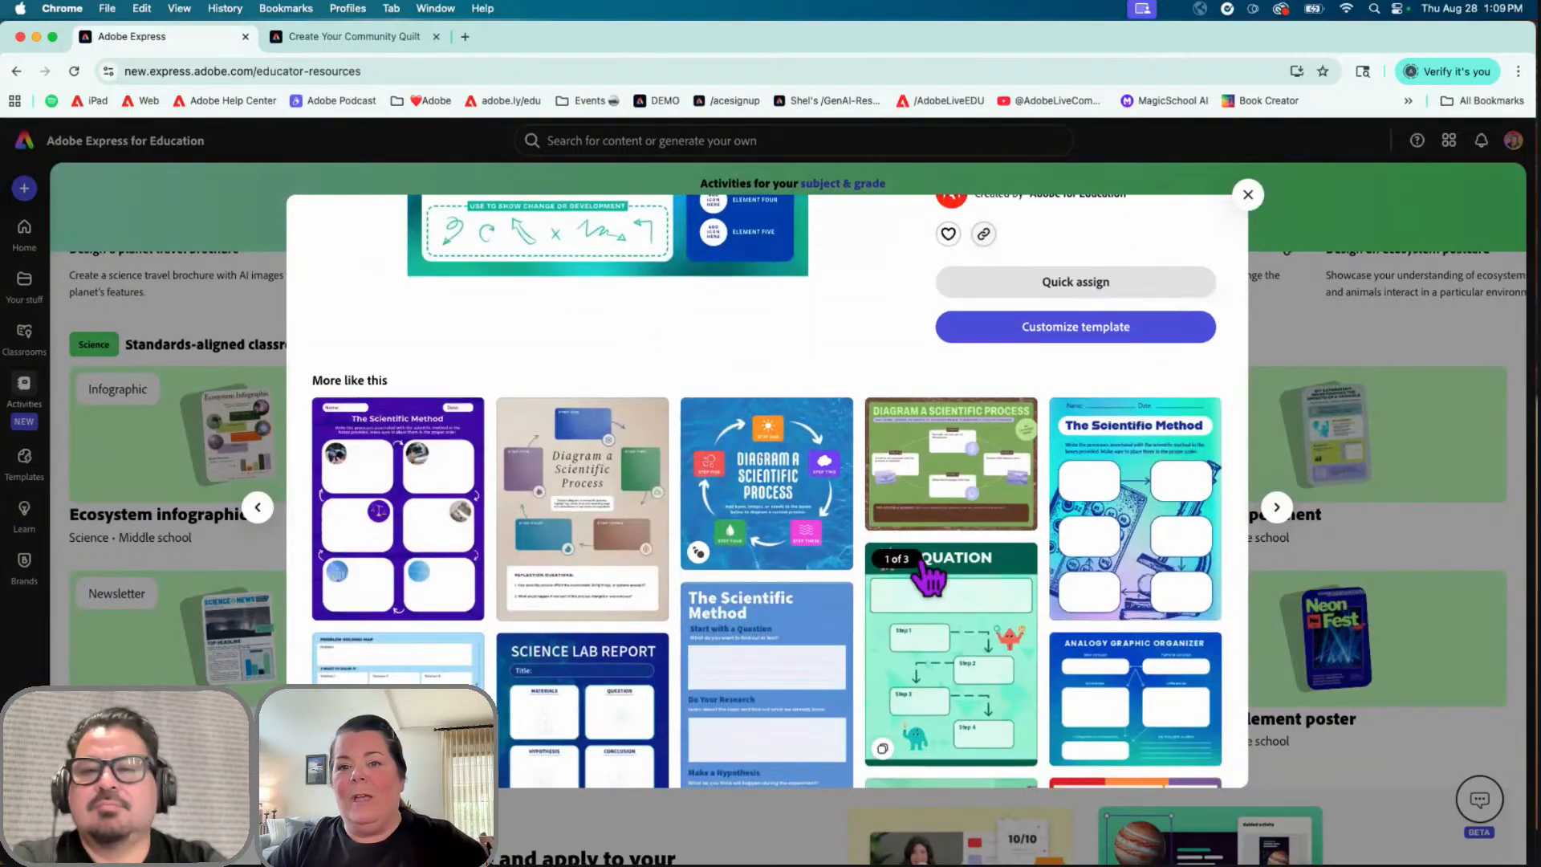
Step: Close Diagram a process, filter activities by Language Arts, and open the Illustrate an idiom card
scroll(929, 577, up, 3)
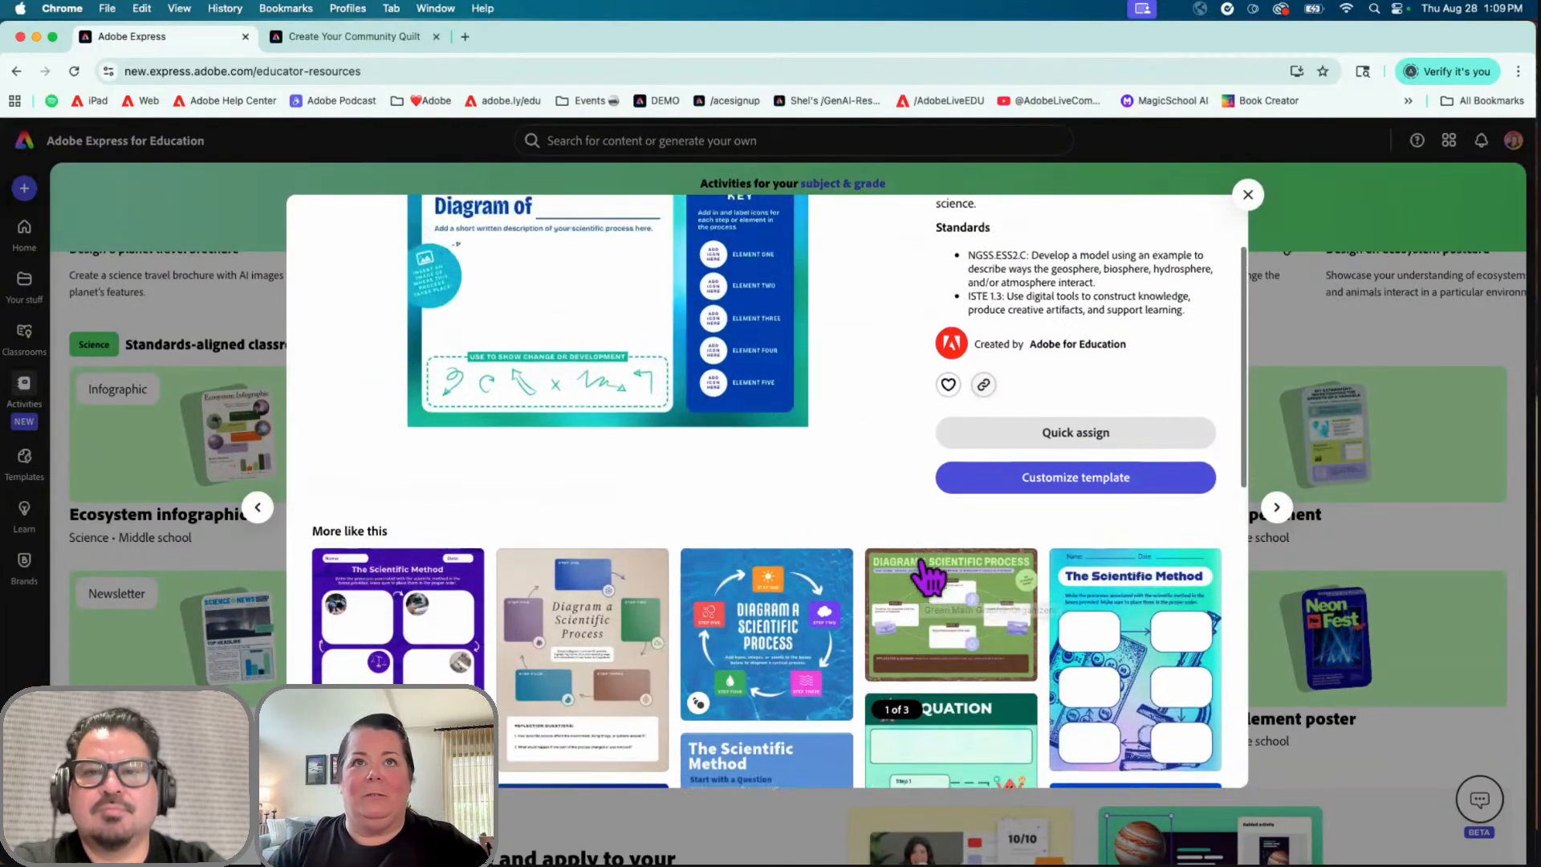
scroll(1131, 399, up, 1)
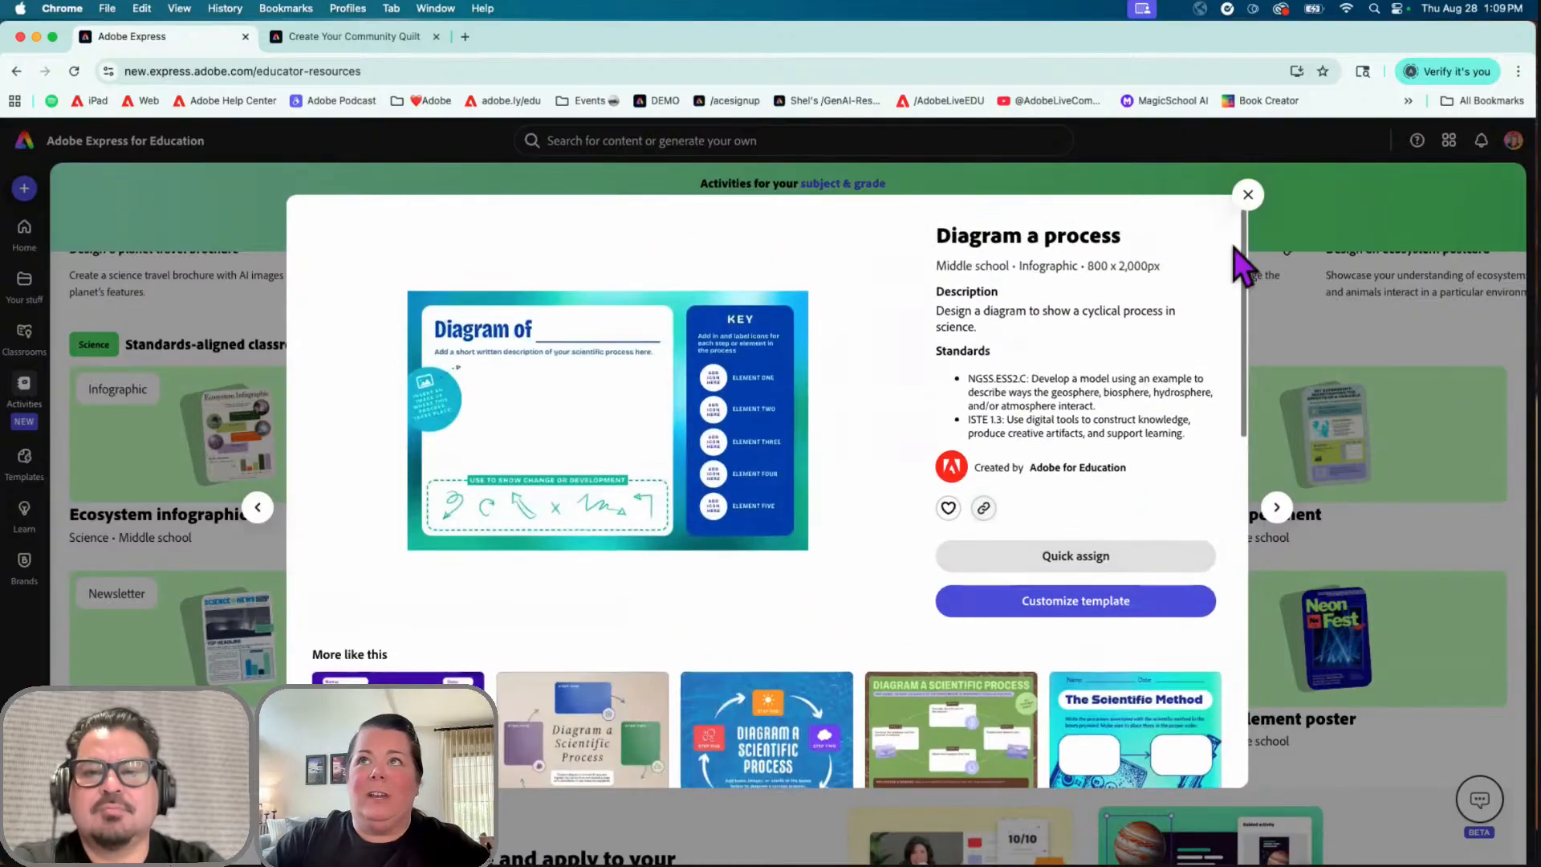
click(1249, 196)
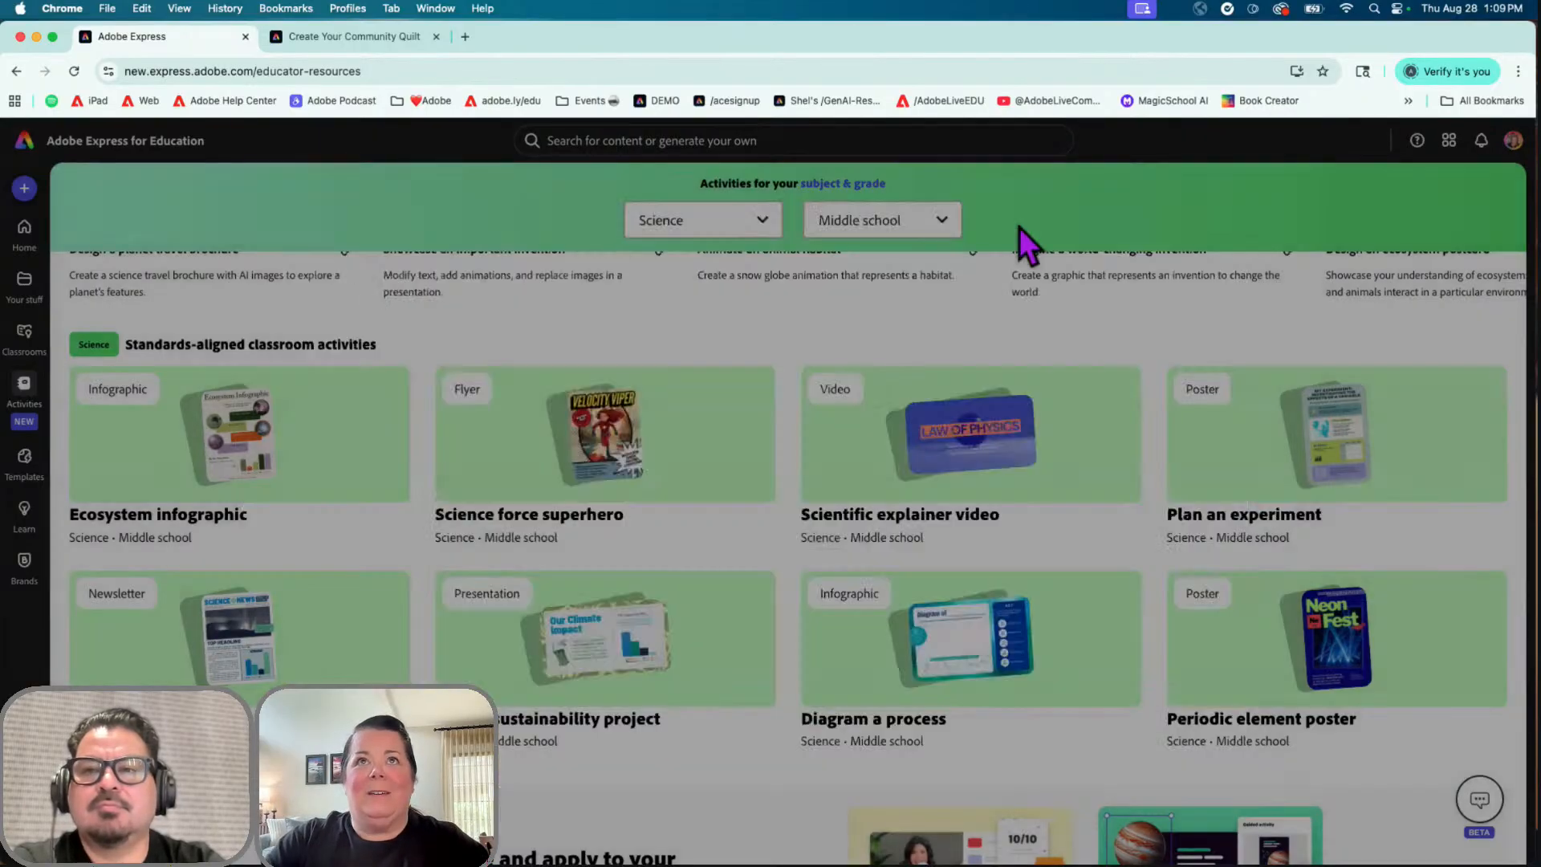
click(759, 222)
click(709, 314)
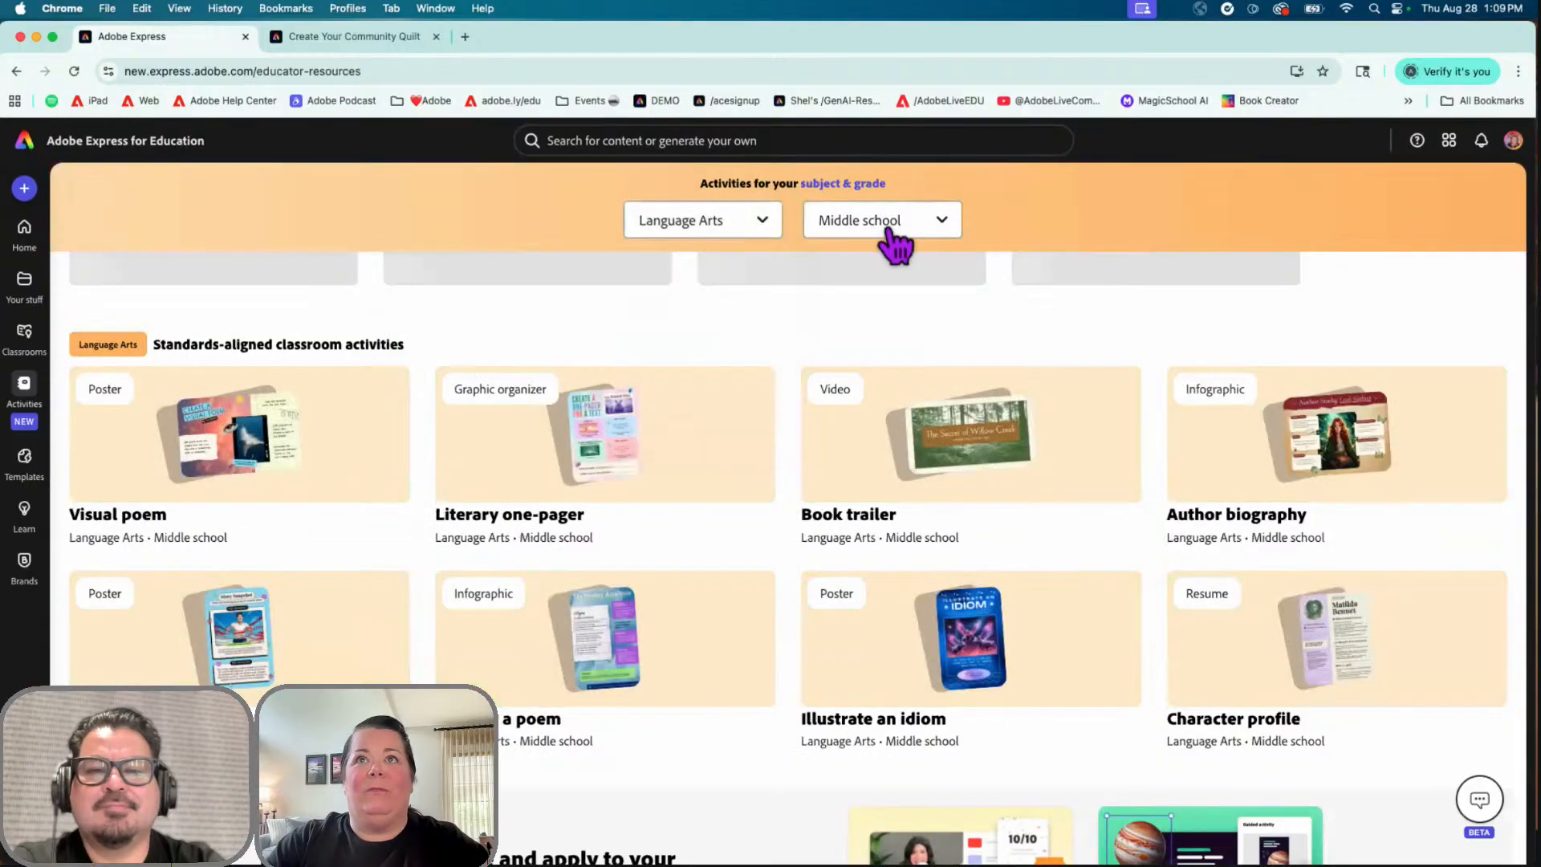
click(1064, 648)
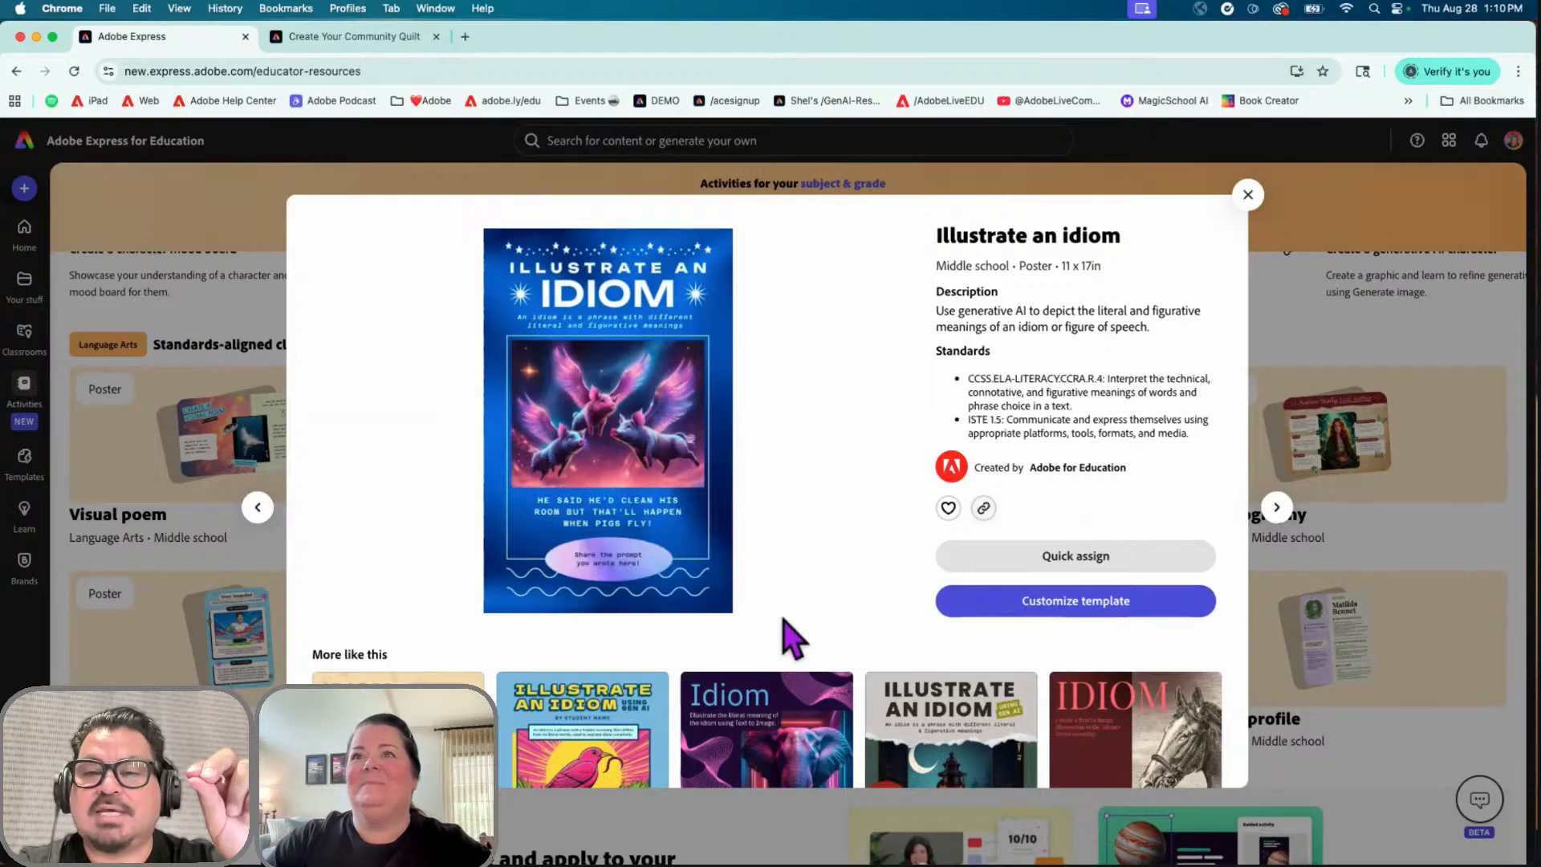
Step: Quick-assign the idiom poster in a new tab, then reopen the Illustrate an idiom details
click(1122, 576)
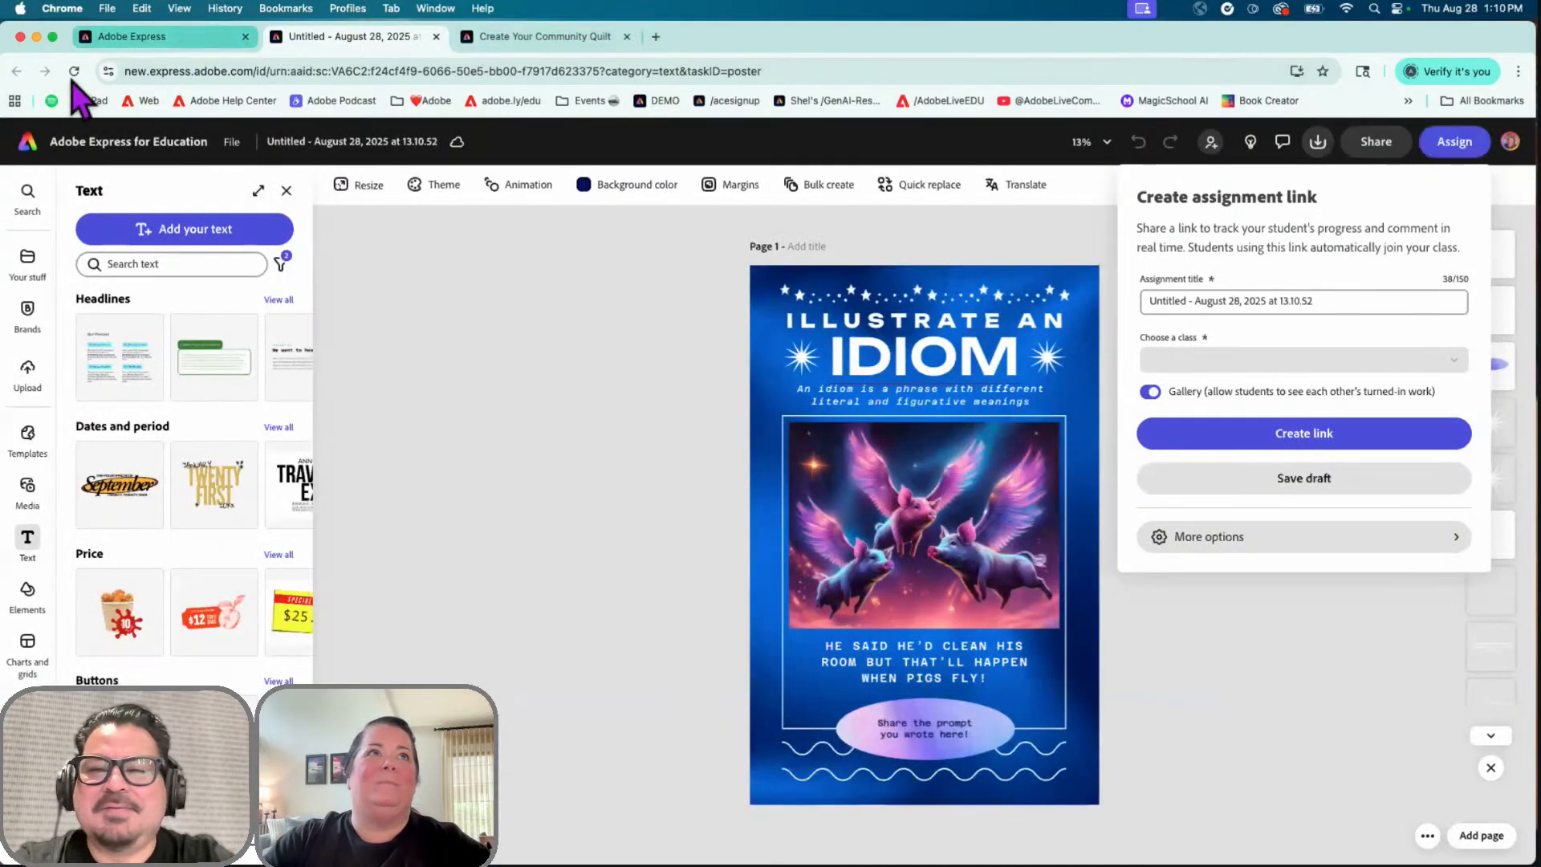
click(193, 40)
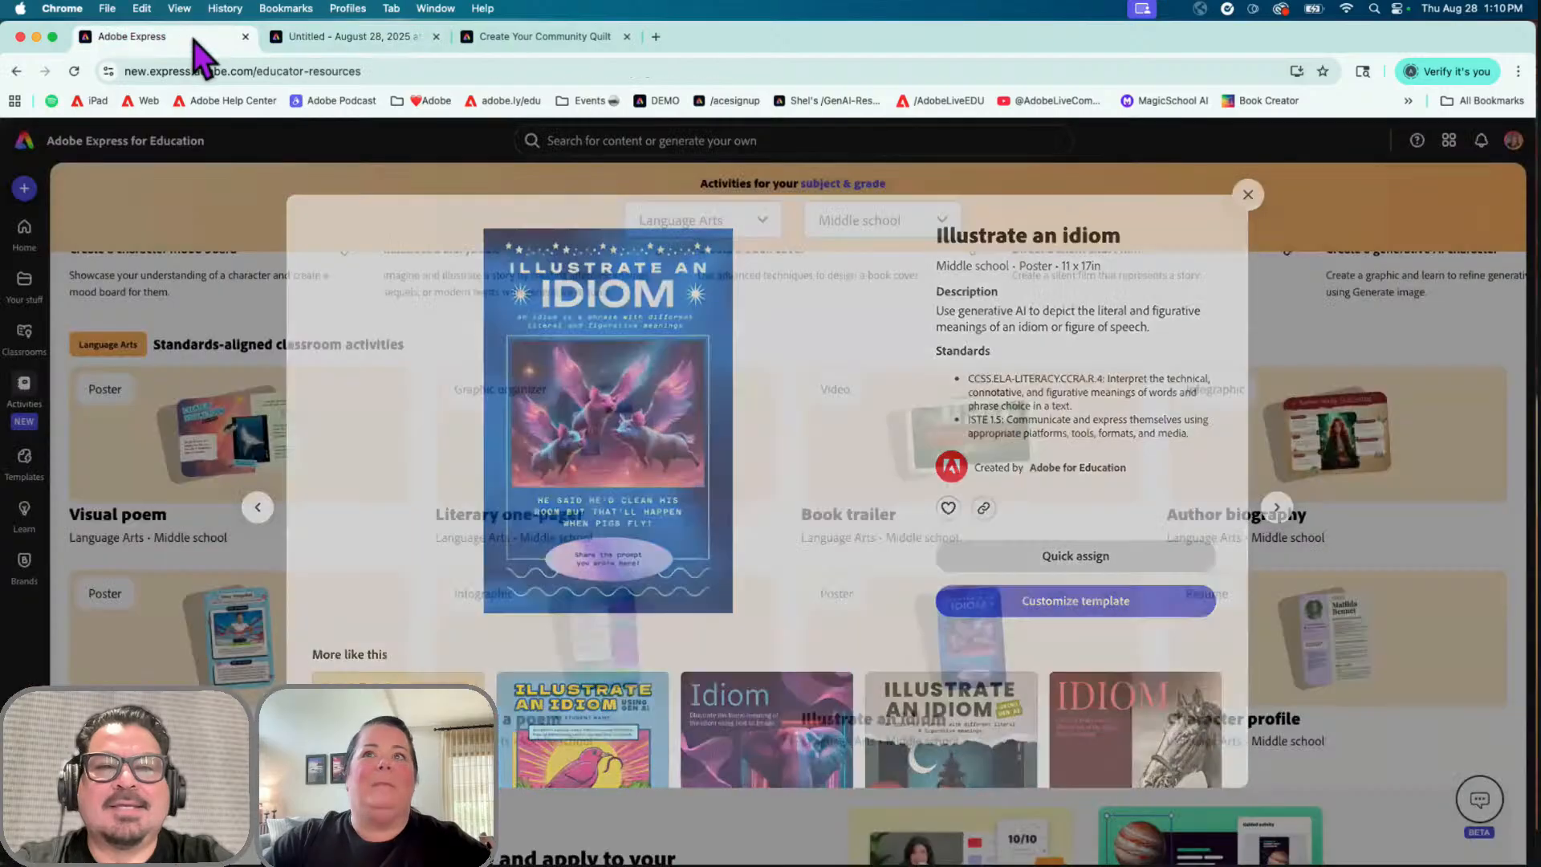
click(992, 624)
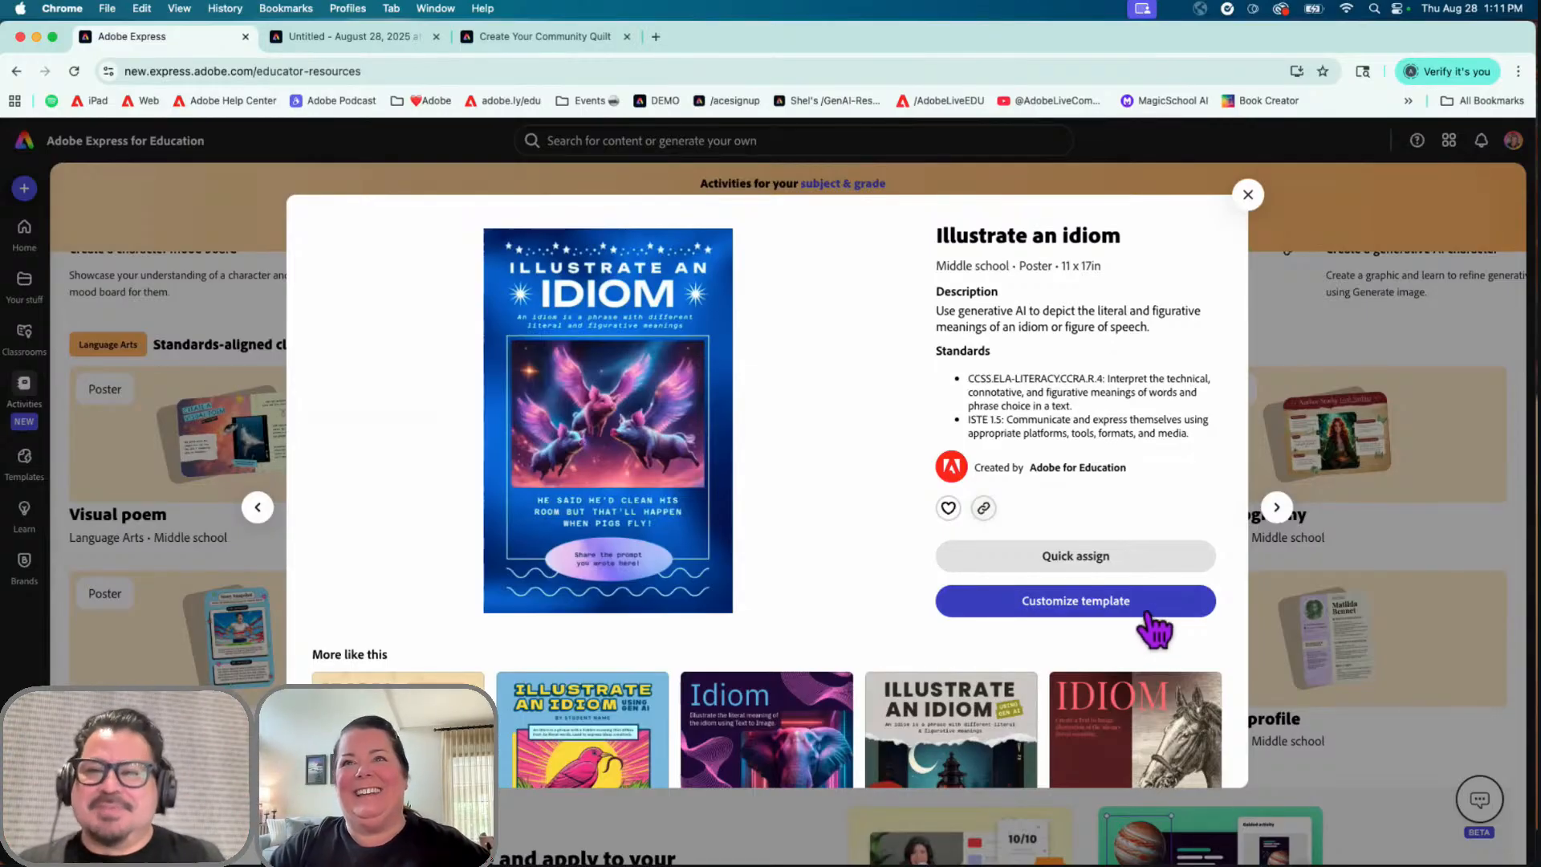
Step: Open the idiom poster template for editing and nudge the Share the prompt text bubble slightly
click(1092, 608)
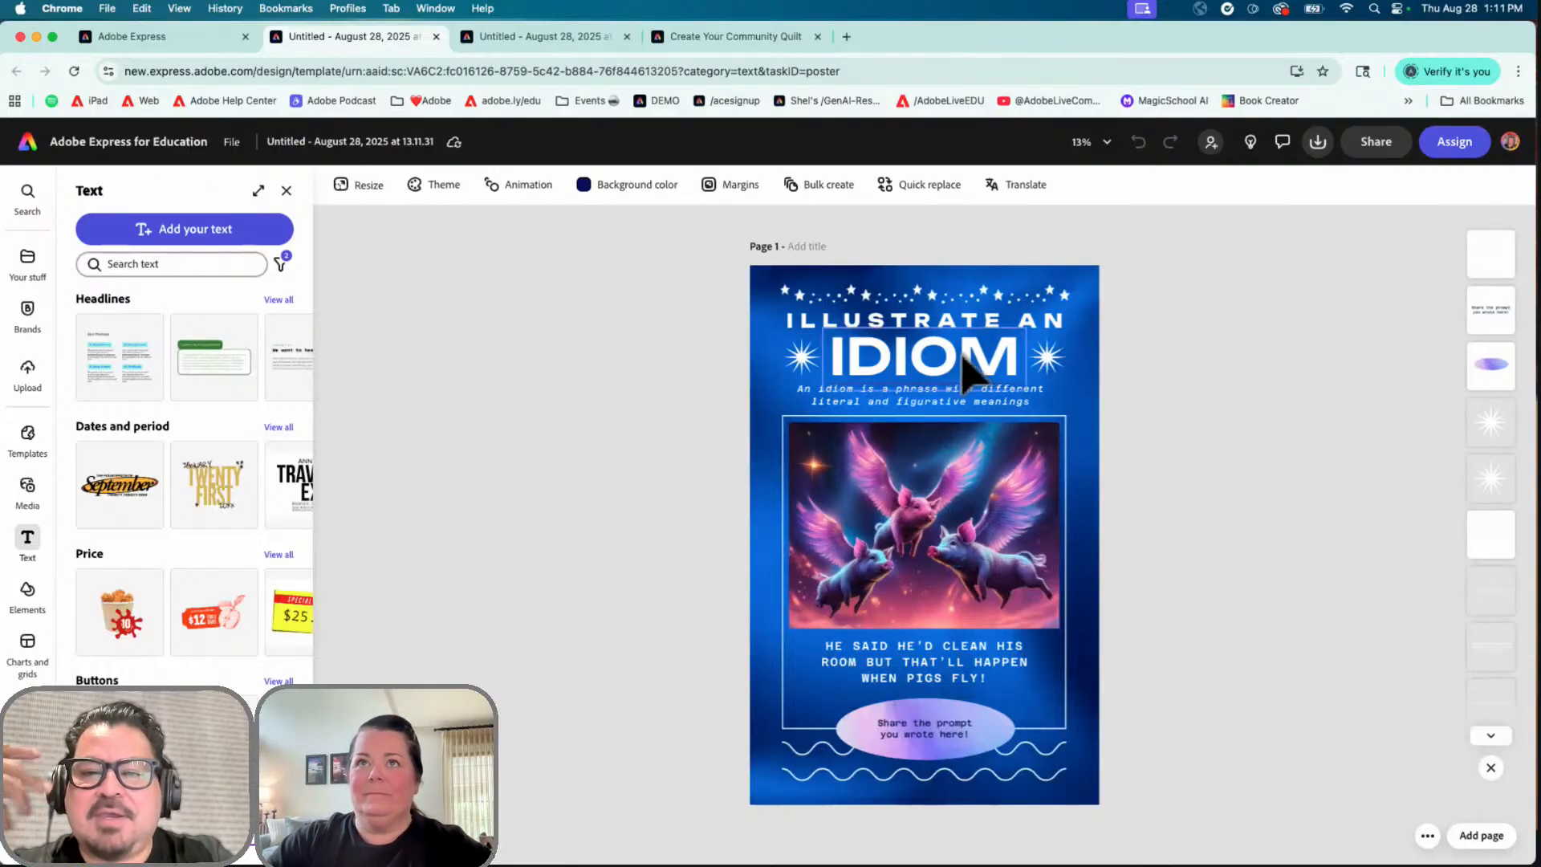
click(965, 730)
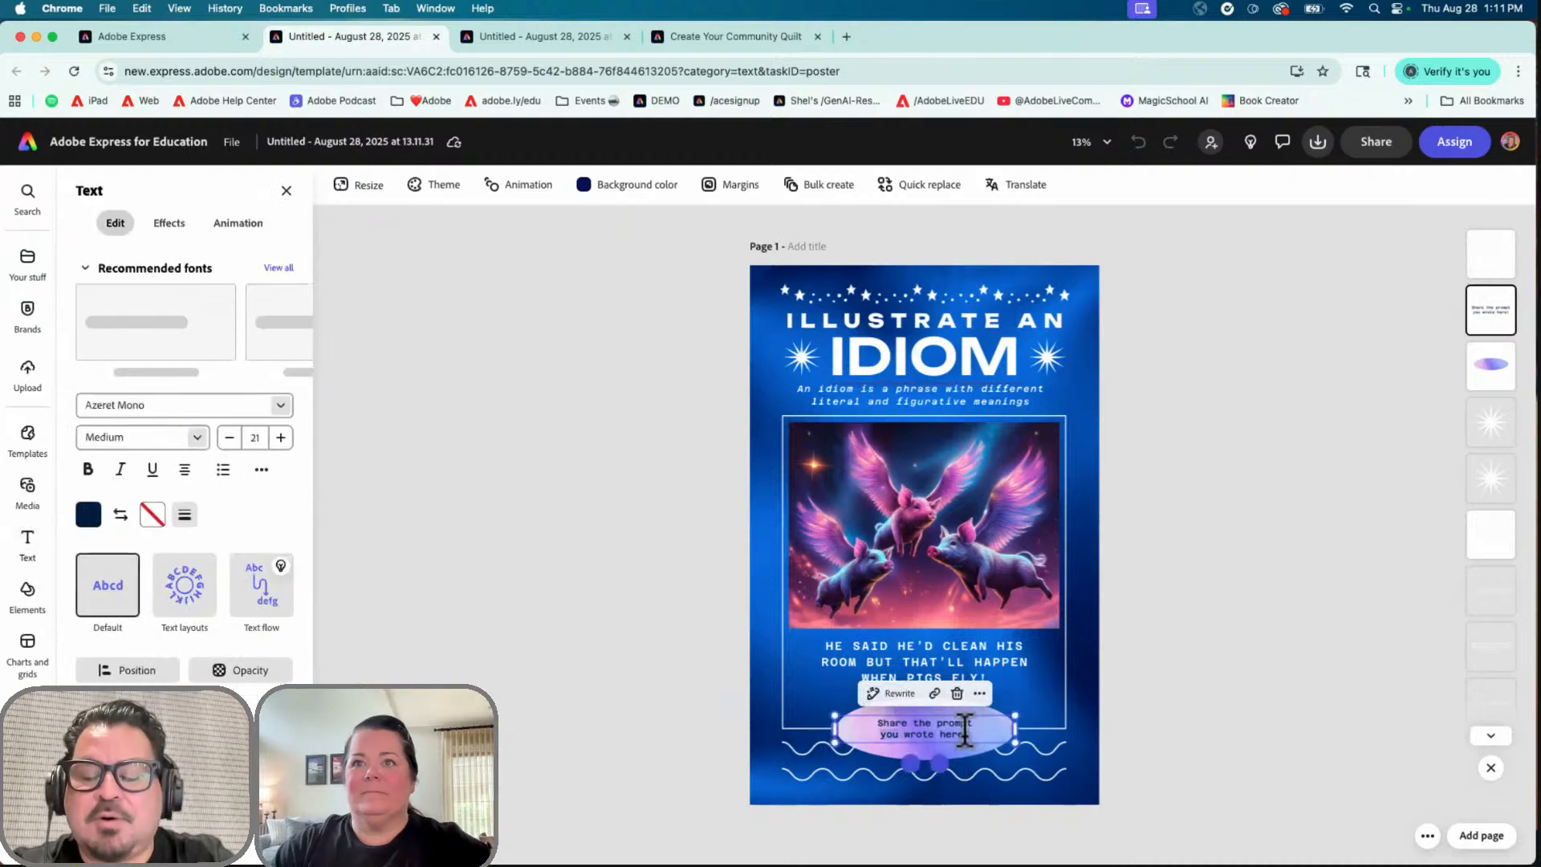
mouse_move(964, 731)
mouse_down()
mouse_move(904, 728)
mouse_move(974, 737)
mouse_up()
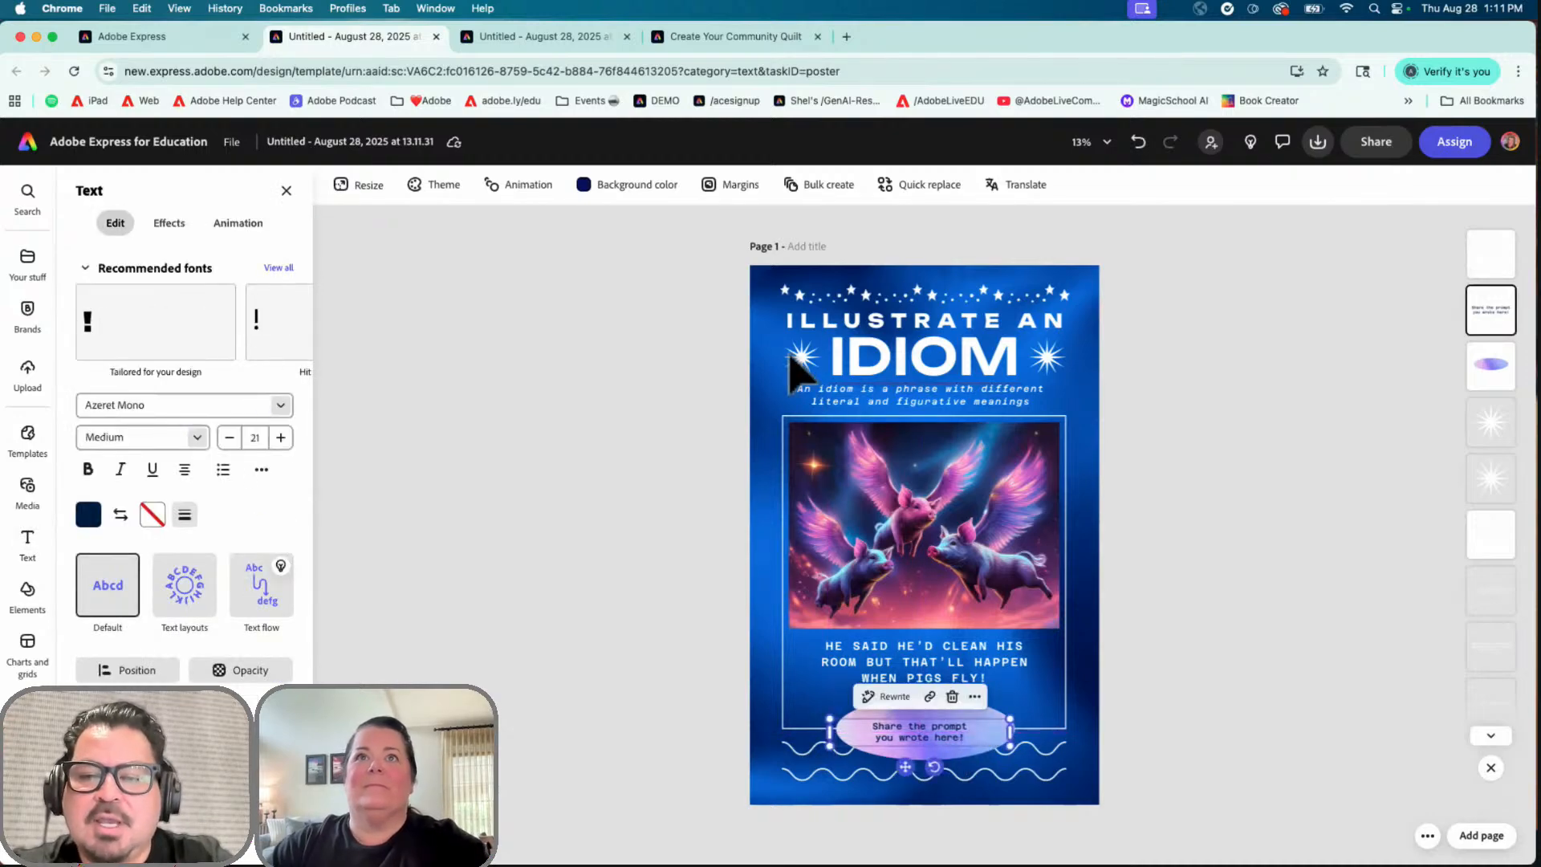
Step: Apply a Duotone tone effect to the poster's blue background image
click(766, 333)
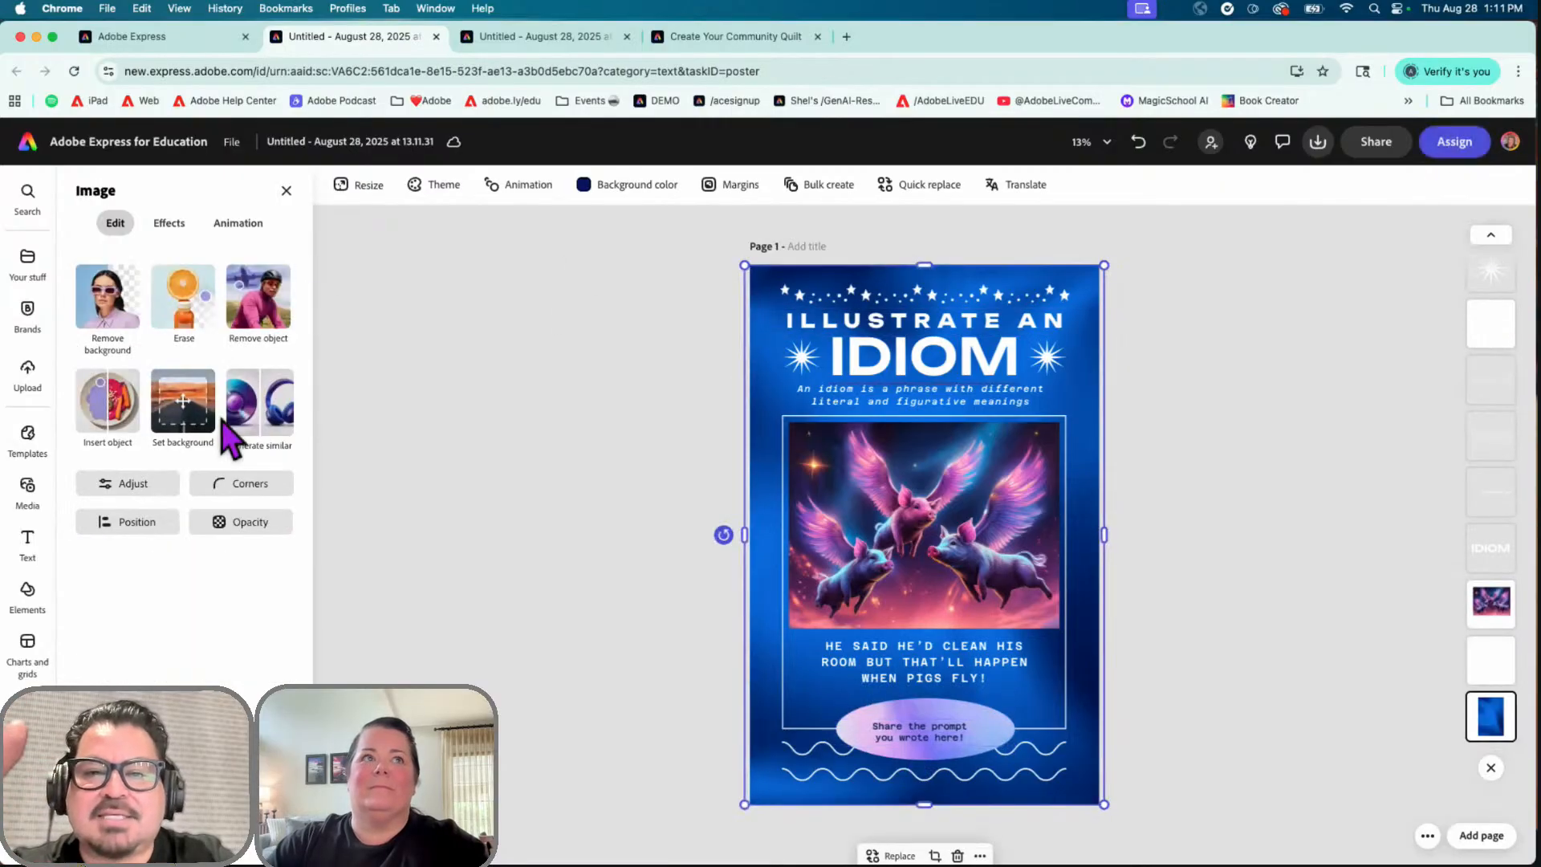
click(169, 225)
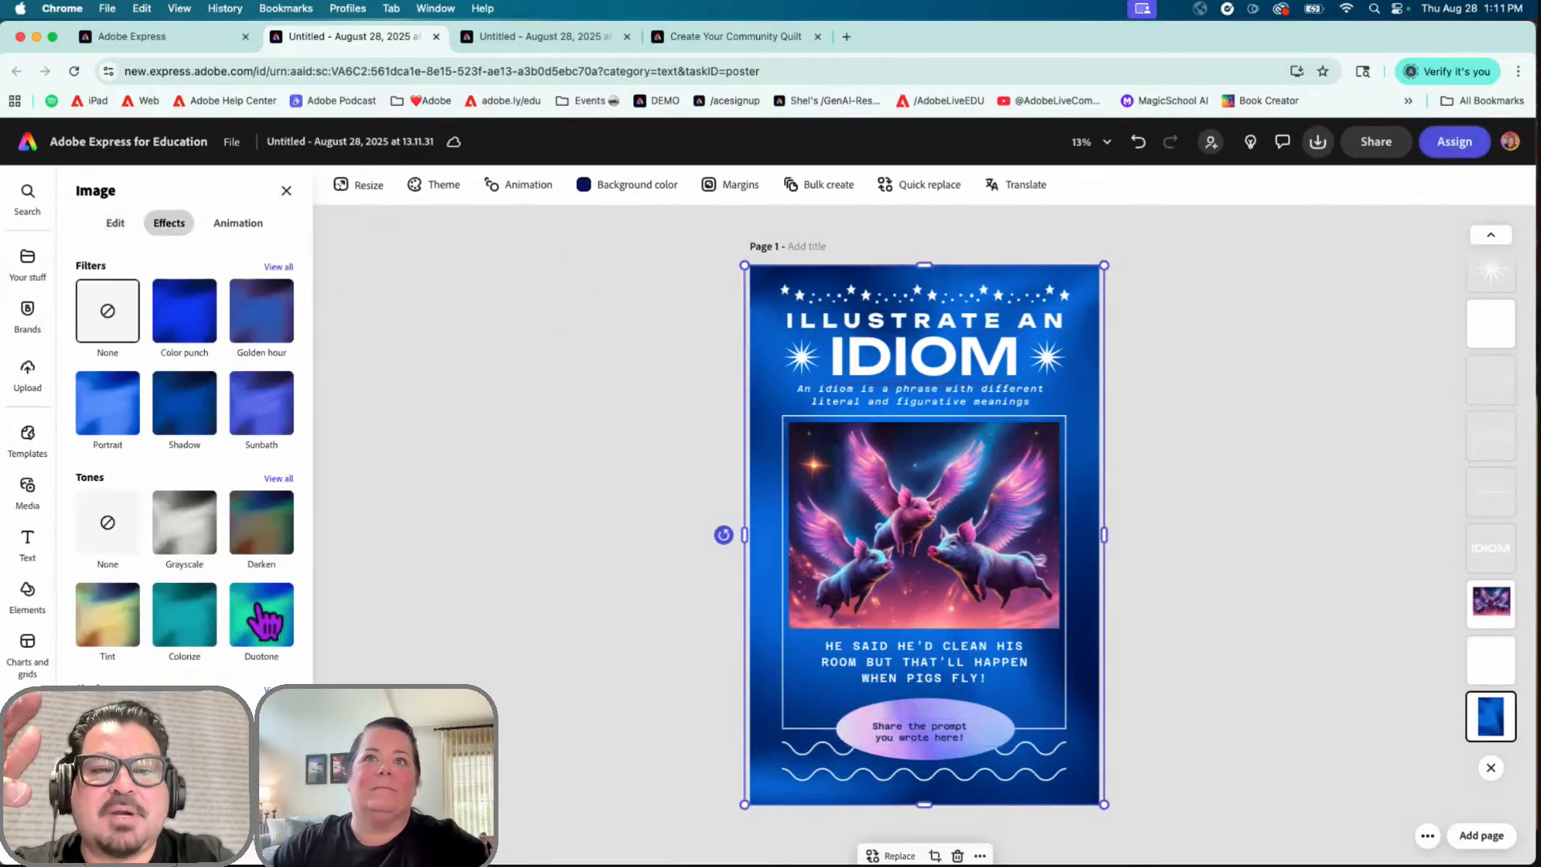
click(261, 618)
Step: Check the flying pigs image's replace options without changing it, then select the IDIOM heading
click(883, 549)
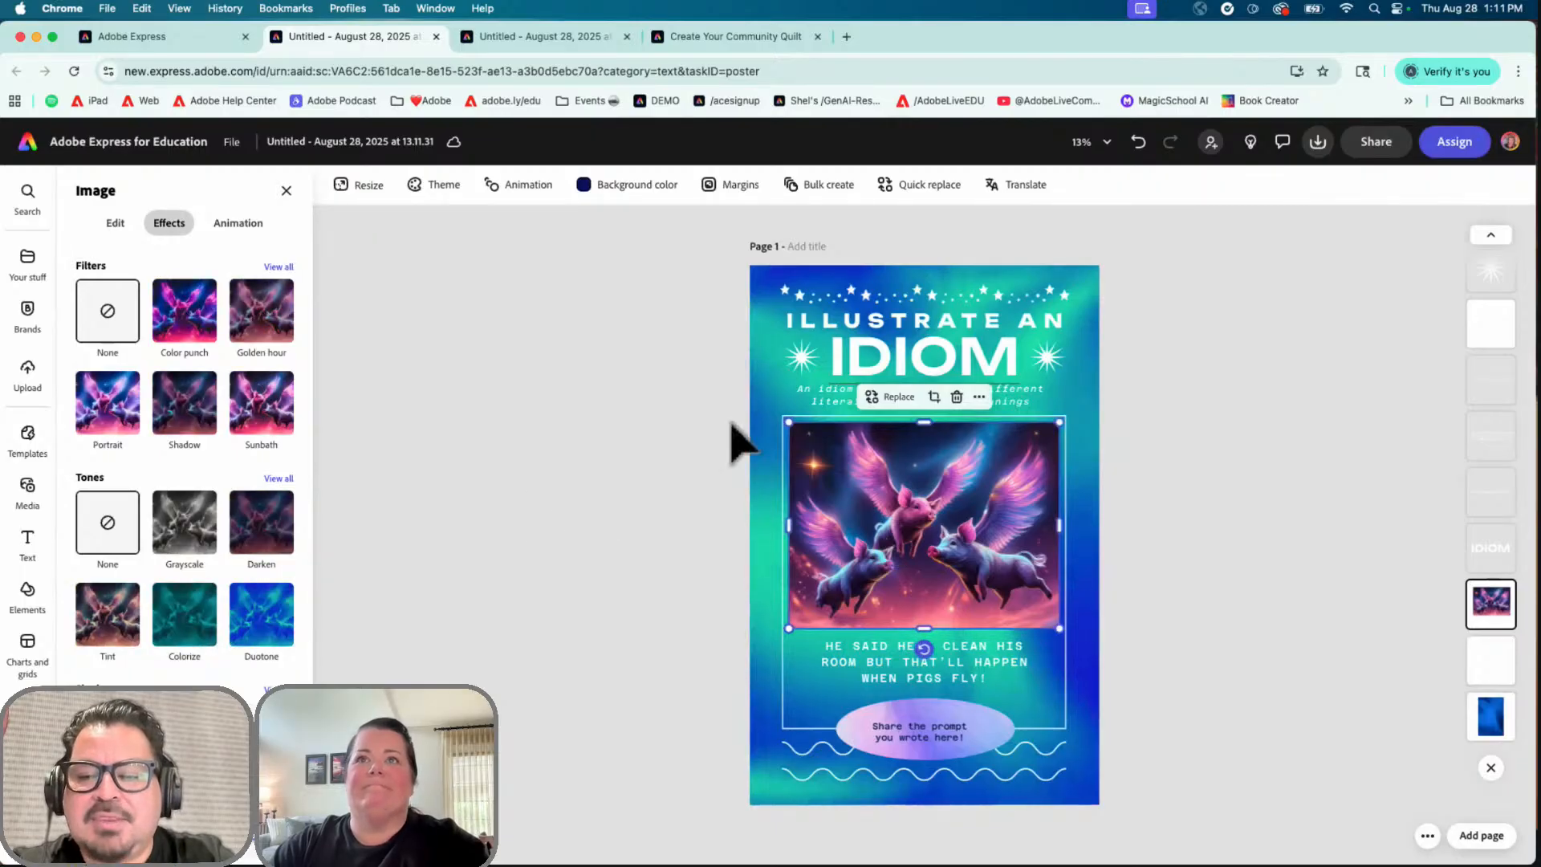
click(893, 397)
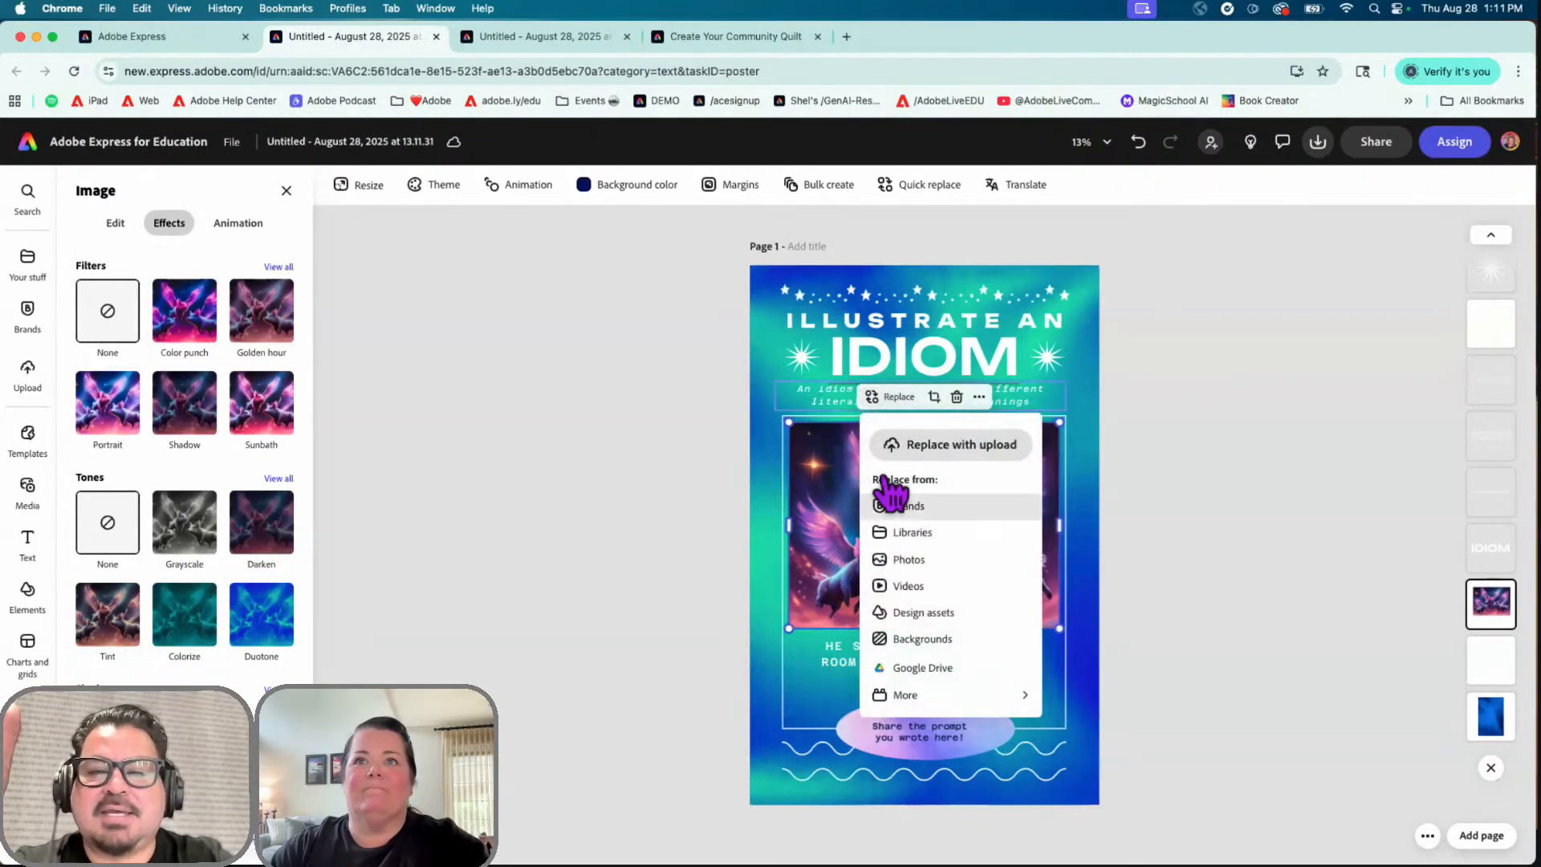
click(815, 499)
click(900, 358)
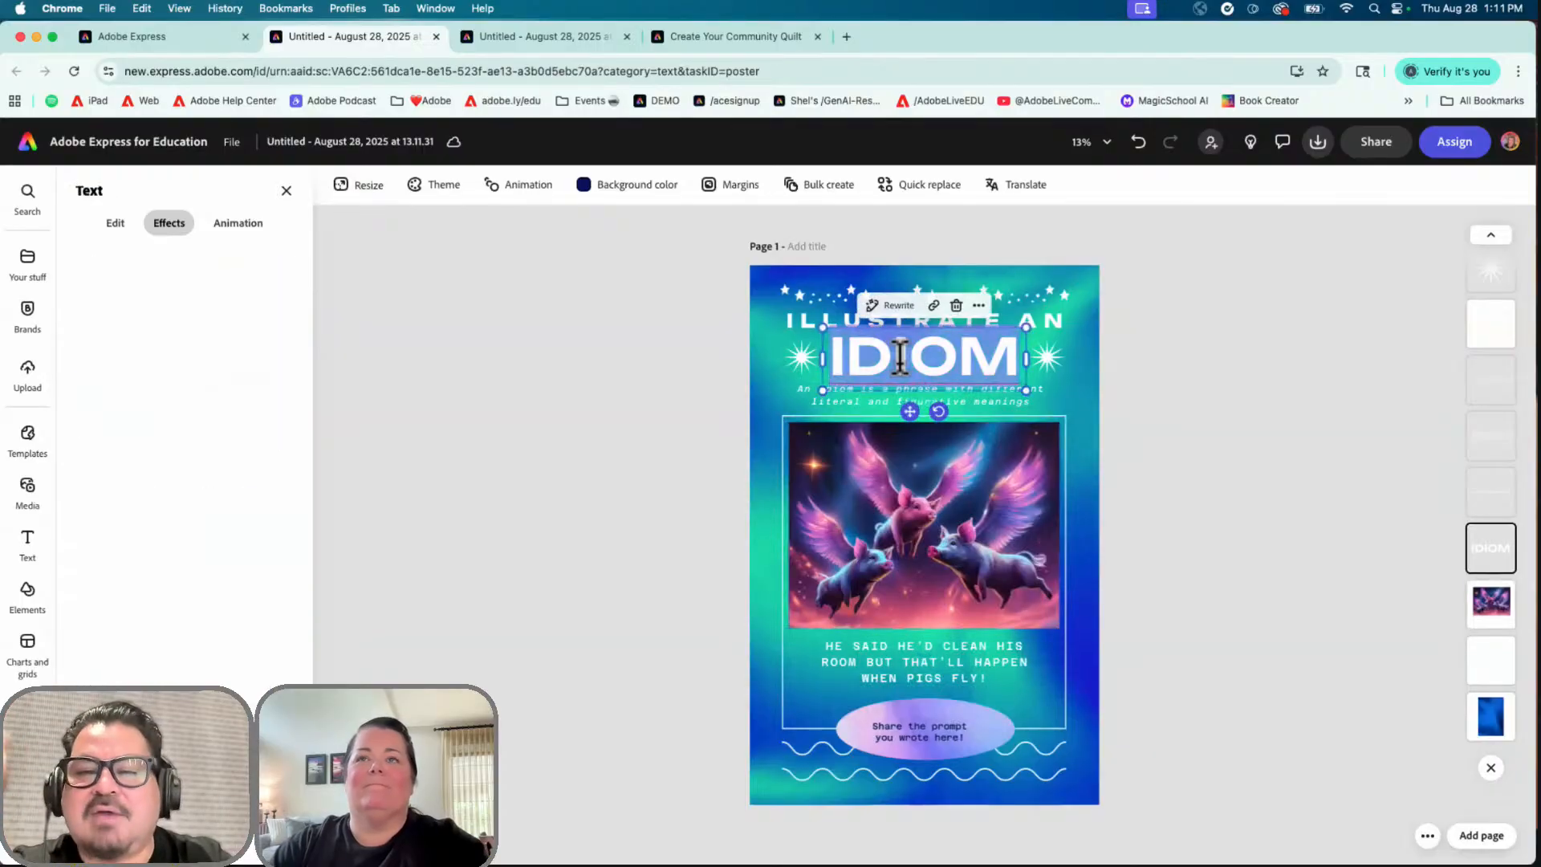
Step: Delete the IDIOM heading and change the bubble text to 'ADD YOUR CUSTOM DIRECTIONS here!'
key(BackSpace)
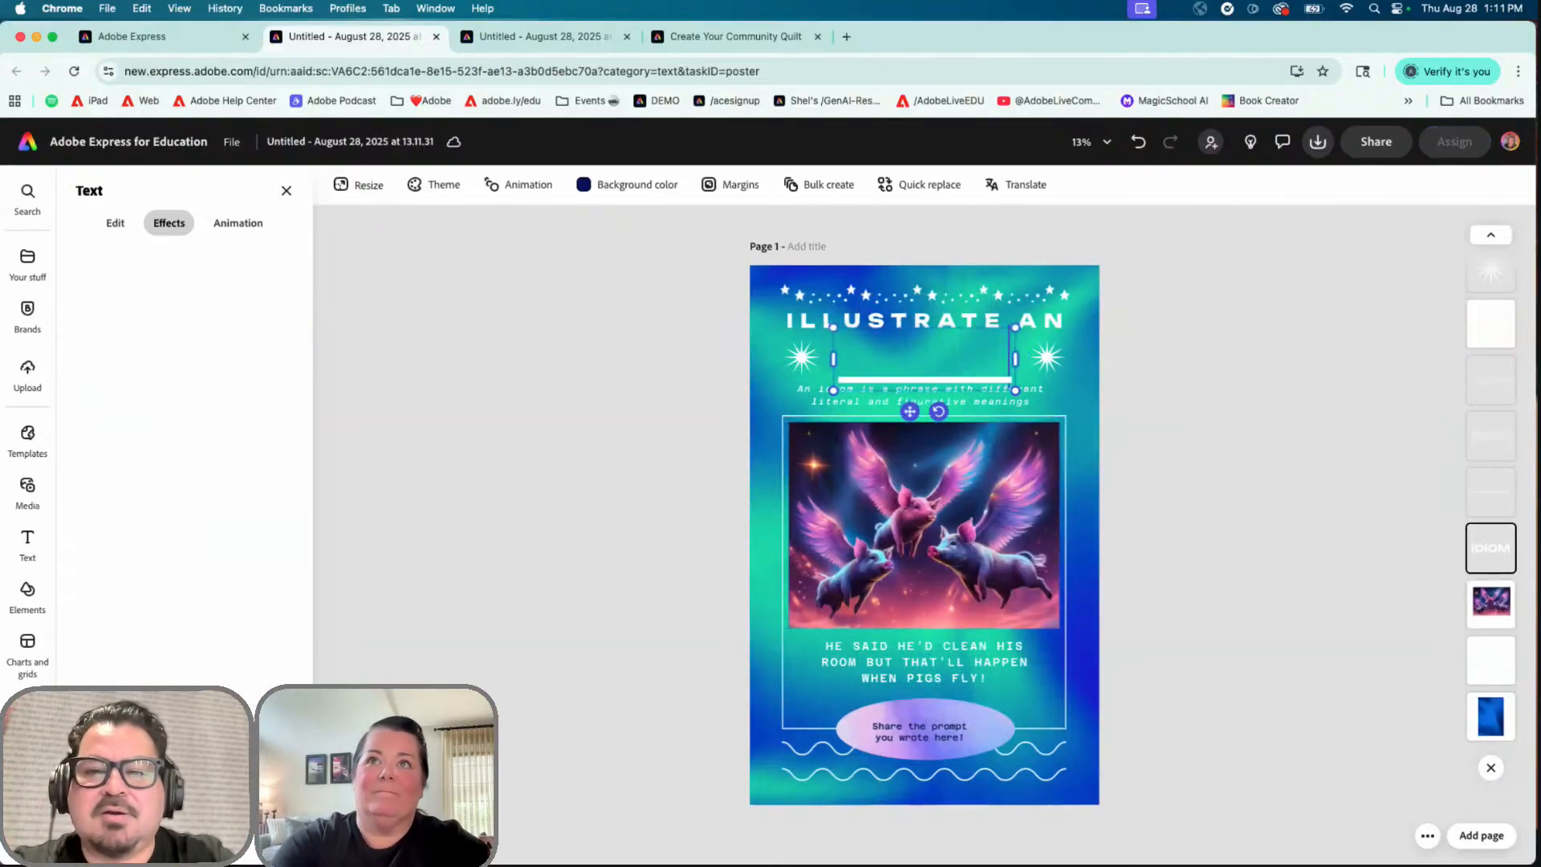
click(953, 730)
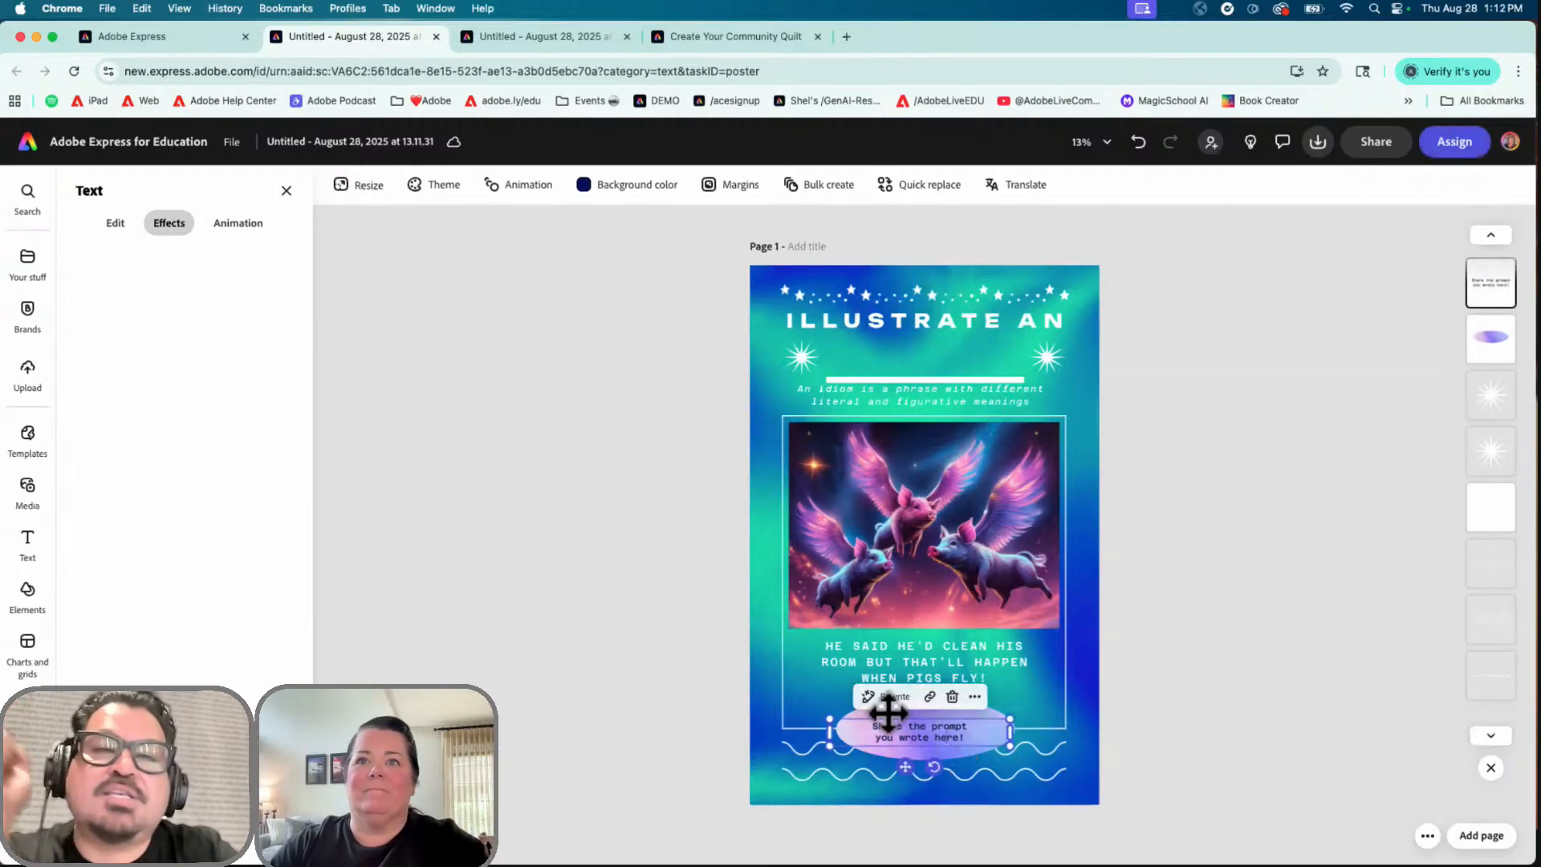
text(ADD YOUR CU)
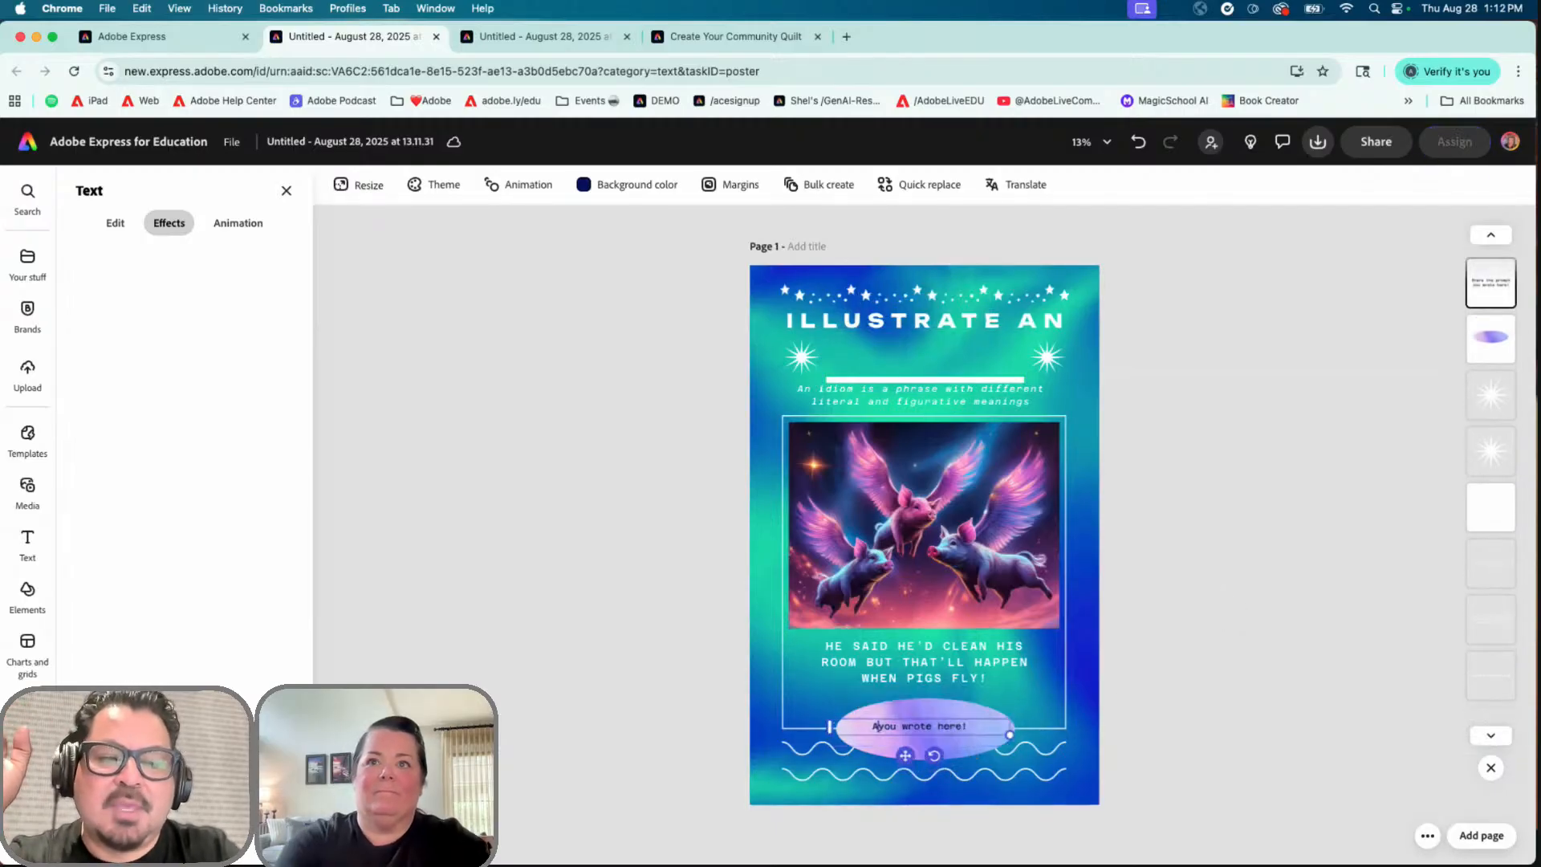
text(STOM DIREC)
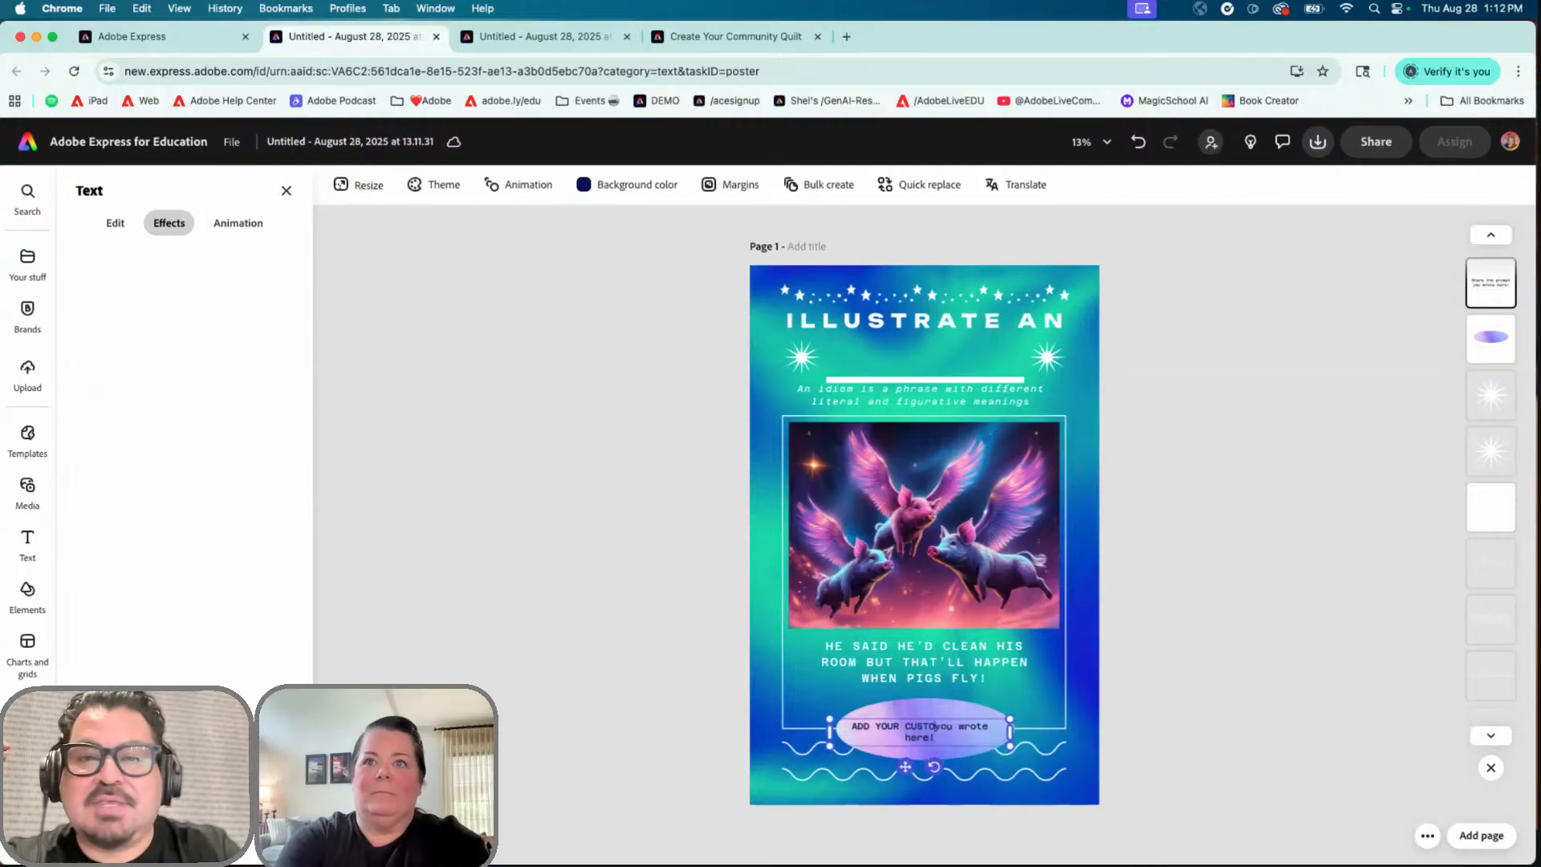
text(TIONS)
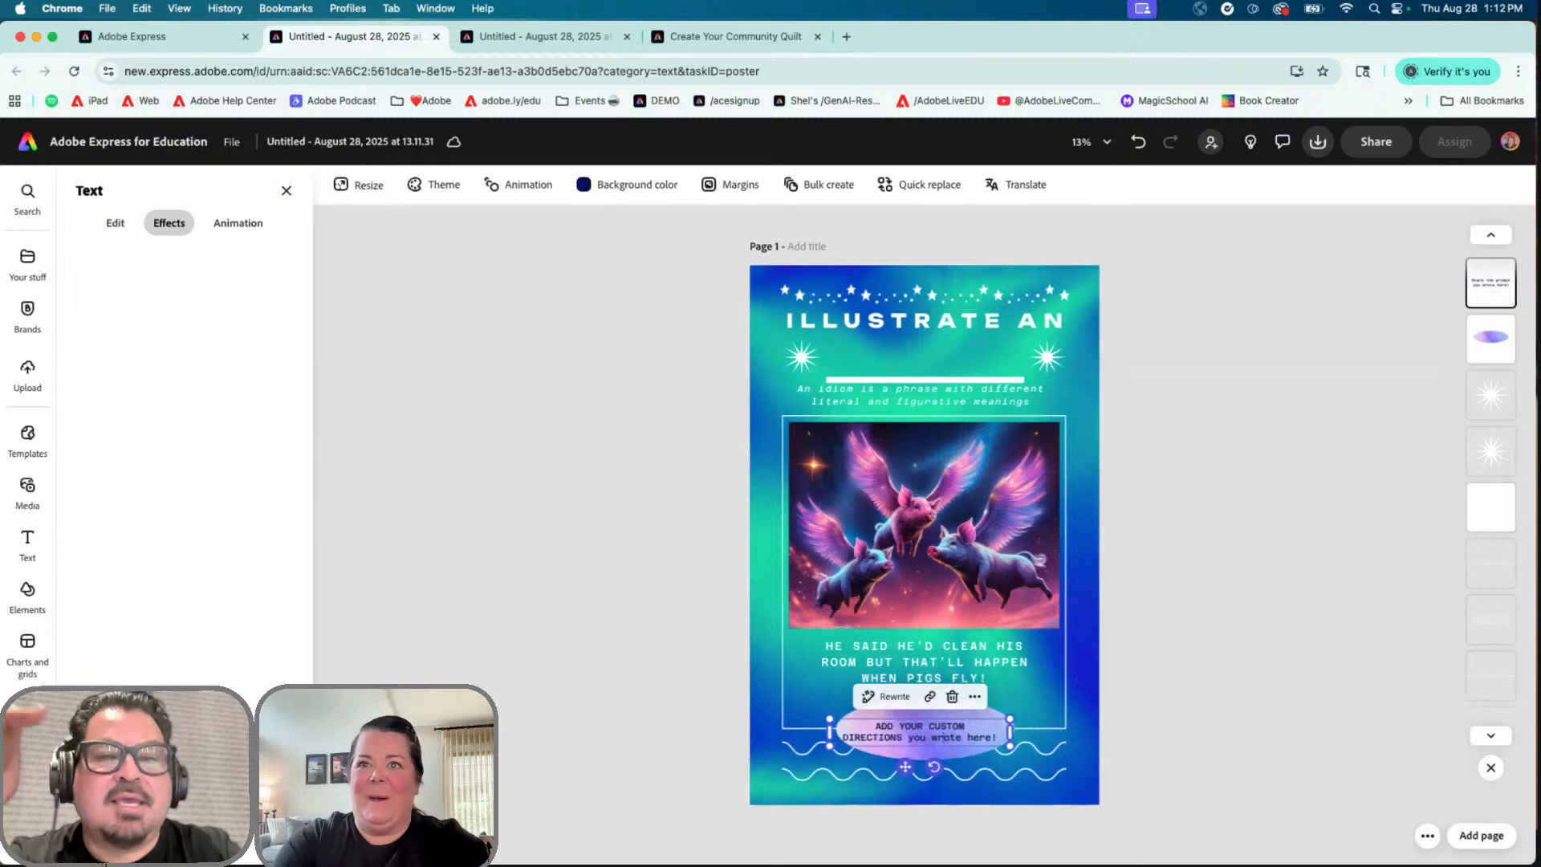
key(BackSpace)
key(BackSpace)
key(BackSpace)
key(BackSpace)
key(BackSpace)
key(BackSpace)
key(BackSpace)
key(BackSpace)
key(BackSpace)
key(BackSpace)
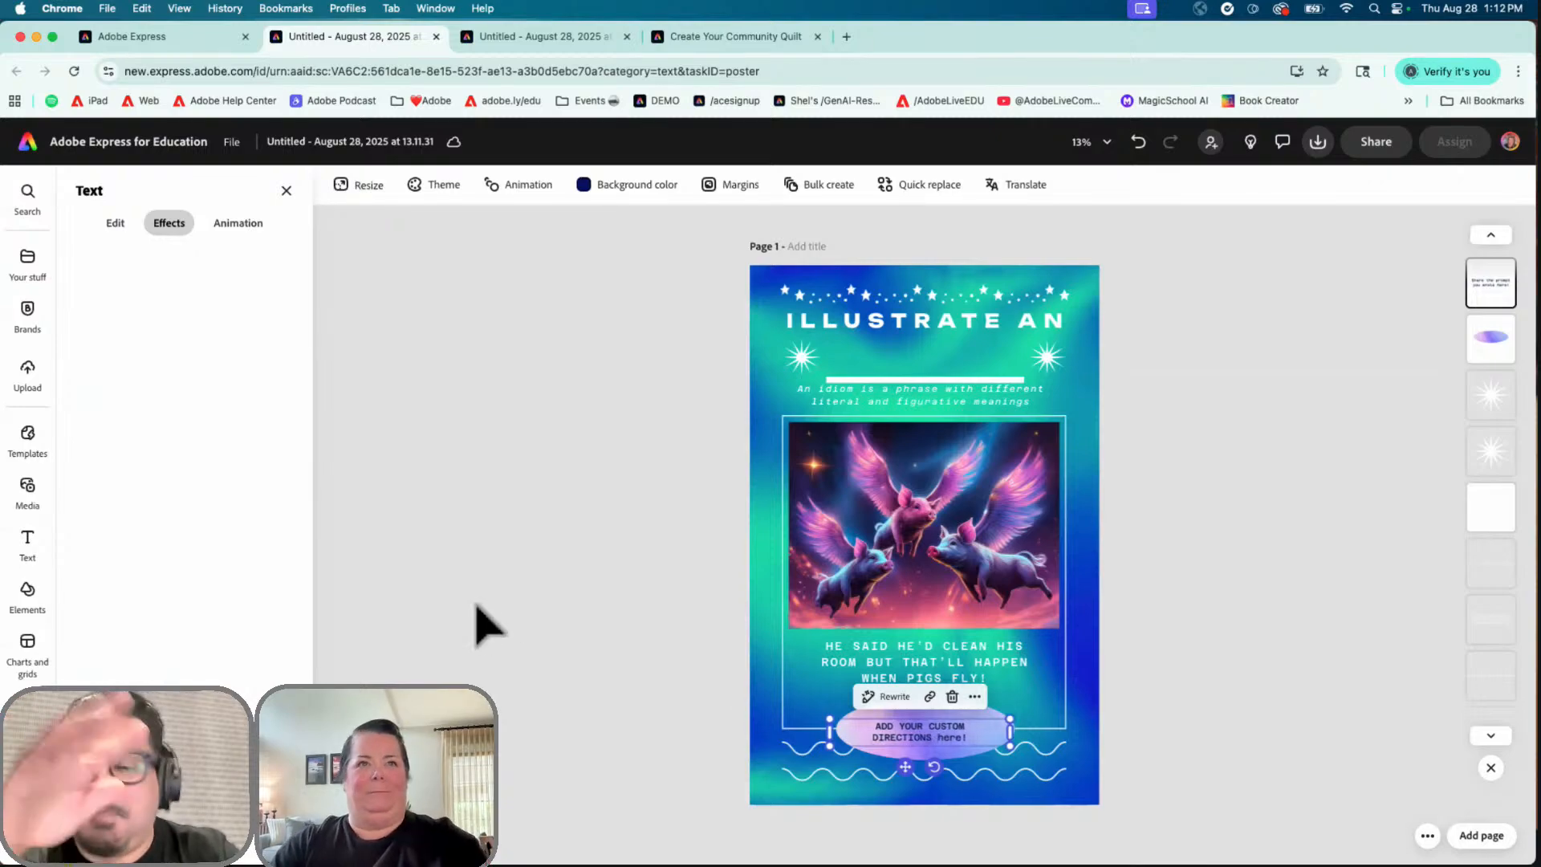
click(27, 488)
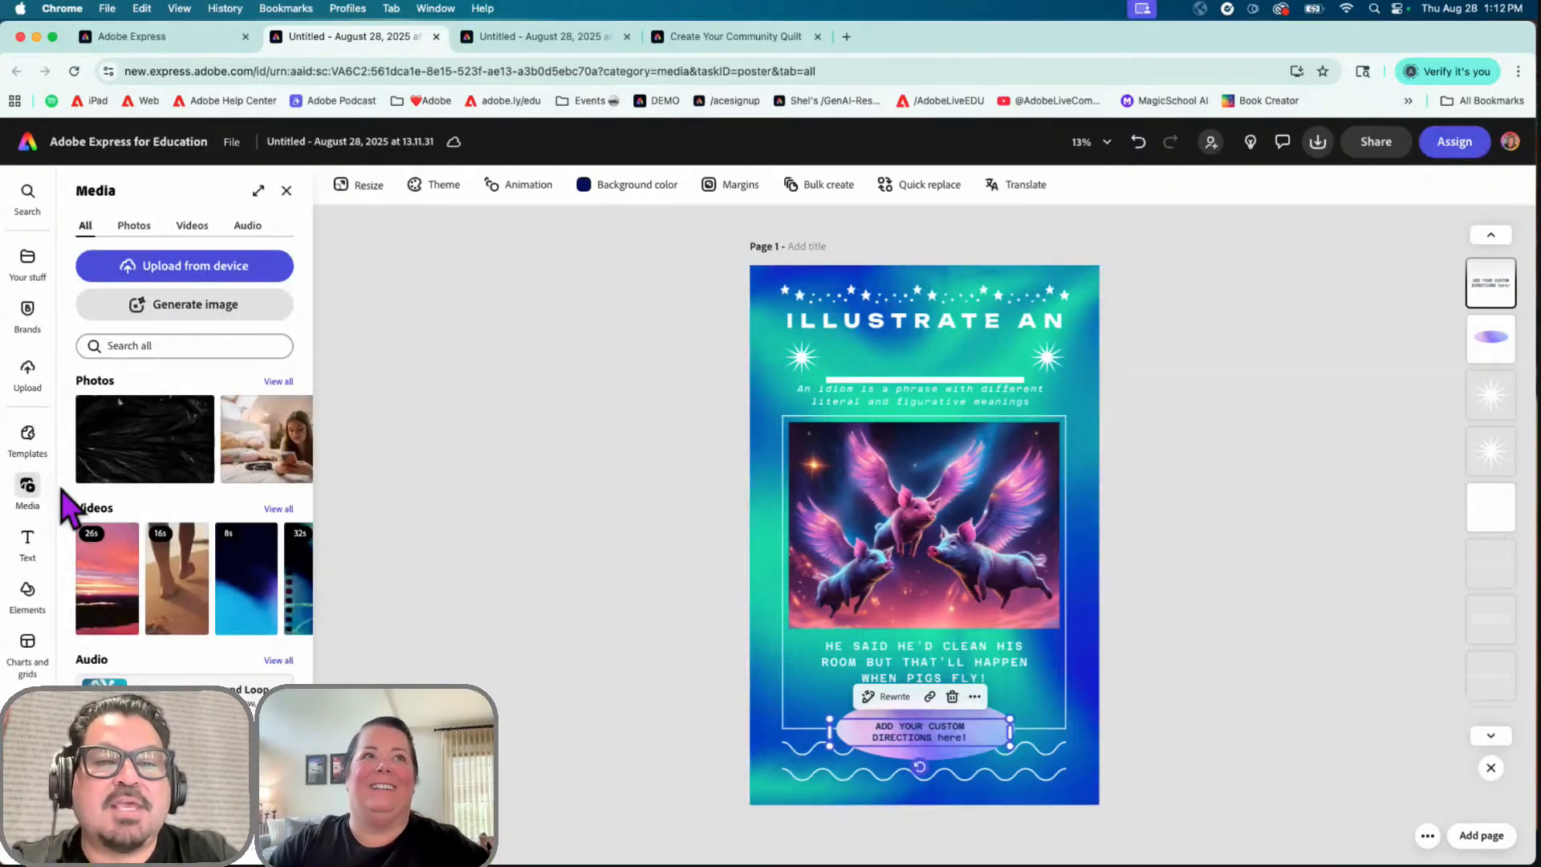
Step: Switch the Media panel to Videos to browse stock clips like Seasonal and School
click(193, 227)
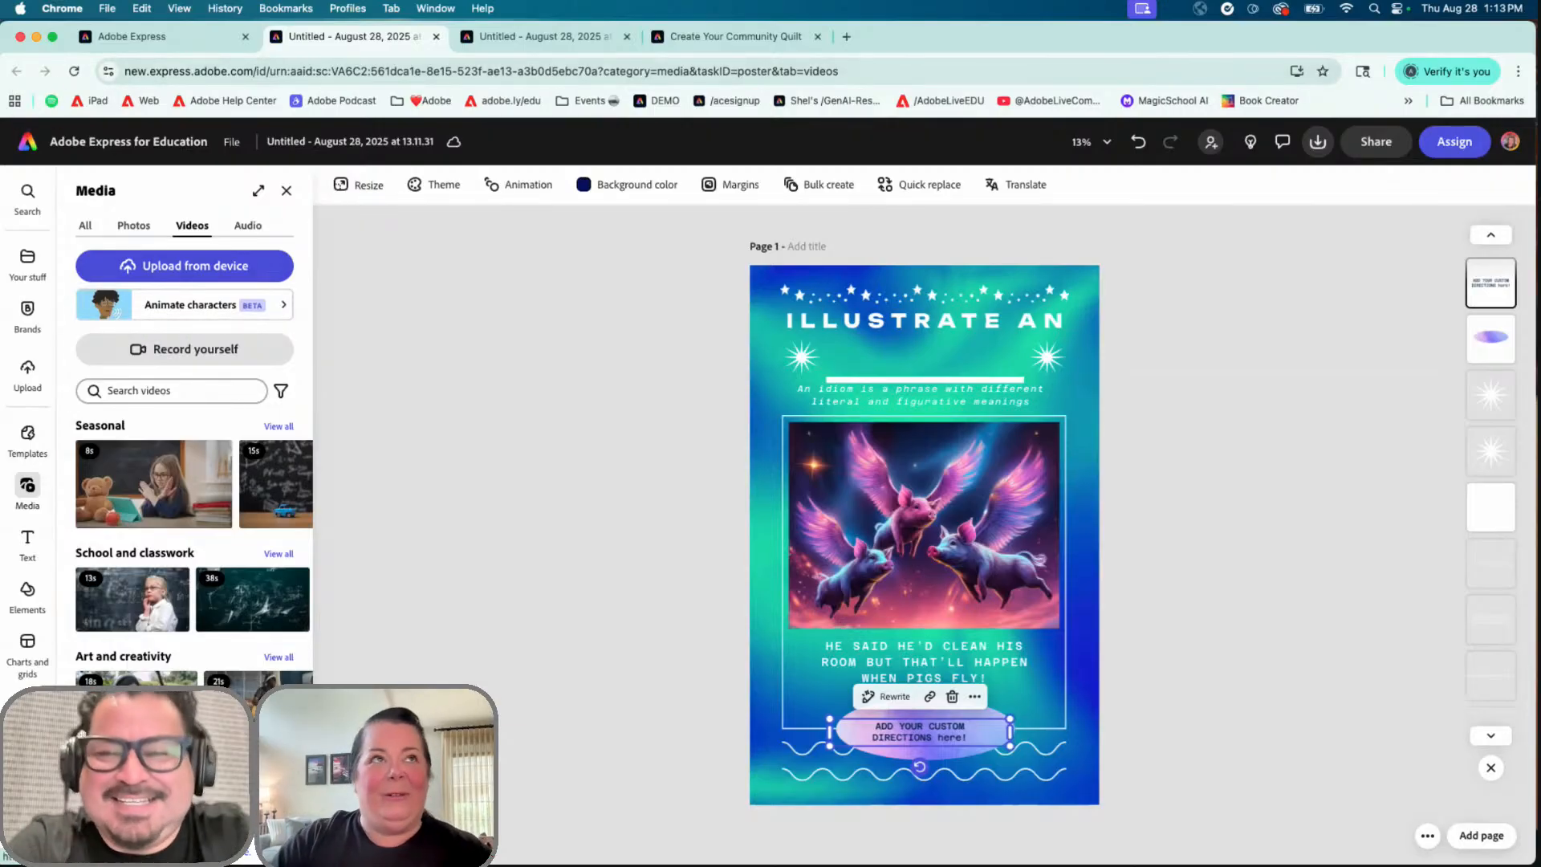
Step: Exit the poster editor back to the Adobe Express for Education home page
click(28, 142)
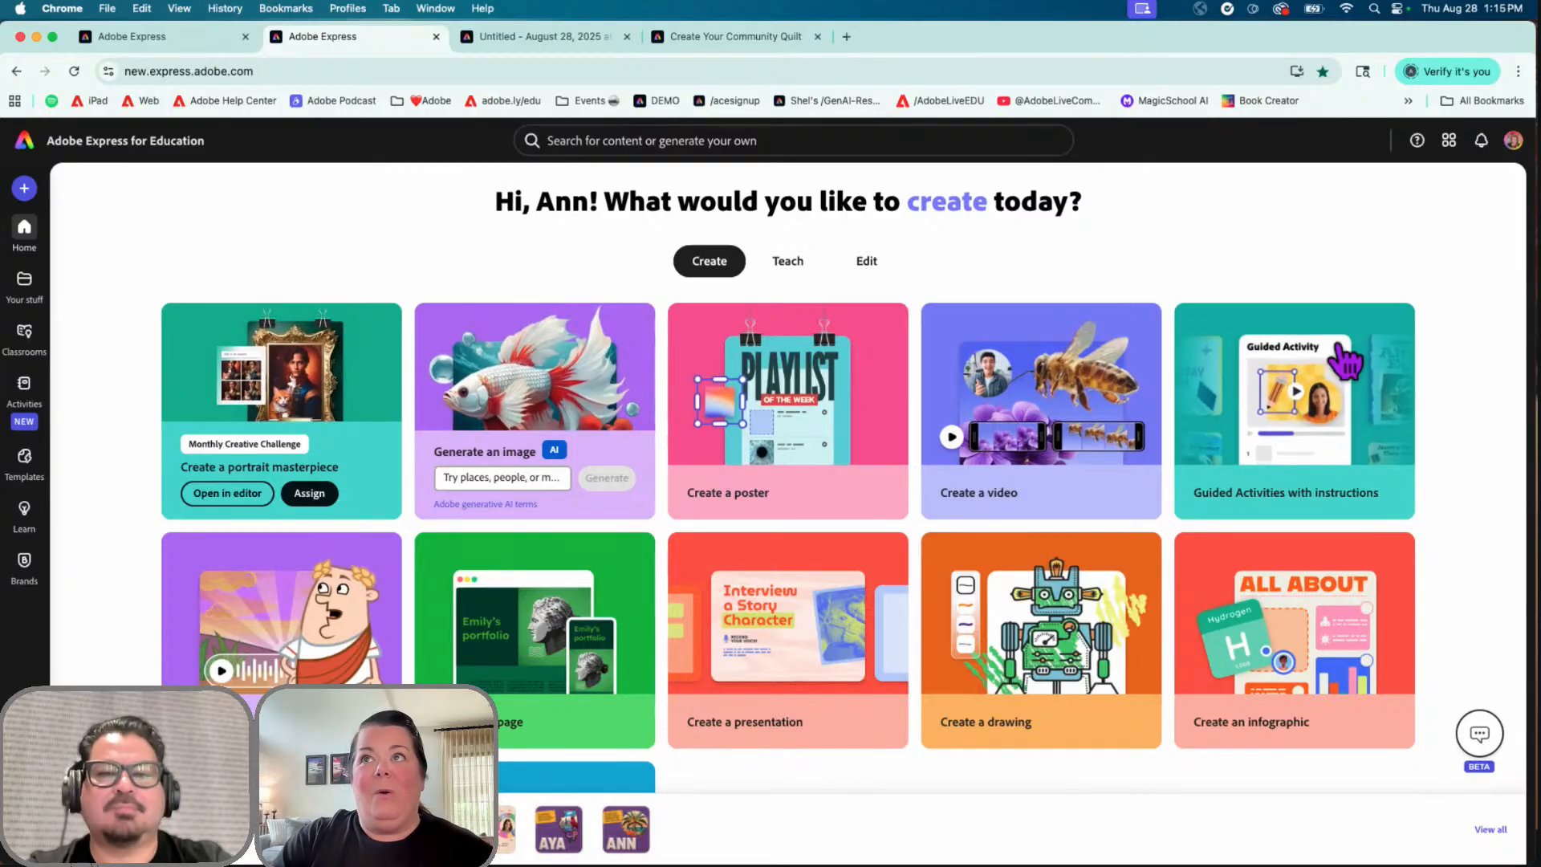
Step: Open the Guided Activities with instructions collection on the Learn page
click(1345, 430)
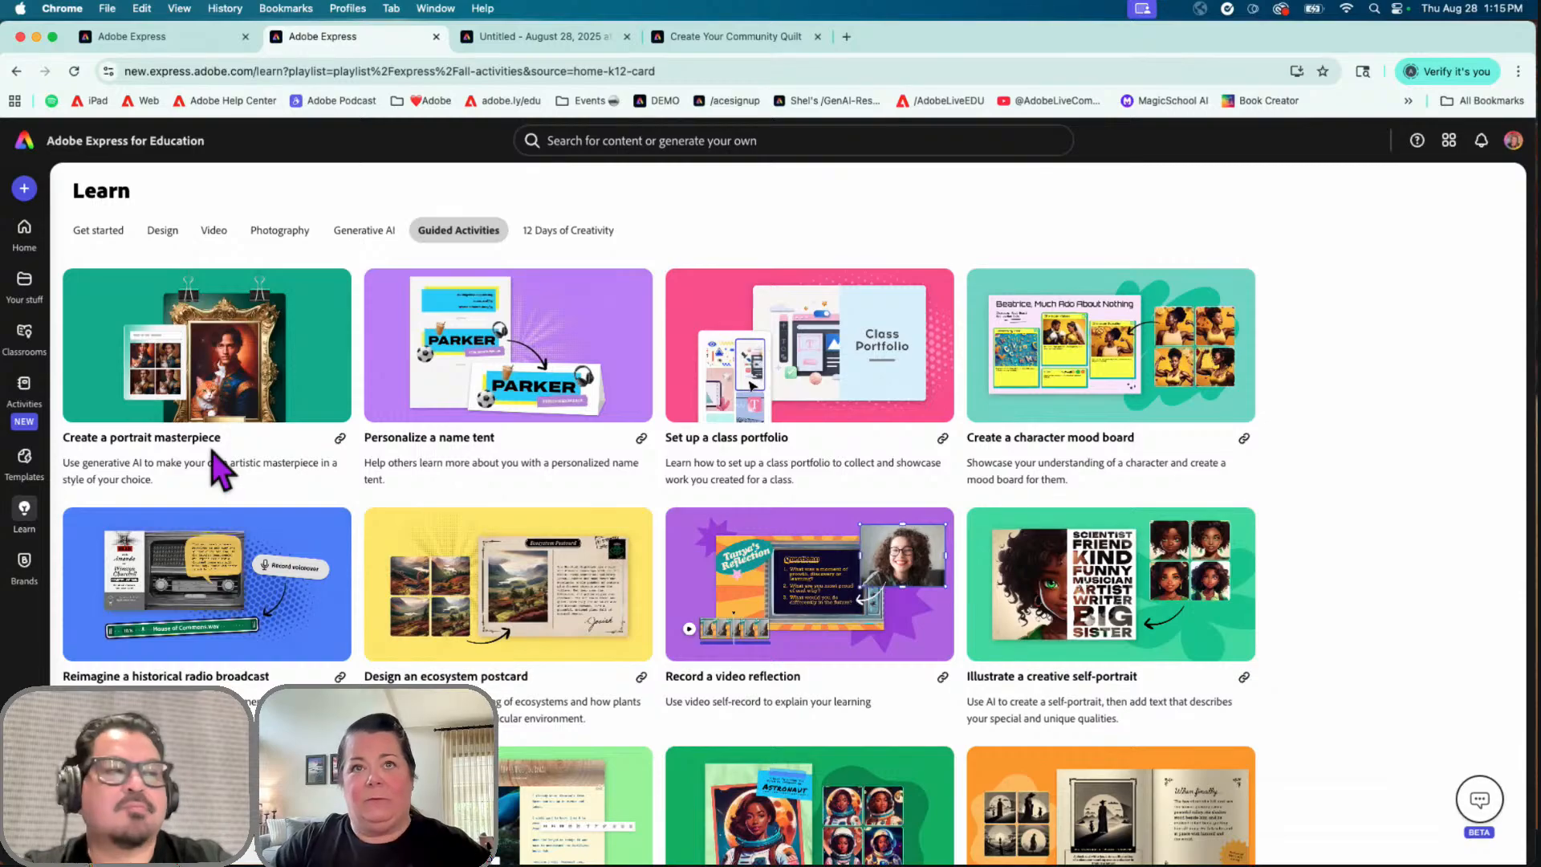
Step: Scroll down the Guided Activities list and open the Create your community quilt activity
scroll(496, 569, down, 3)
scroll(496, 569, down, 5)
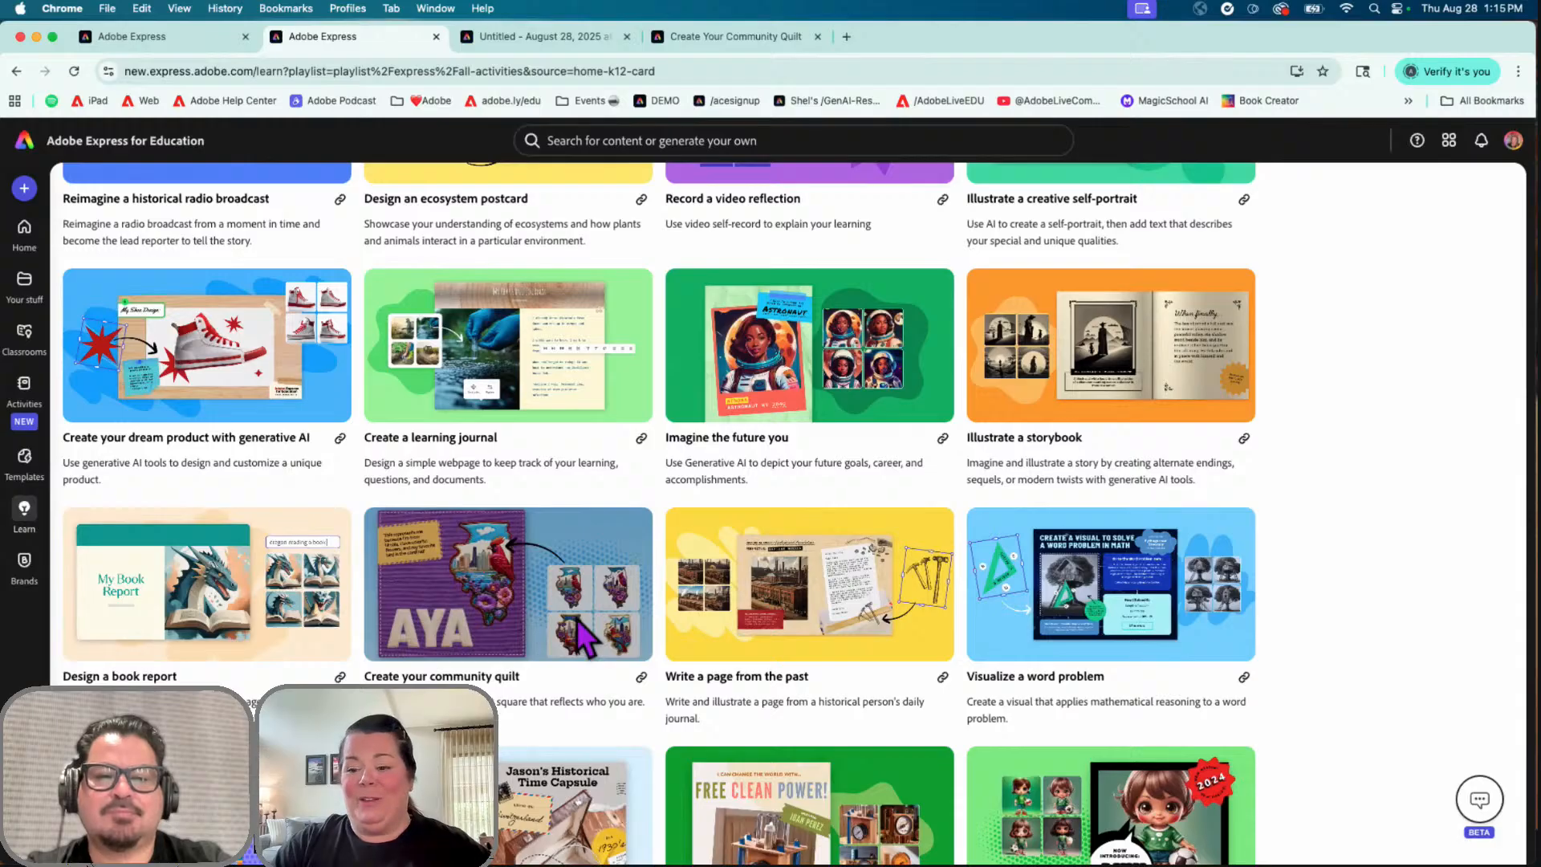
click(534, 594)
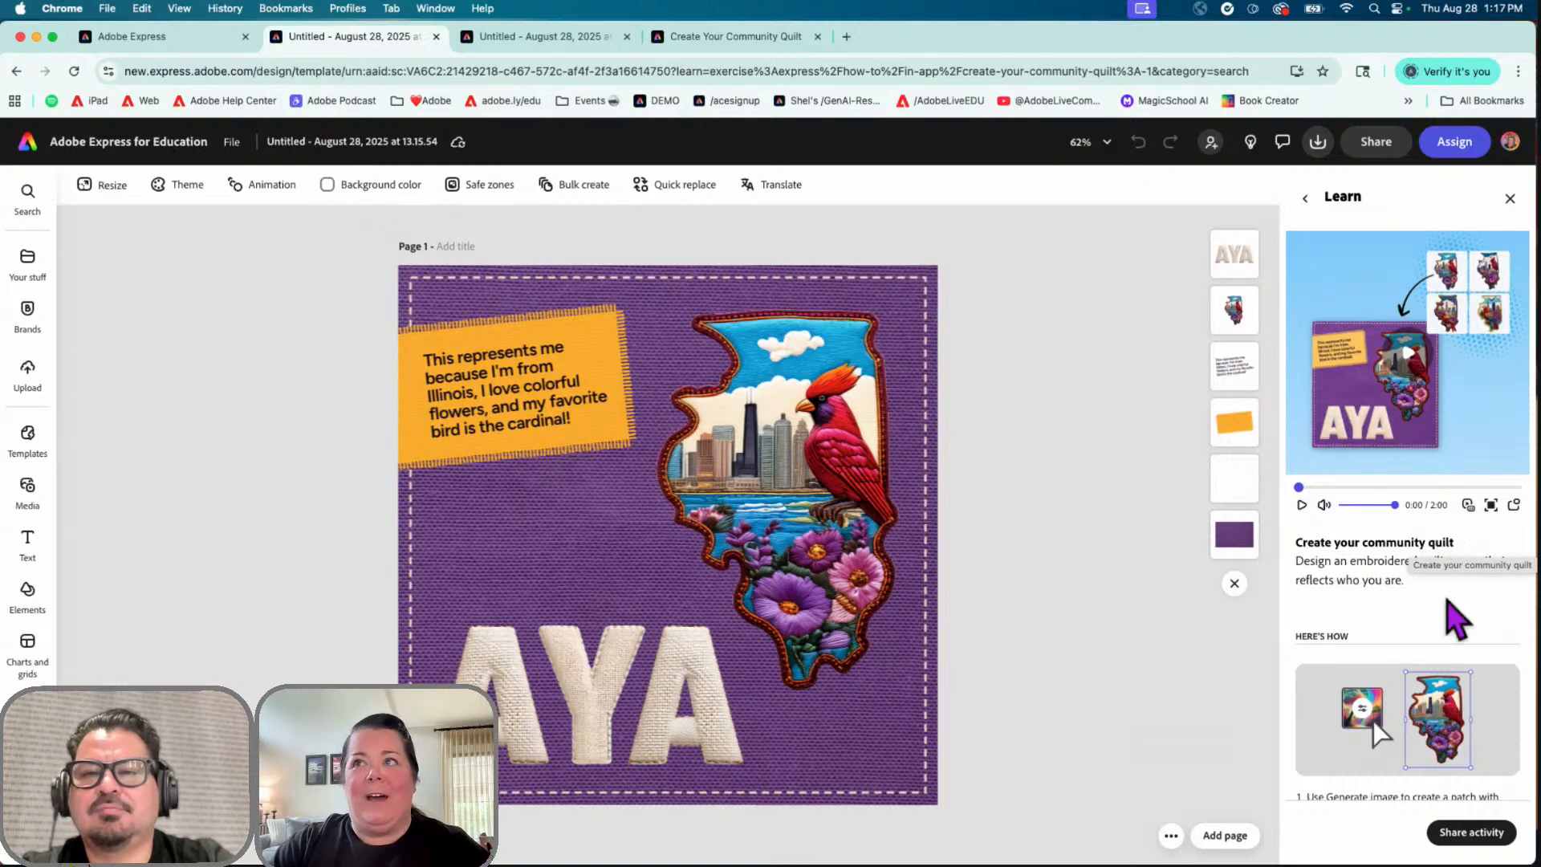
scroll(1449, 620, down, 5)
scroll(1412, 612, down, 3)
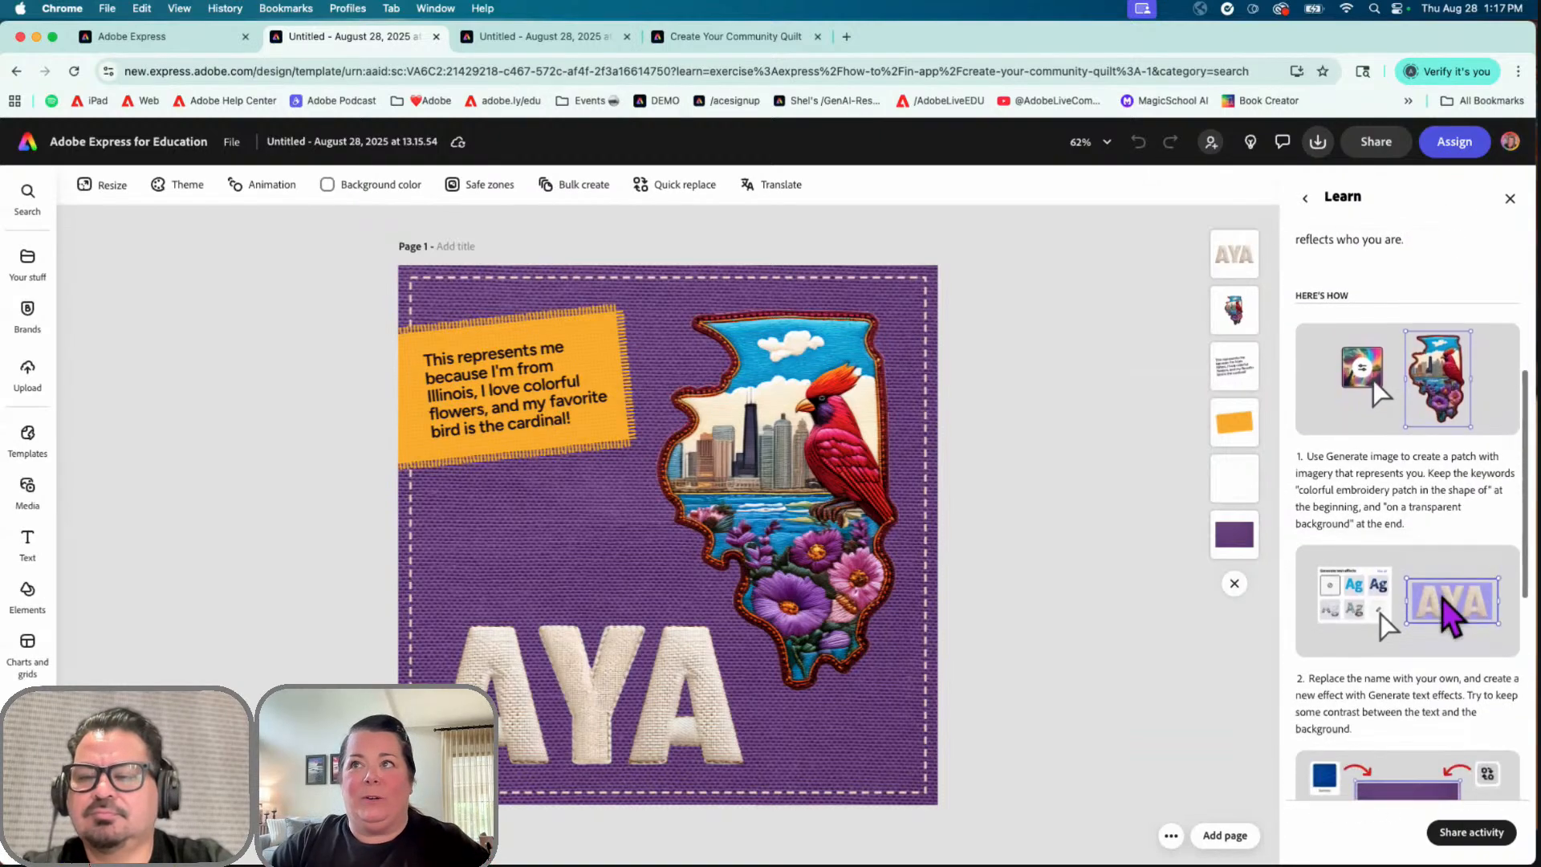
scroll(1376, 514, down, 1)
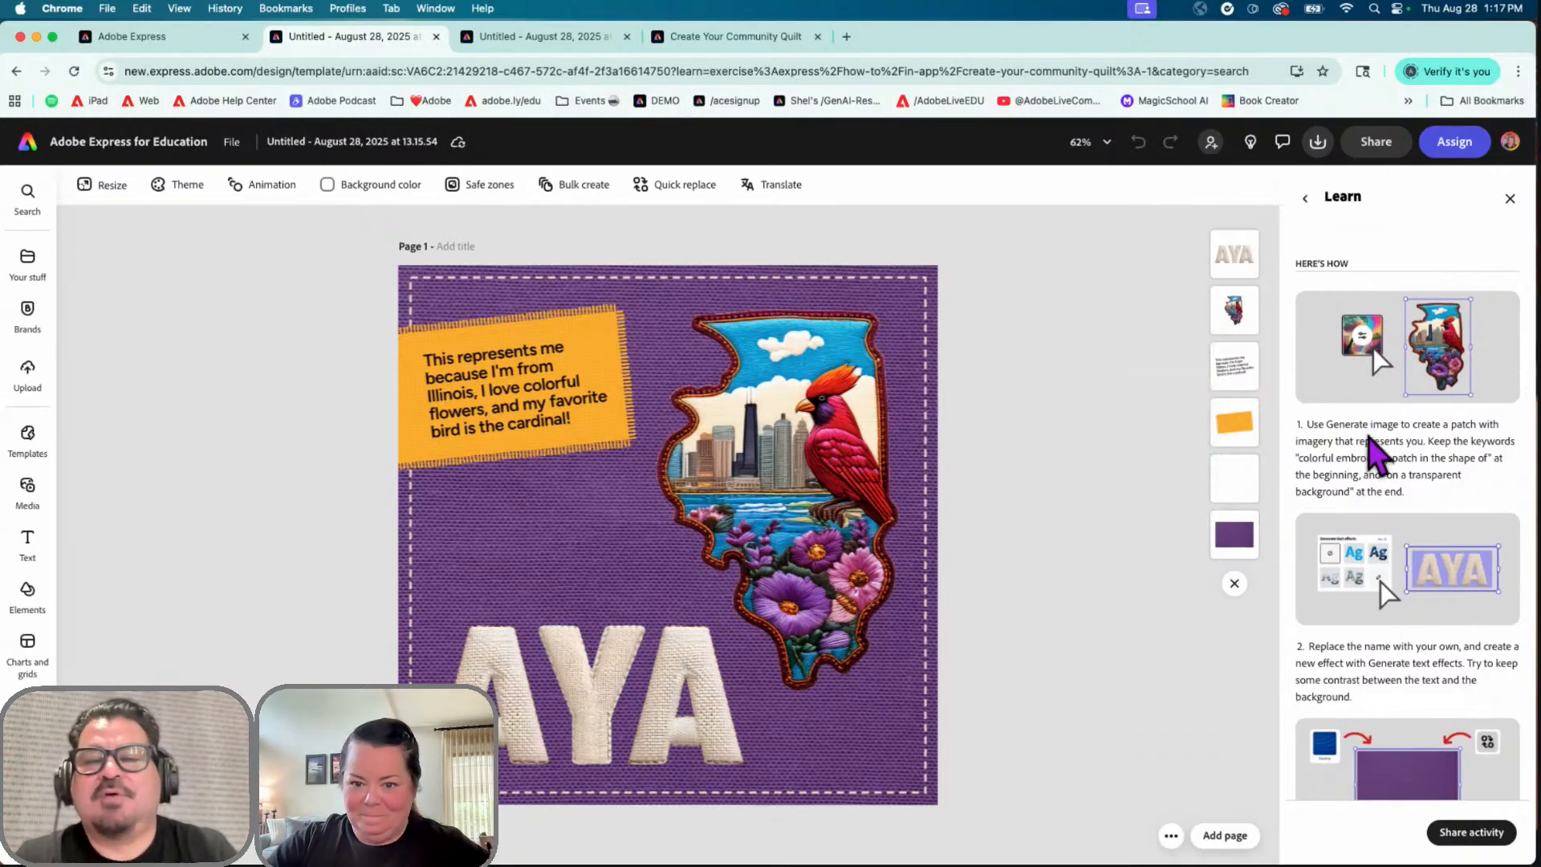
scroll(1419, 347, up, 5)
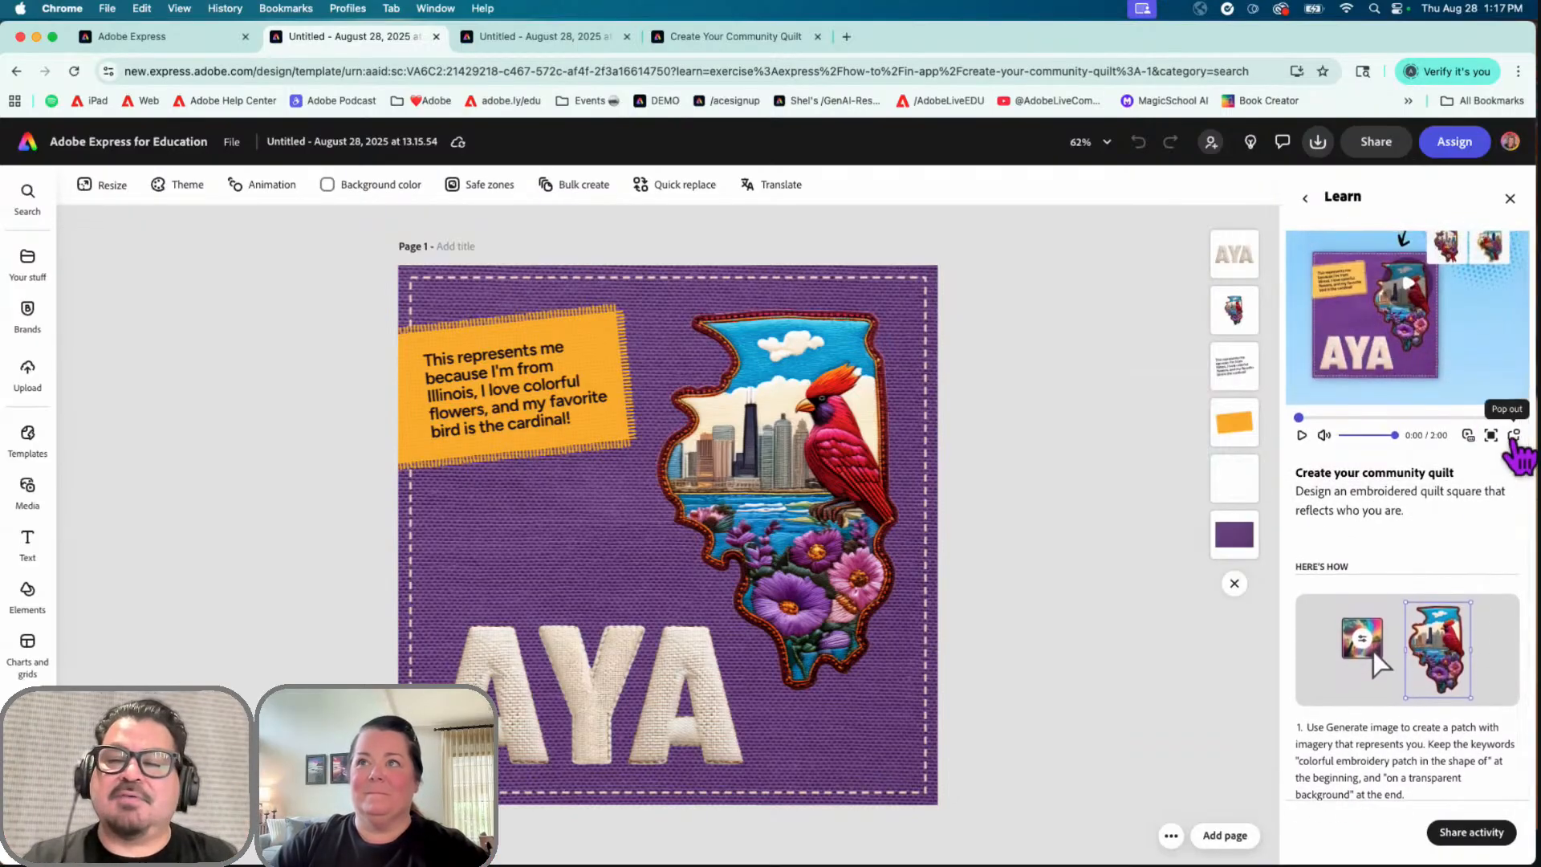
click(1517, 434)
drag(1370, 181, 1024, 395)
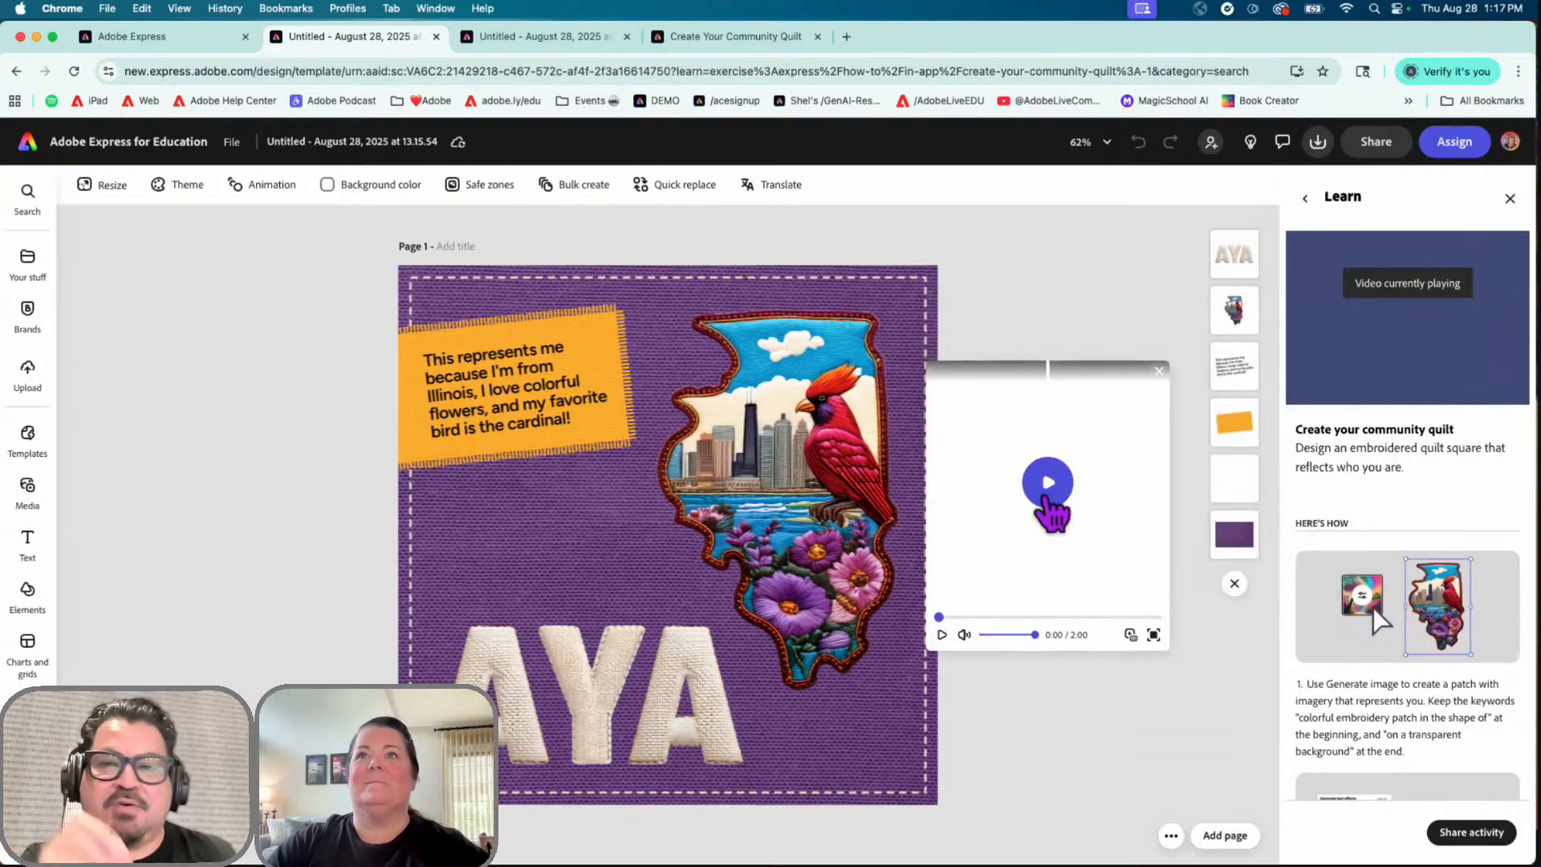
drag(940, 617, 1109, 620)
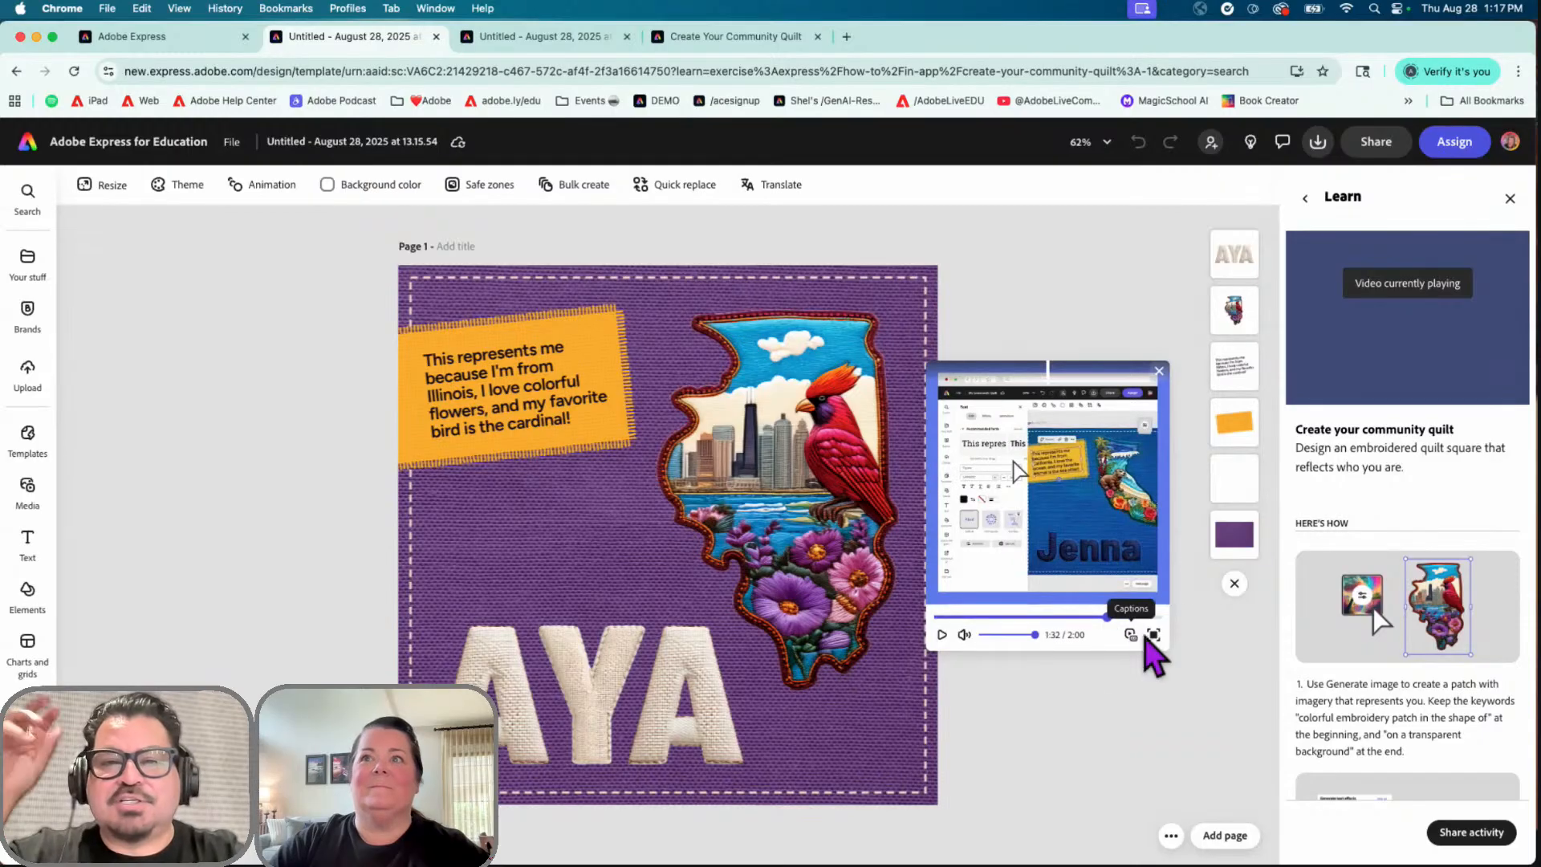
click(1130, 635)
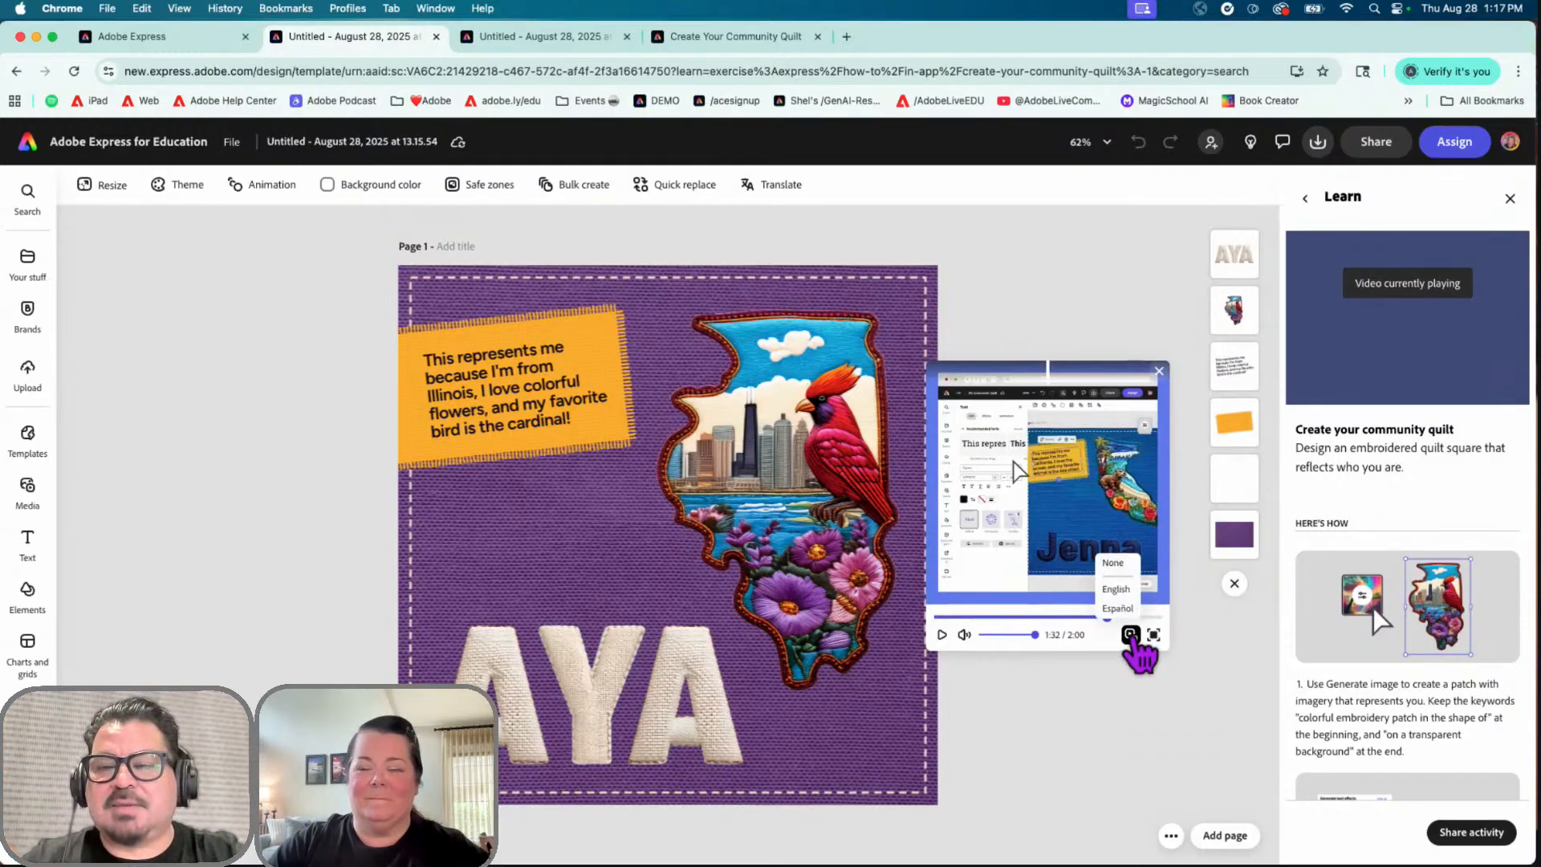
click(1159, 372)
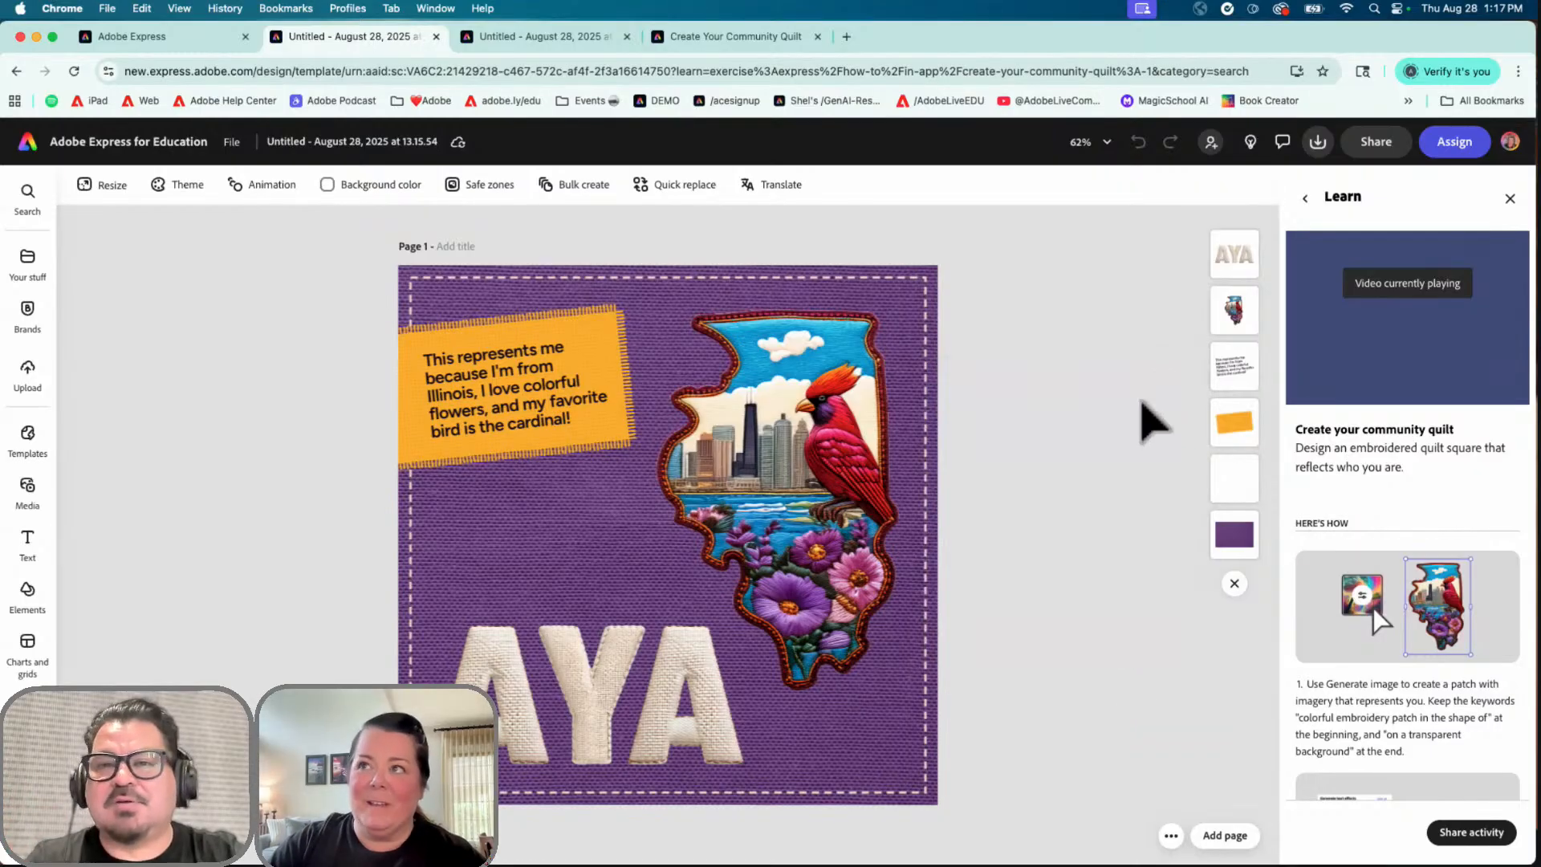
click(1469, 438)
click(1469, 438)
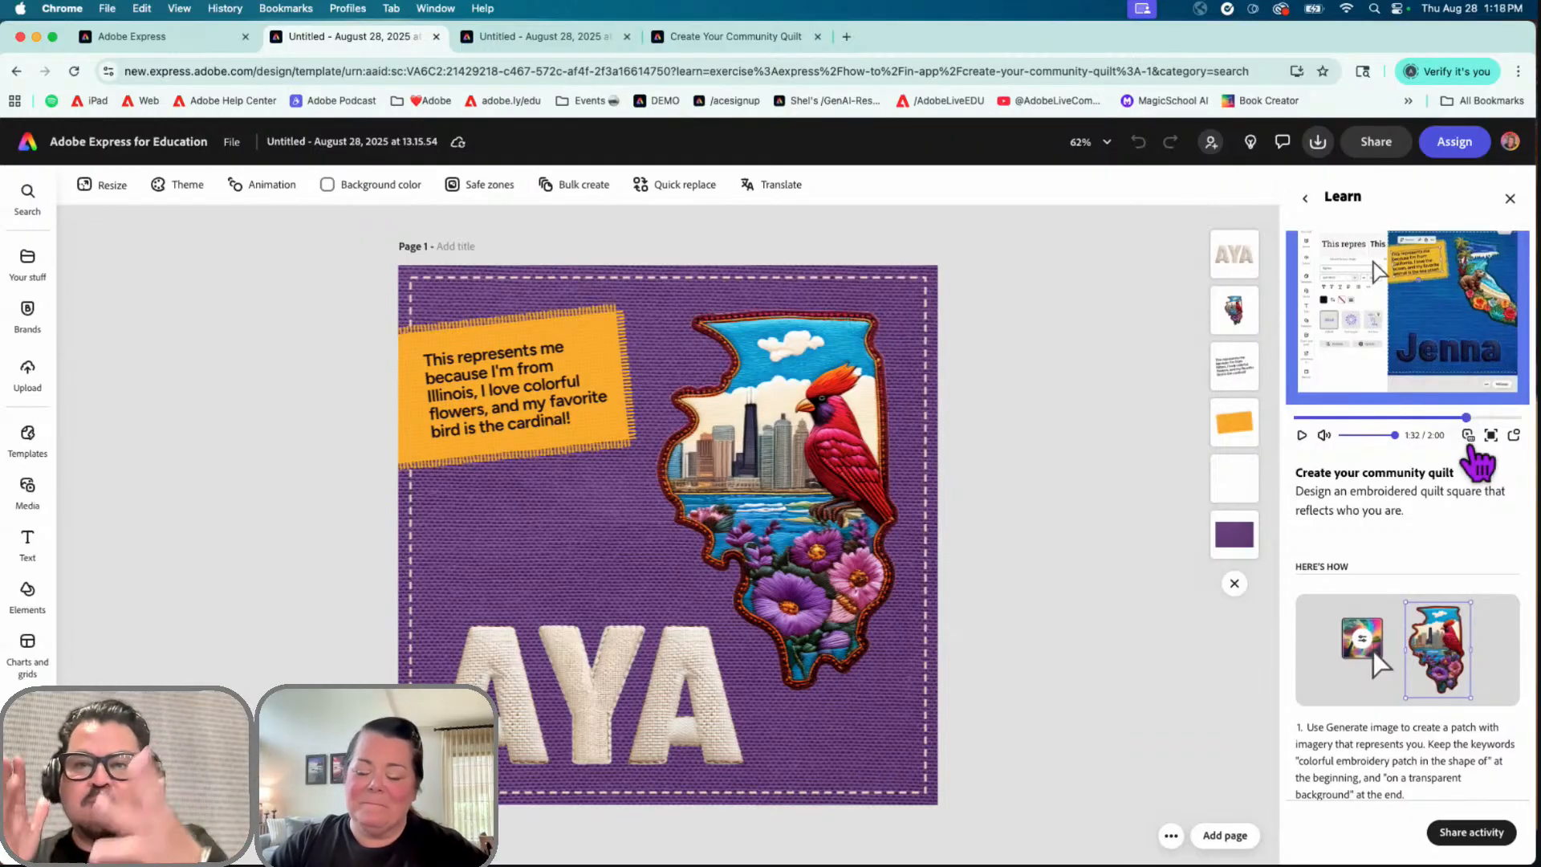
drag(1466, 418, 1298, 430)
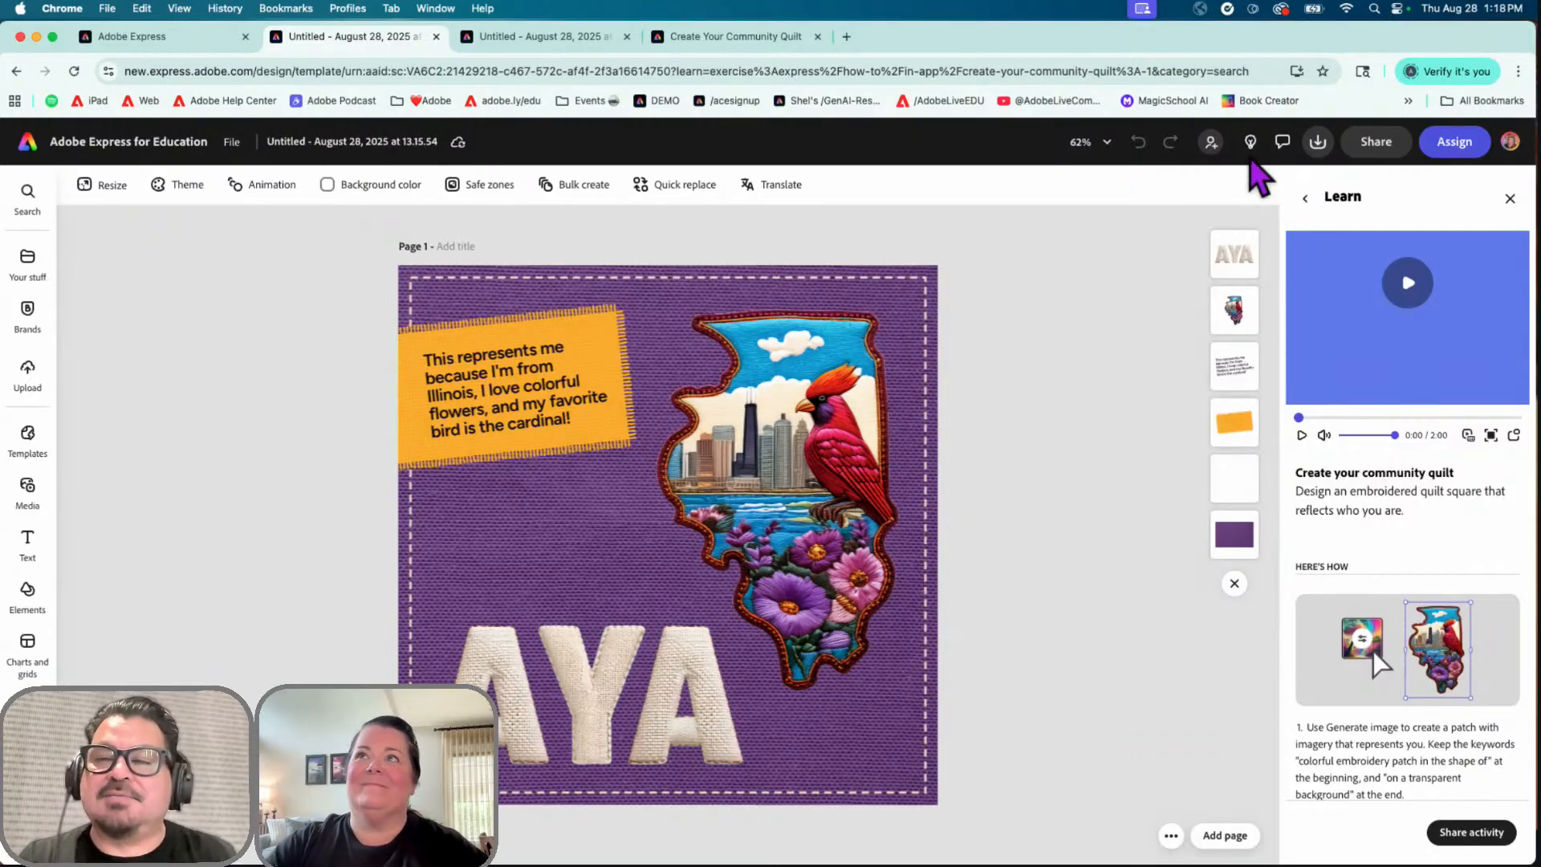
click(1510, 199)
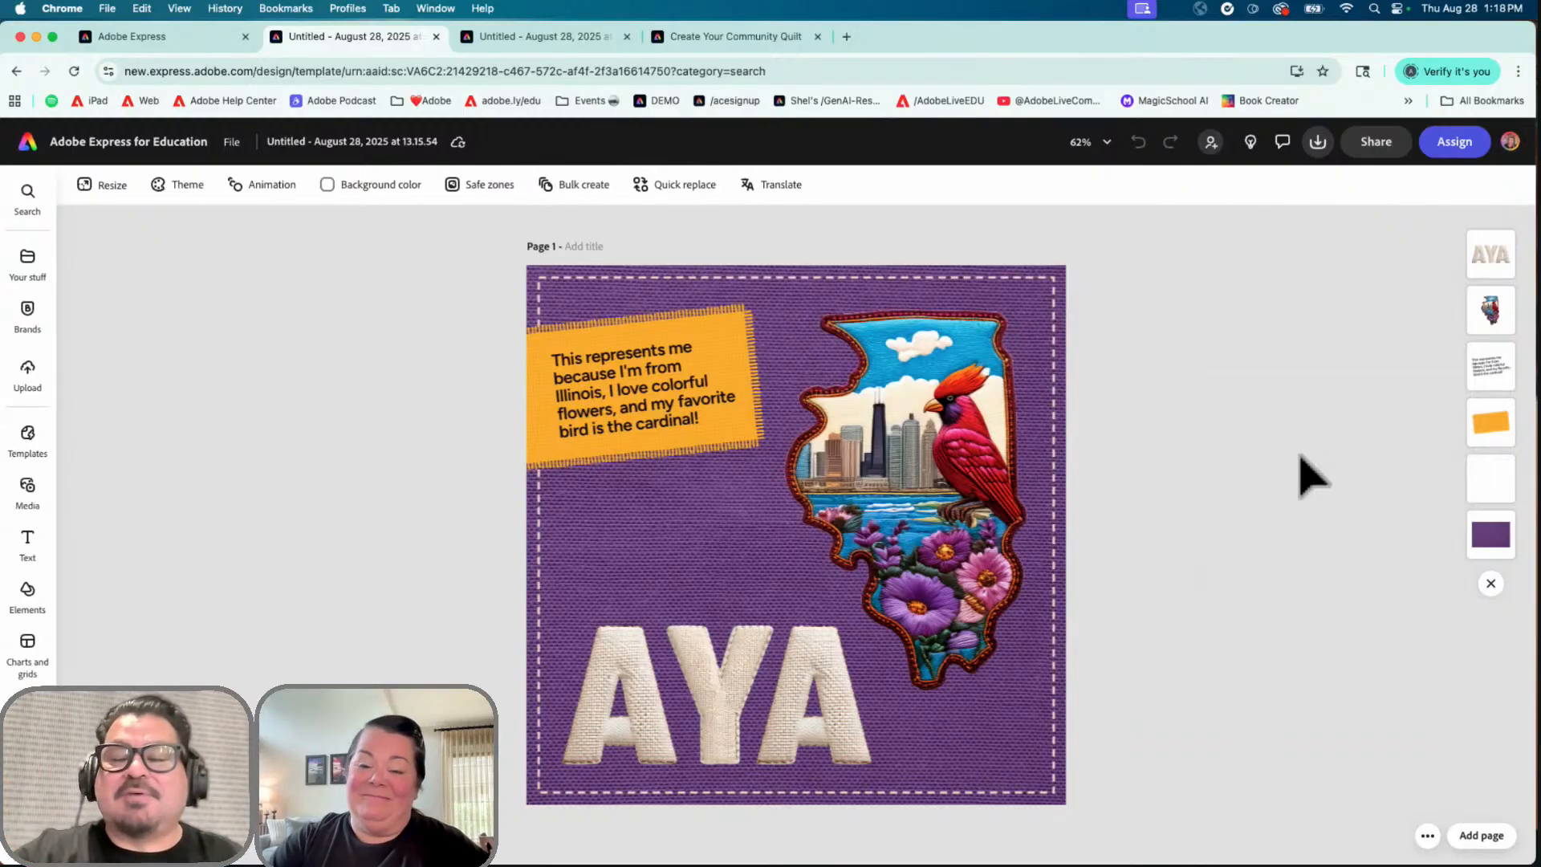
click(1250, 144)
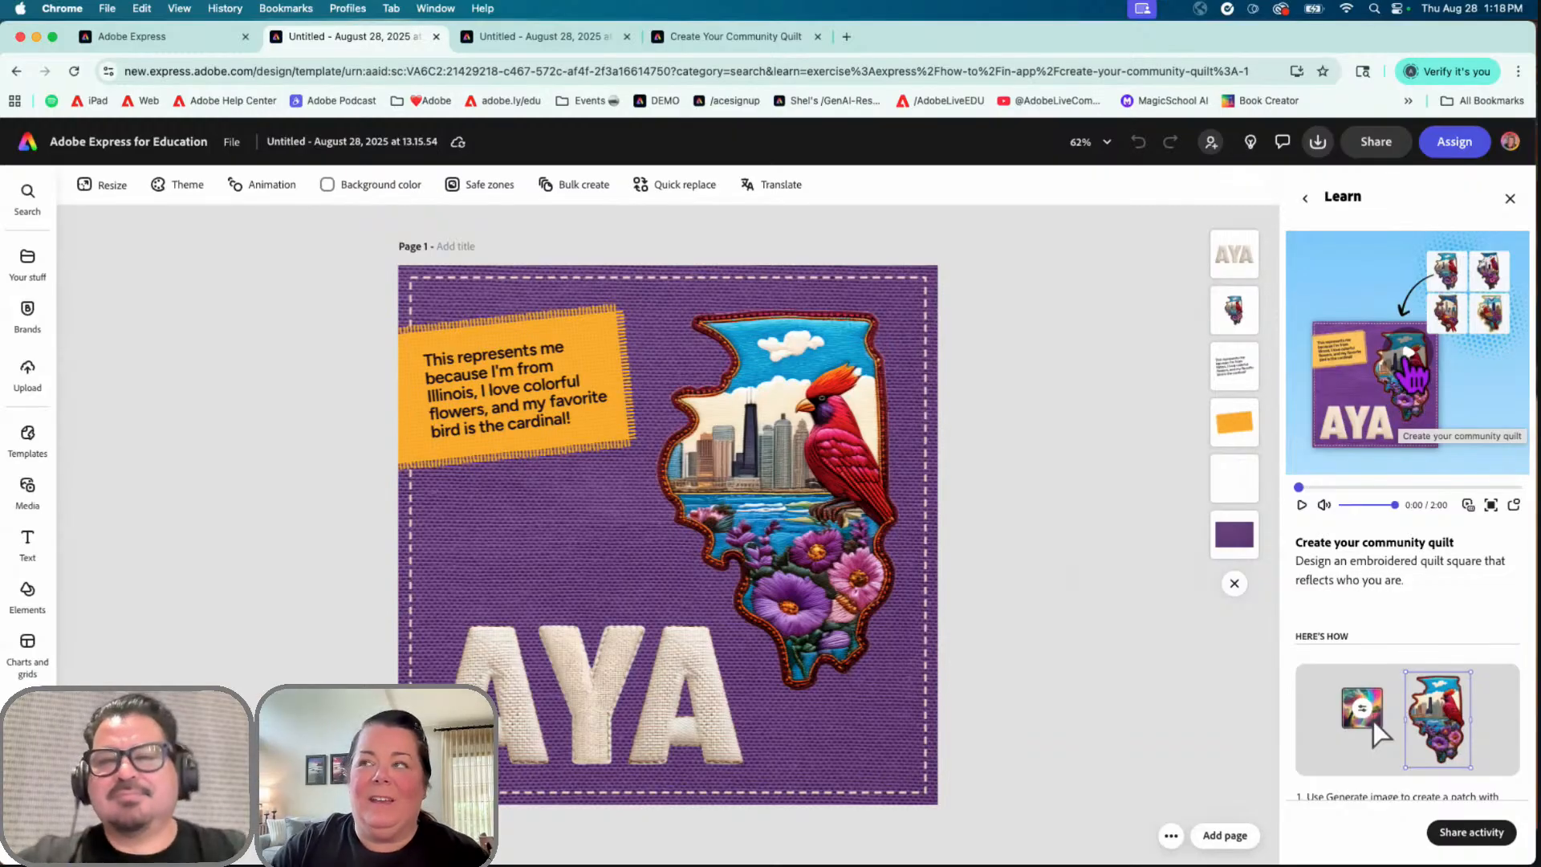
click(1510, 199)
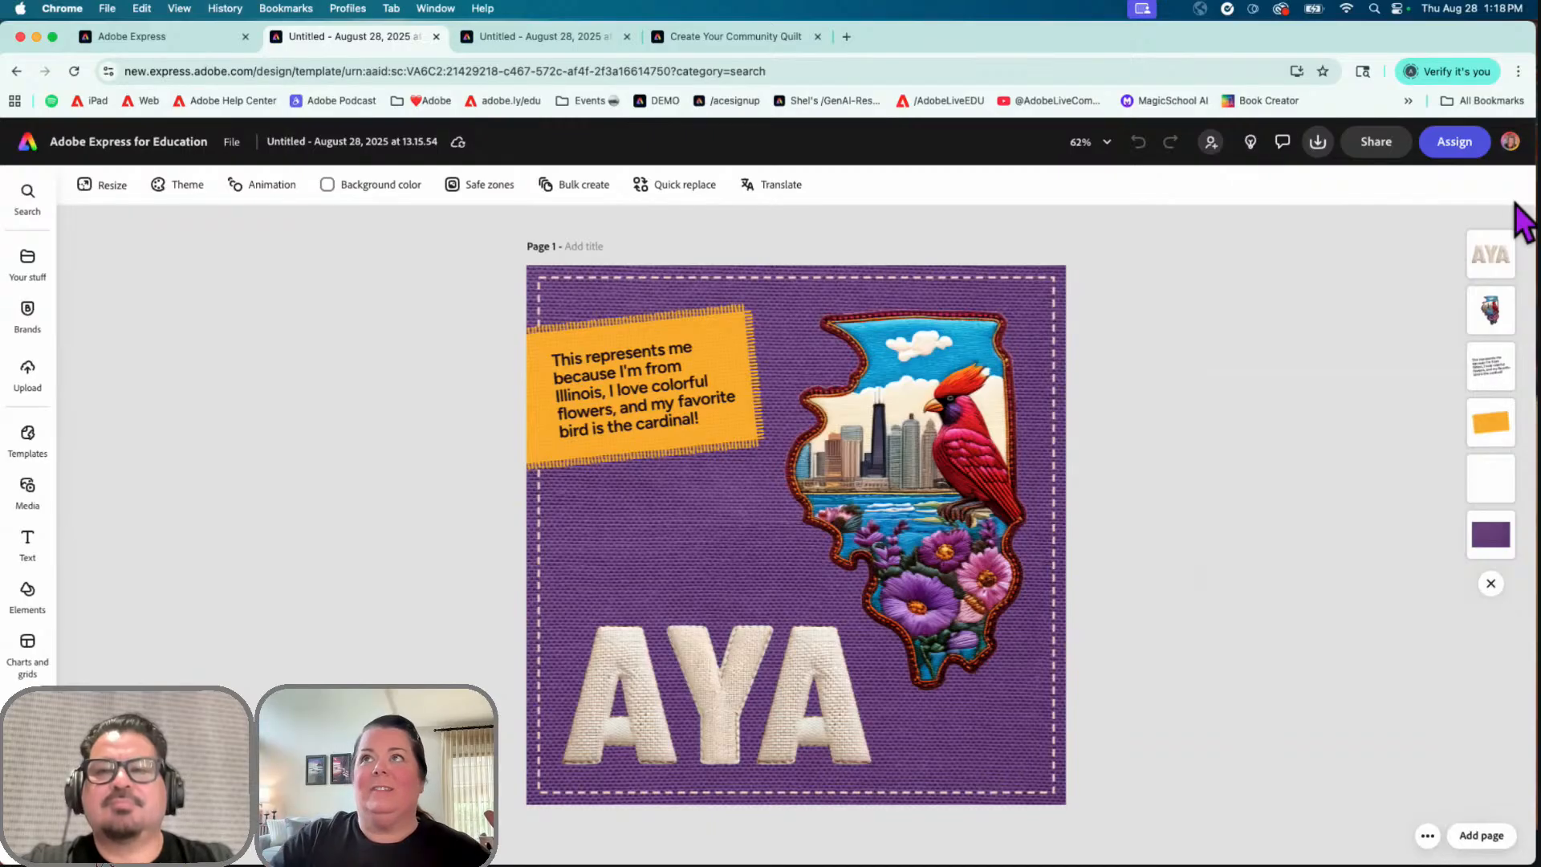
click(1256, 151)
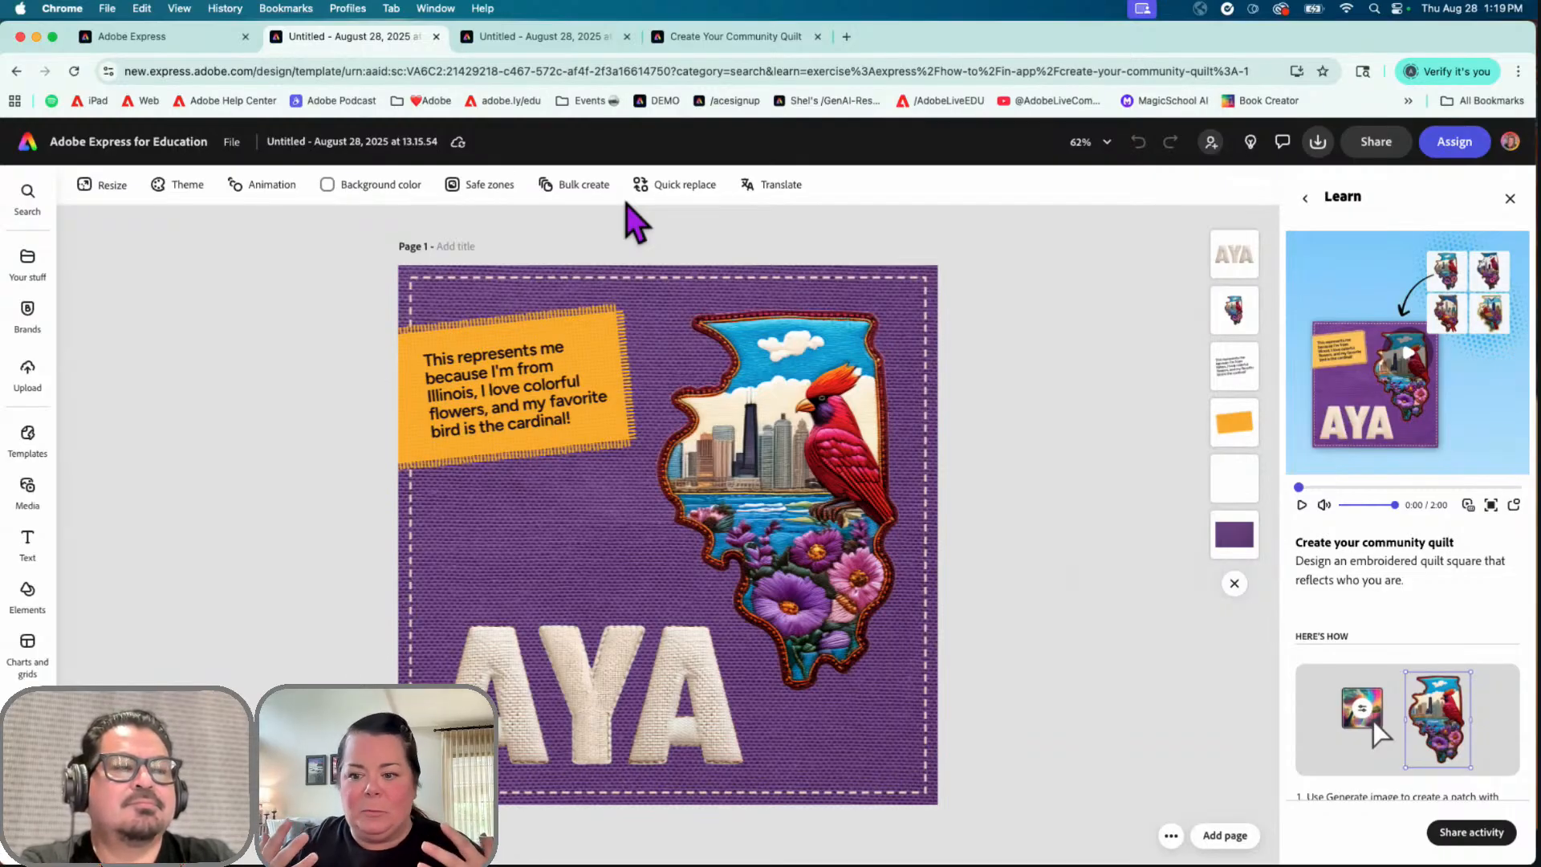
Step: Switch to the Create Your Community Quilt project and advance to Page 2's blue Ann square
click(707, 36)
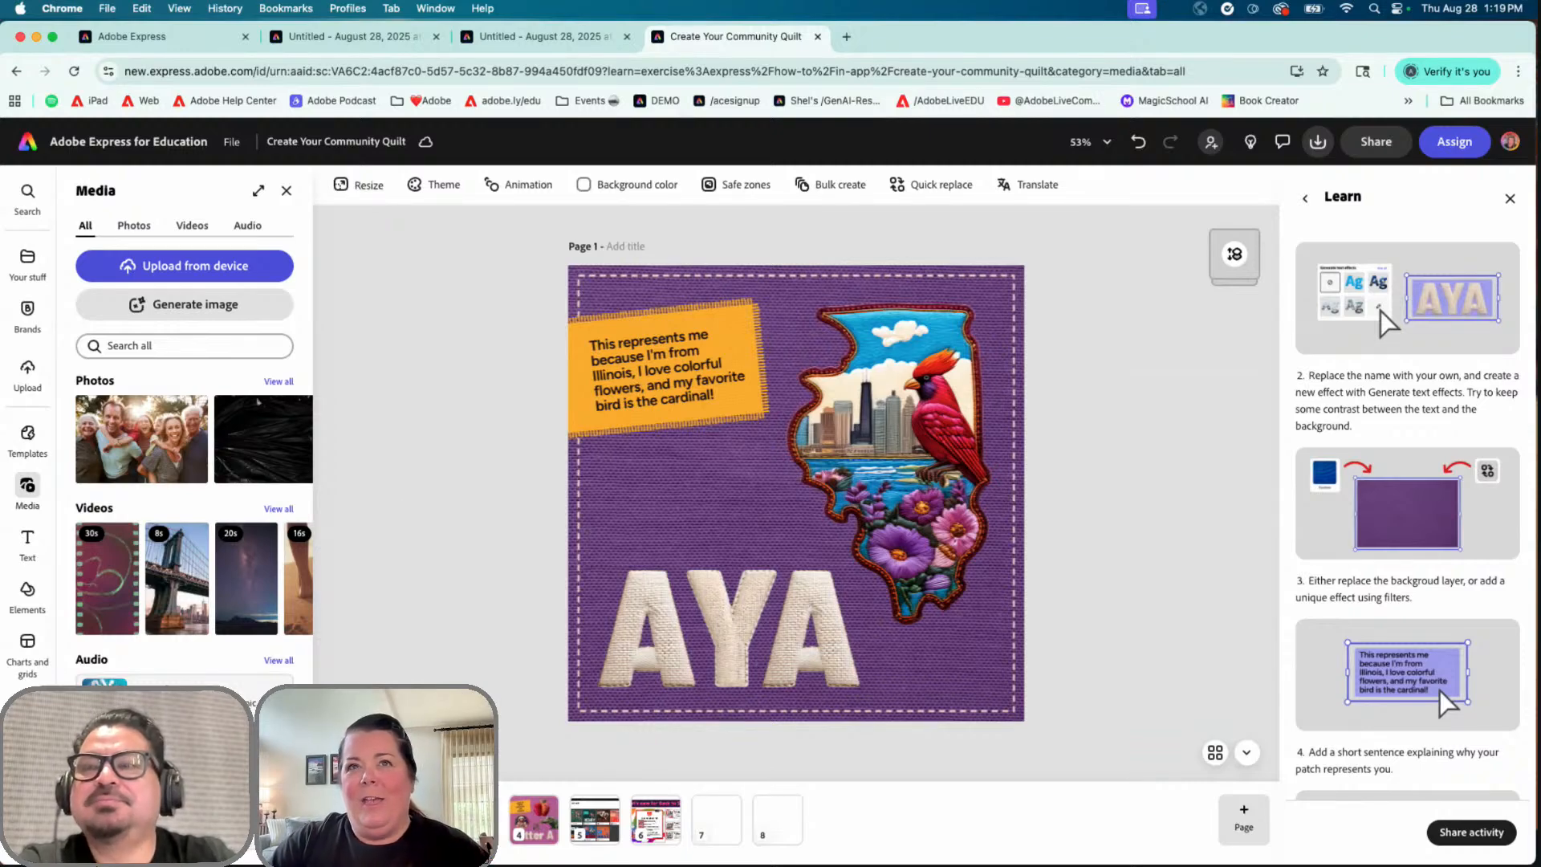
key(Right)
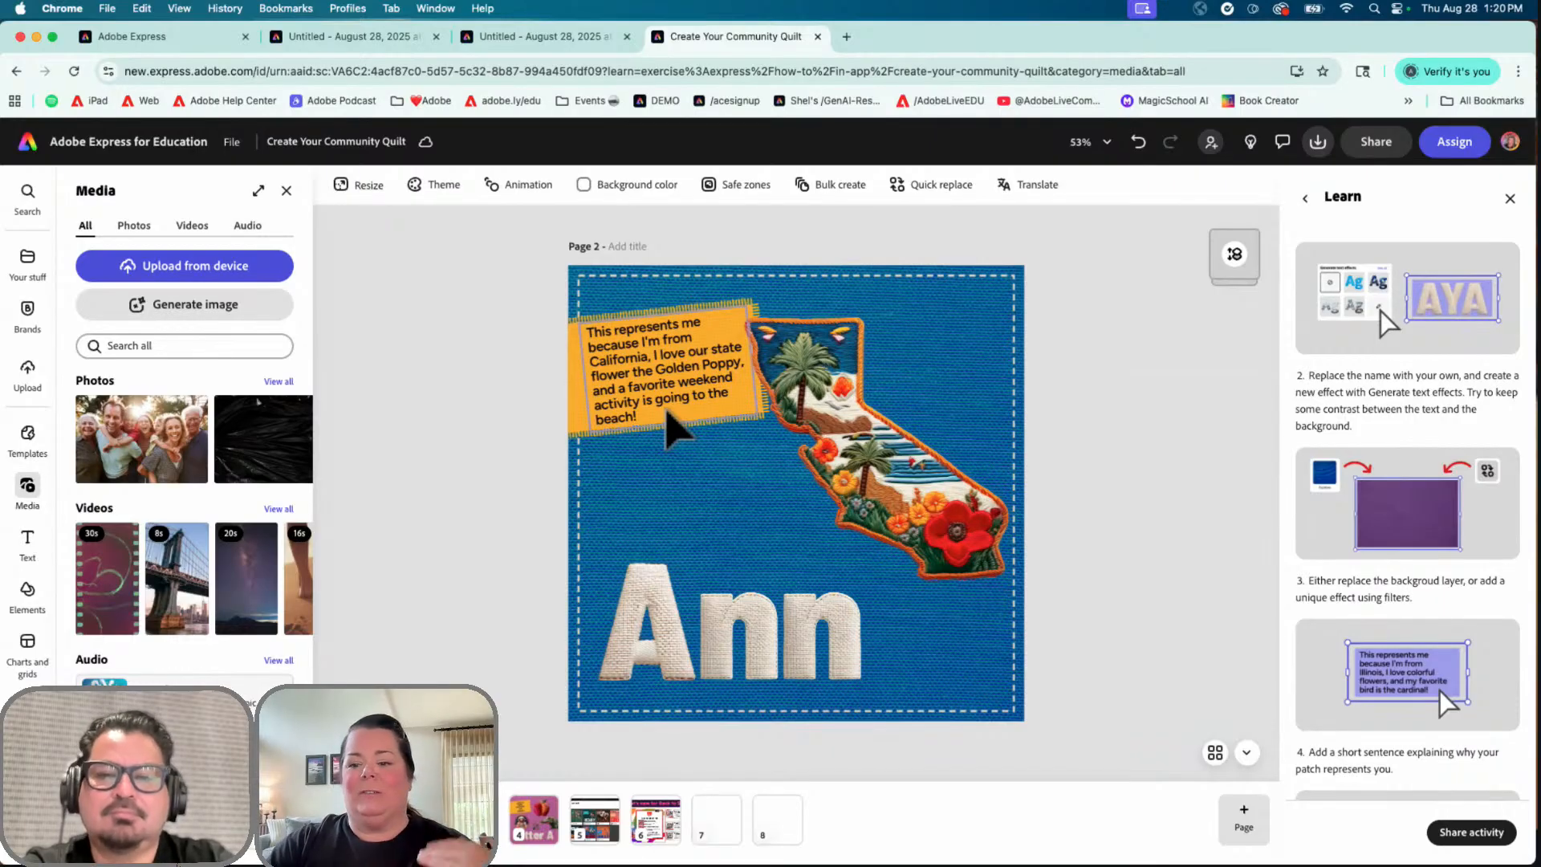
Step: Jump to Page 3, the brown Ryan quilt square with basketball and soccer ball
click(473, 820)
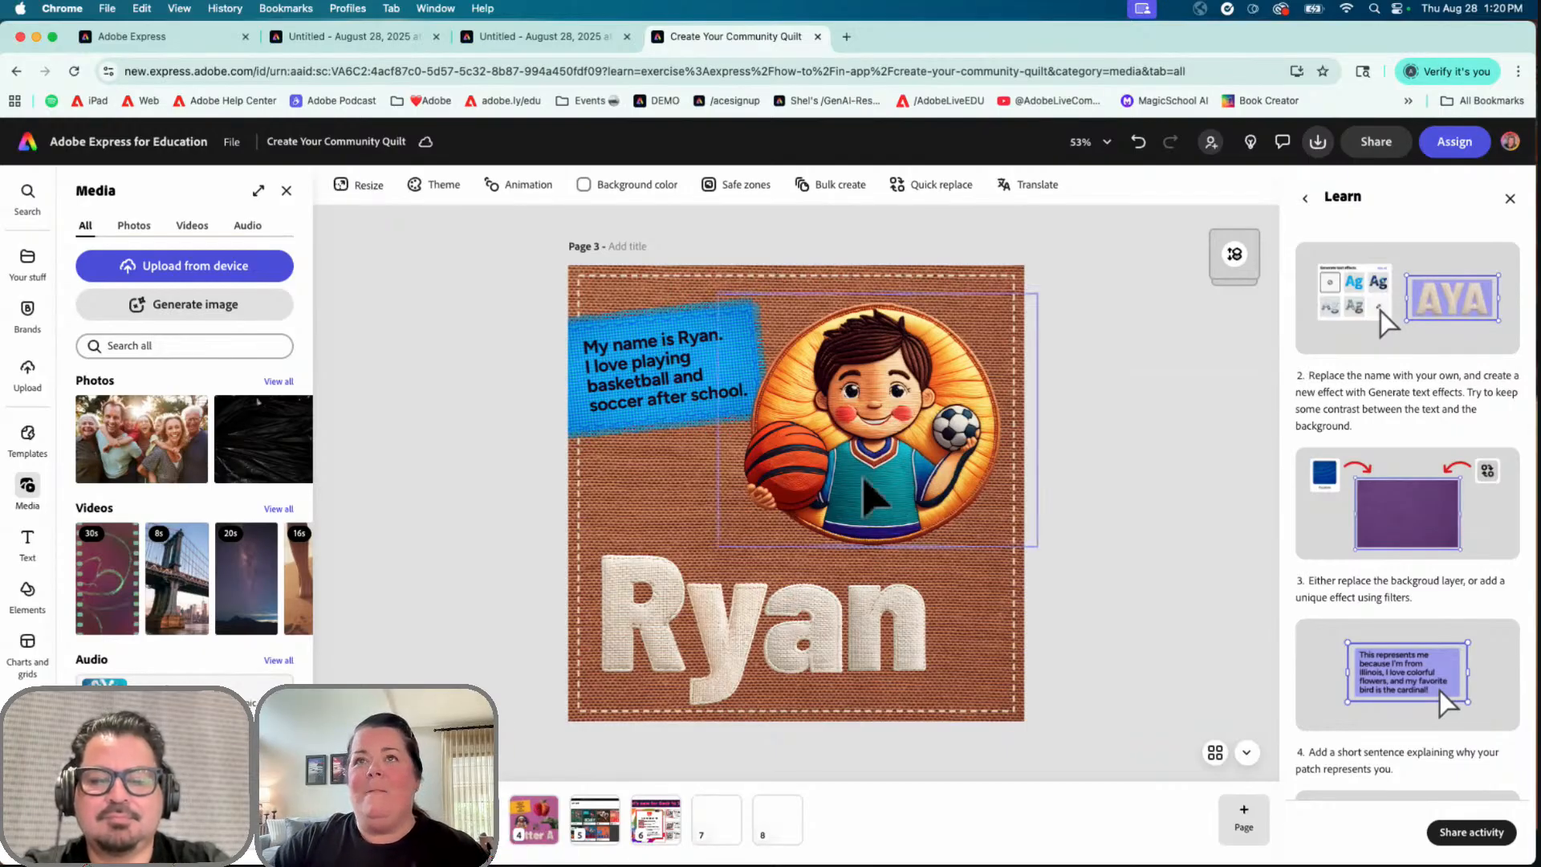
click(536, 827)
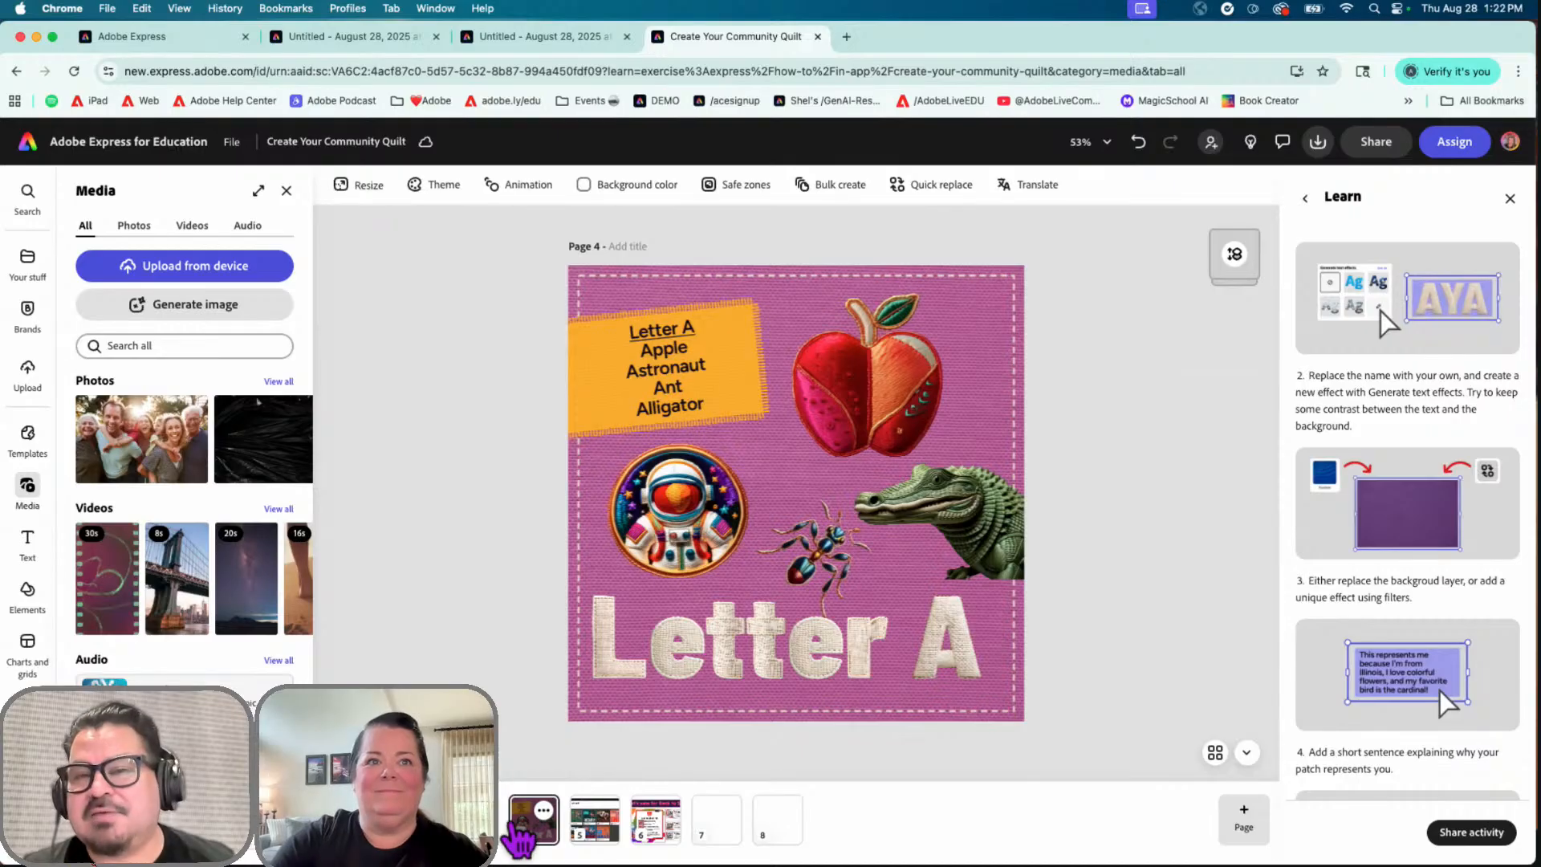
click(474, 820)
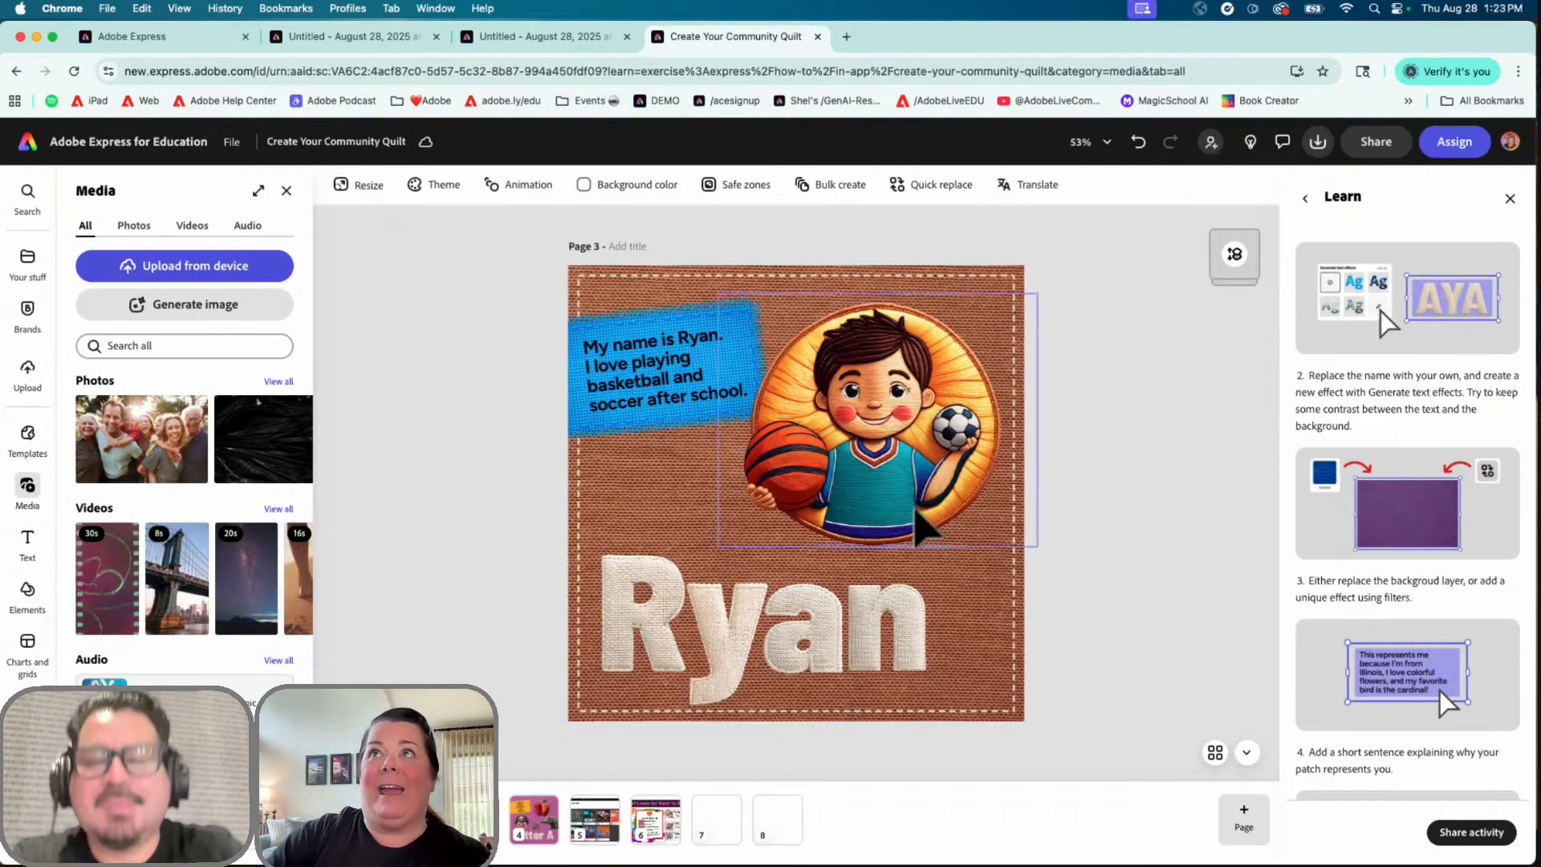
Step: Check the PNG, JPG and PDF download formats, then show page 5's gallery of ten student quilt squares
click(1318, 145)
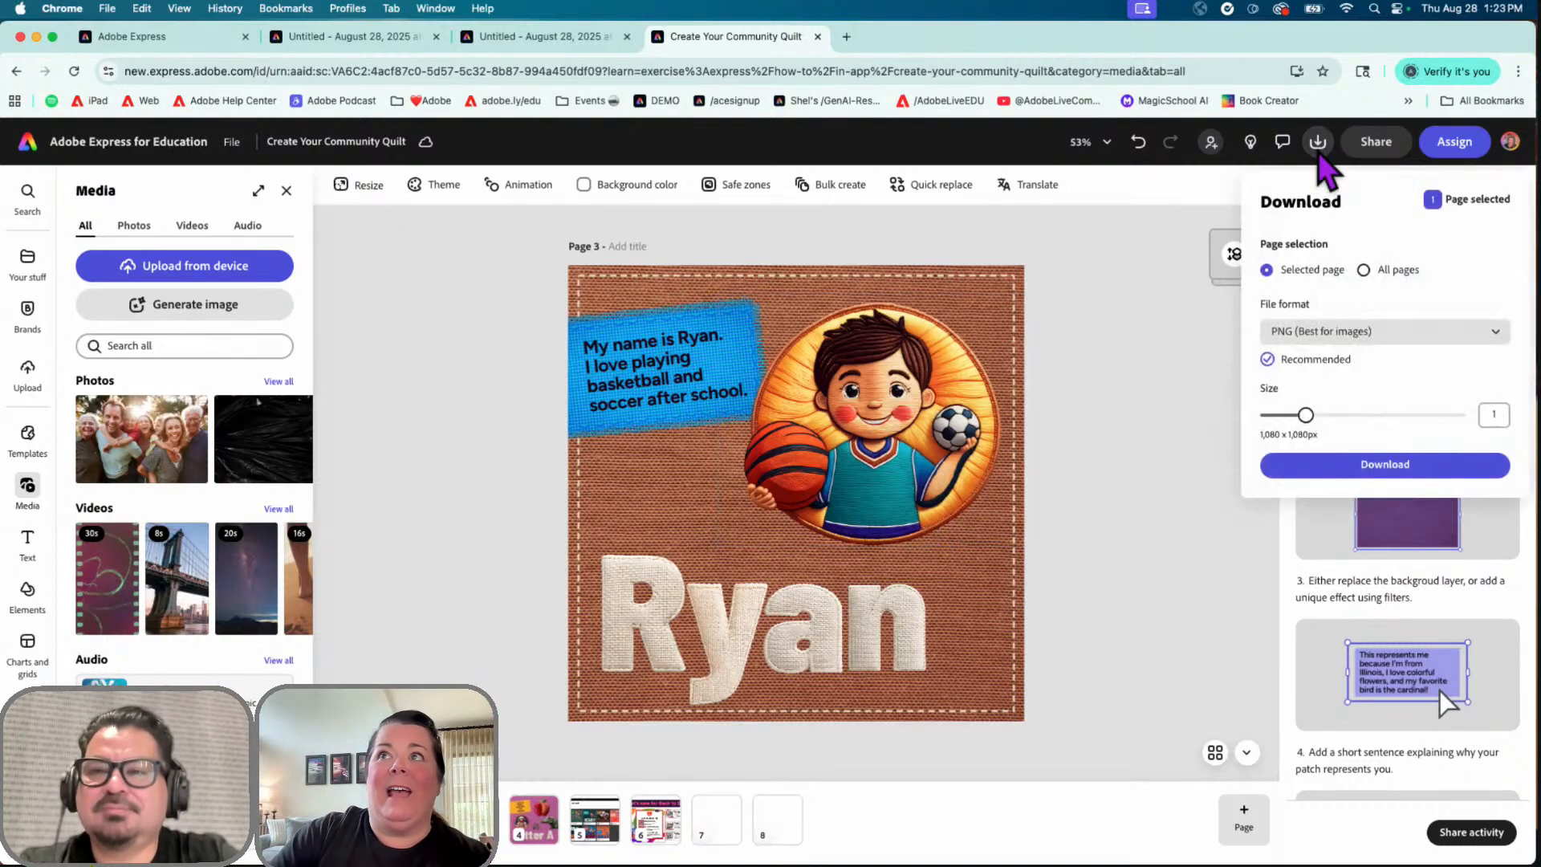
click(1385, 331)
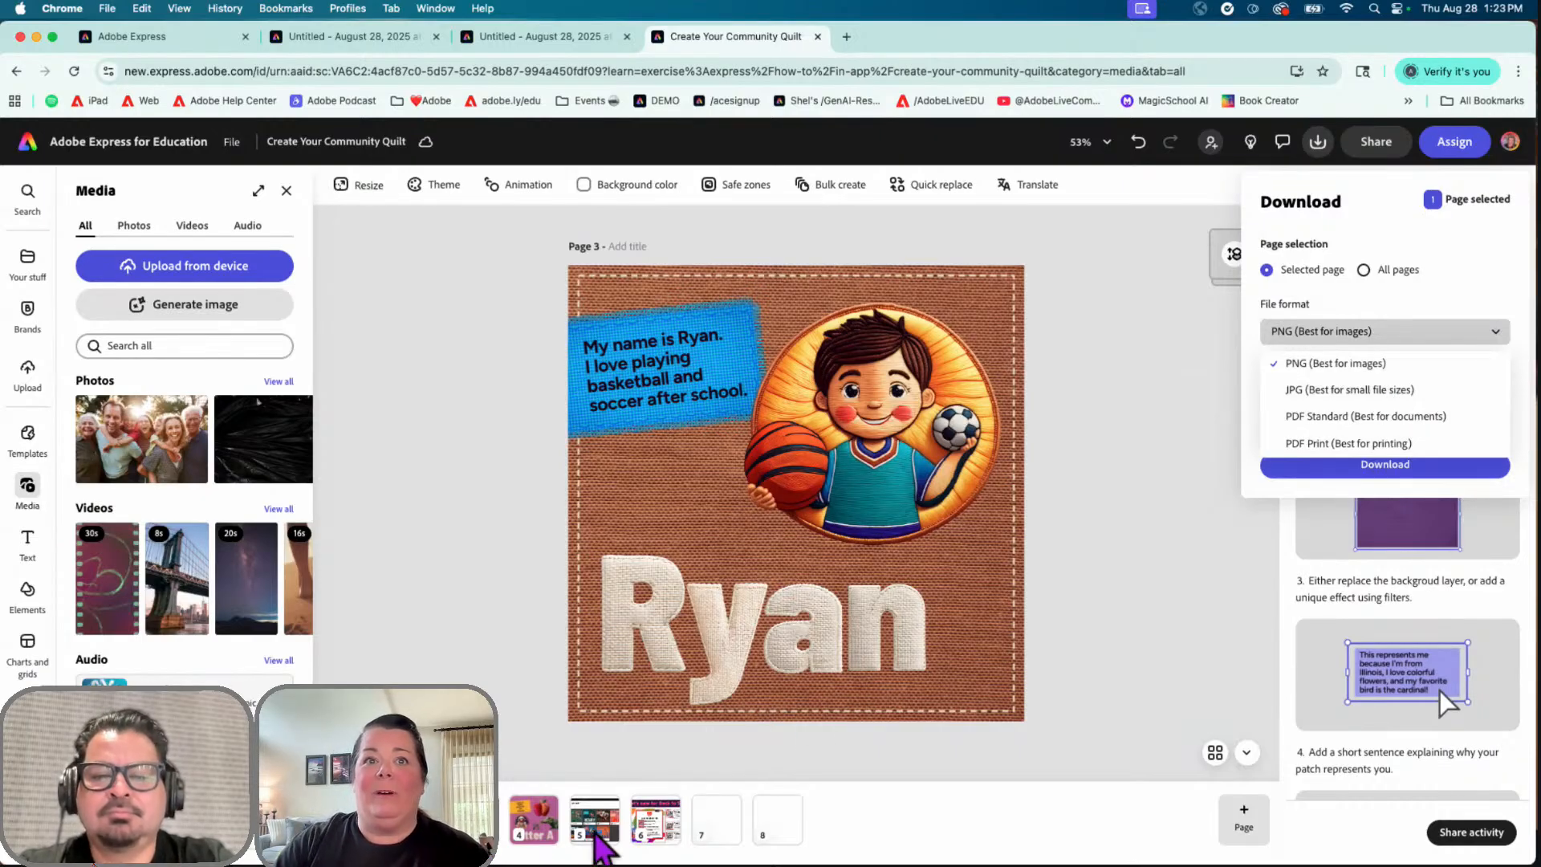
click(595, 833)
click(595, 835)
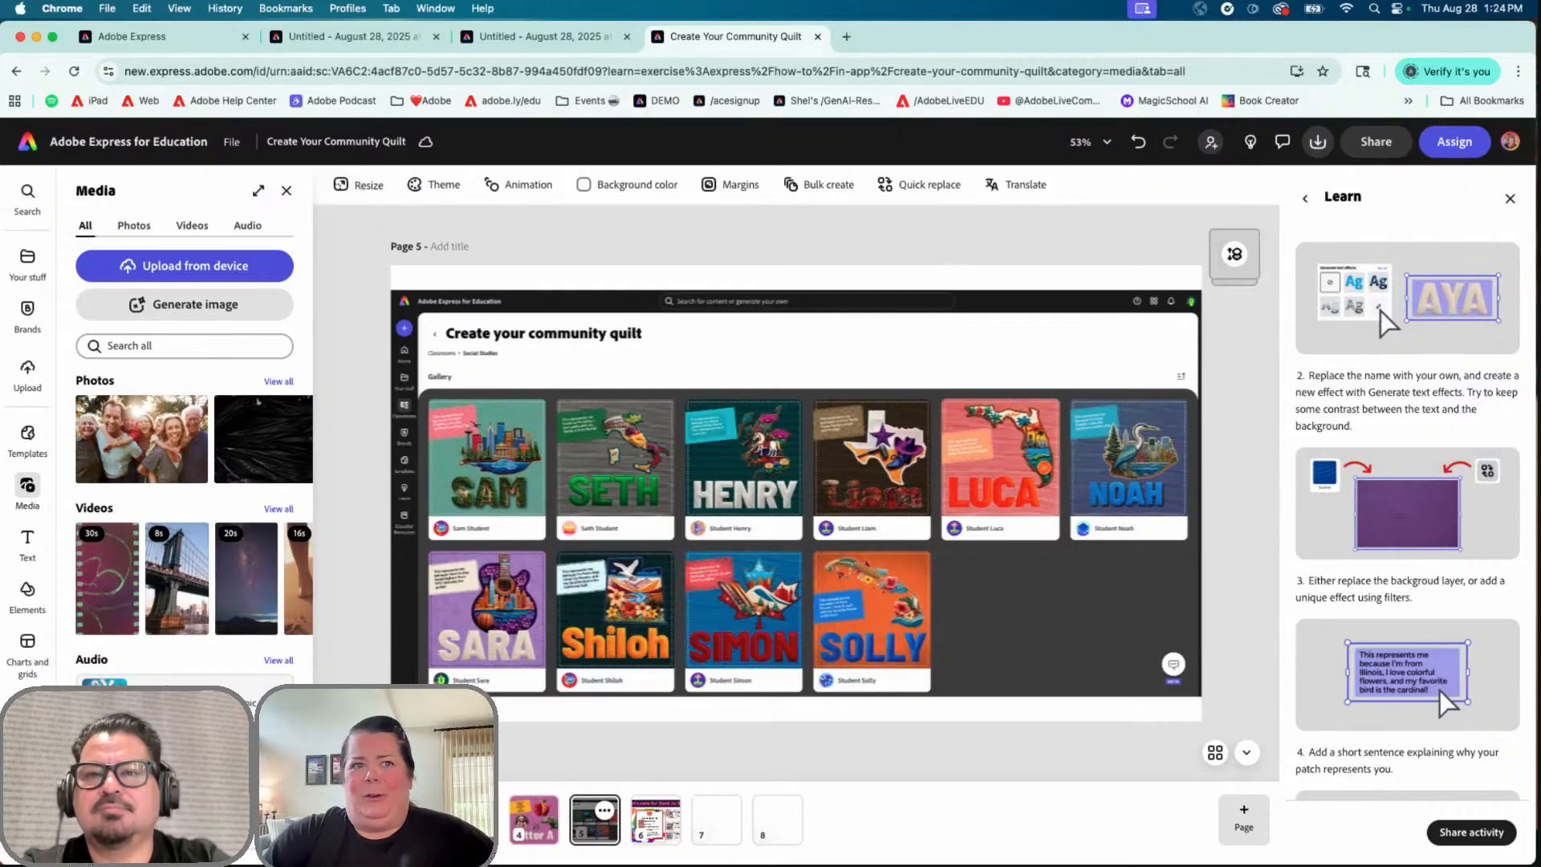
Step: Look back through the Letter A, Ryan, Ann and AYA patch pages, then return to the untitled AYA project
click(546, 830)
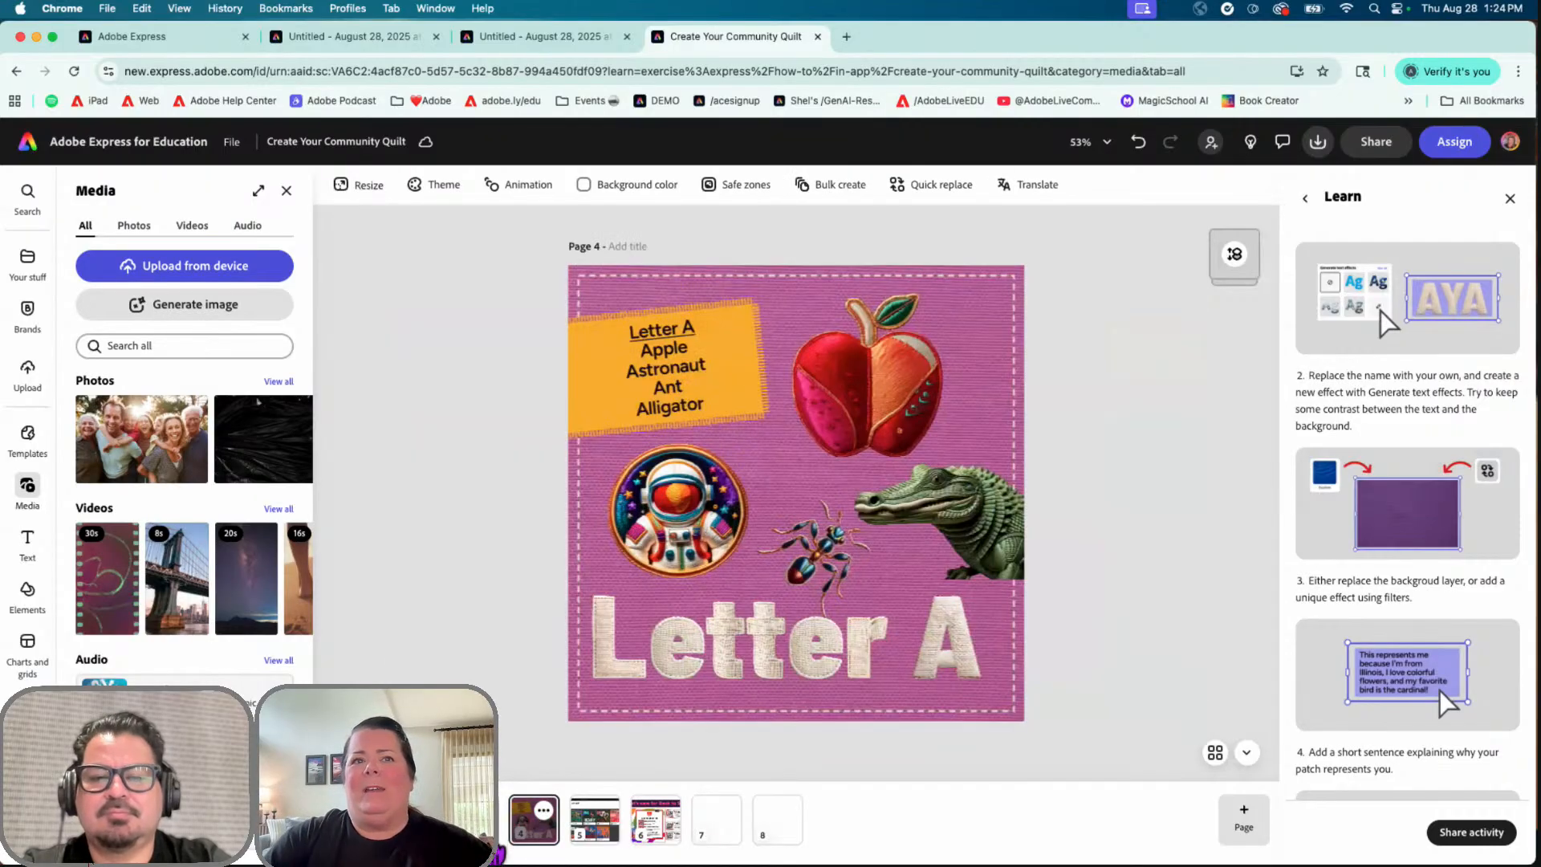
click(482, 830)
click(418, 828)
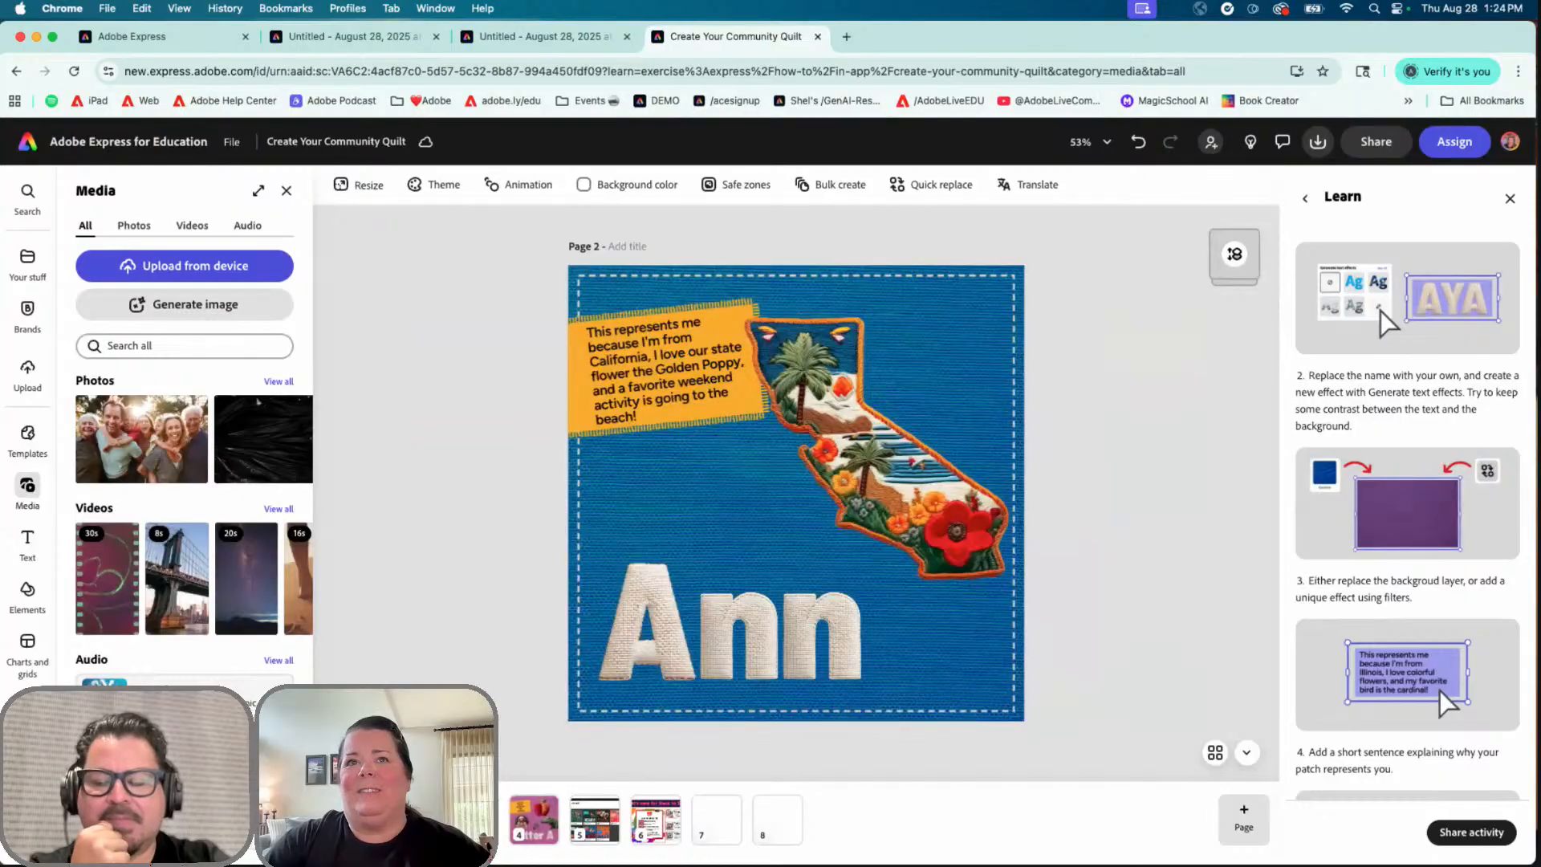
click(354, 827)
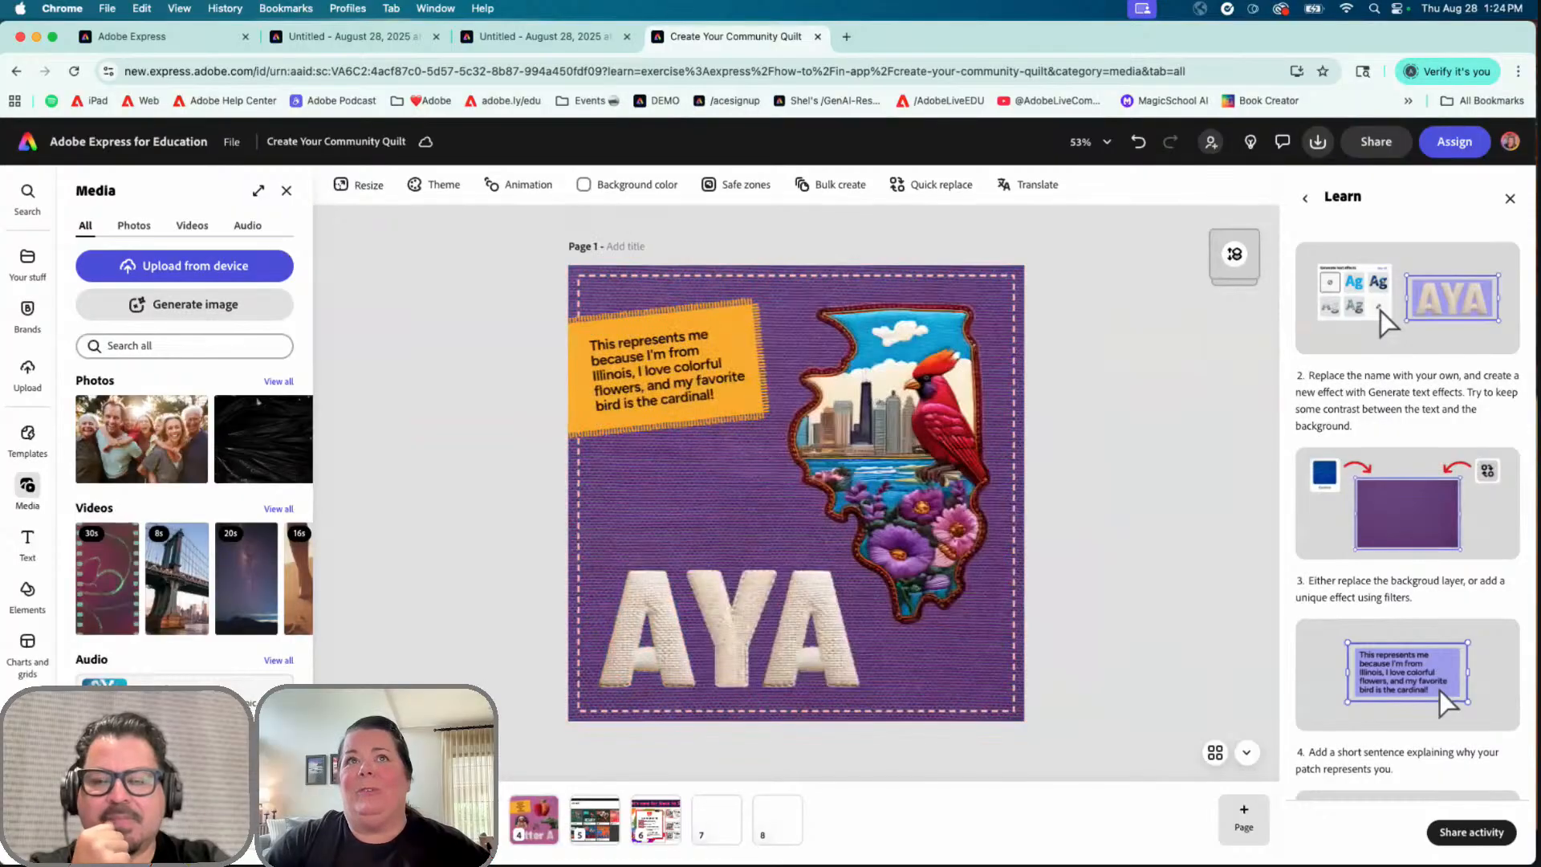
click(546, 41)
click(379, 45)
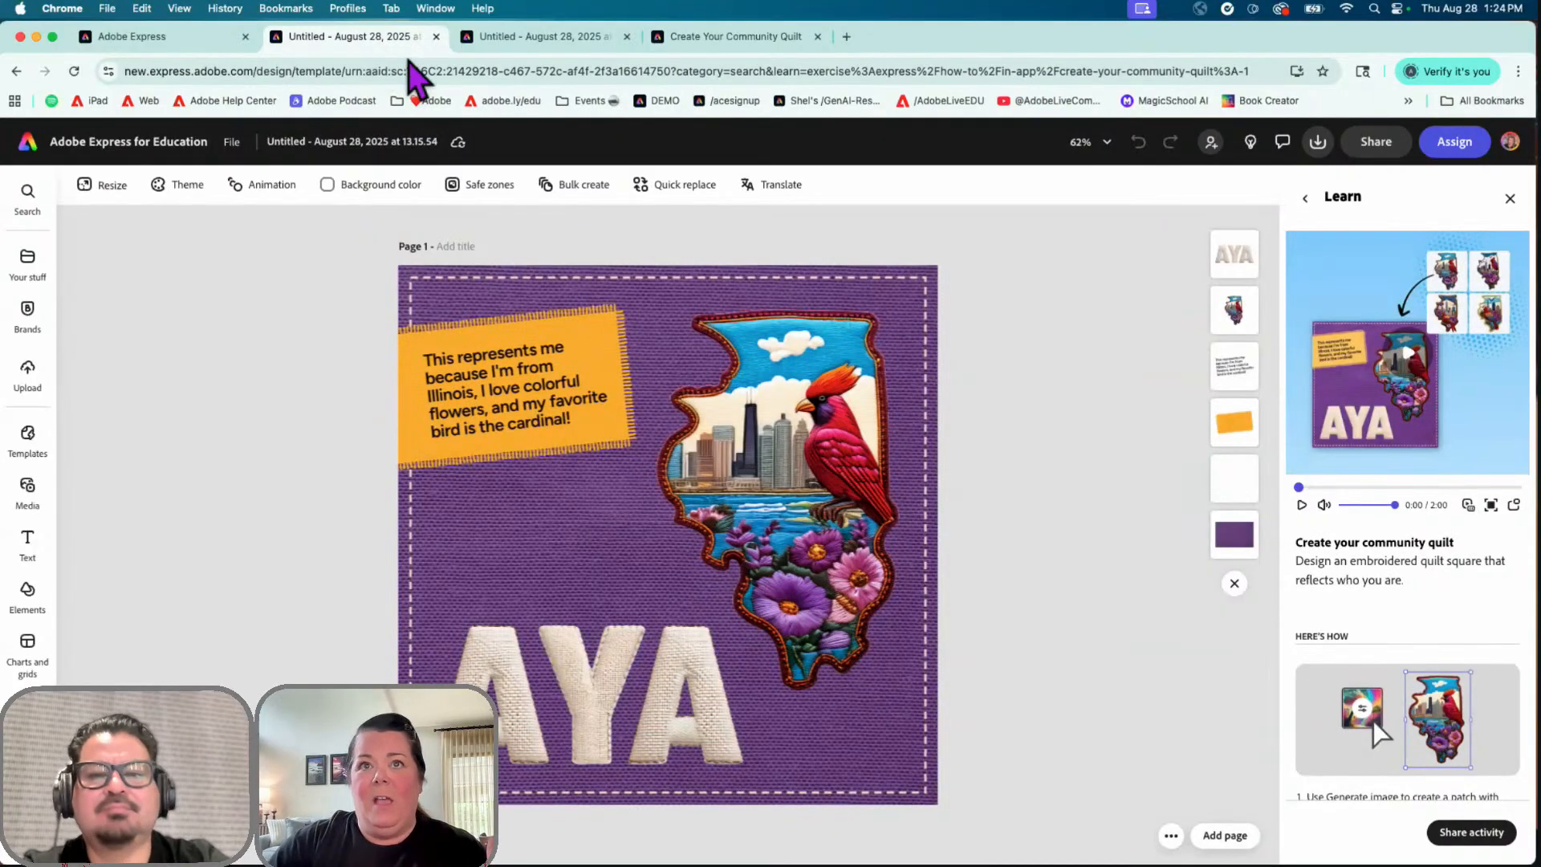
Step: Show the AYA lettering's text effect settings: prompt 'white embroidered patch' in Realistic style
click(807, 421)
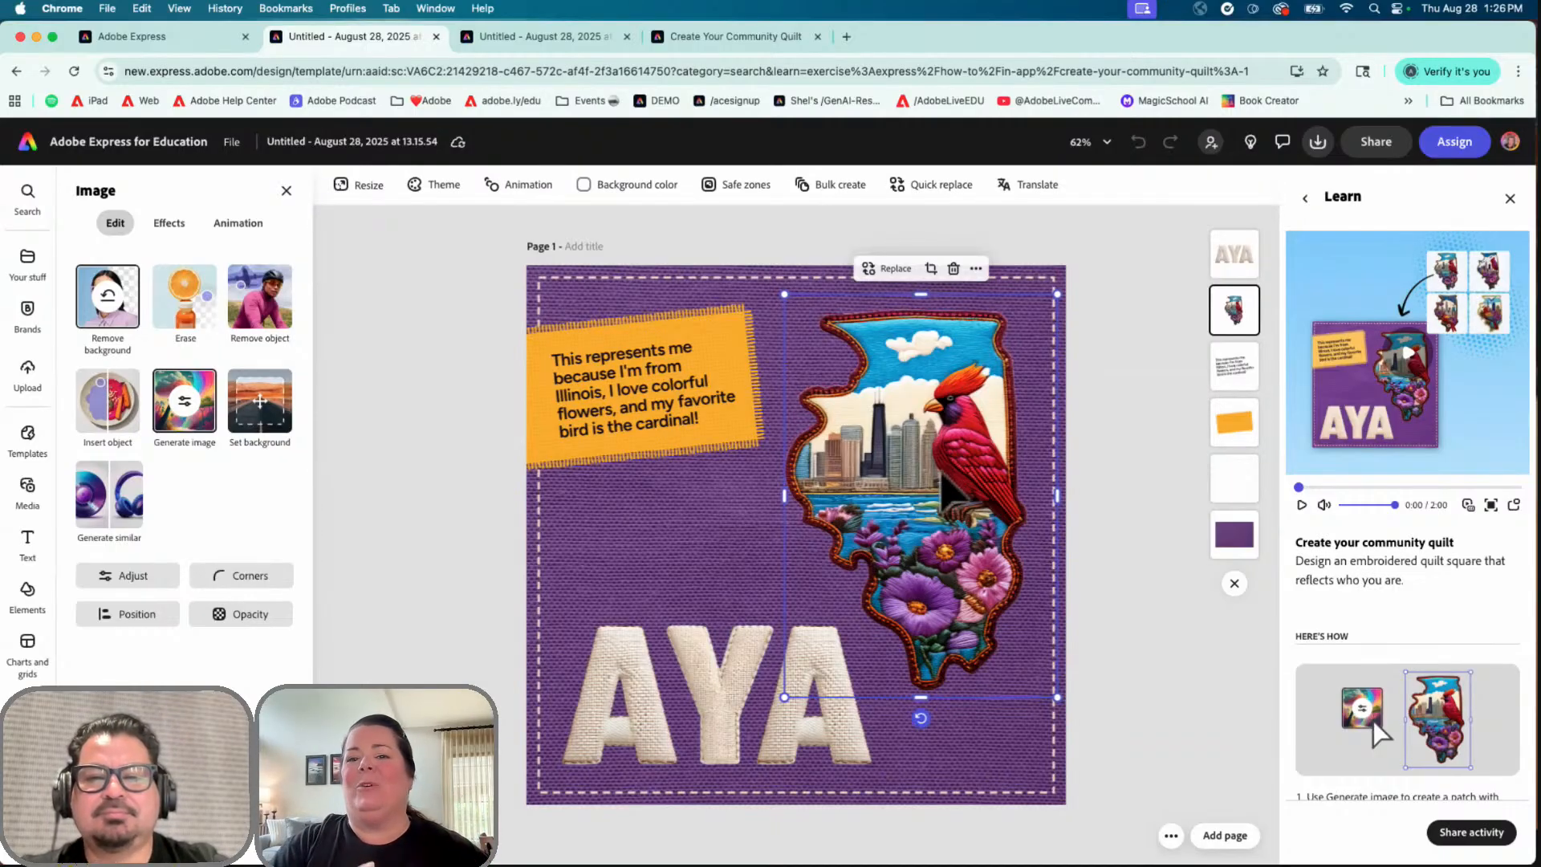
click(683, 409)
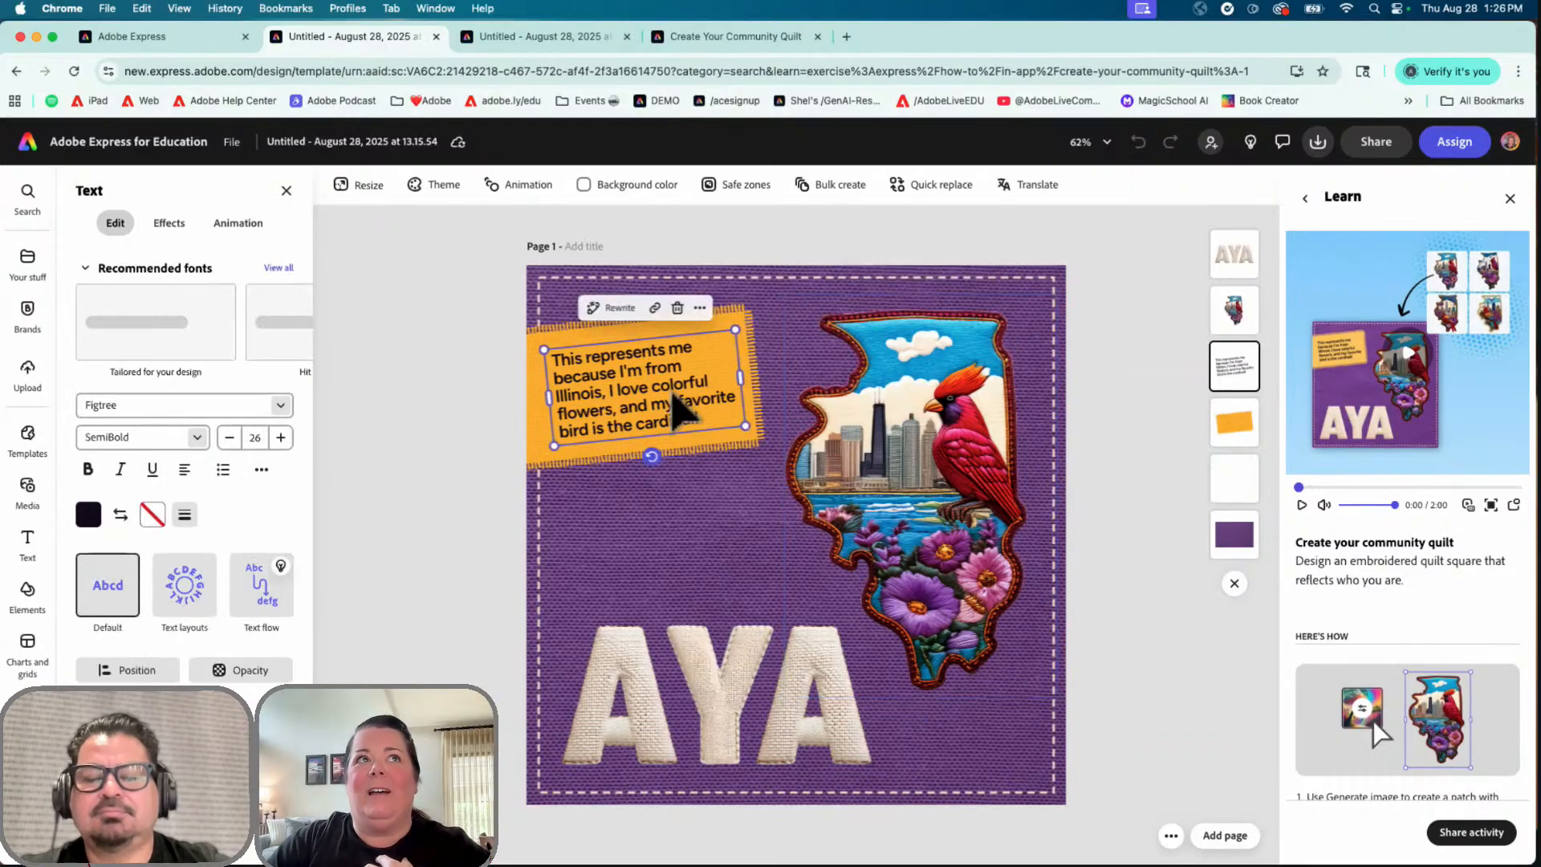
click(745, 712)
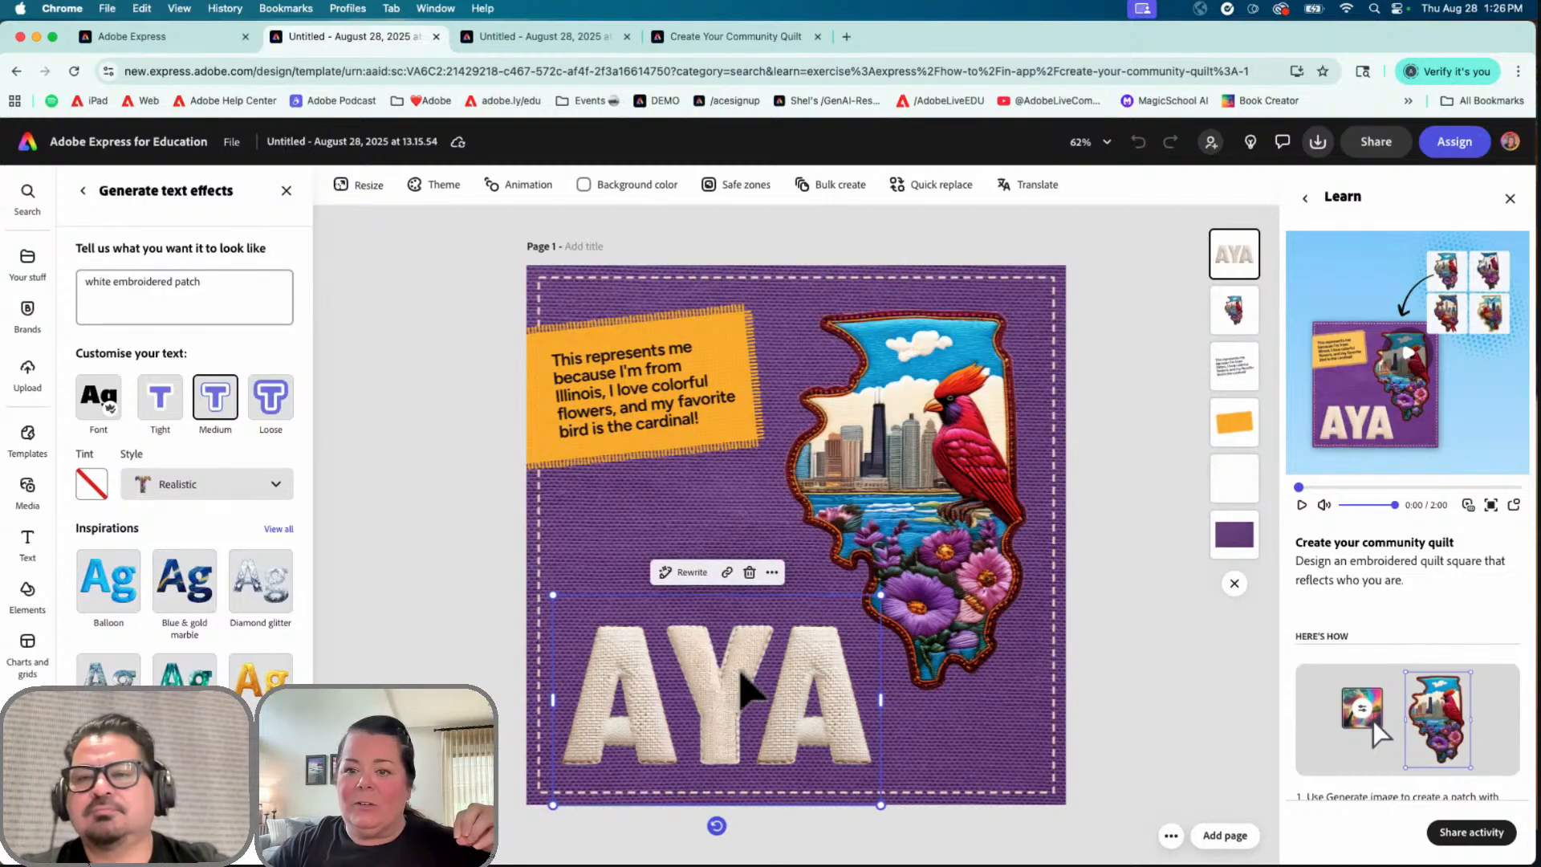
Step: Select the Illinois patch image to show its Generate image and Remove background tools
click(673, 406)
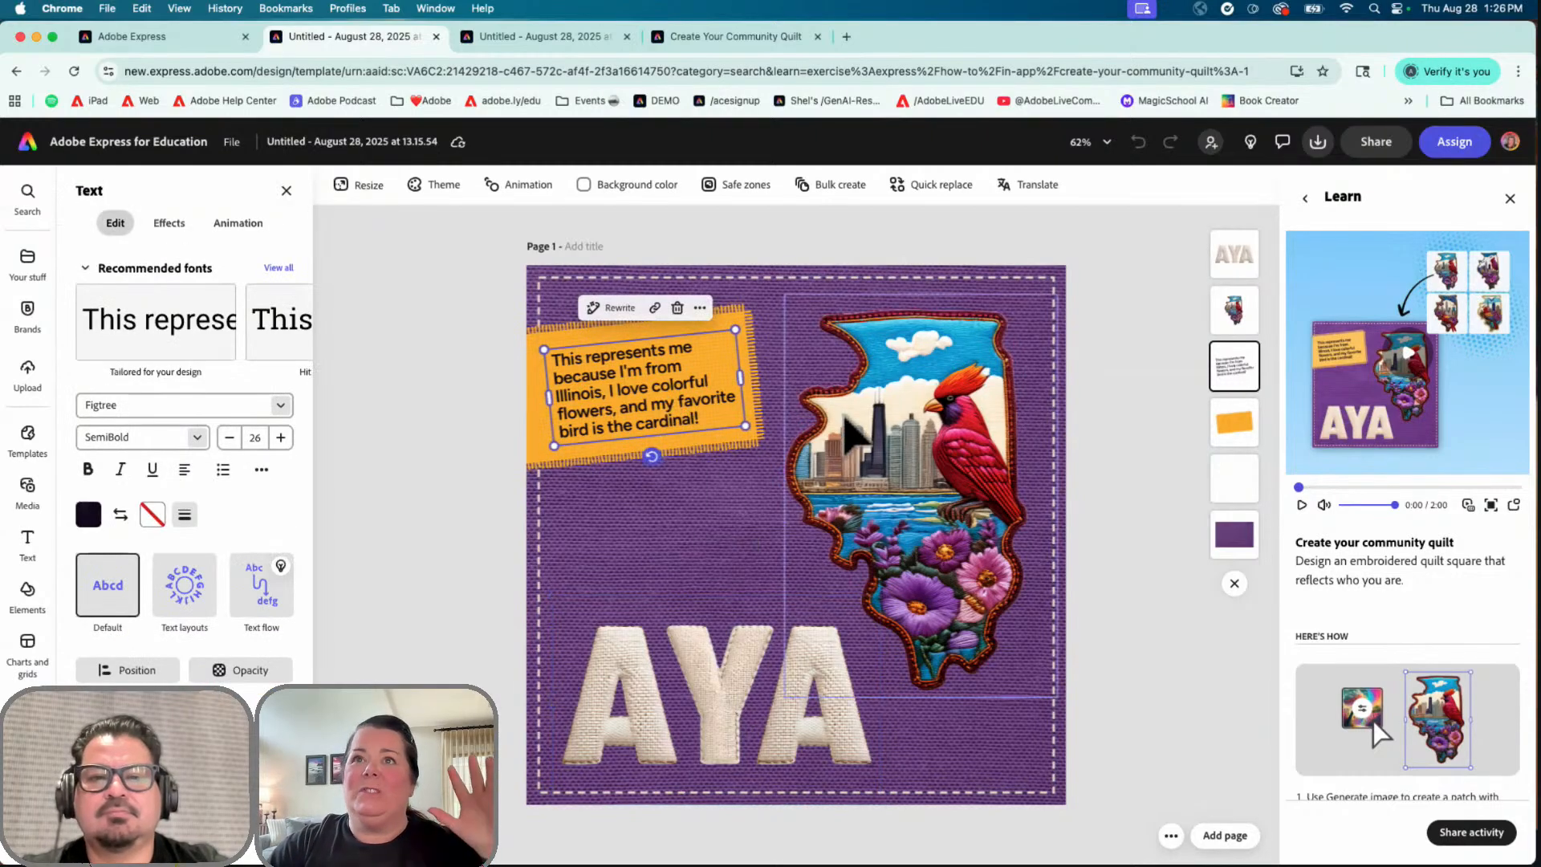
click(905, 454)
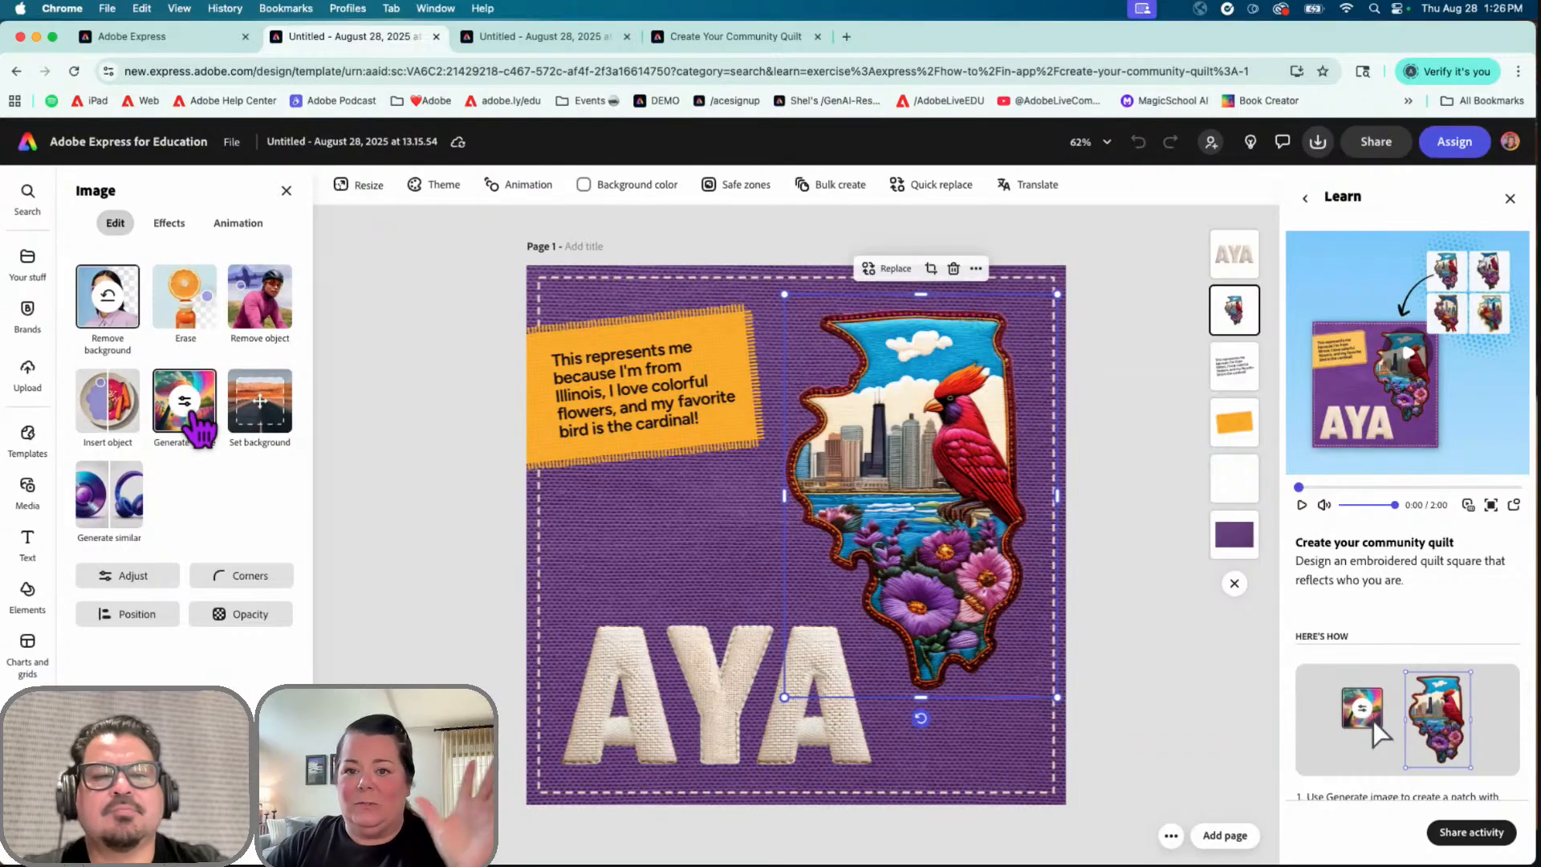
Step: Open Generate image for the Illinois patch and read its Chicago skyline and cardinal prompt
click(197, 429)
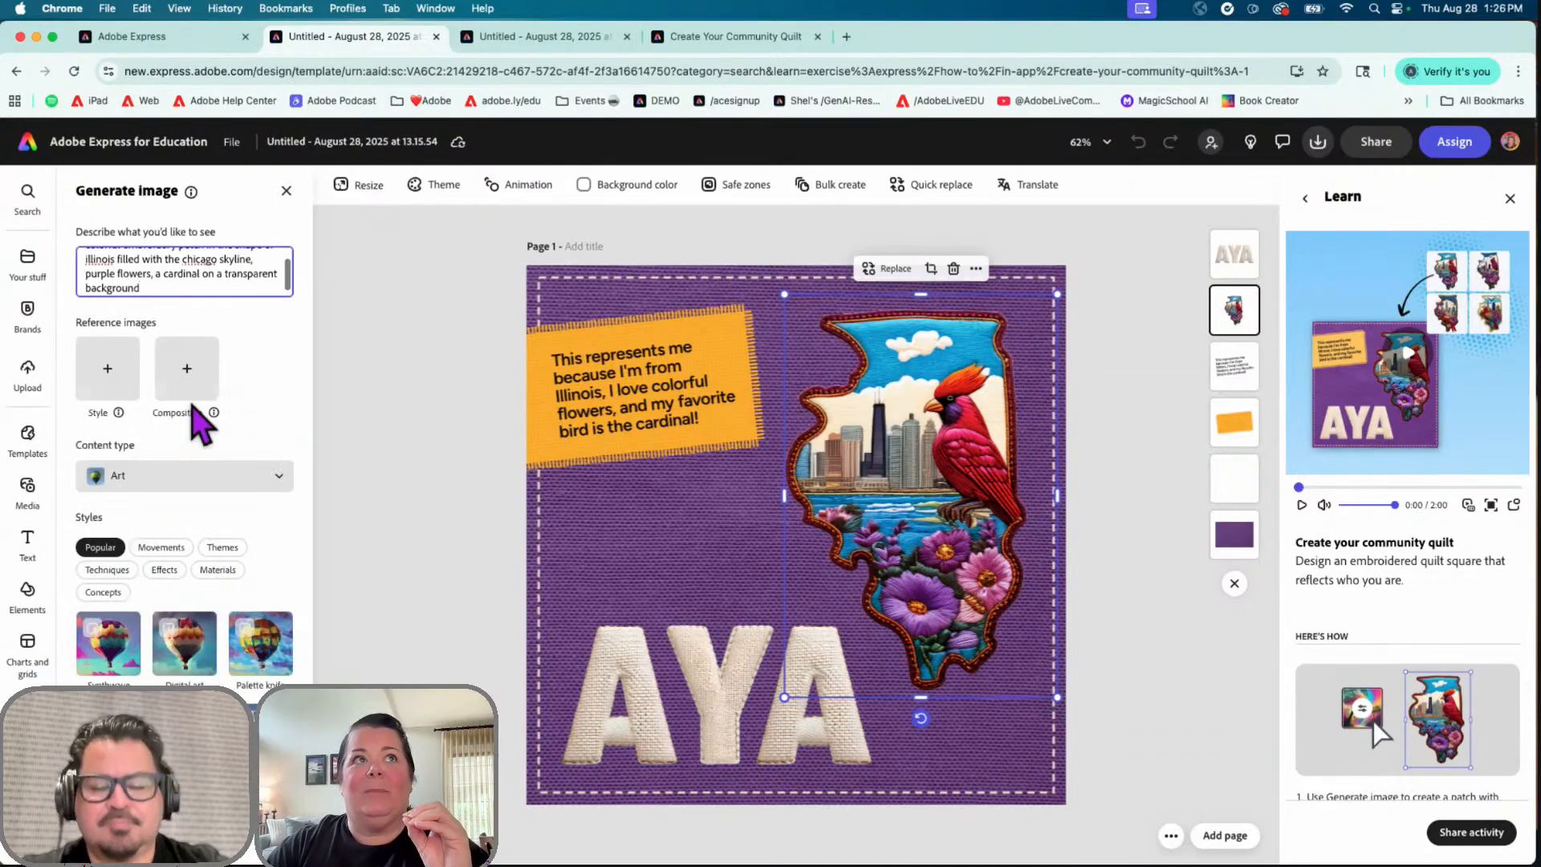
scroll(200, 282, up, 1)
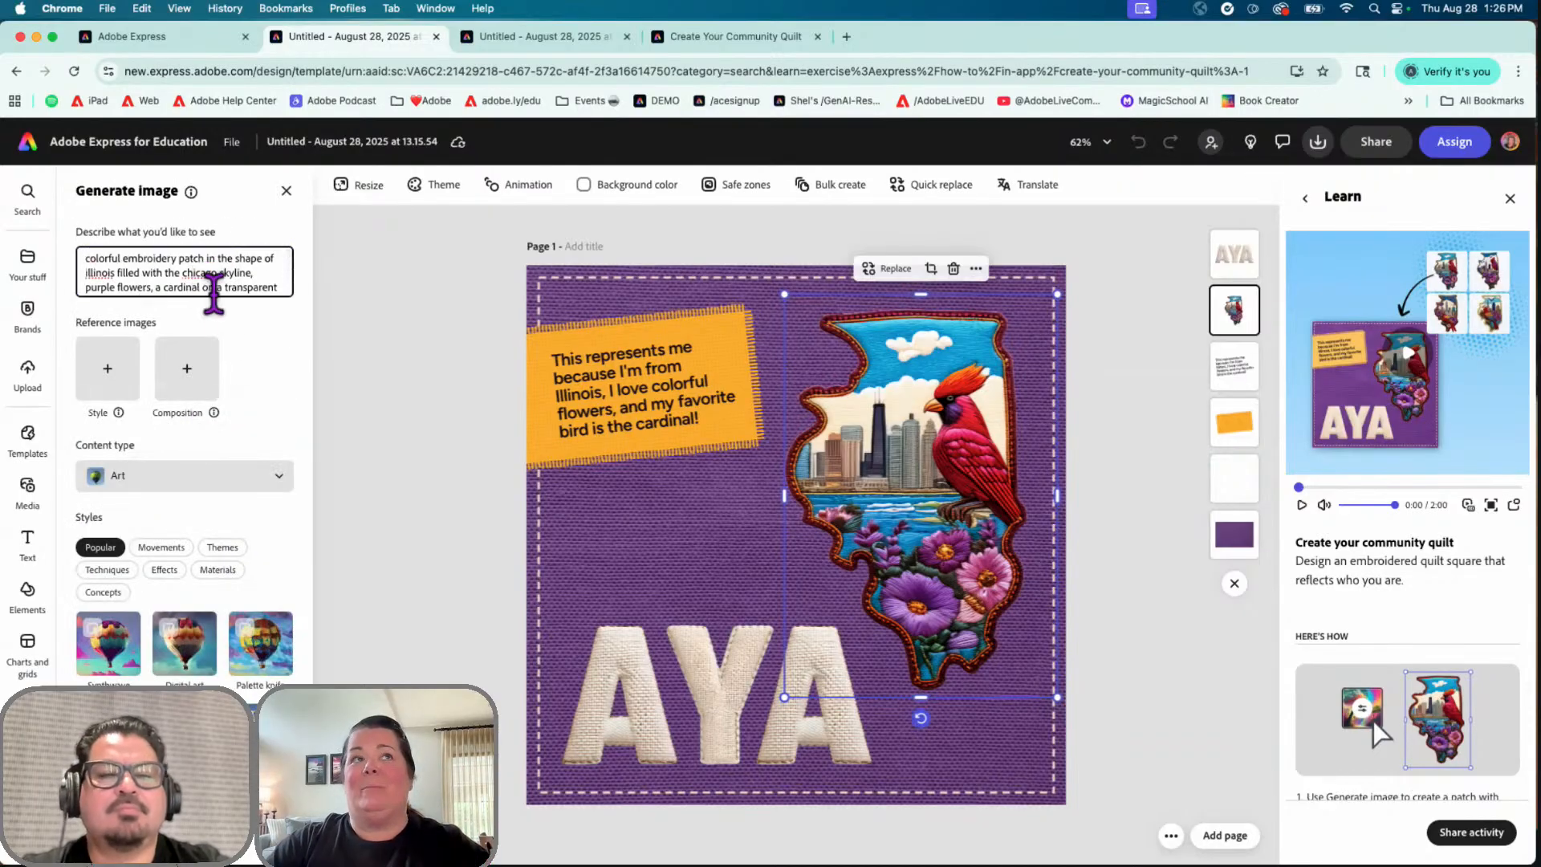
mouse_move(85, 258)
mouse_down()
mouse_move(97, 305)
mouse_move(96, 256)
mouse_move(166, 266)
mouse_move(114, 261)
mouse_up()
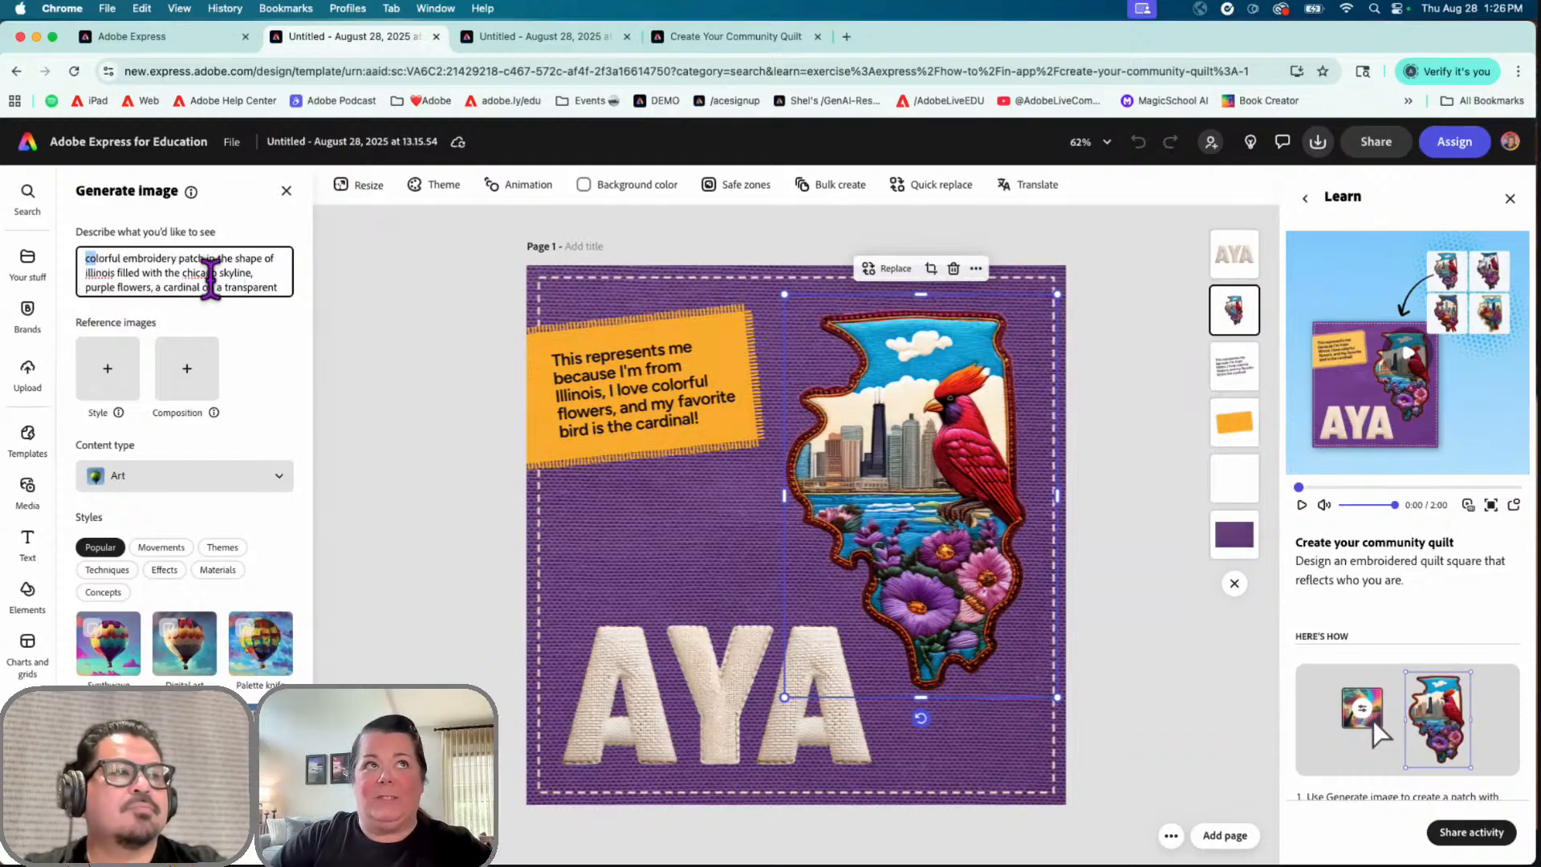
scroll(210, 277, down, 1)
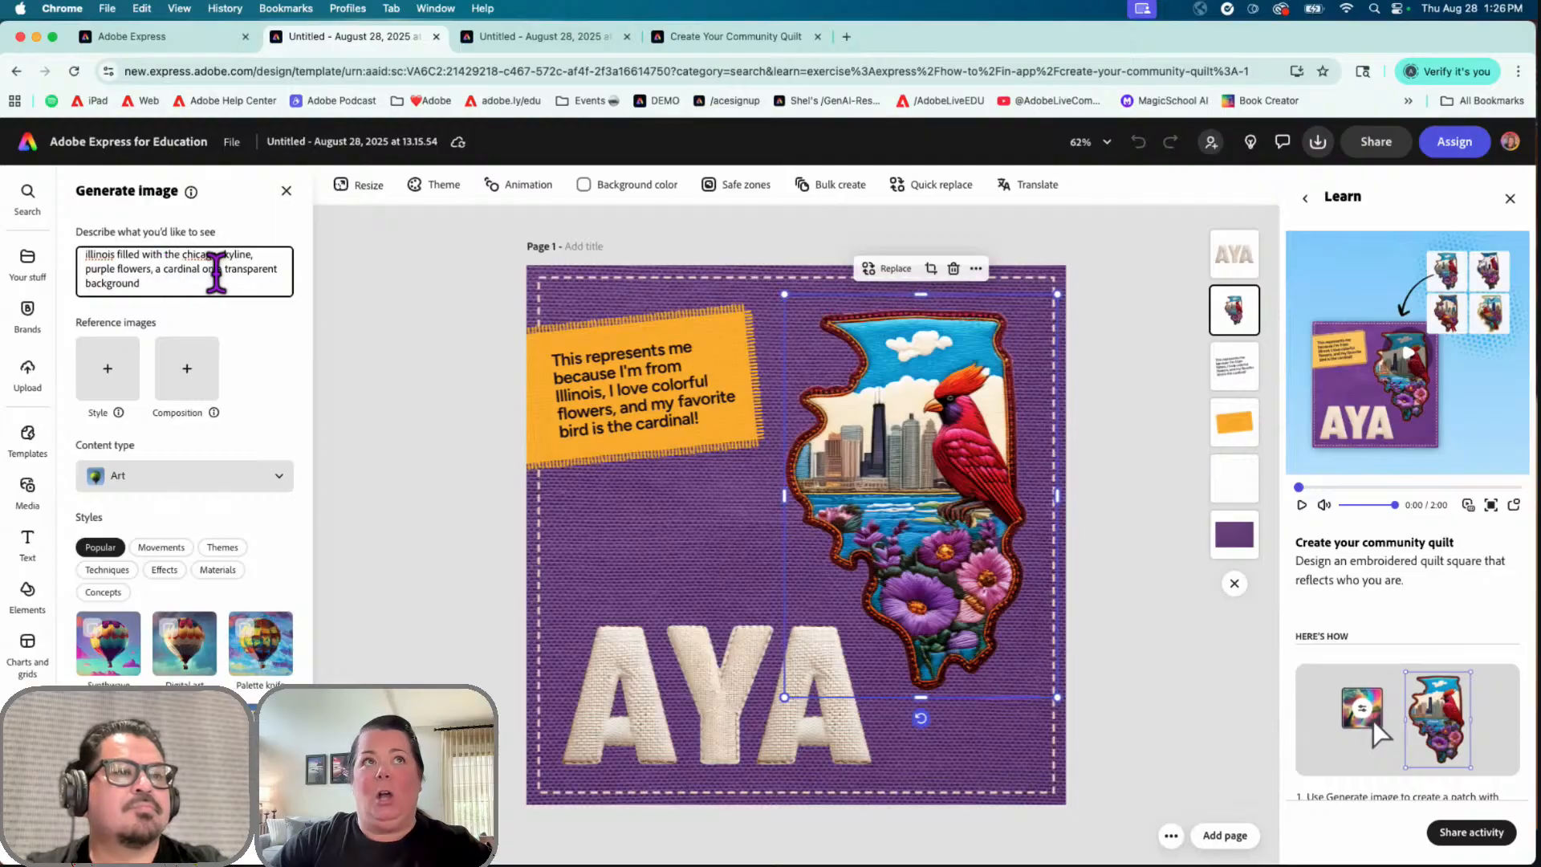
scroll(215, 269, up, 2)
scroll(219, 269, down, 2)
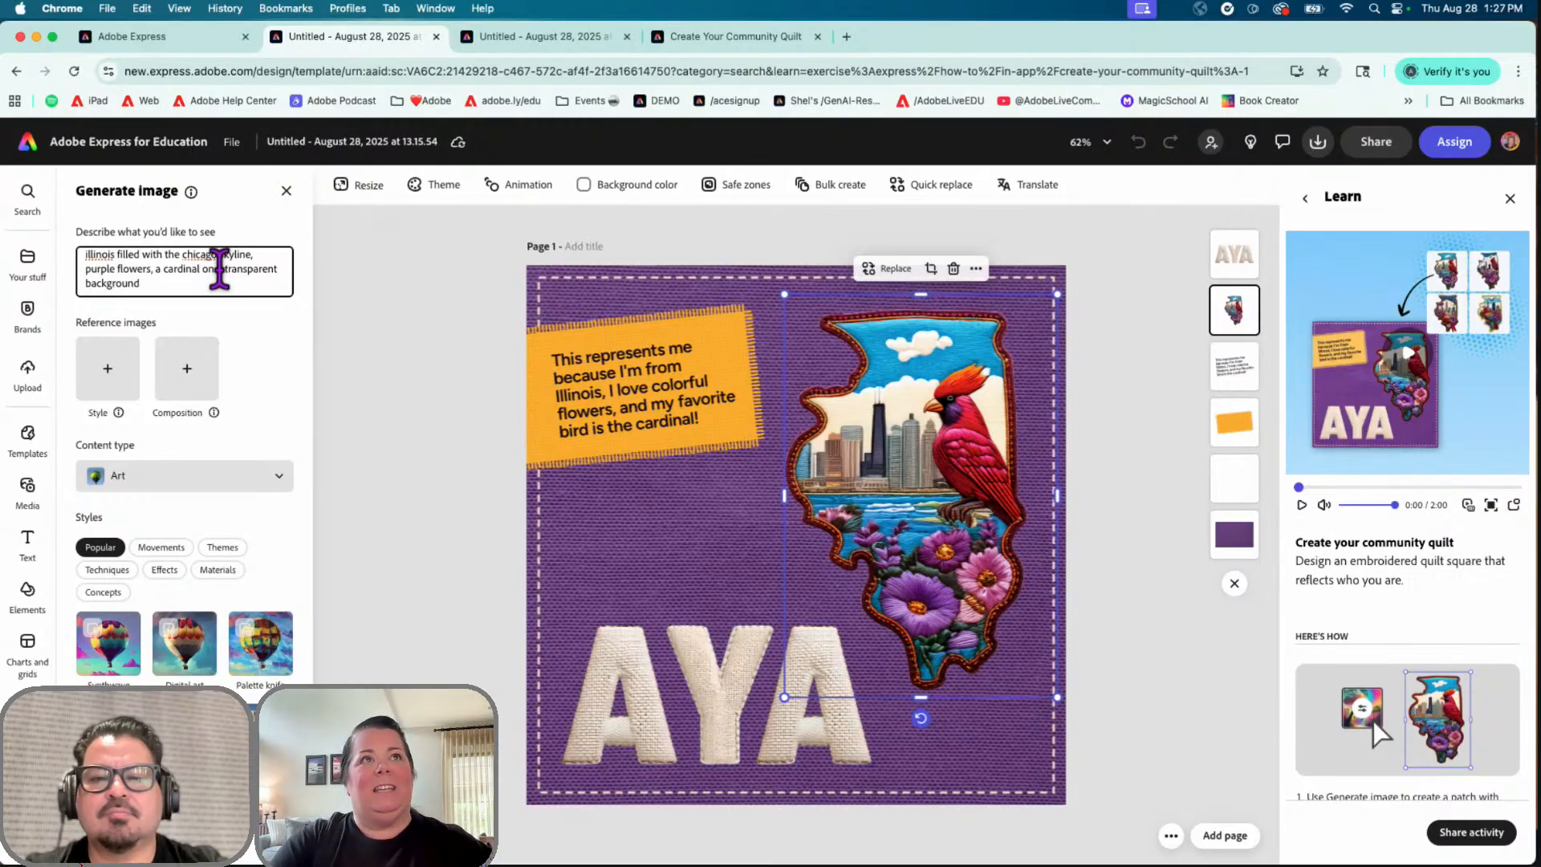
scroll(220, 269, up, 1)
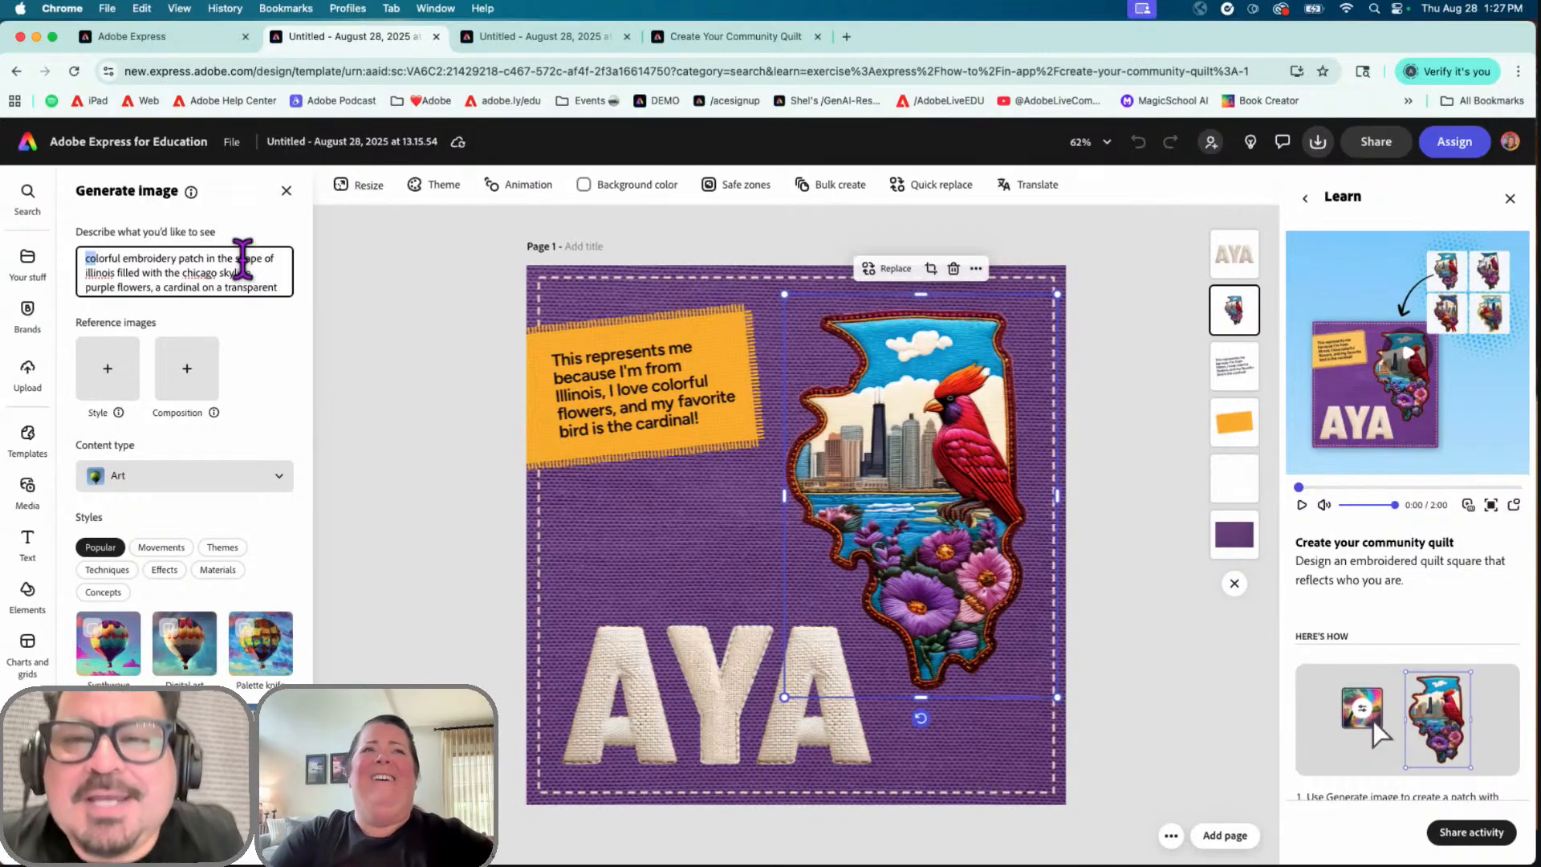
click(205, 261)
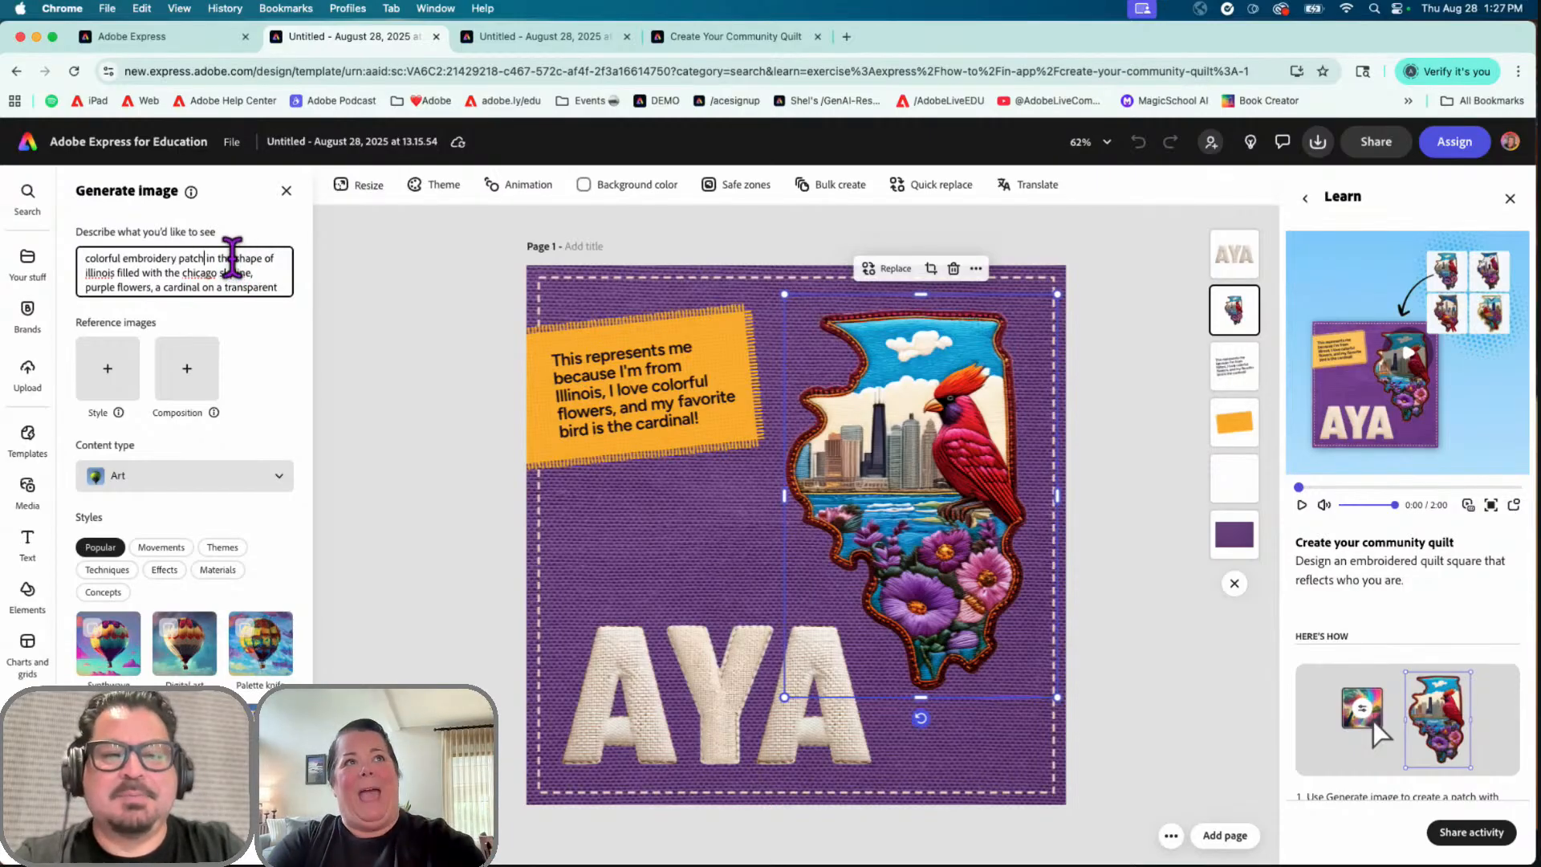
Step: Generate from the prompt 'colorful pink embroidery patch in the shape of pig with a transparent background'
drag(116, 269, 85, 269)
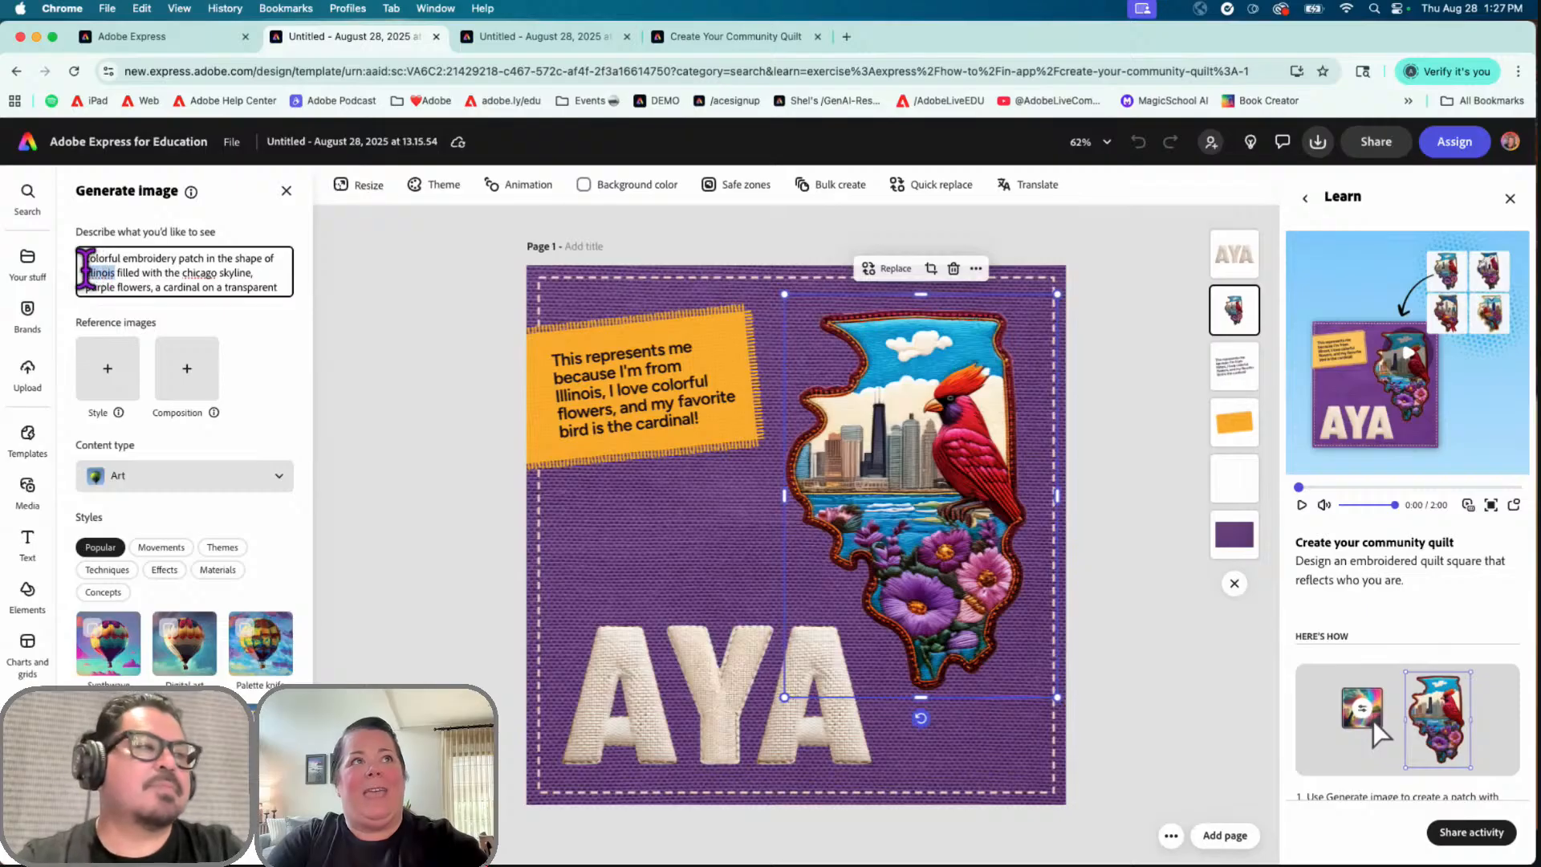
text(pig)
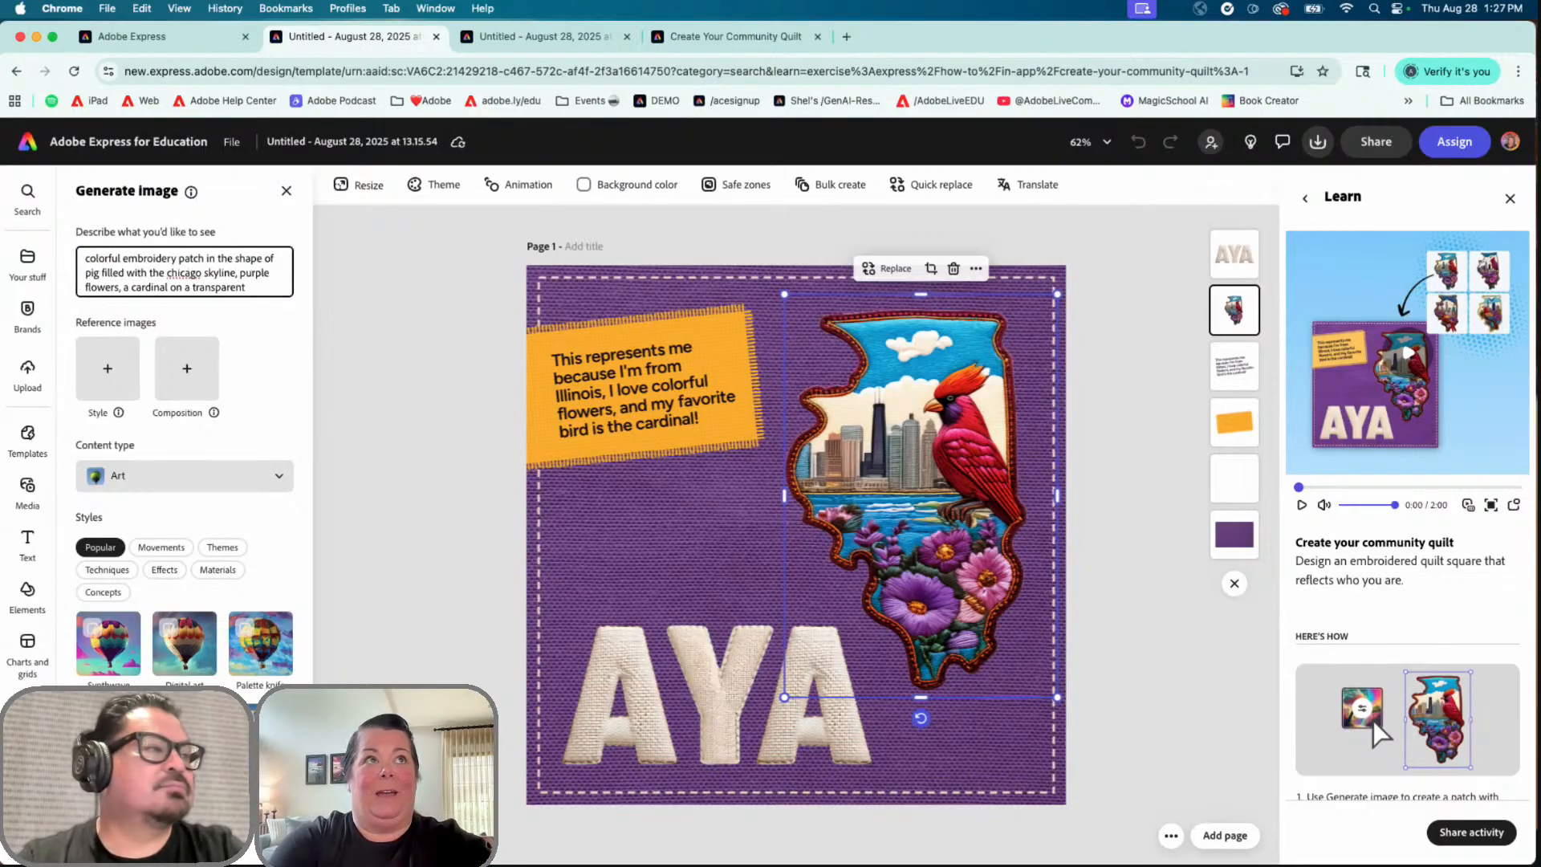
drag(123, 257, 80, 258)
key(BackSpace)
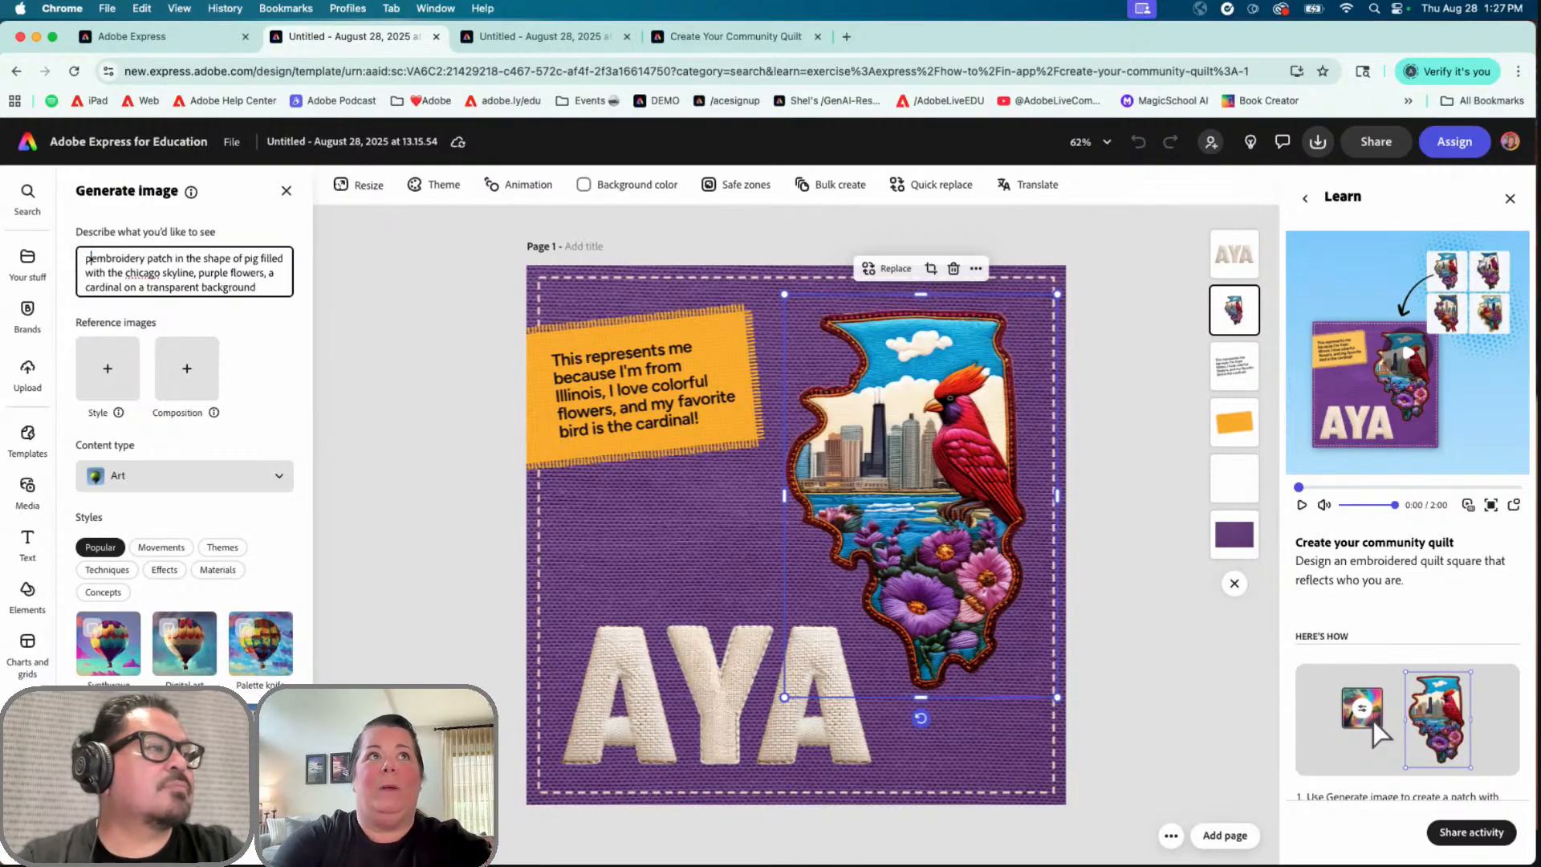
text(col)
text(orful )
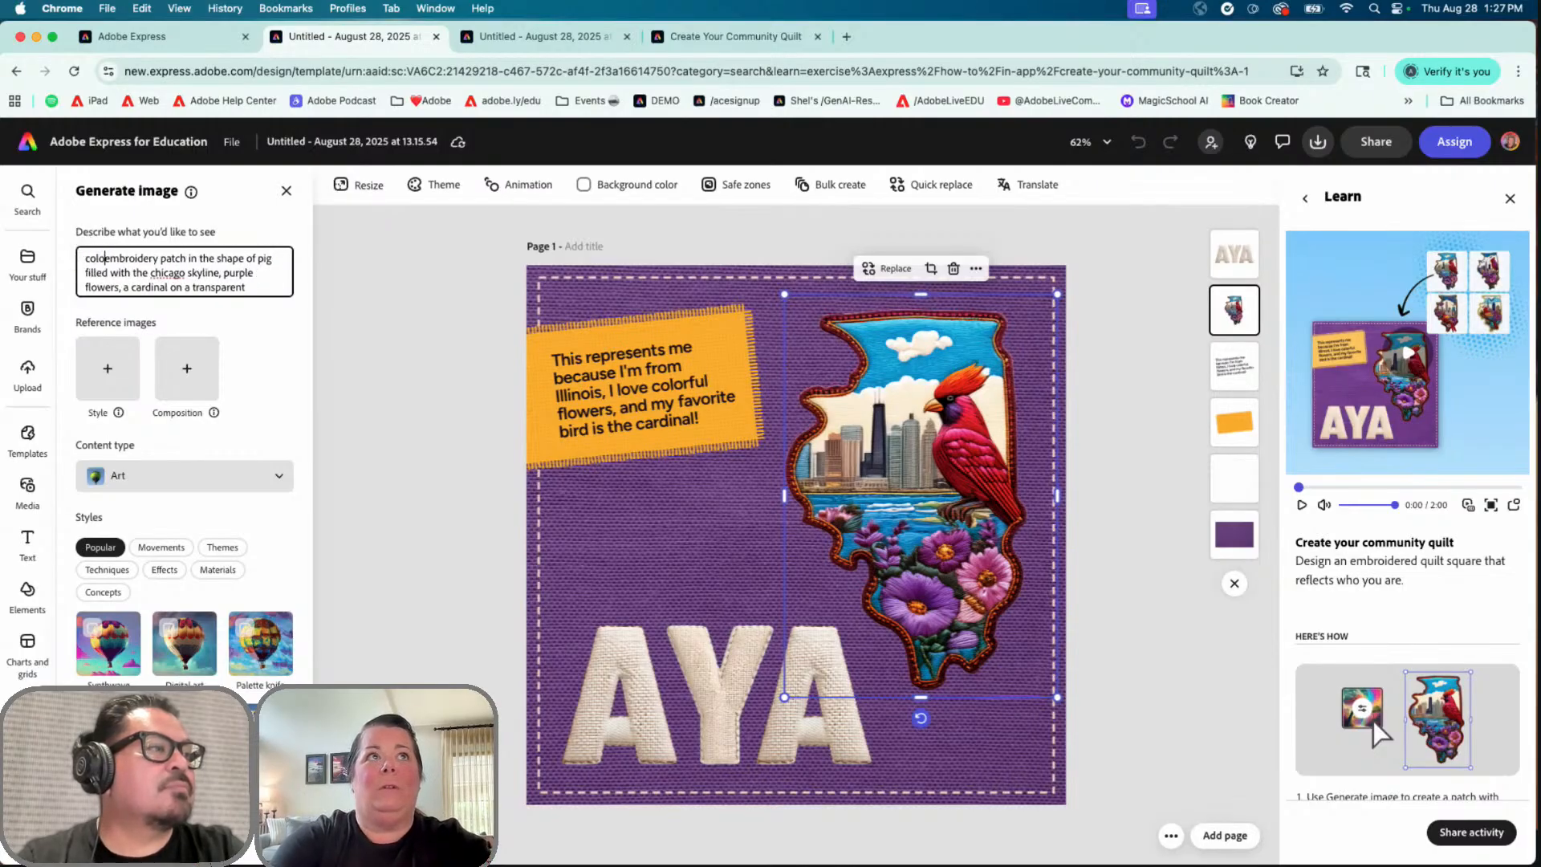
text(pink)
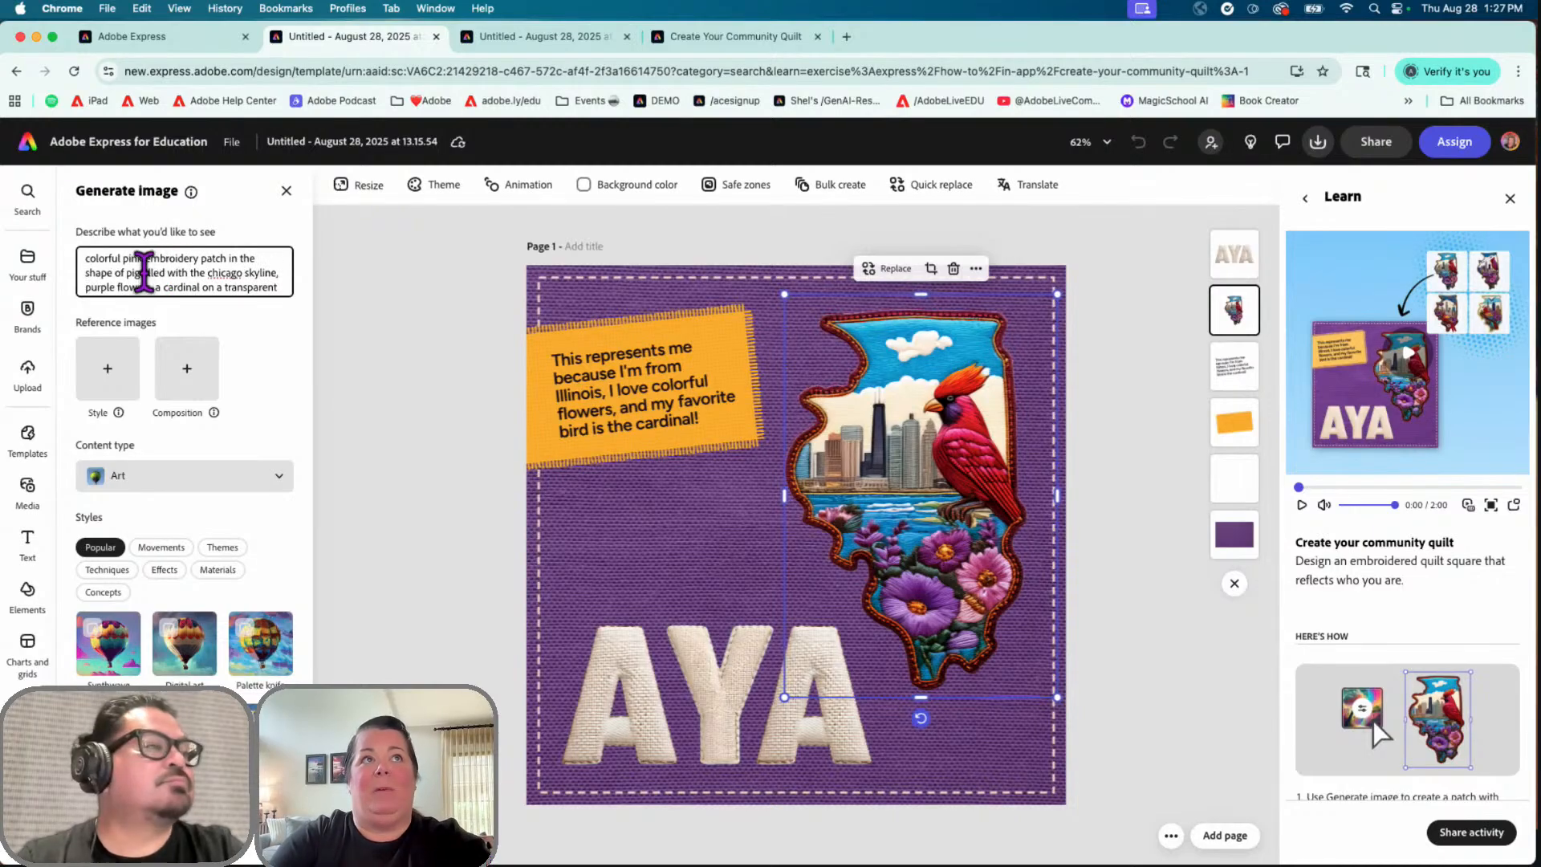
drag(142, 272, 220, 287)
key(BackSpace)
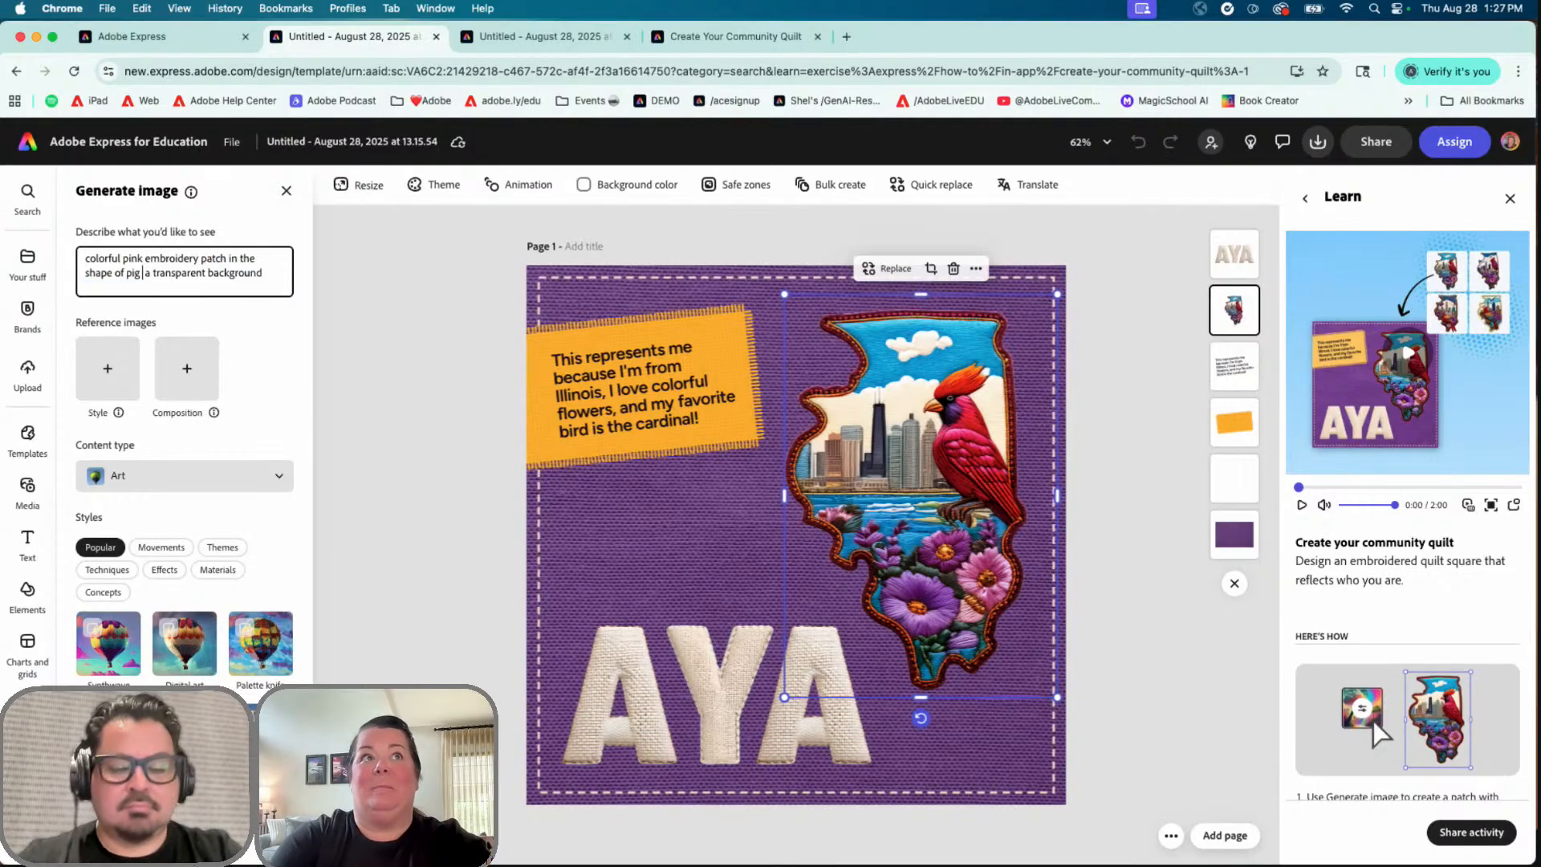
text(with)
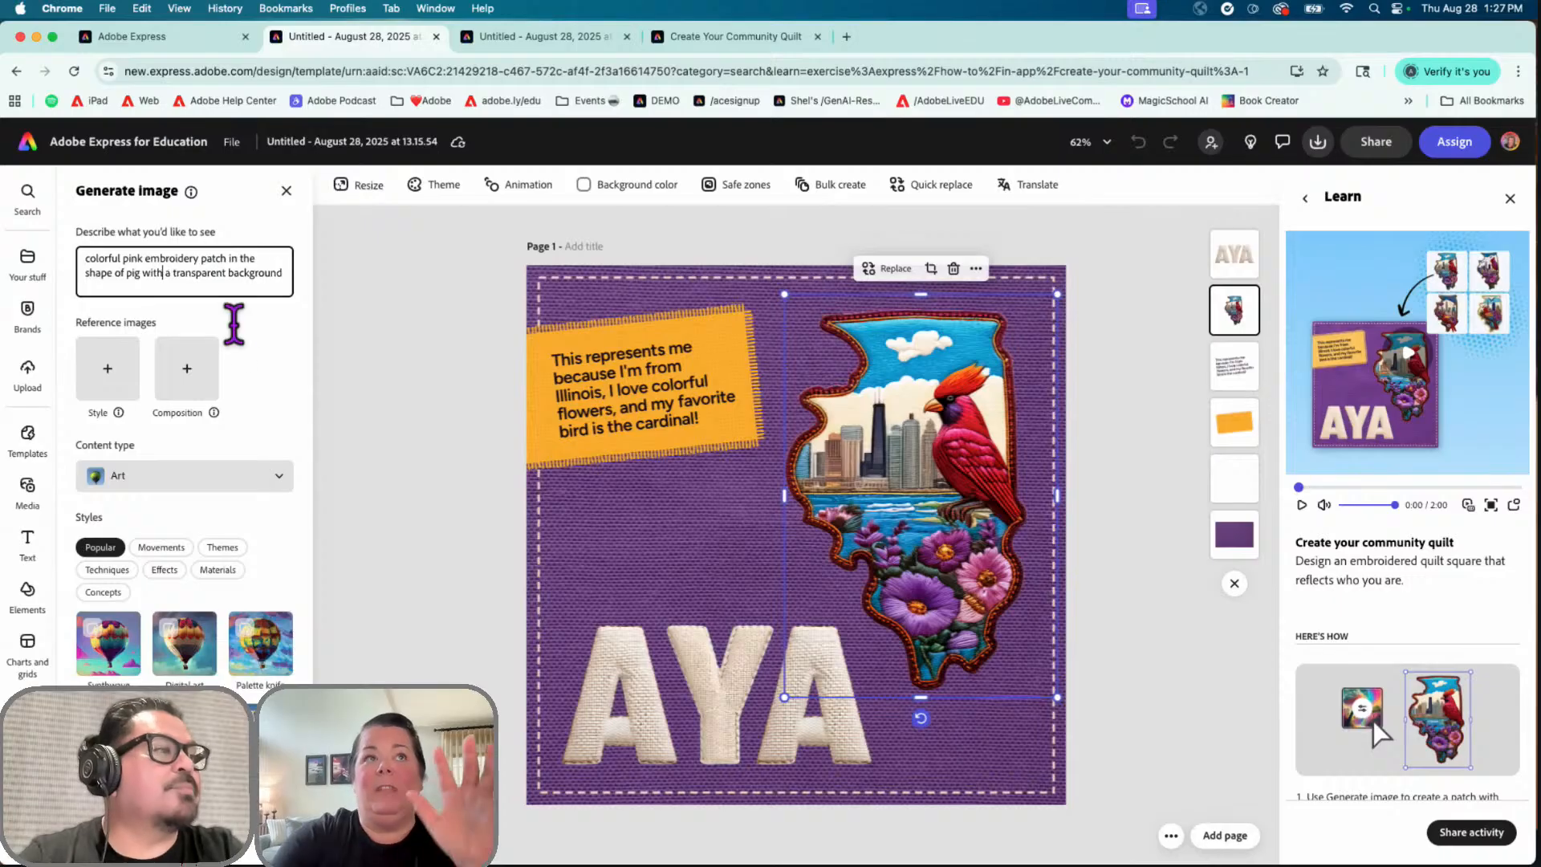
click(185, 833)
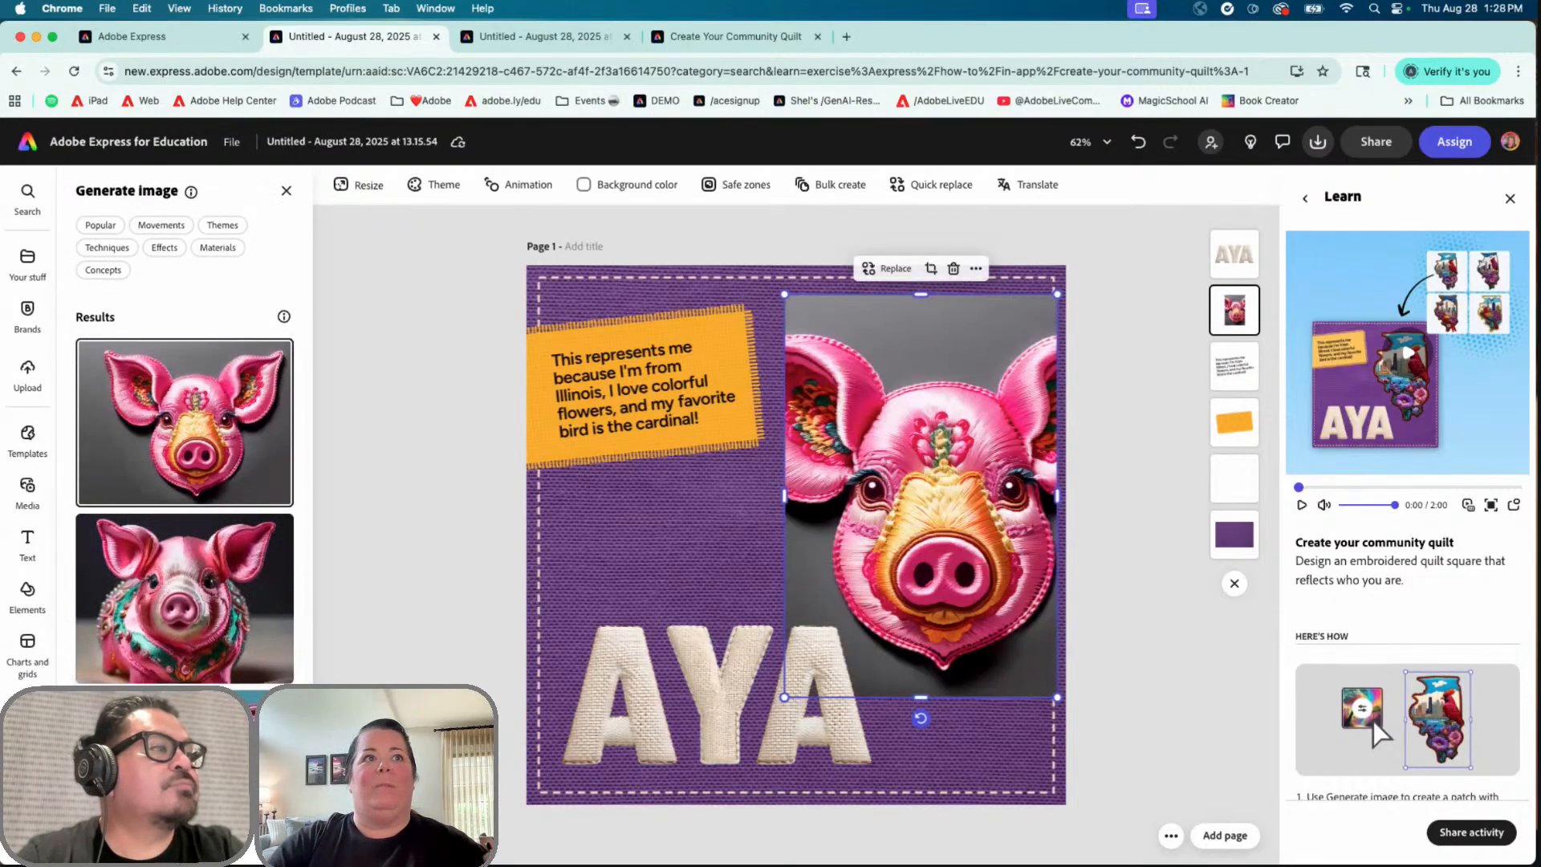
Step: Preview the pig results on the quilt and choose the top one with the jeweled collar
scroll(217, 594, down, 5)
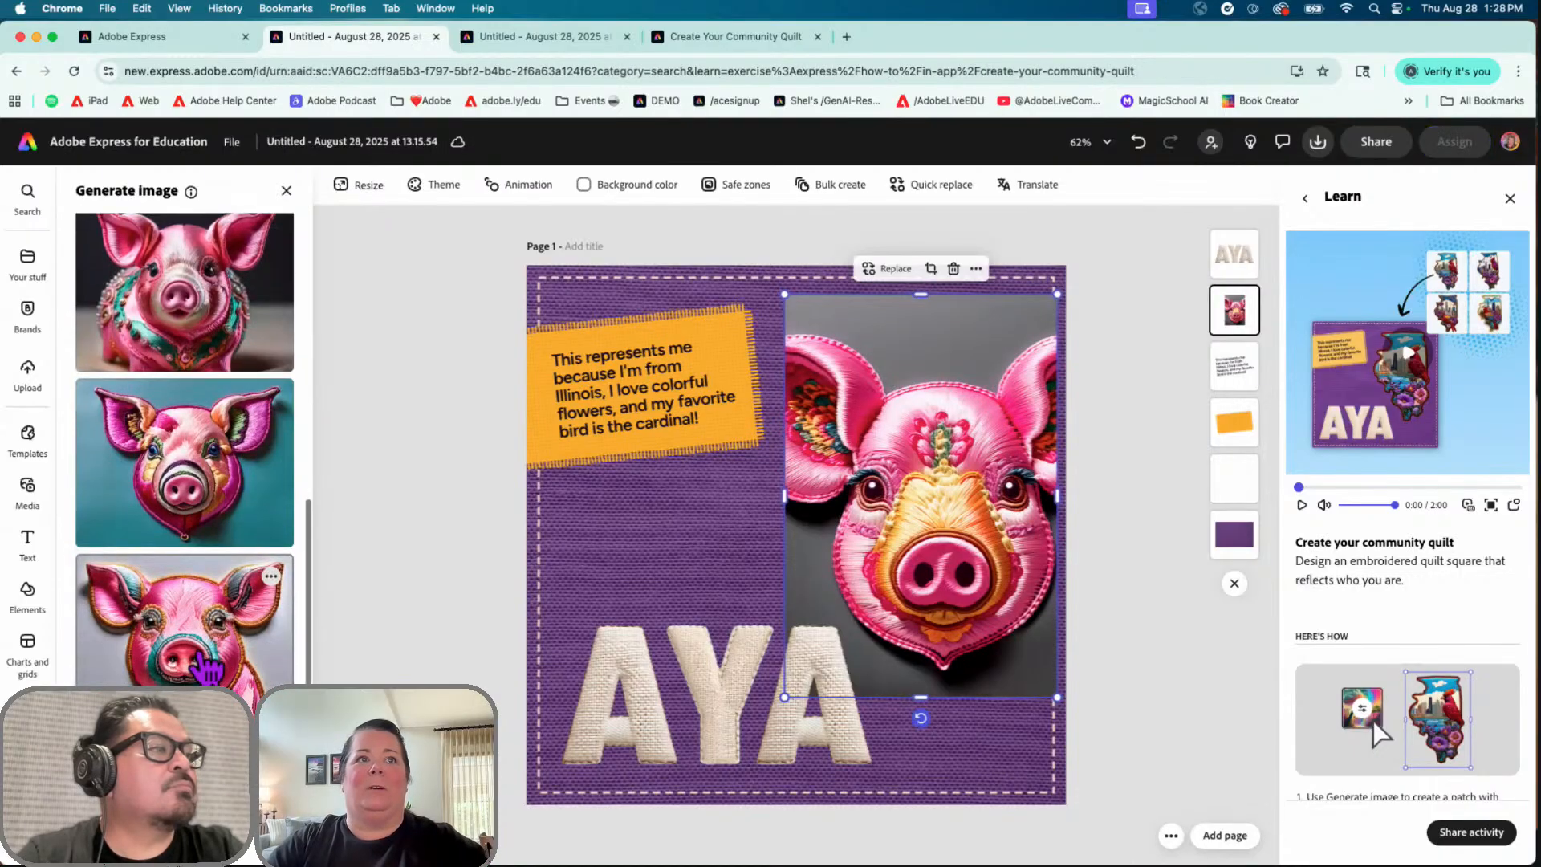
click(212, 586)
click(176, 440)
click(197, 325)
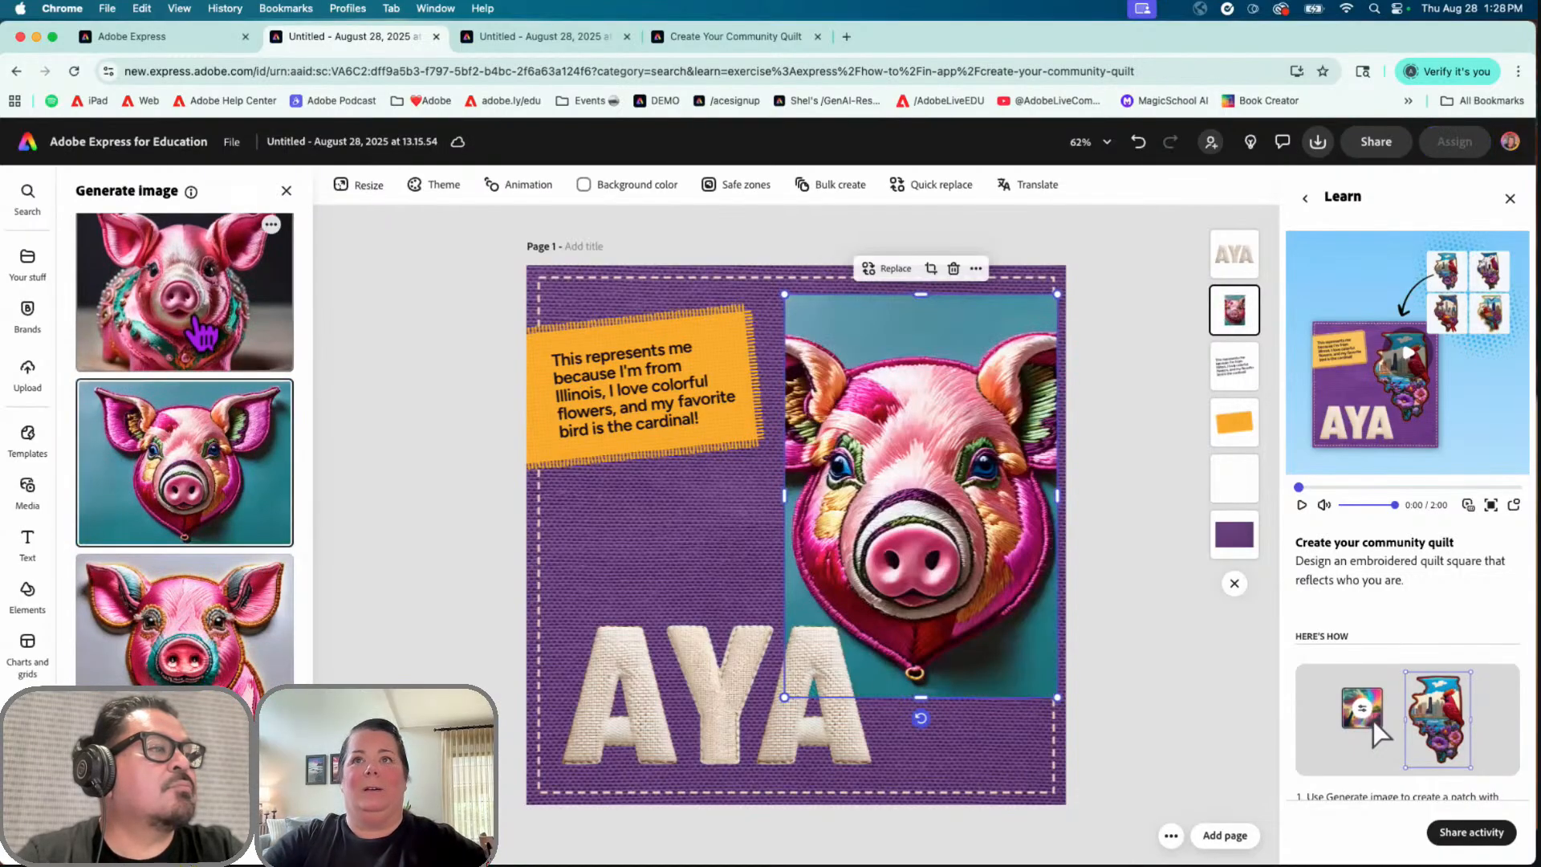
Step: Crop the pig image down to a smaller patch in the upper right beside the orange caption
double_click(847, 586)
drag(654, 697, 806, 630)
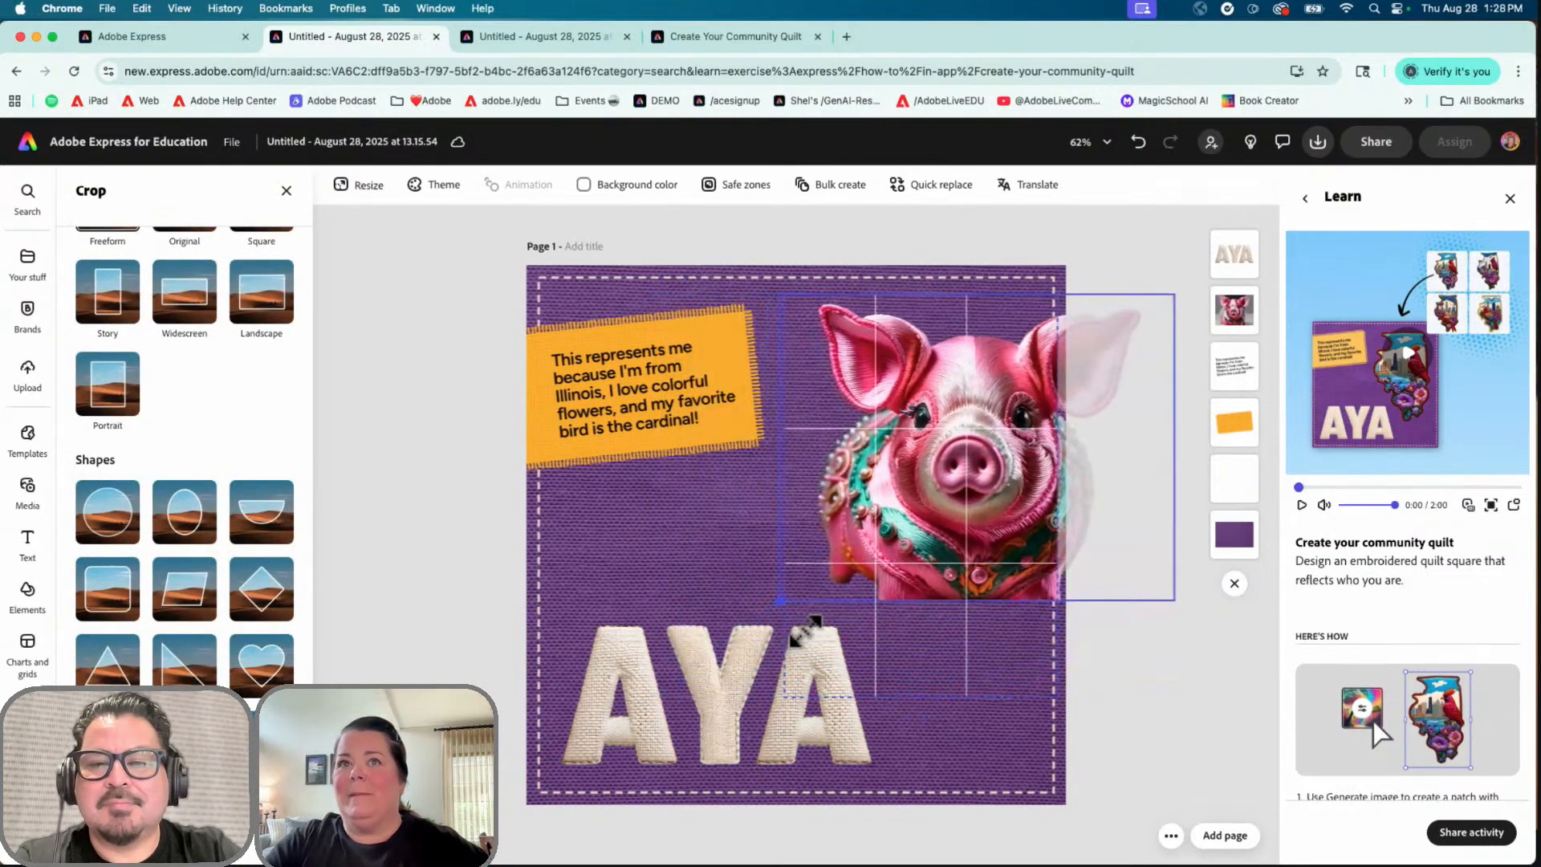
drag(1178, 595, 1016, 539)
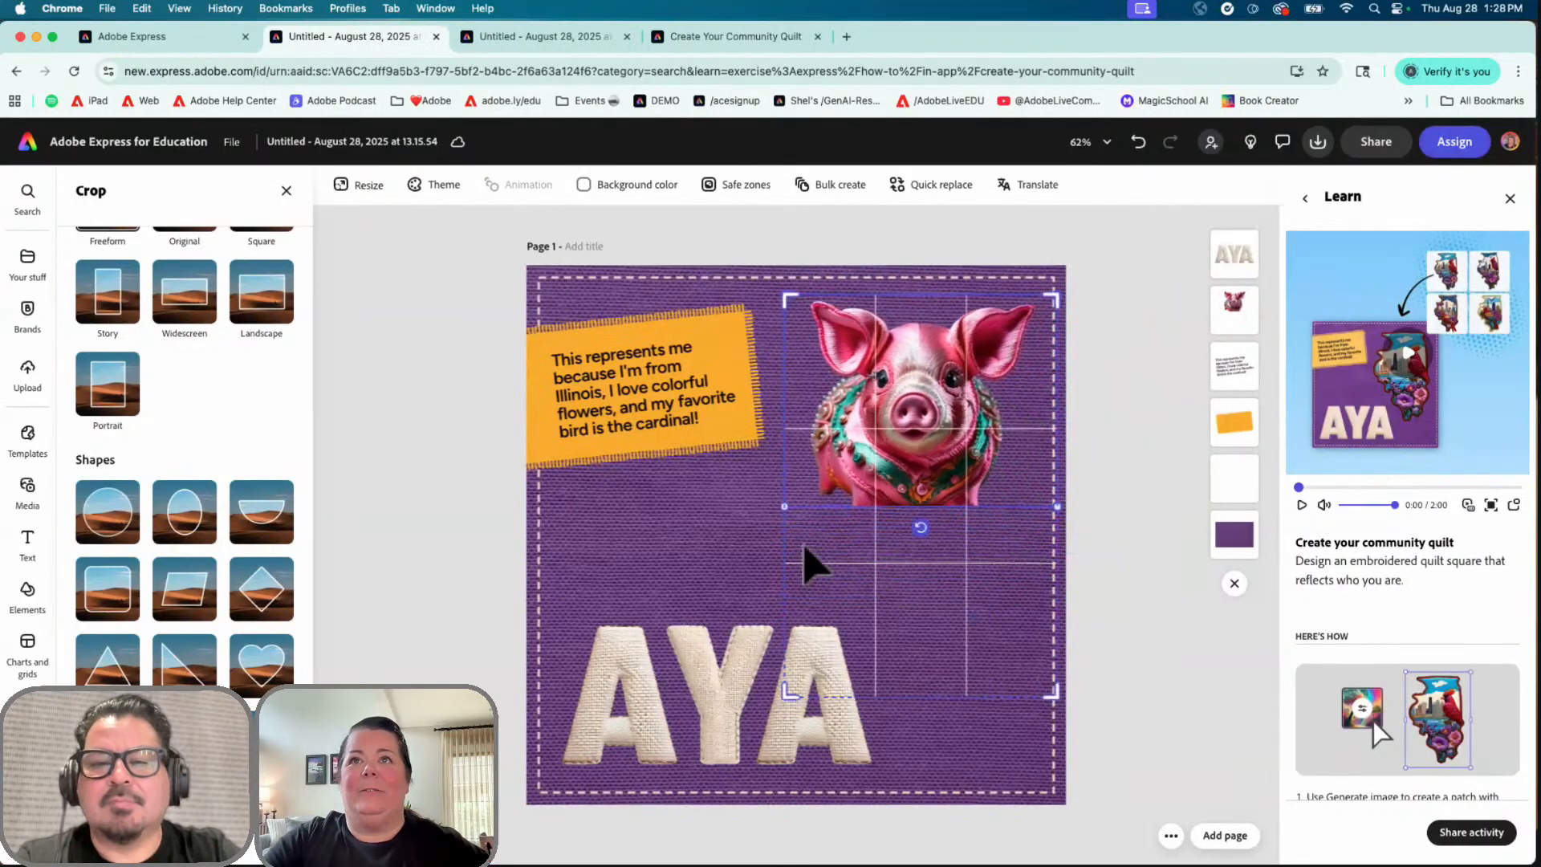
click(727, 569)
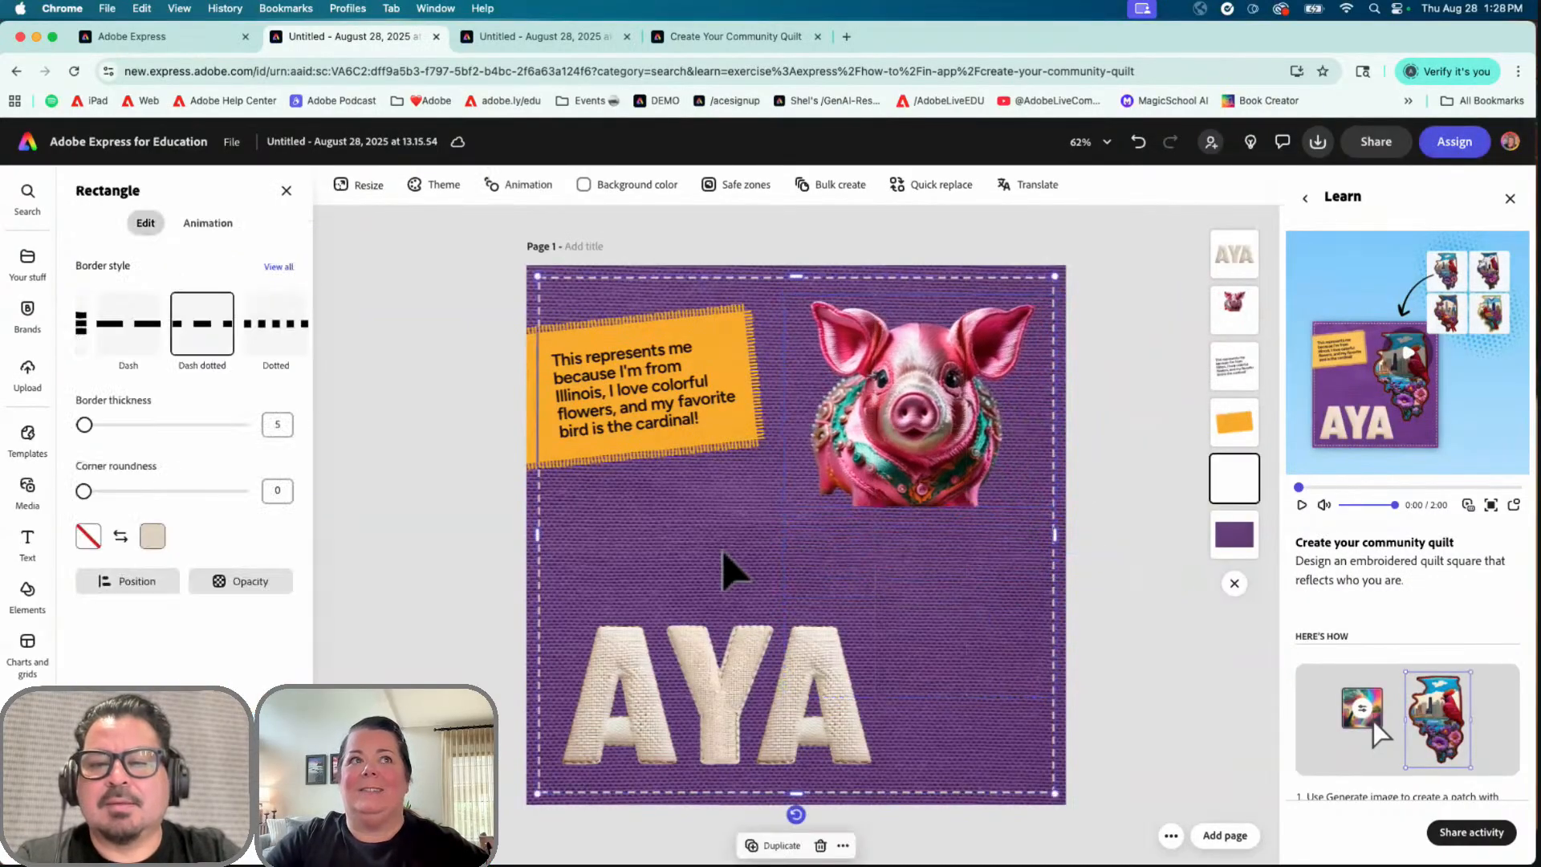
Step: Select the pig patch and reopen Generate image to show its pink embroidered pig prompt
click(890, 440)
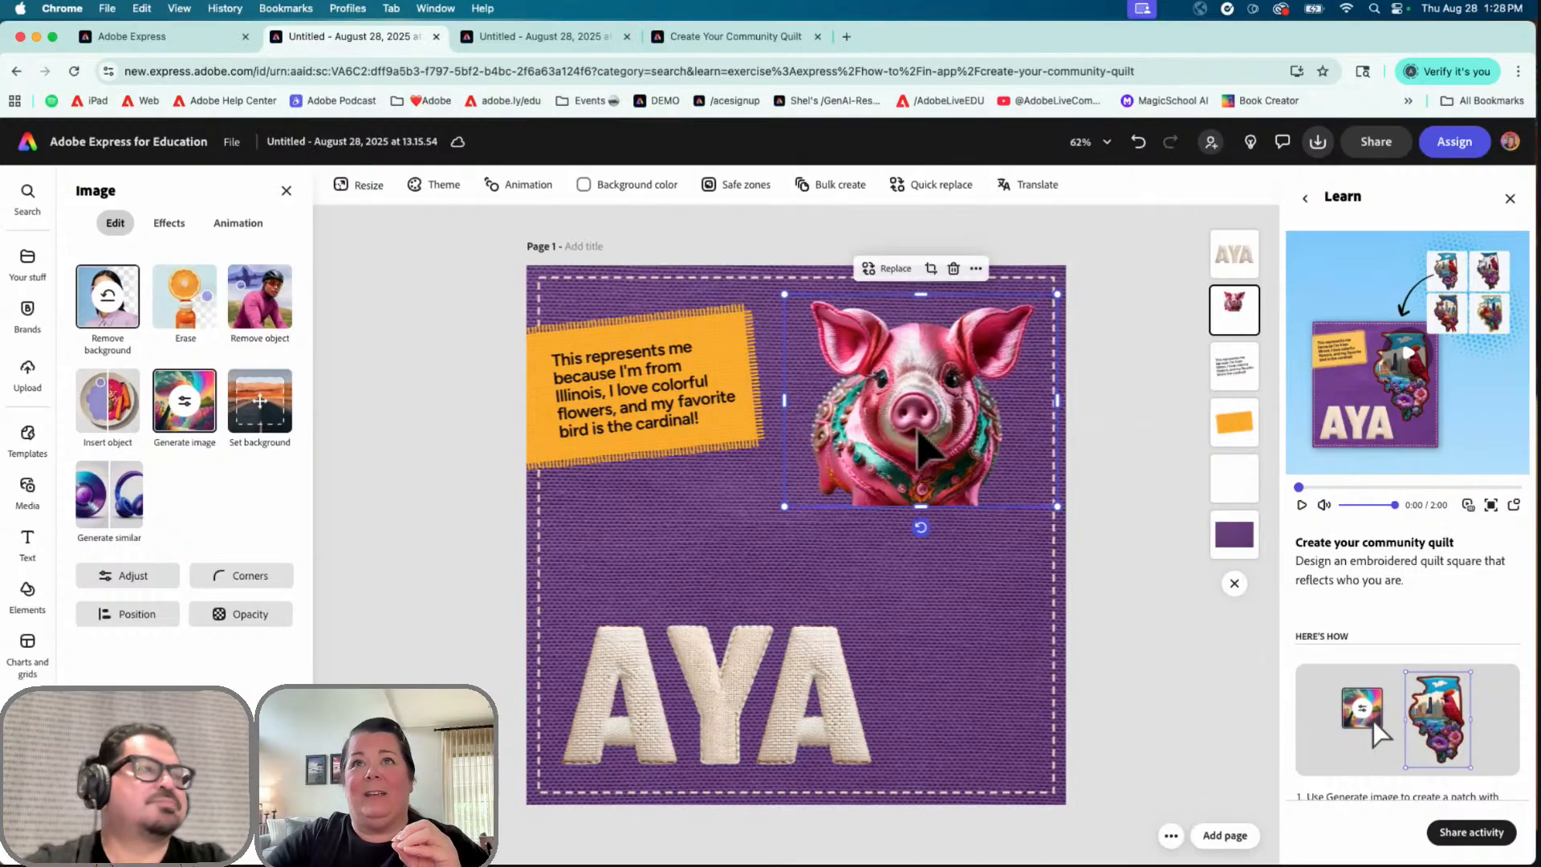
click(948, 602)
click(947, 413)
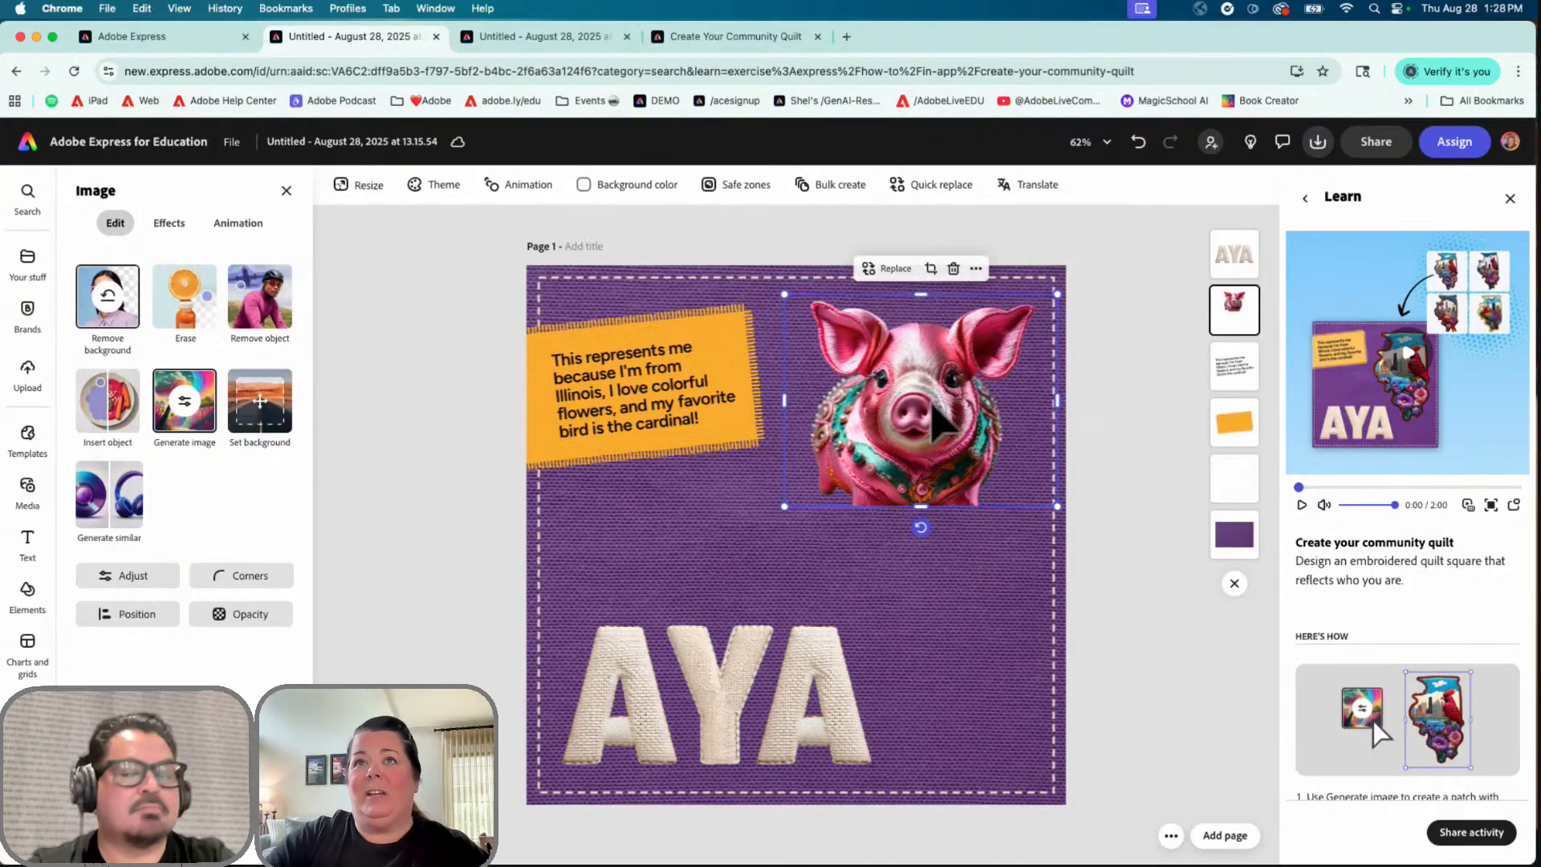
click(210, 436)
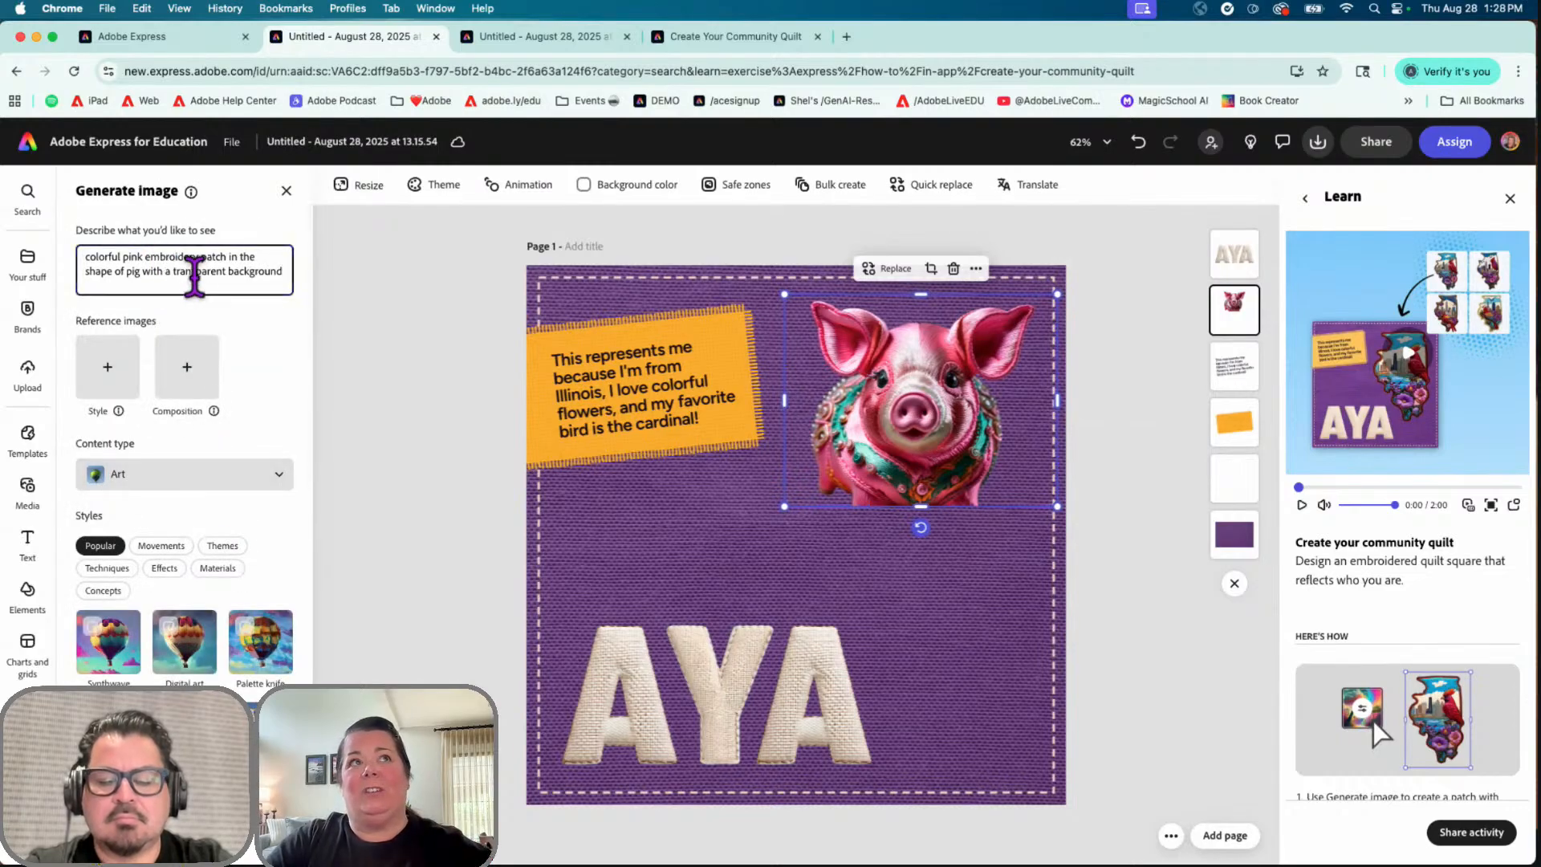
Step: Try the second and the teal embroidered pig results as the quilt patch
scroll(189, 268, down, 3)
scroll(195, 271, down, 5)
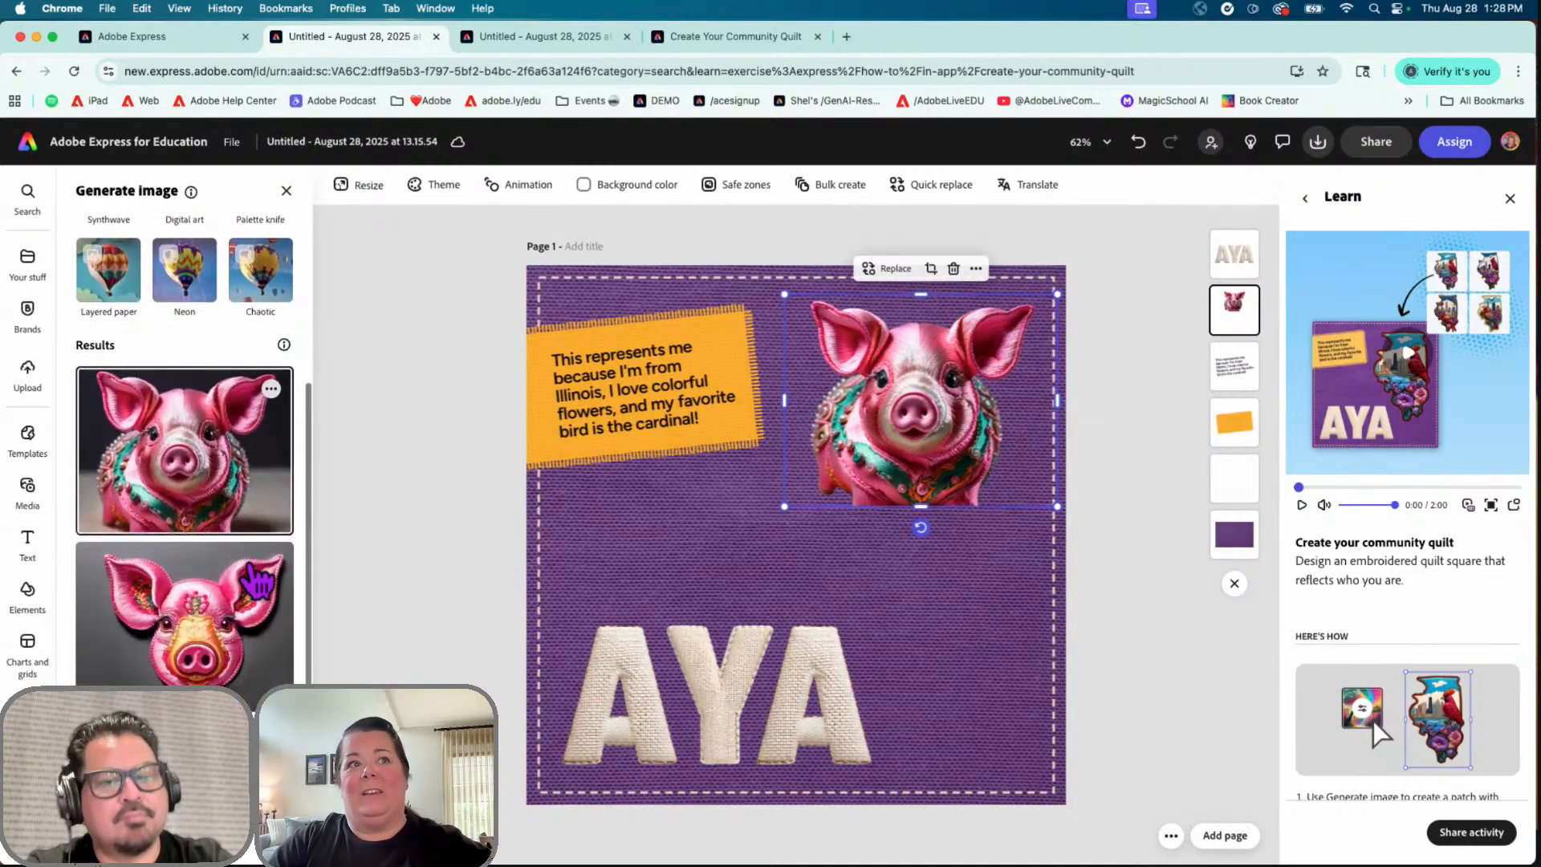
scroll(257, 579, down, 1)
click(207, 530)
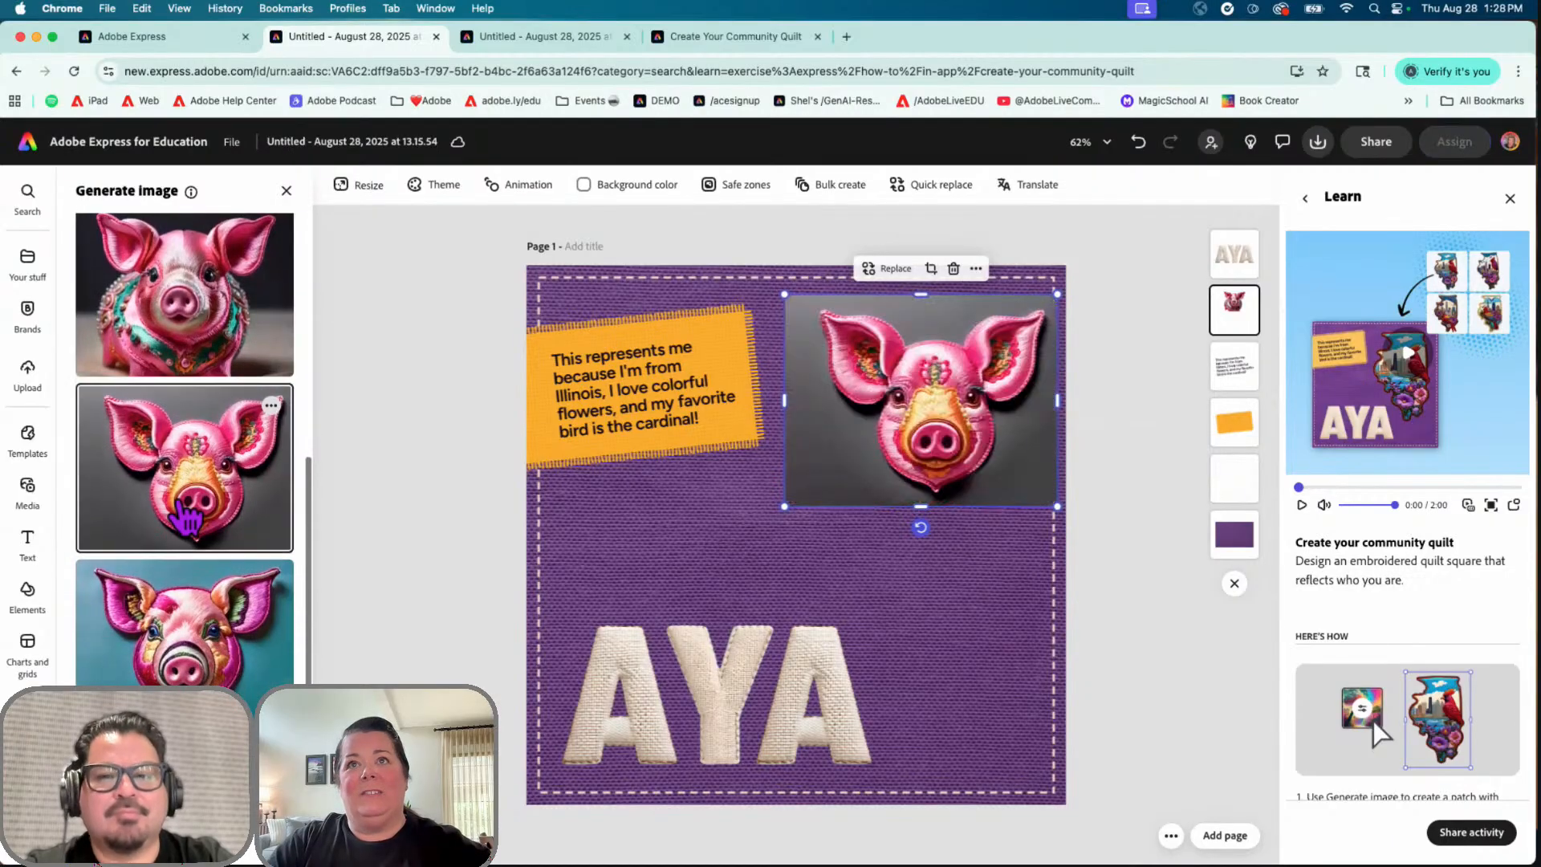
click(193, 602)
scroll(193, 602, down, 1)
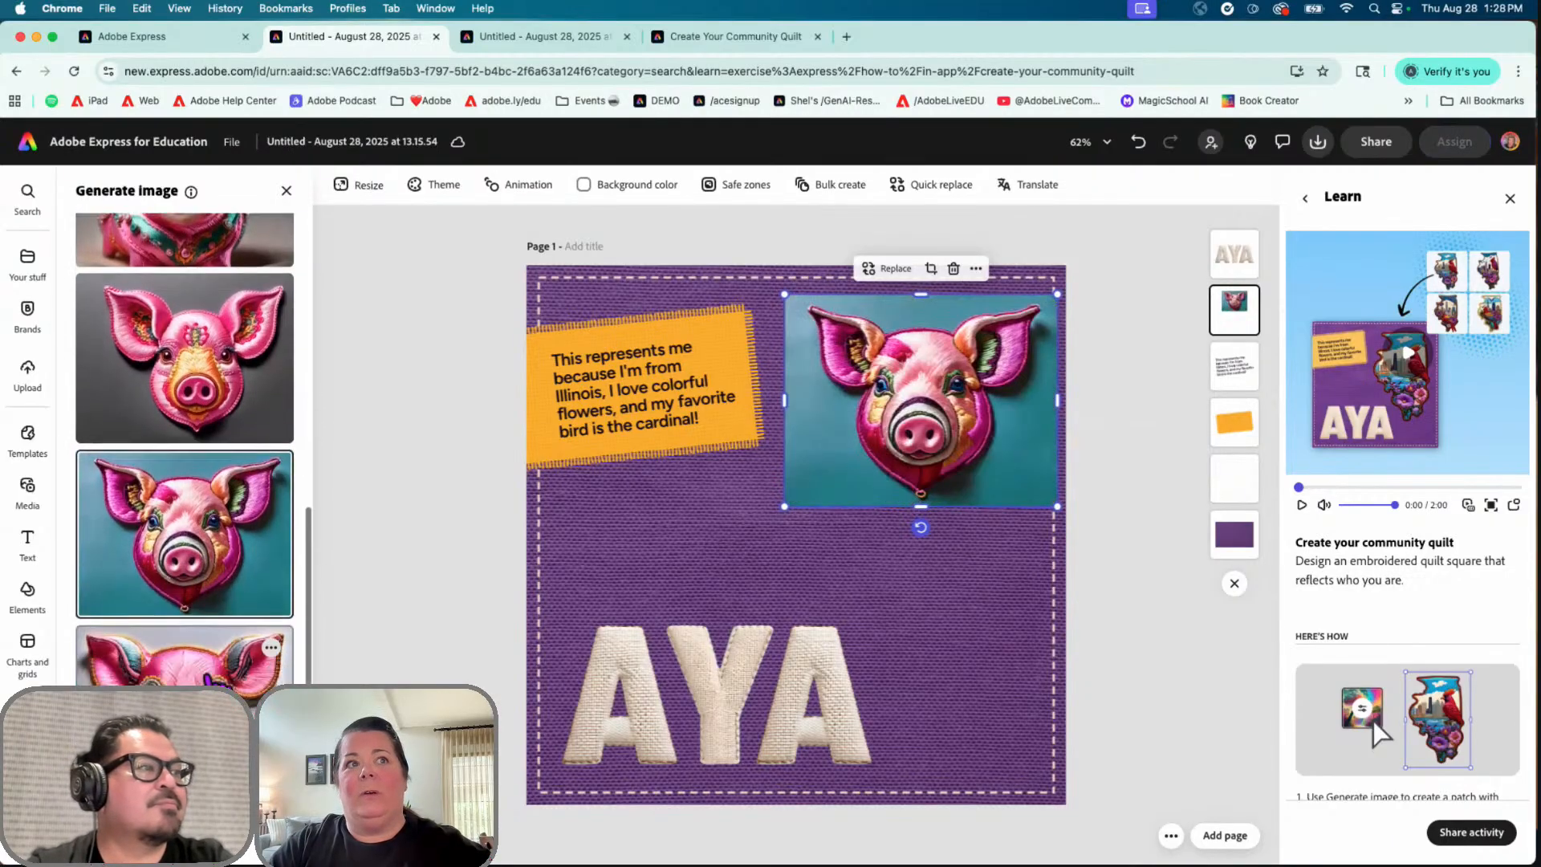
click(185, 622)
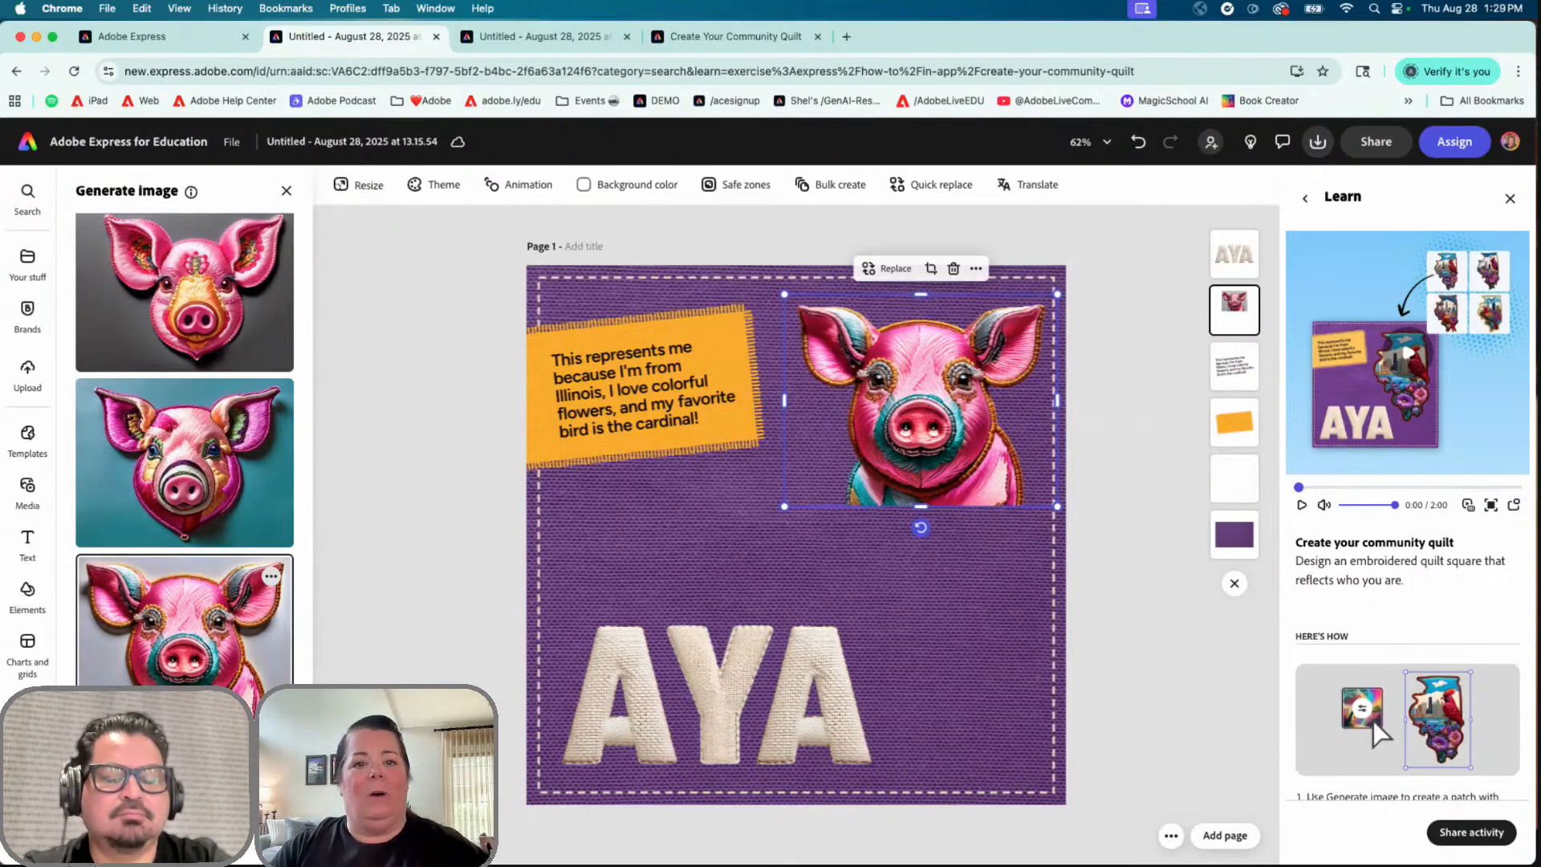
Step: Try more pig variations and settle on the background-free pink pig with the colourful collar
scroll(184, 482, down, 5)
scroll(184, 482, down, 5)
scroll(185, 602, down, 3)
click(182, 646)
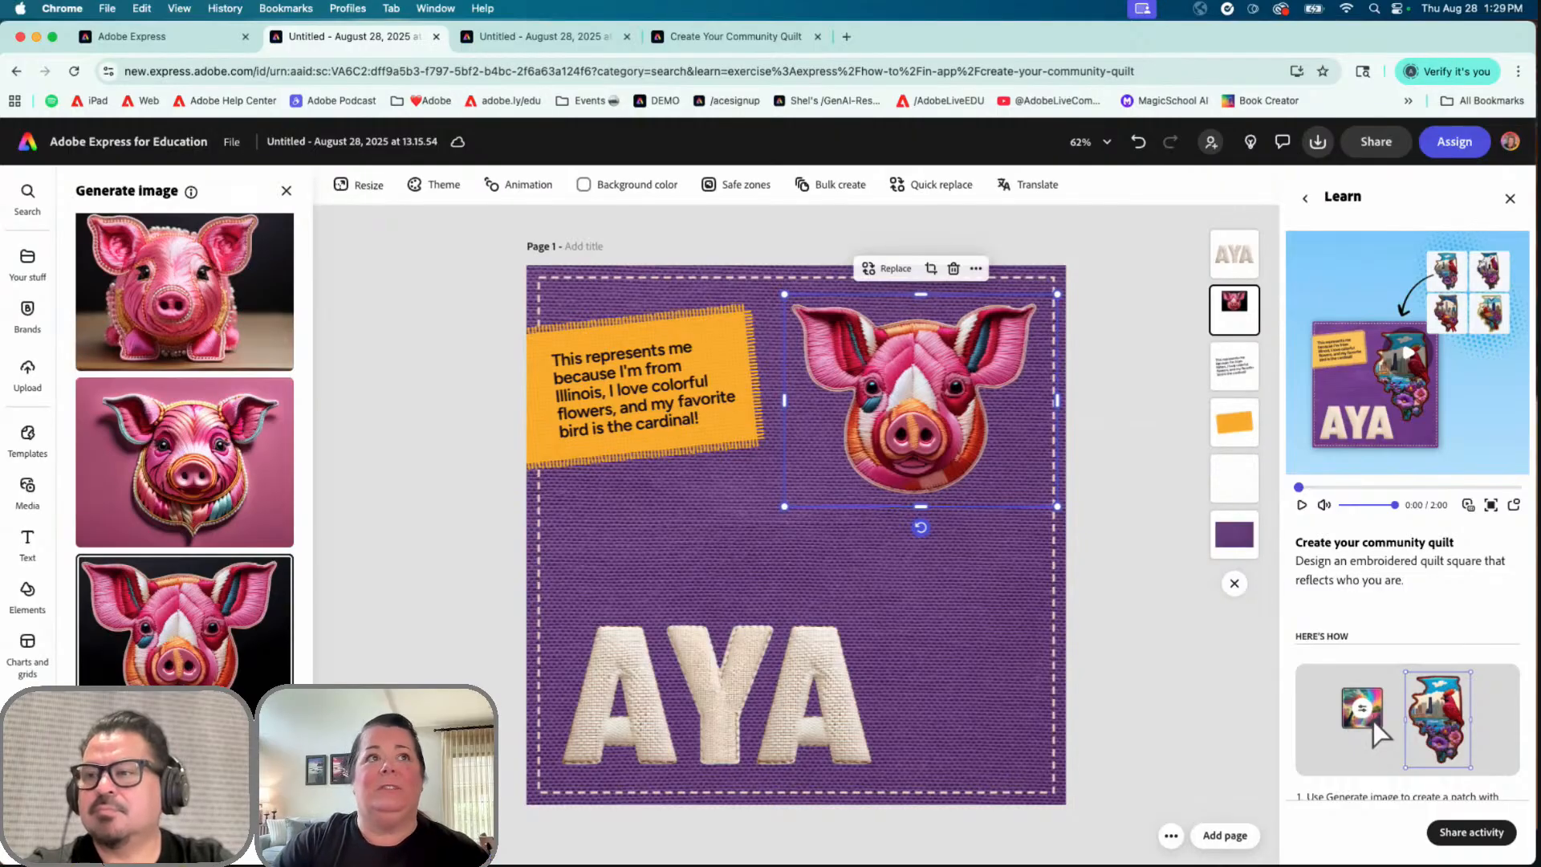
scroll(192, 351, up, 10)
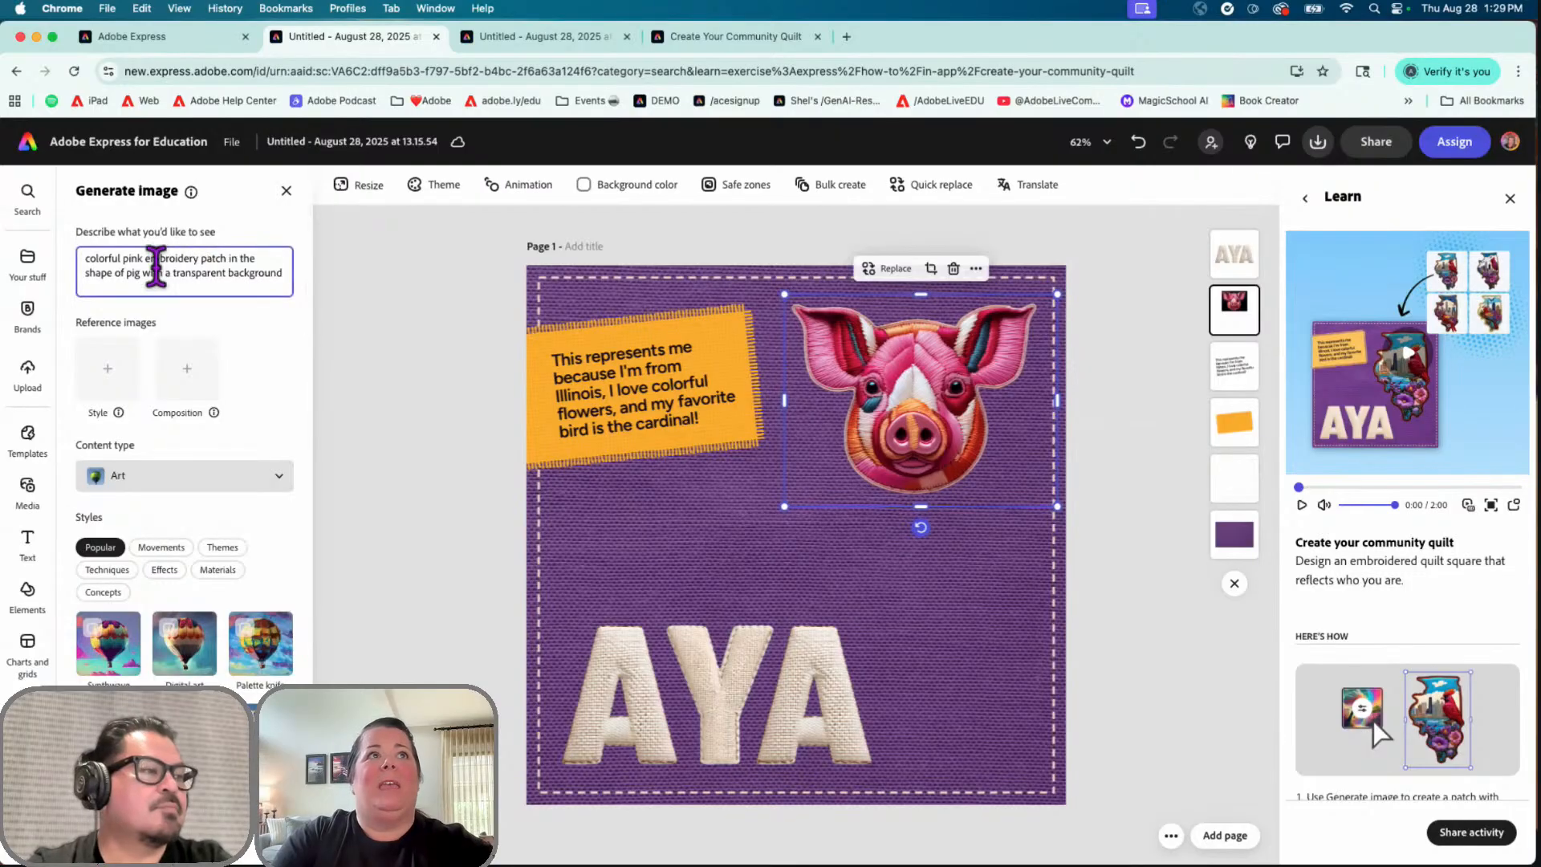
scroll(183, 381, down, 10)
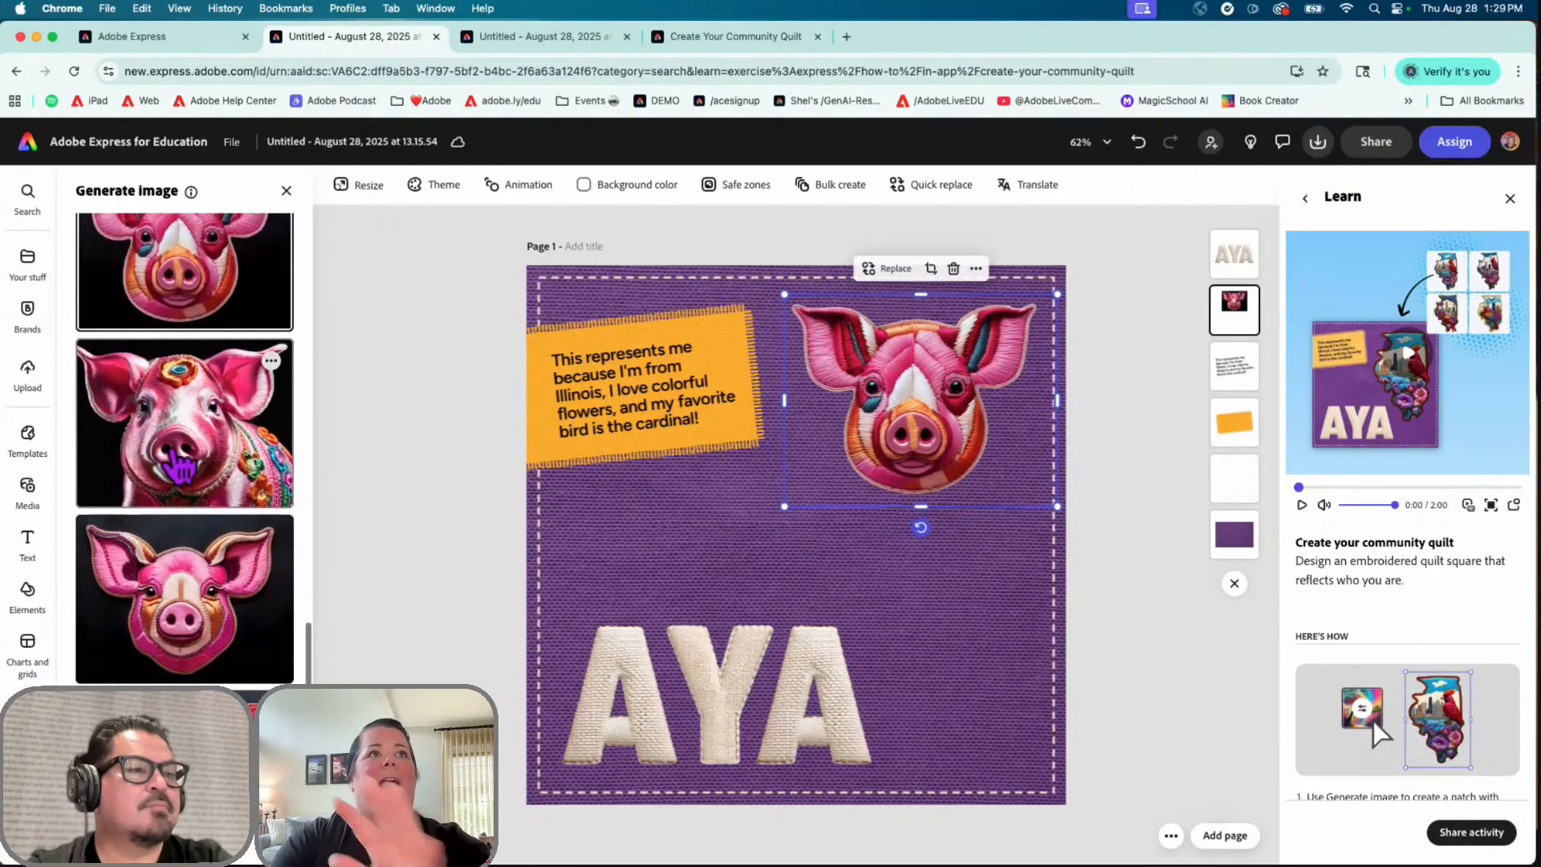
click(182, 458)
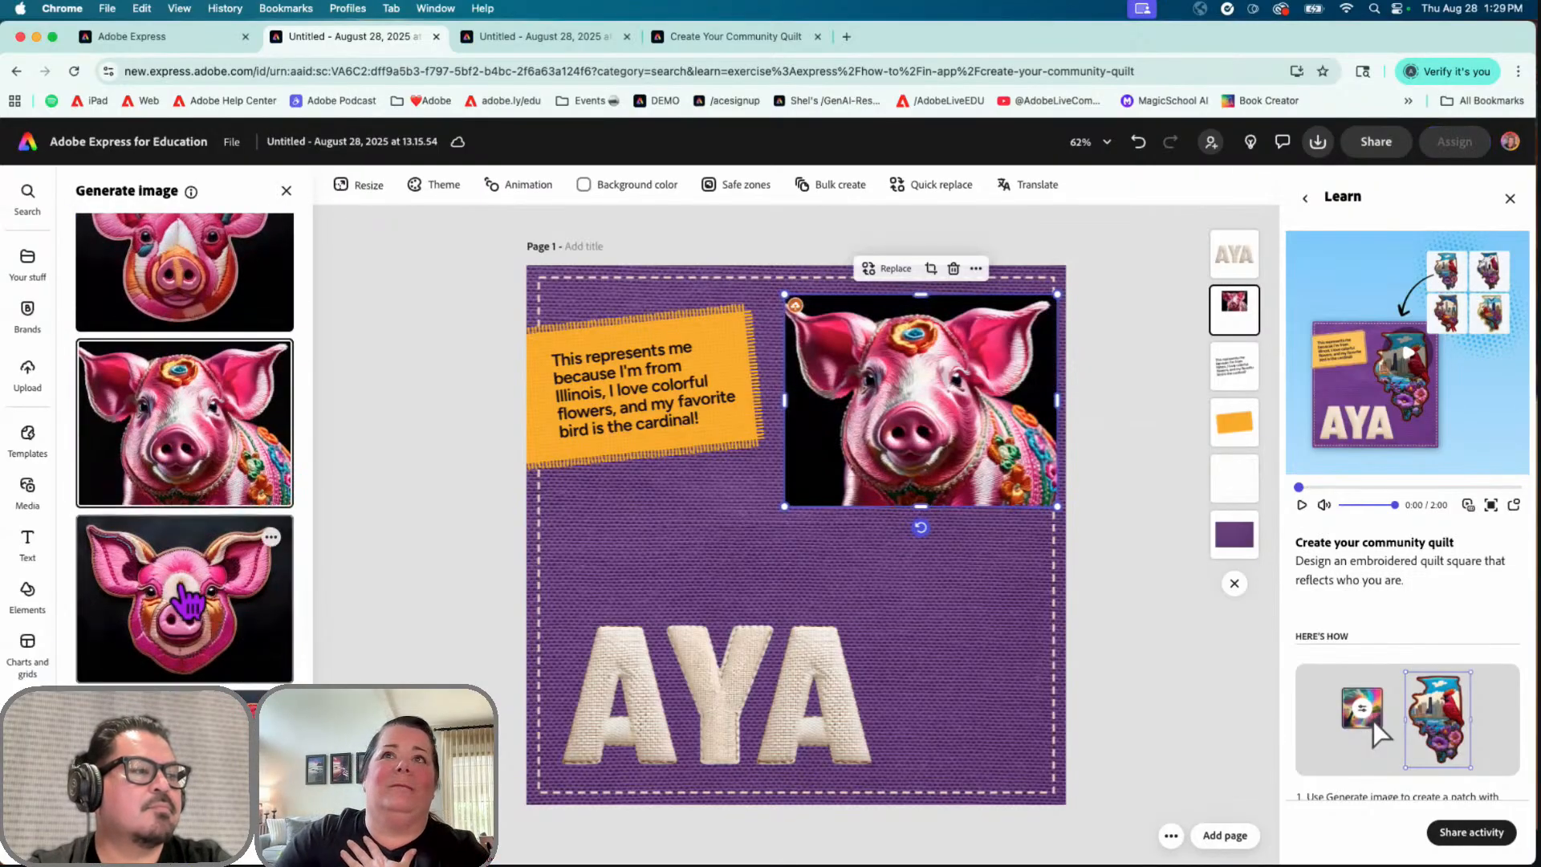
scroll(184, 607, down, 2)
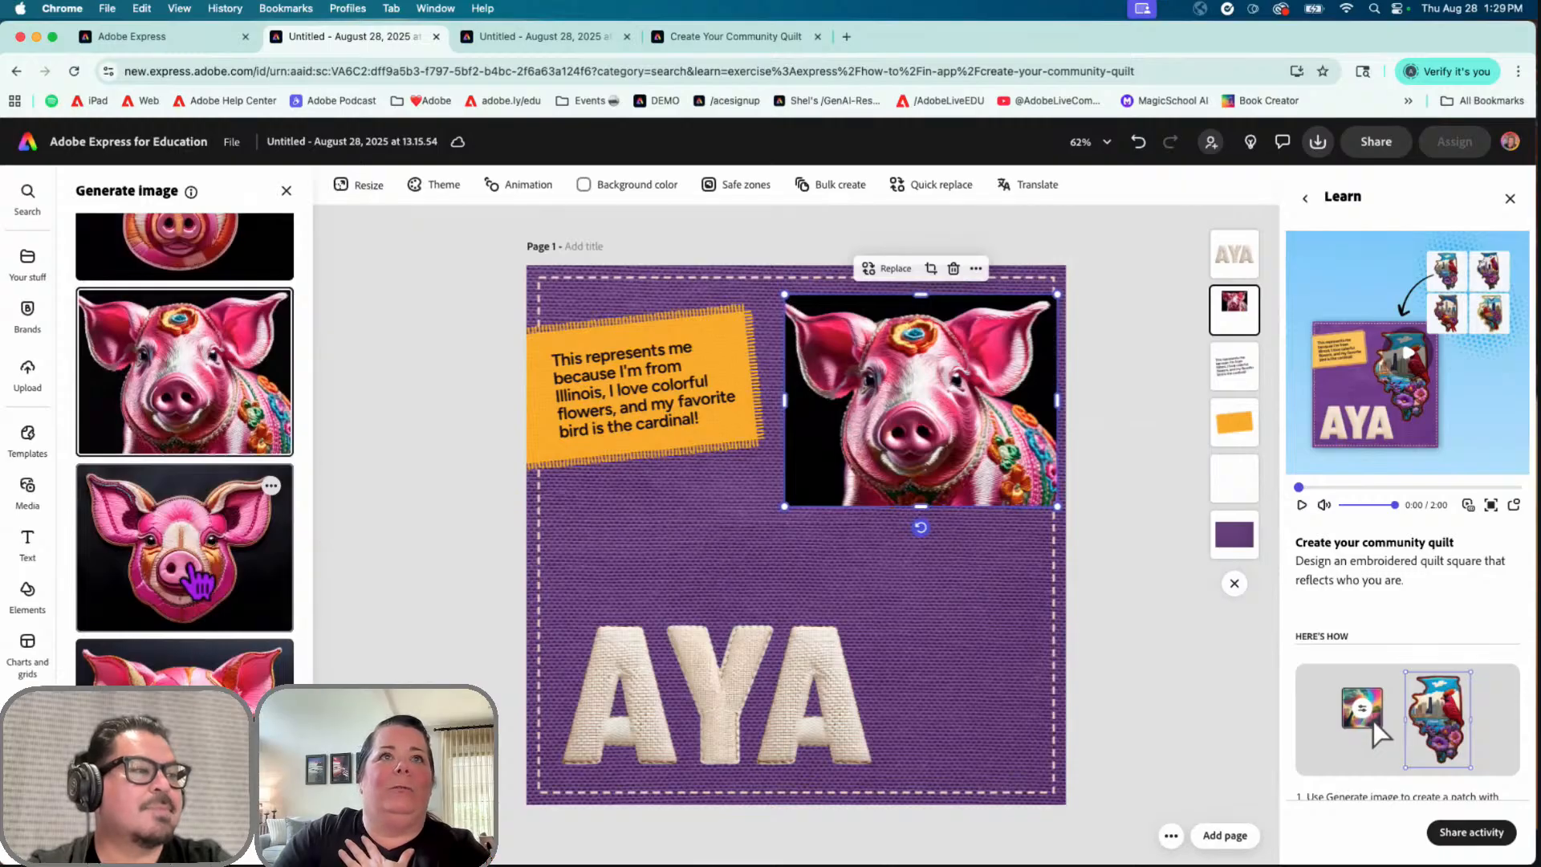
click(199, 583)
scroll(196, 626, down, 4)
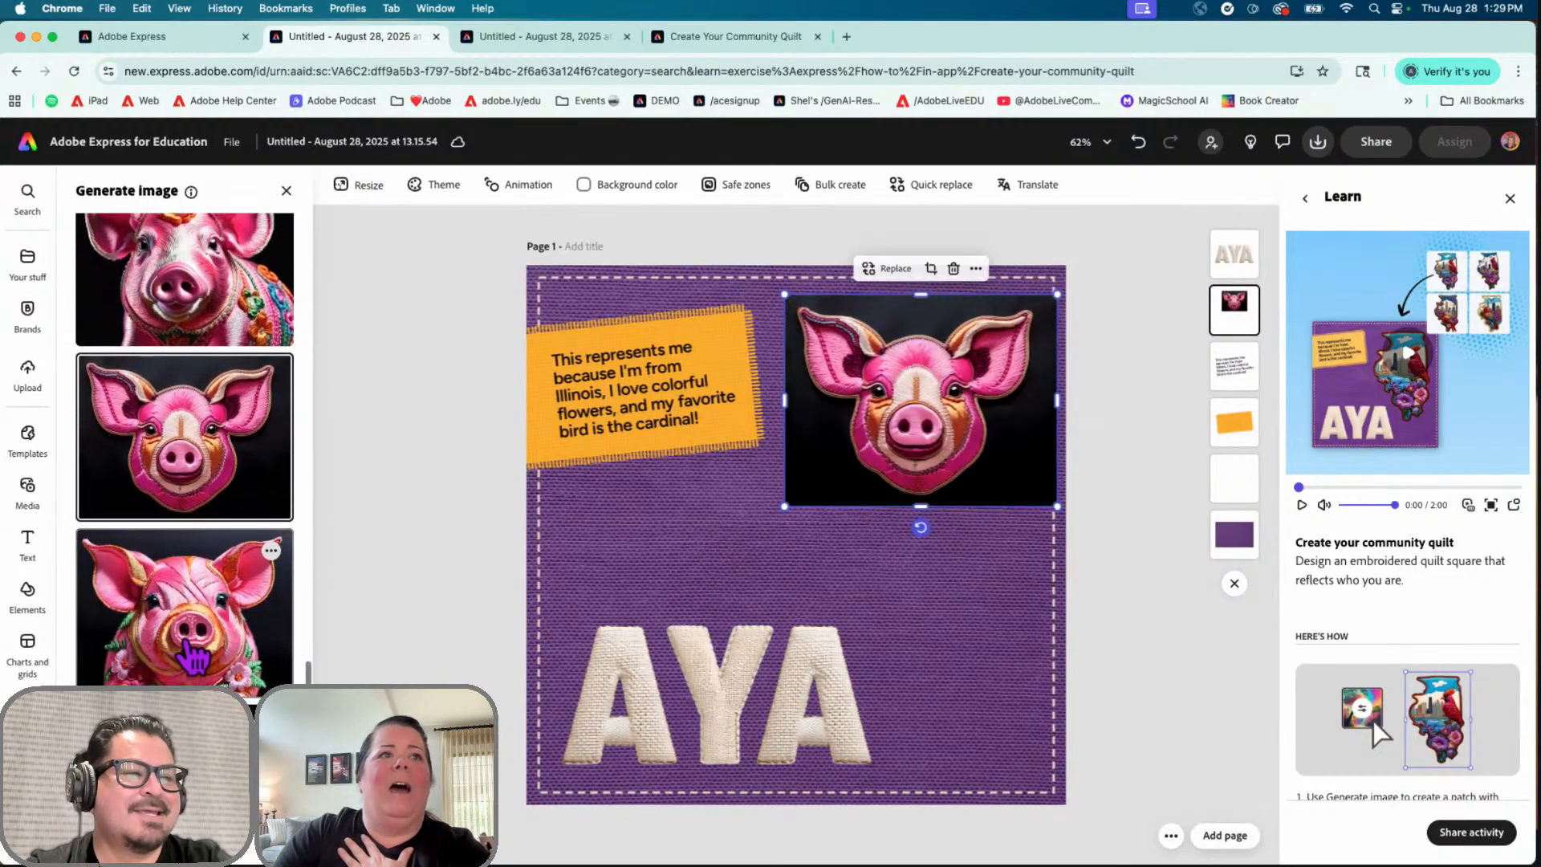
scroll(193, 657, down, 6)
click(215, 654)
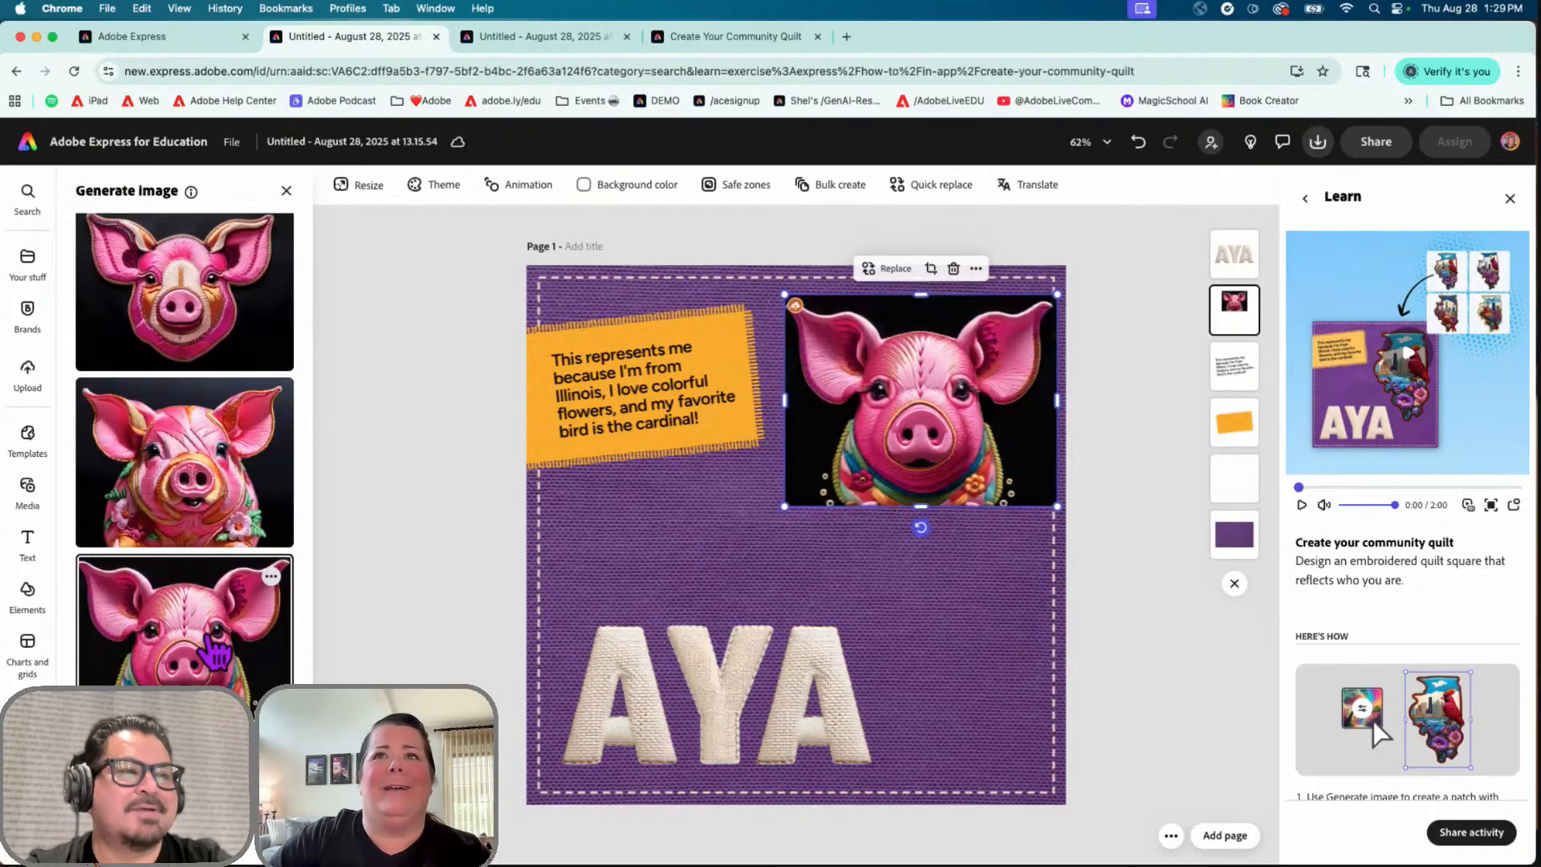
scroll(230, 539, down, 5)
scroll(230, 539, up, 8)
scroll(229, 438, up, 8)
scroll(230, 437, up, 3)
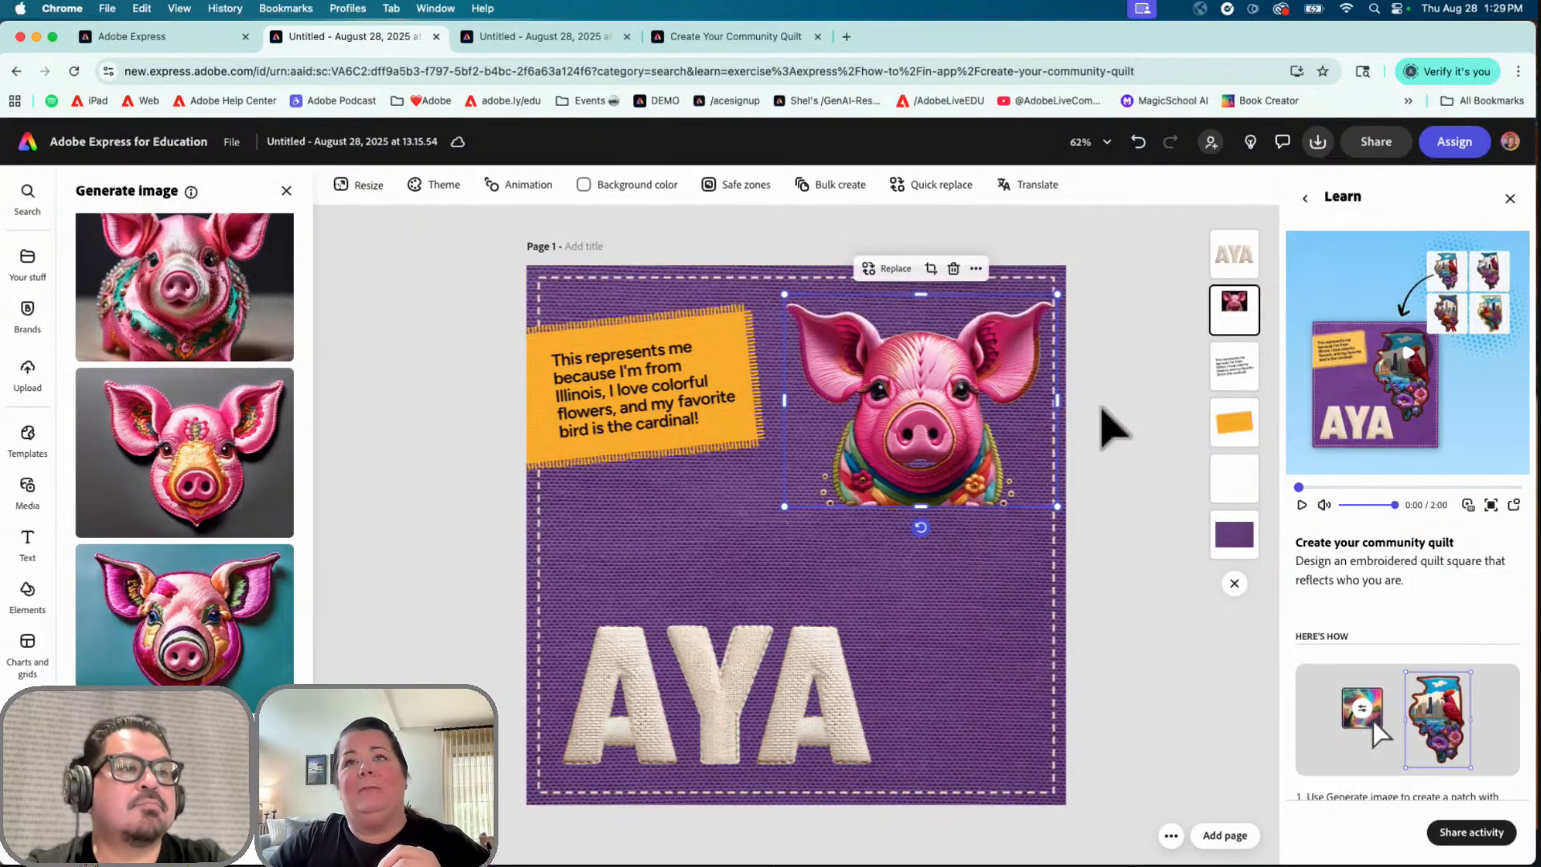
Step: Swap in the gold-snouted pink embroidered pig and tighten its crop
click(179, 497)
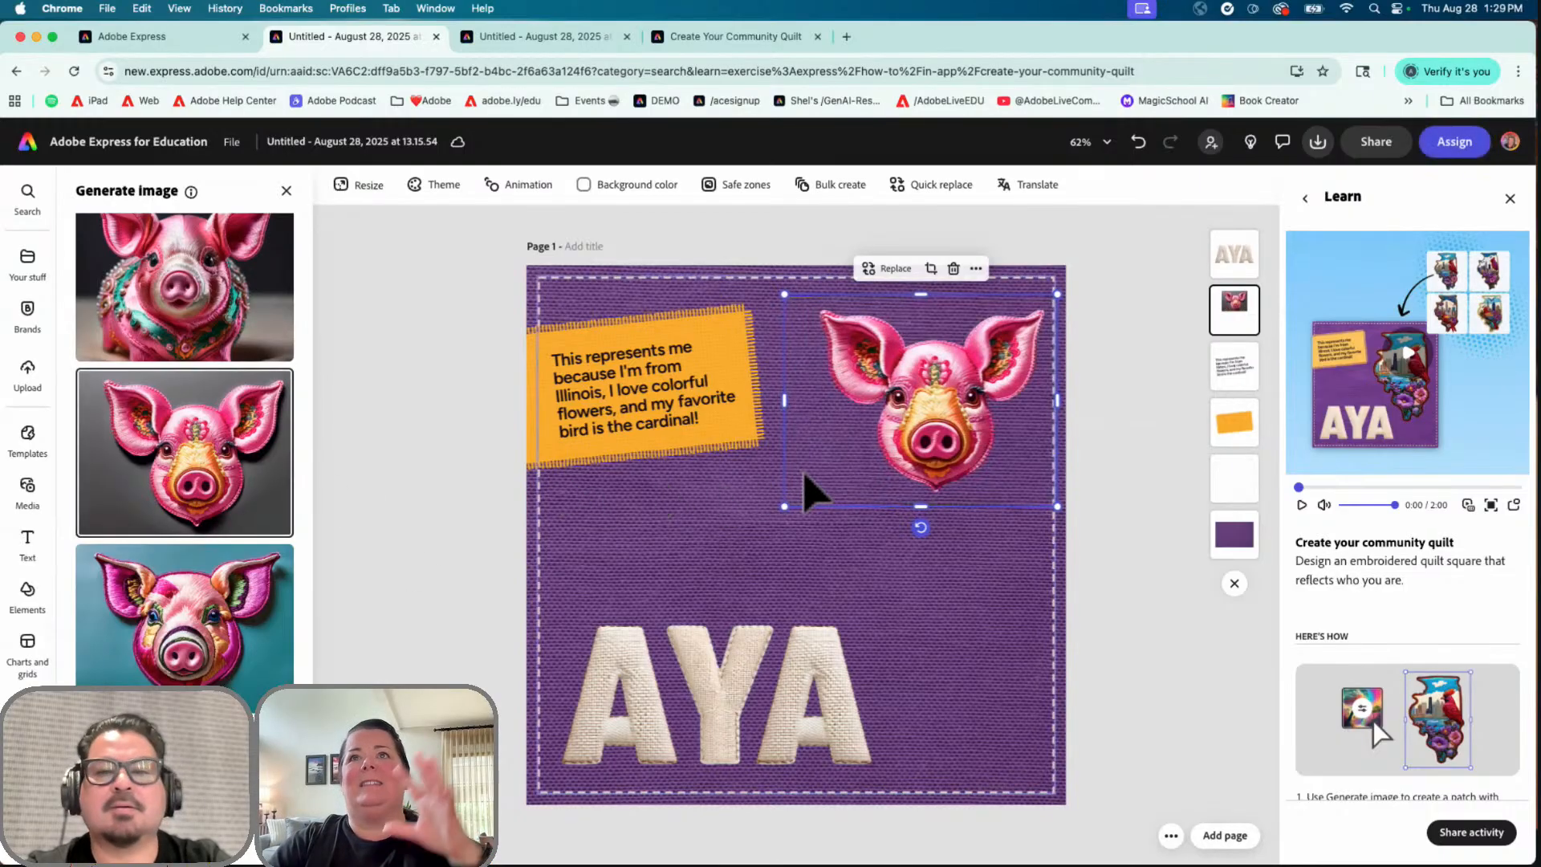
double_click(860, 470)
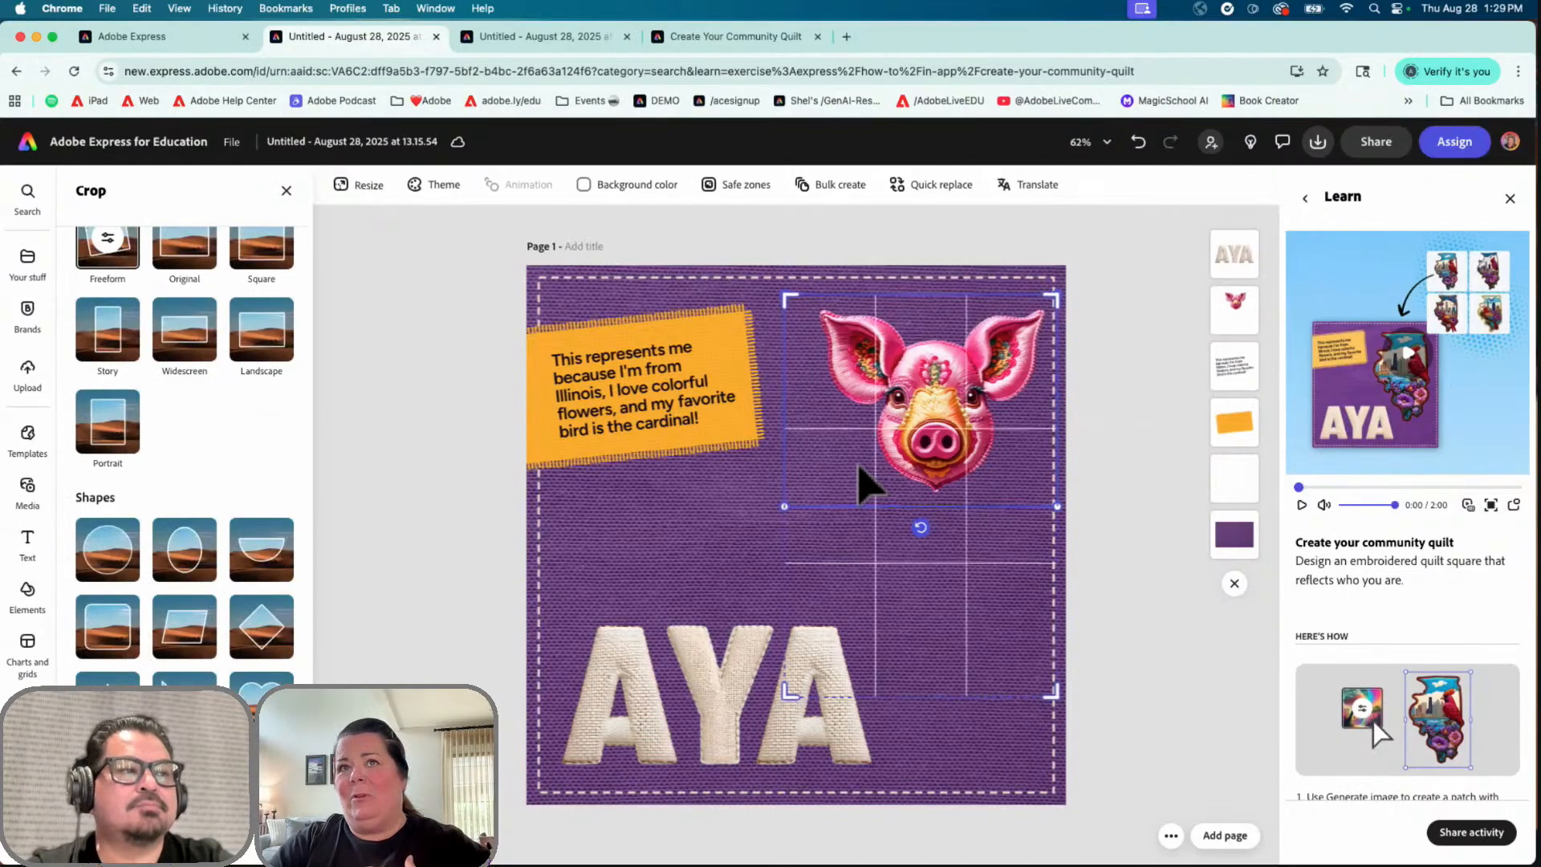
drag(793, 688, 791, 618)
click(725, 485)
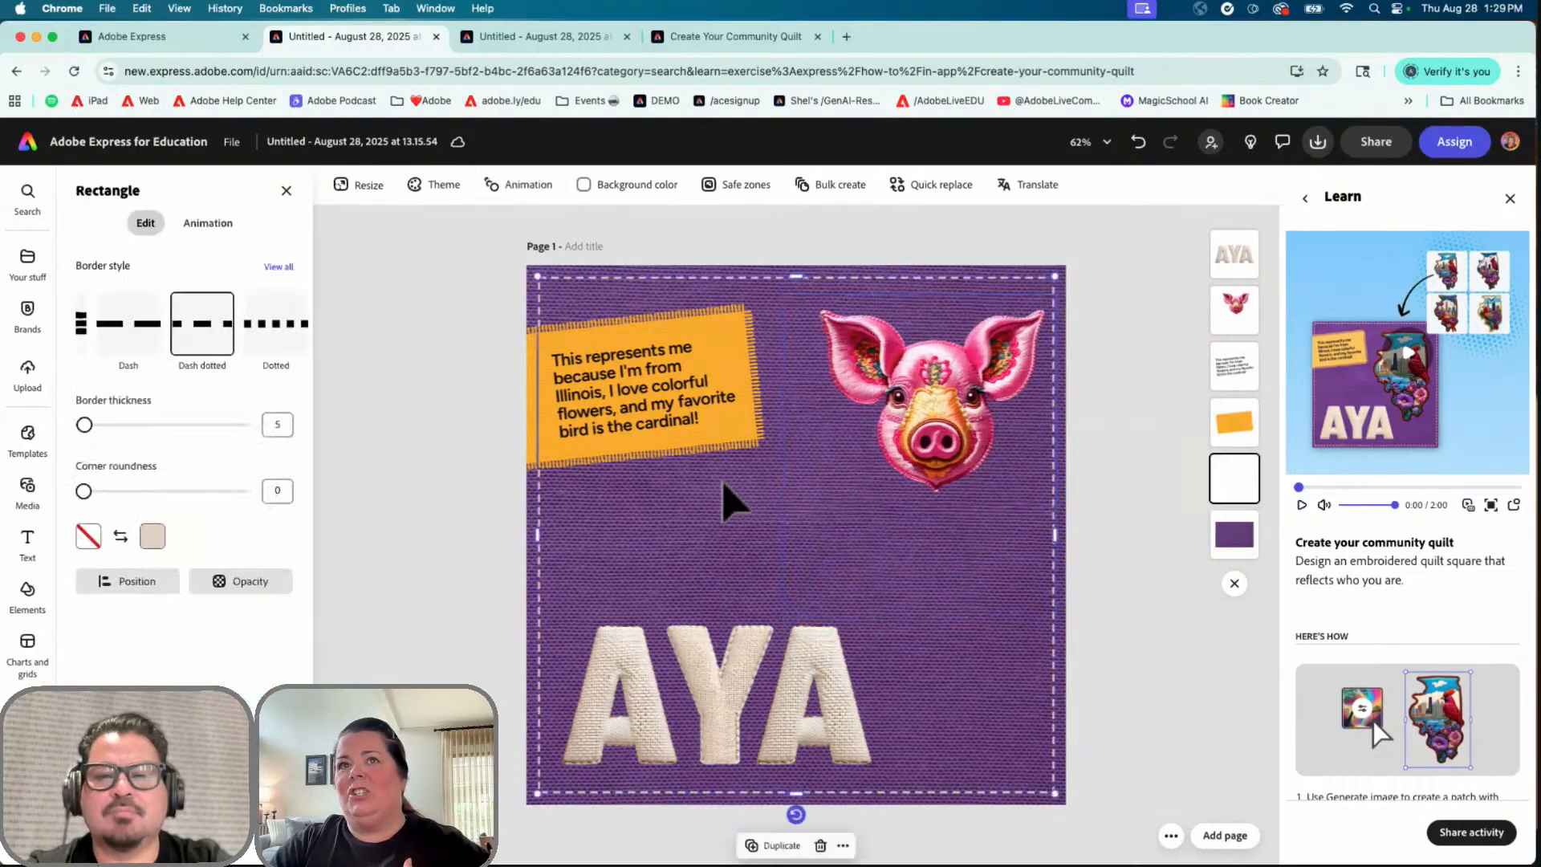
Step: Enlarge the pig, tilt it about 9° and position it across the top right of the square
click(869, 478)
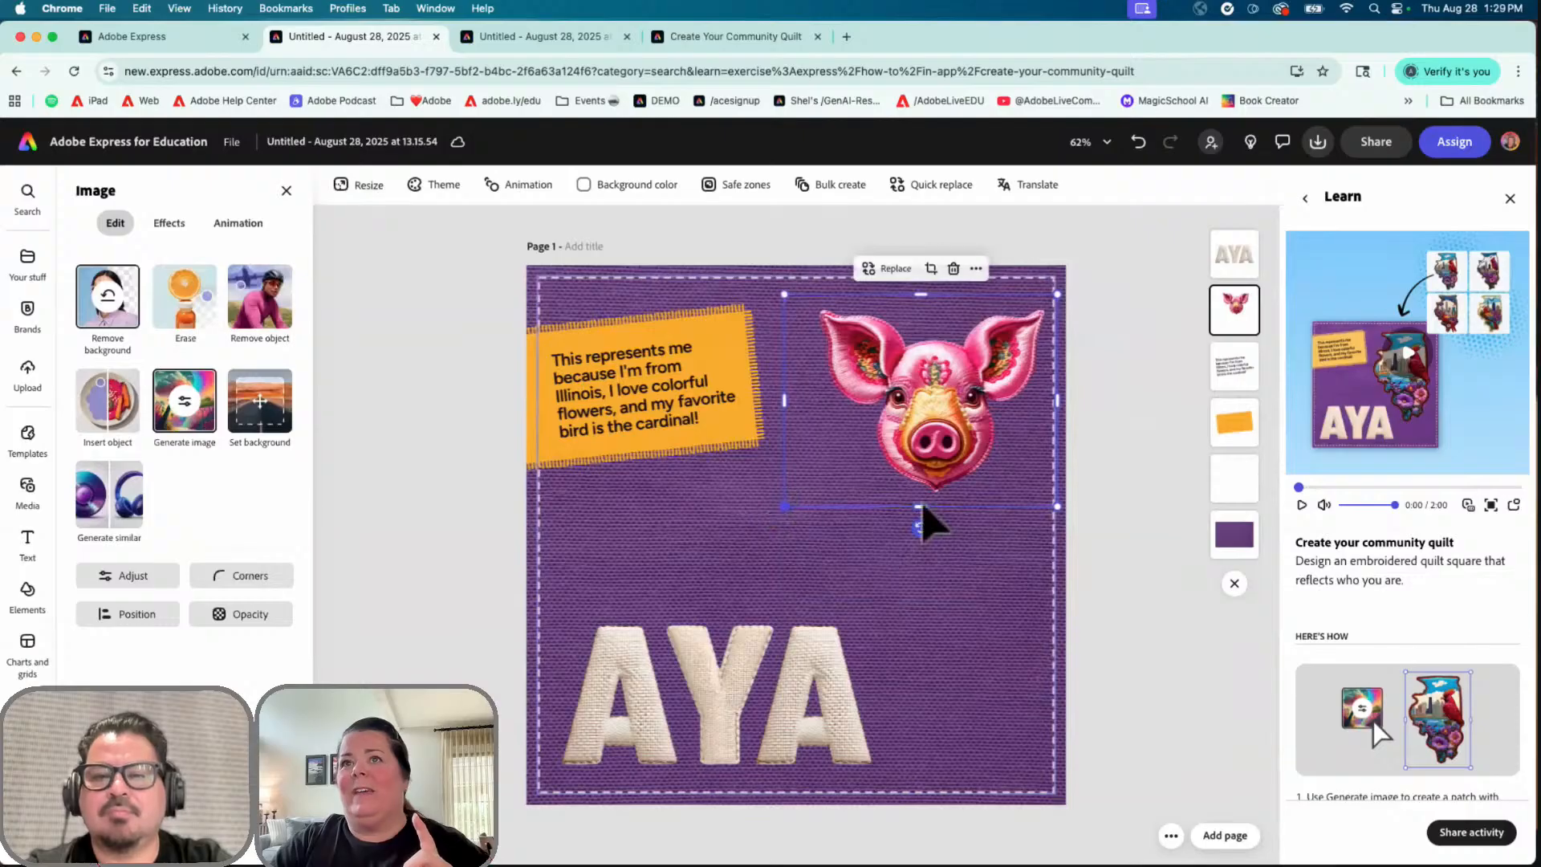
drag(784, 506, 707, 680)
drag(854, 629, 831, 642)
drag(871, 525, 910, 531)
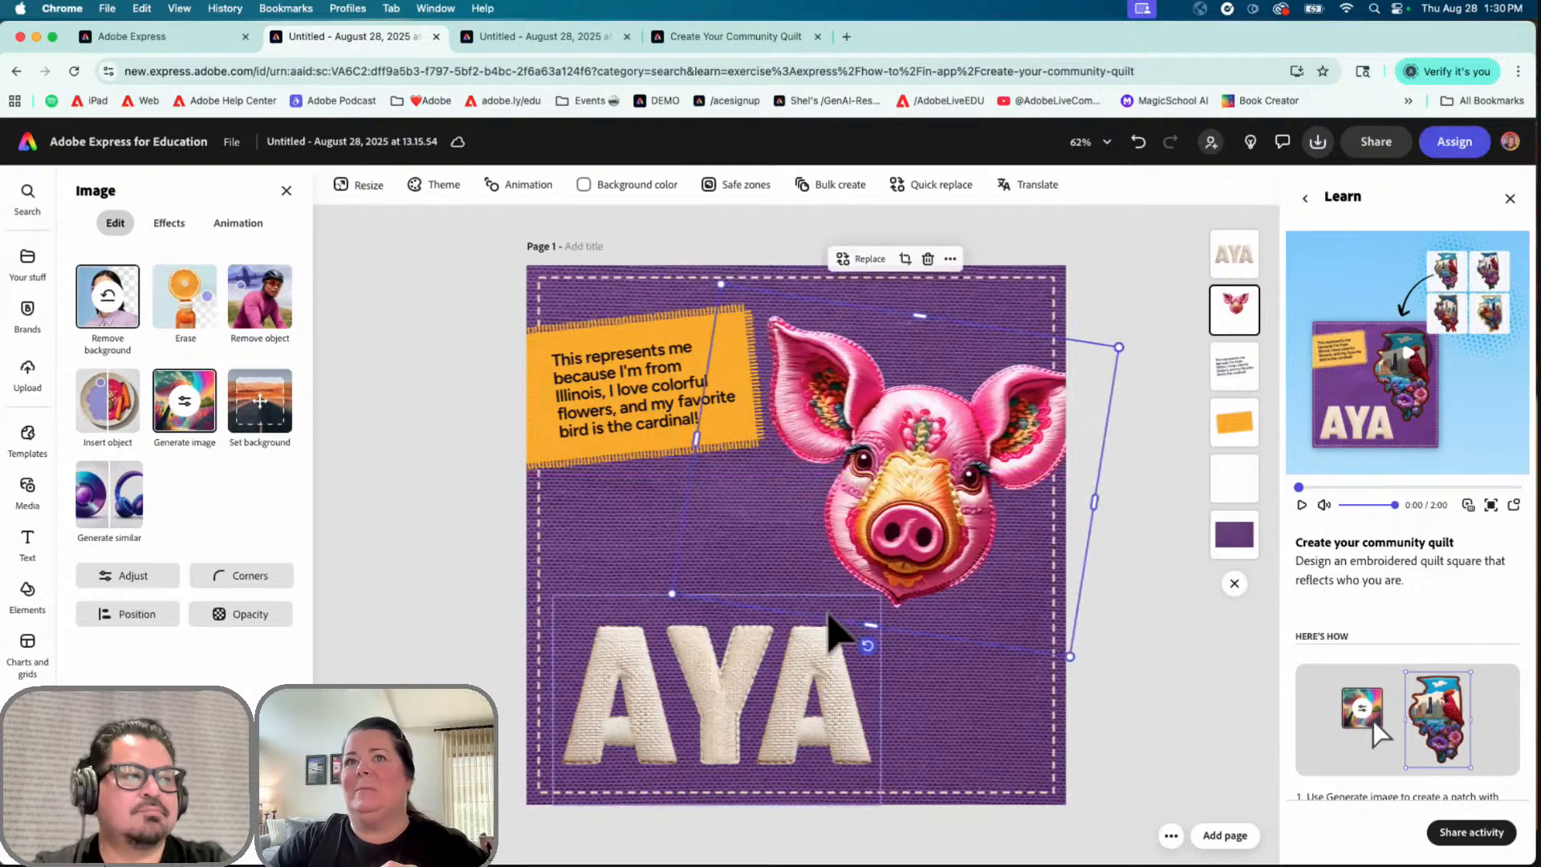
drag(671, 600, 628, 618)
drag(937, 532, 946, 518)
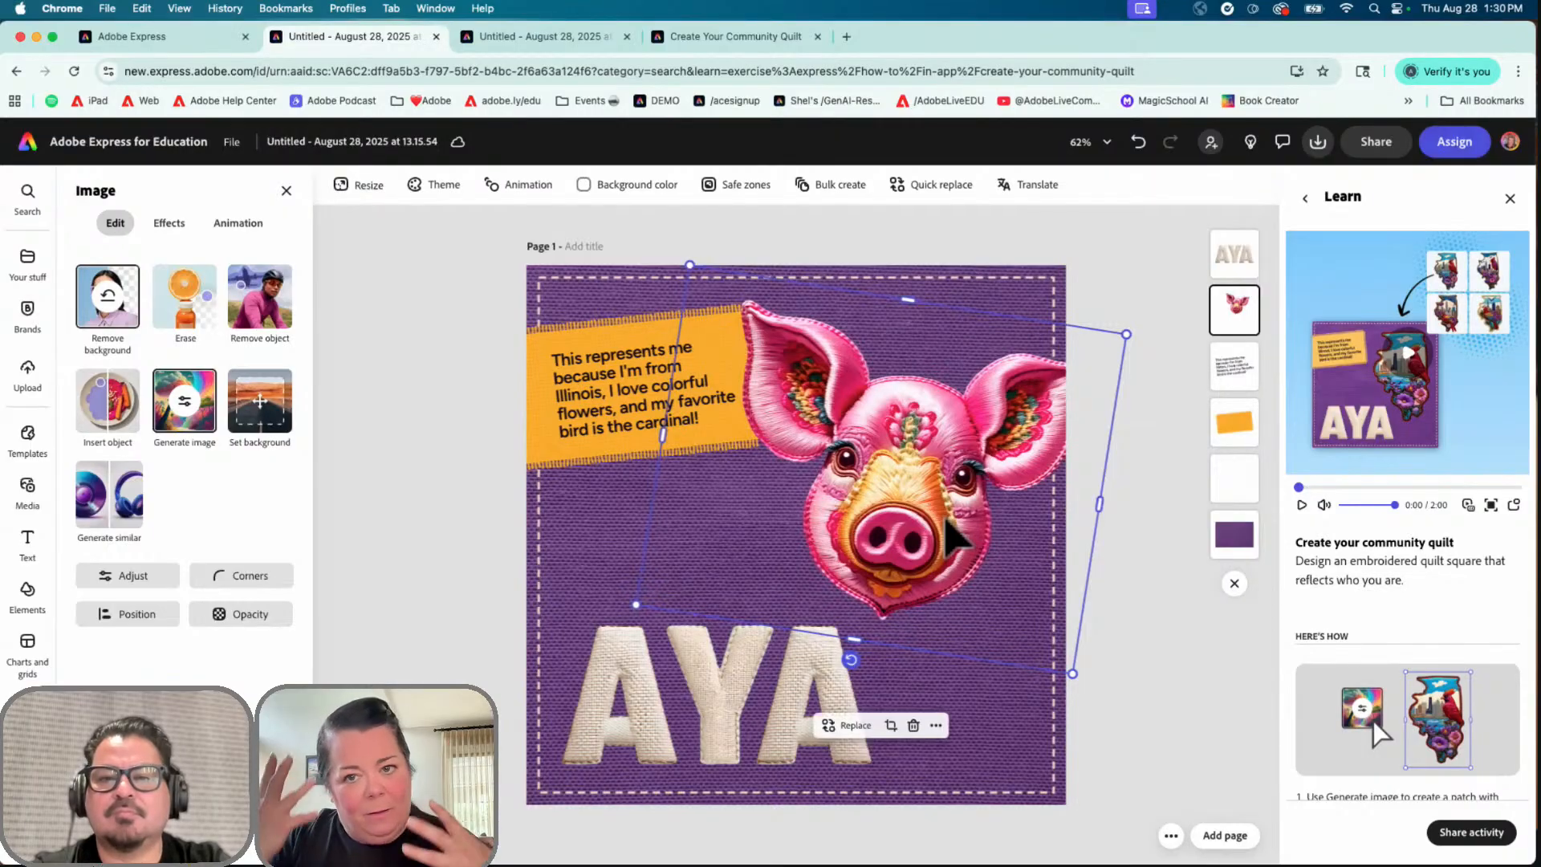
click(1132, 500)
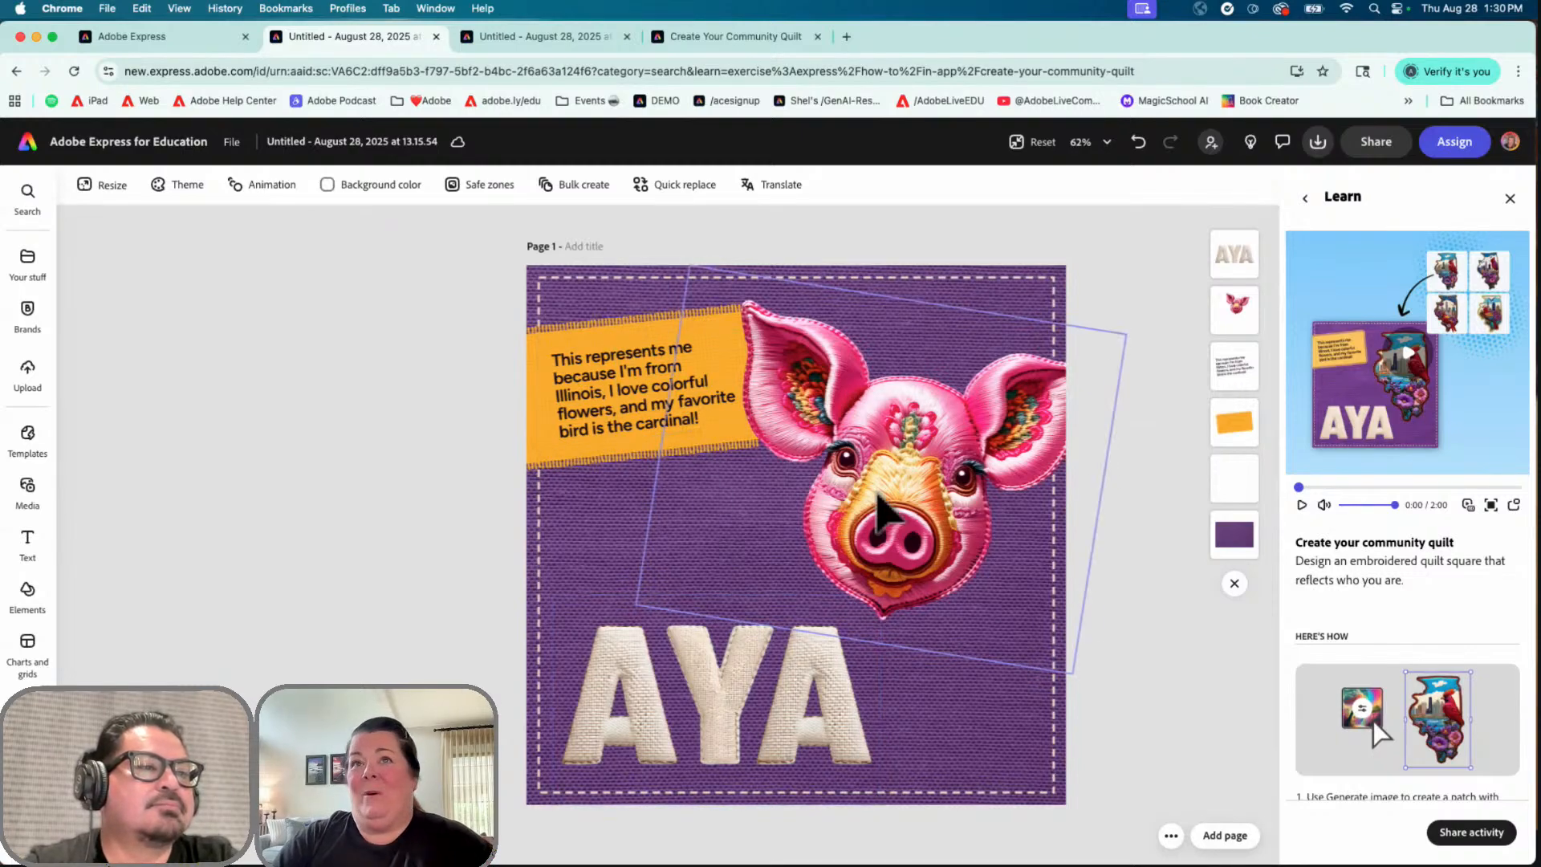
Step: Replace the orange label's sentence with "Wilbur from Charlotte's Web is my favorite character because..."
click(634, 413)
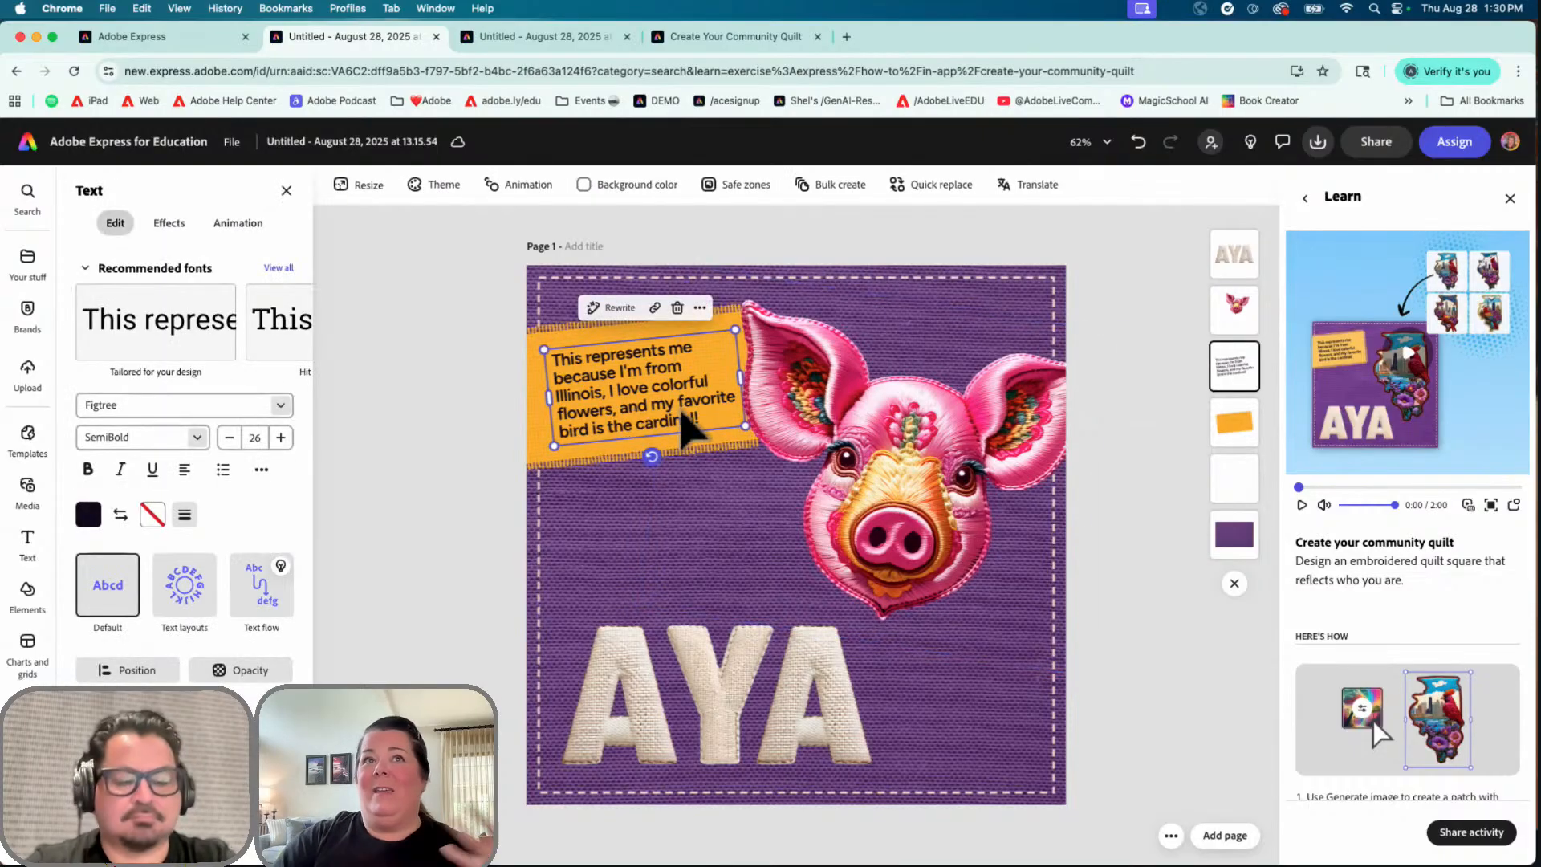
double_click(618, 424)
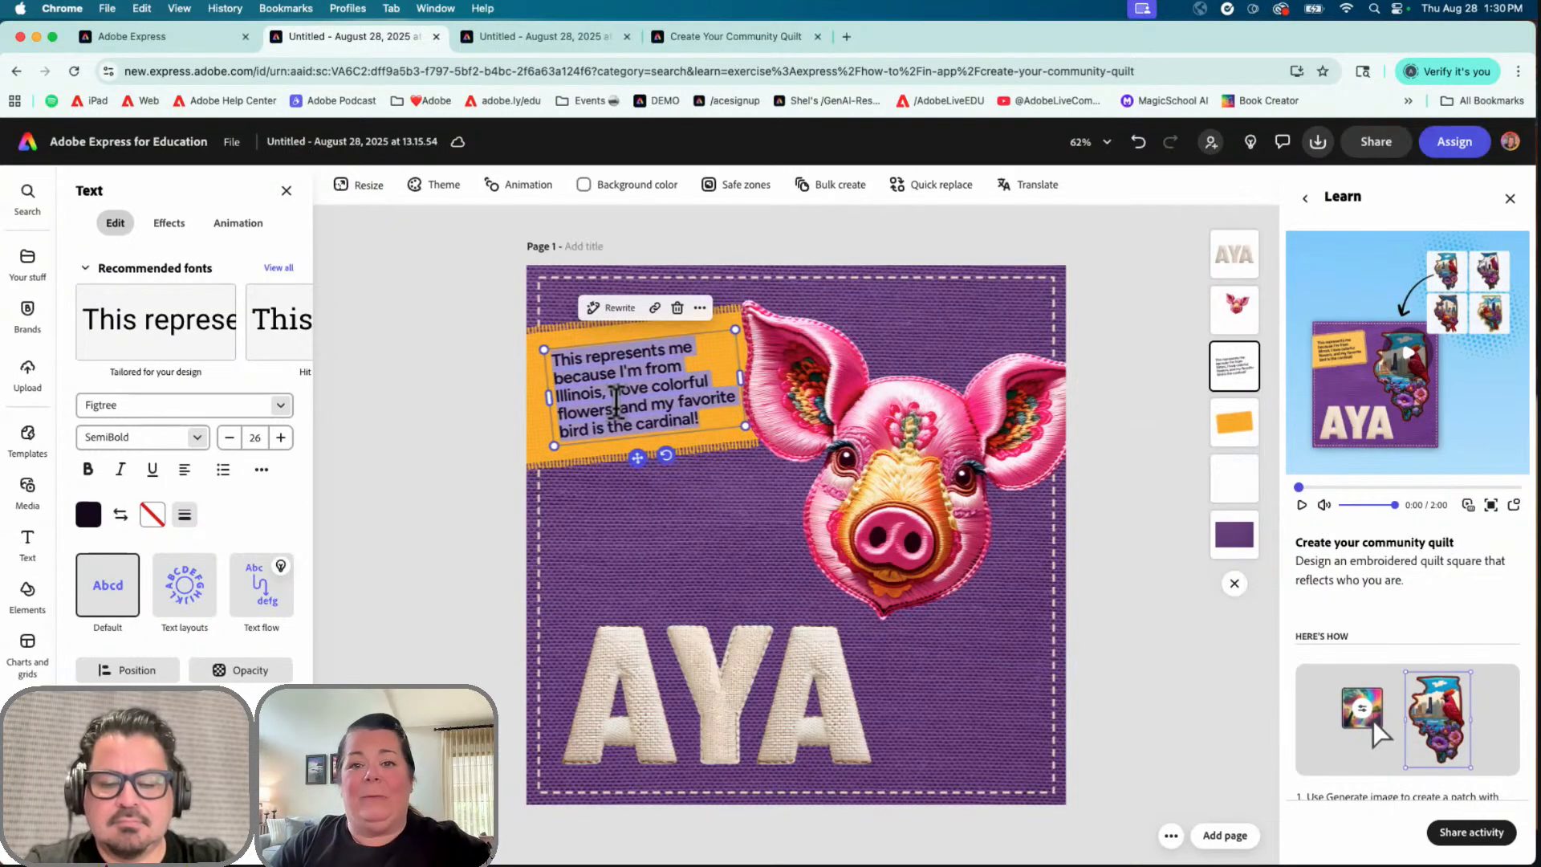
text(Wilbu)
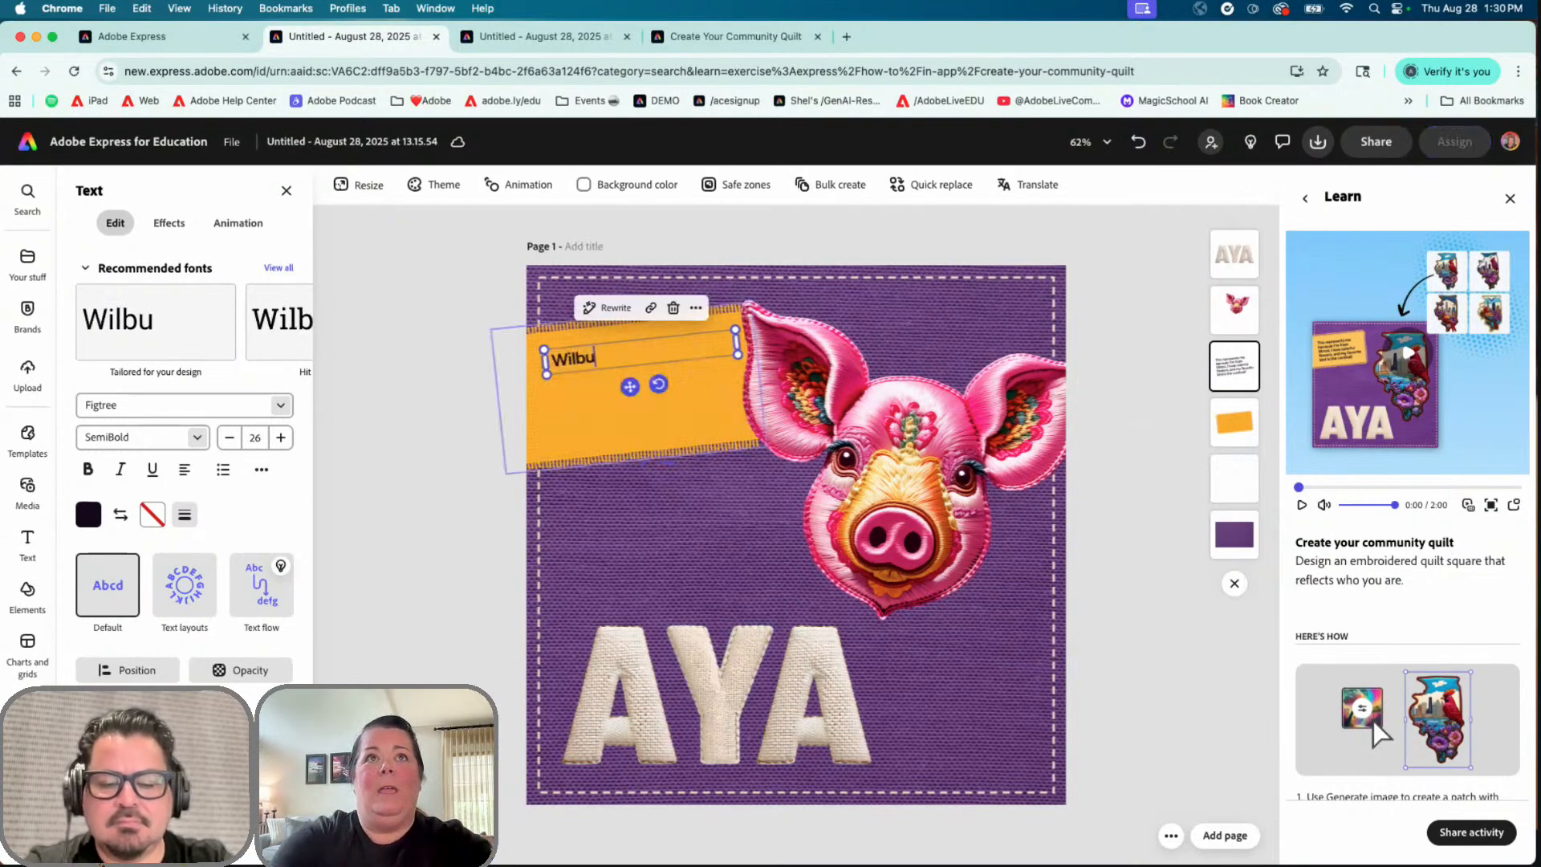
text(r from Cha)
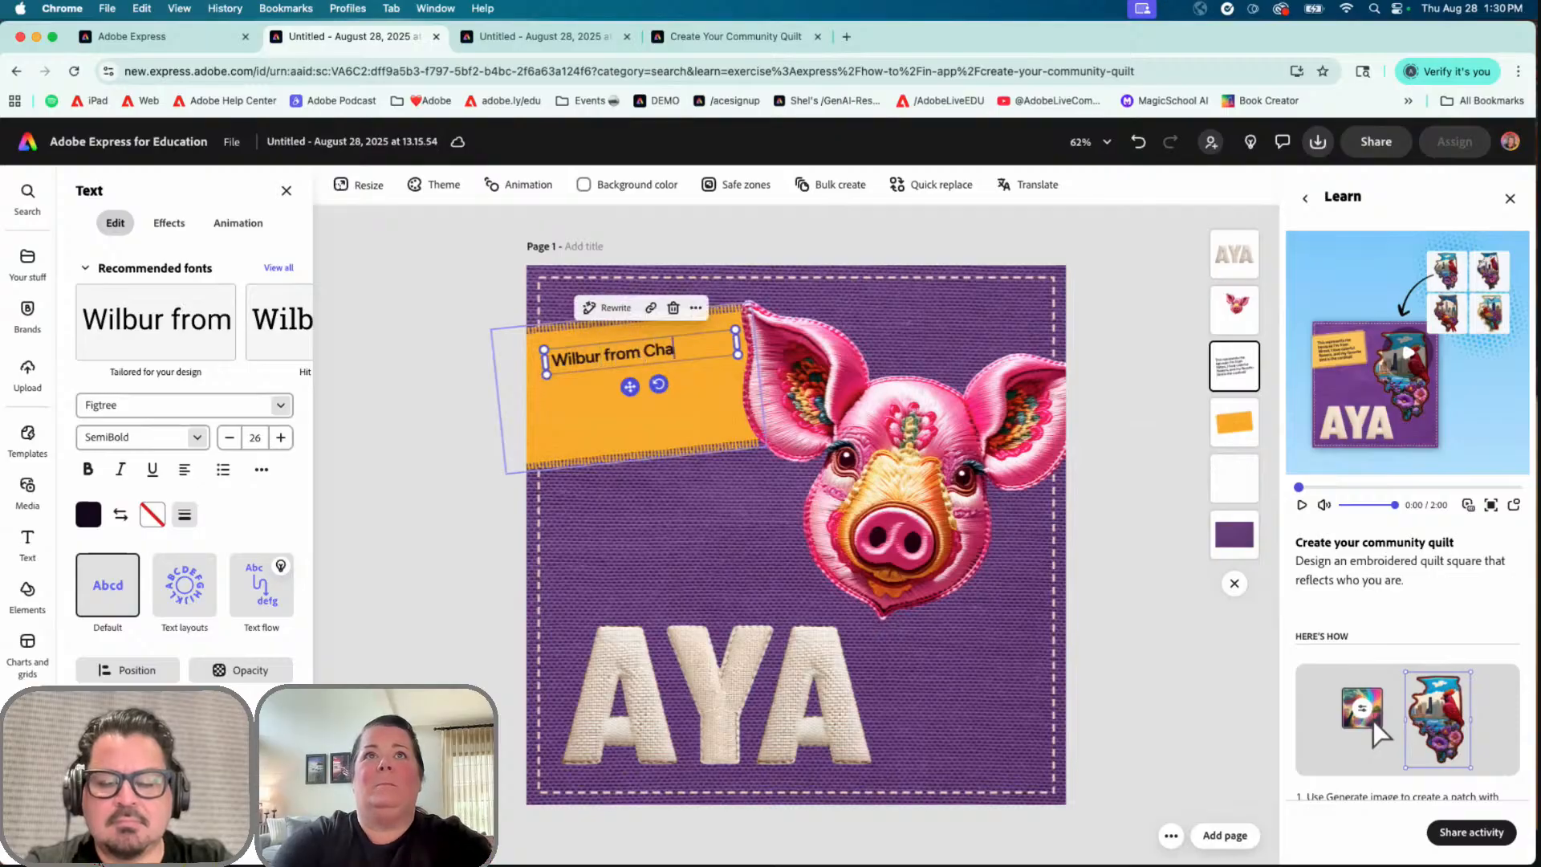
text(rlotte's We)
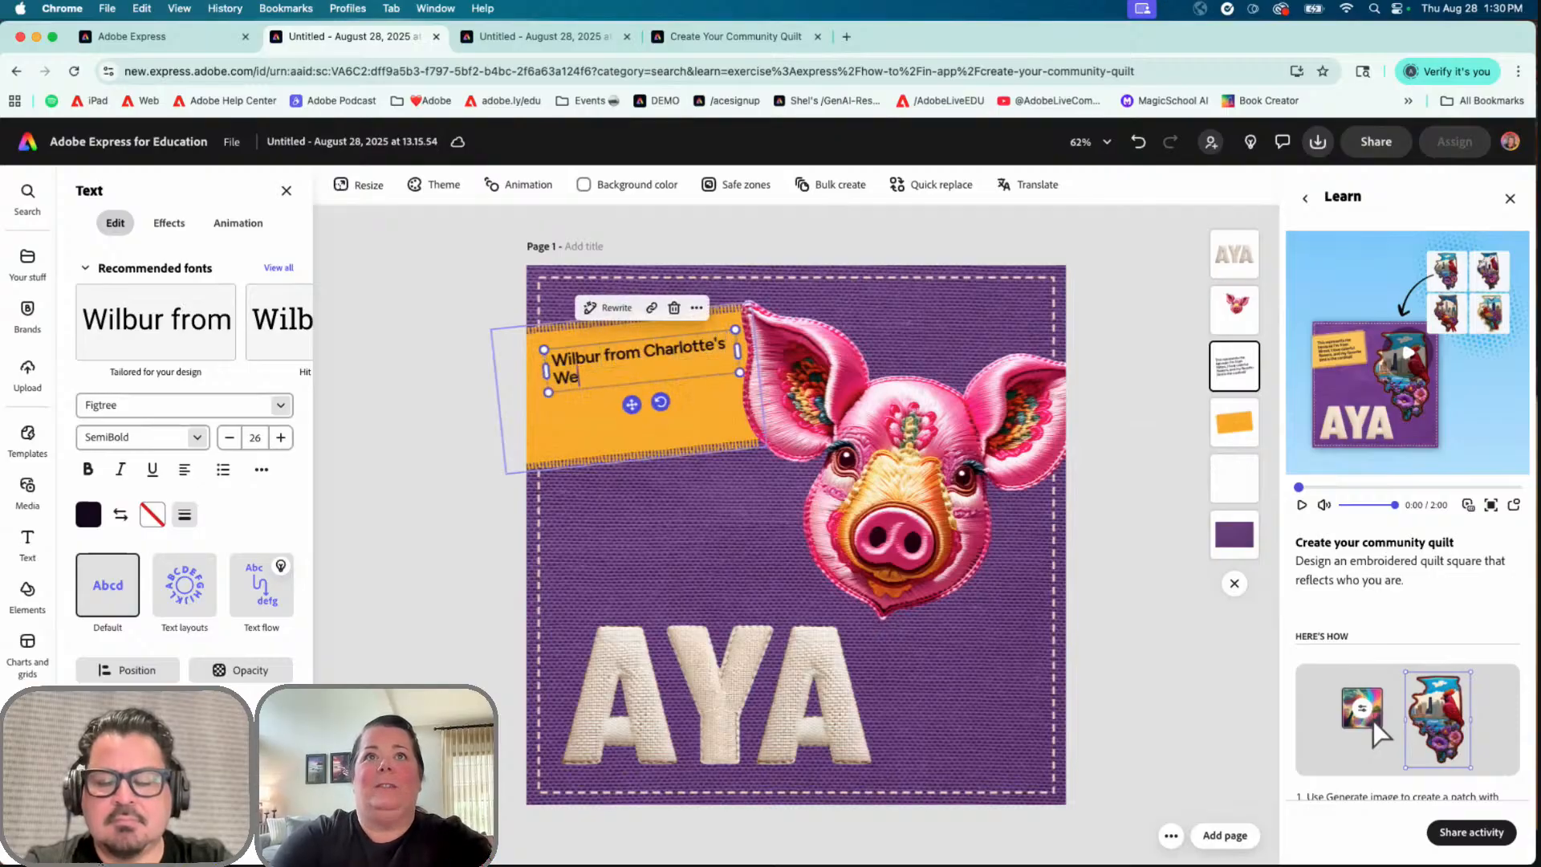
text(b is my favori)
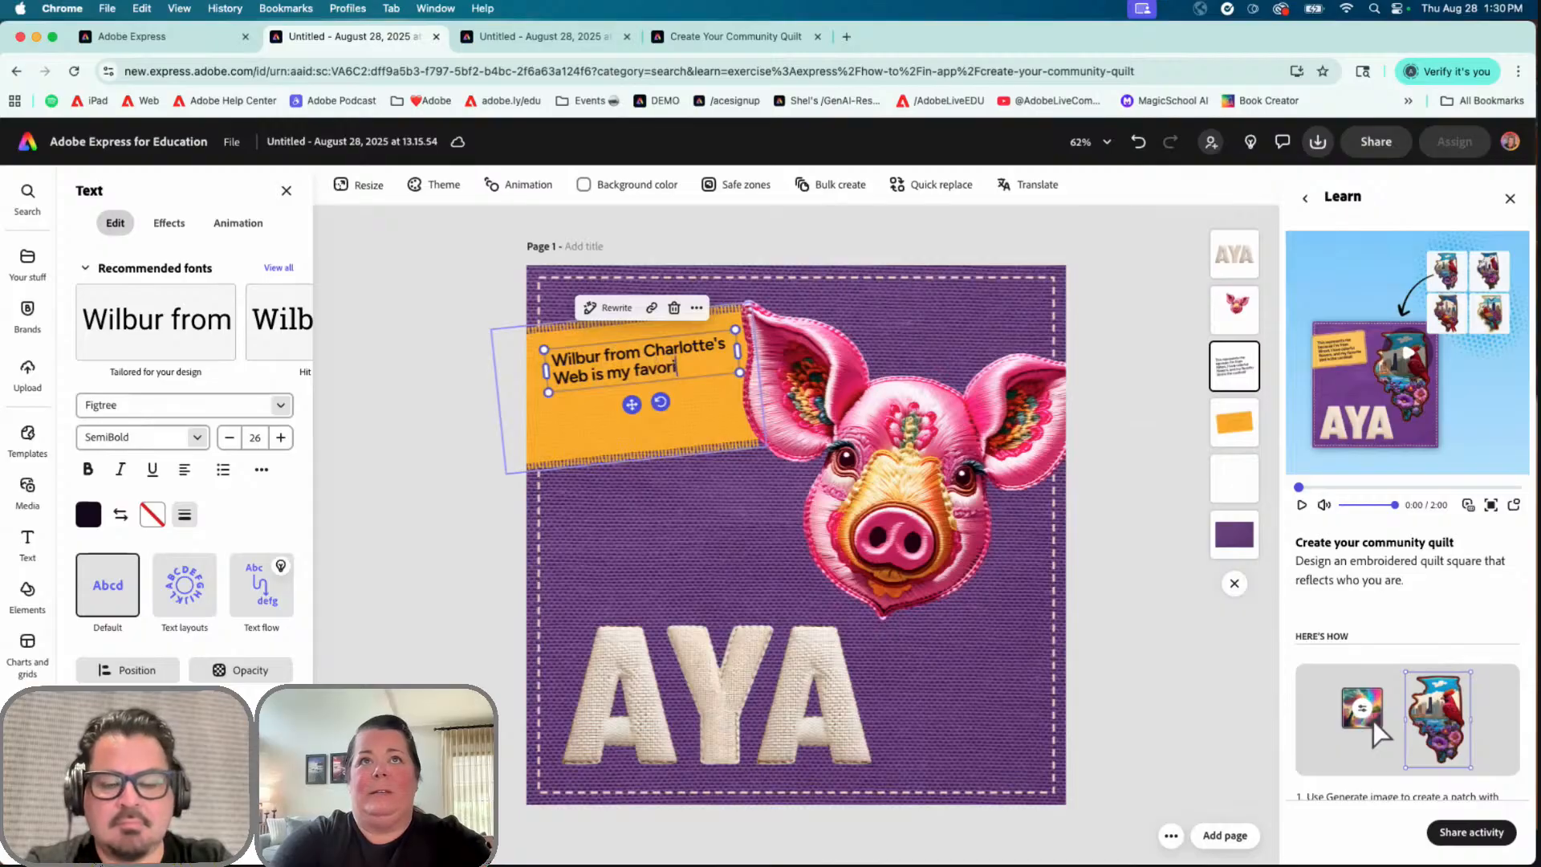
text(te character)
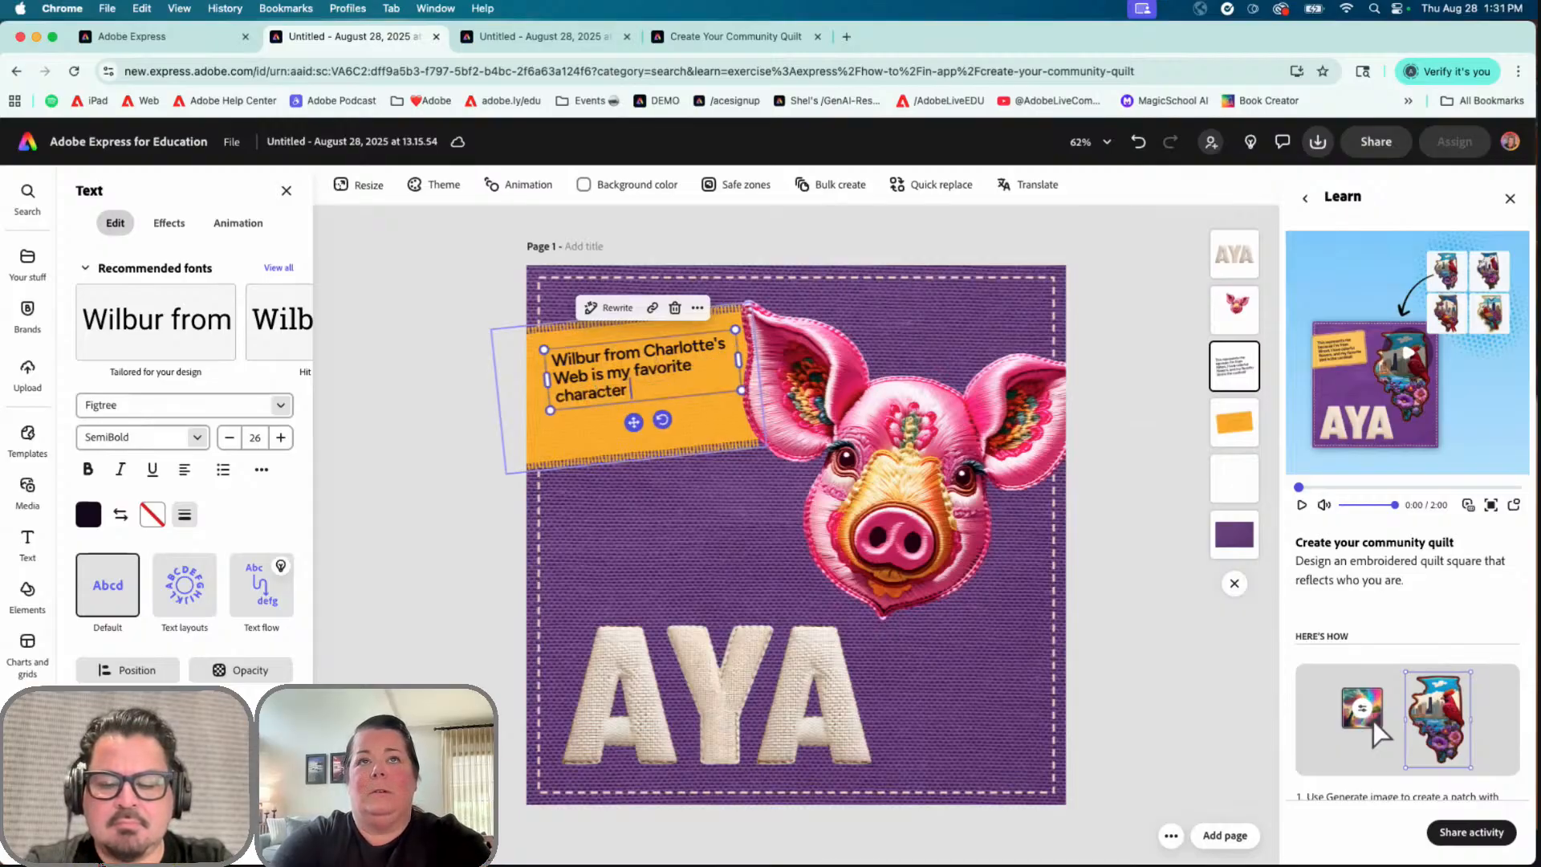
text( beca)
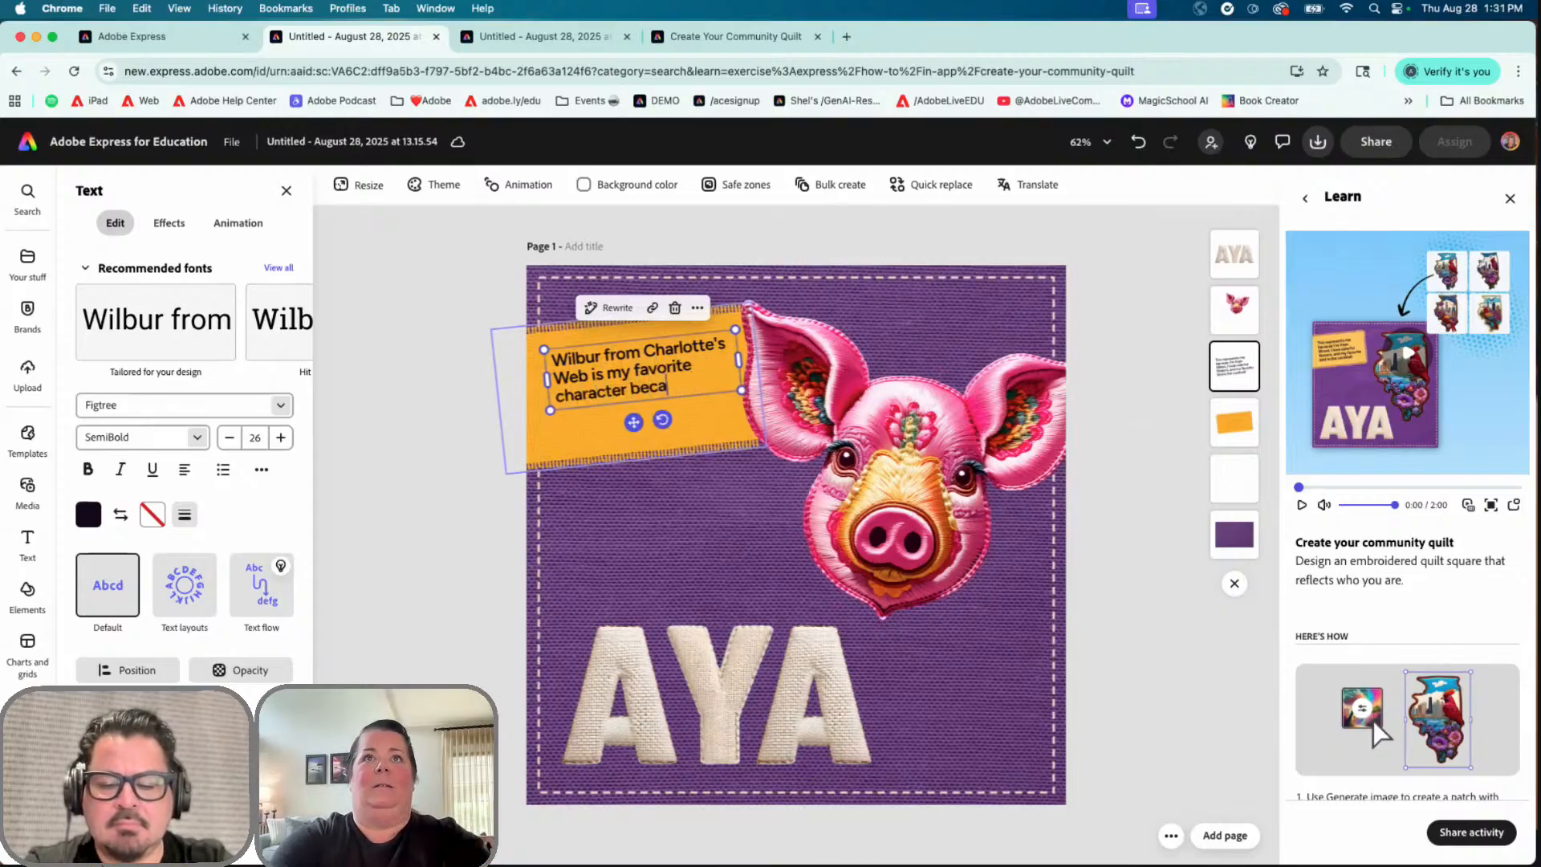
text(use...)
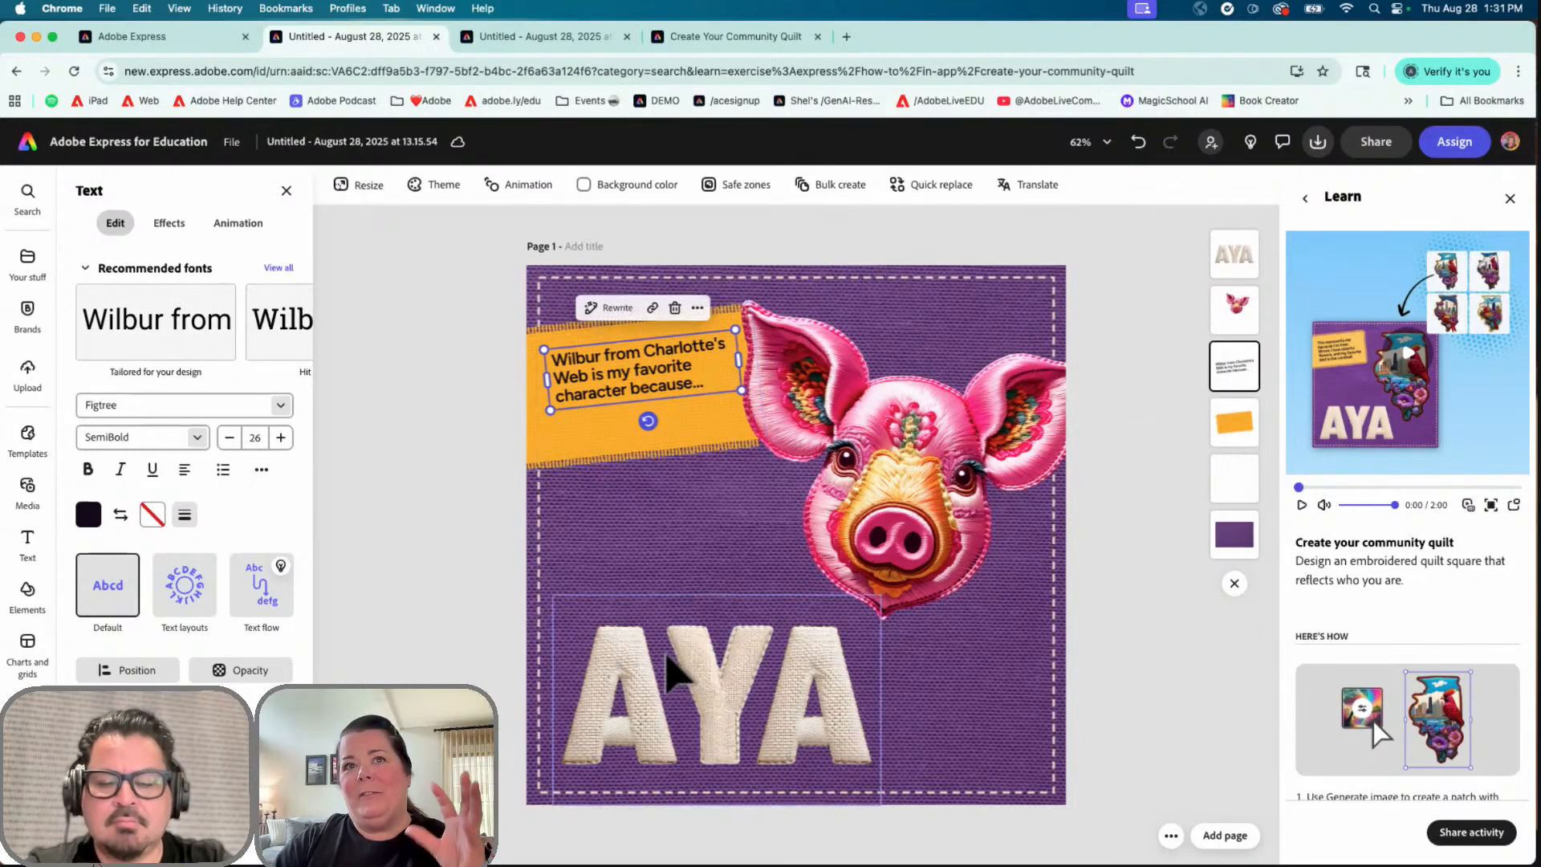
Step: Select the AYA lettering and edit its embroidered patch effect description
click(752, 727)
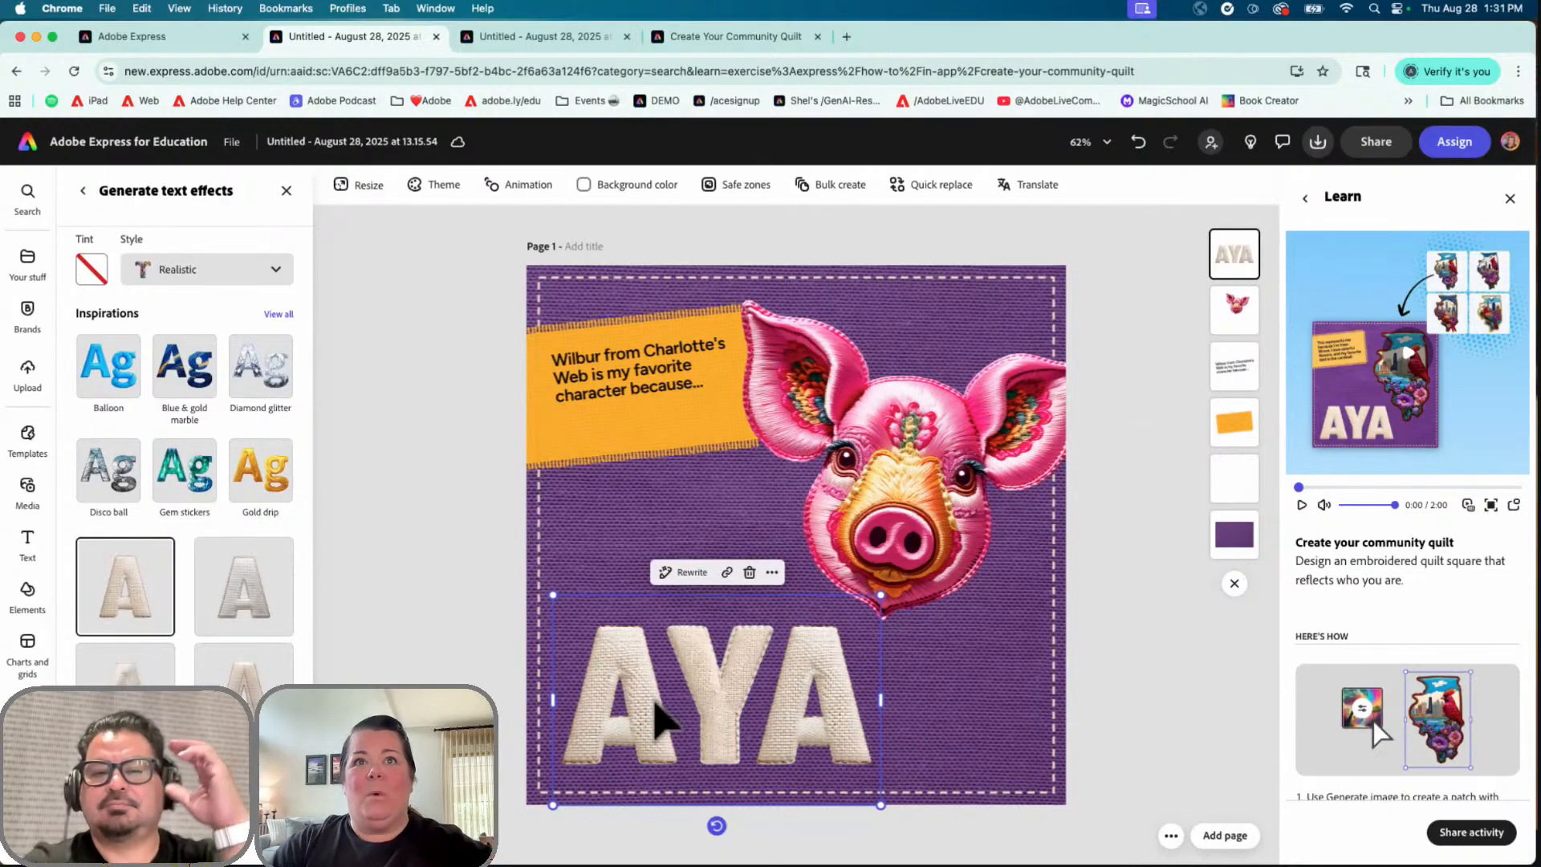
scroll(128, 450, up, 3)
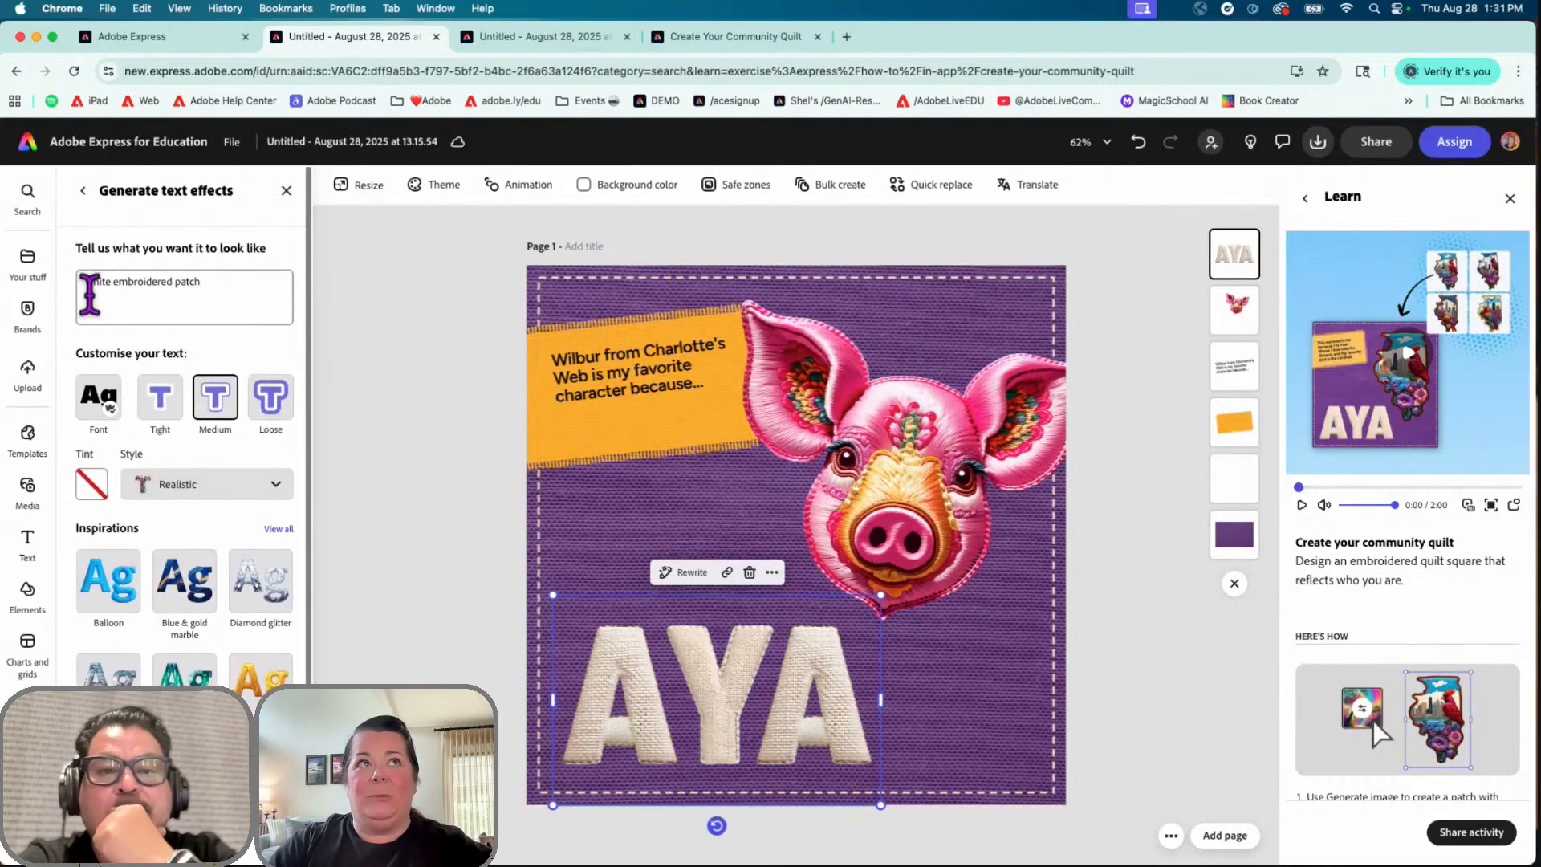
click(164, 301)
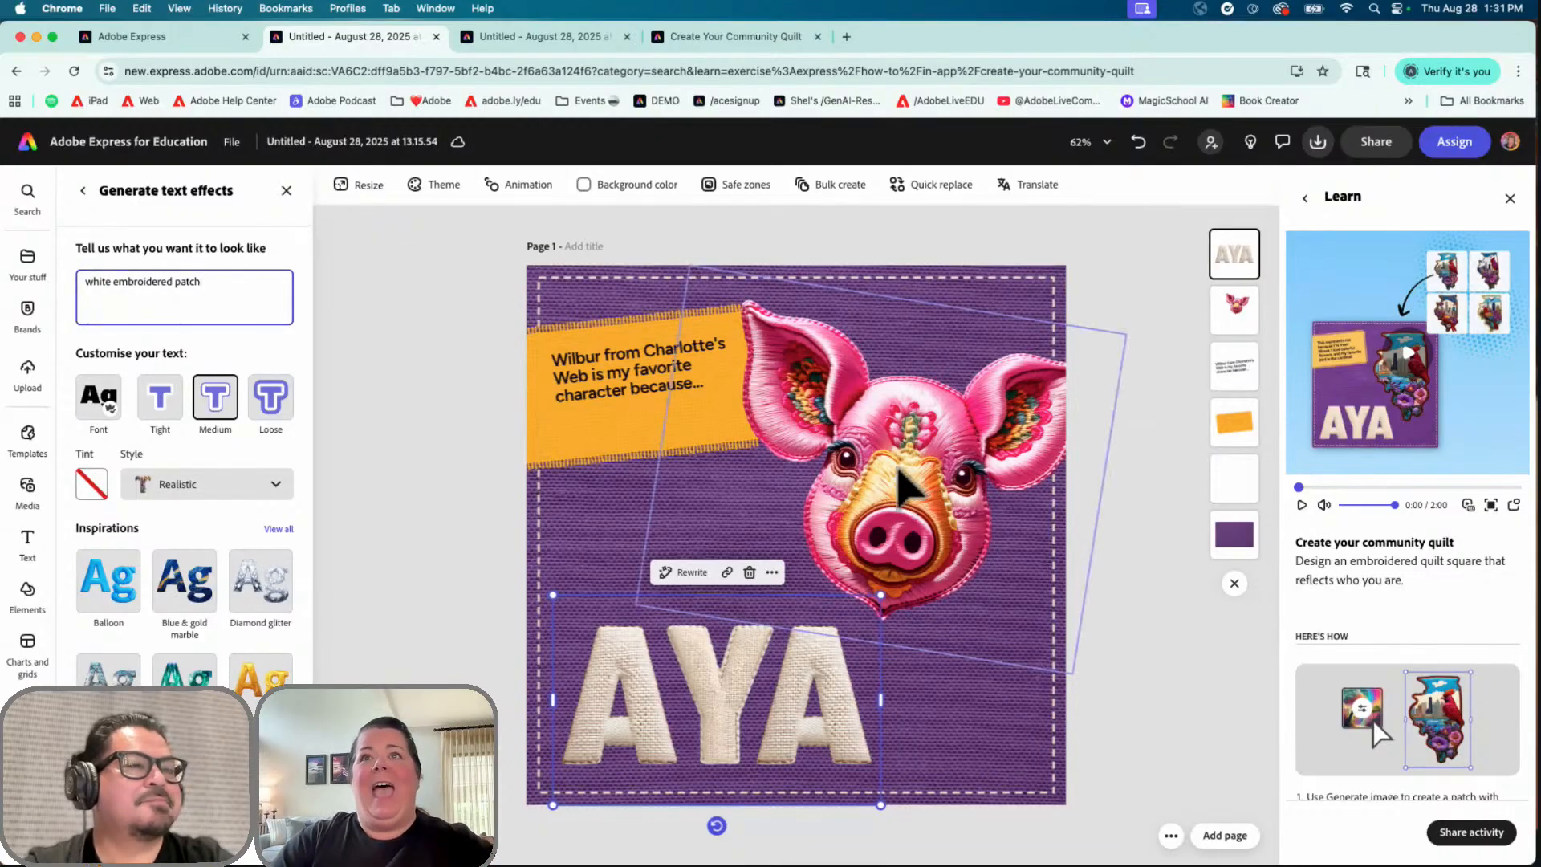
Step: Deselect the lettering to close text effects, then zoom in on the pig patch and back out
click(1135, 592)
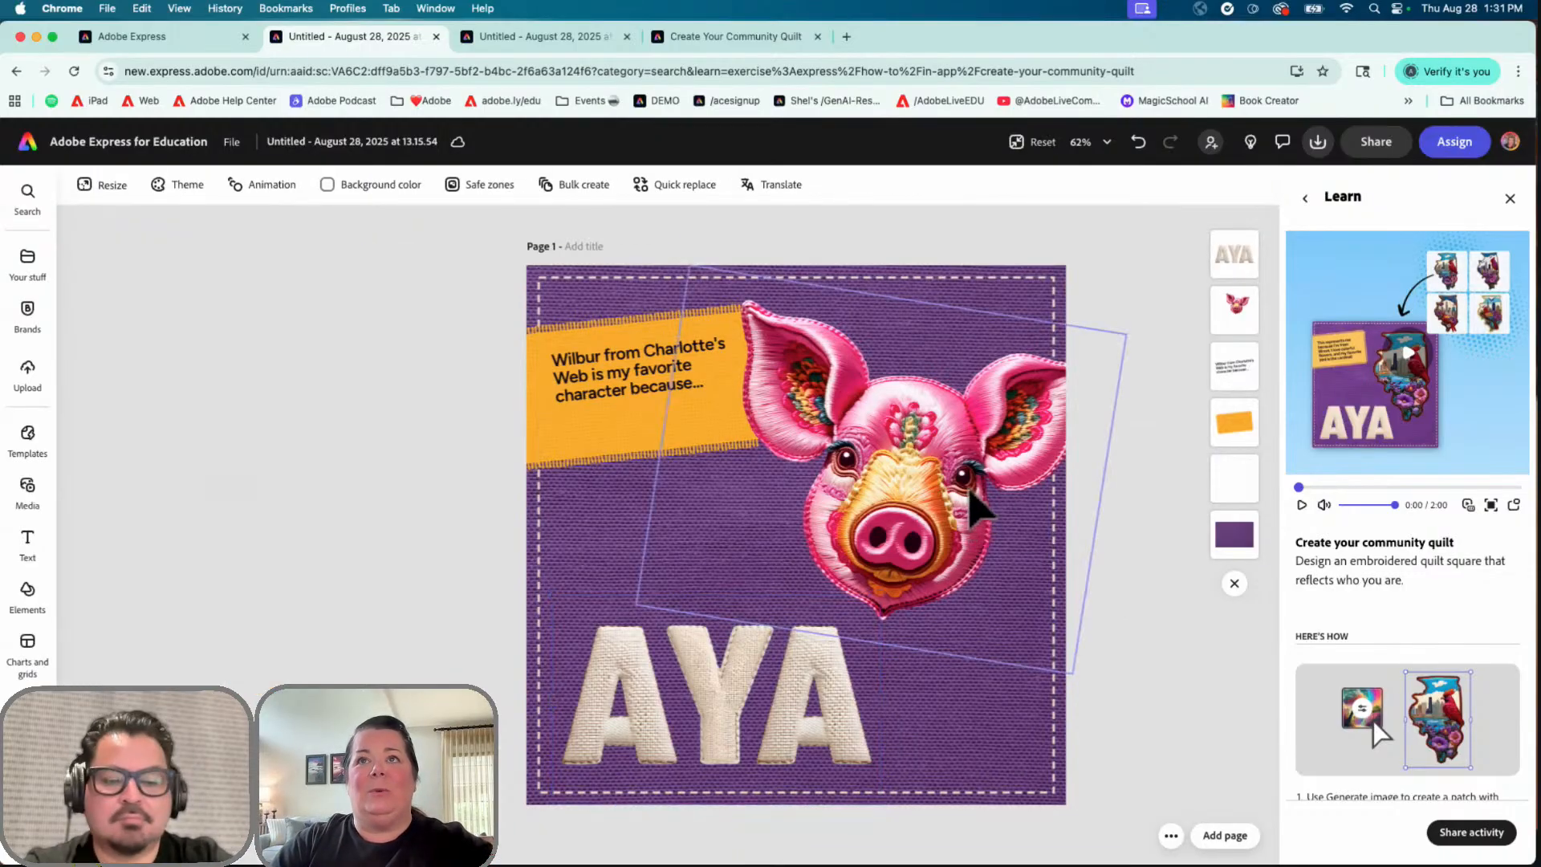
scroll(972, 509, up, 3)
scroll(971, 510, up, 5)
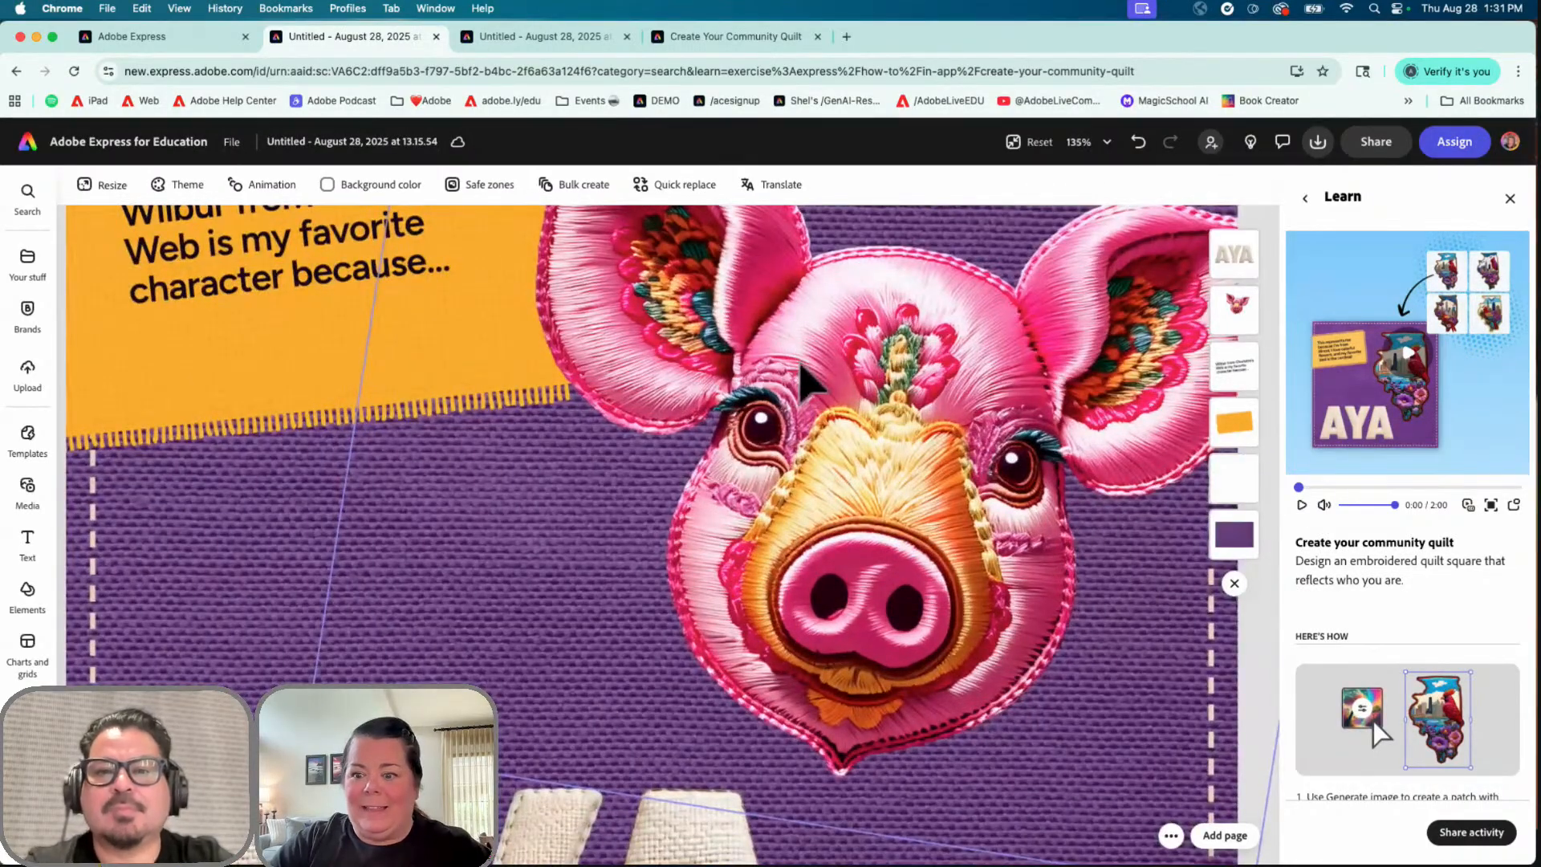
scroll(653, 628, down, 1)
scroll(653, 628, down, 5)
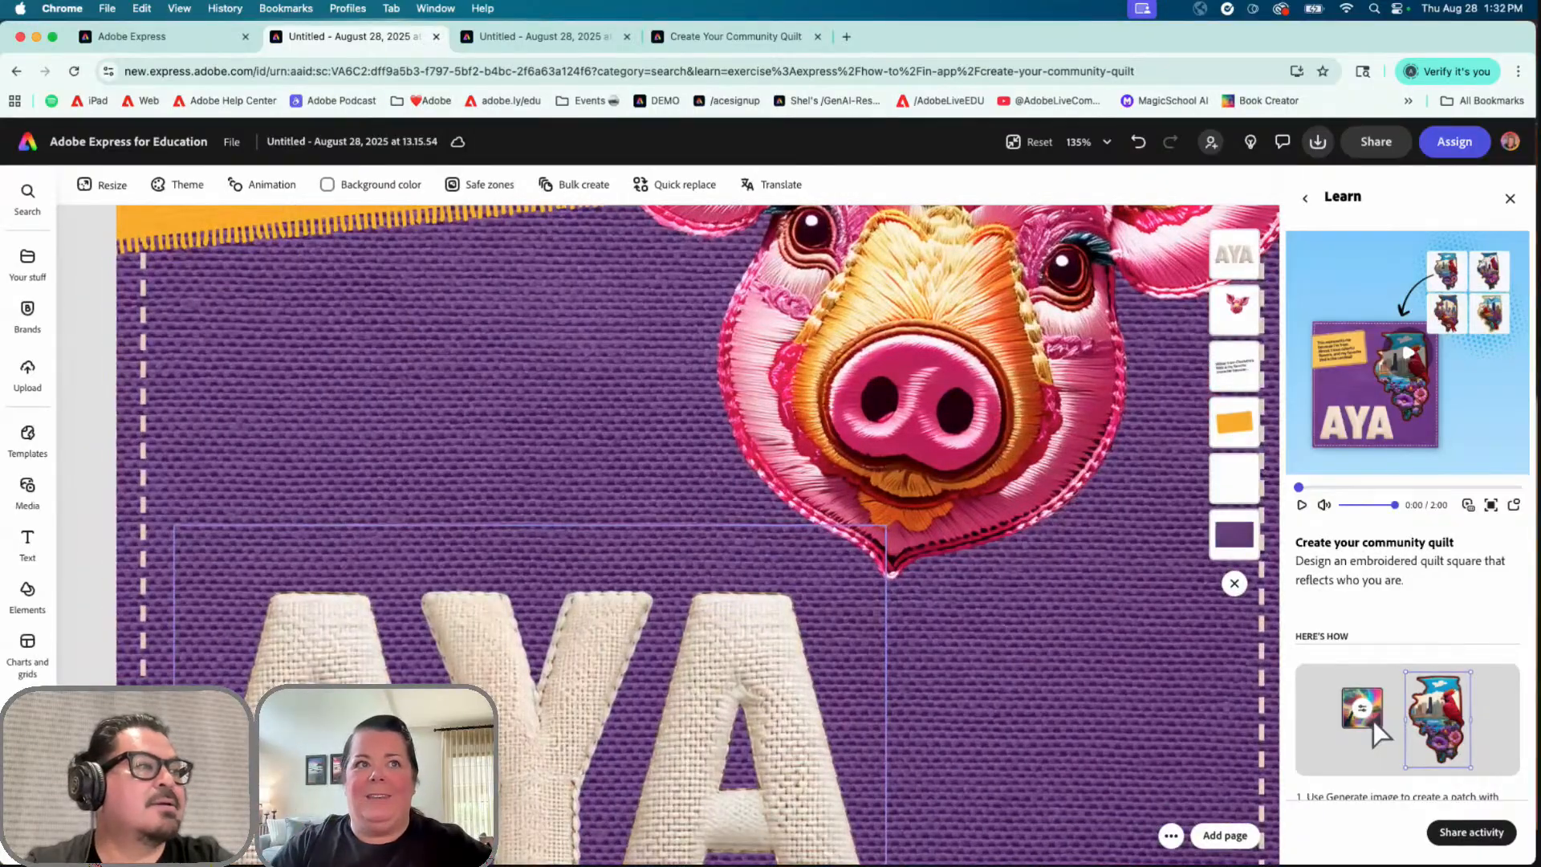
scroll(457, 647, down, 5)
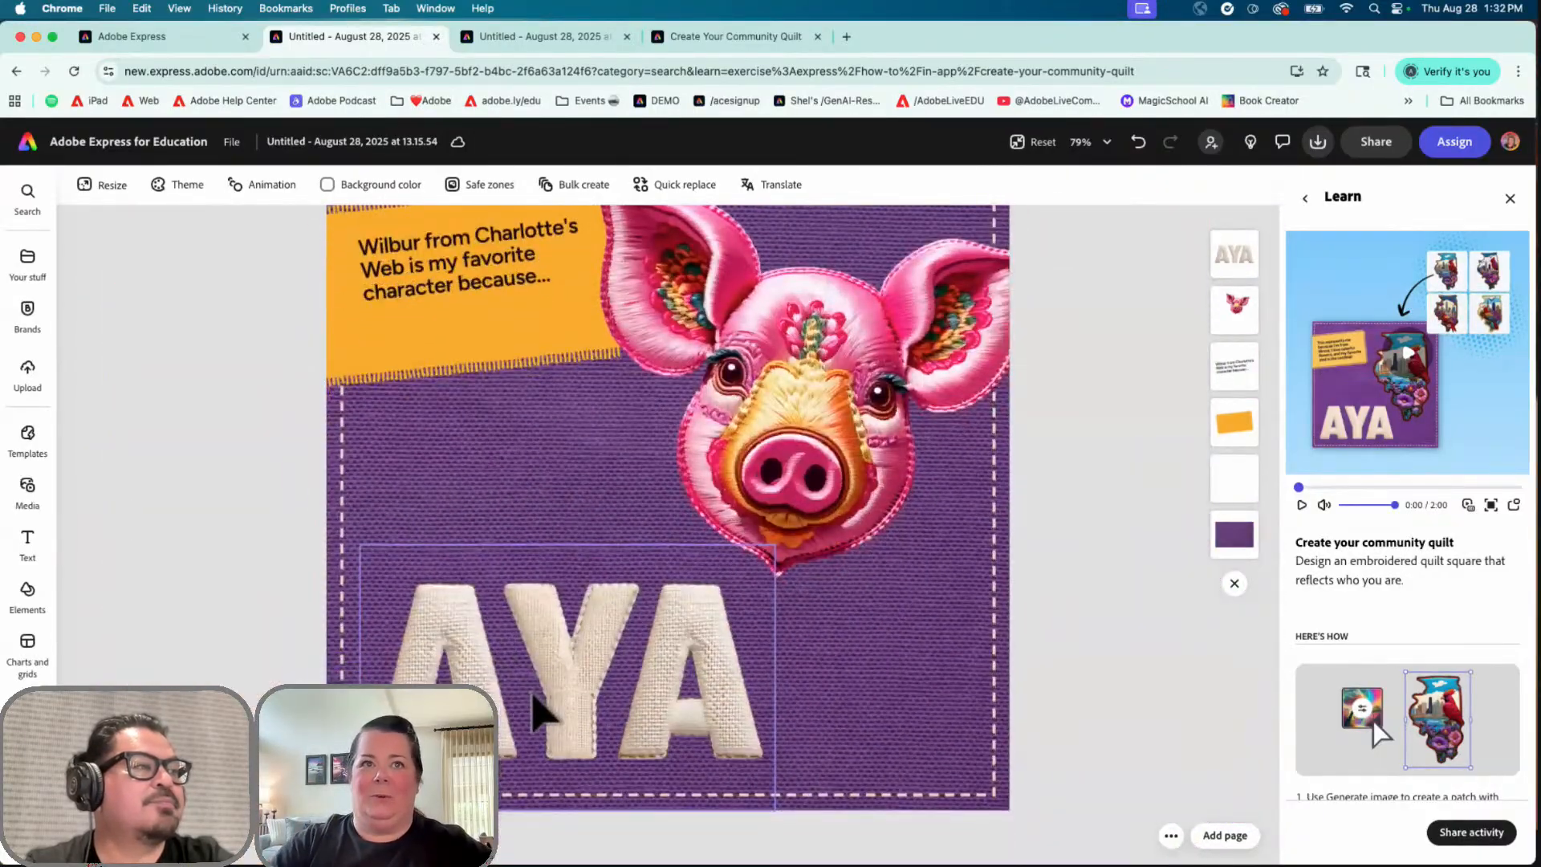
scroll(540, 707, down, 3)
Step: Change the AYA lettering to "Wilbur", widen it onto one line, and move it up onto the square
click(669, 700)
double_click(667, 688)
text(Wilbur)
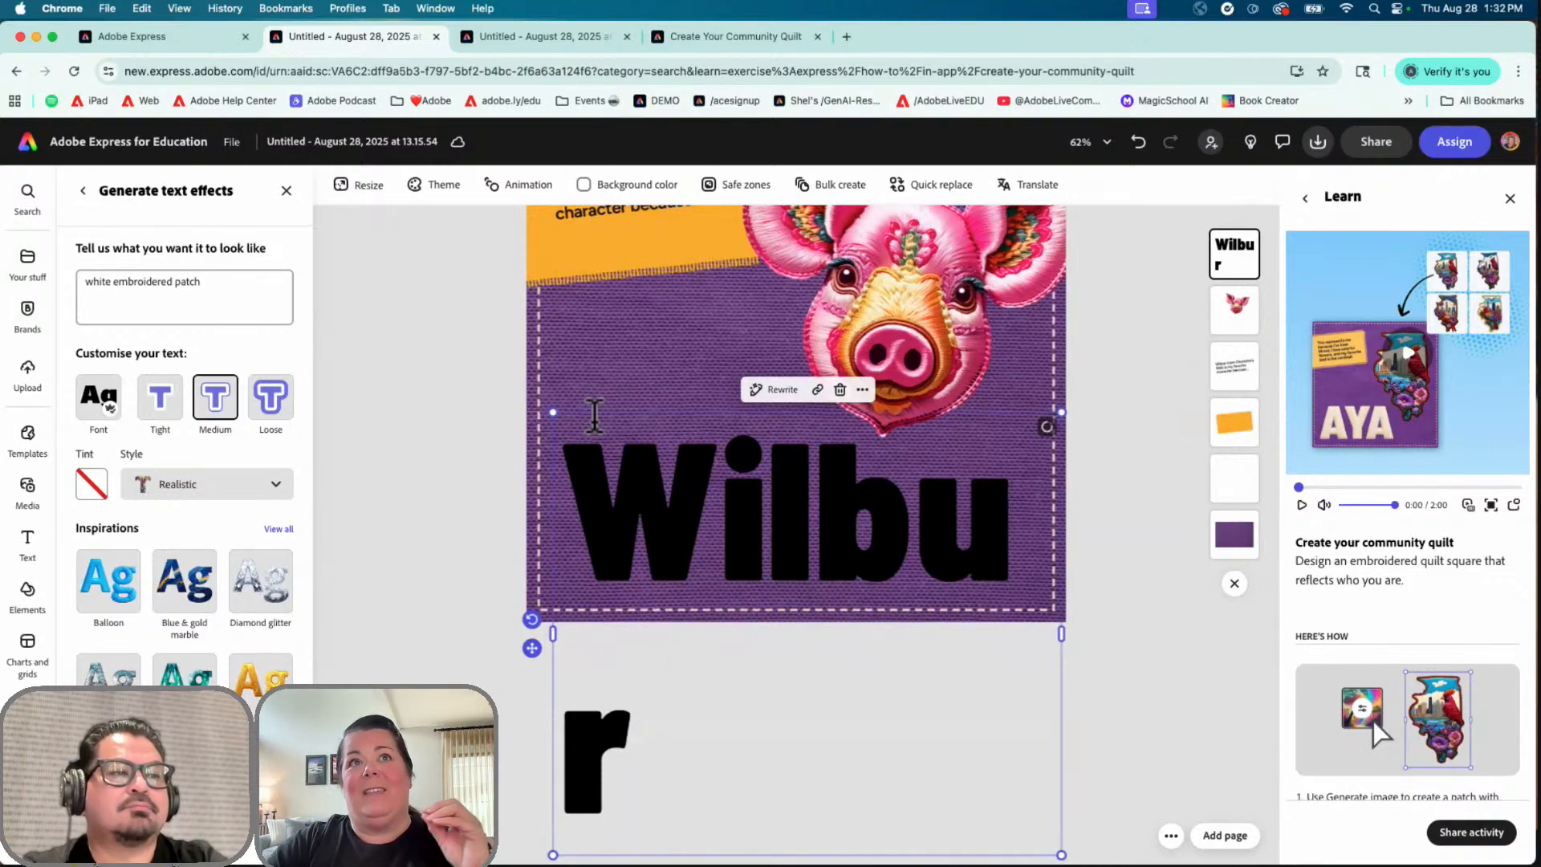
drag(555, 415, 646, 495)
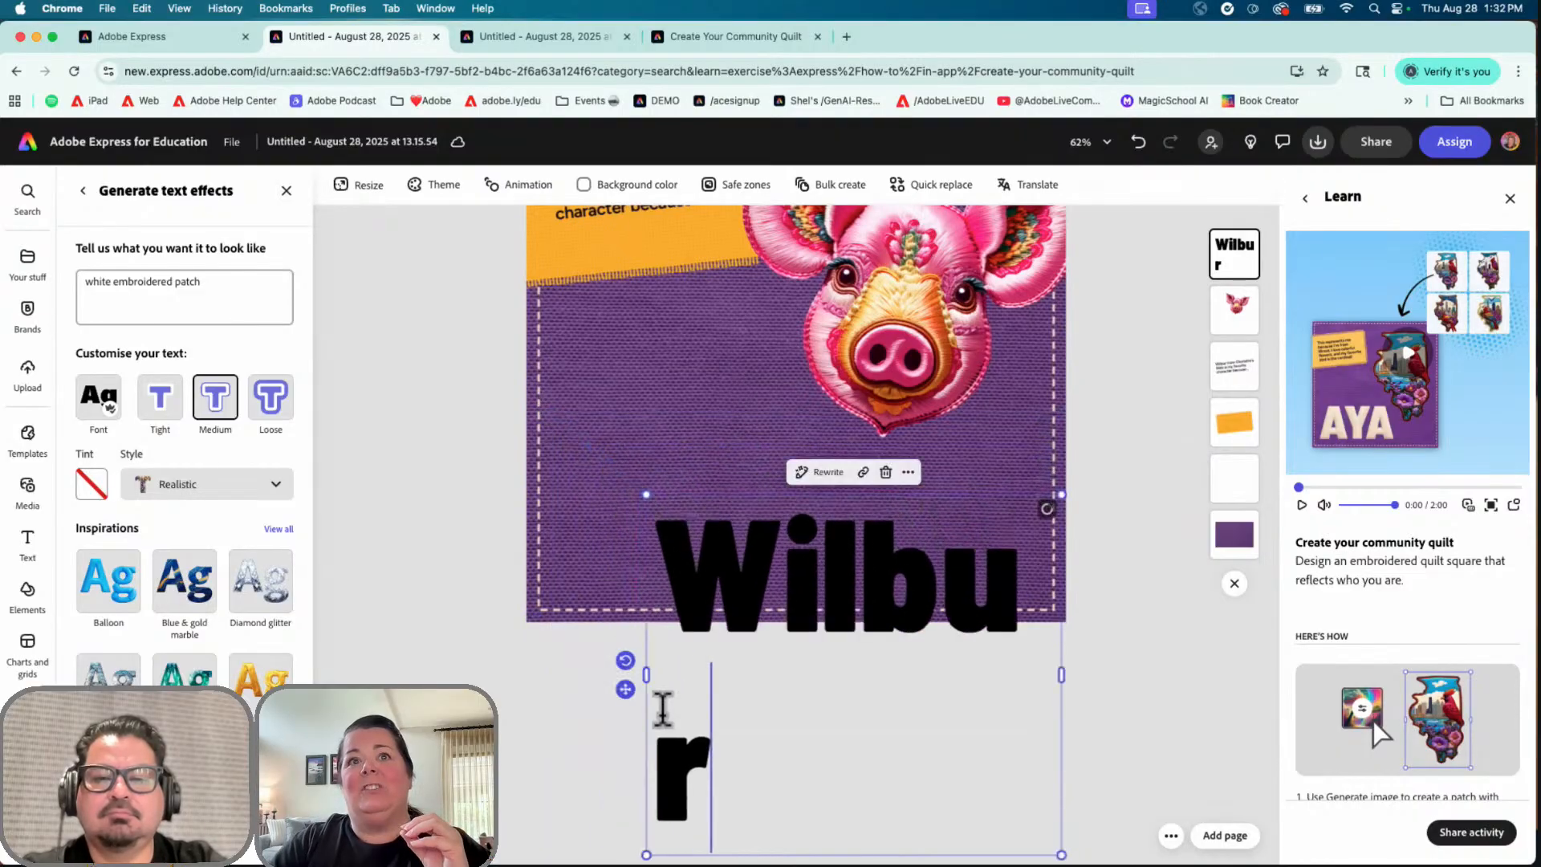
drag(647, 676, 557, 681)
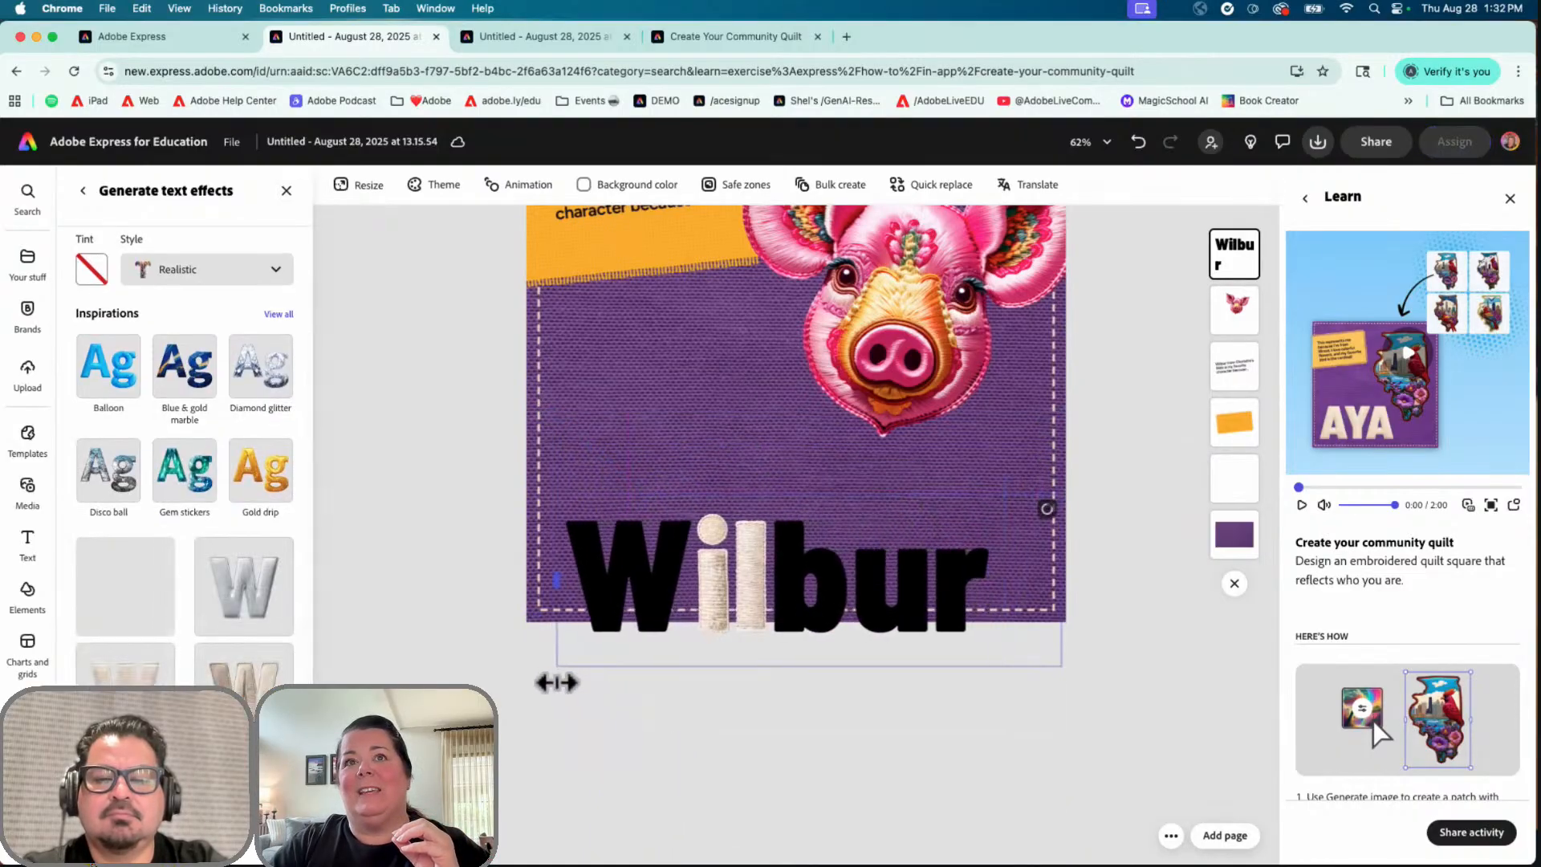
drag(793, 689, 794, 635)
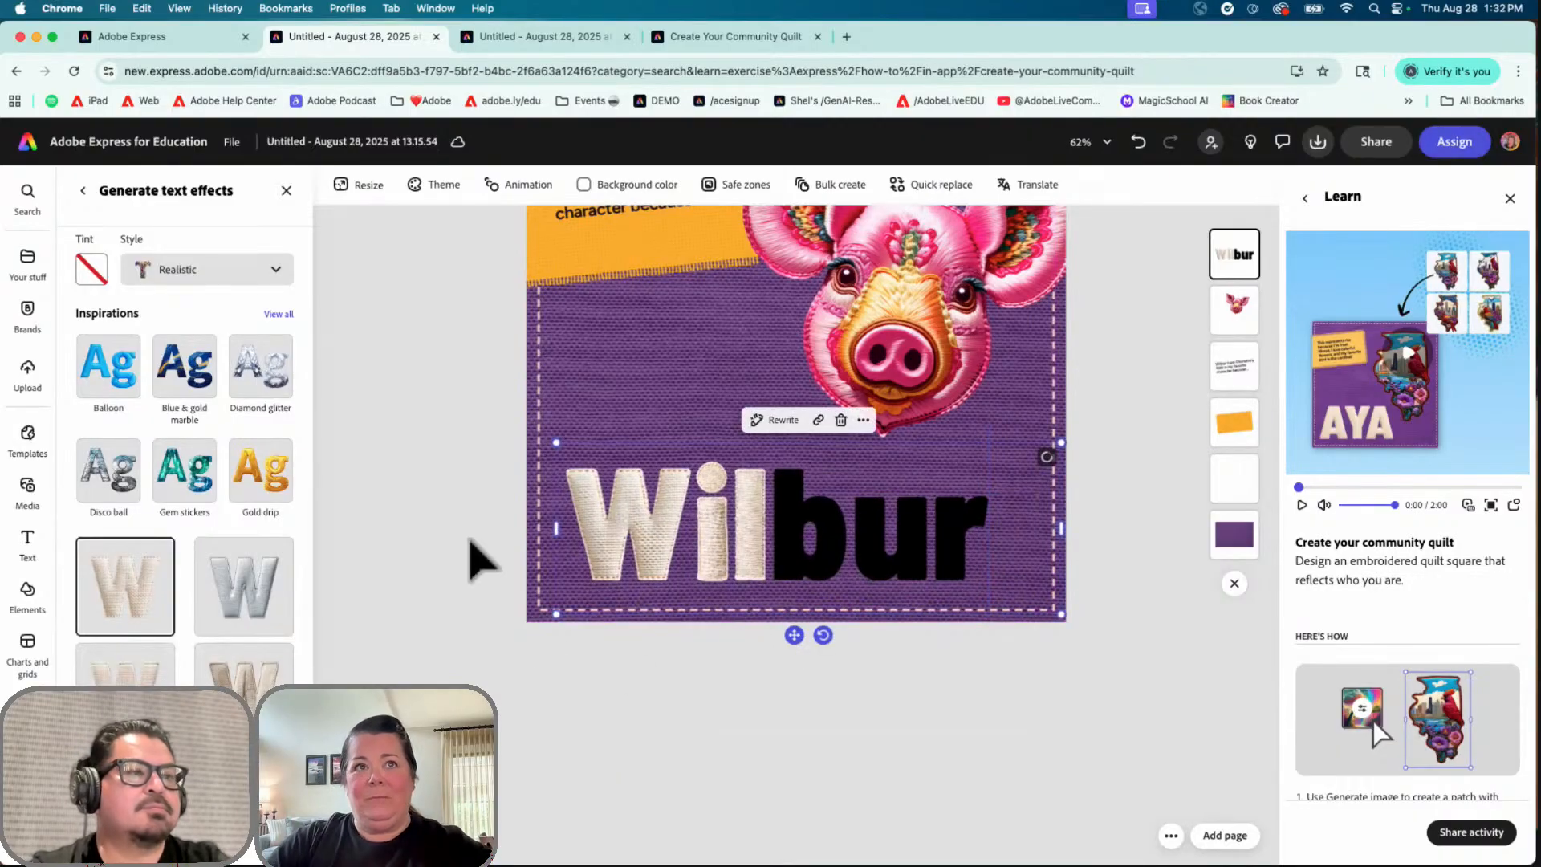
scroll(464, 567, up, 4)
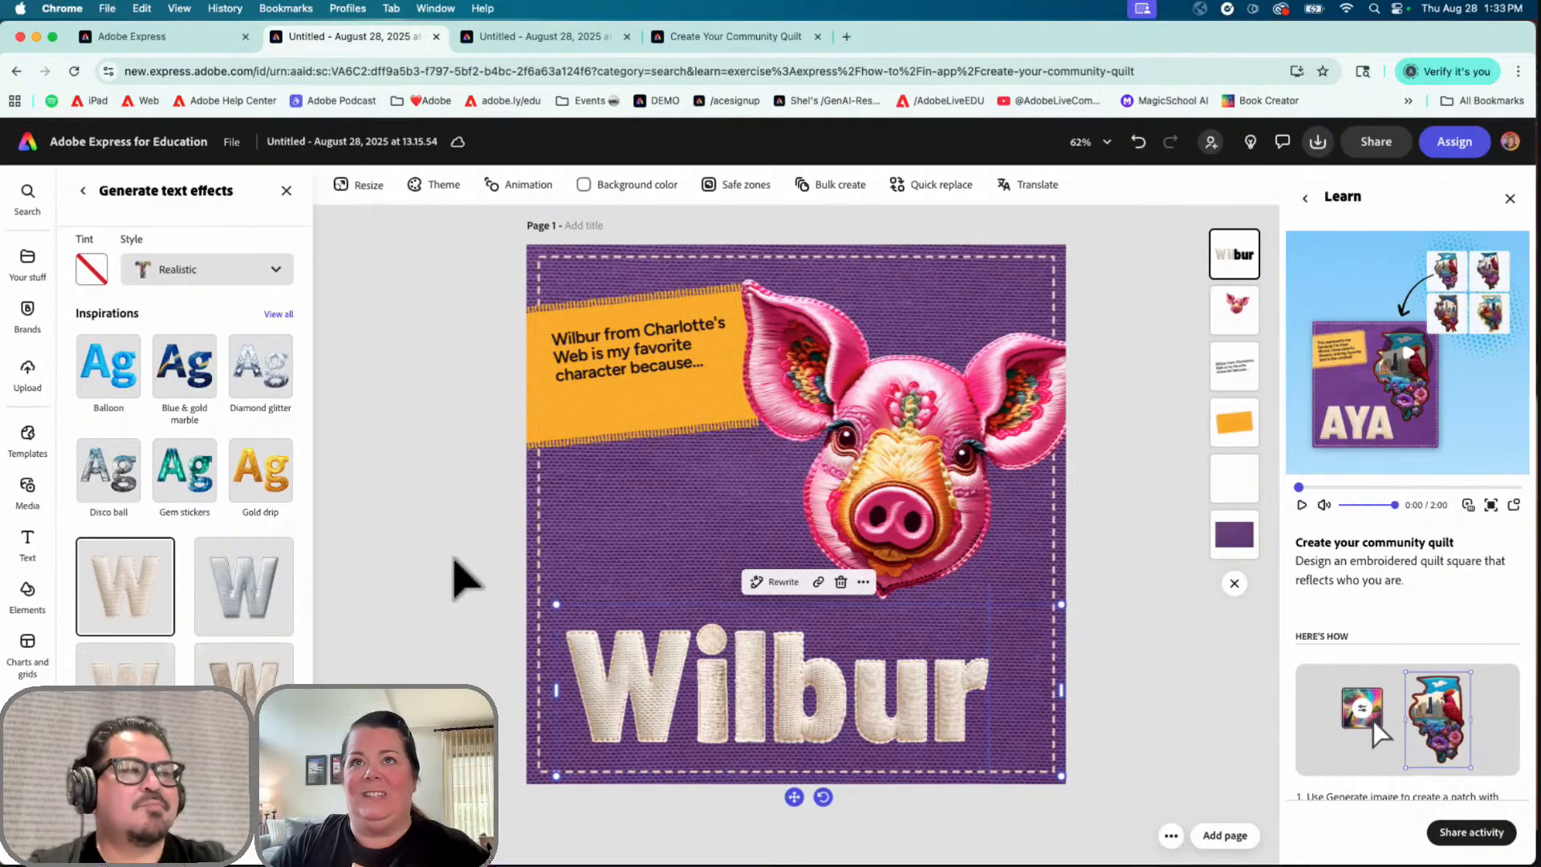
Step: Apply a blue Duotone effect to the purple fabric background, then bring up the Media panel
click(531, 258)
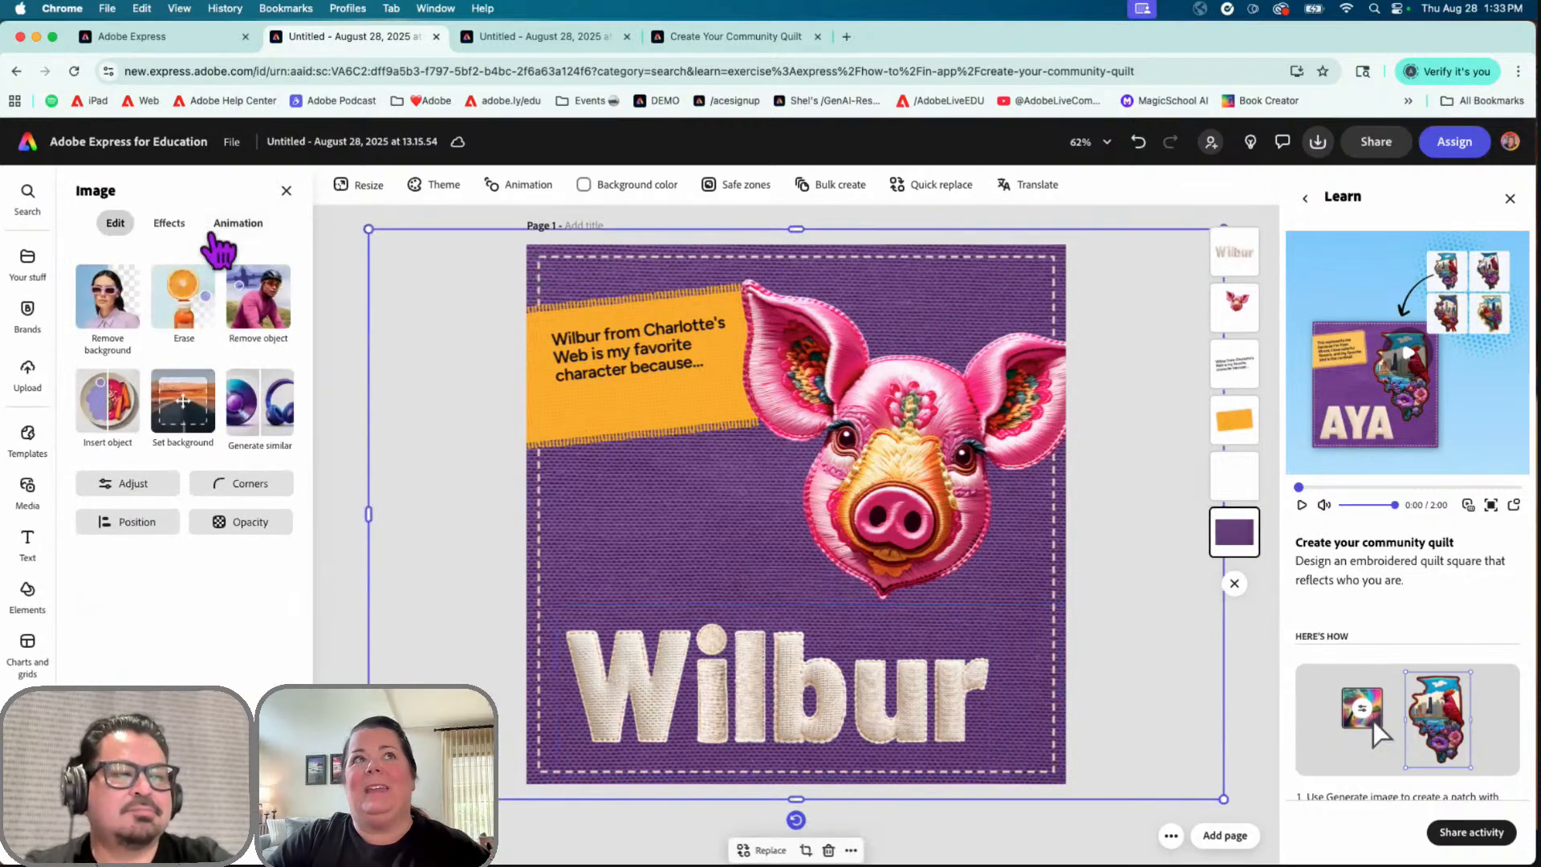
click(169, 224)
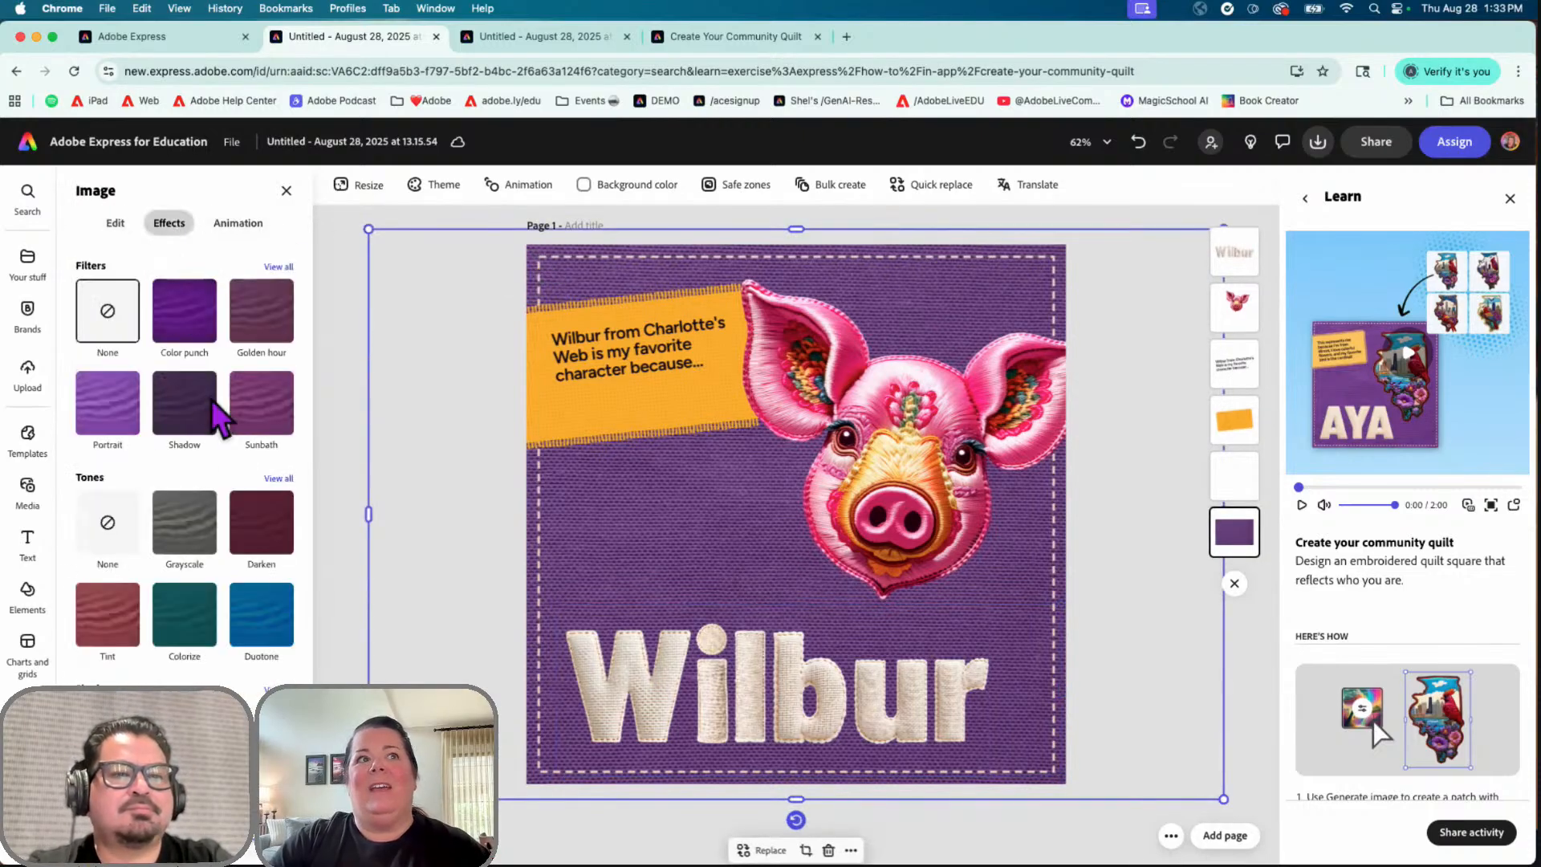
click(260, 622)
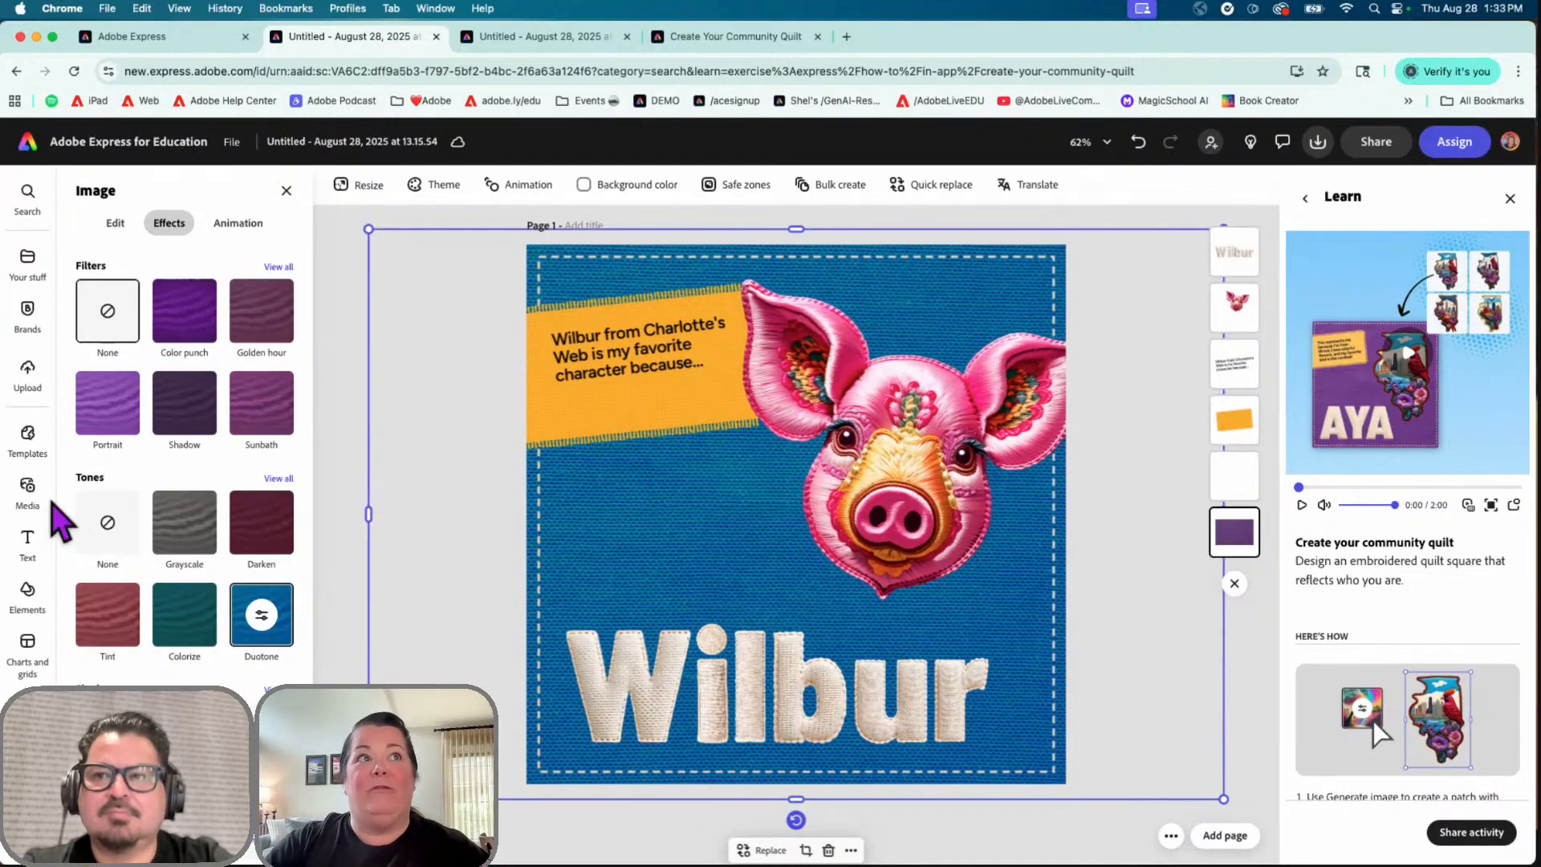
click(27, 491)
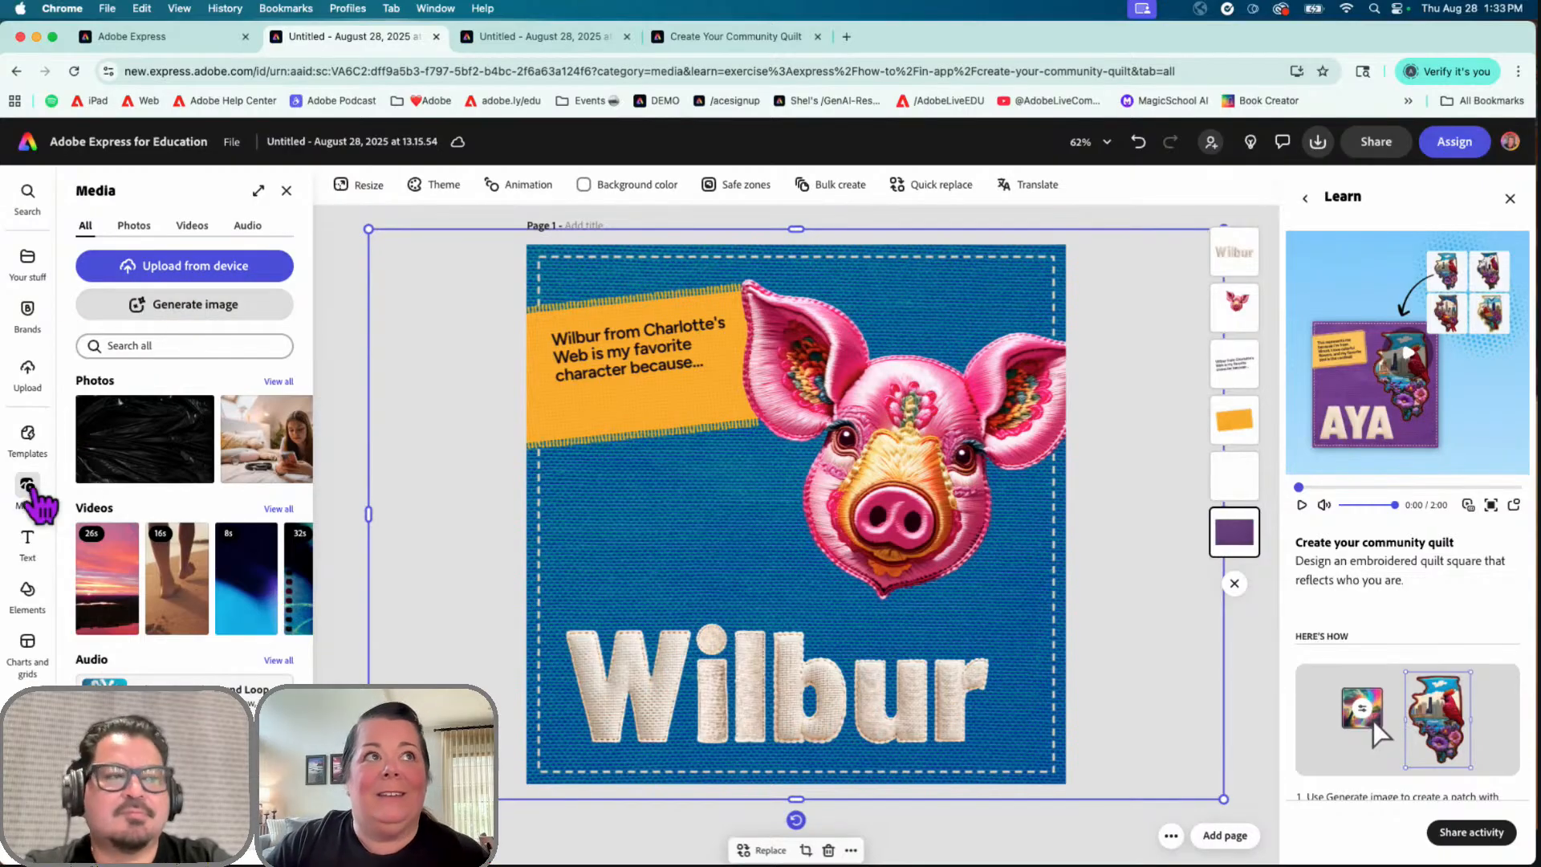
Step: Browse the Media Videos tab, then switch to the Create Your Community Quilt example document
click(193, 229)
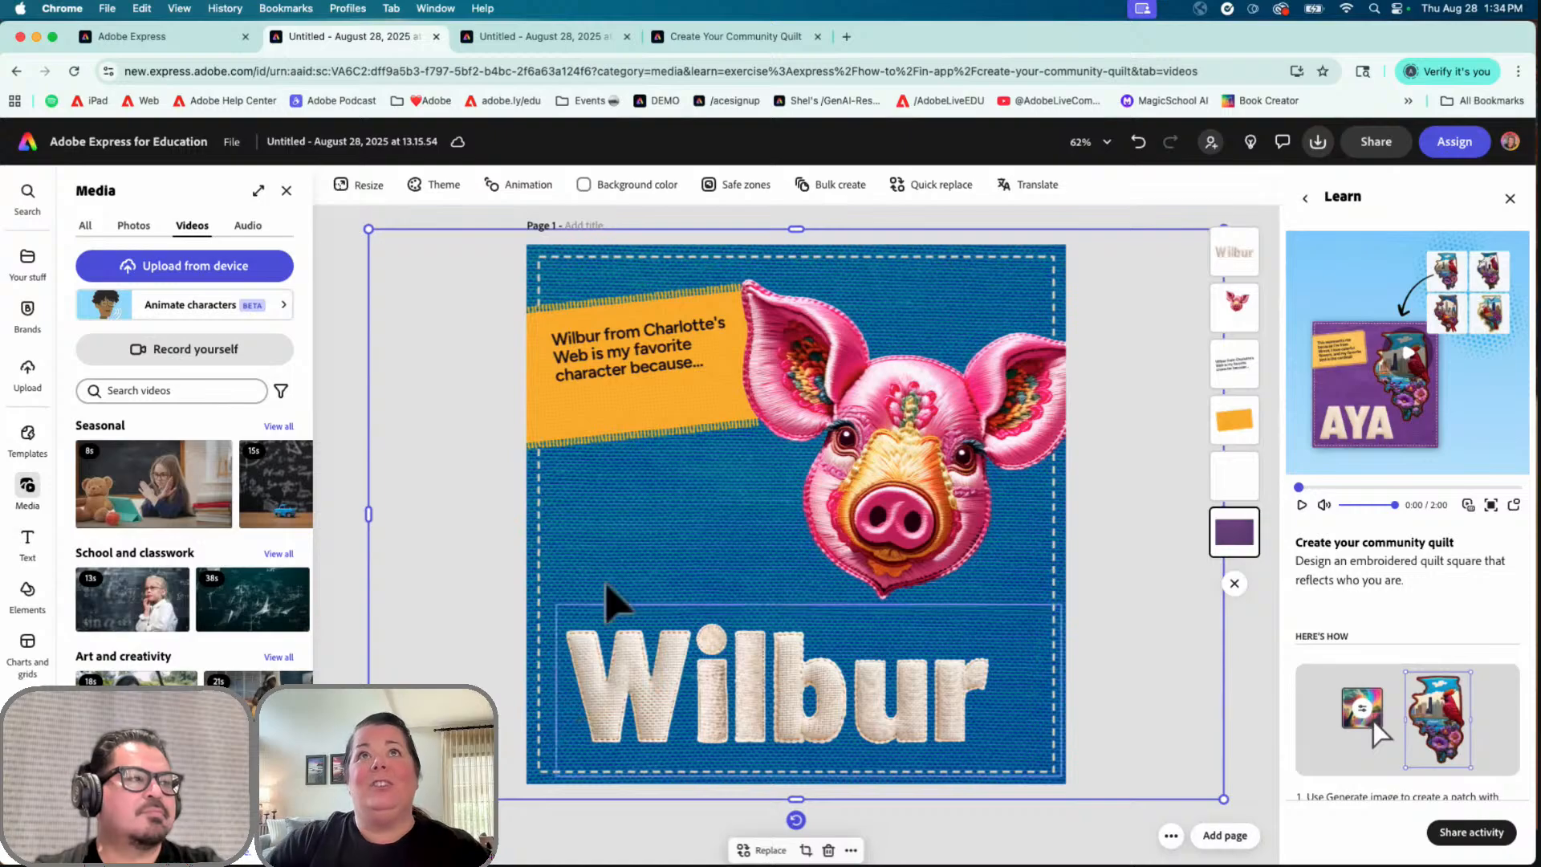
click(717, 40)
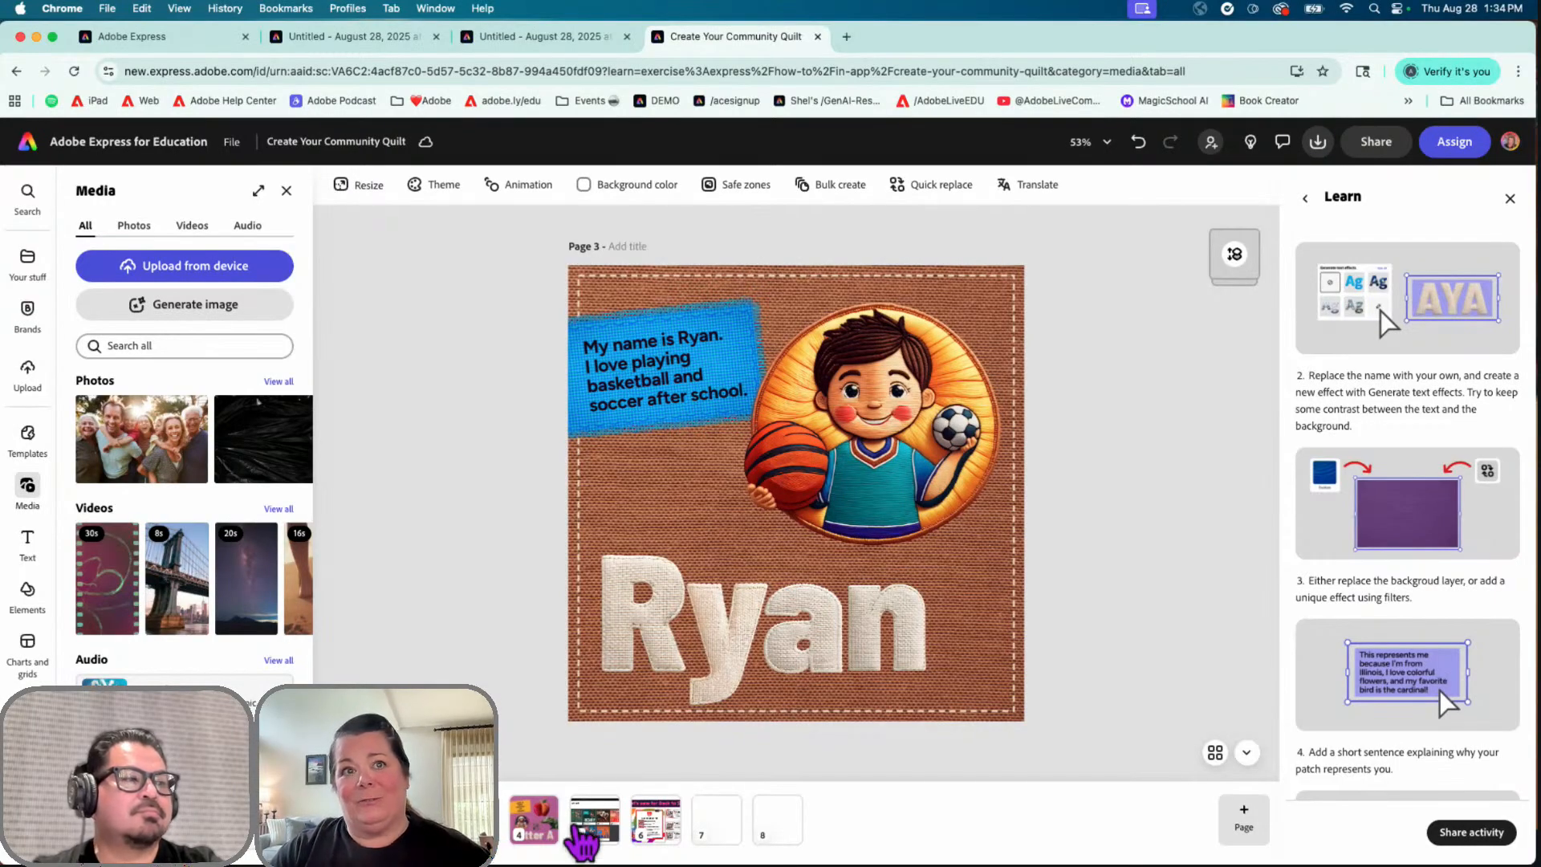
Step: View the example's page 5 quilt gallery, then return to the Adobe Express home page
click(591, 829)
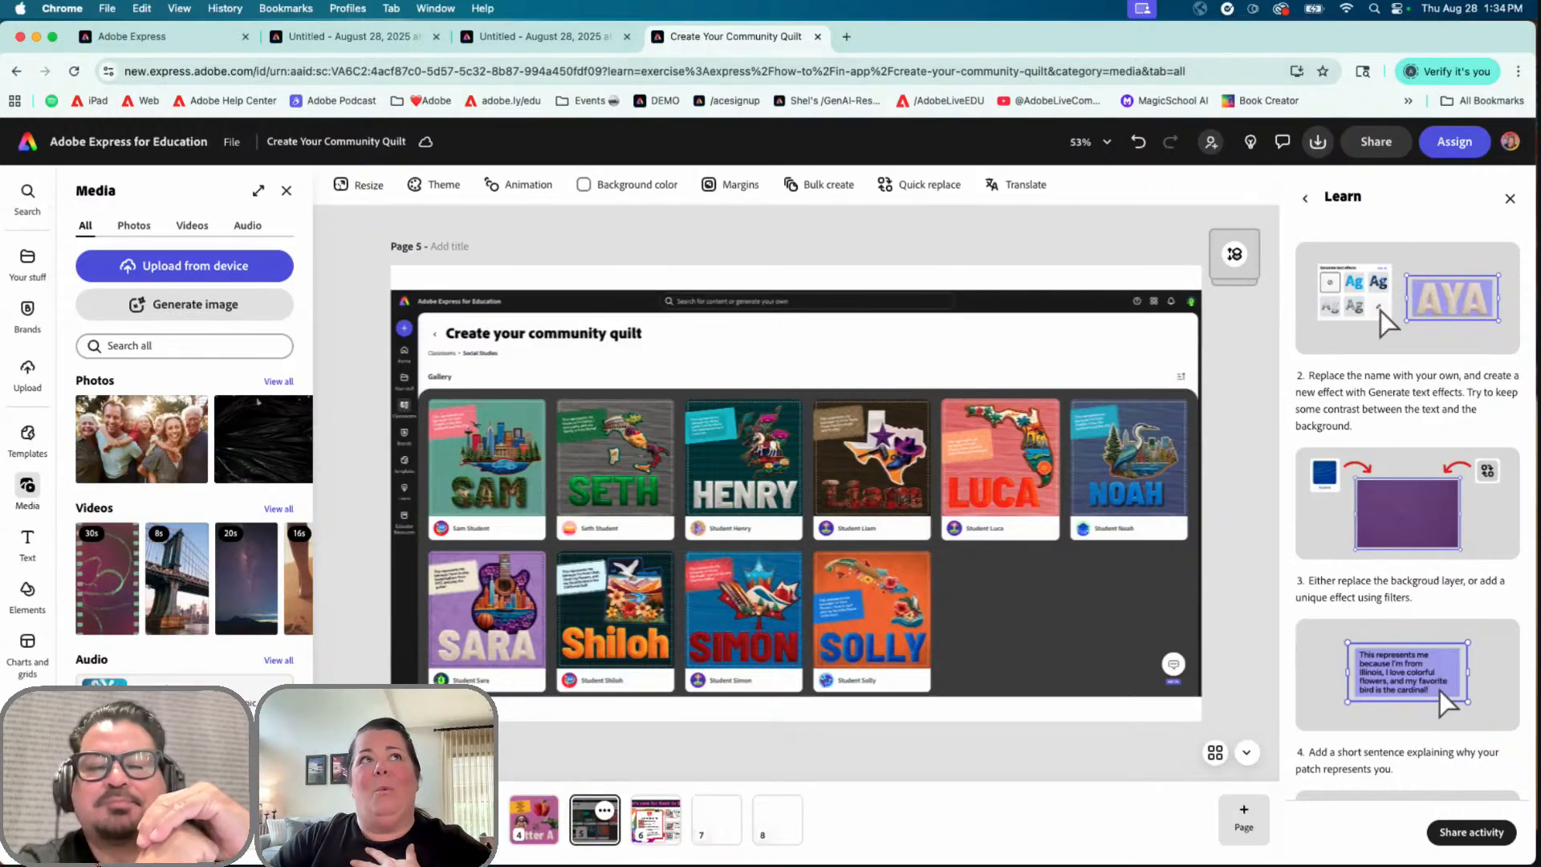
click(29, 143)
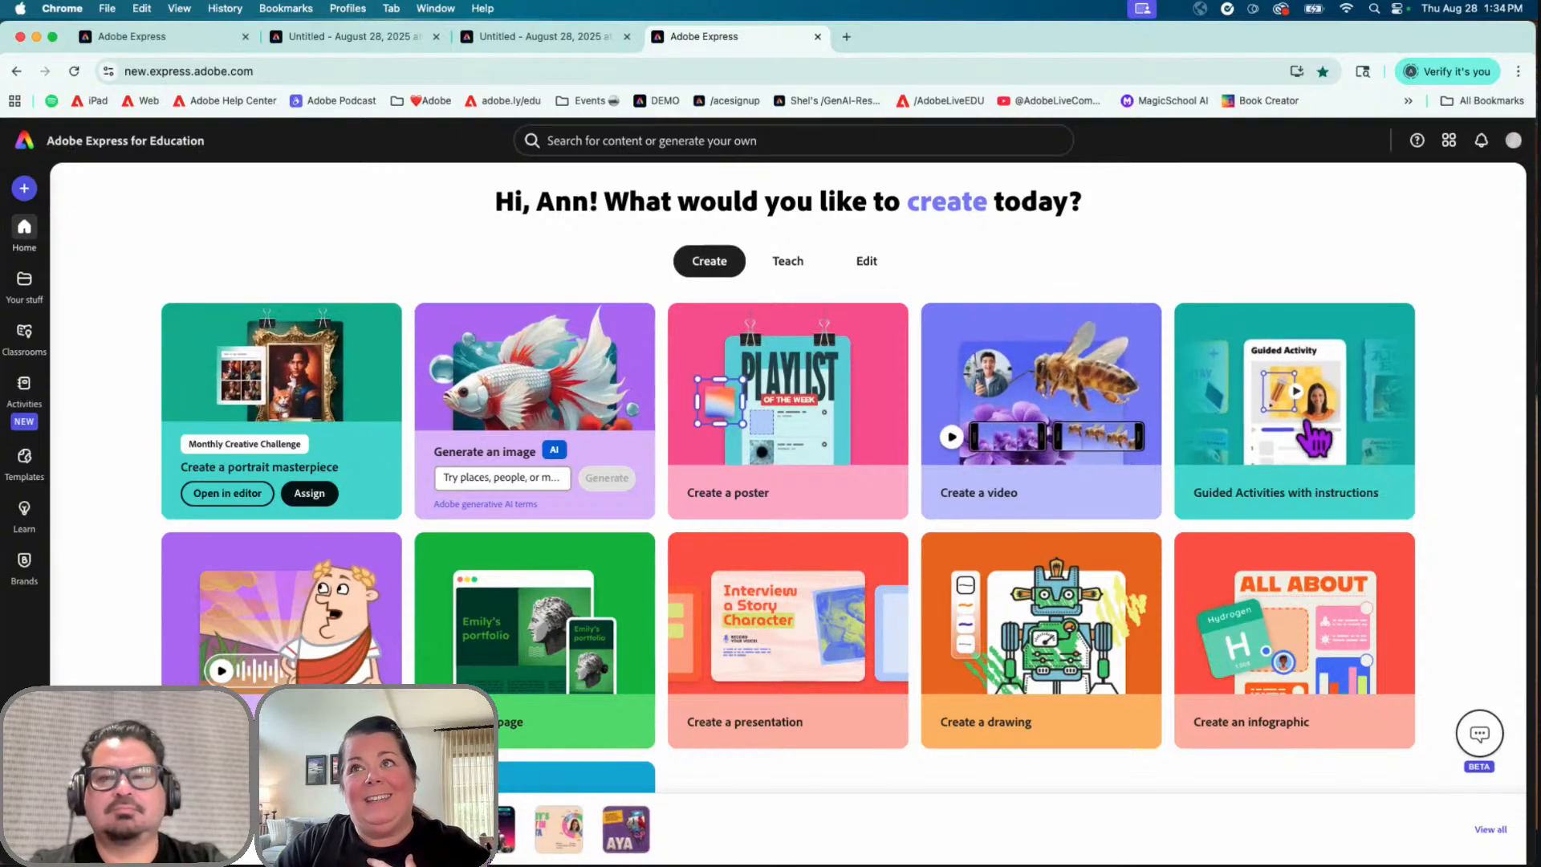
Step: Look through the Guided Activities list, then return home and reopen the recent quilt project
click(1365, 438)
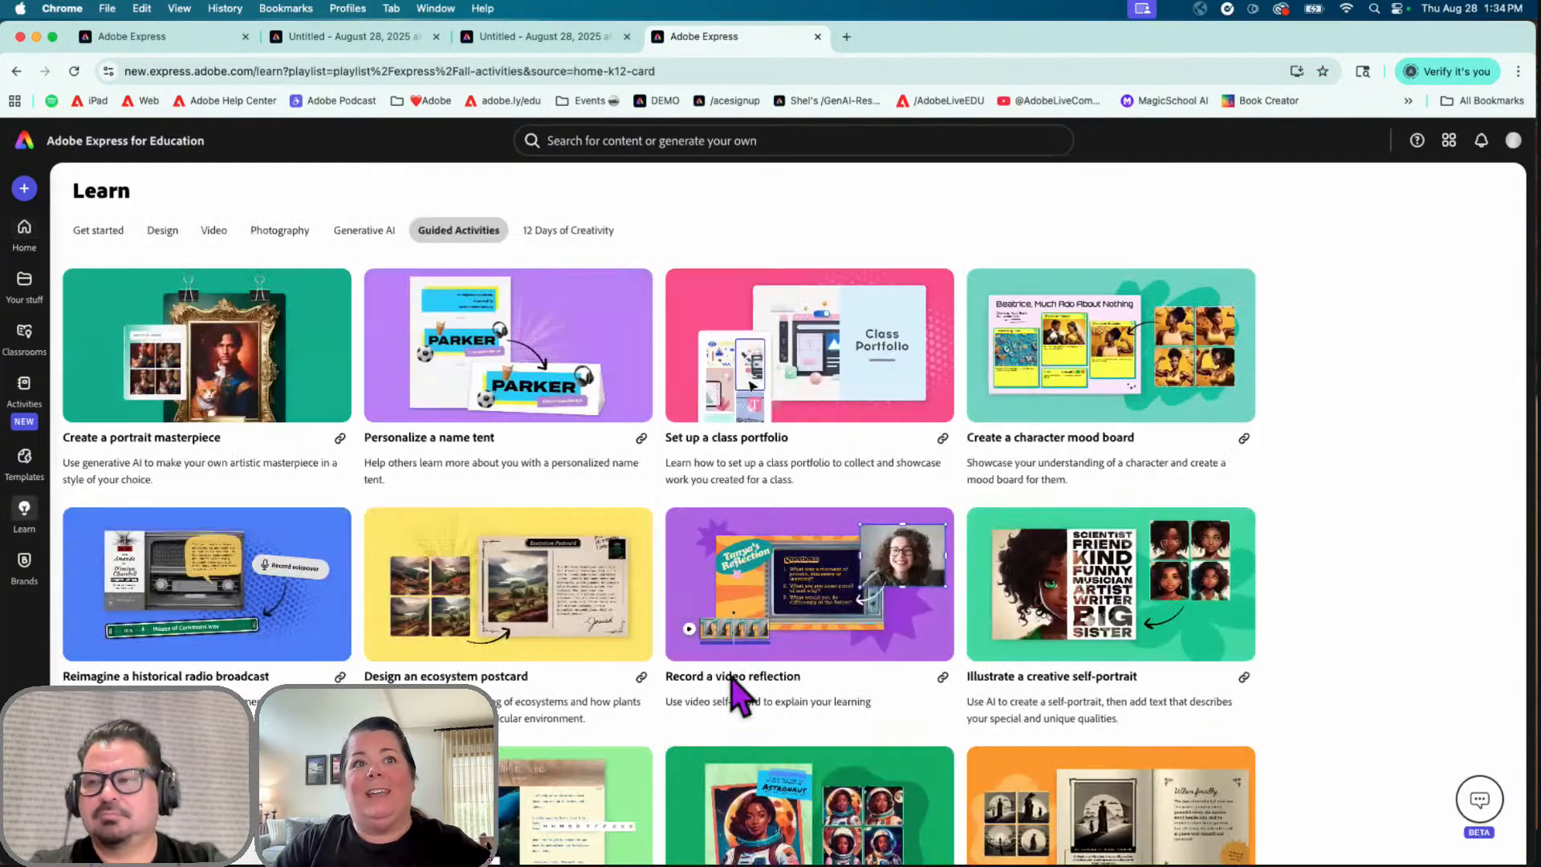
scroll(743, 703, down, 5)
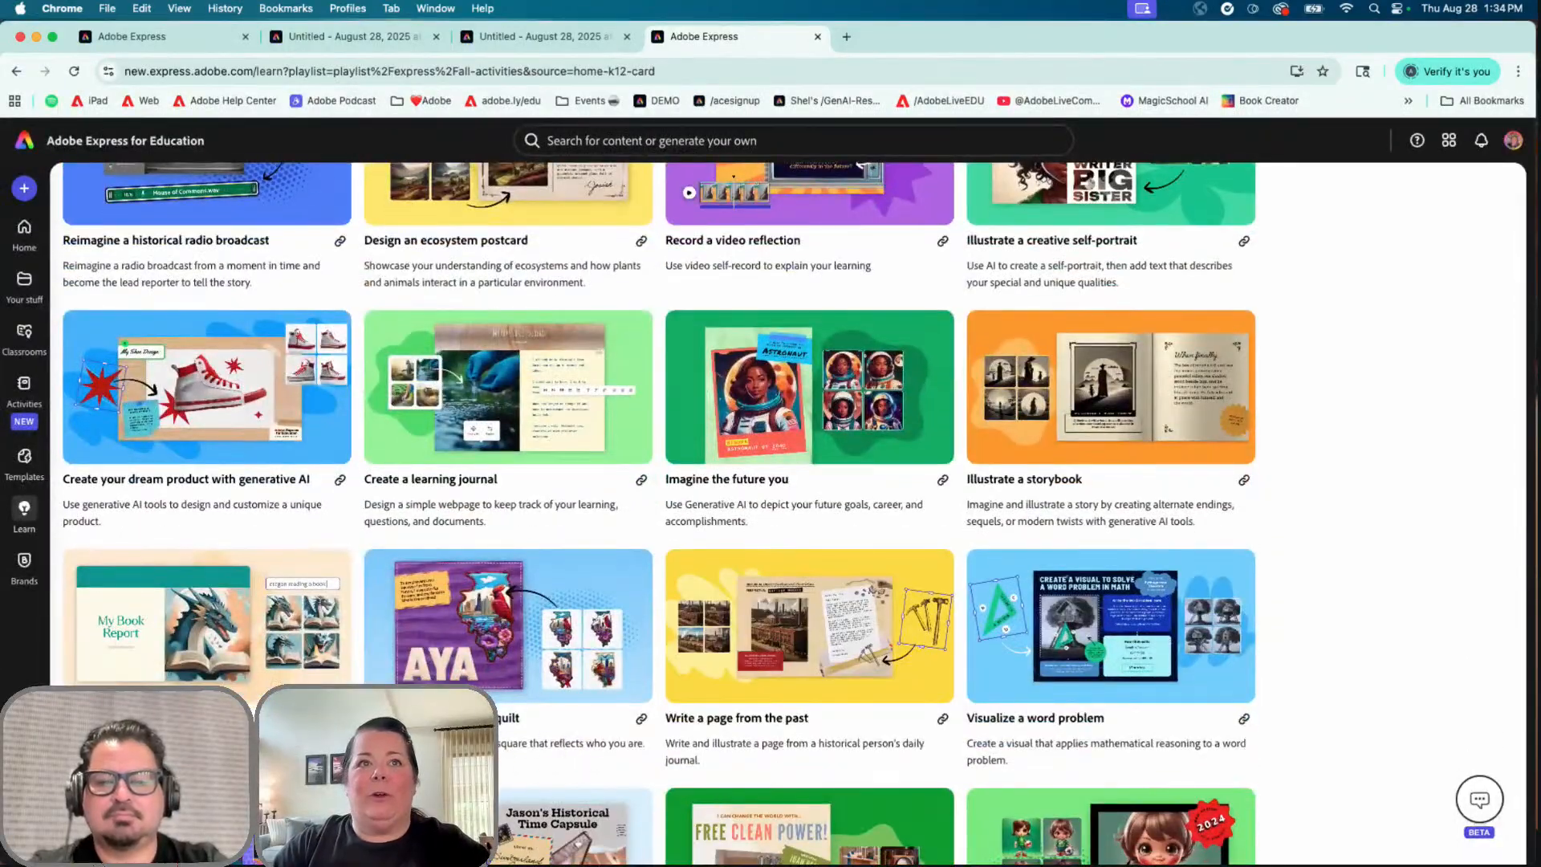
scroll(512, 690, up, 5)
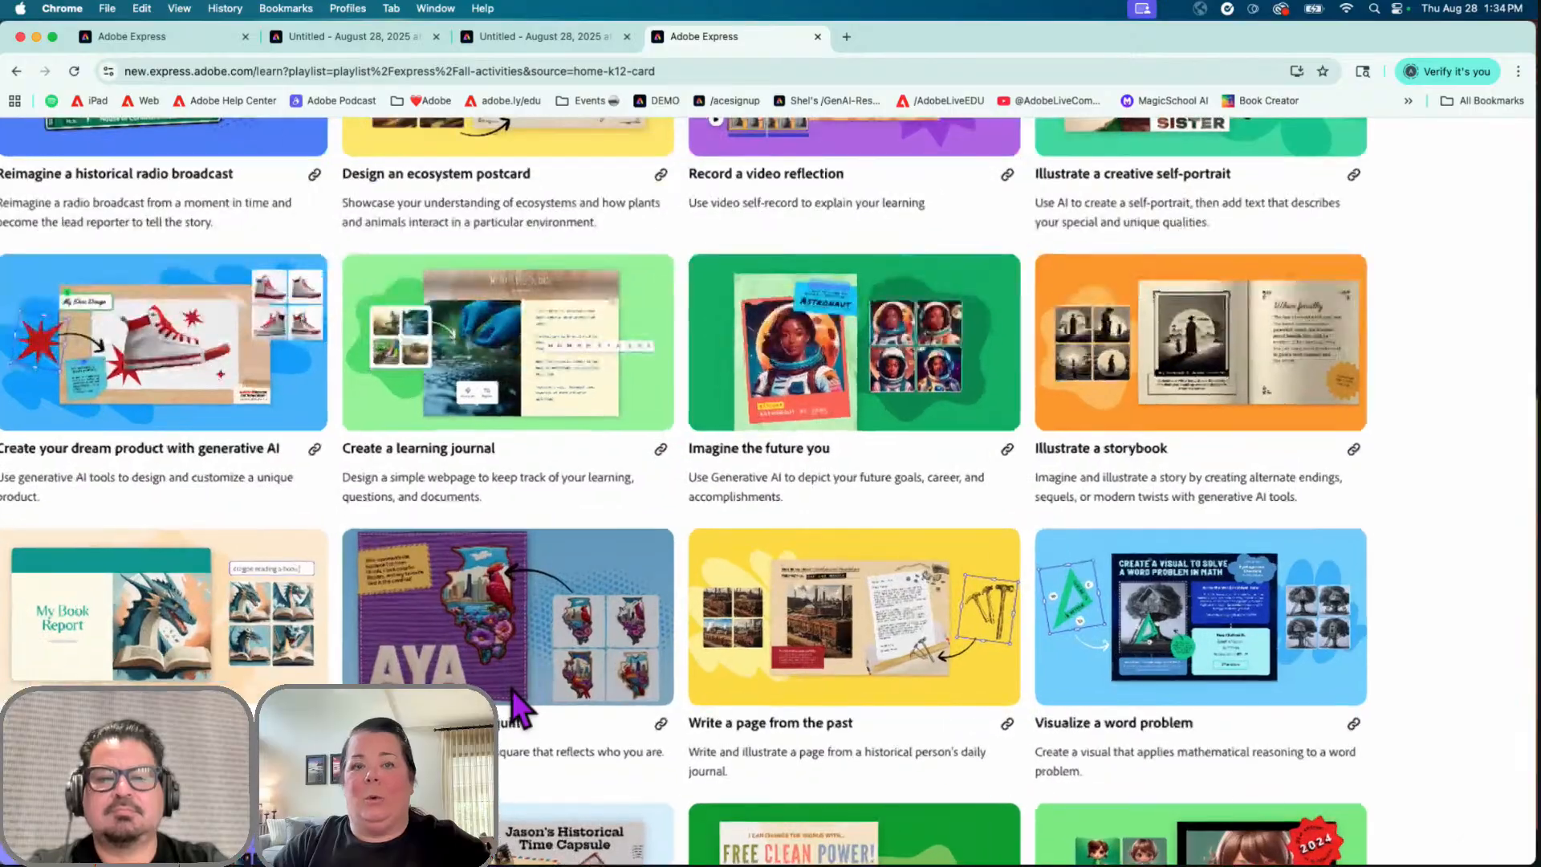
scroll(518, 706, down, 5)
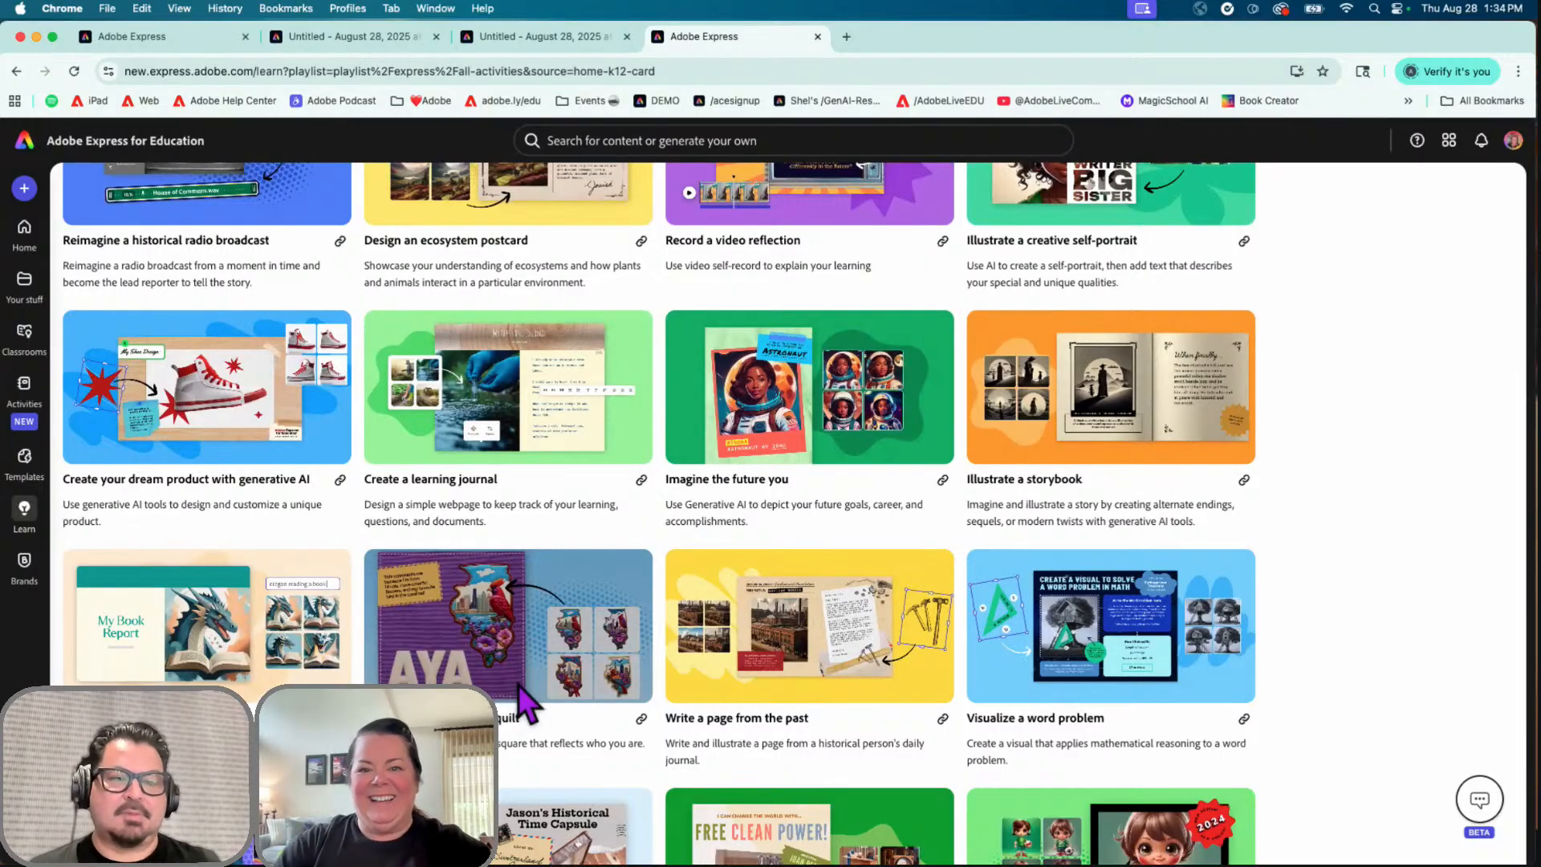
click(112, 148)
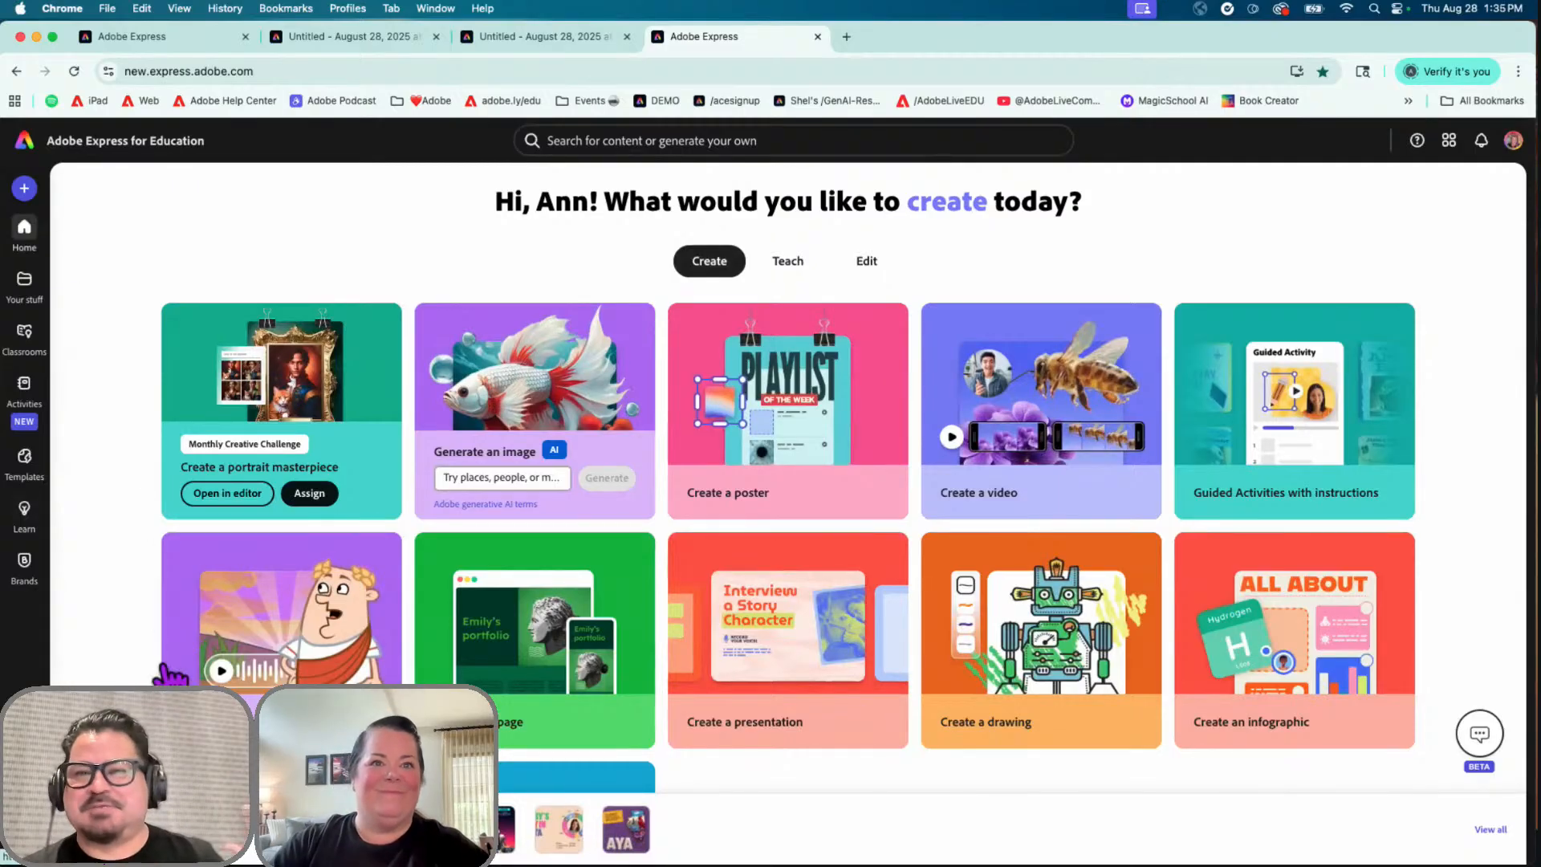
click(156, 829)
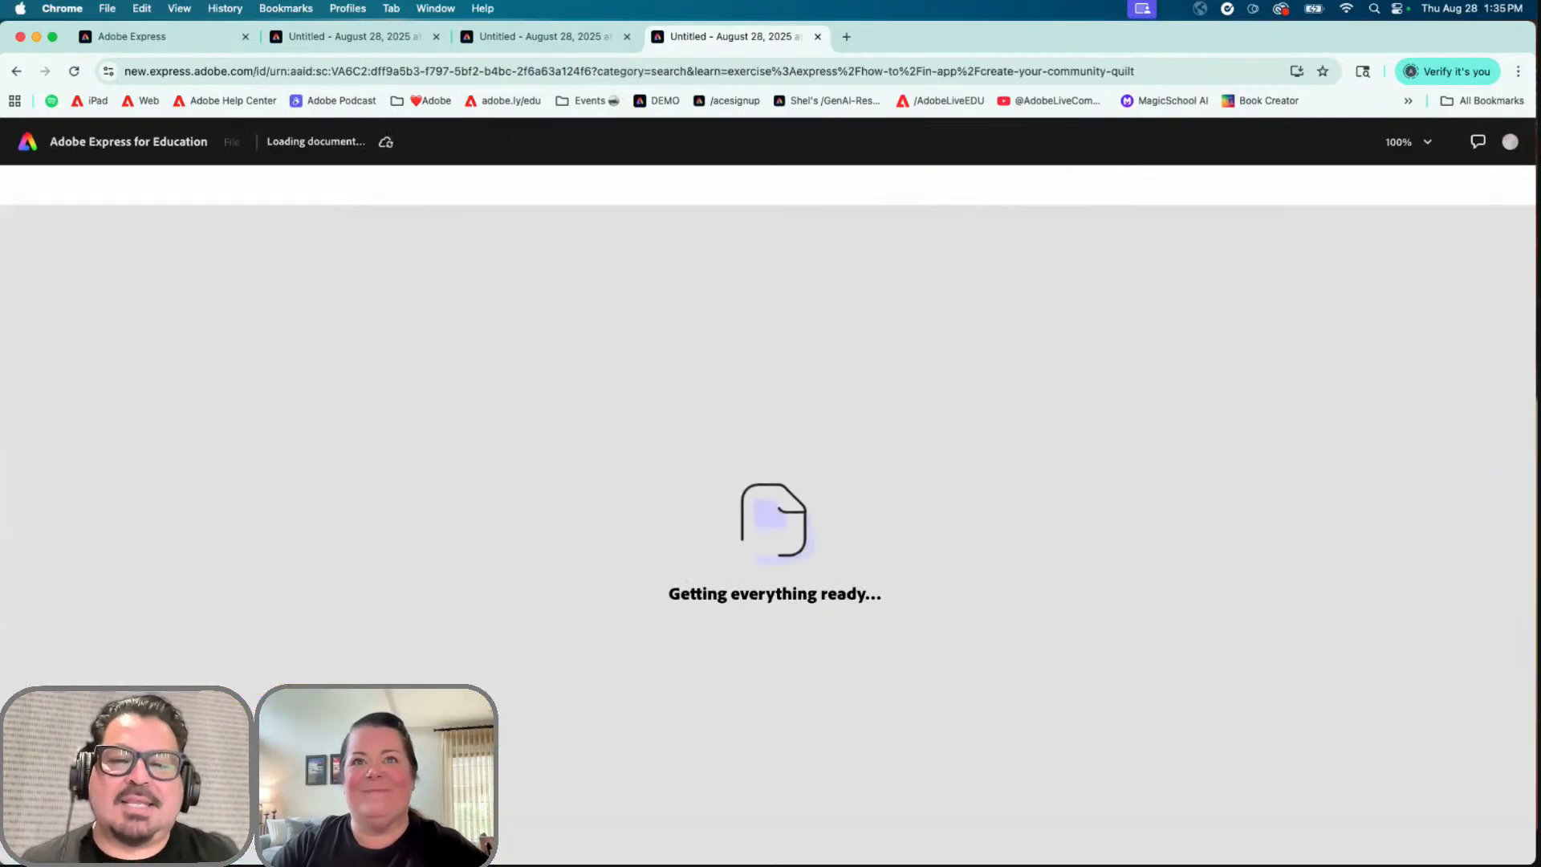
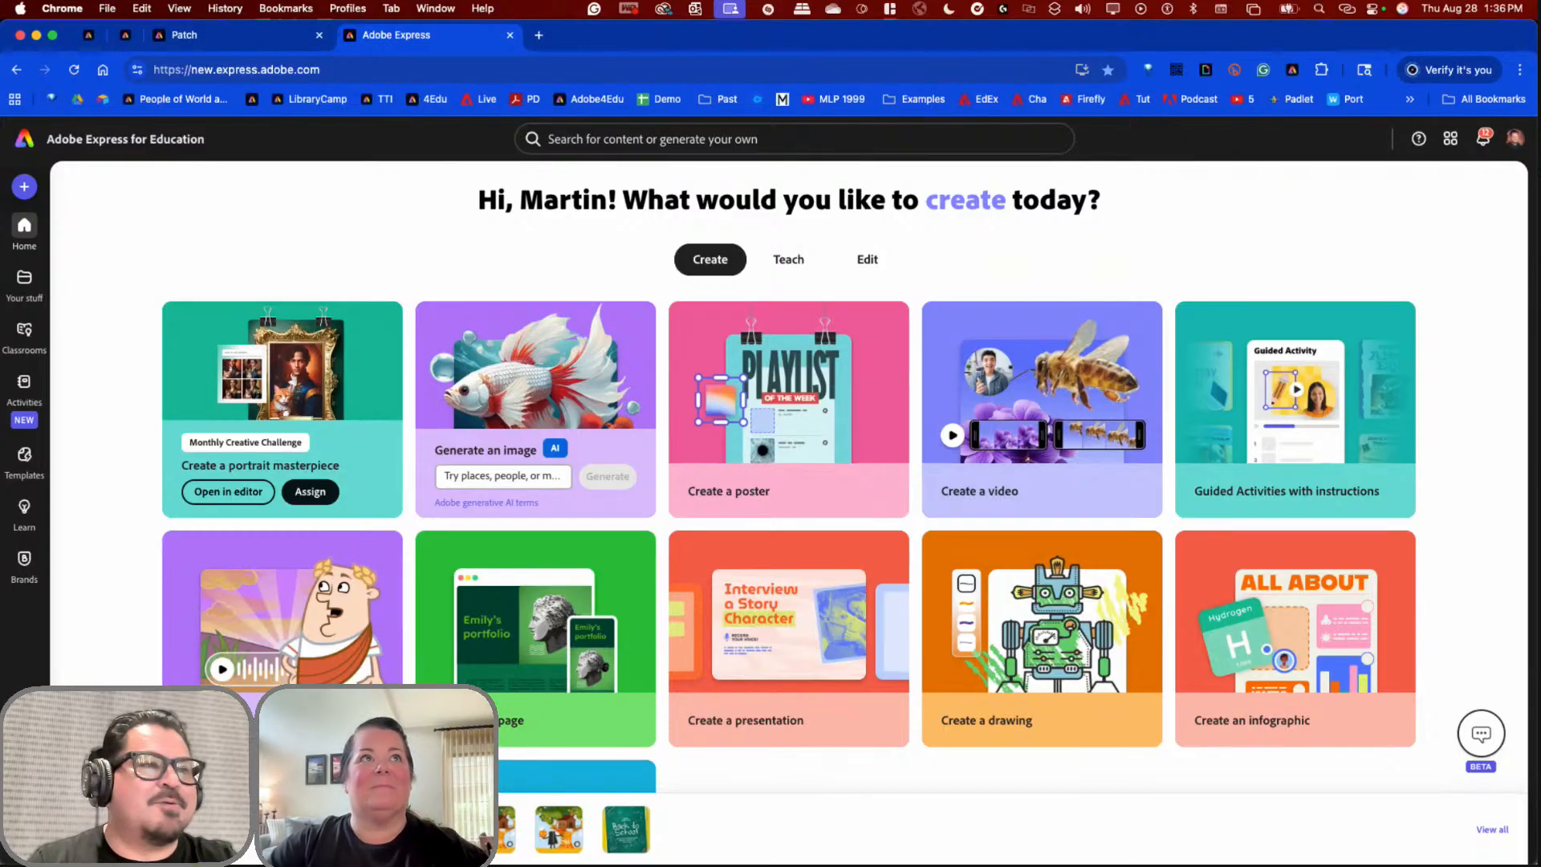
Step: Open the 'Set up a class portfolio' guided activity as a webpage with its Learn guide
click(1308, 433)
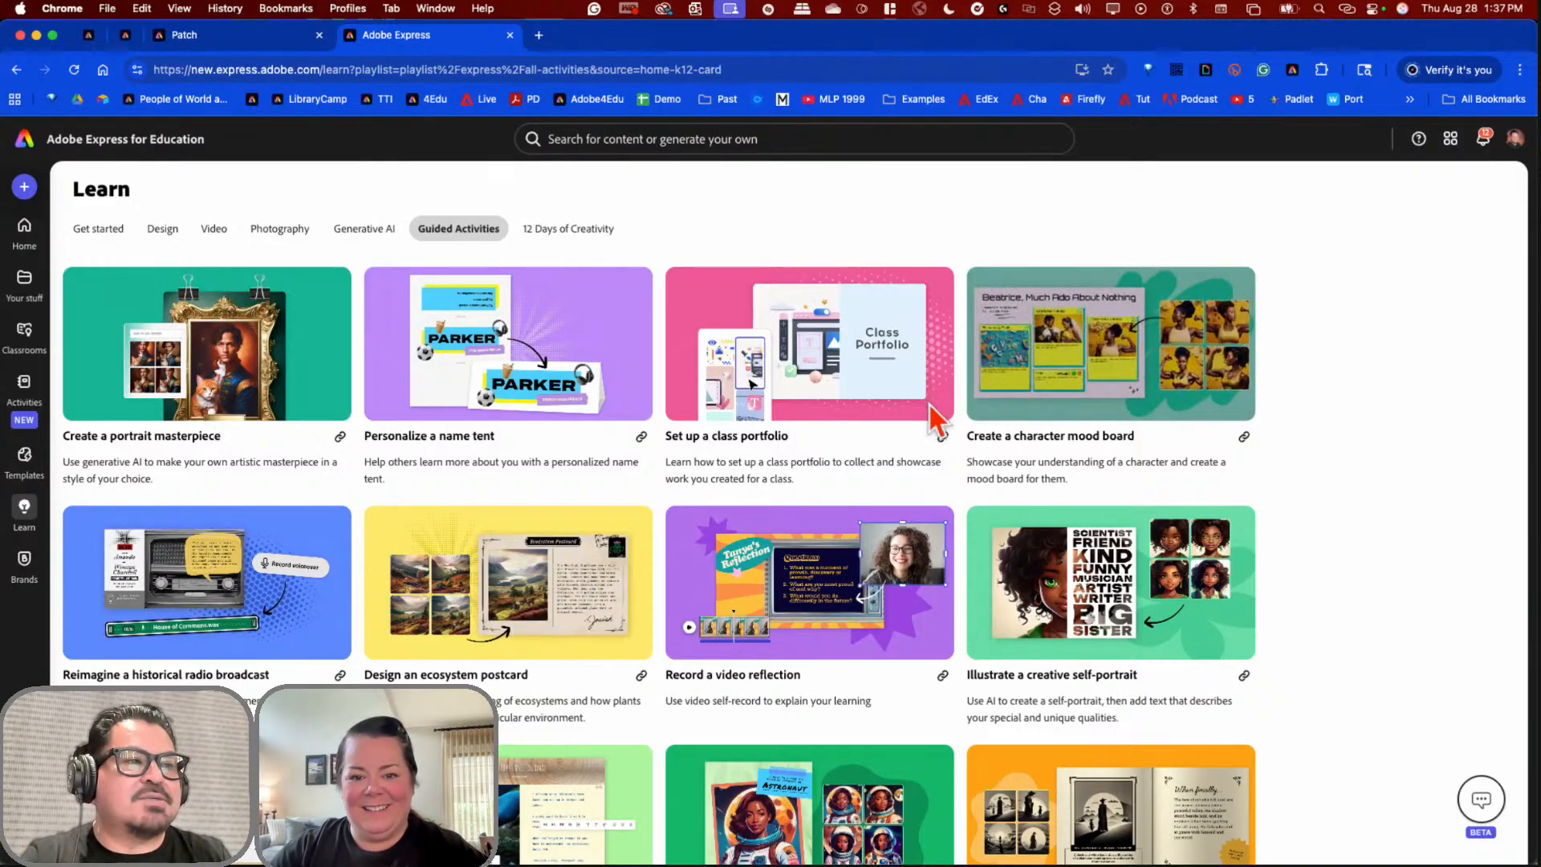
click(880, 382)
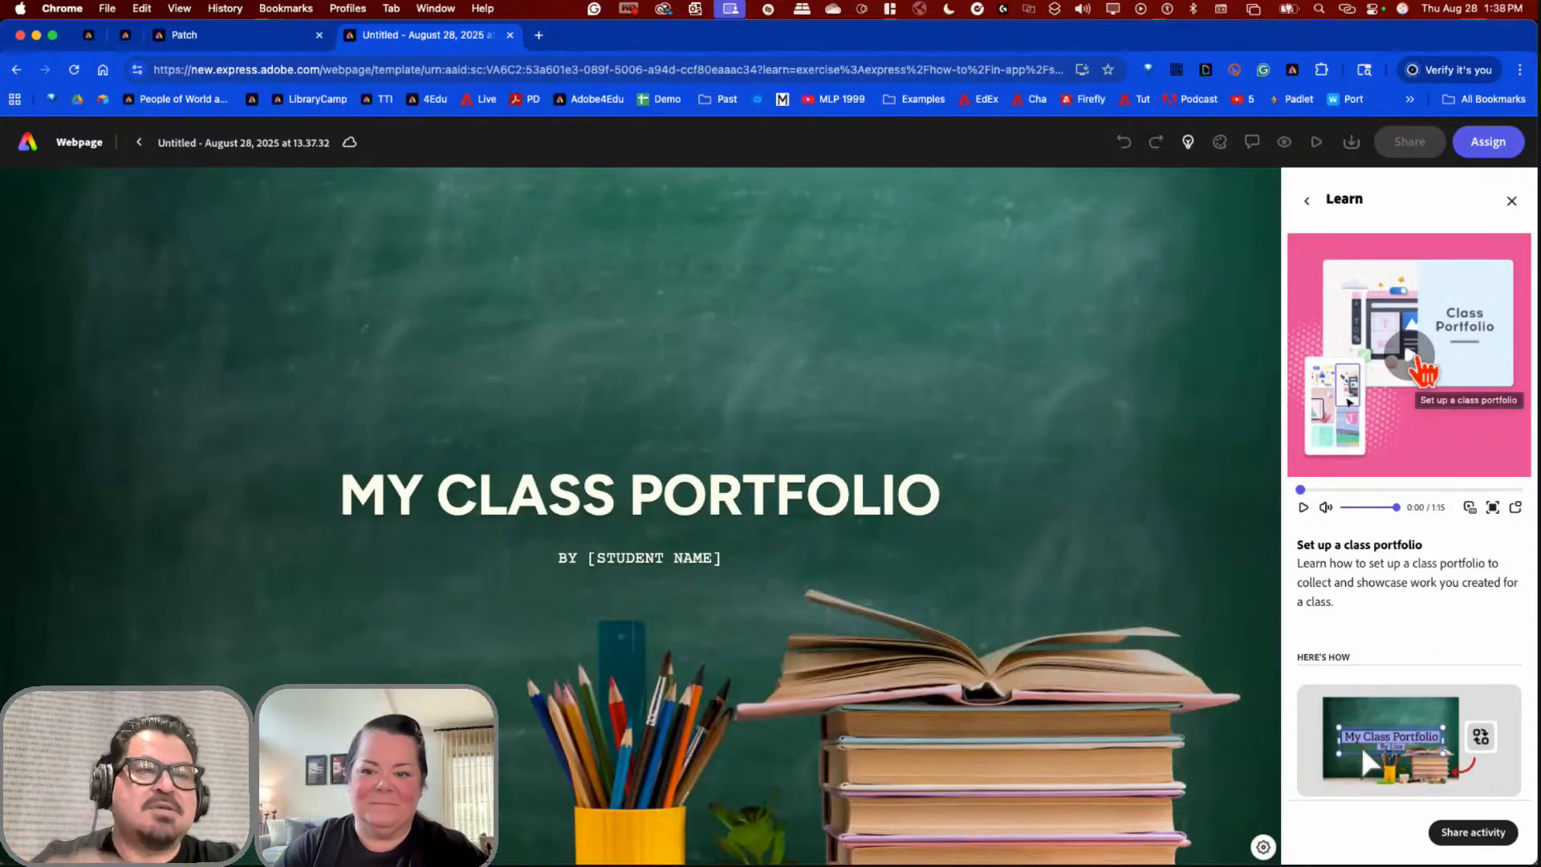
Step: Scroll the Learn guide, close it, reopen it from the lightbulb, then close it again
scroll(1419, 363, down, 7)
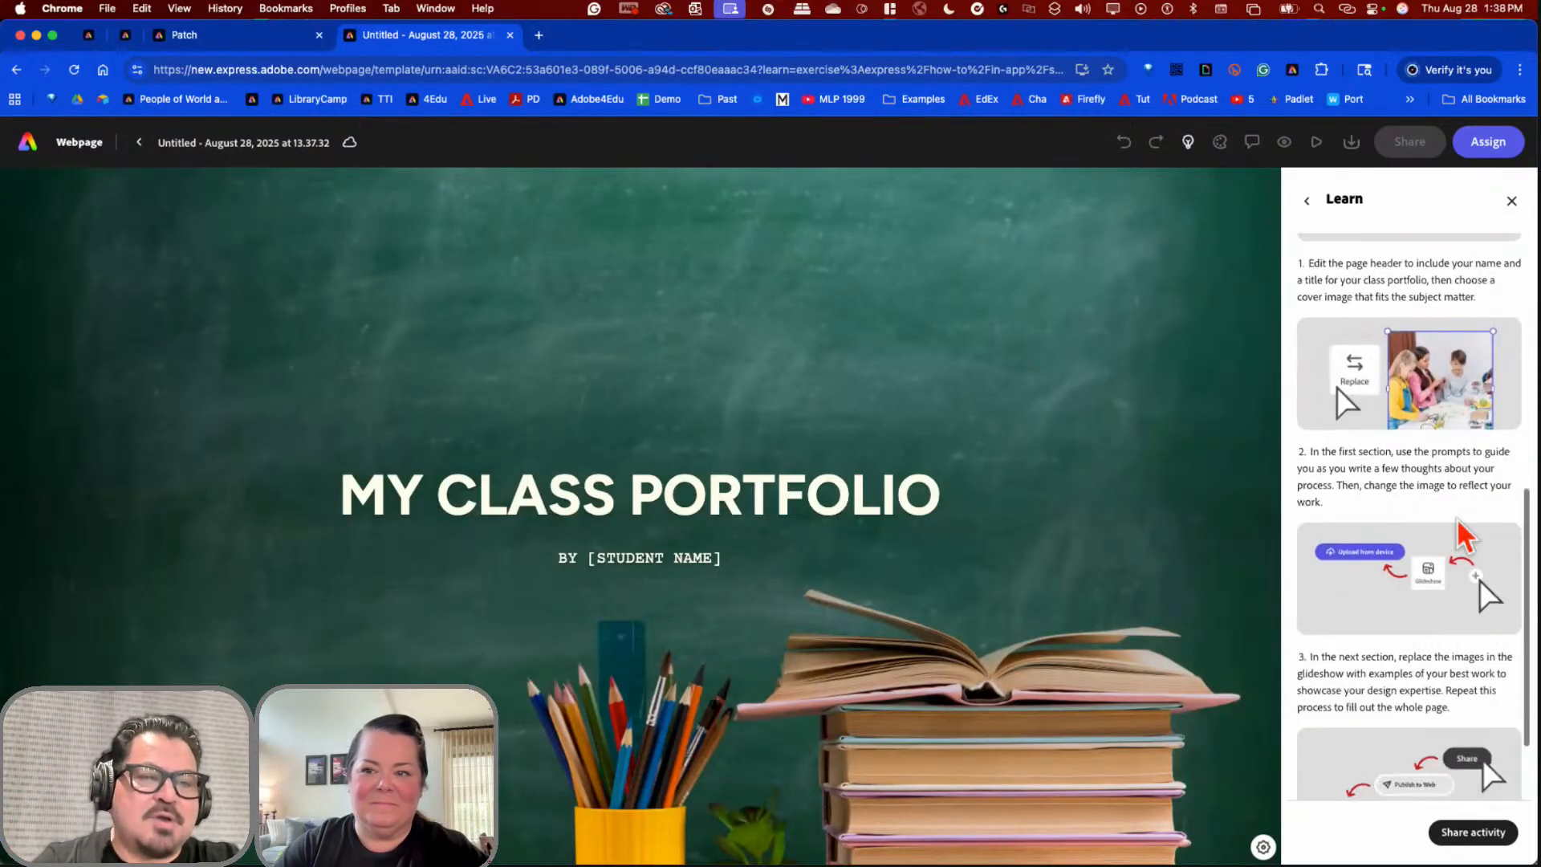
scroll(1419, 475, up, 1)
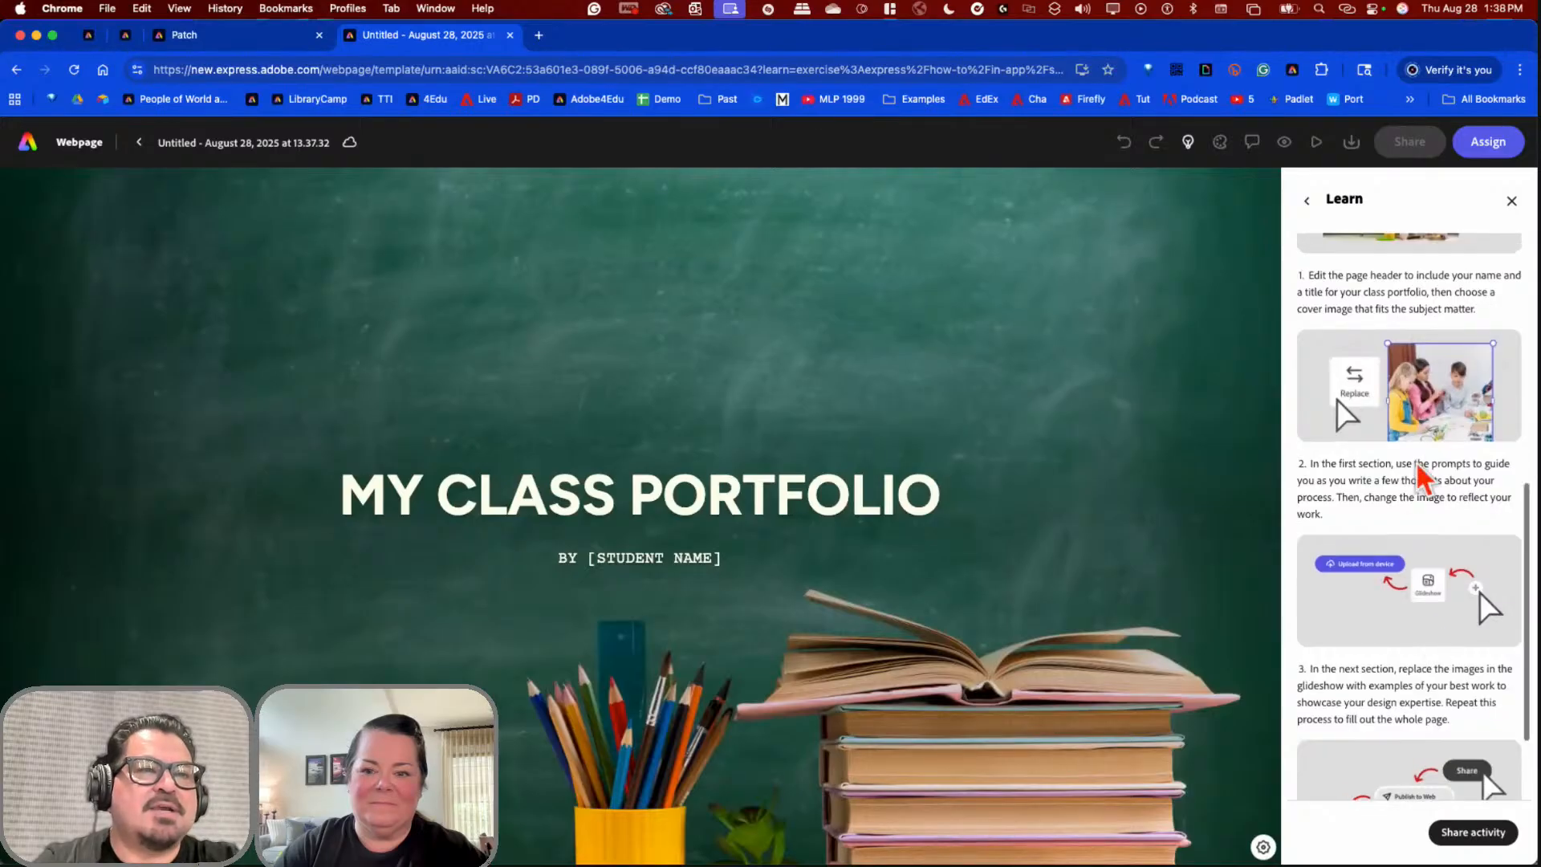
scroll(1420, 477, up, 6)
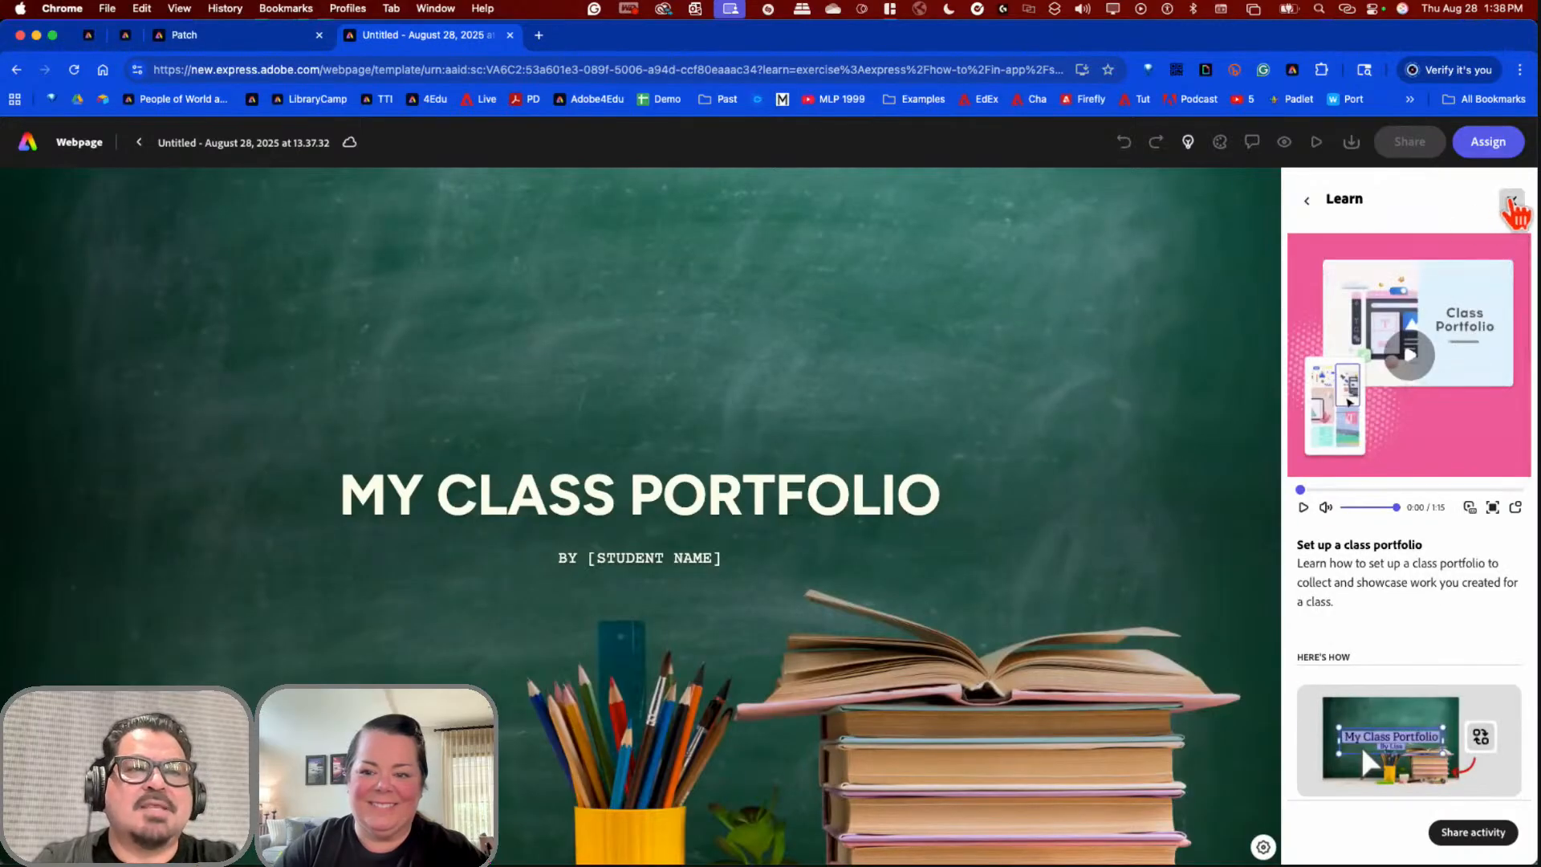
click(1511, 202)
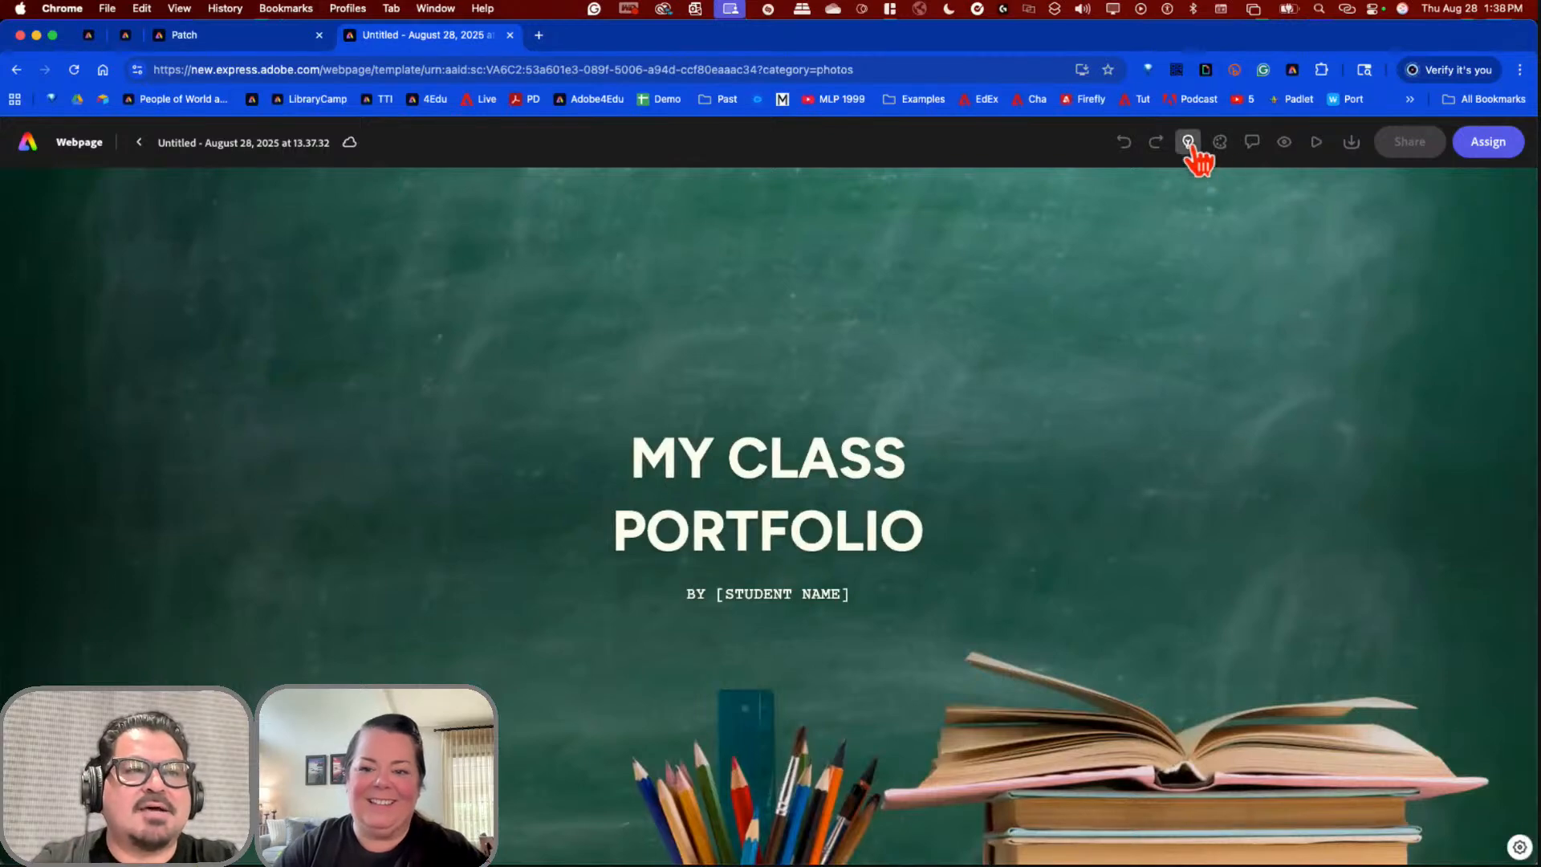
click(1188, 142)
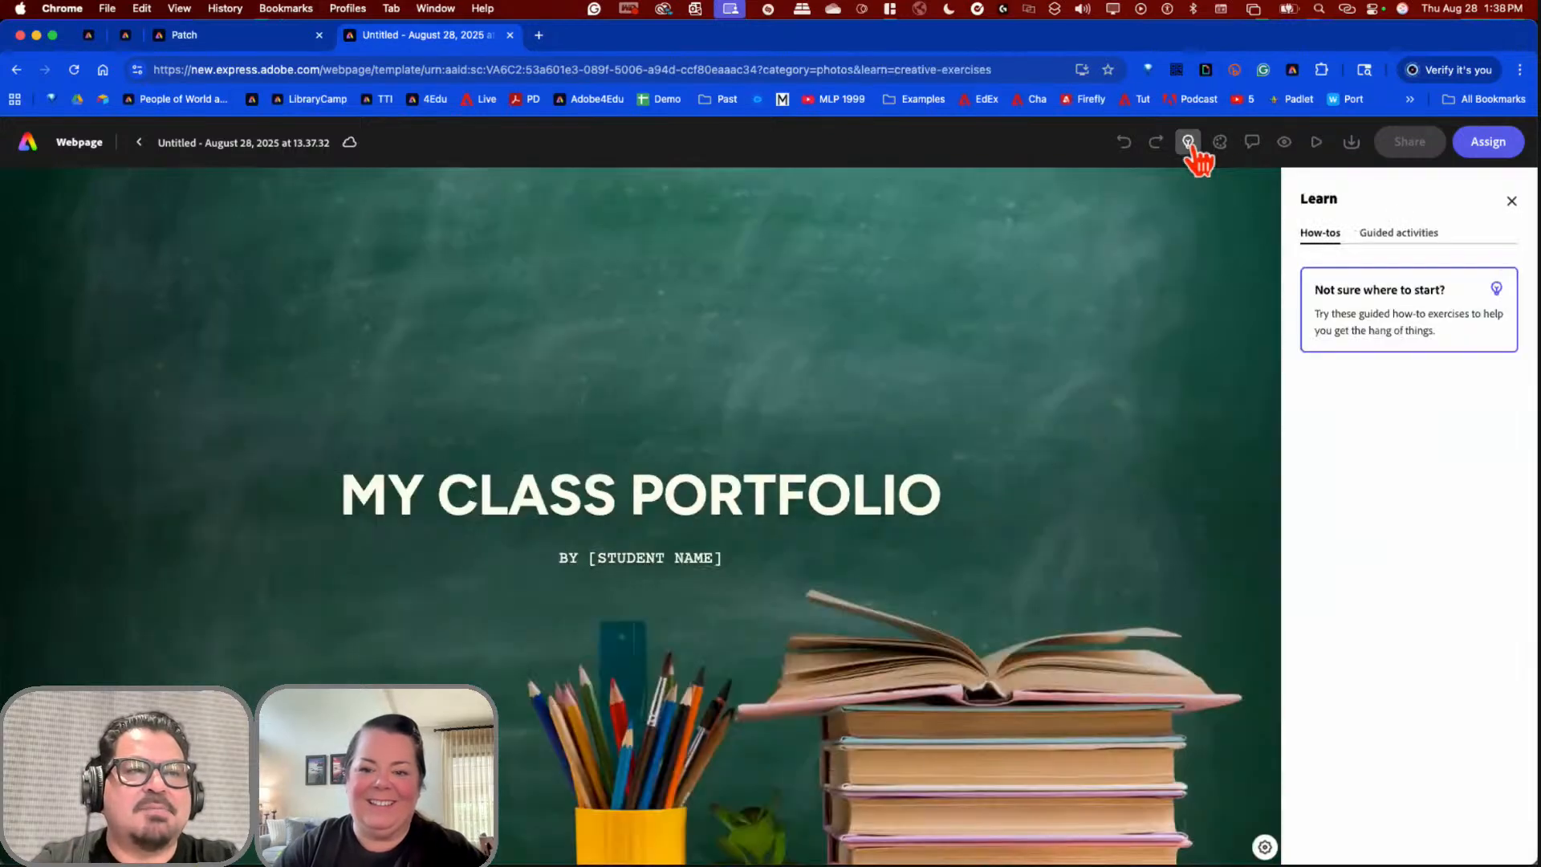
click(1511, 202)
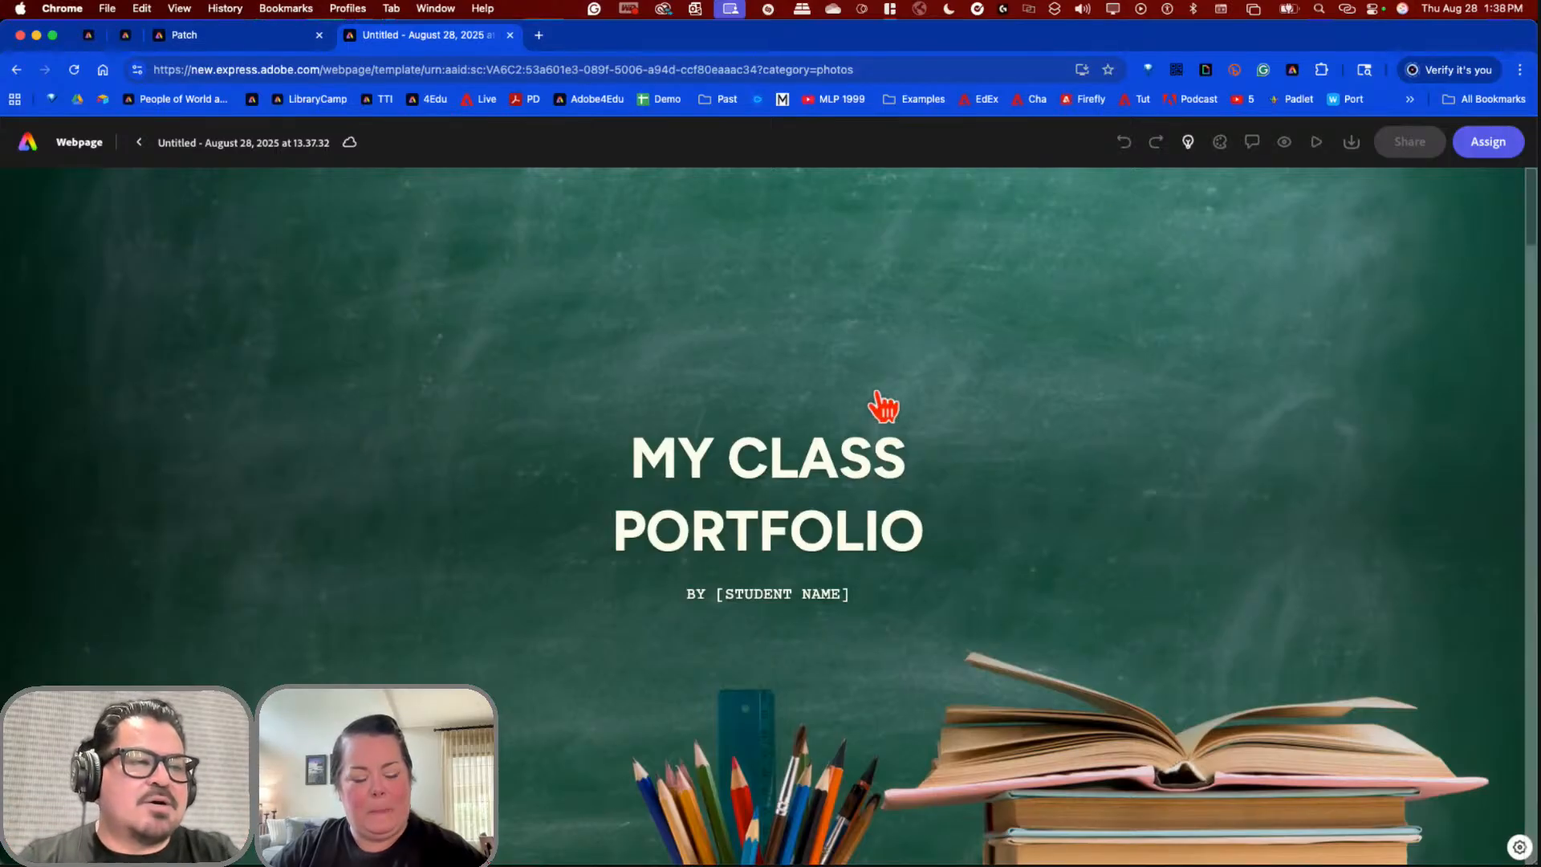
Step: Replace the portfolio title with the student's full name
click(823, 472)
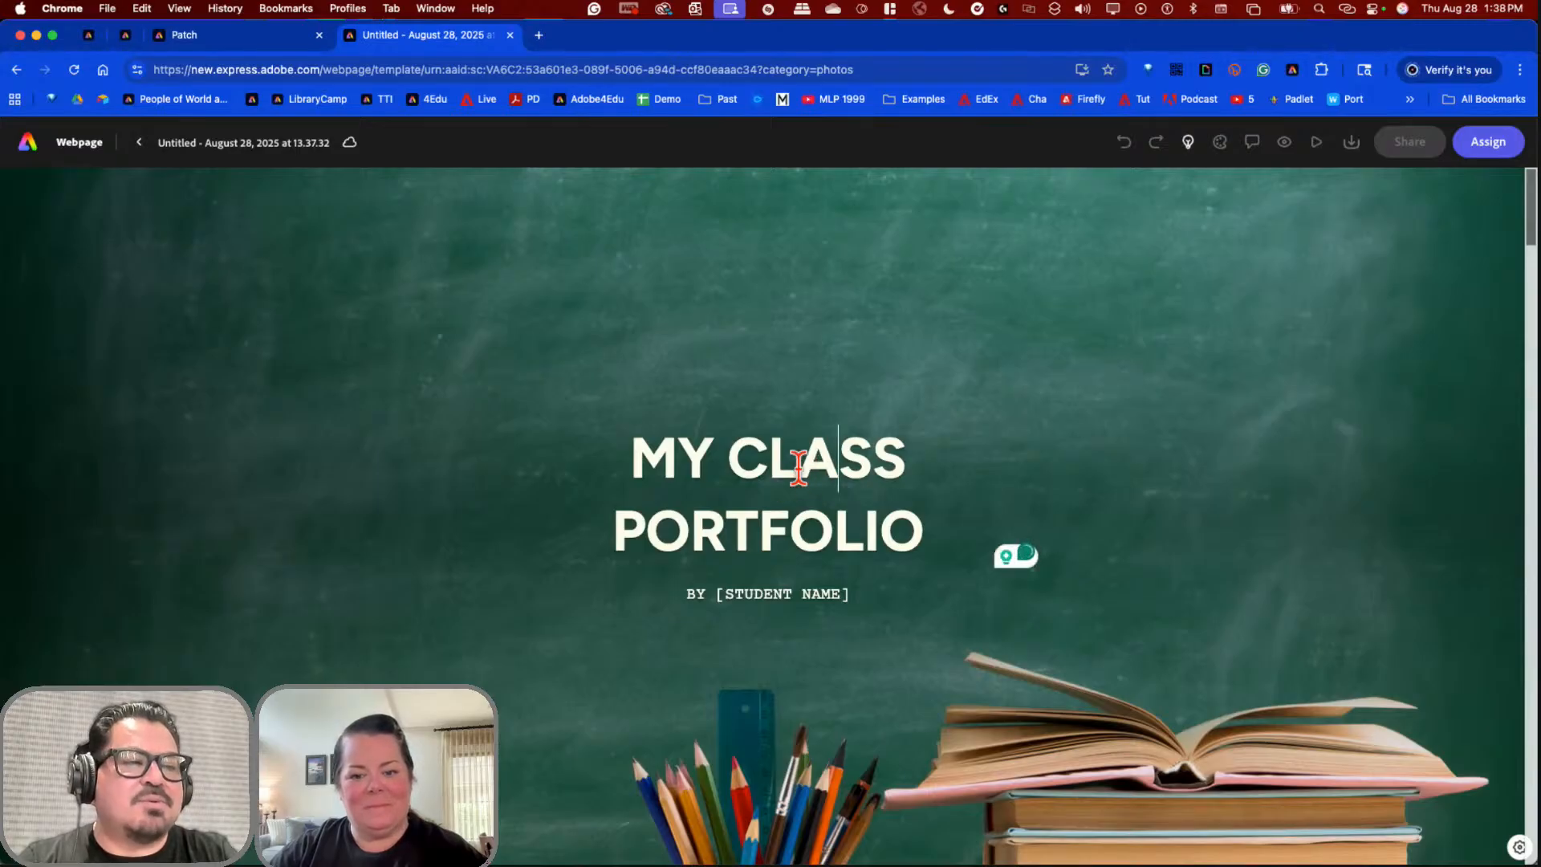
triple_click(798, 470)
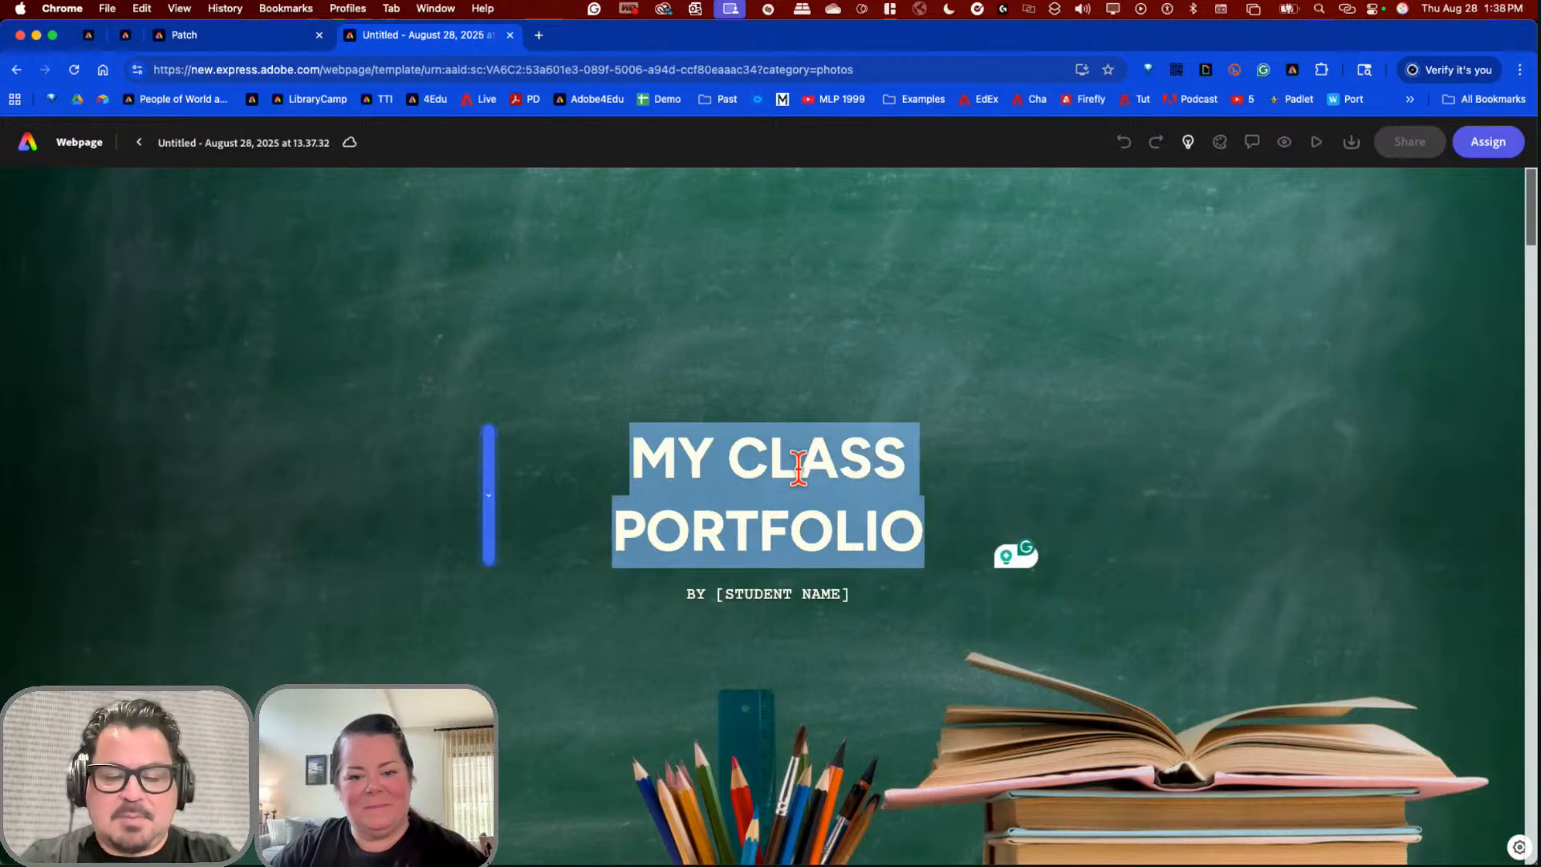
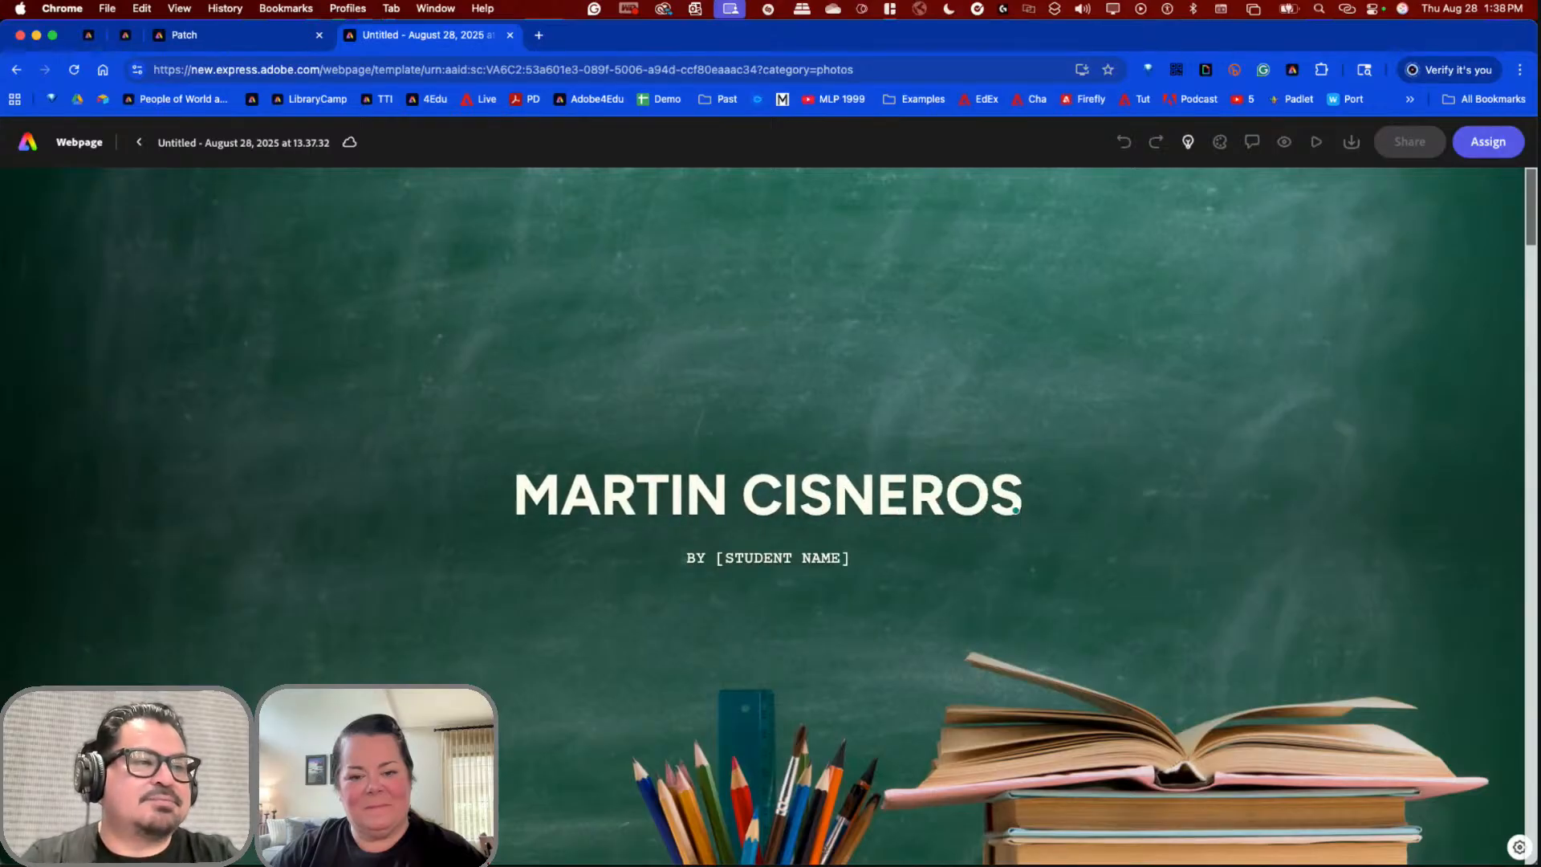
Step: Change the 'BY [STUDENT NAME]' subtitle to 'Learning Portfolio'
click(786, 556)
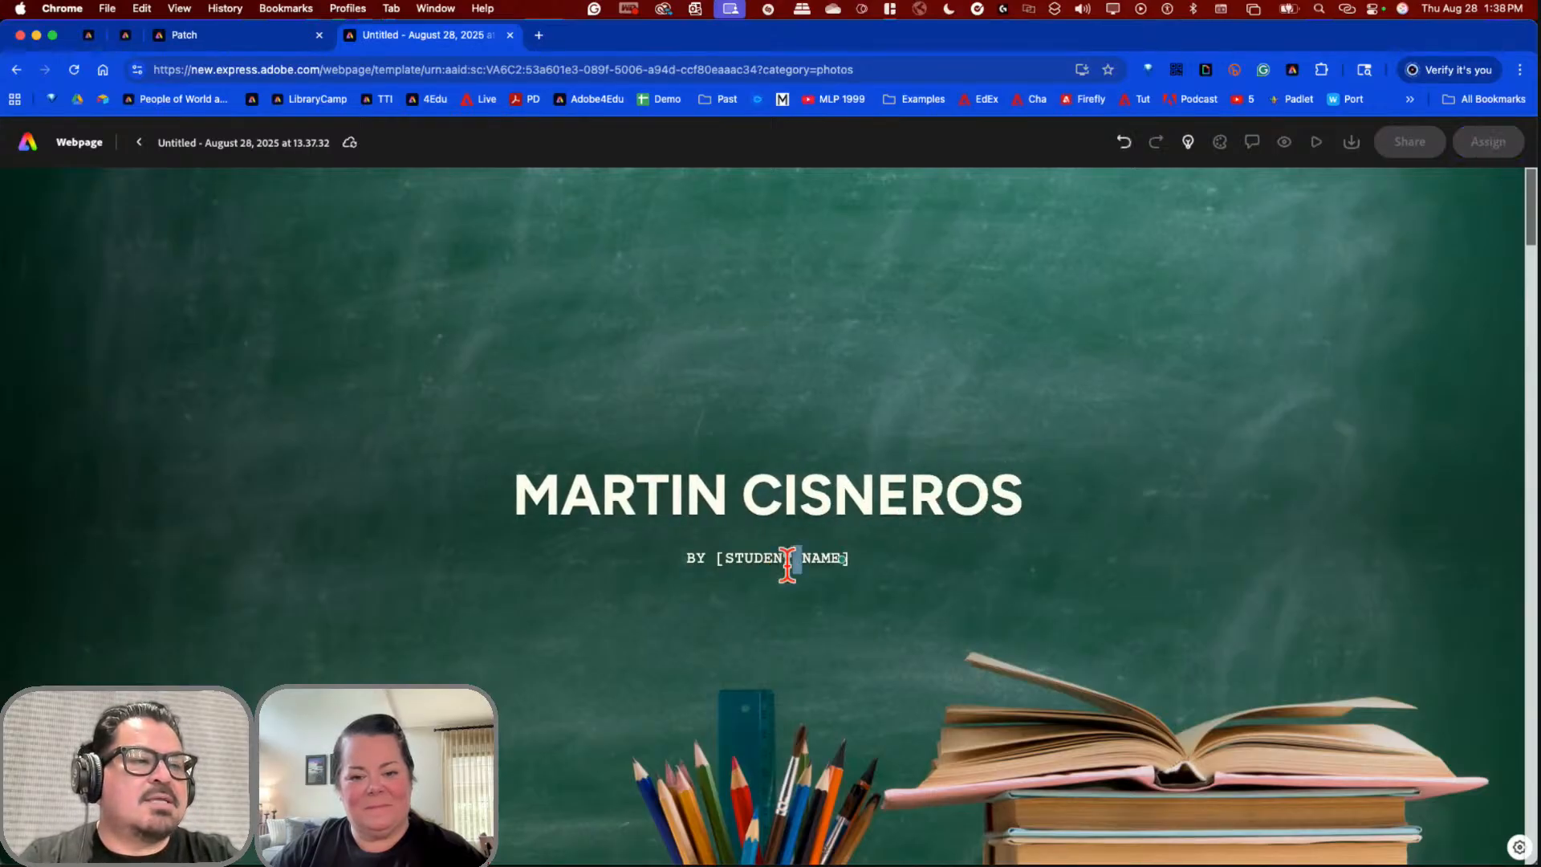
triple_click(787, 560)
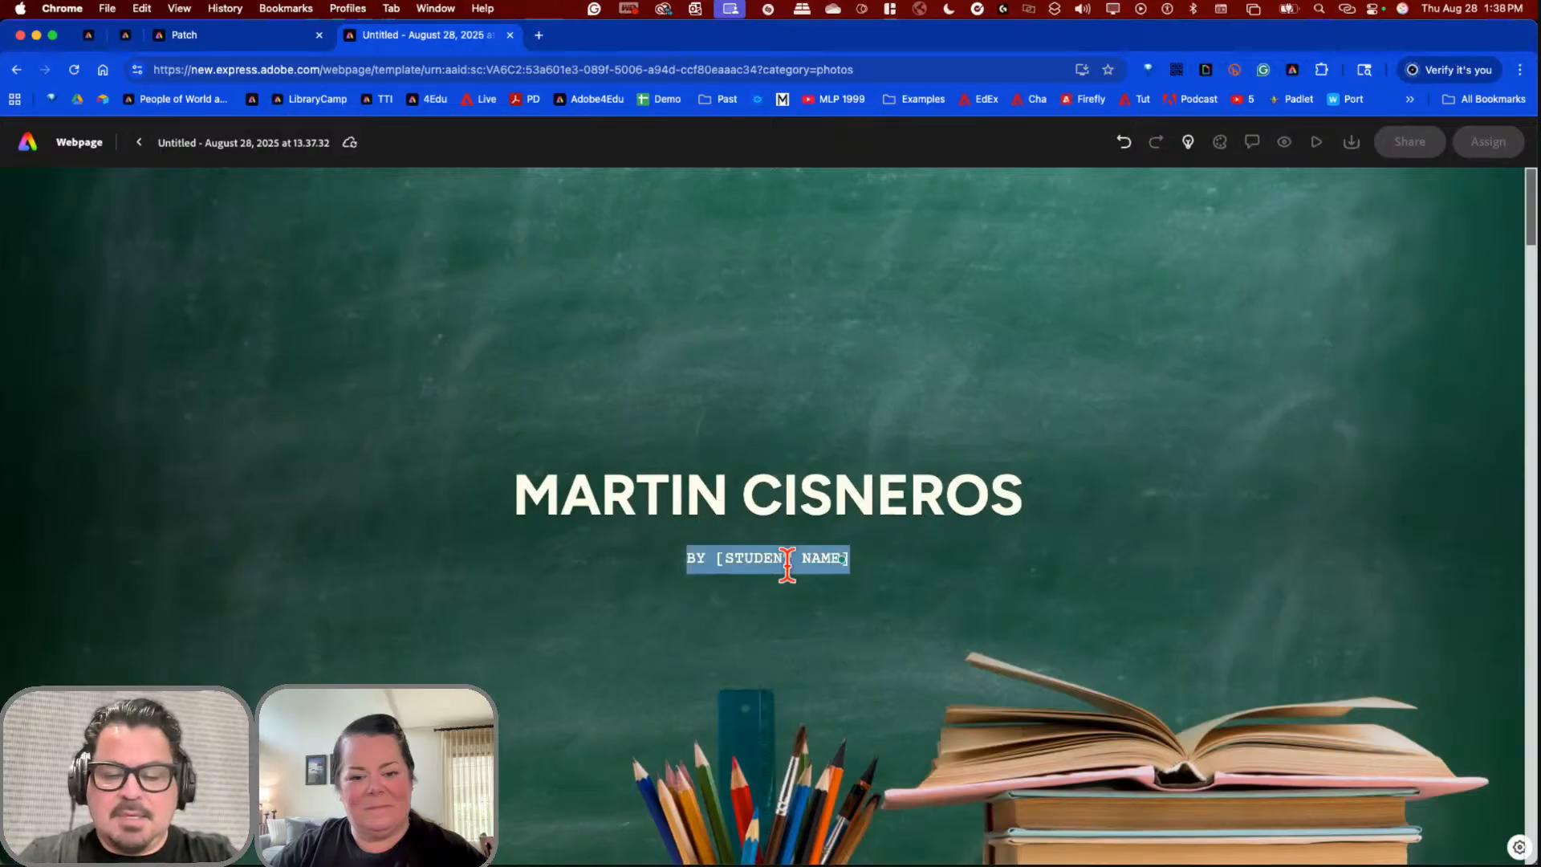
text(Learnin)
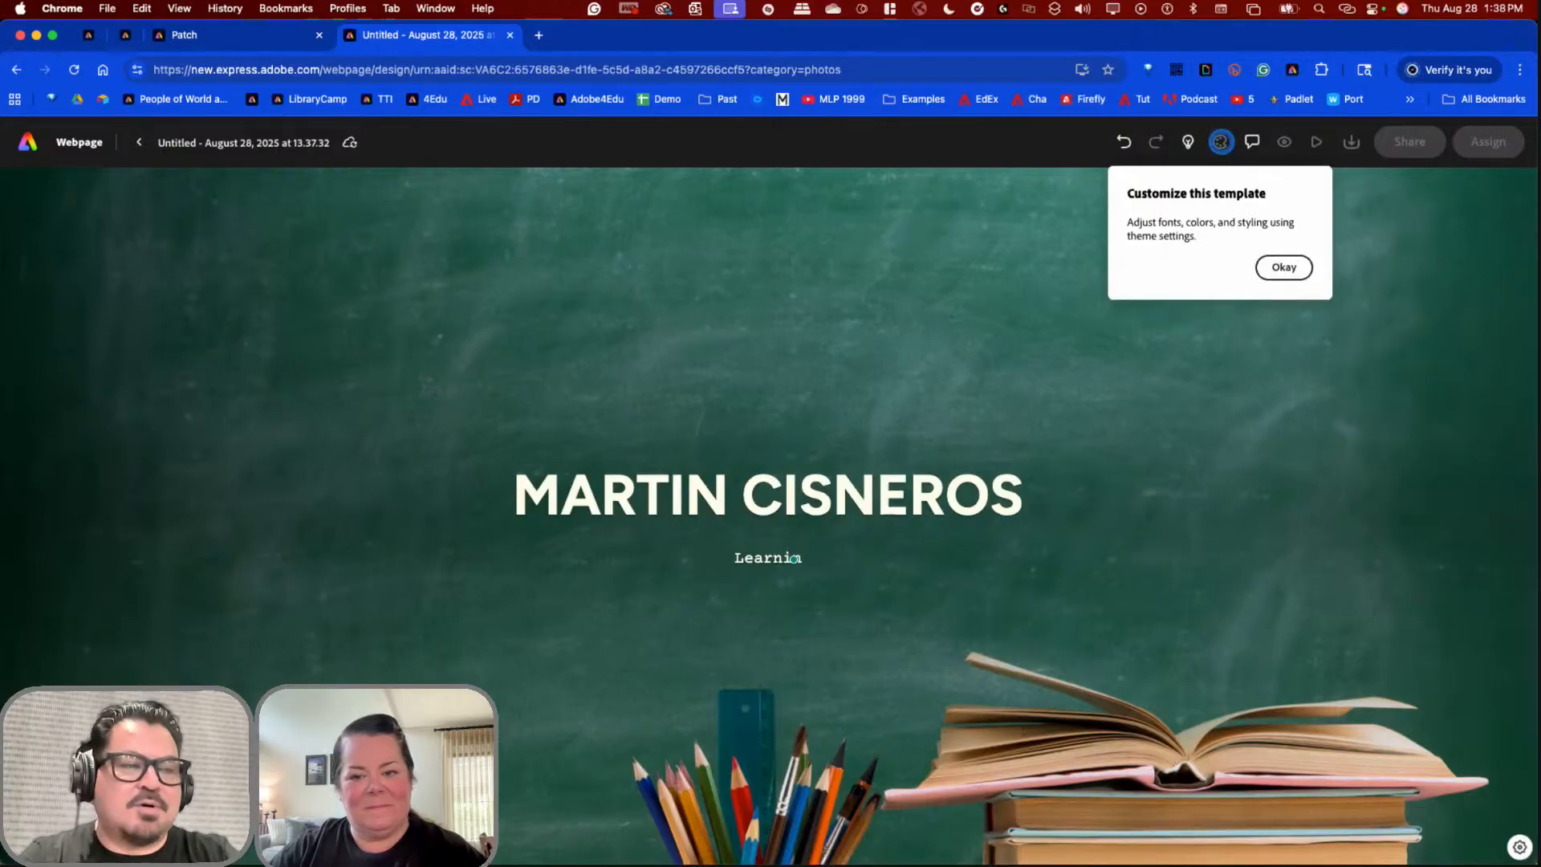
click(808, 567)
click(809, 568)
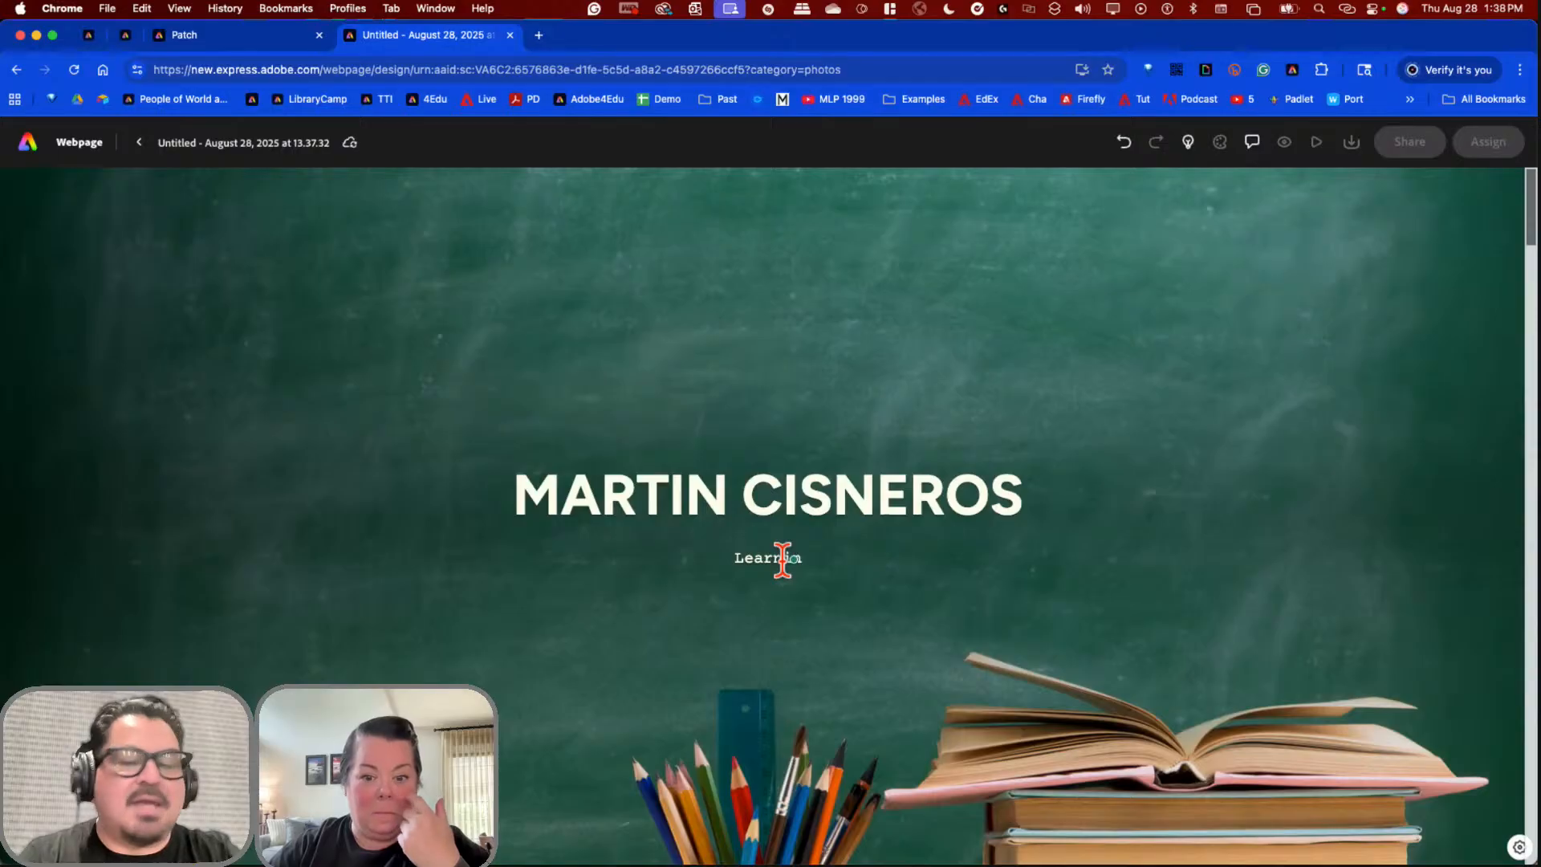
text(g Portfolio)
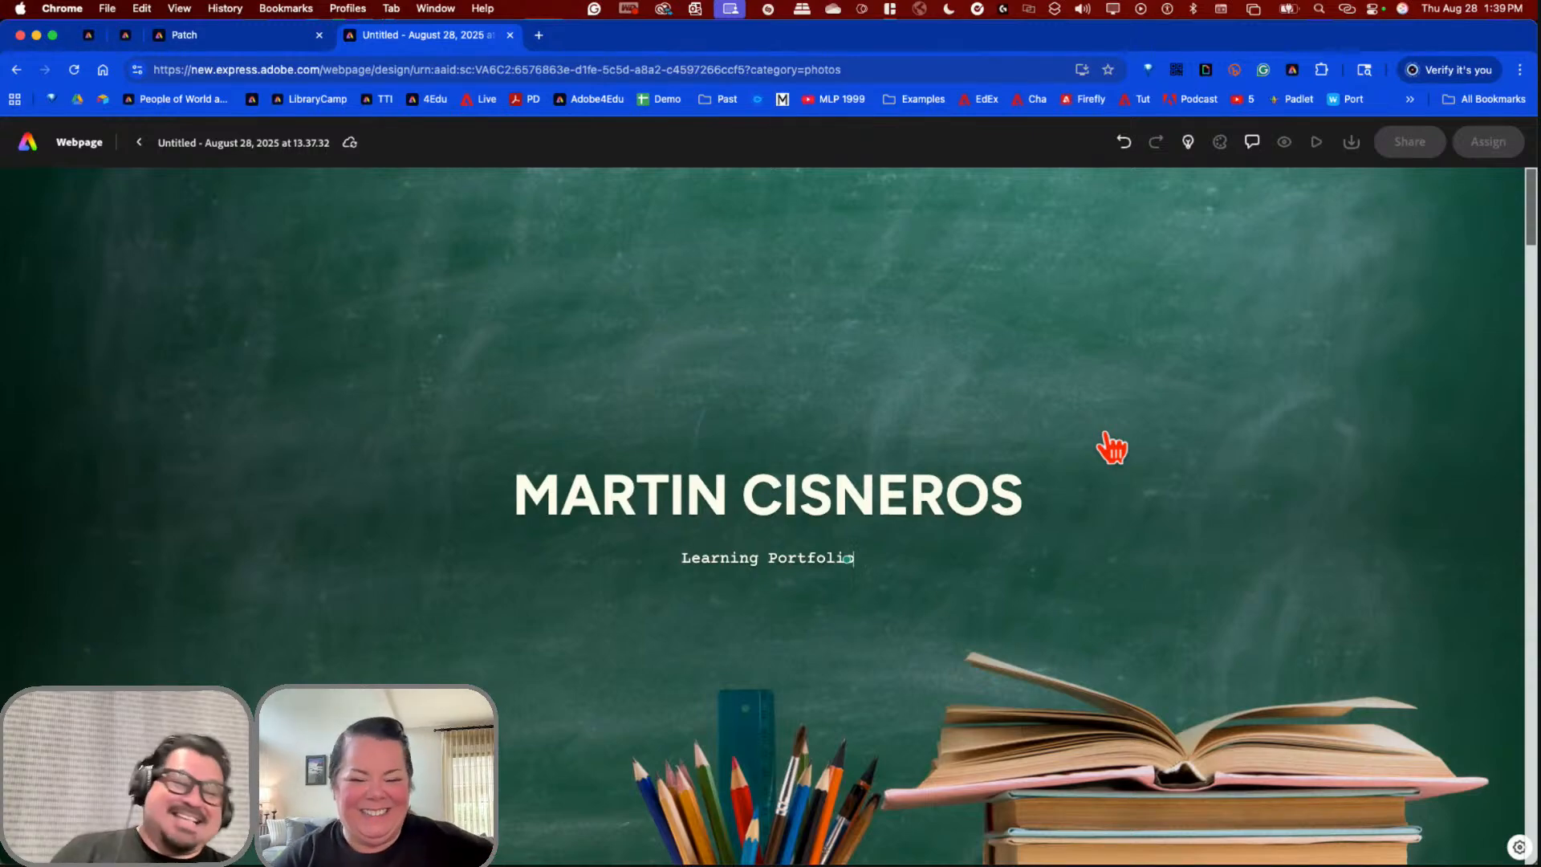
click(1110, 475)
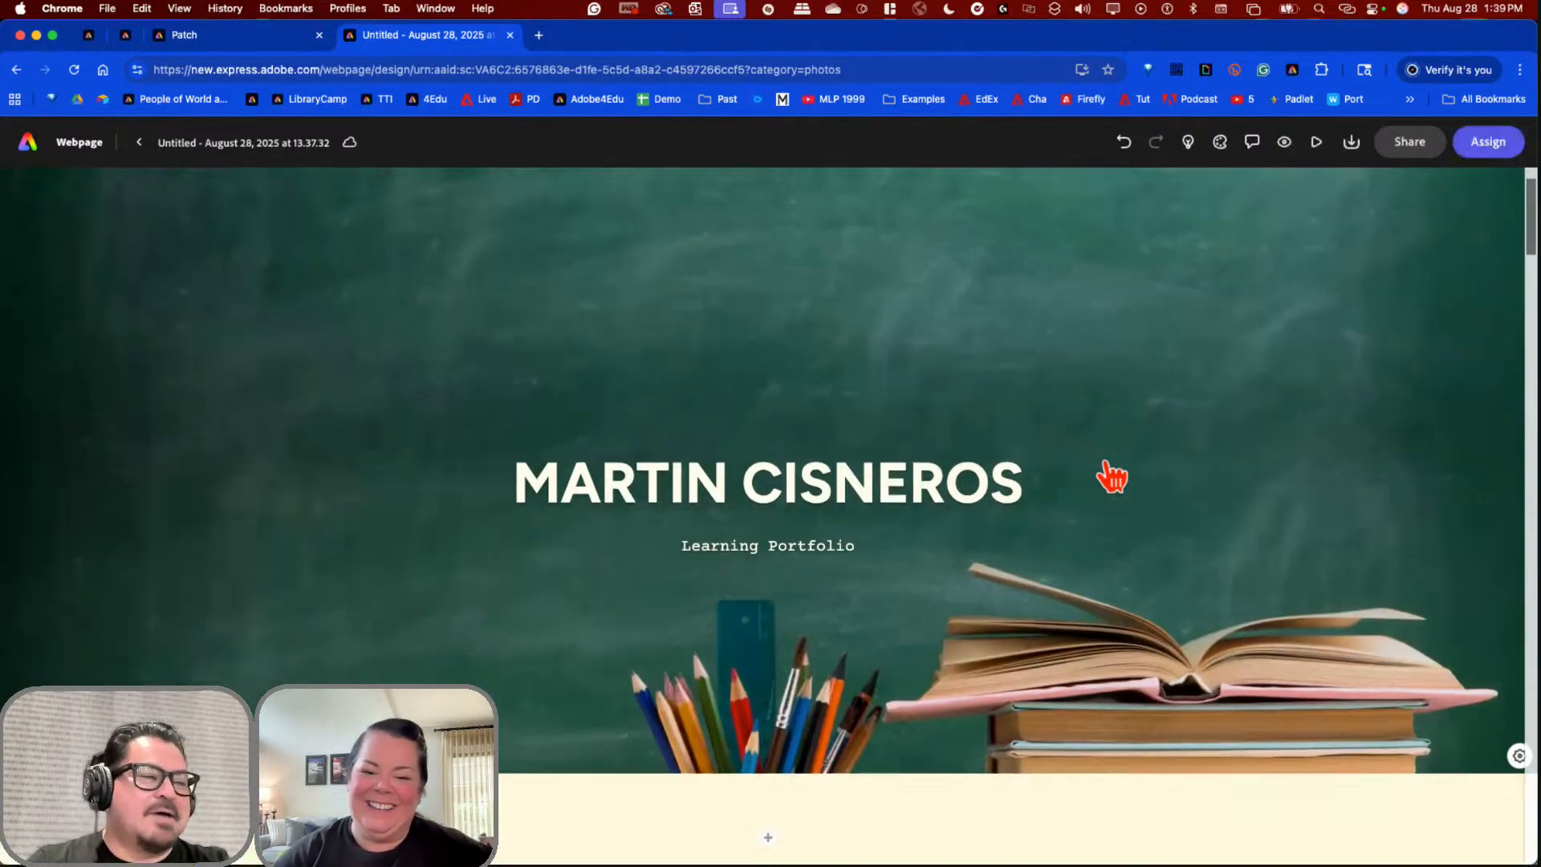
scroll(1110, 475, down, 2)
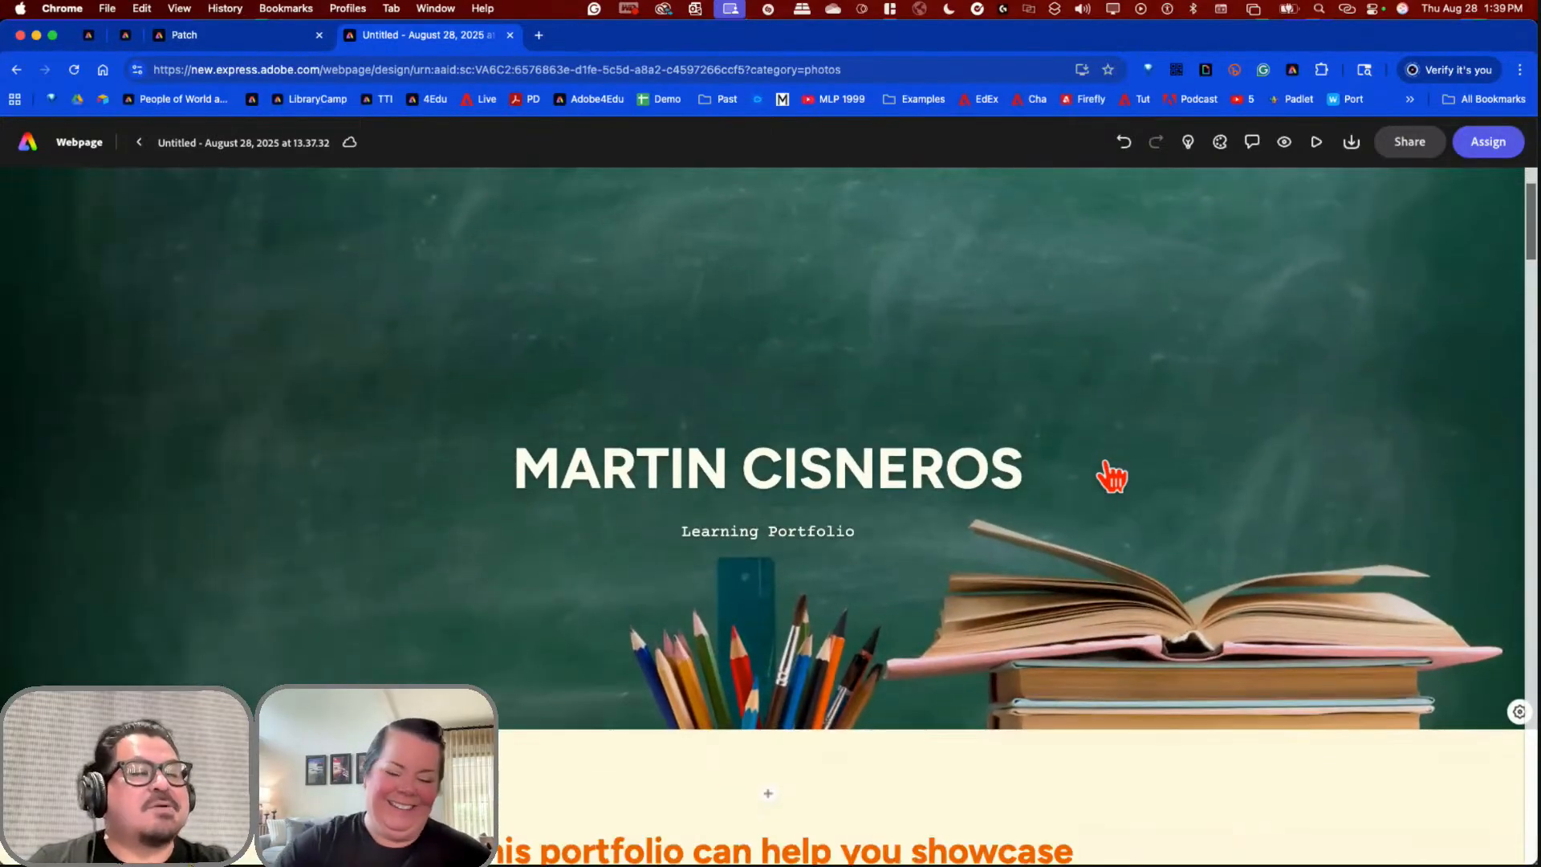
scroll(1110, 476, up, 2)
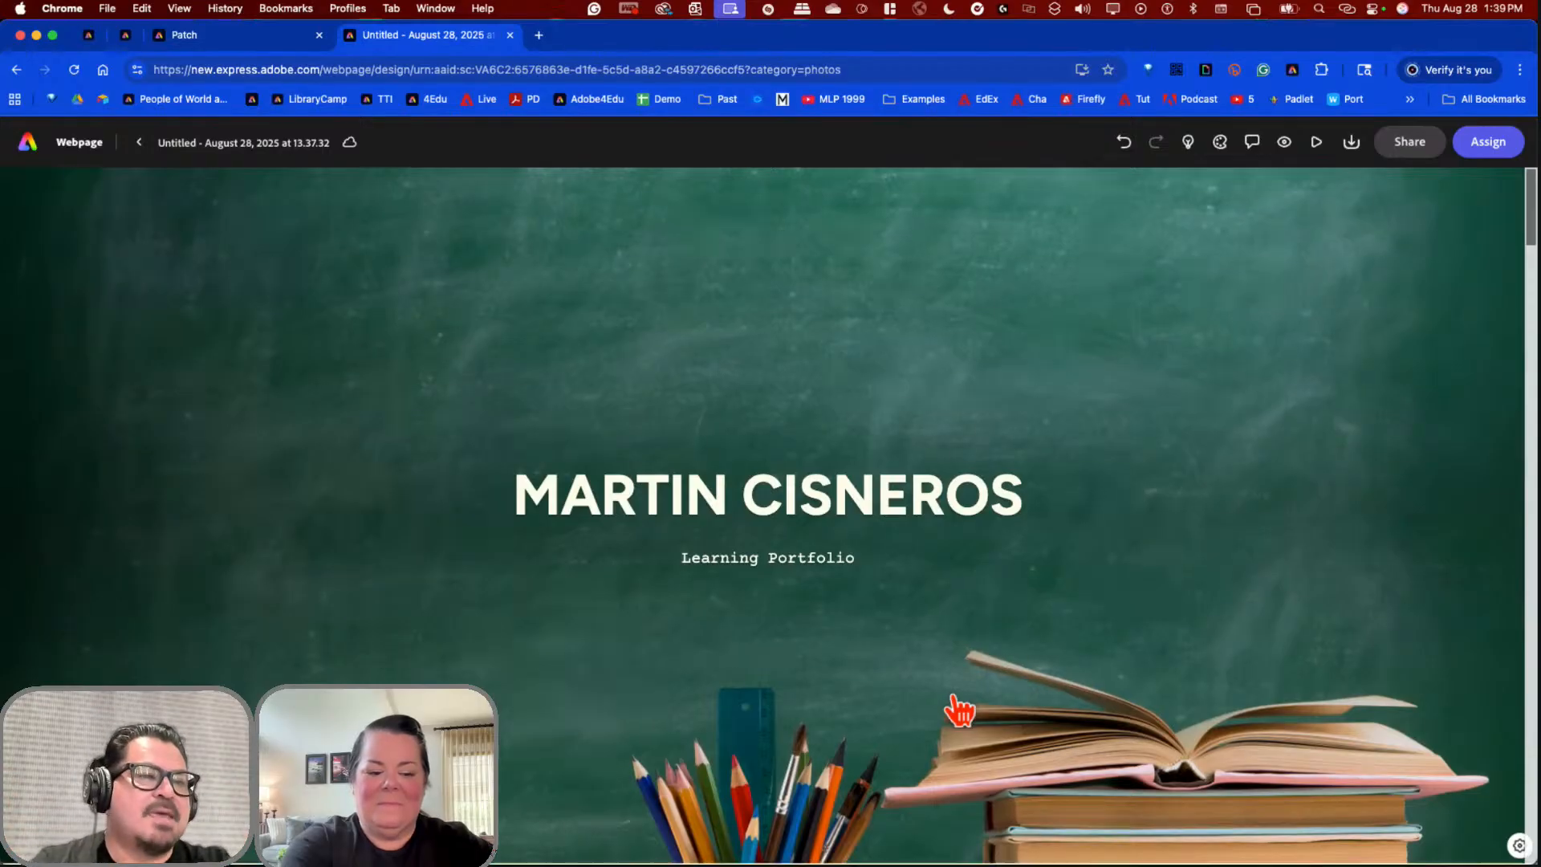
scroll(959, 709, down, 10)
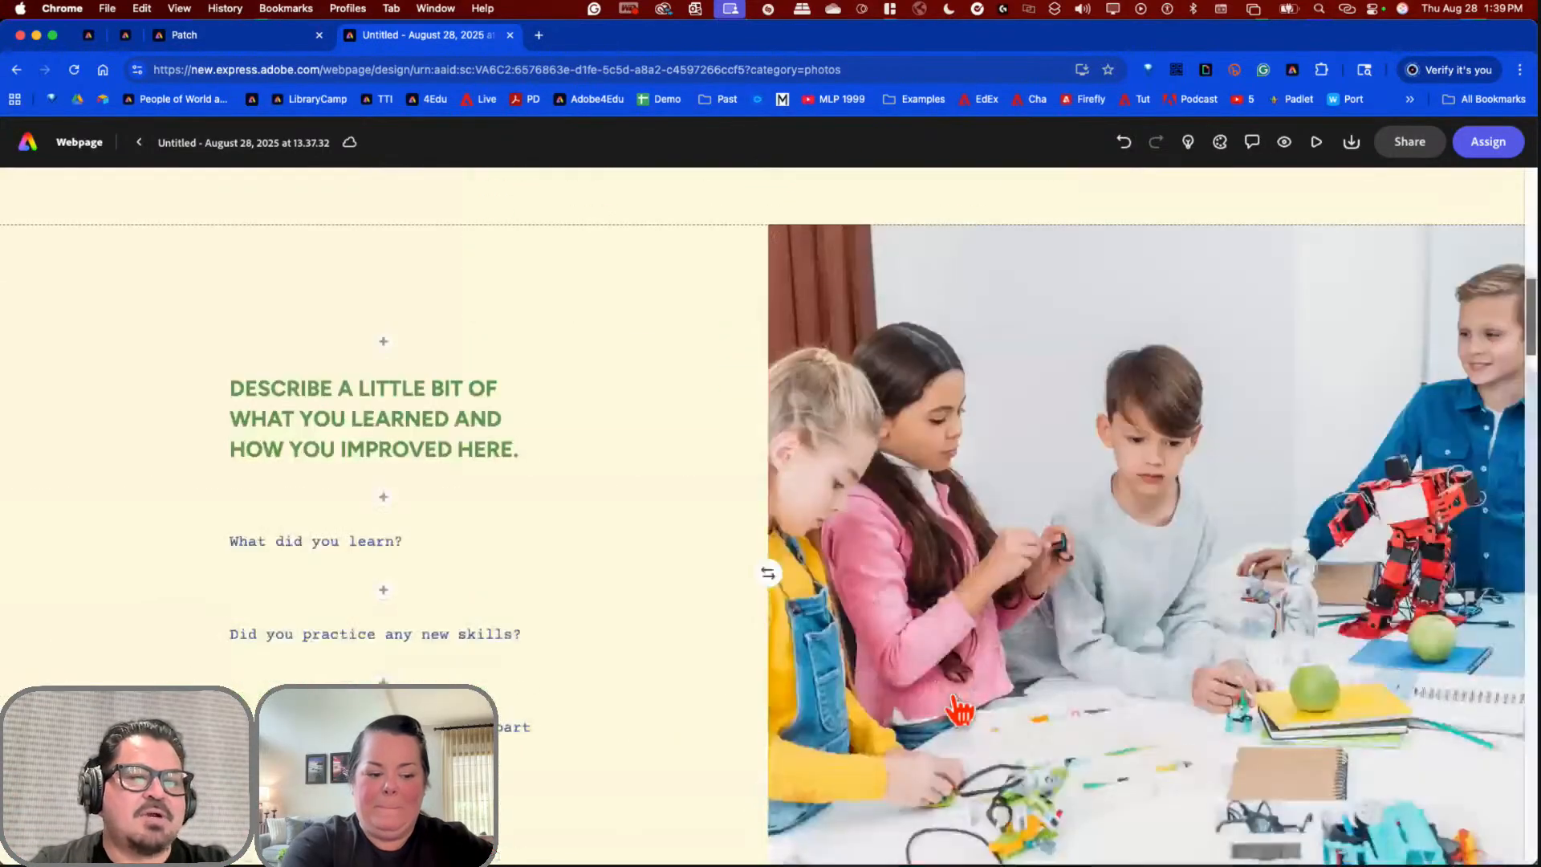
scroll(960, 709, down, 10)
scroll(960, 709, down, 10)
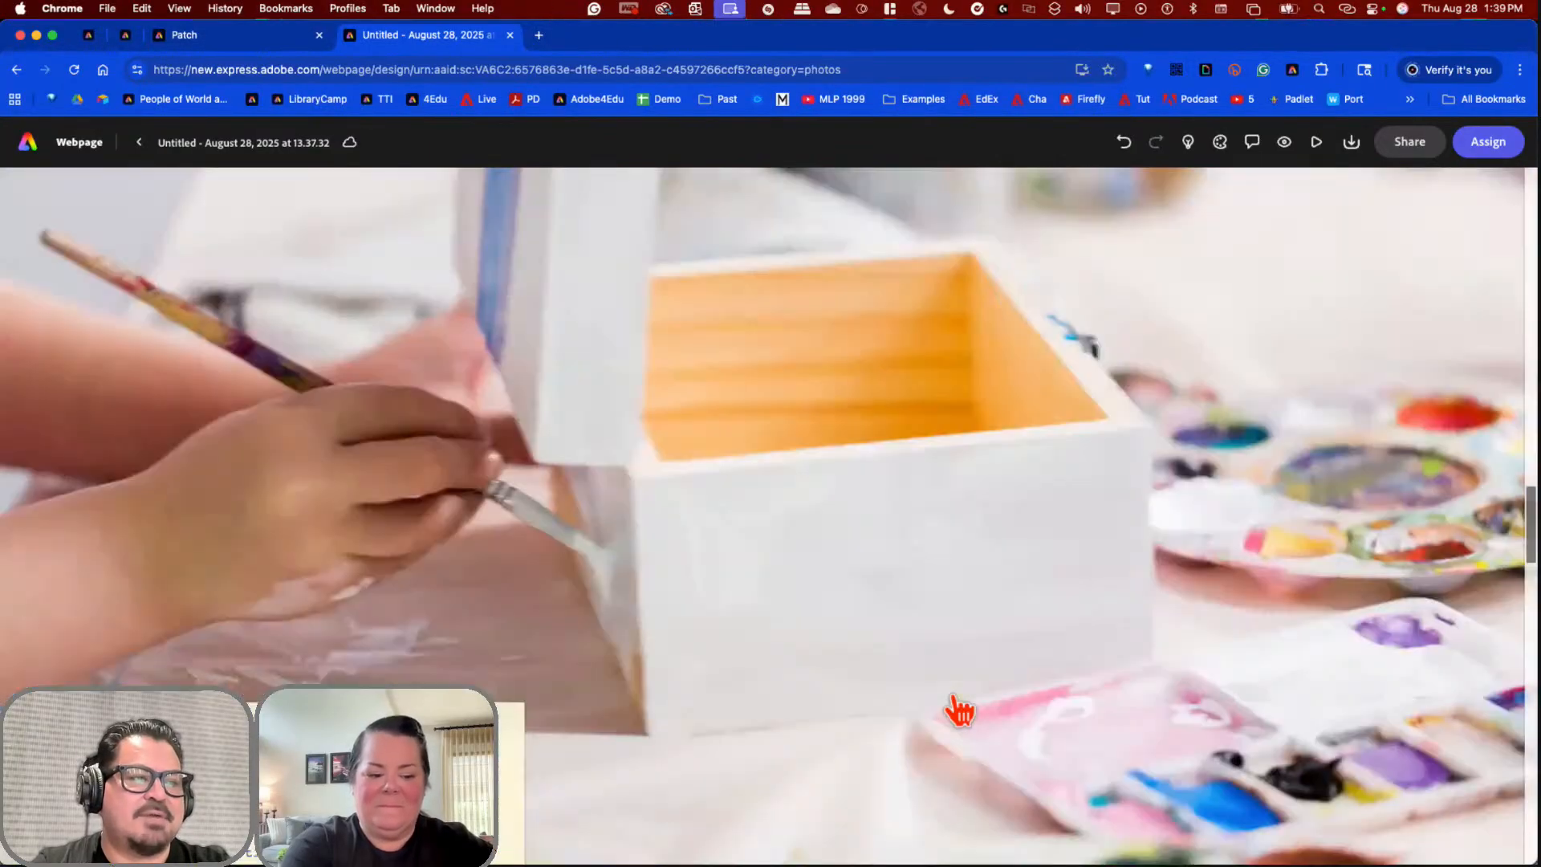
scroll(960, 708, down, 10)
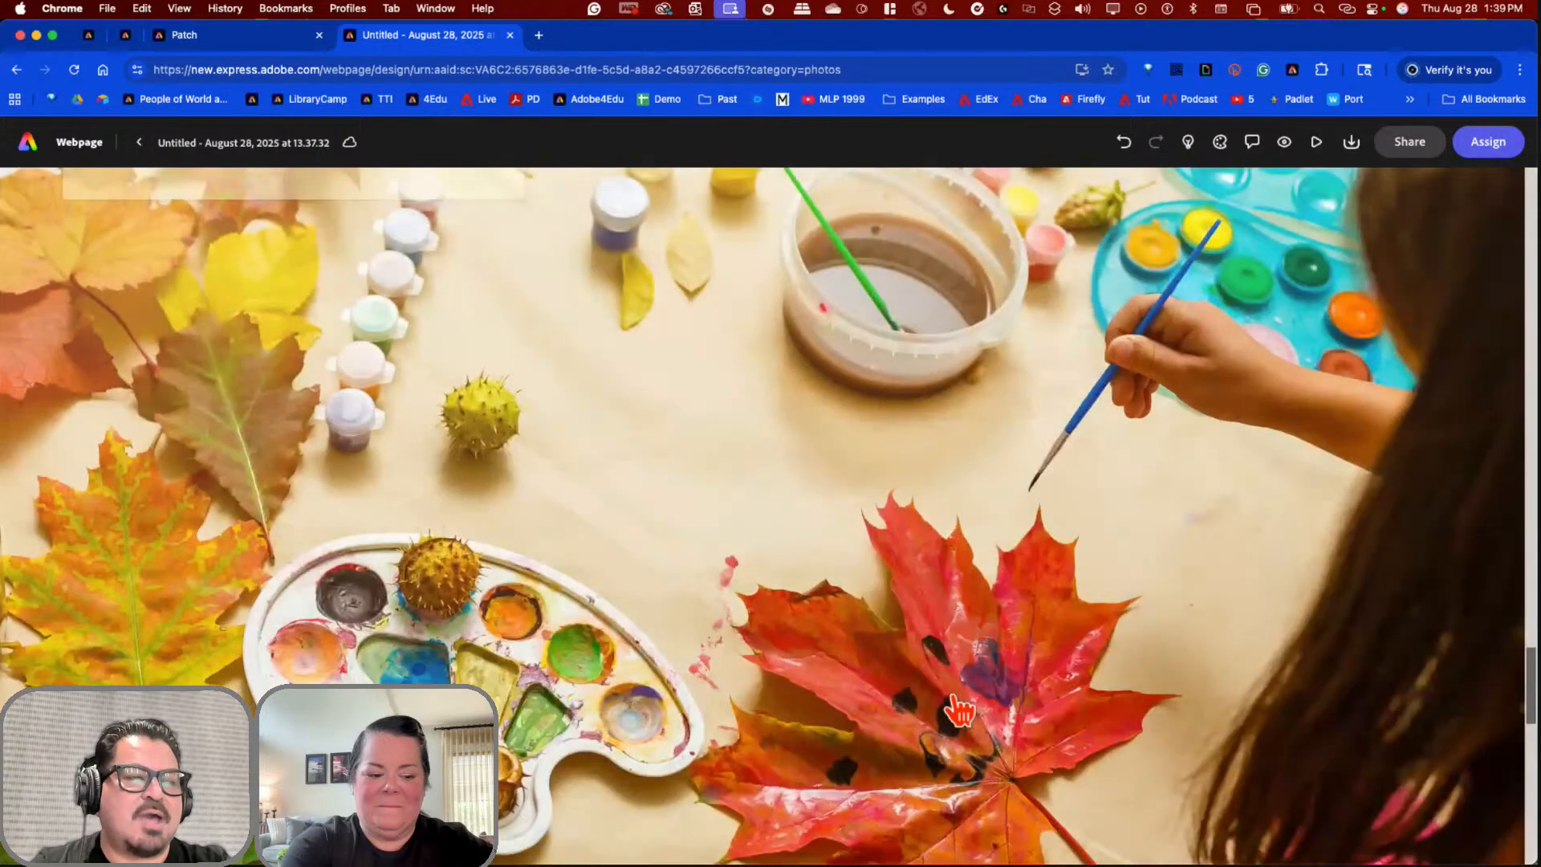
scroll(959, 708, down, 10)
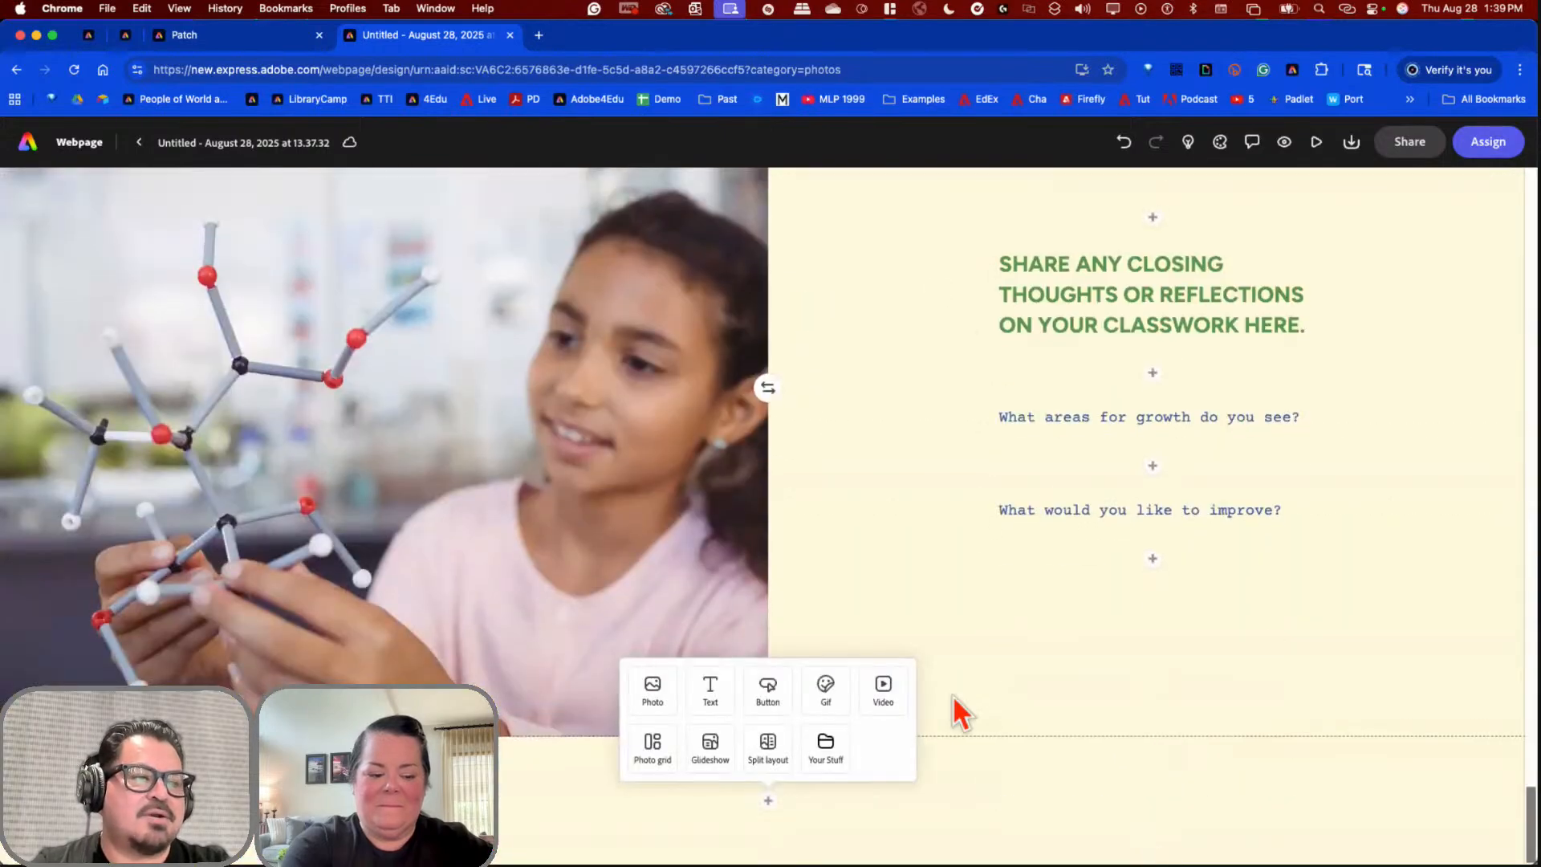
scroll(959, 709, up, 10)
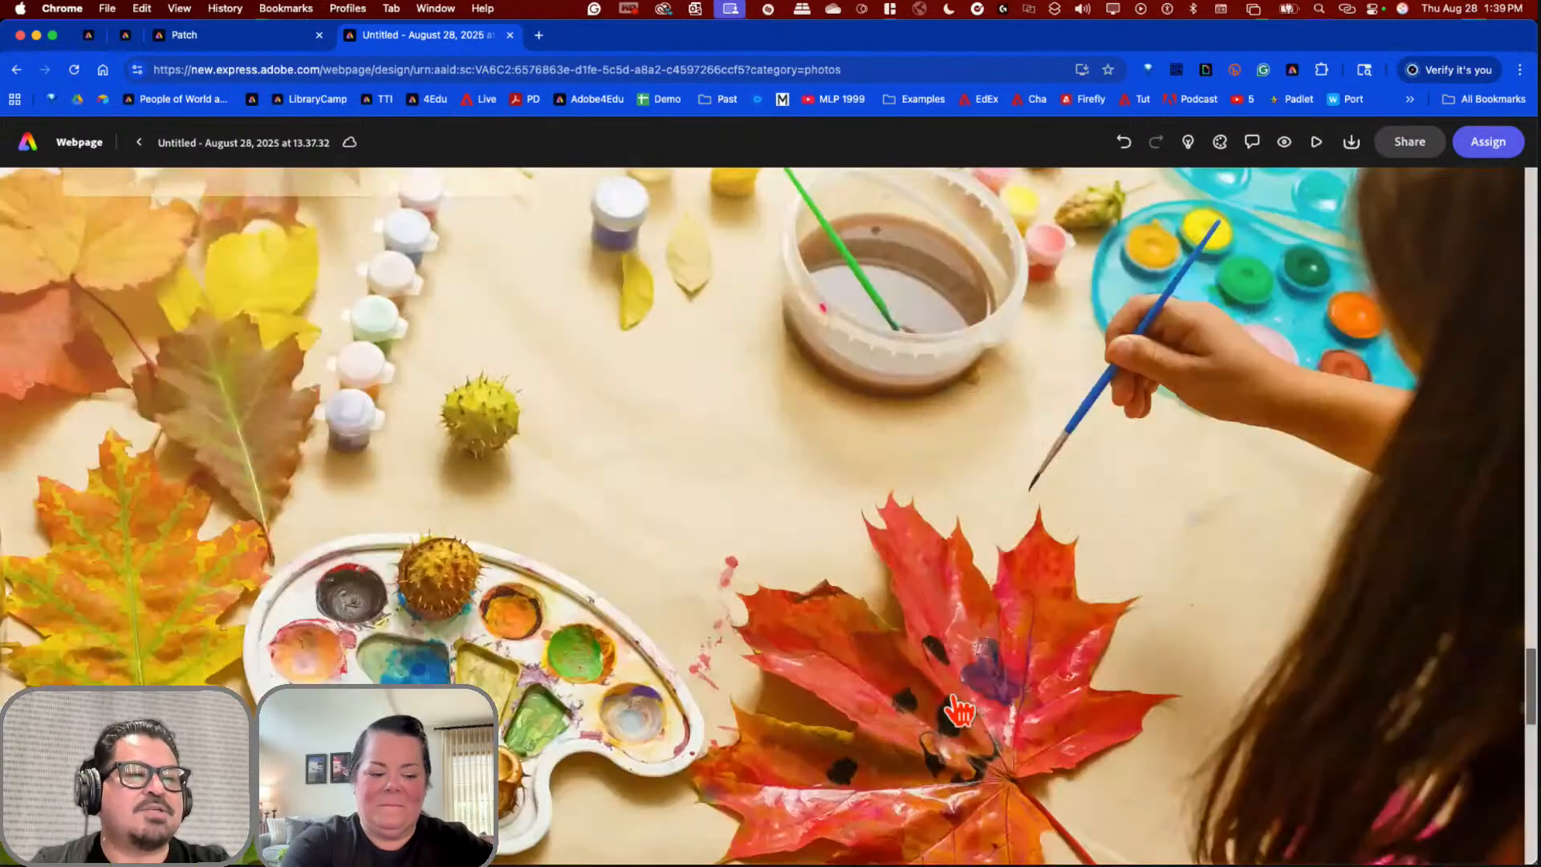
scroll(959, 709, up, 15)
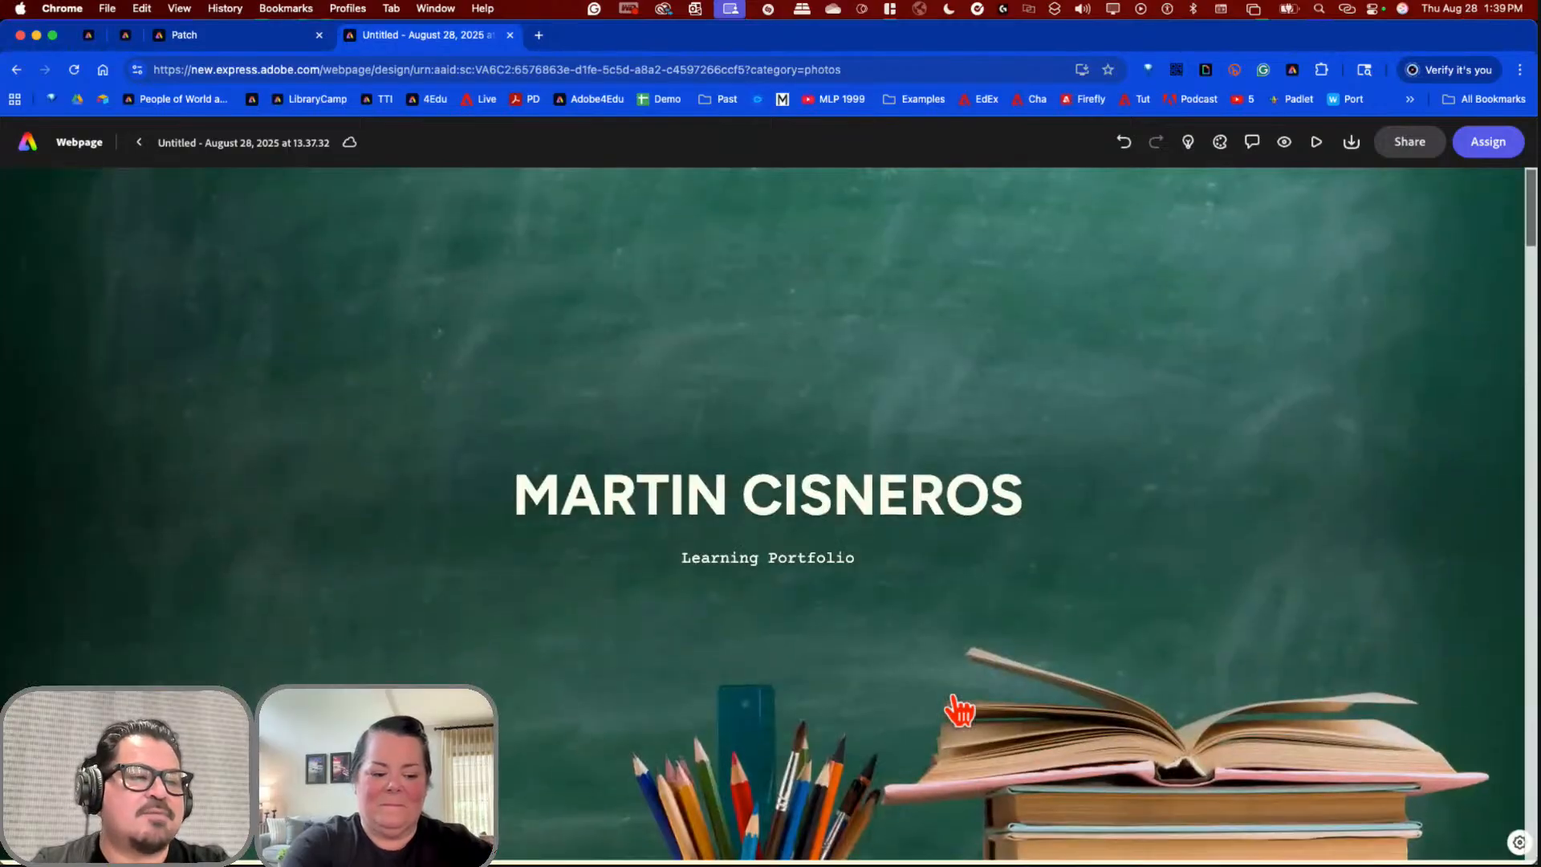
scroll(960, 708, down, 3)
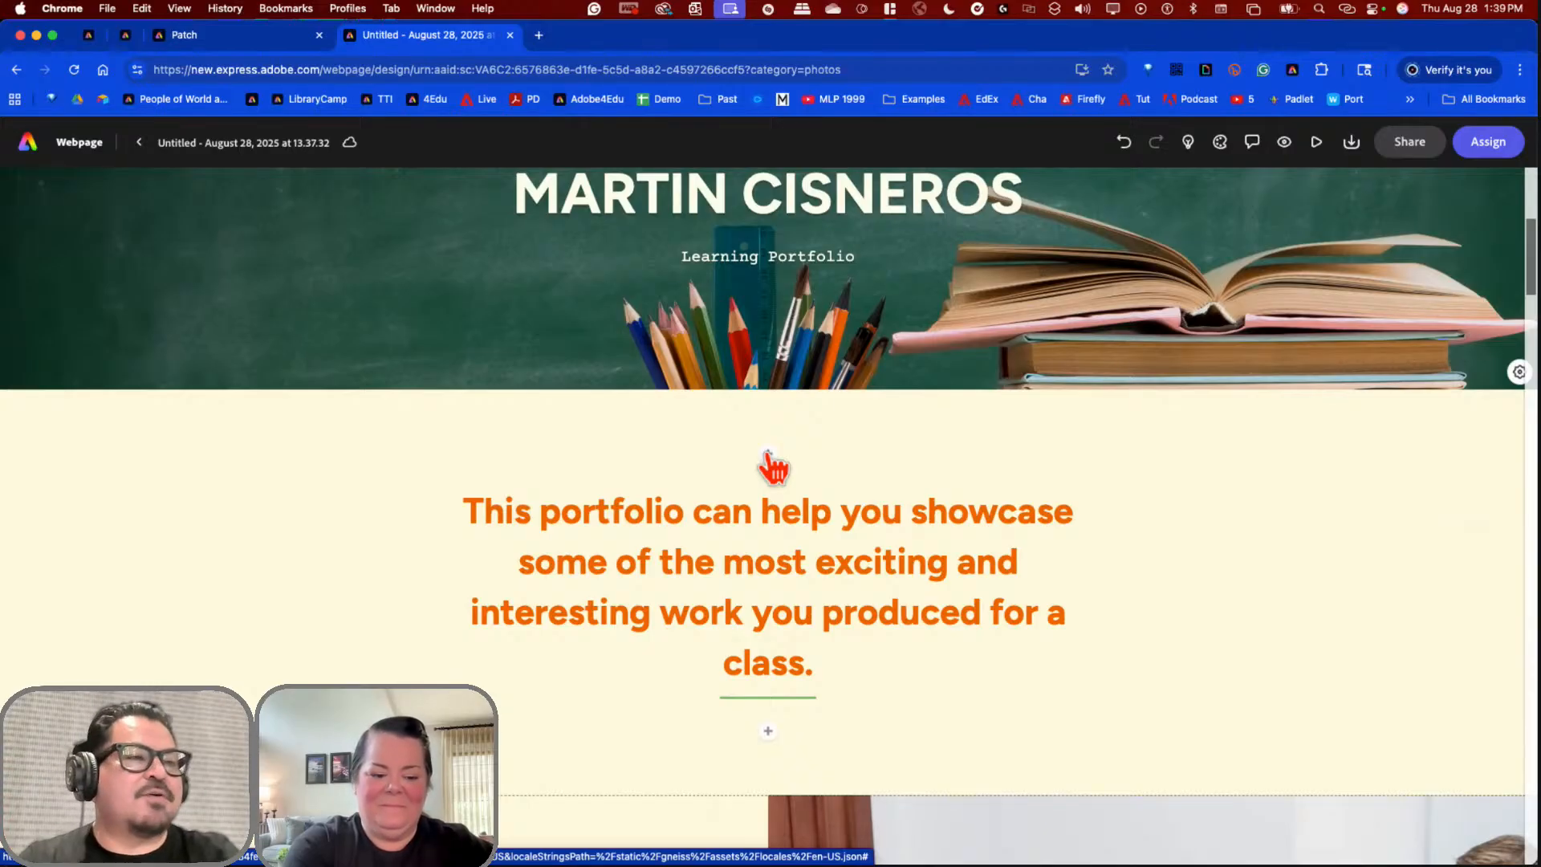
scroll(775, 469, up, 5)
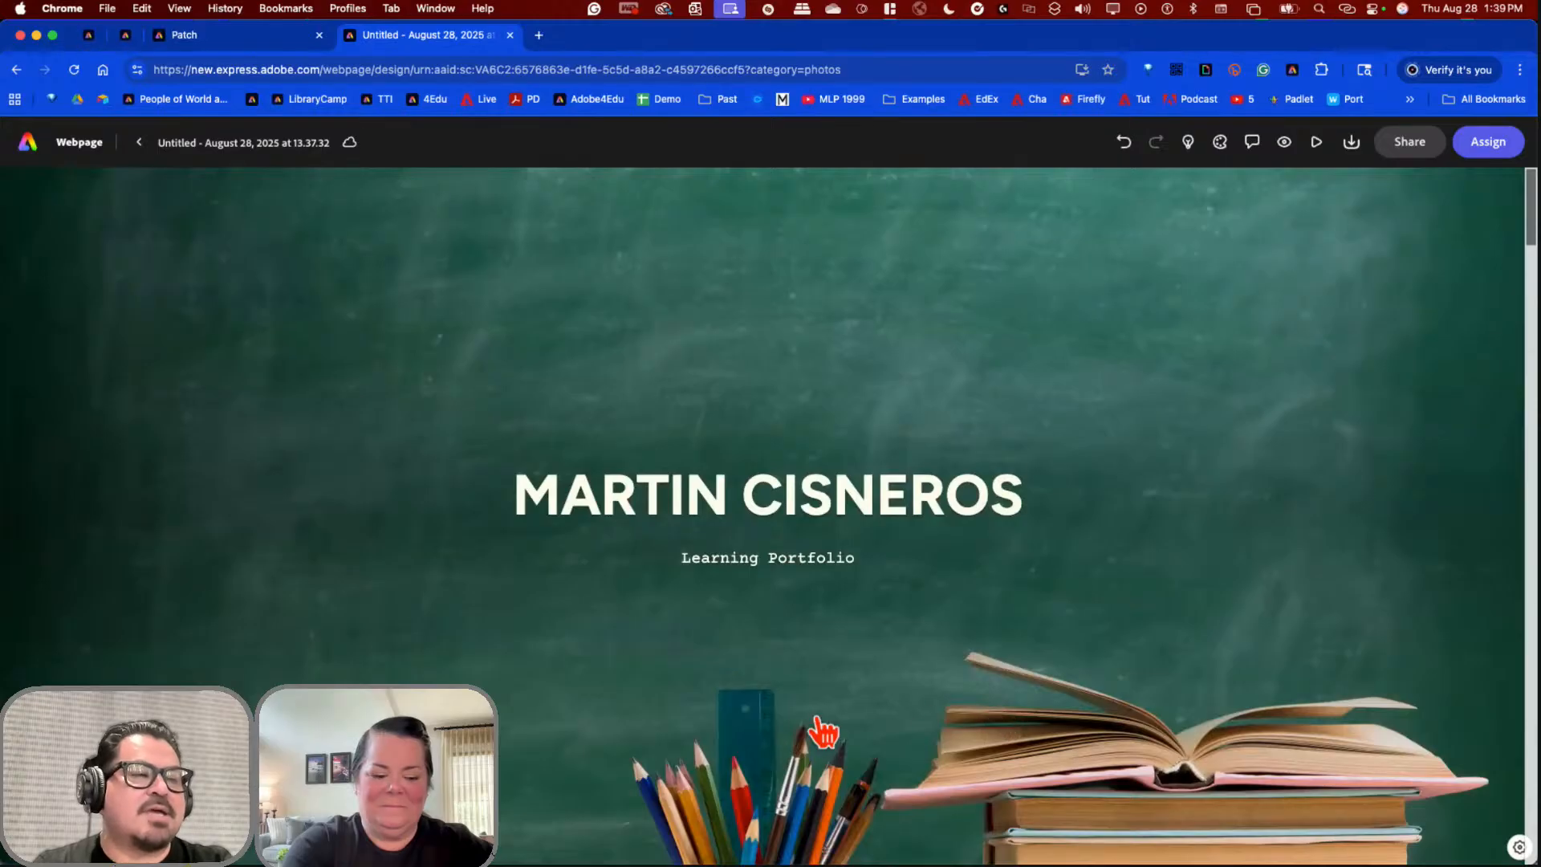
Step: Try Short Cover on the chalkboard header image, then restore full-height cover and reselect it
click(840, 688)
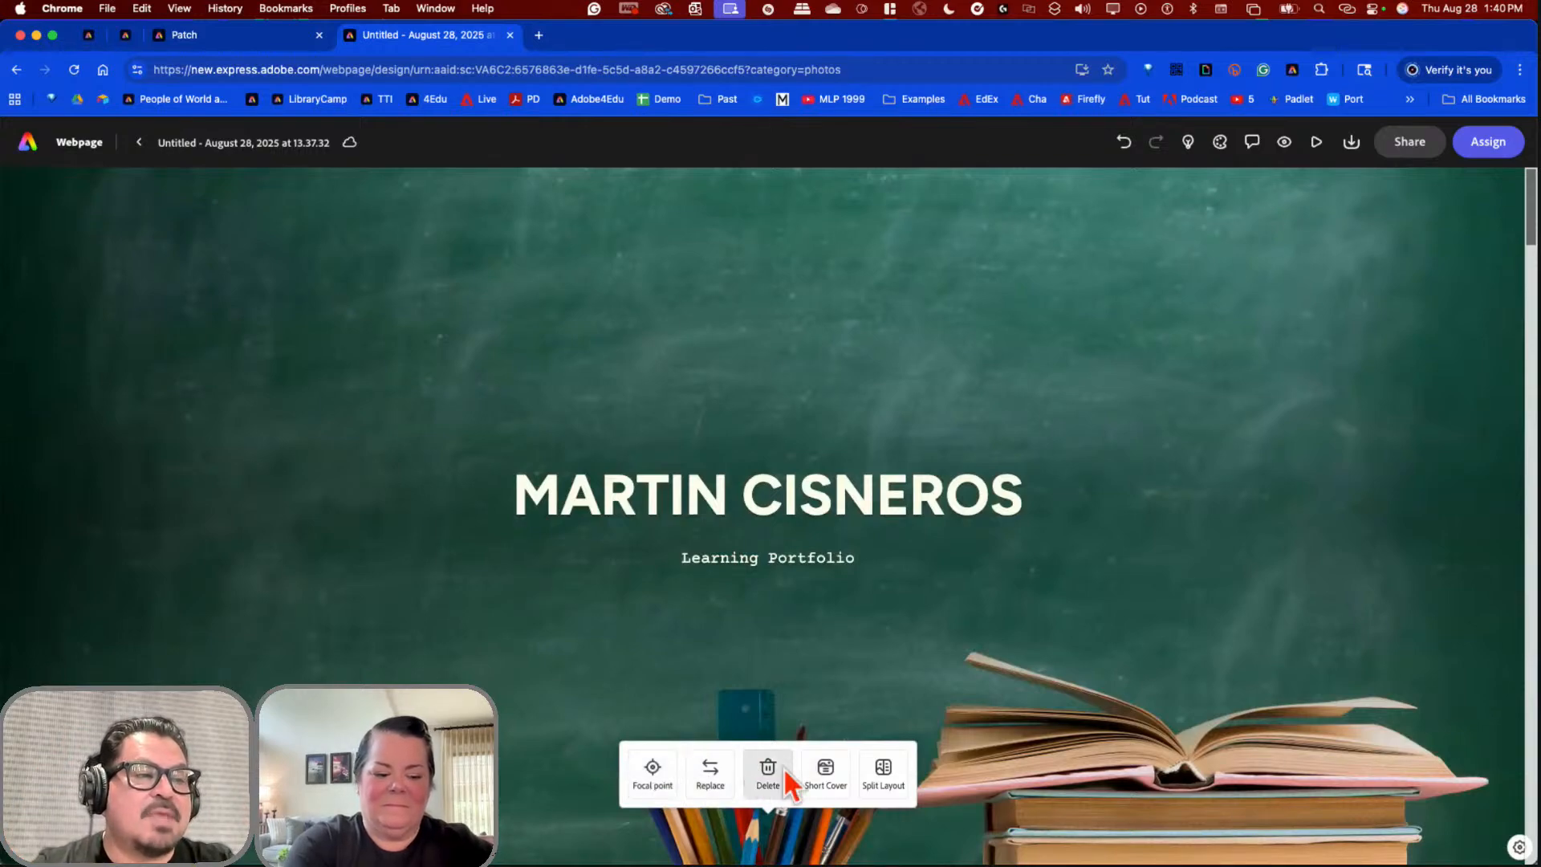
click(827, 775)
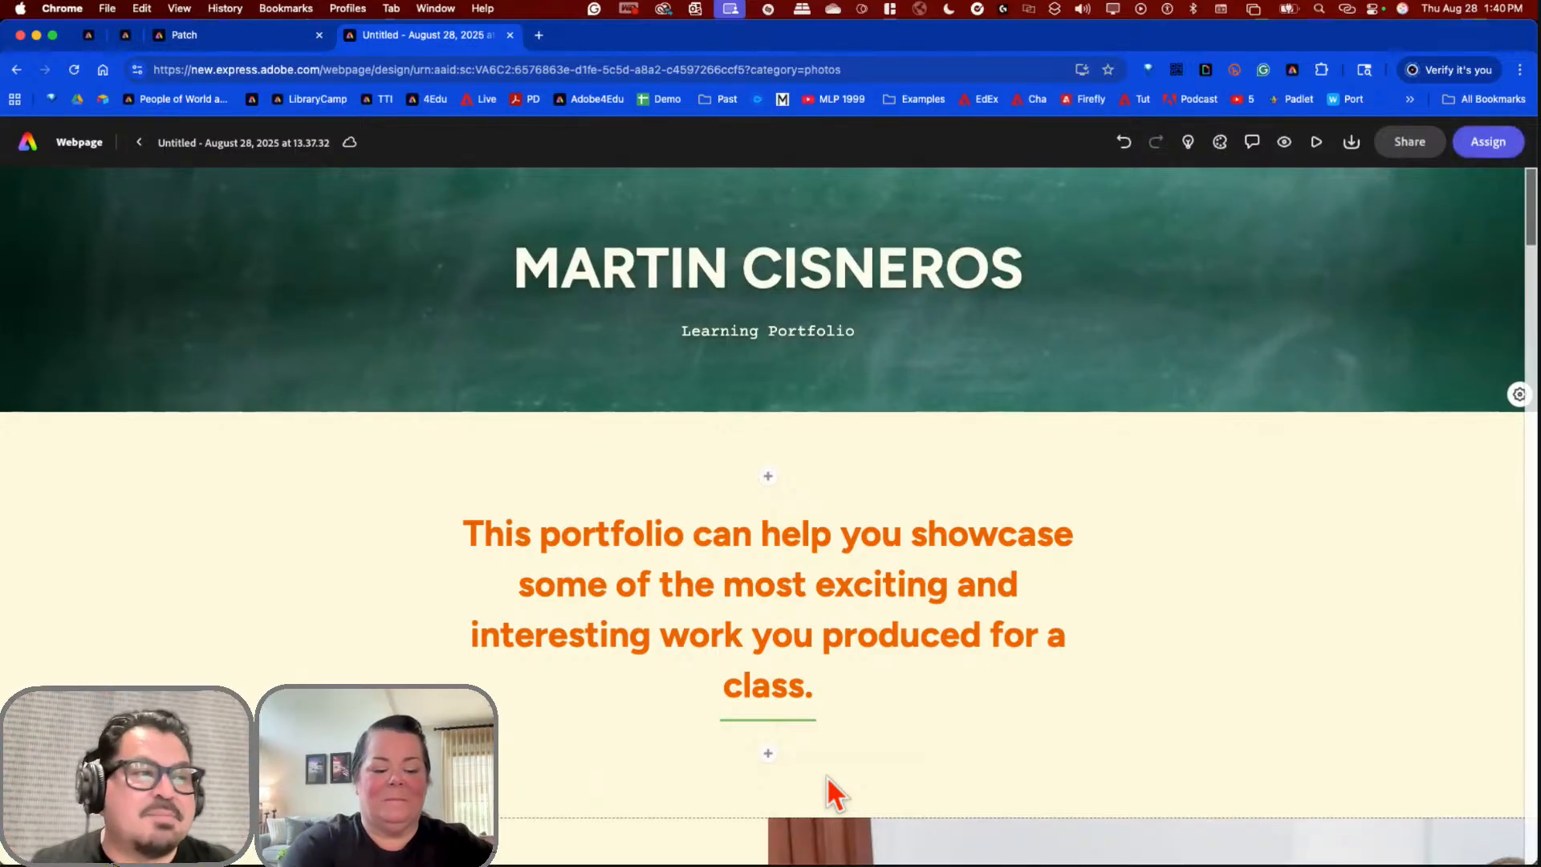
click(931, 394)
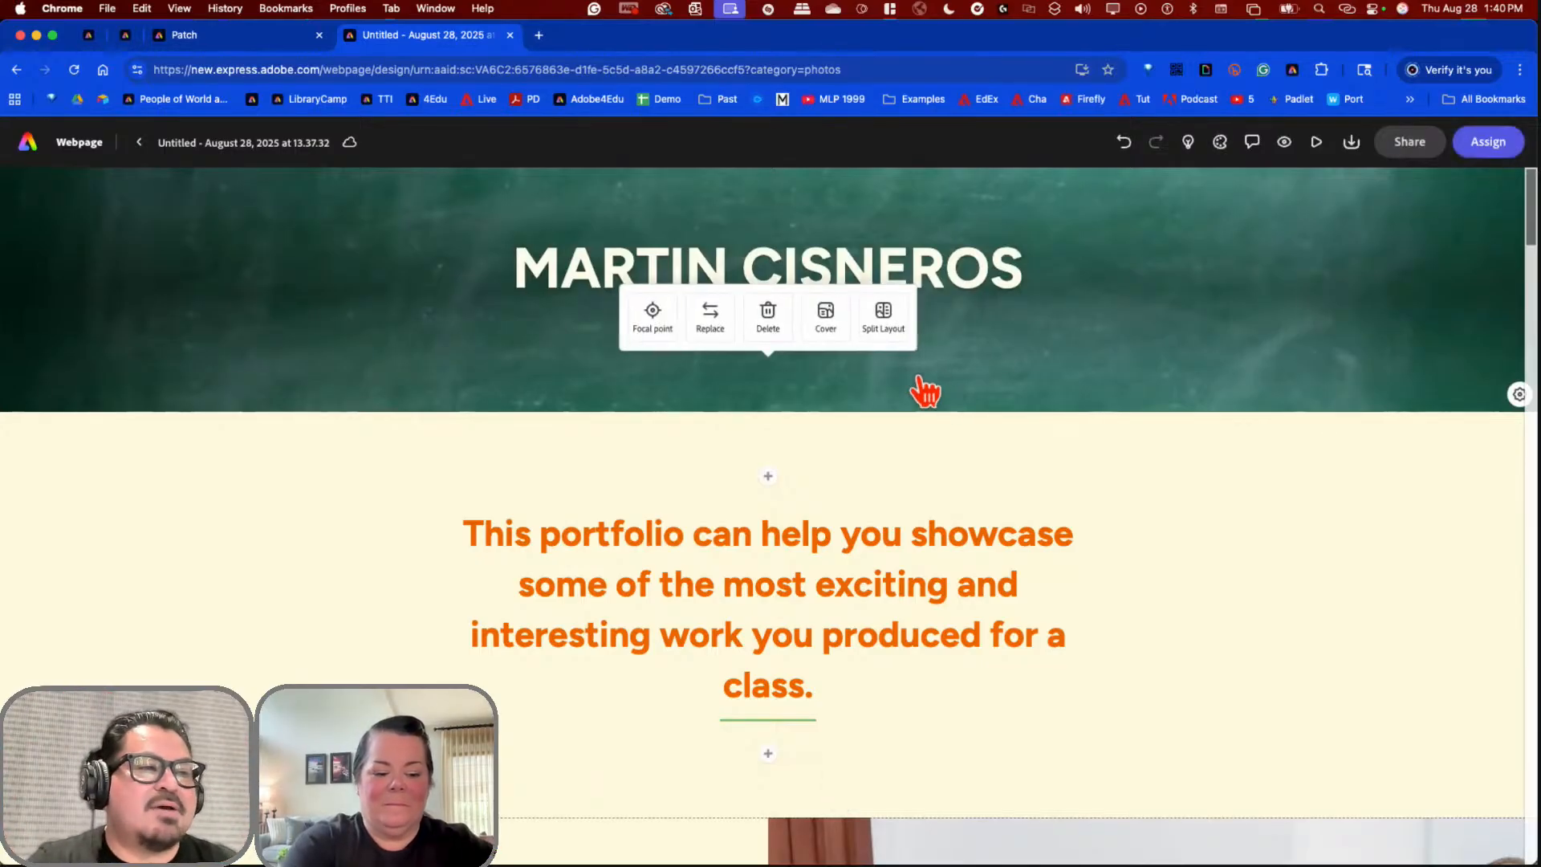
click(827, 322)
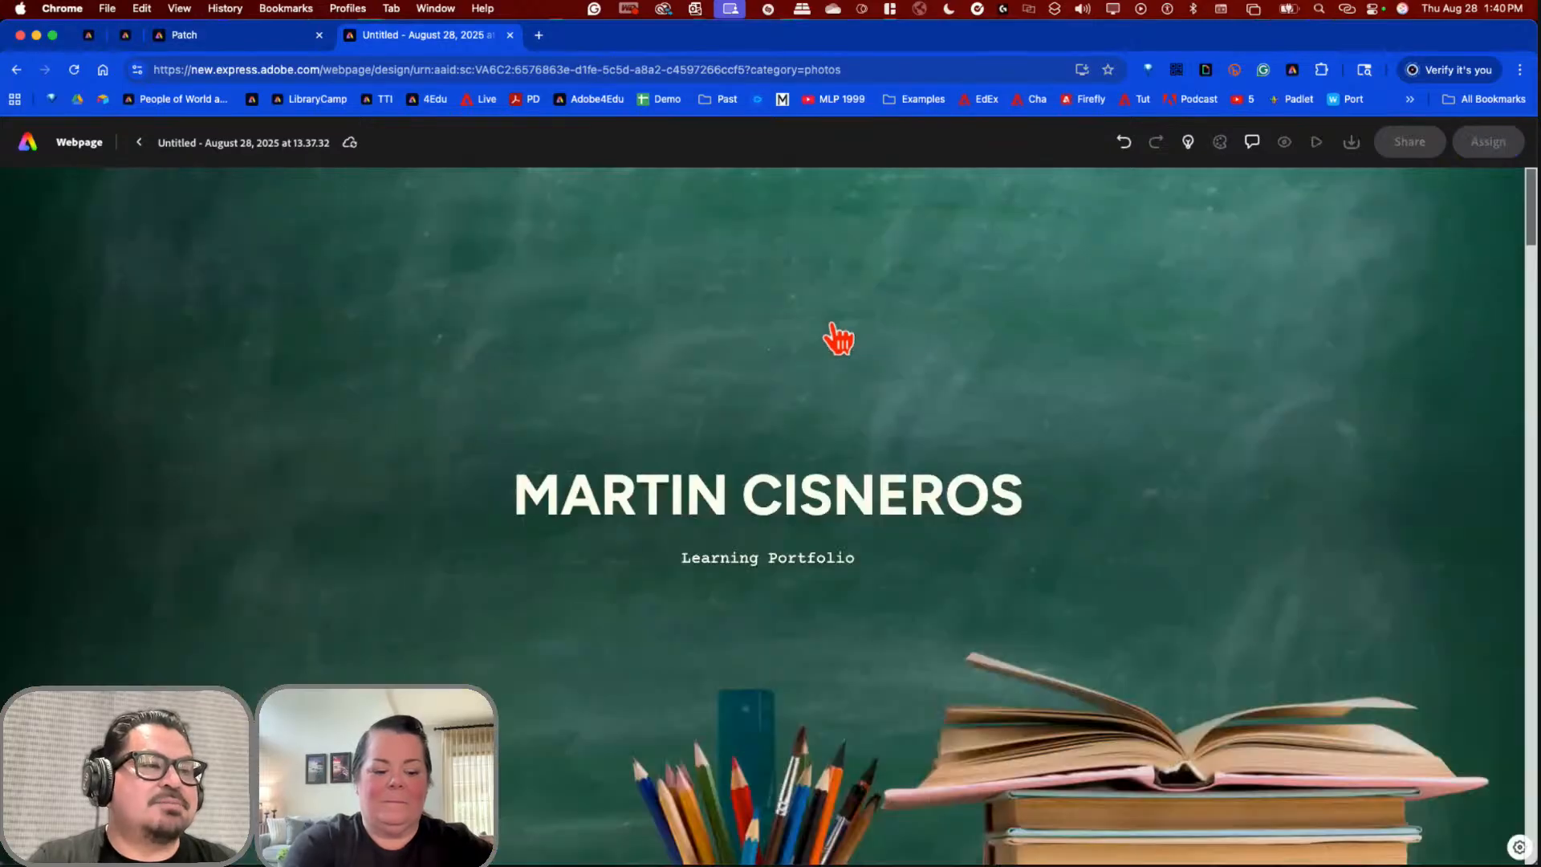
click(852, 380)
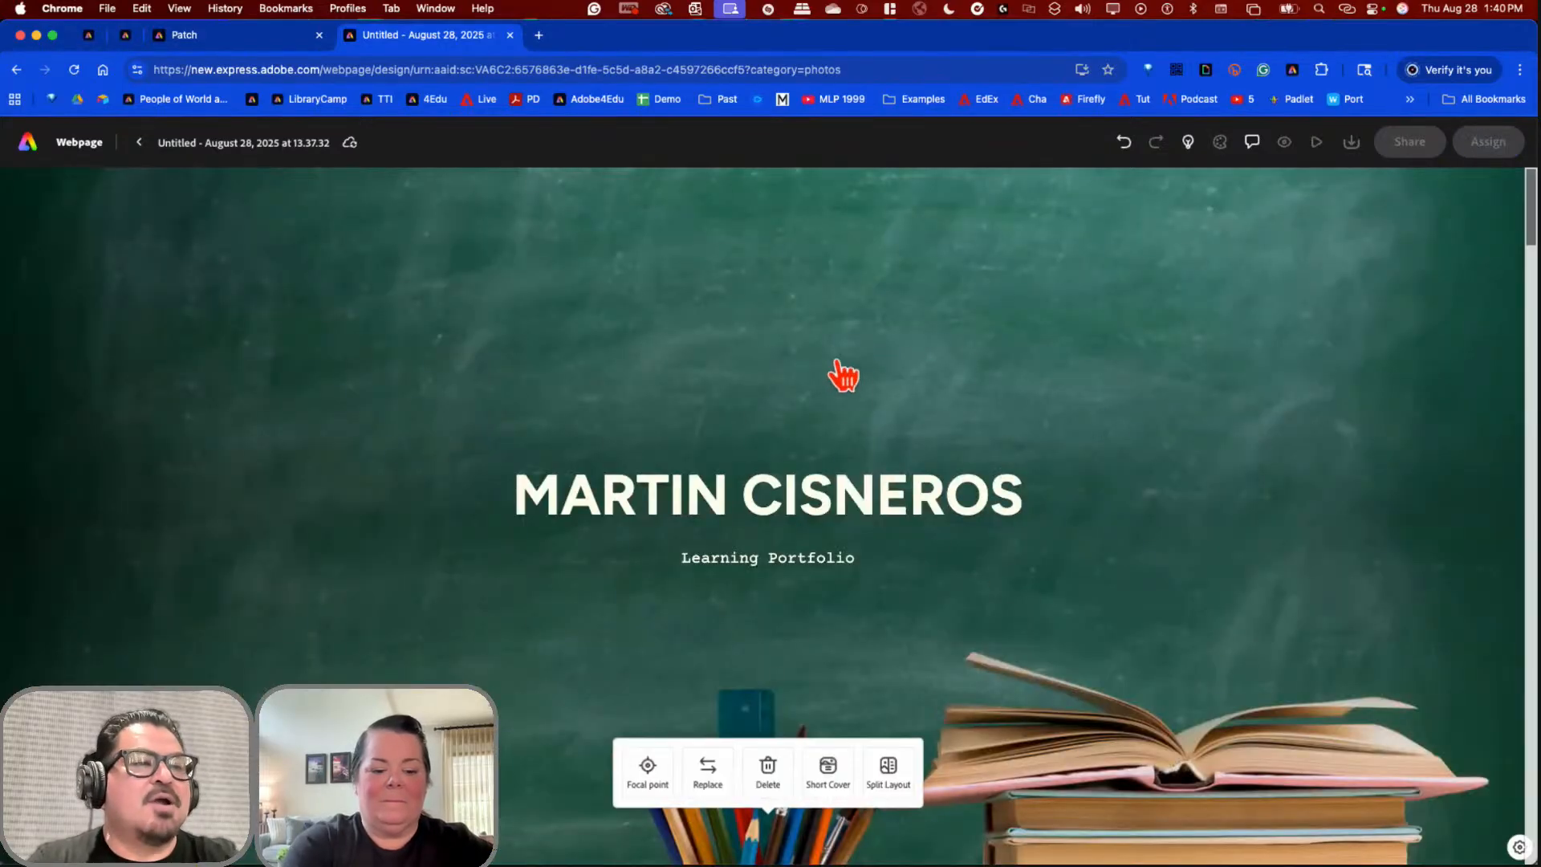
Step: Apply Split Layout to the hero, then undo it to restore the full-width chalkboard image
click(896, 780)
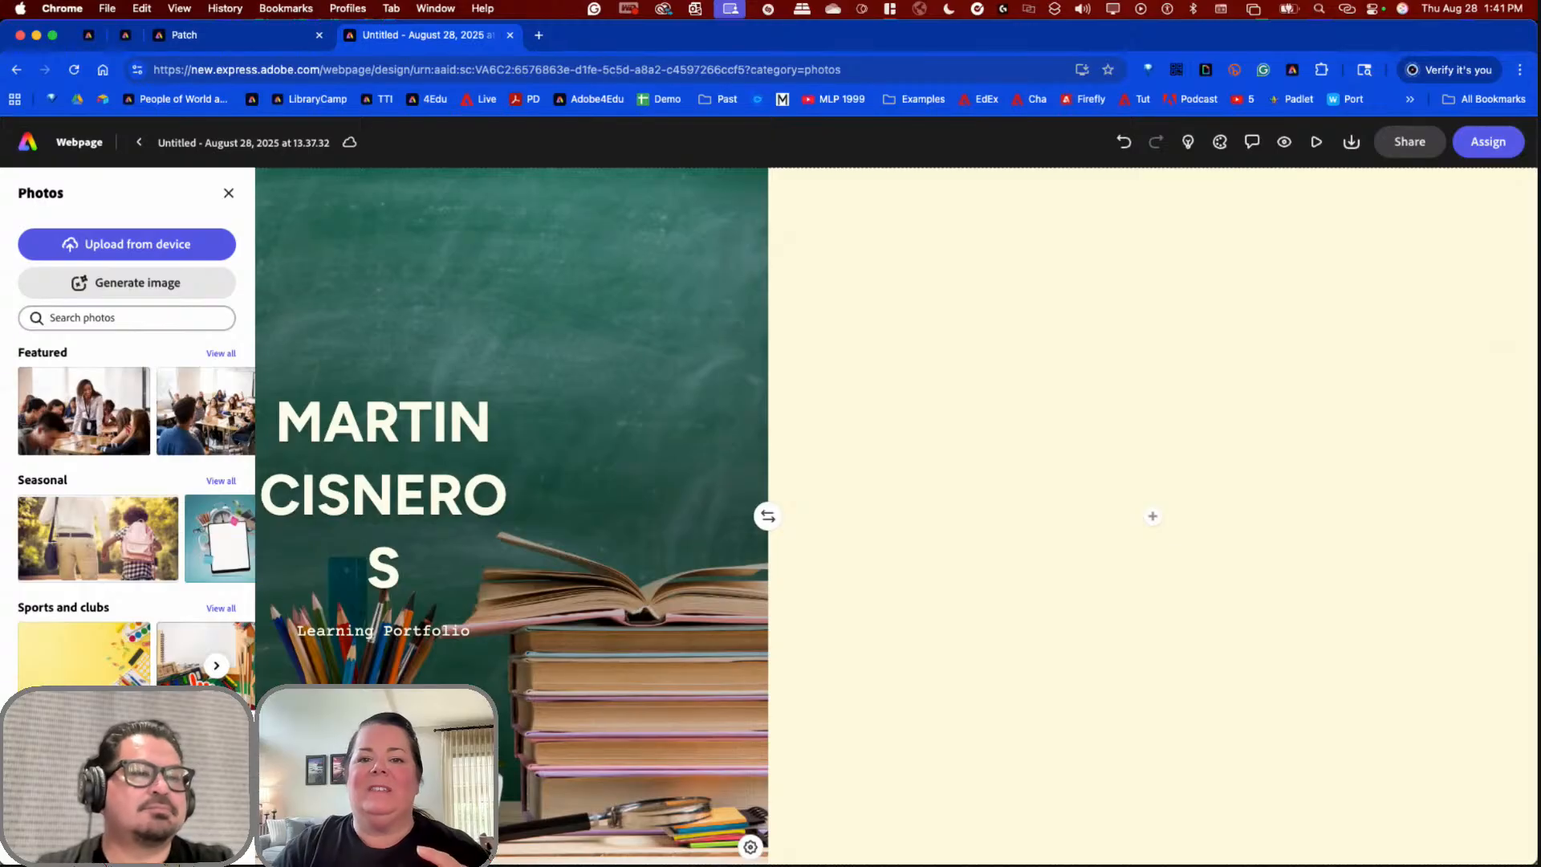
click(1124, 142)
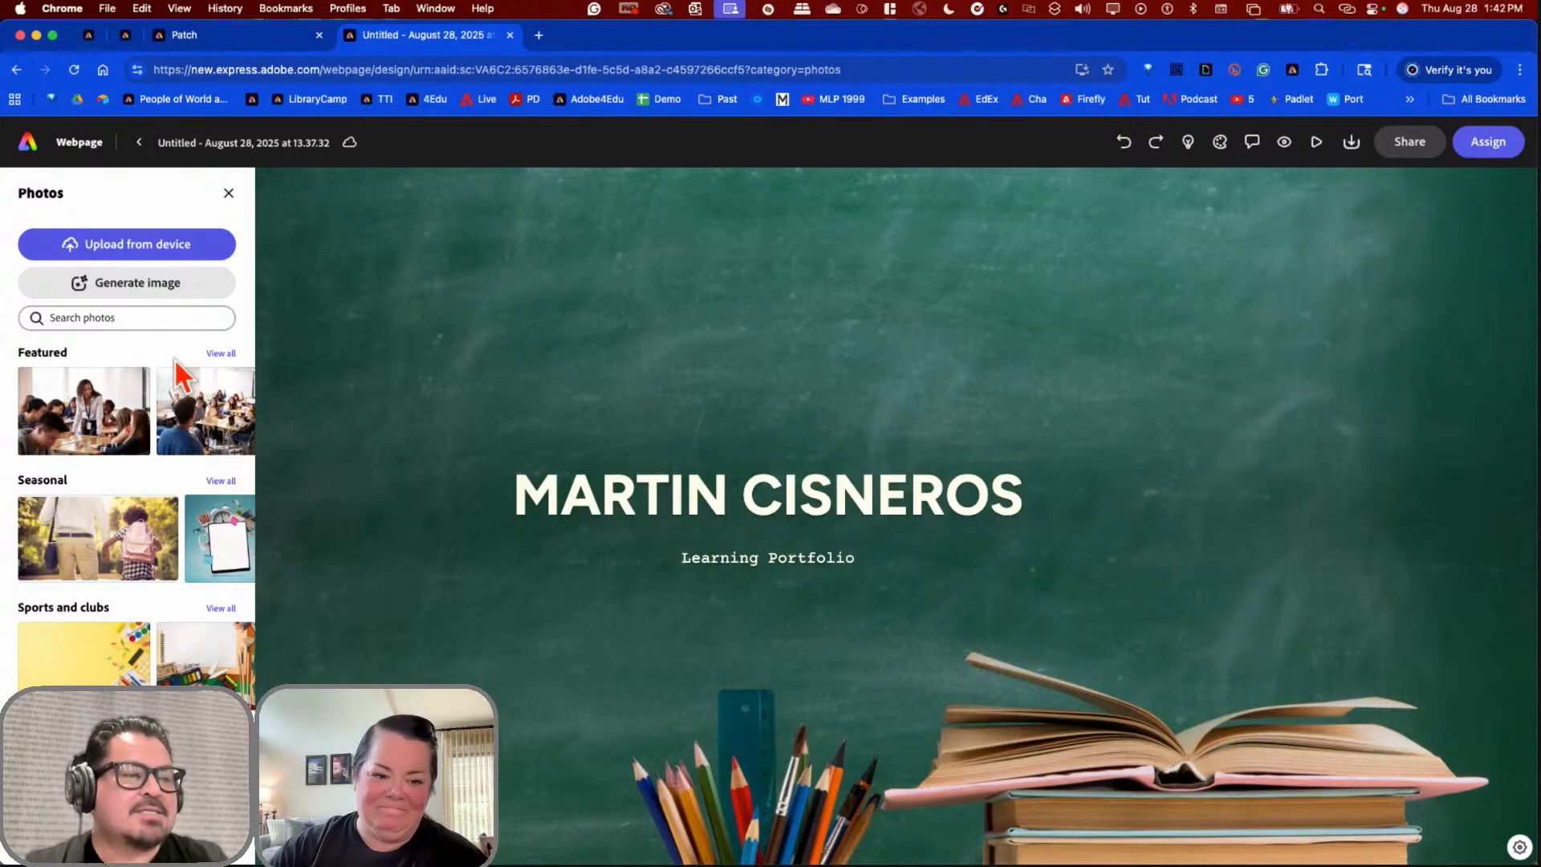
Step: Start replacing the hero image and search the stock Photos for 'idea'
click(514, 304)
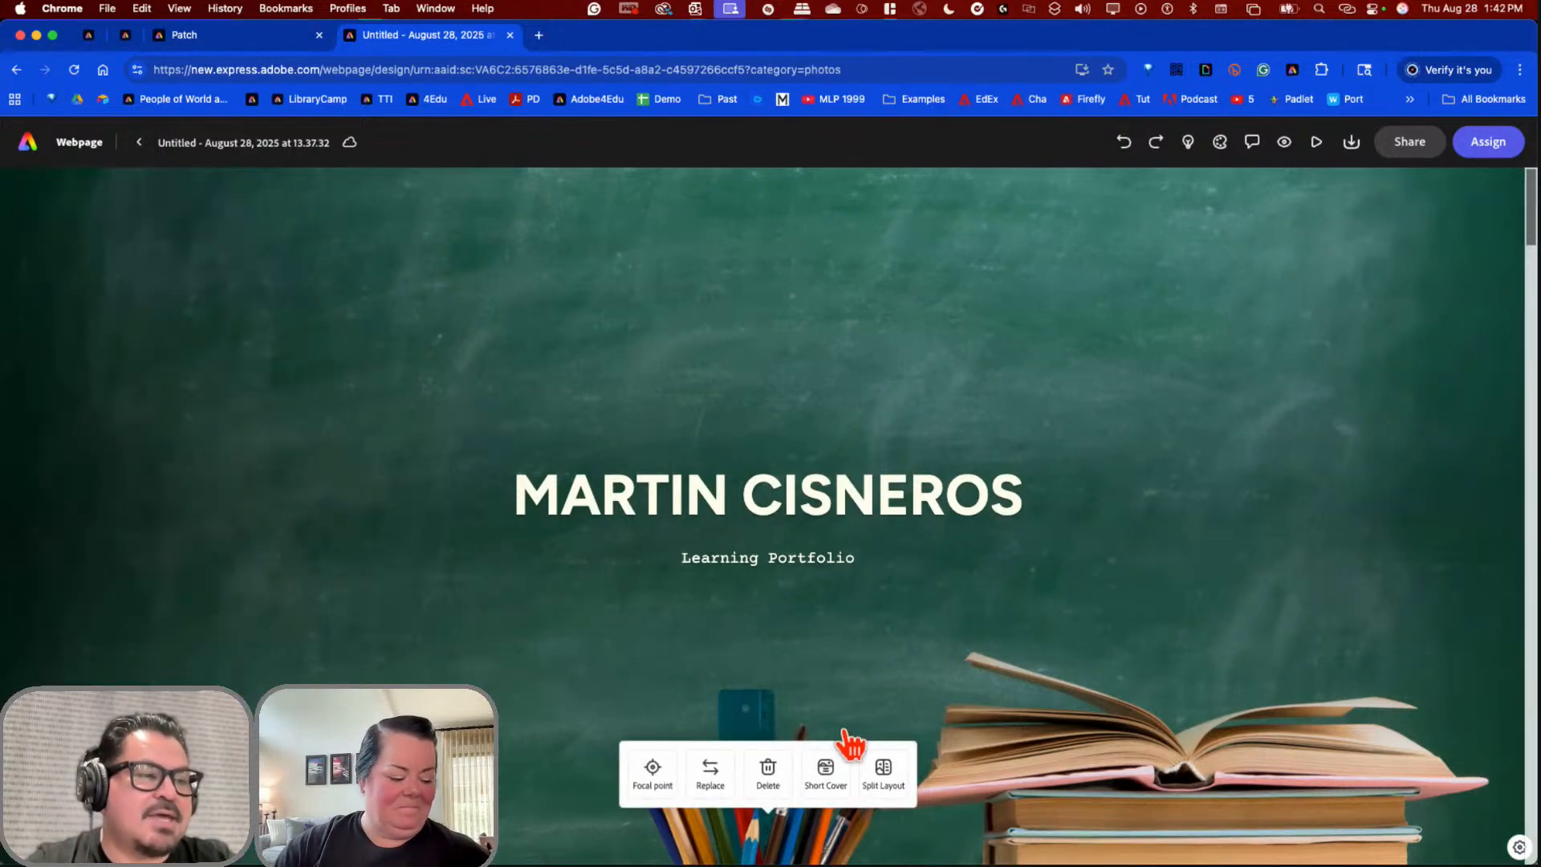
click(726, 786)
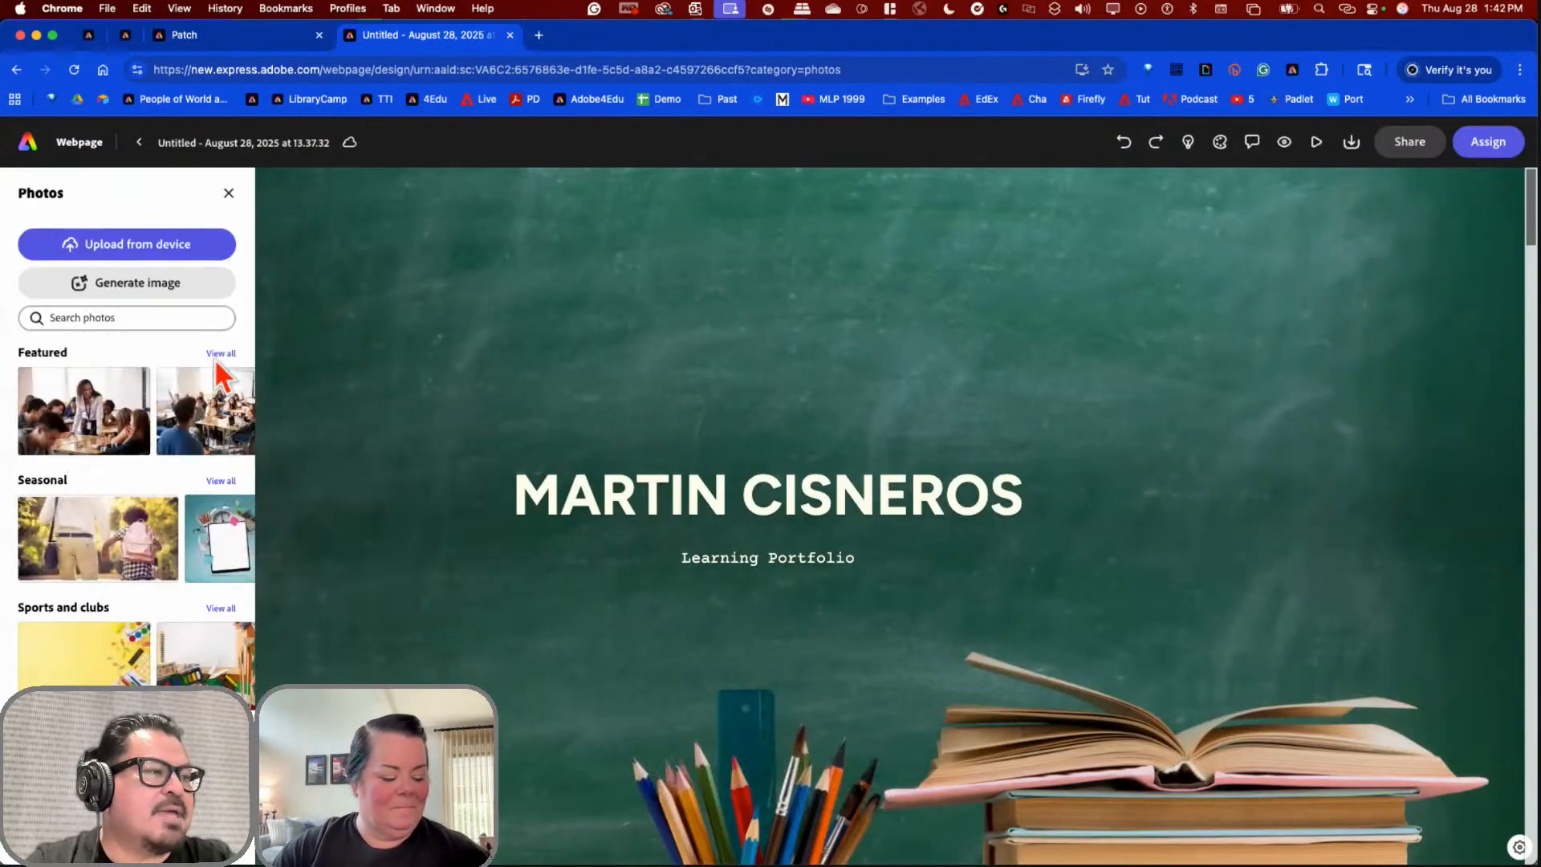
click(108, 319)
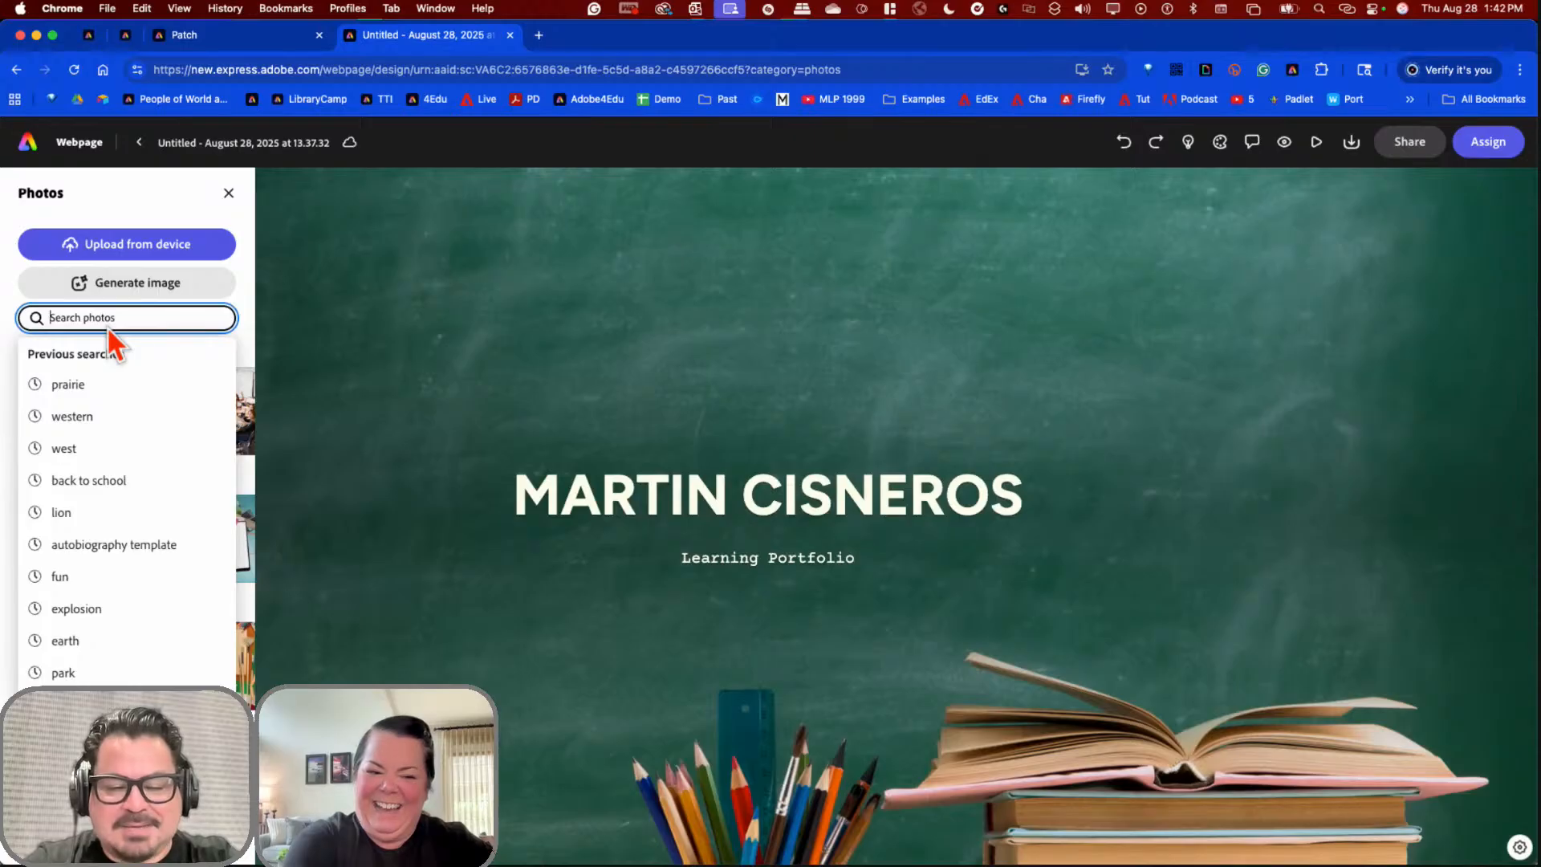
text(idea)
key(Return)
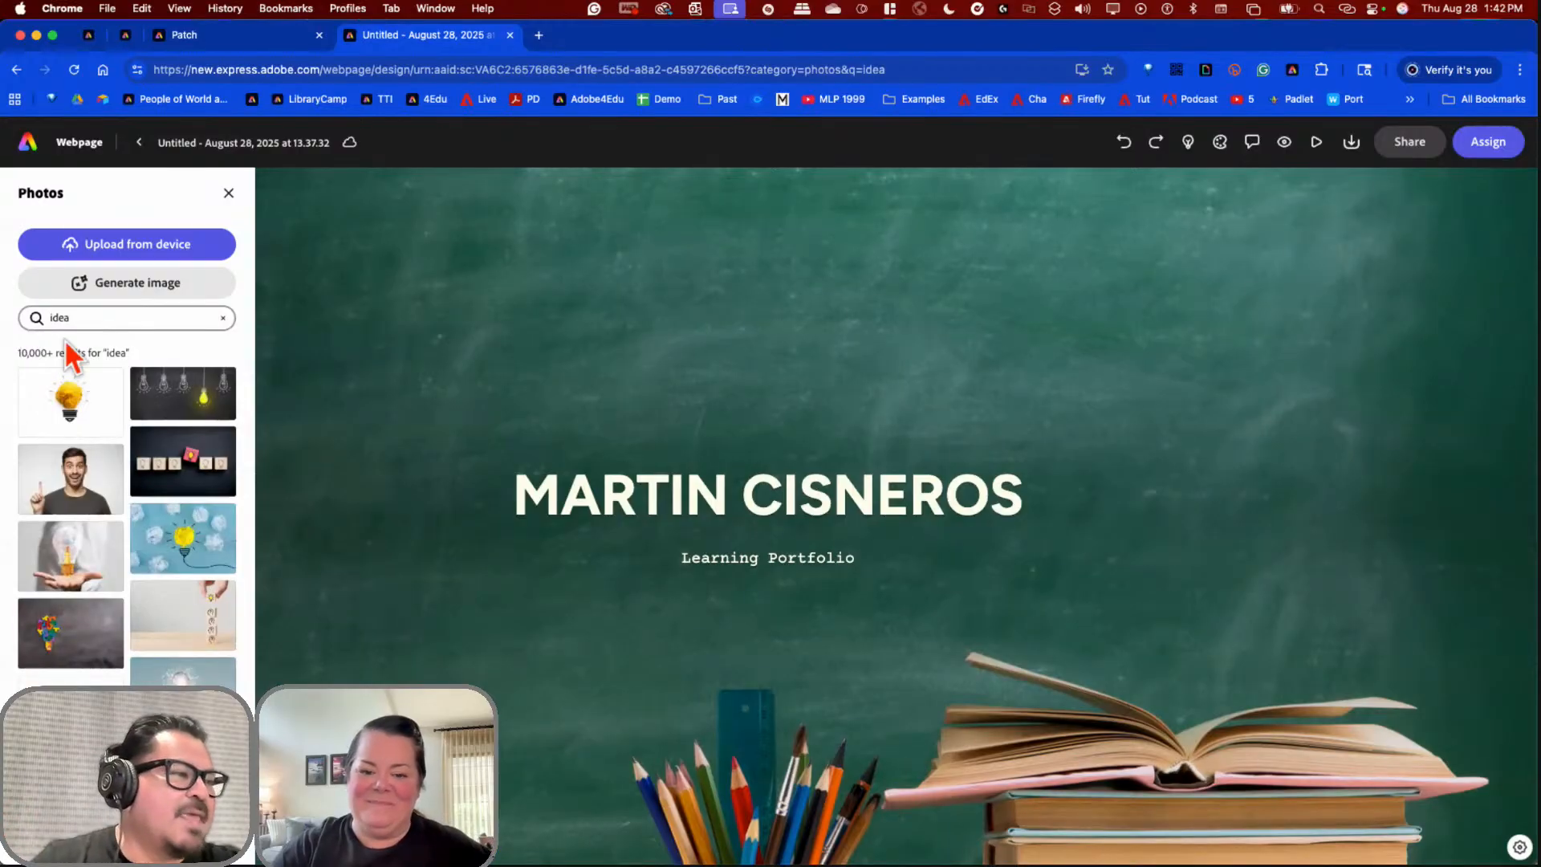
Step: Try the colourful lightbulb photo, then settle on the sketched ideas photo as hero background
scroll(132, 554, down, 5)
scroll(134, 554, down, 5)
scroll(134, 554, down, 3)
scroll(134, 553, up, 2)
scroll(137, 552, down, 10)
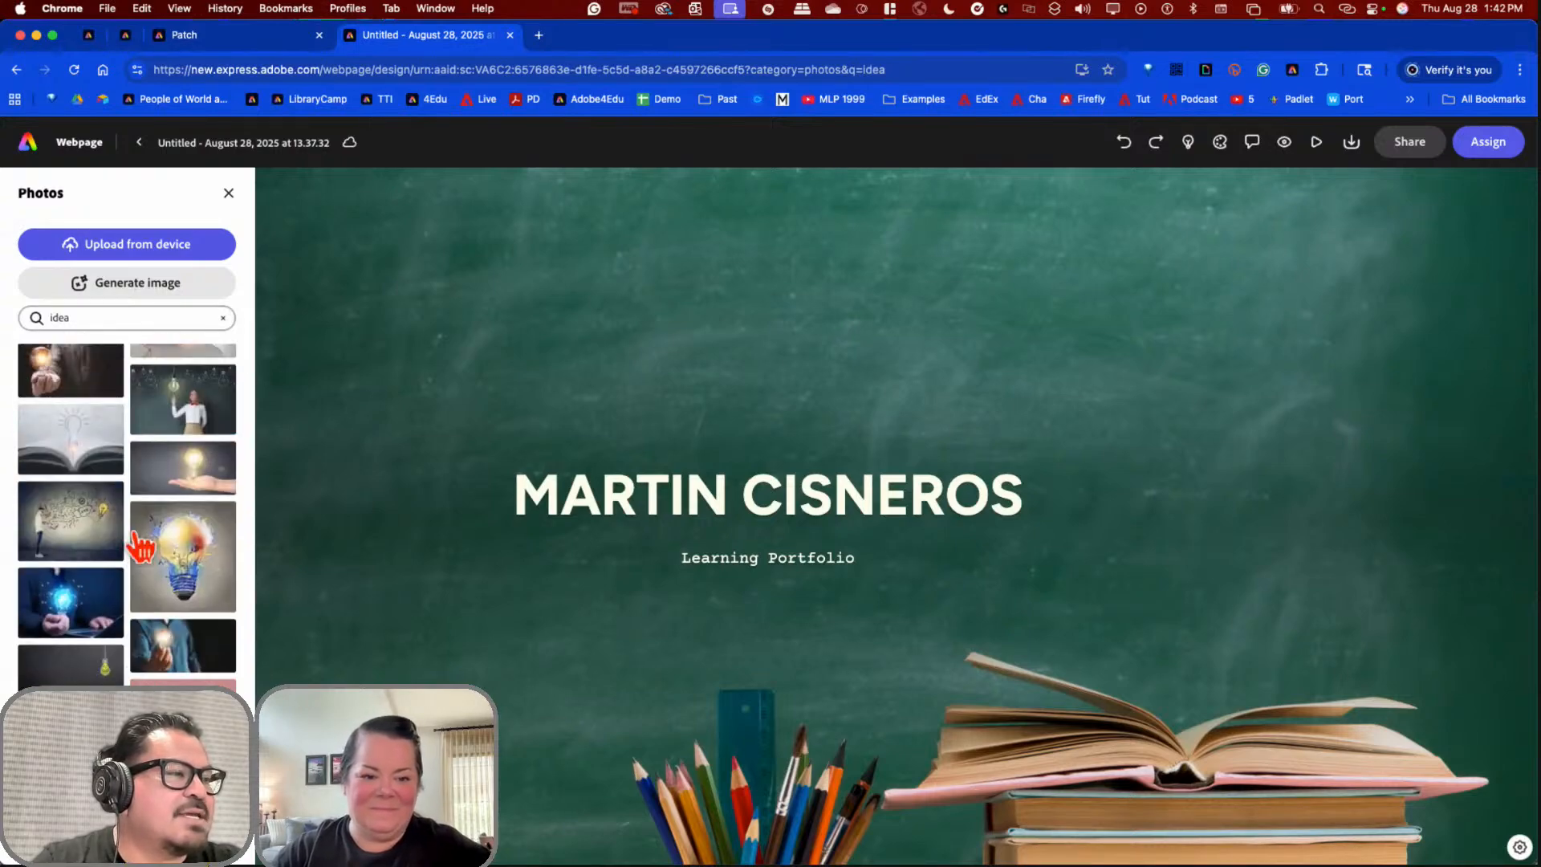
click(194, 569)
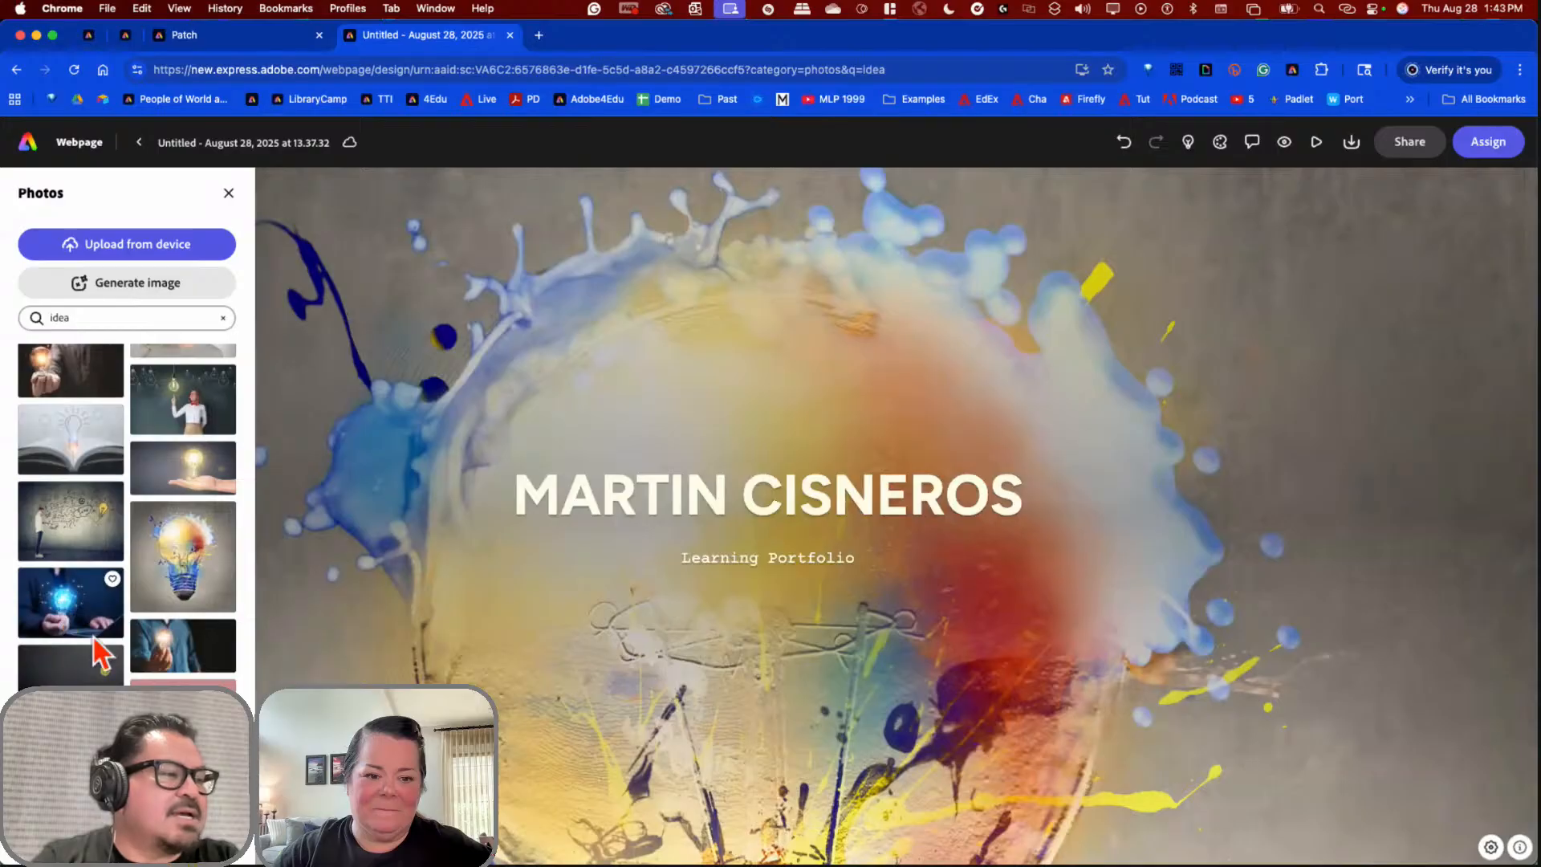
click(70, 548)
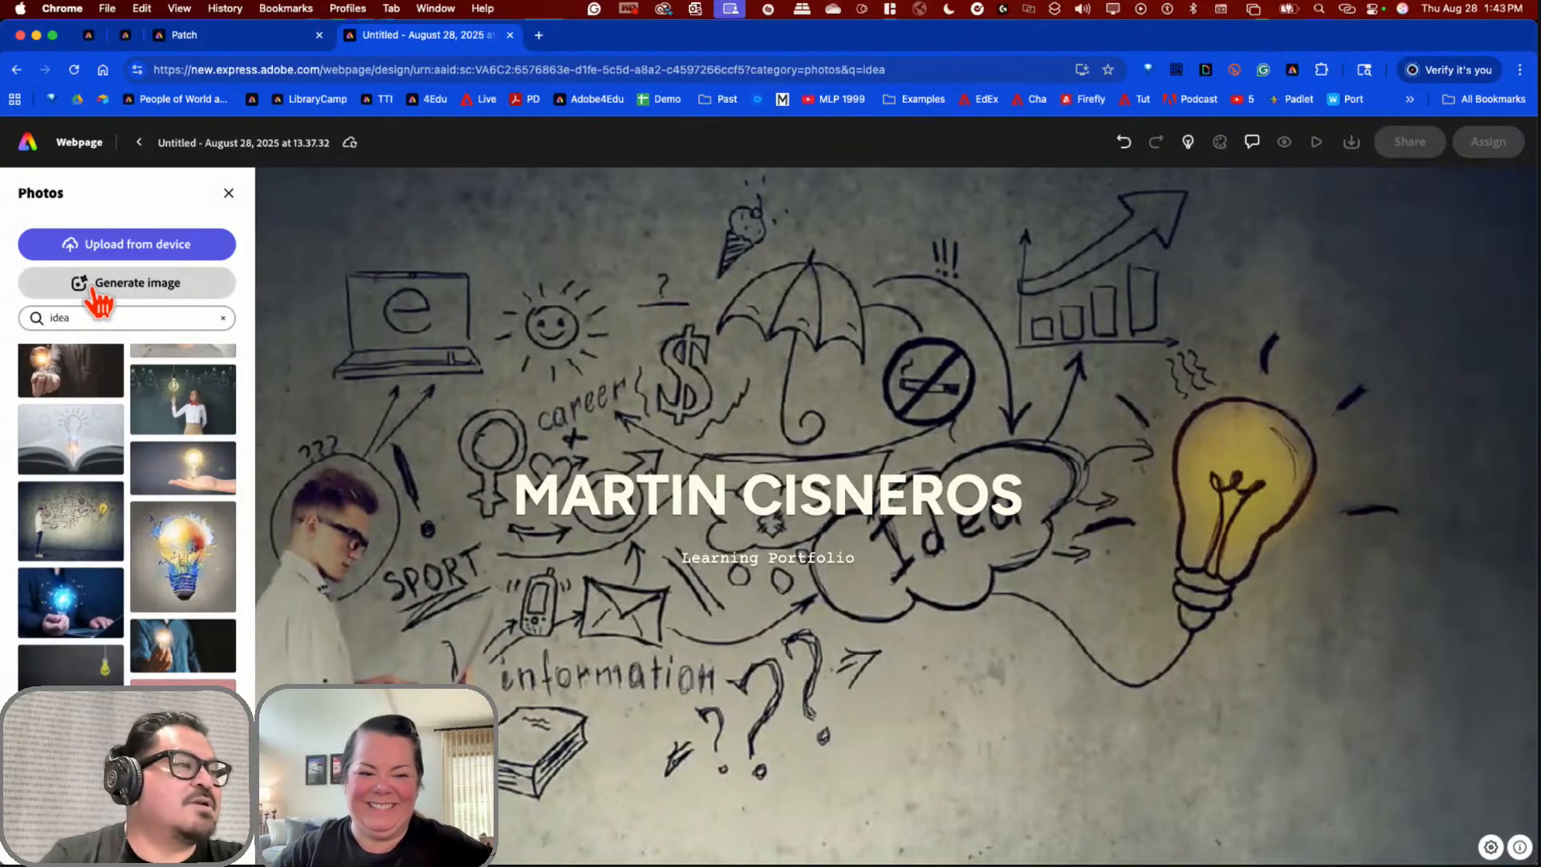
Step: Generate images from the prompt 'a multicolored modern school with multicolor swirls of creativity' in San Jose
click(100, 289)
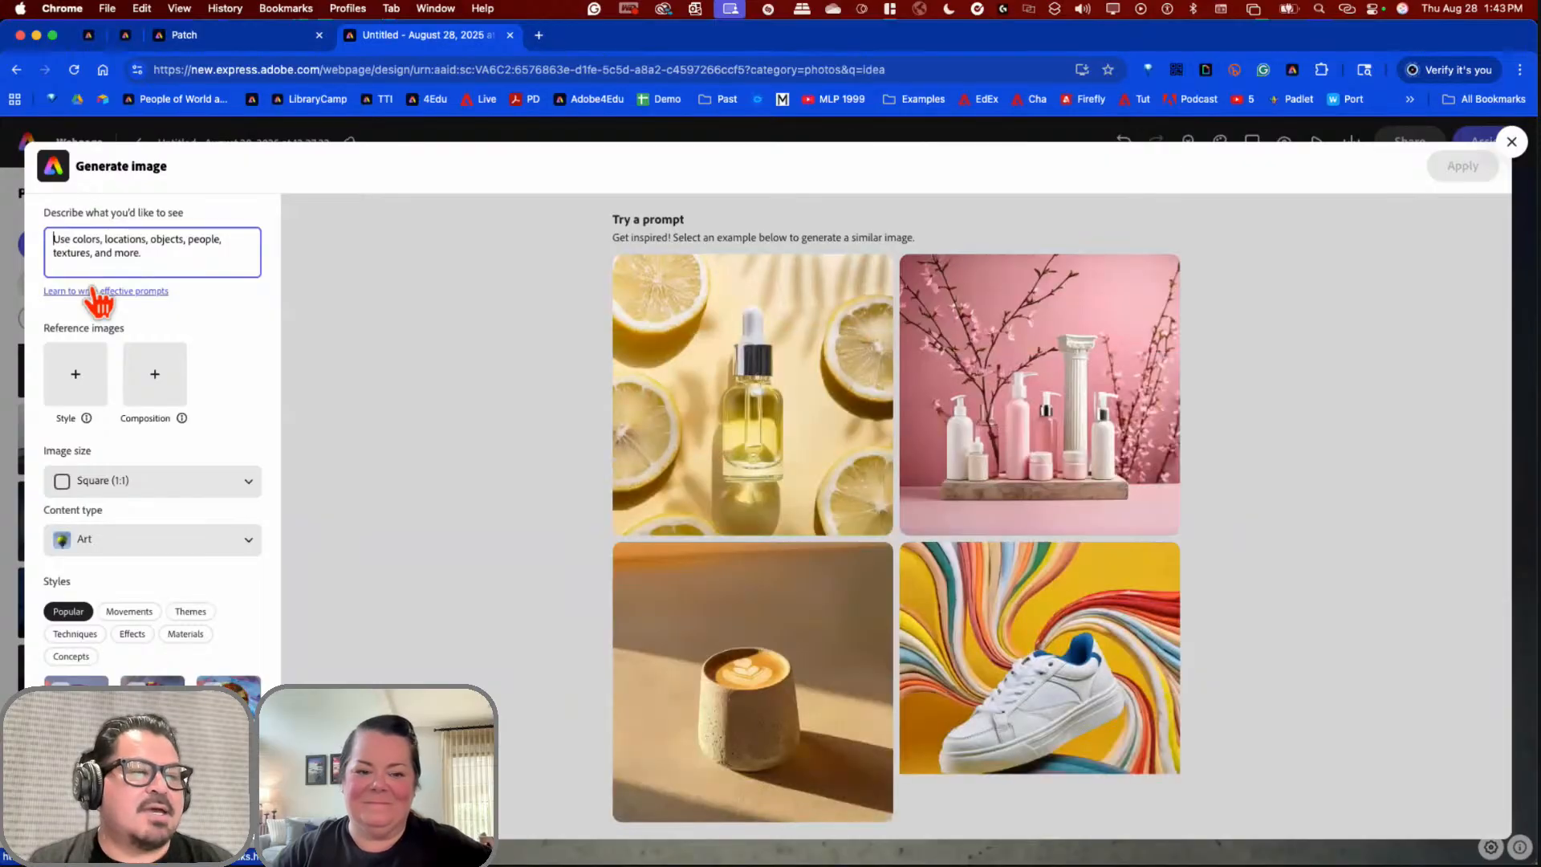
click(134, 255)
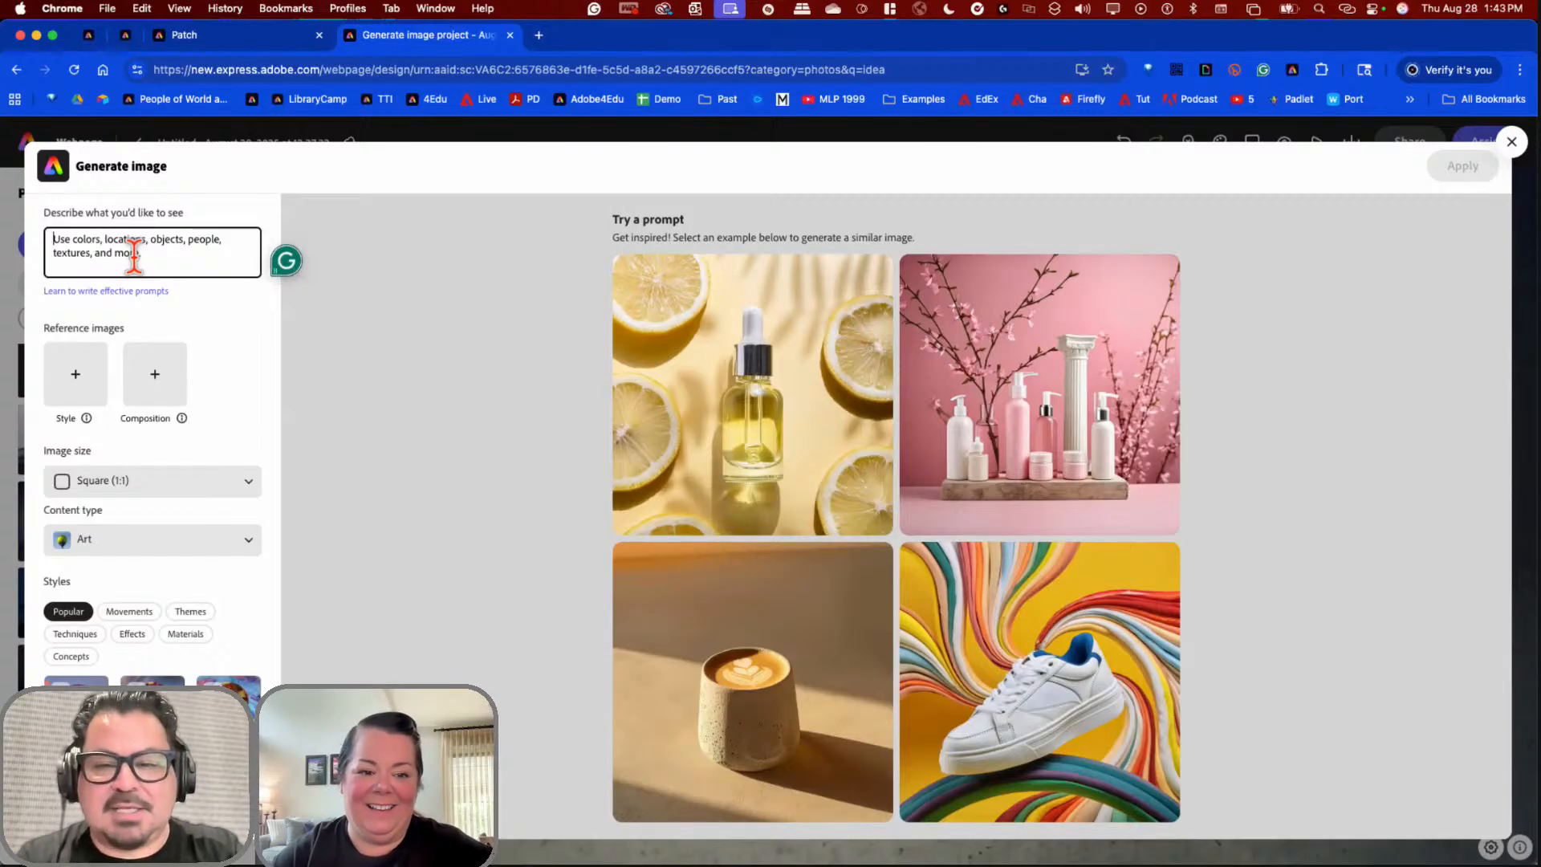
key(F5)
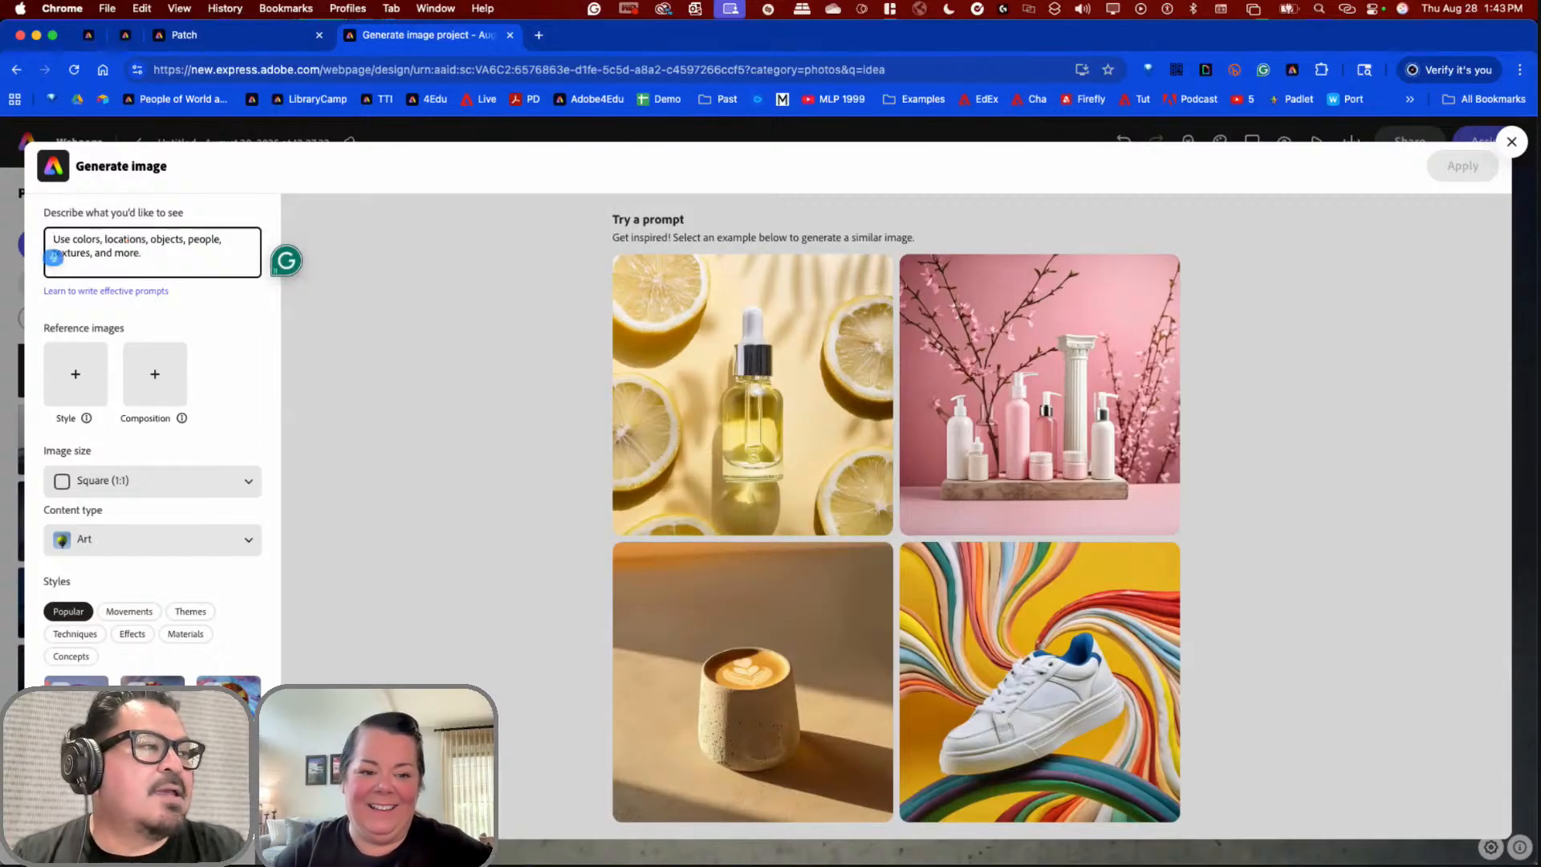
text(a multicolored mo)
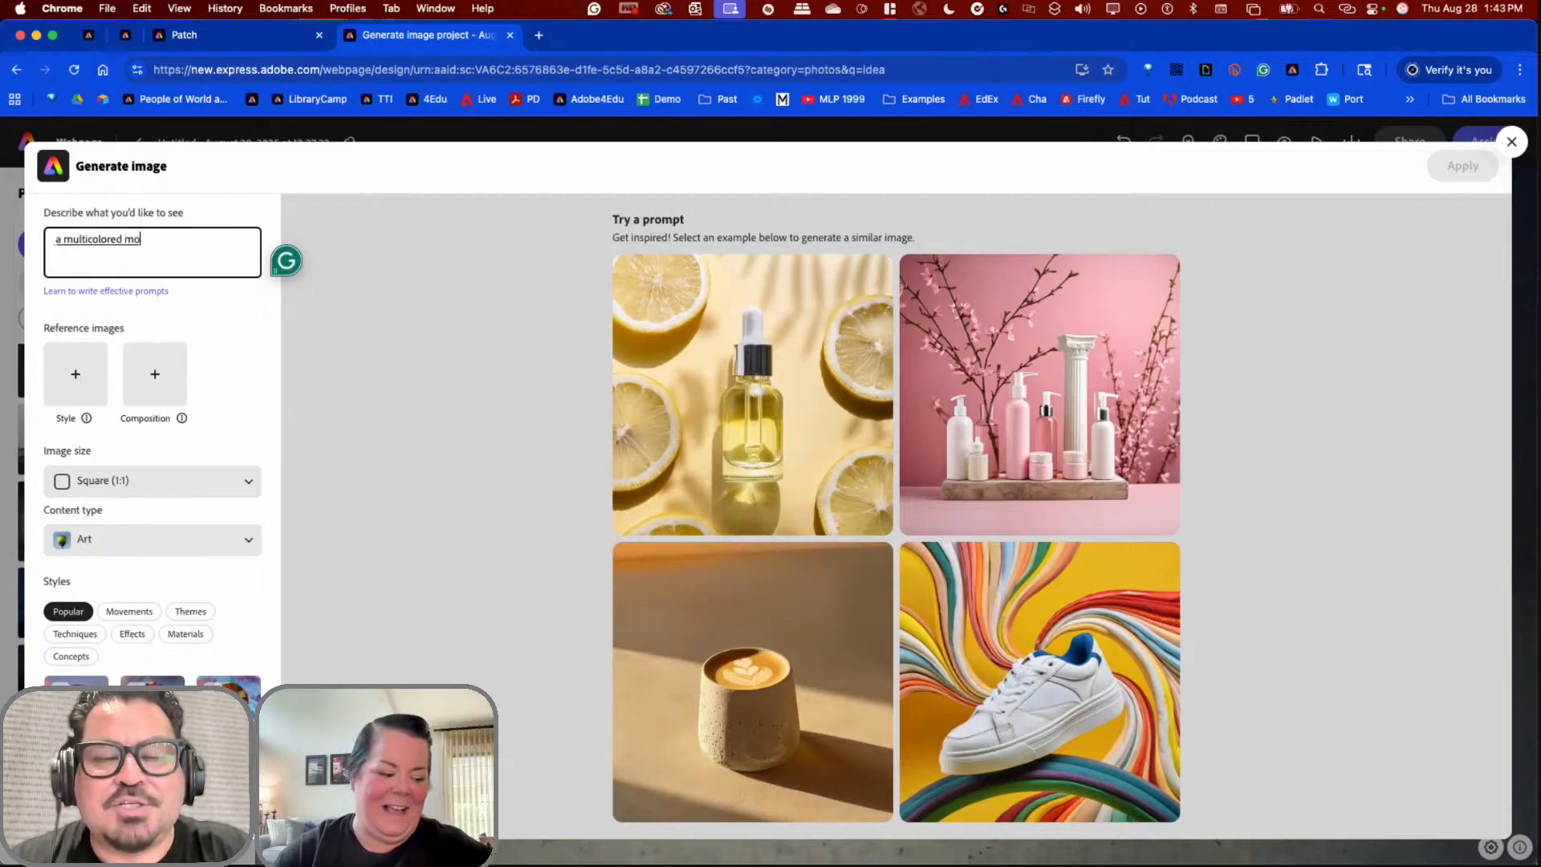
text(dern school)
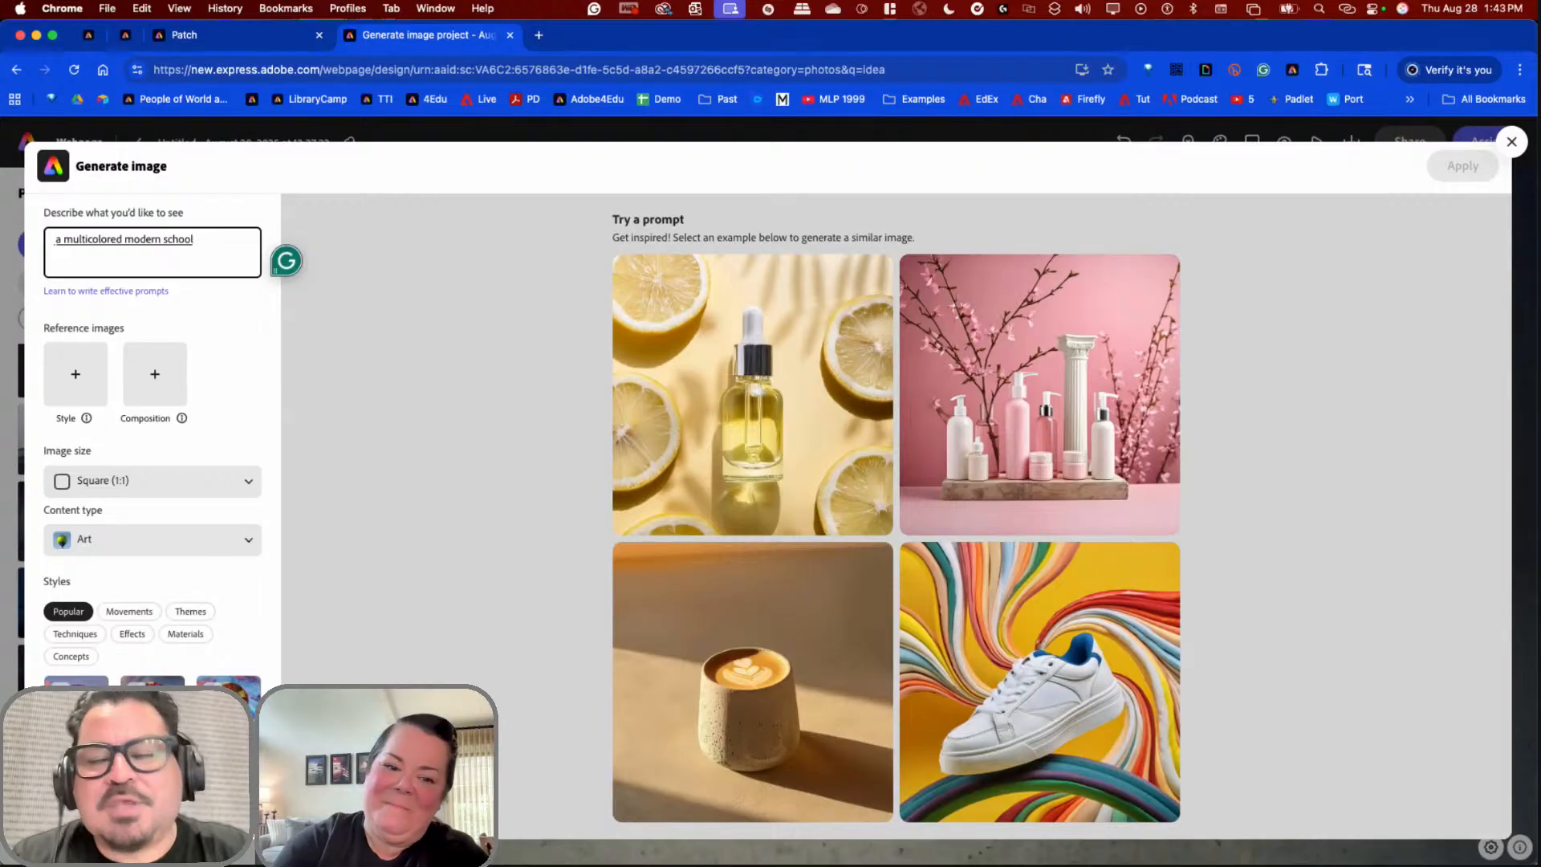
text( with multicolor)
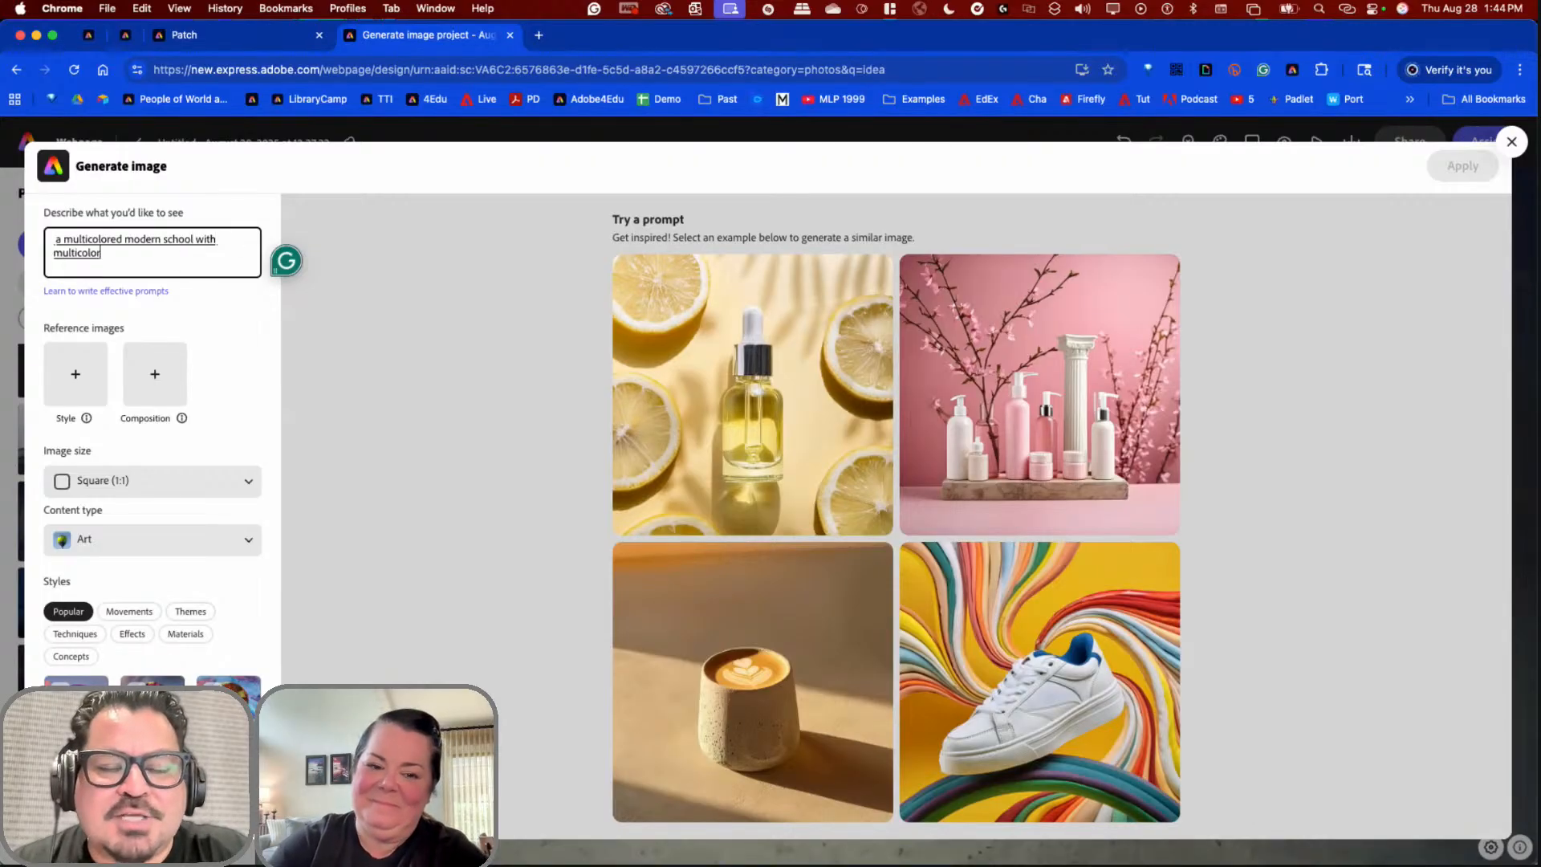
text( swirls of creativity)
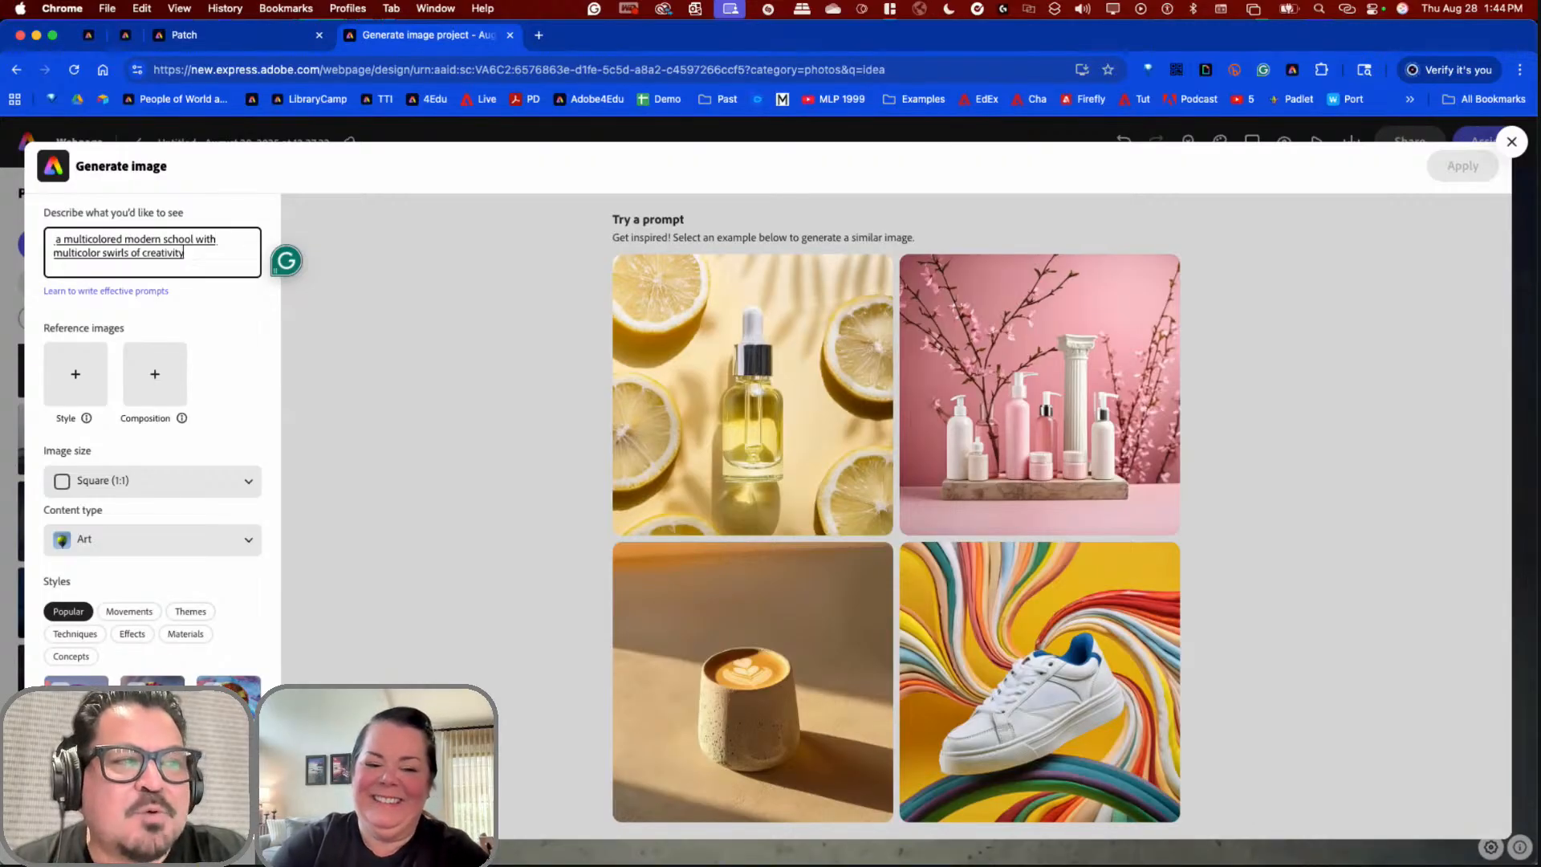
text( with the San Jose)
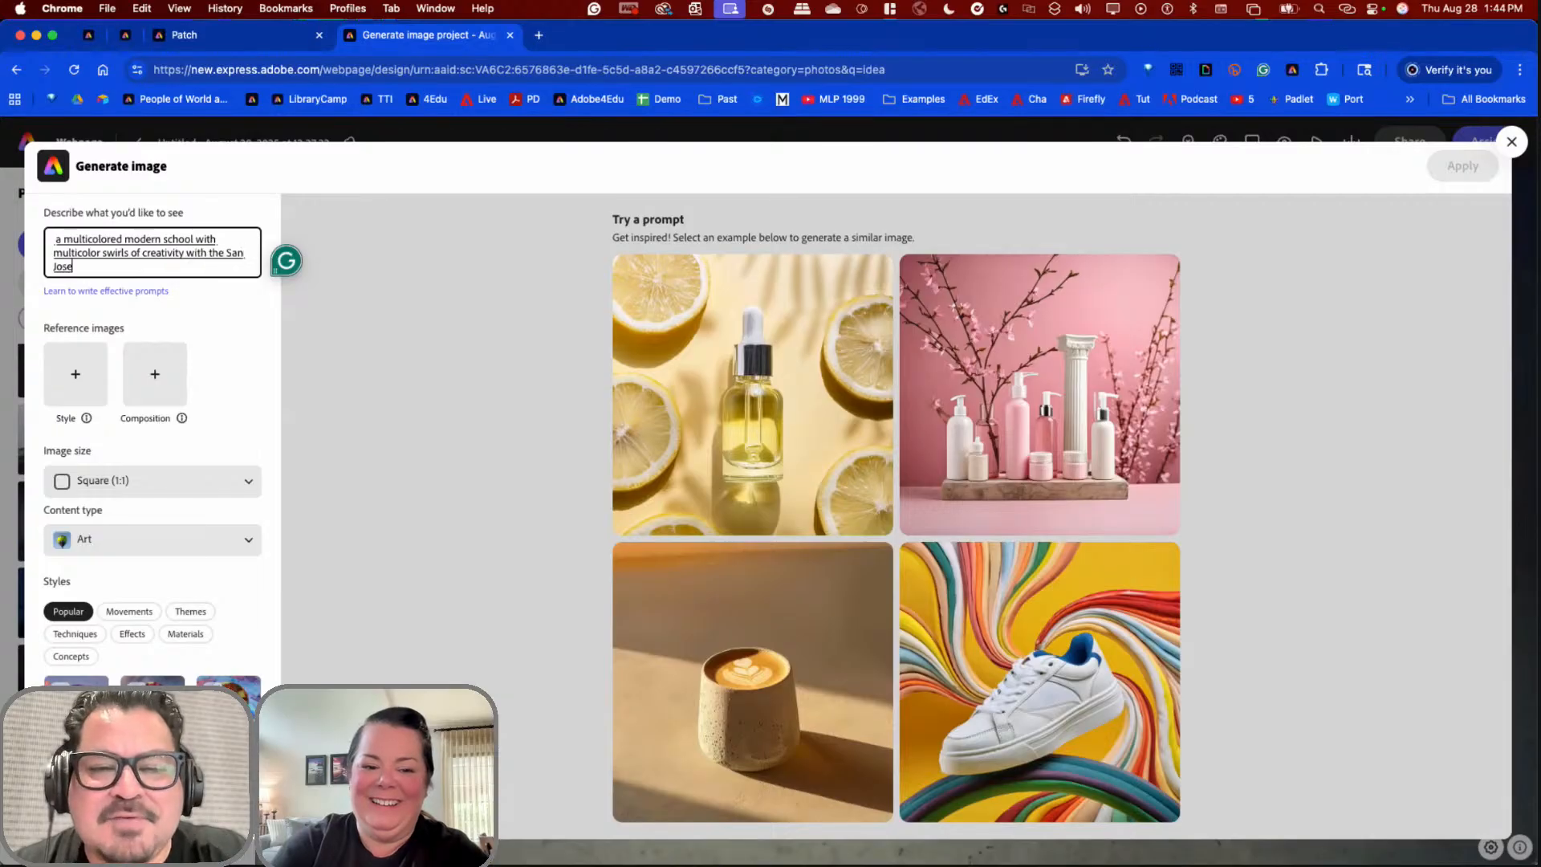
text( Silicon Valley city landscape in the background)
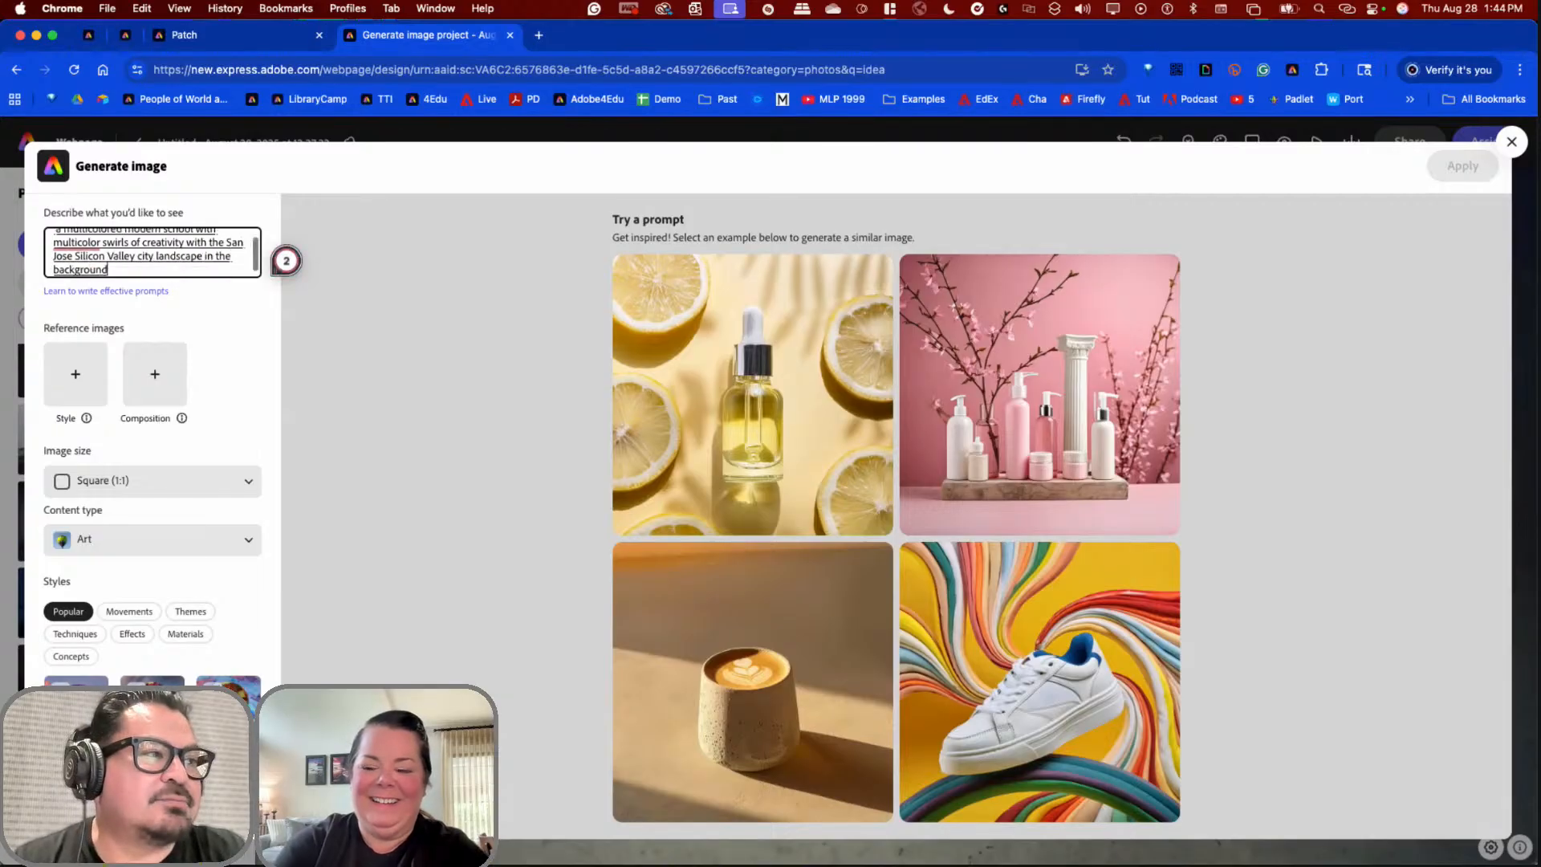
scroll(107, 272, up, 1)
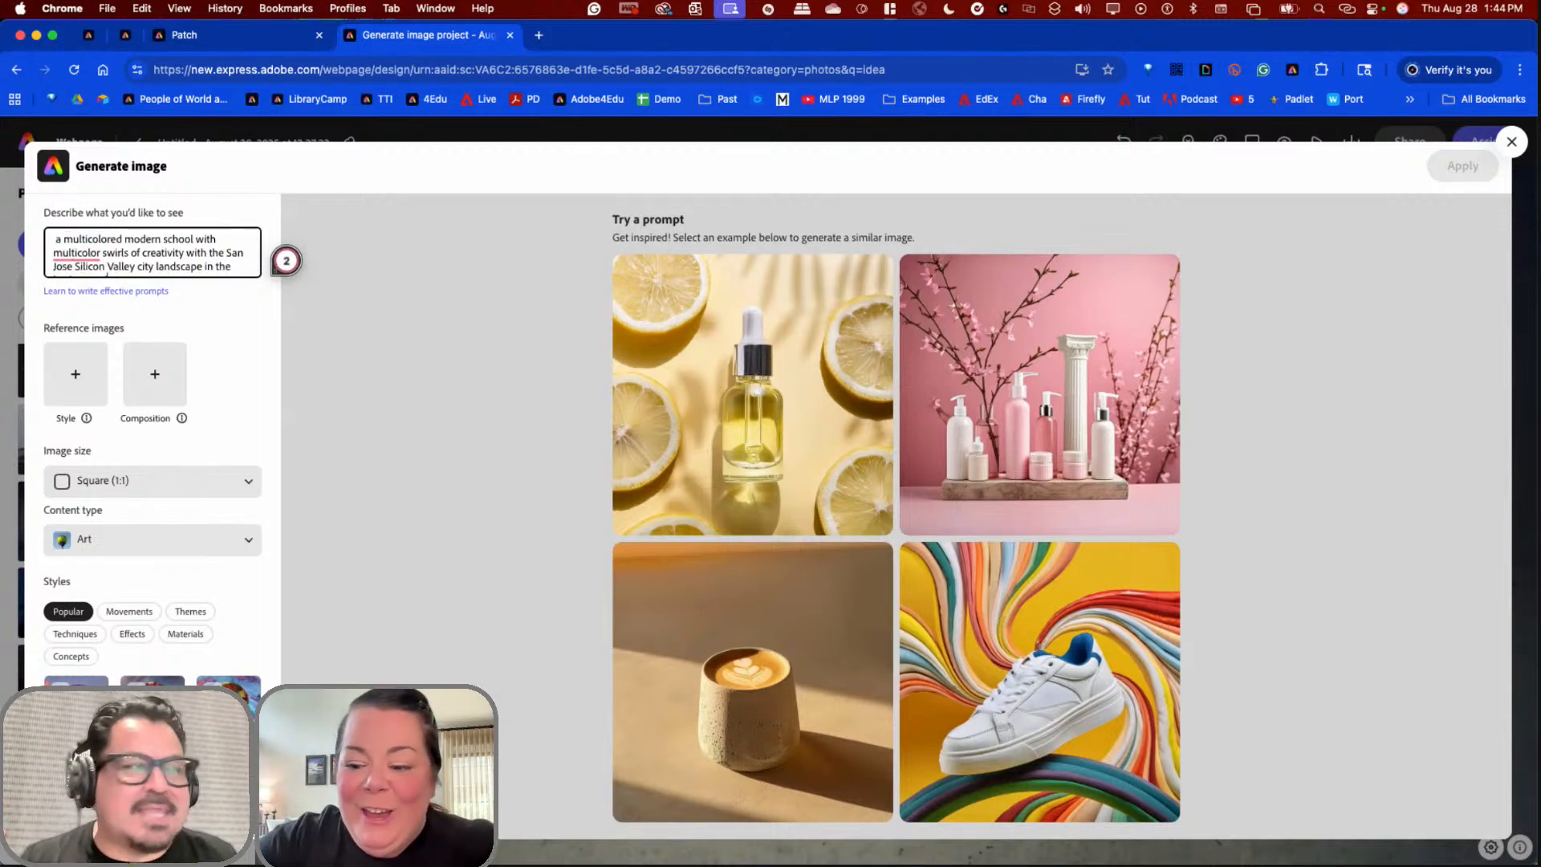
key(Return)
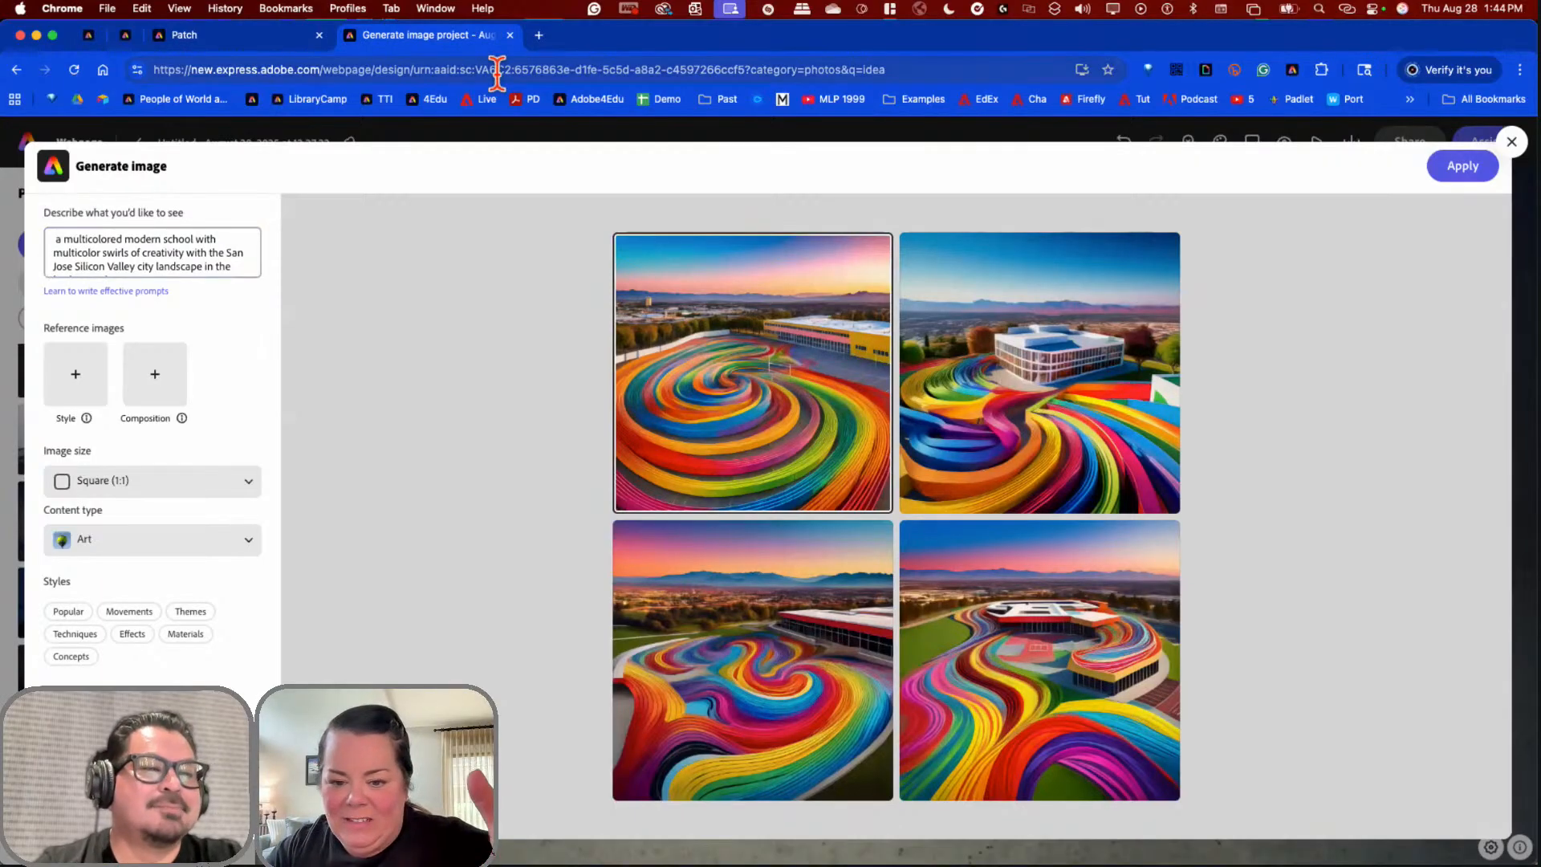
Step: Pick the fourth generated school image and apply it as the hero background
mouse_move(1042, 640)
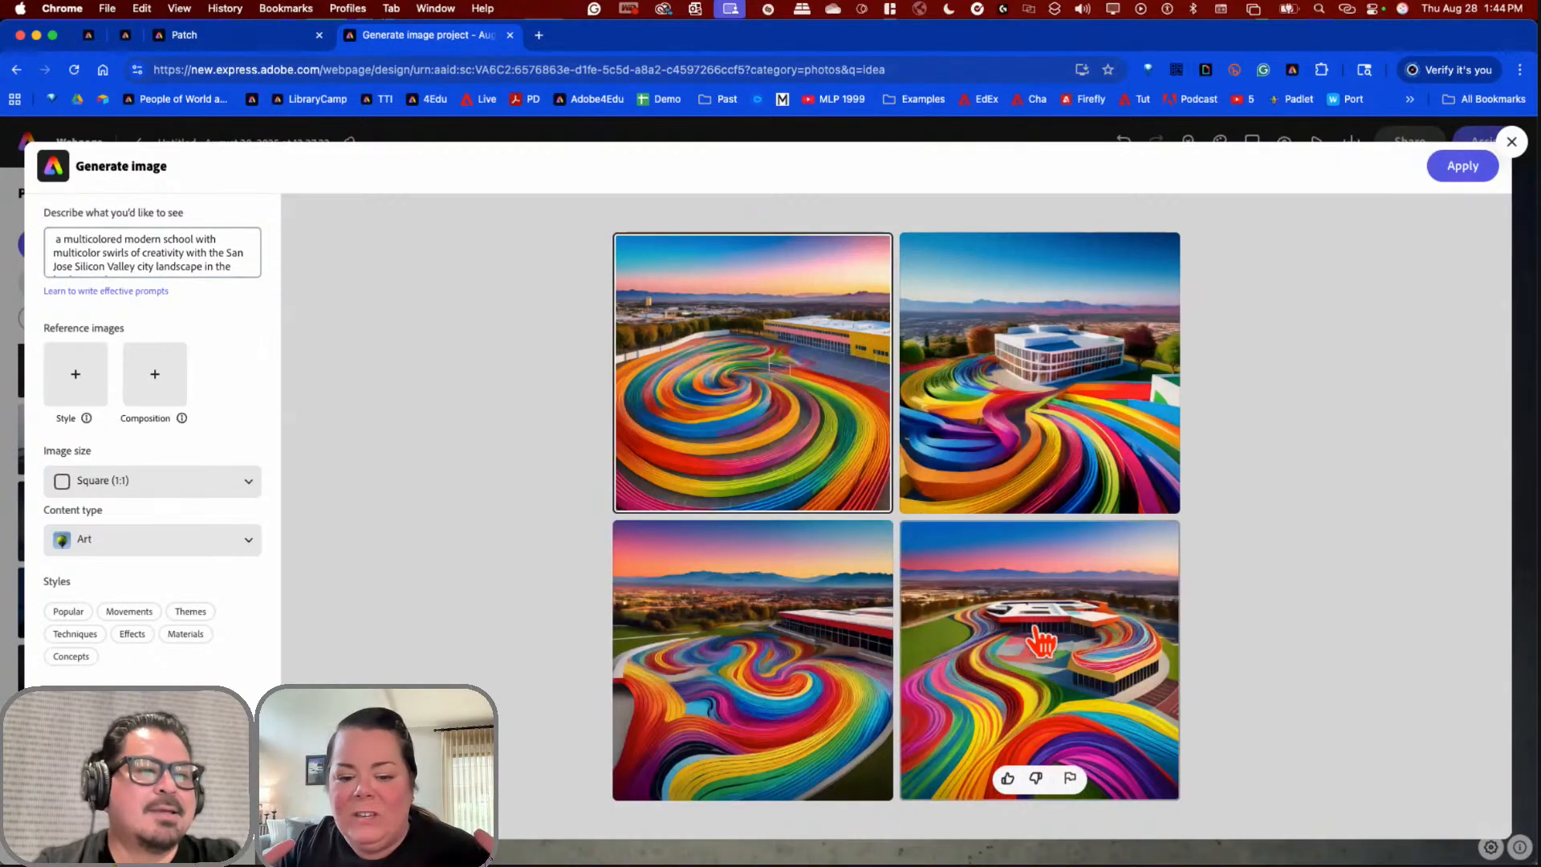
click(1042, 640)
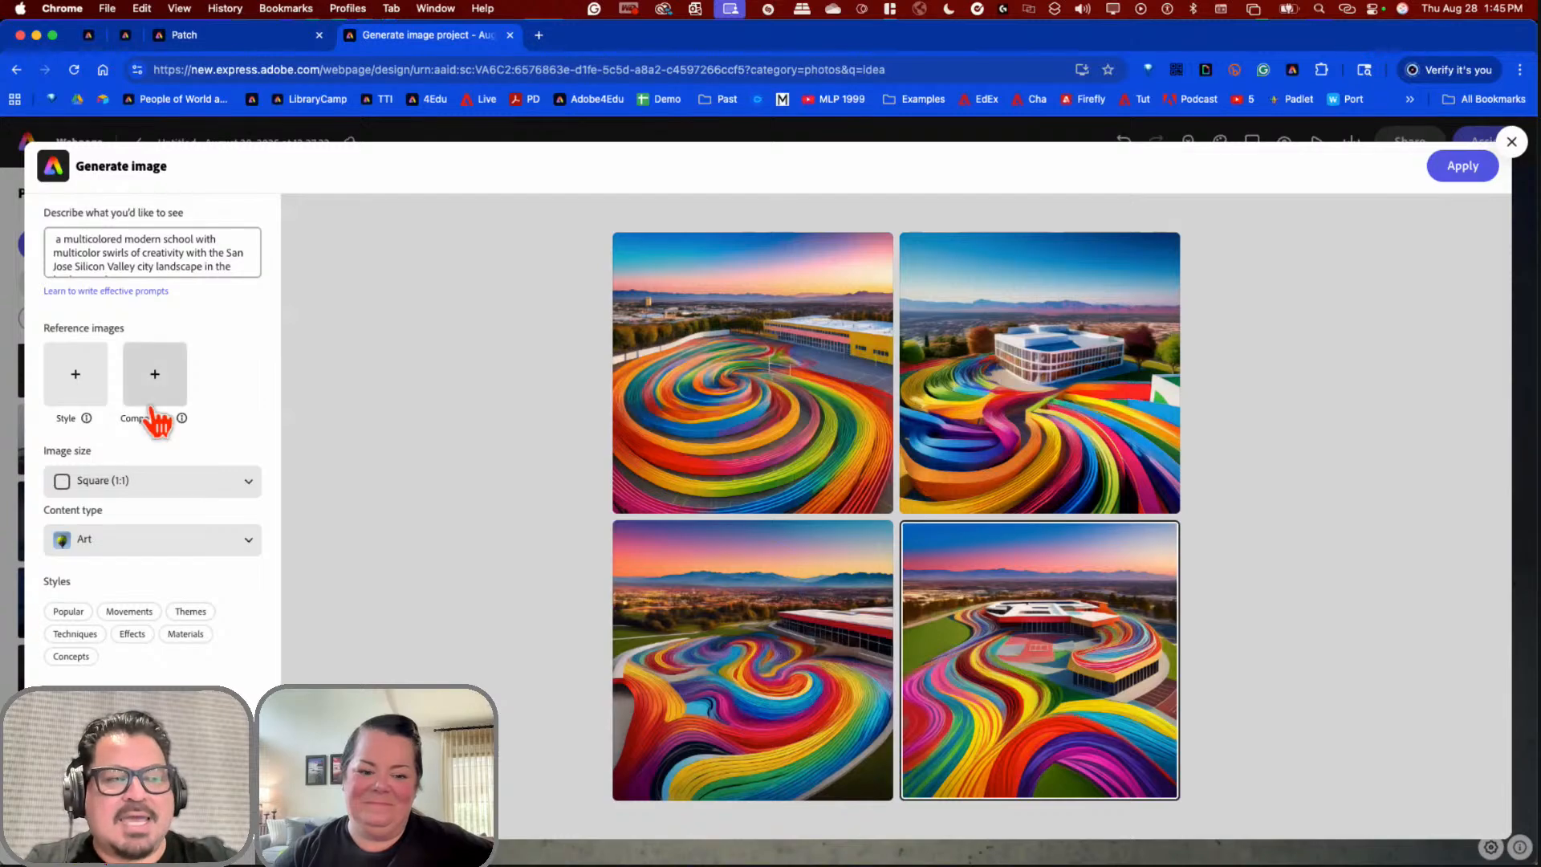
click(128, 242)
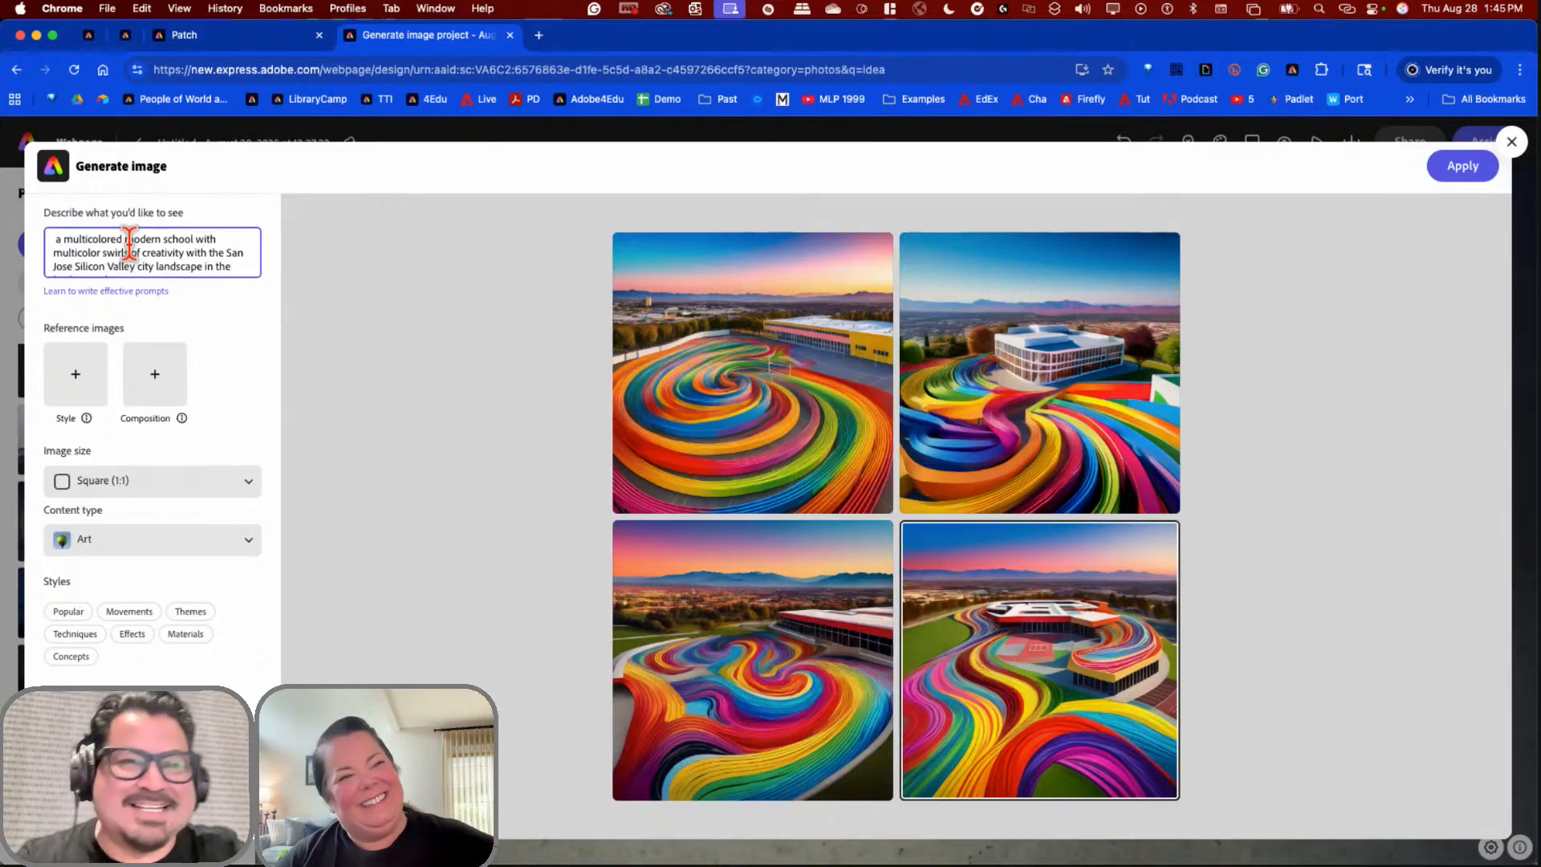
click(1456, 170)
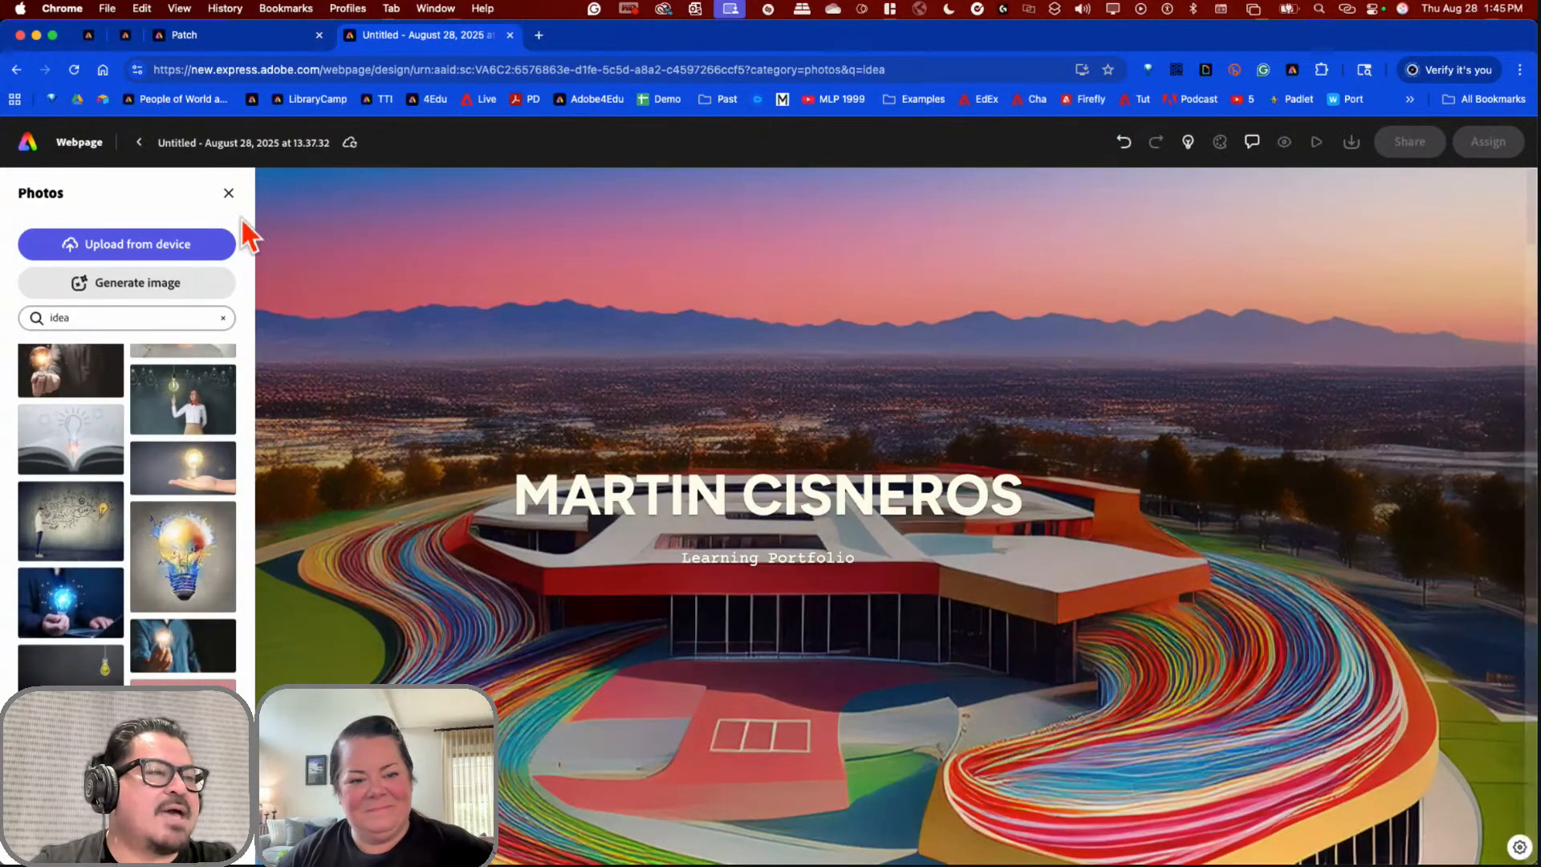
click(228, 195)
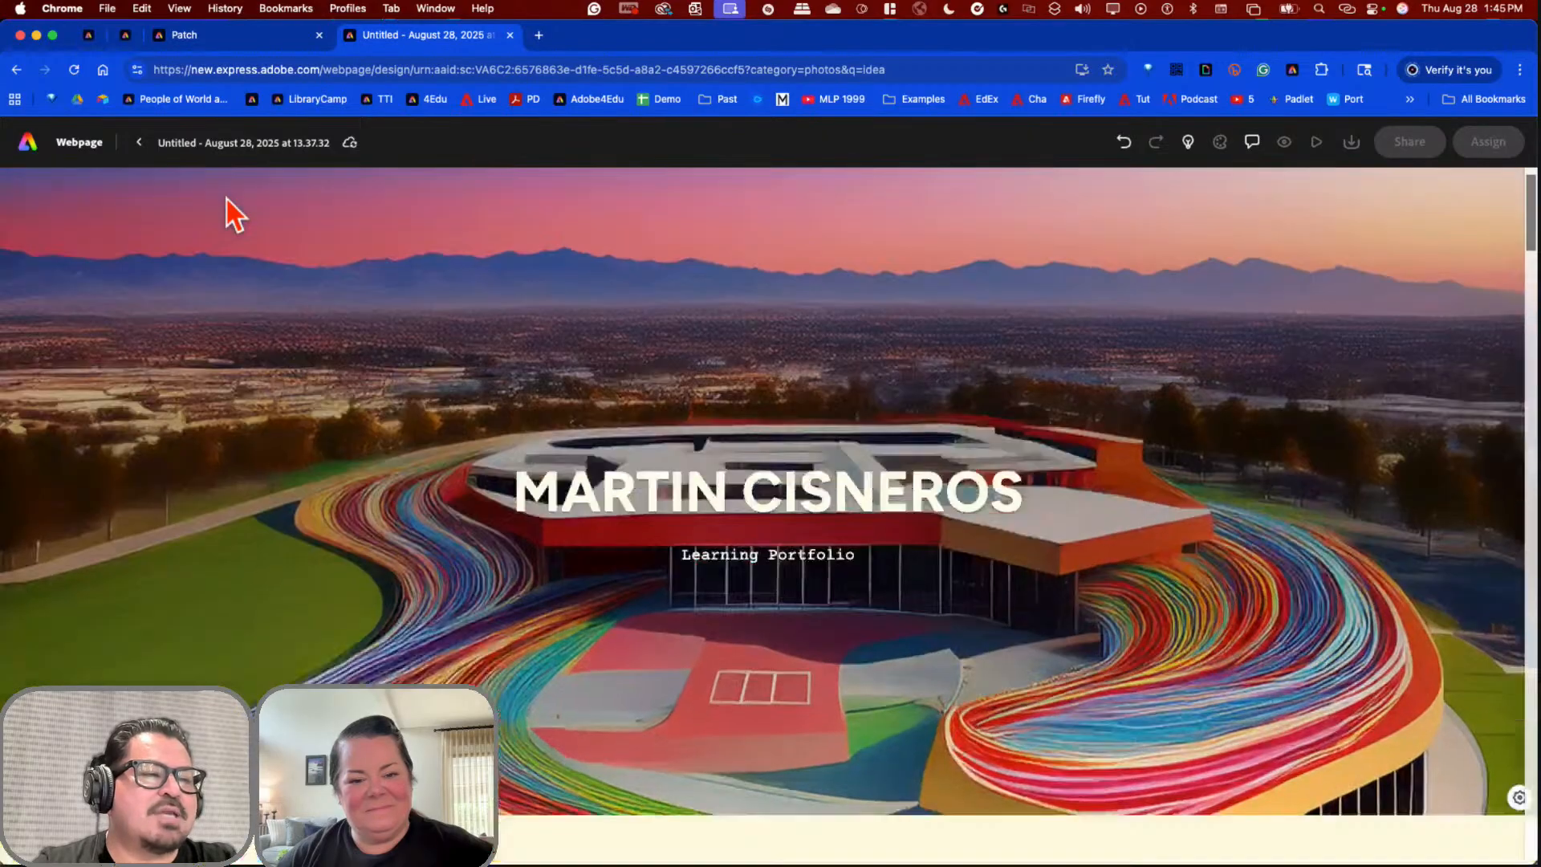
scroll(226, 199, down, 10)
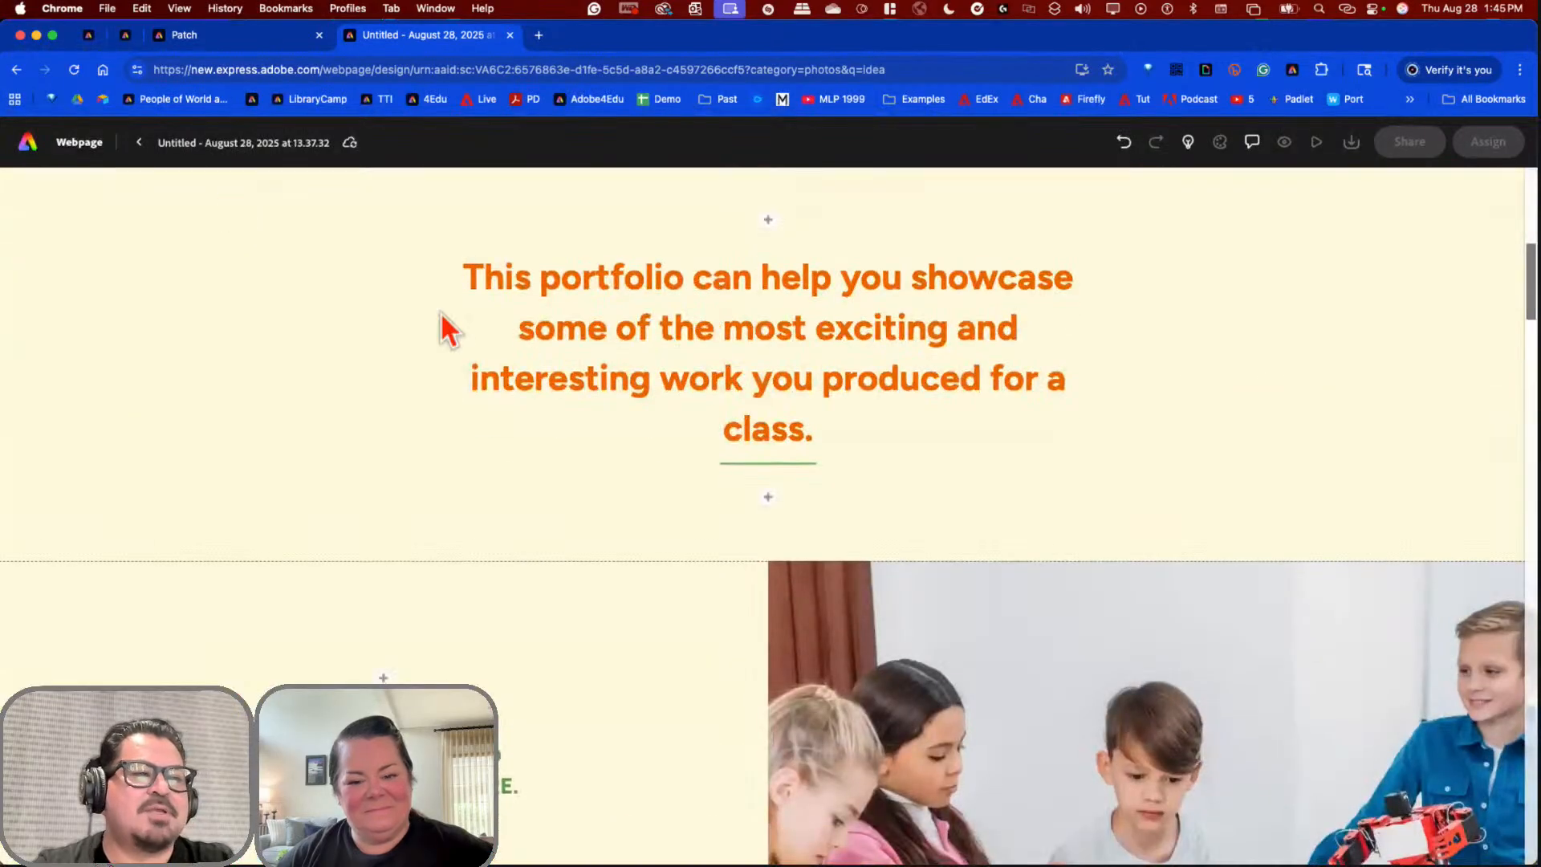
triple_click(777, 332)
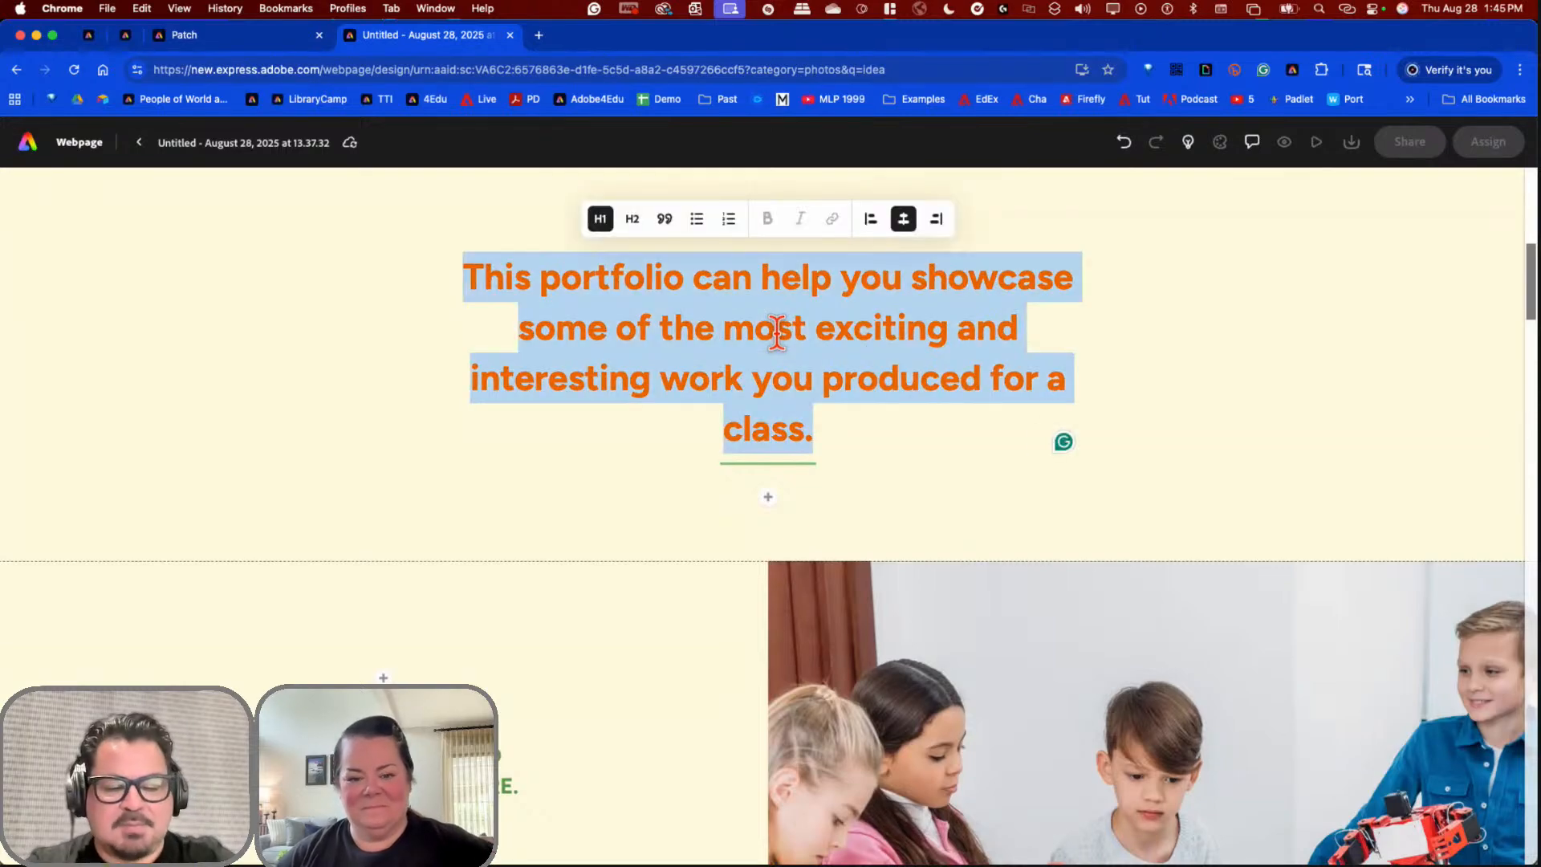
text(This )
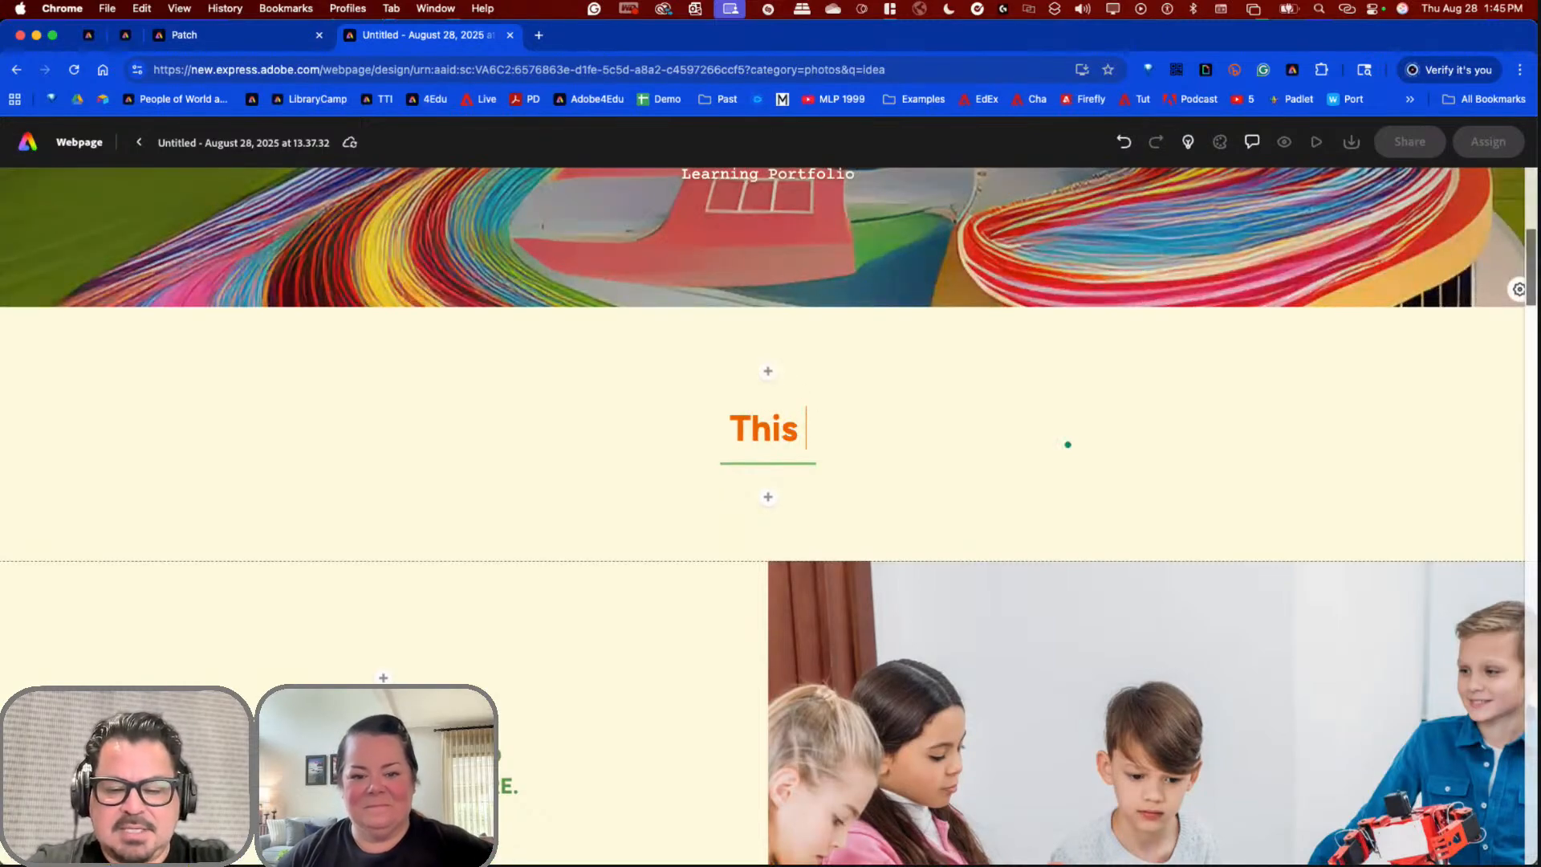
text(is a portfolio of my phot)
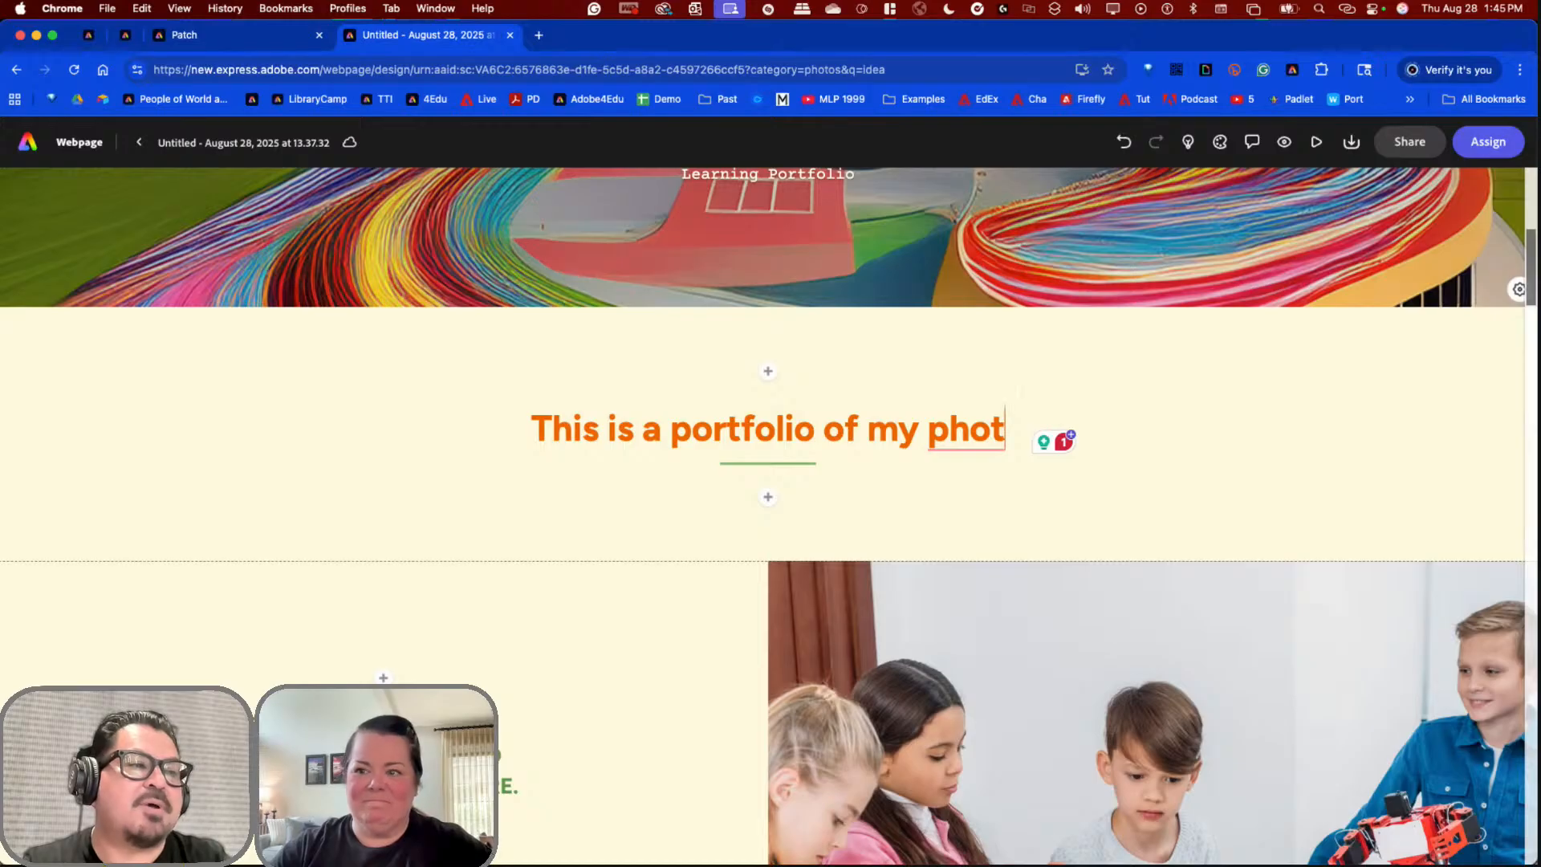
text(ography)
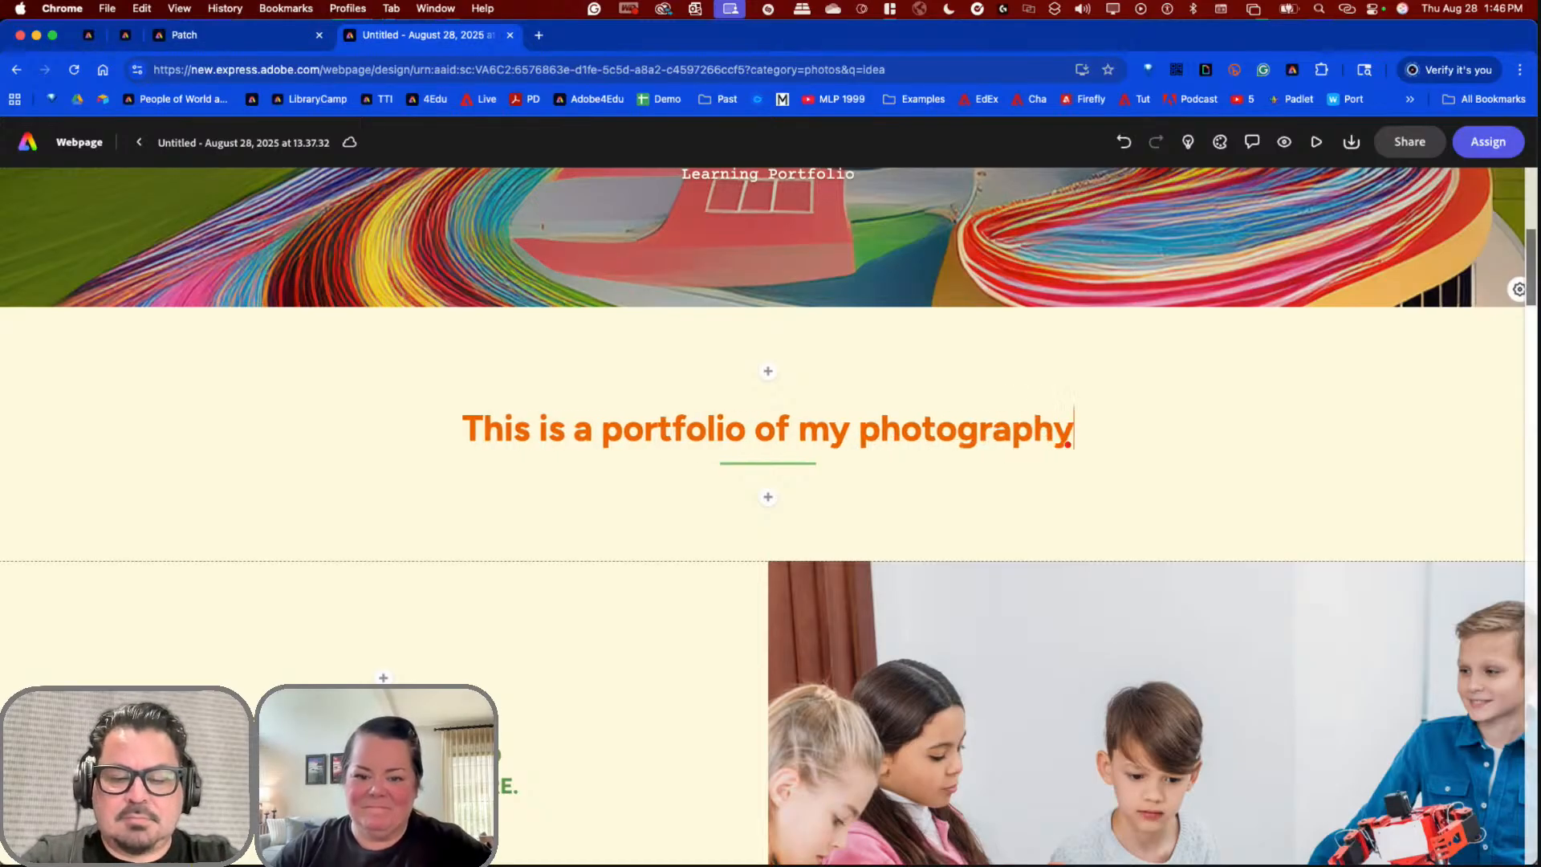
text( class)
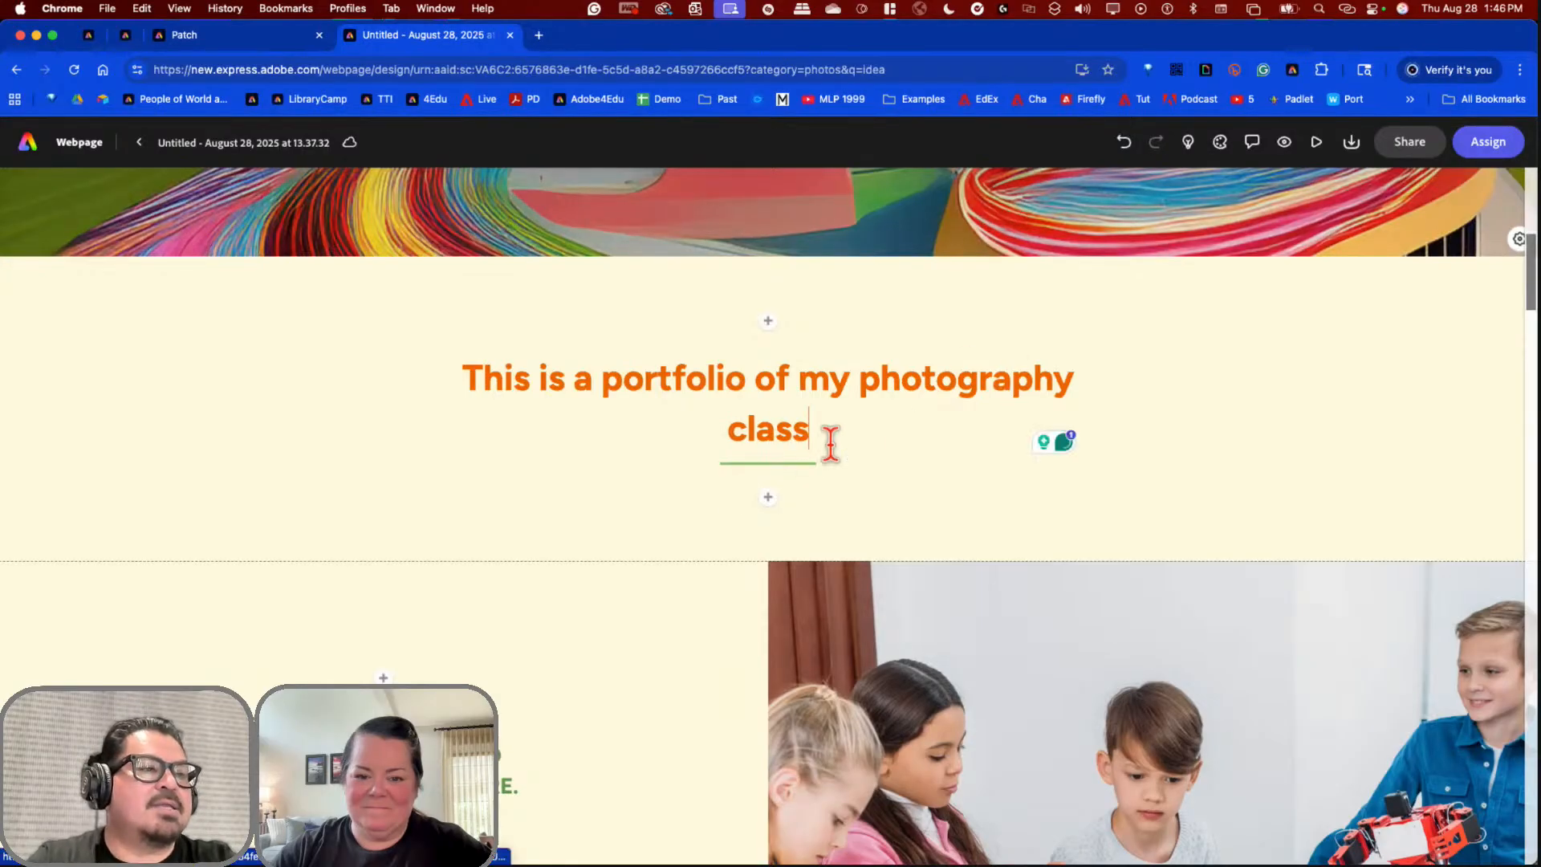
scroll(803, 576, down, 5)
scroll(771, 378, up, 3)
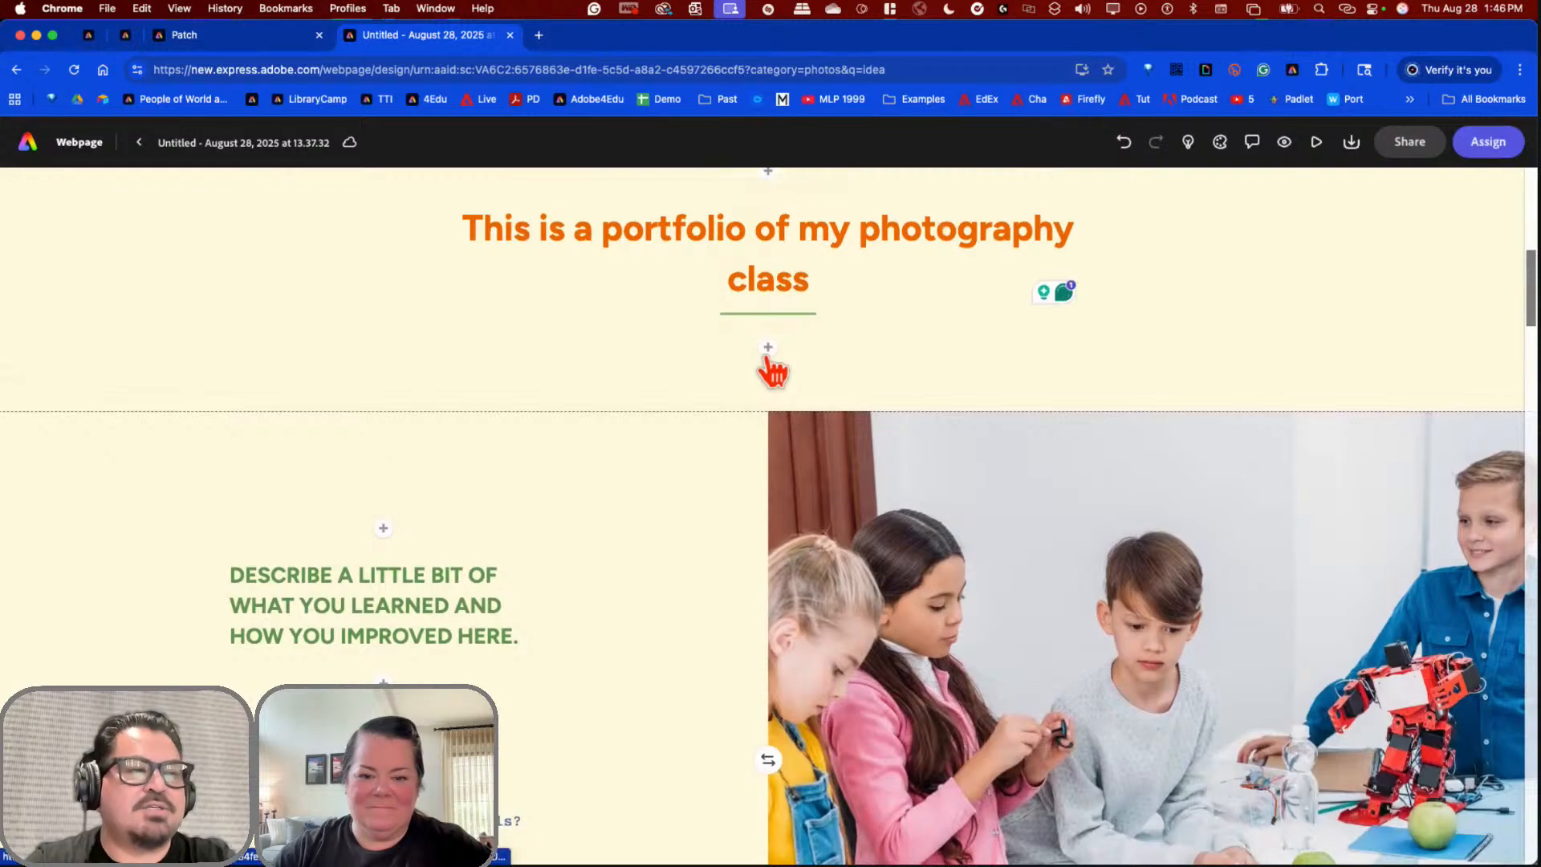
click(769, 349)
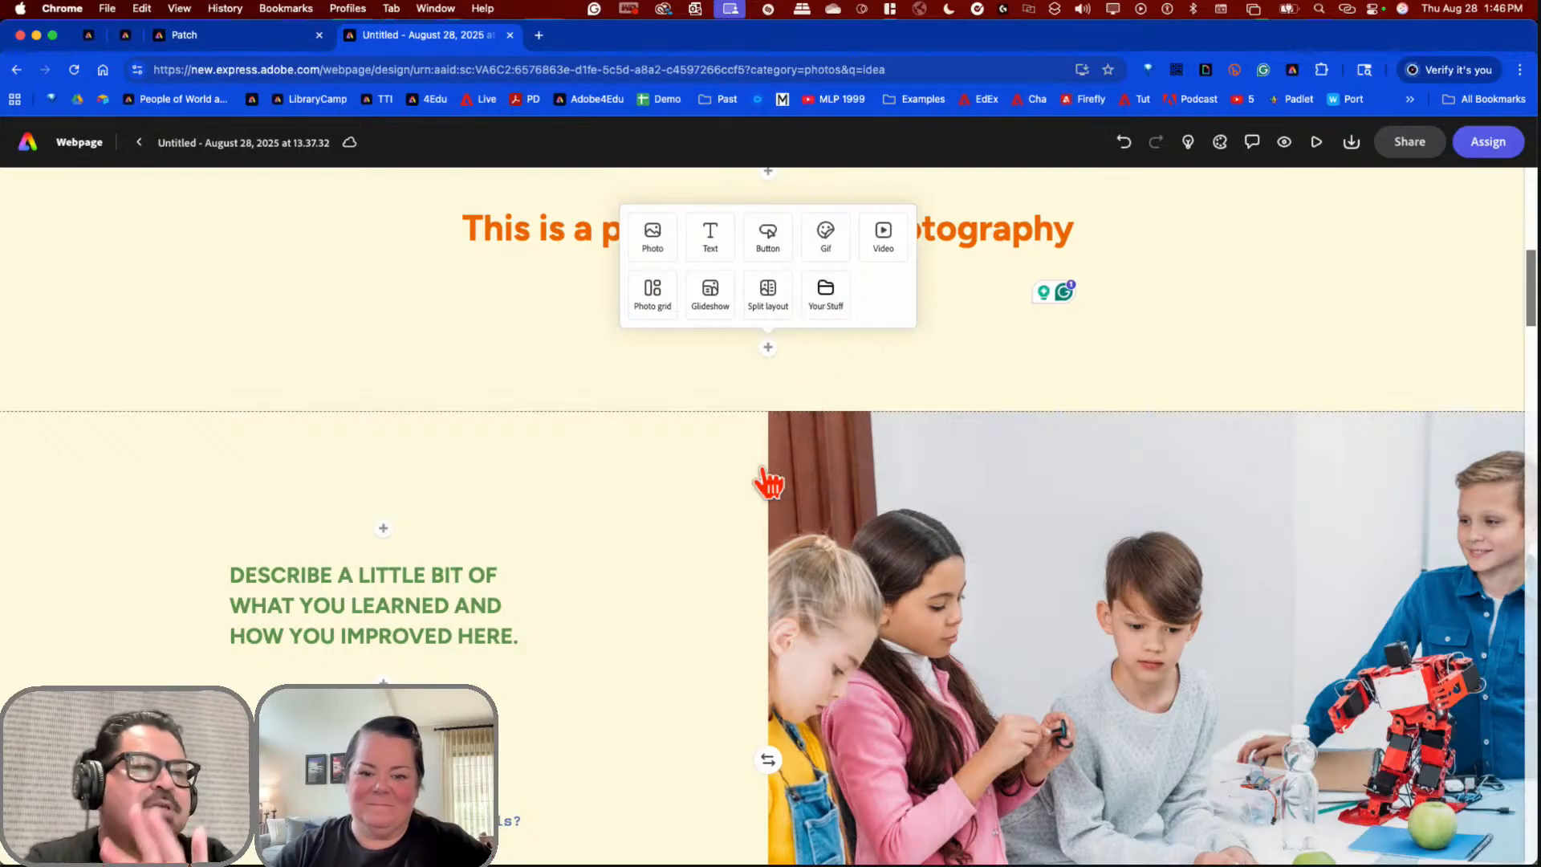
scroll(751, 485, down, 5)
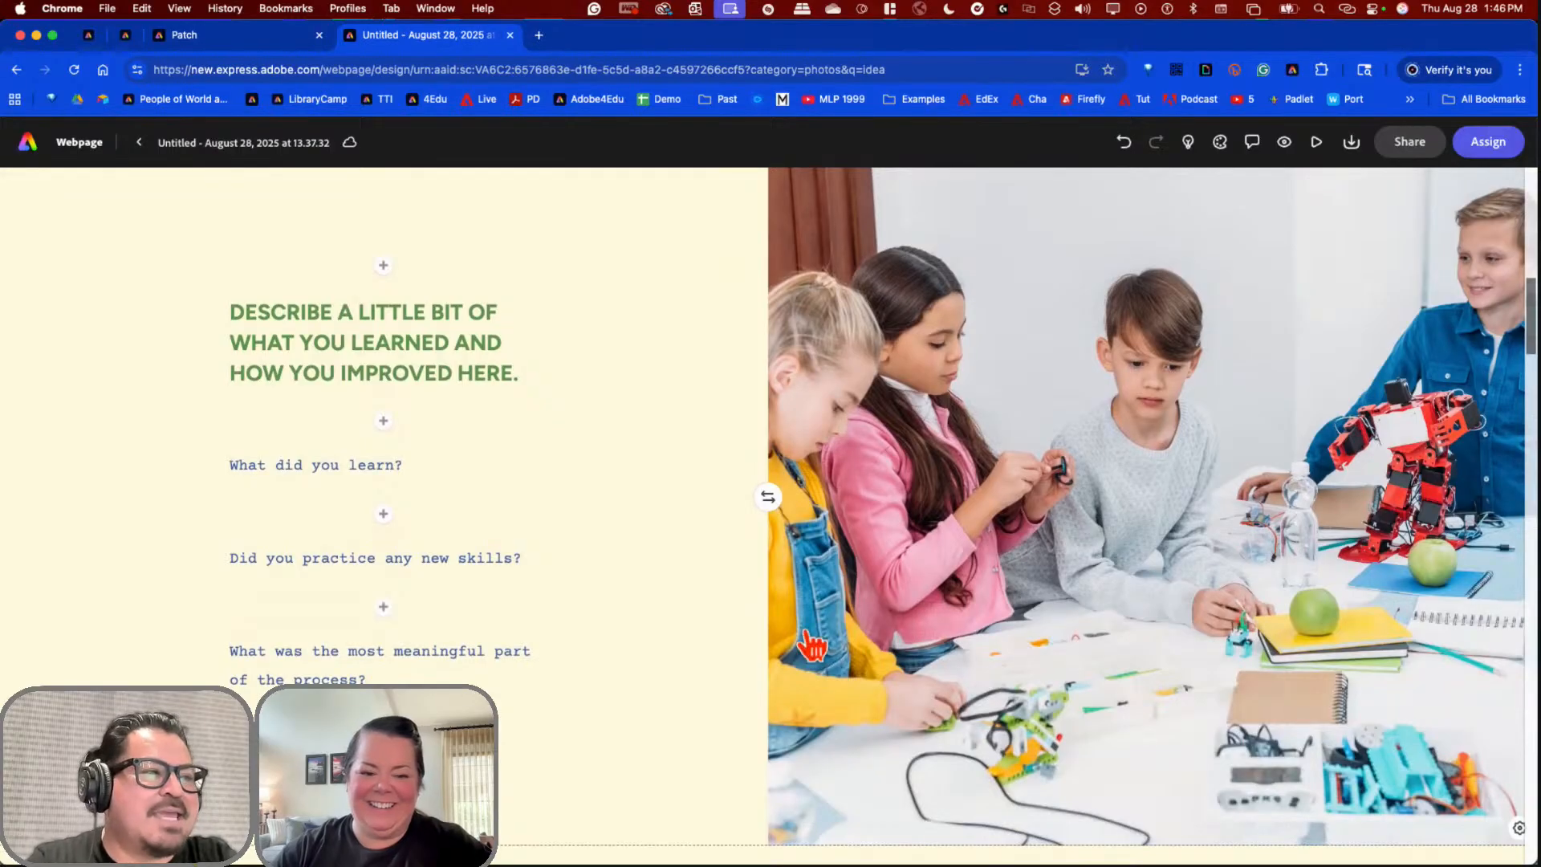
Step: Change the green placeholder H2 heading to 'MY COMMUNITY QUILT'
click(361, 366)
triple_click(360, 366)
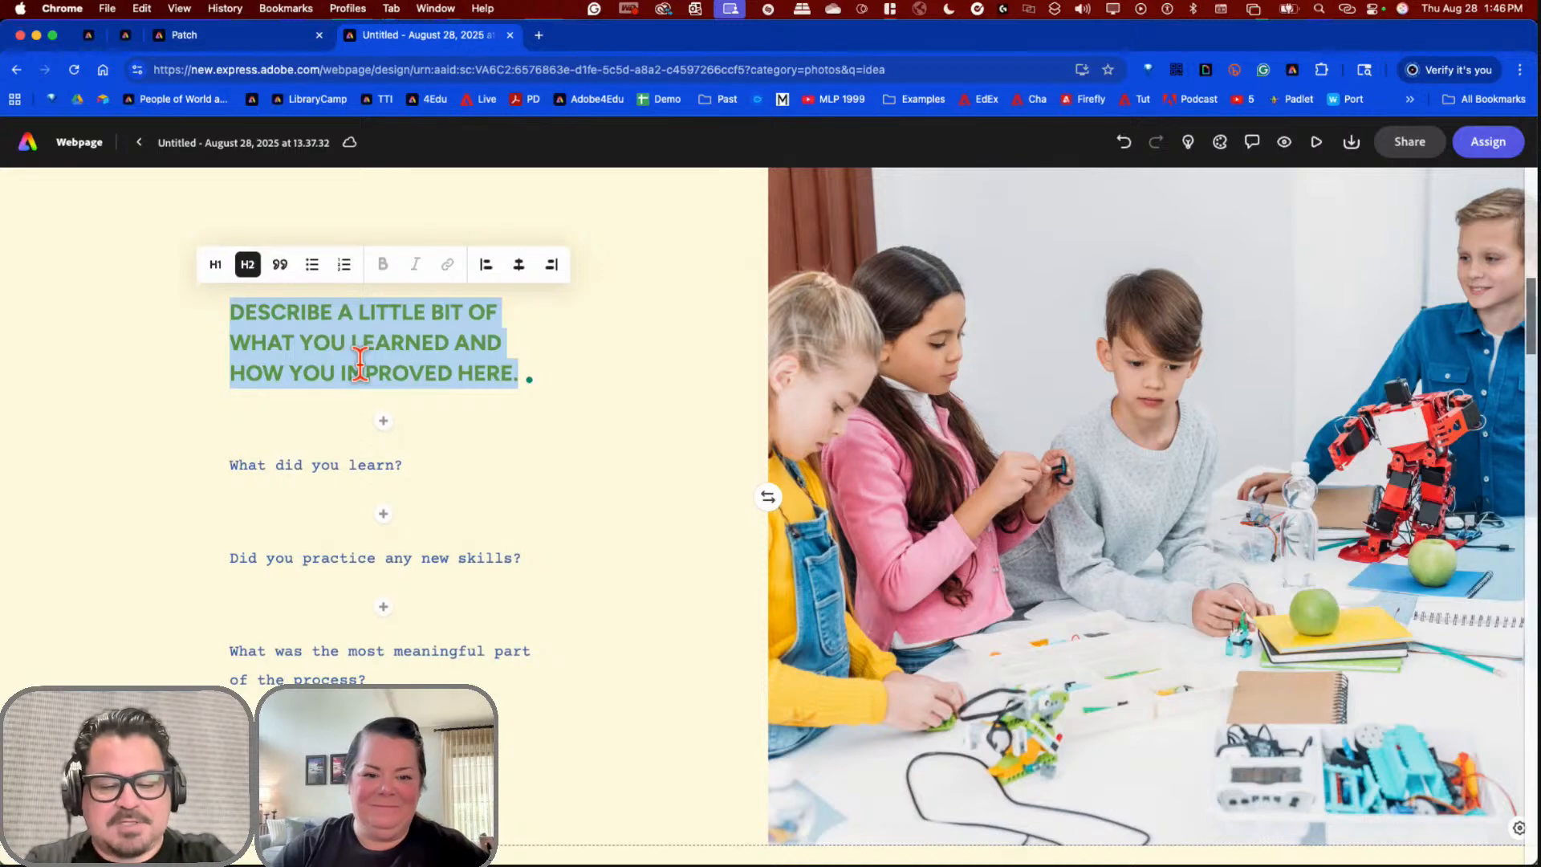
text(M)
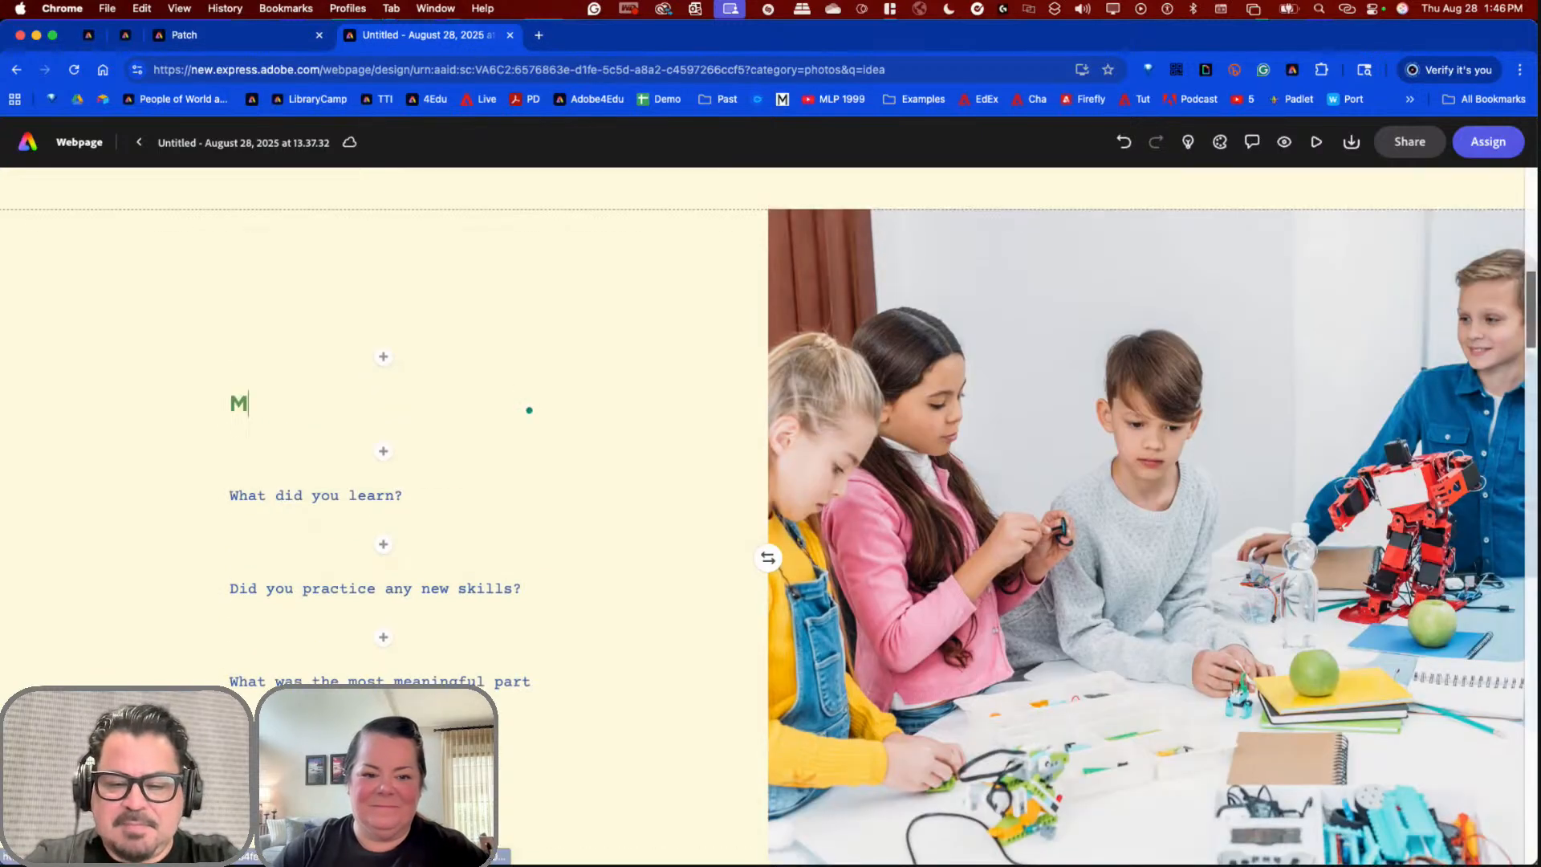
text(Y COM)
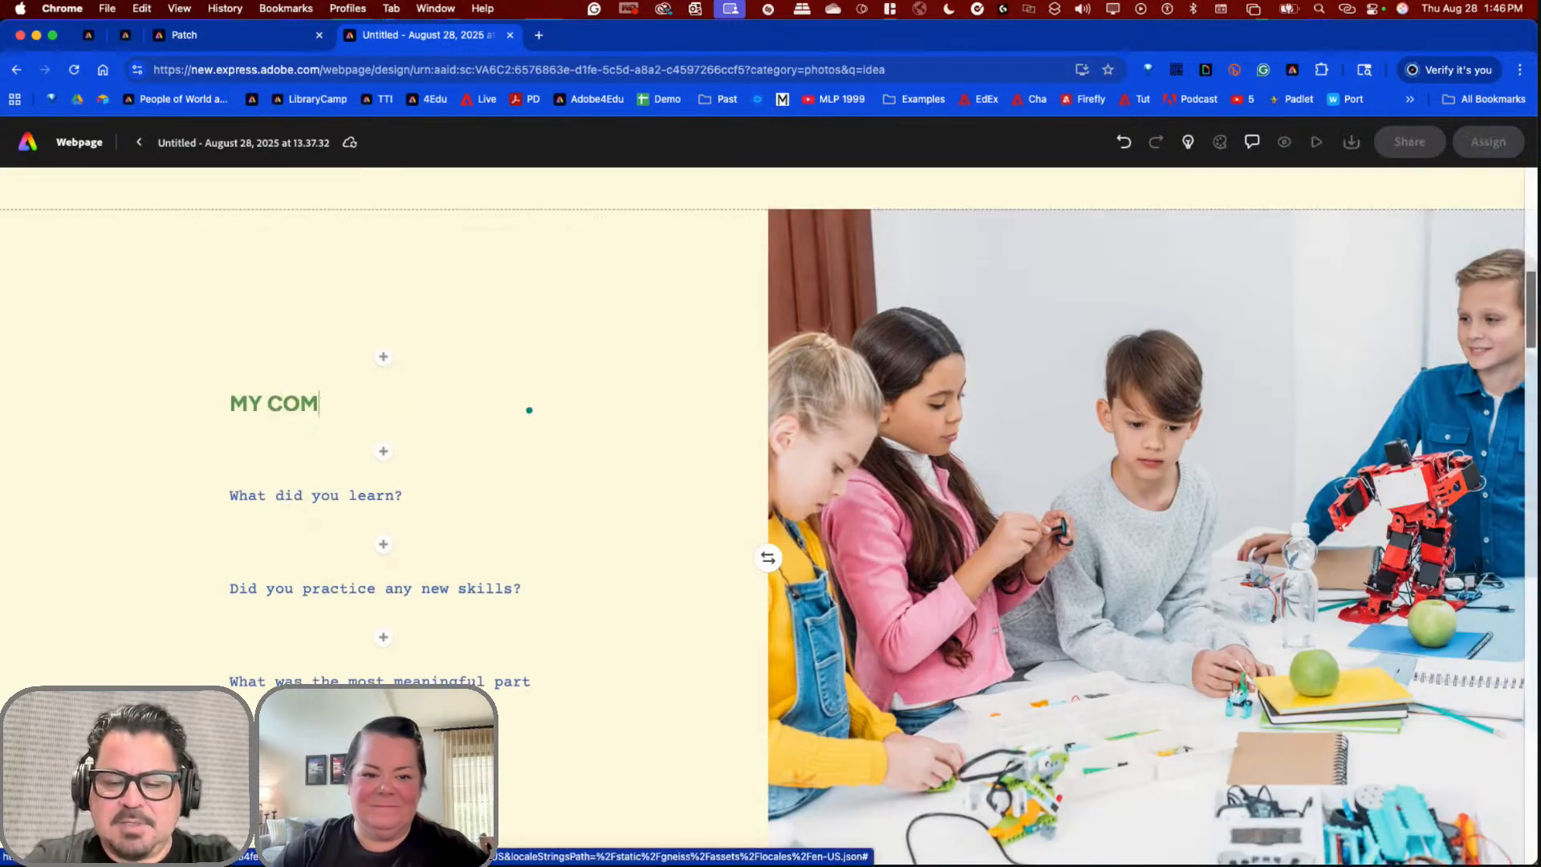
text(MUNITY Q)
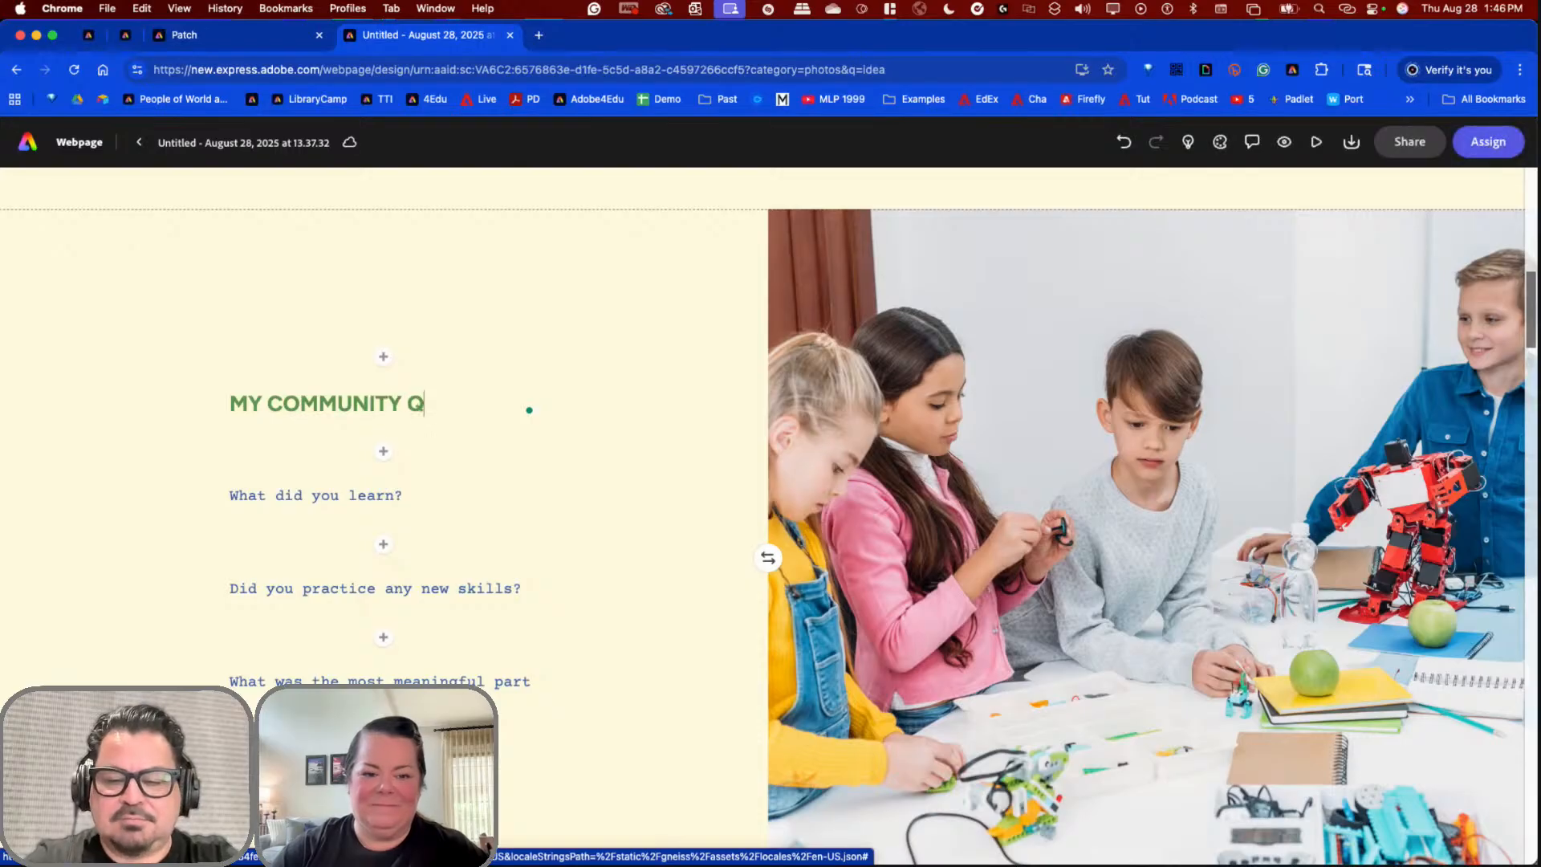
text(UILT)
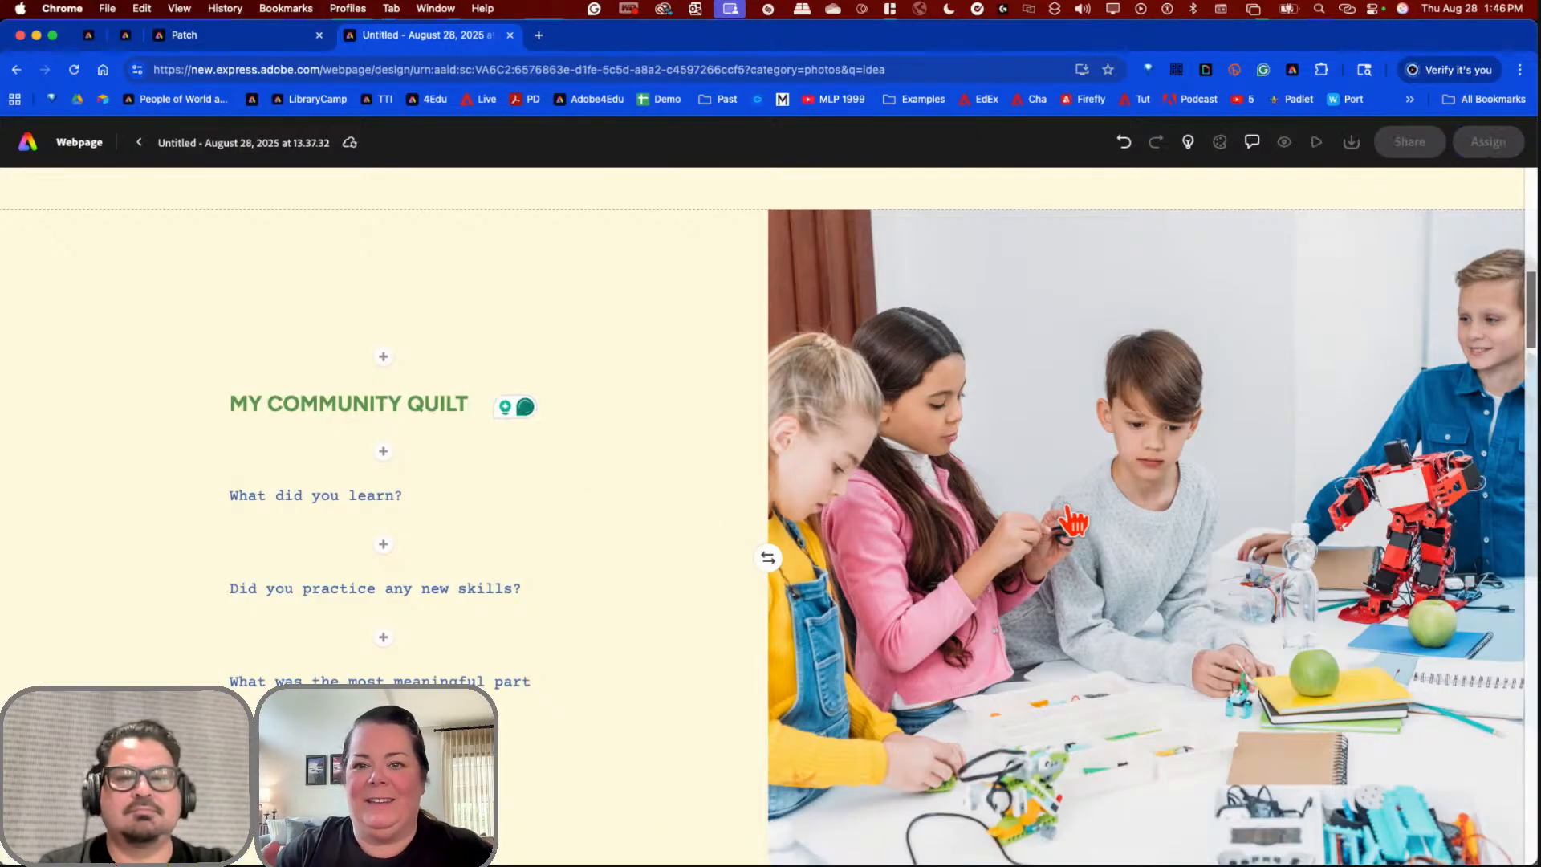
scroll(1073, 520, down, 2)
scroll(1122, 480, up, 1)
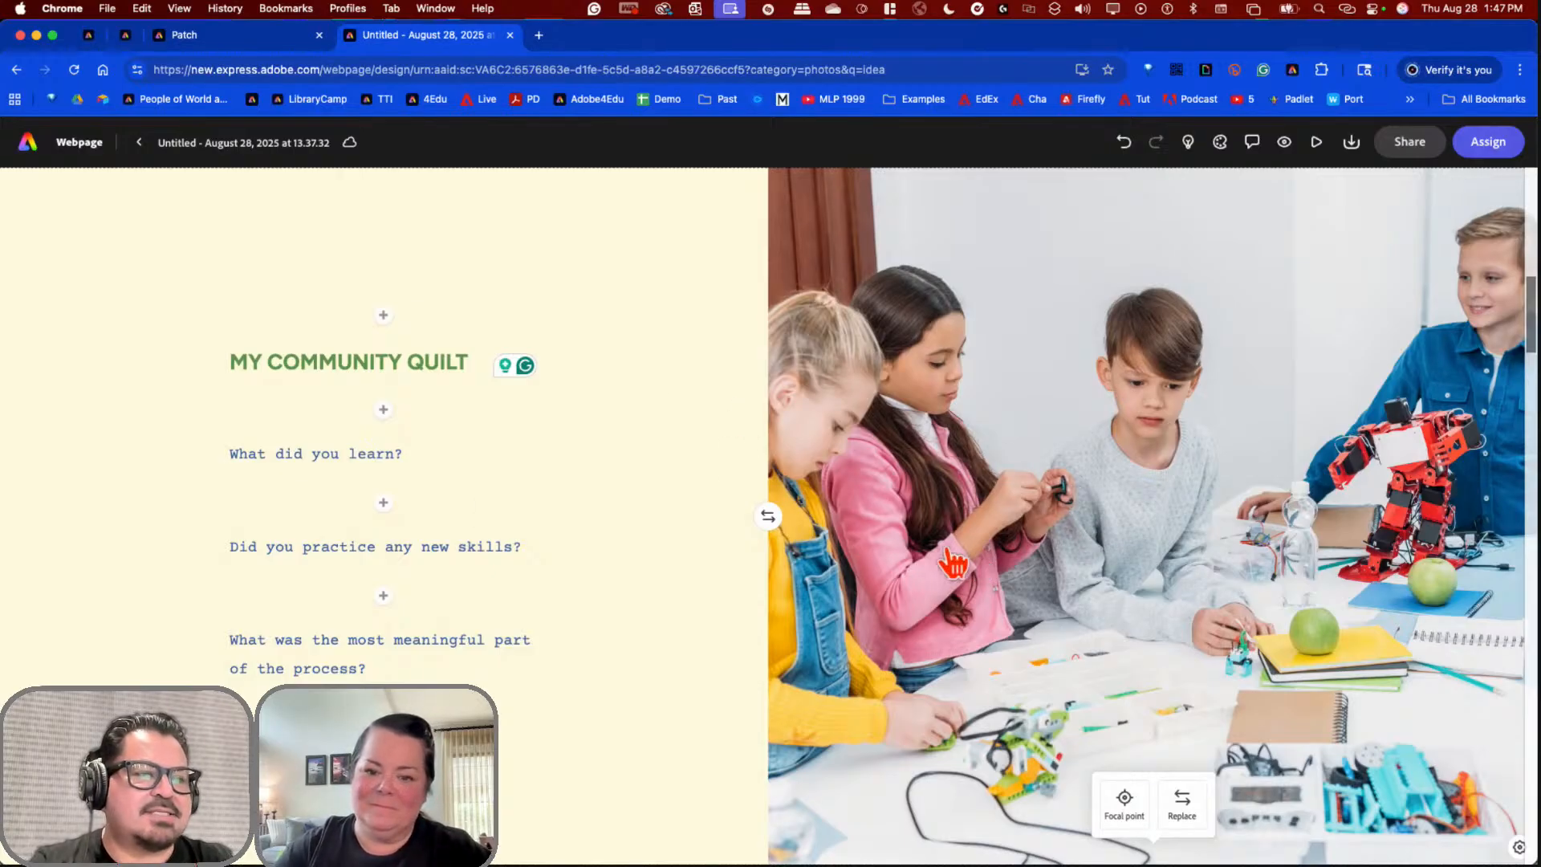
click(772, 523)
click(771, 523)
click(771, 523)
click(772, 524)
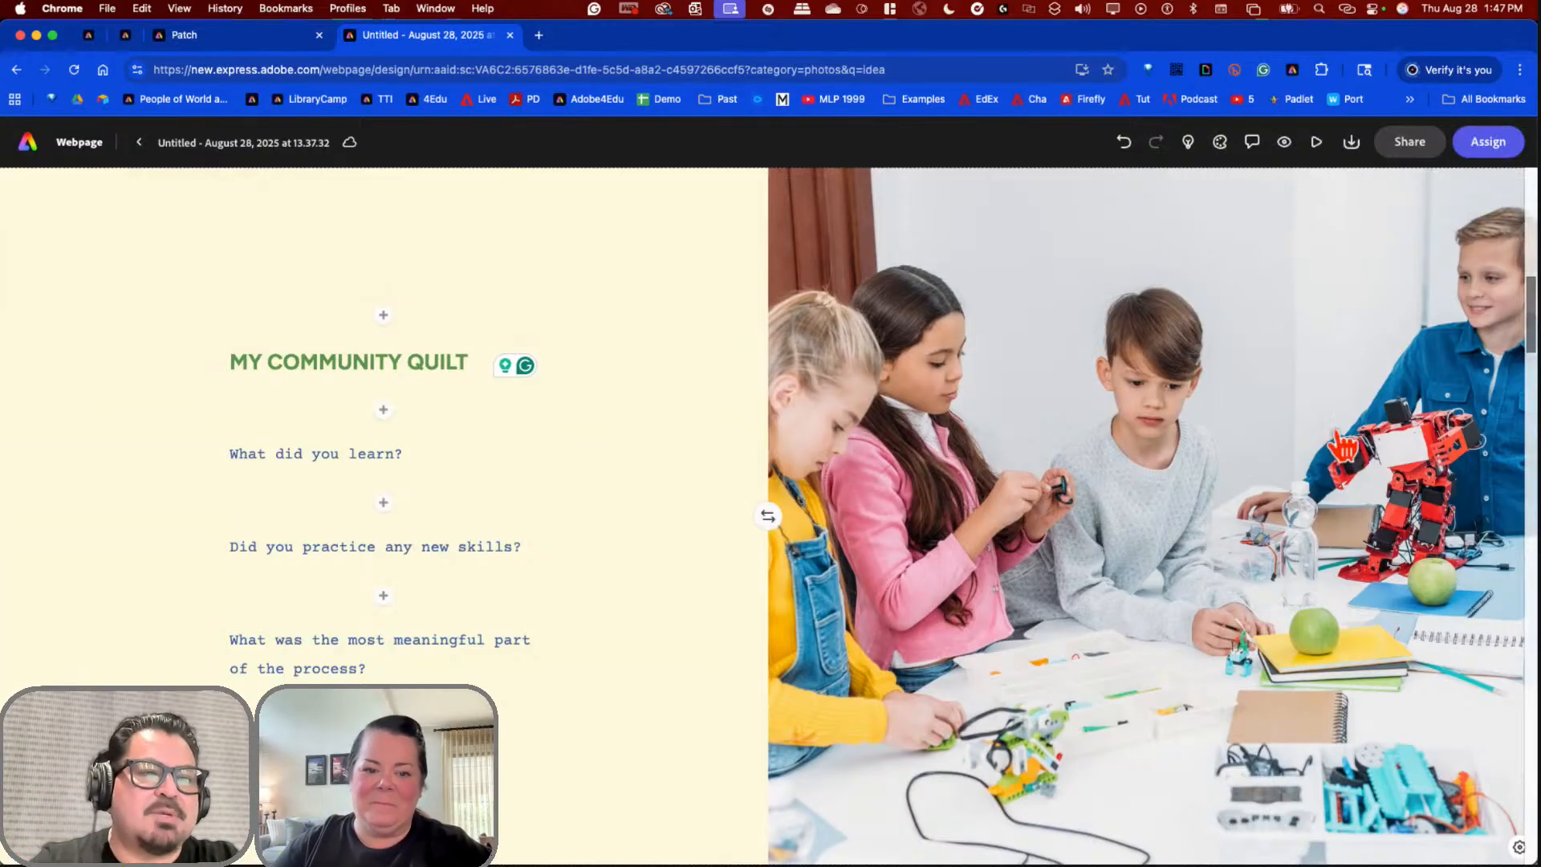
click(1191, 428)
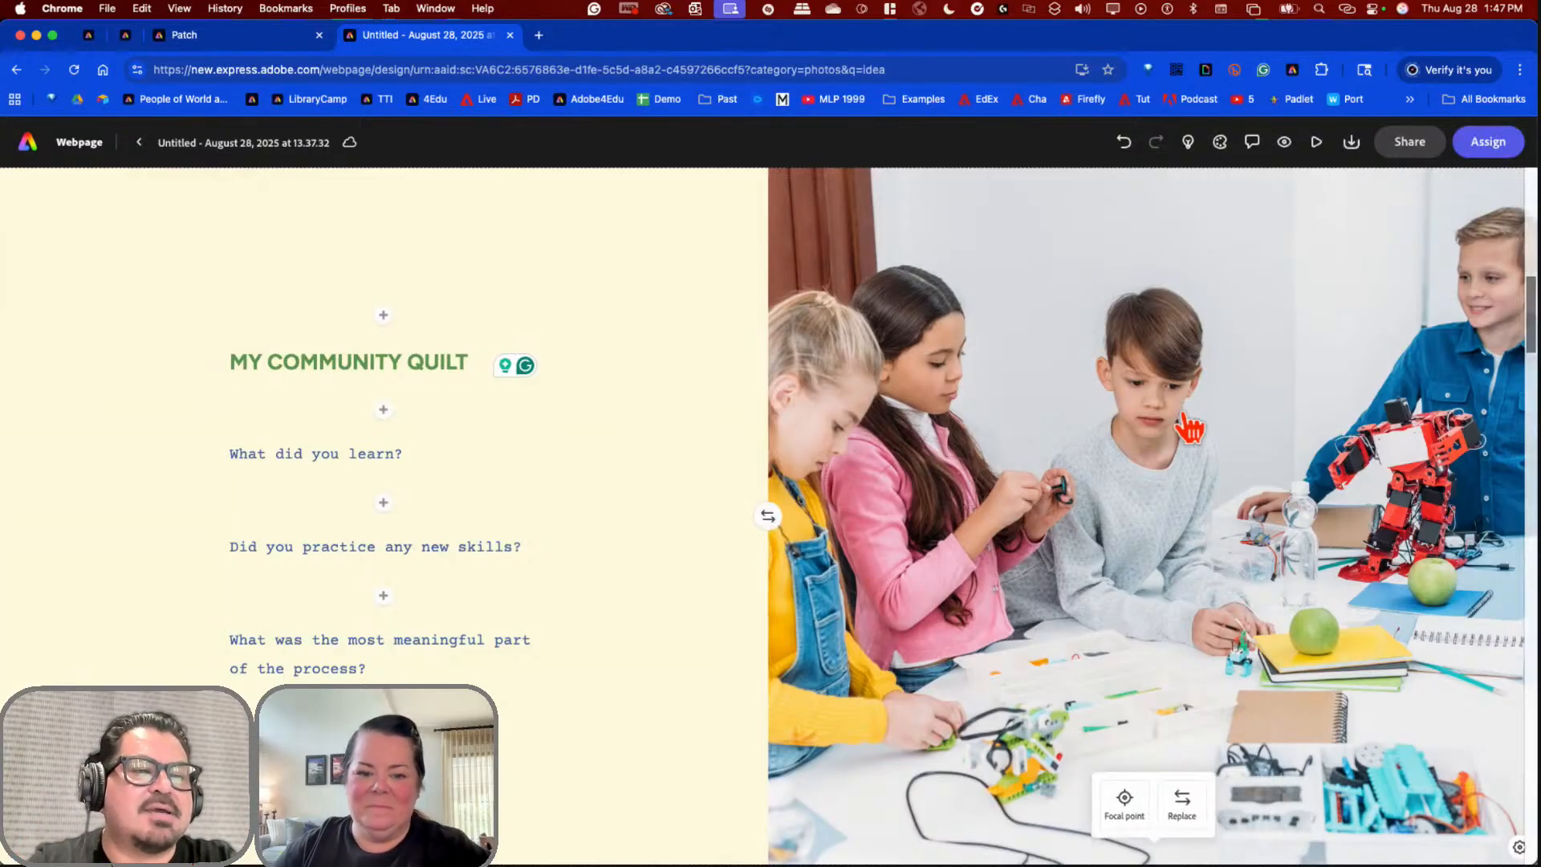
click(1185, 525)
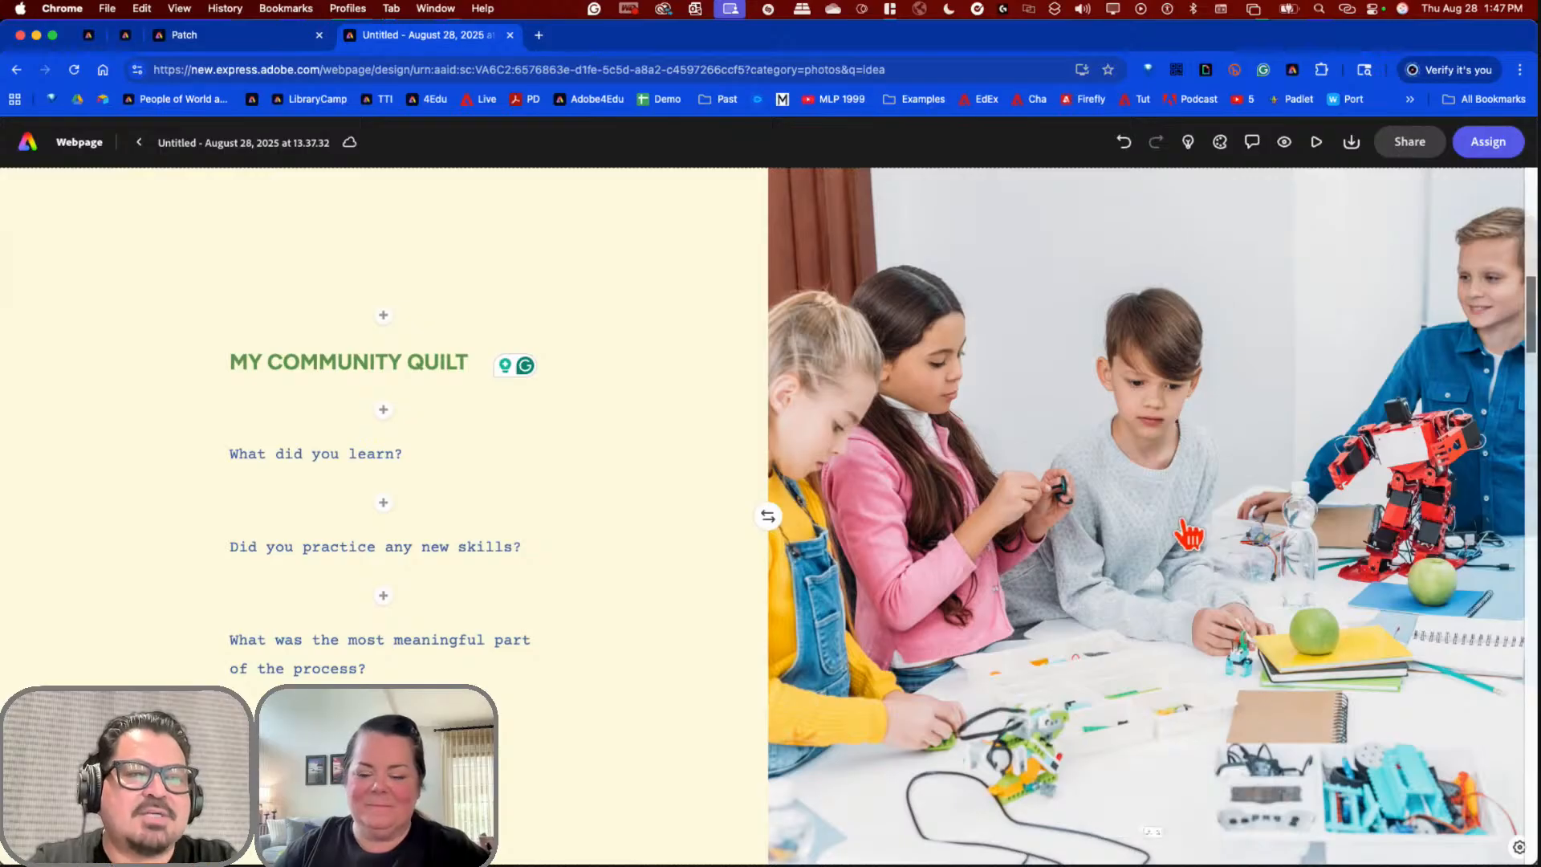
click(1184, 525)
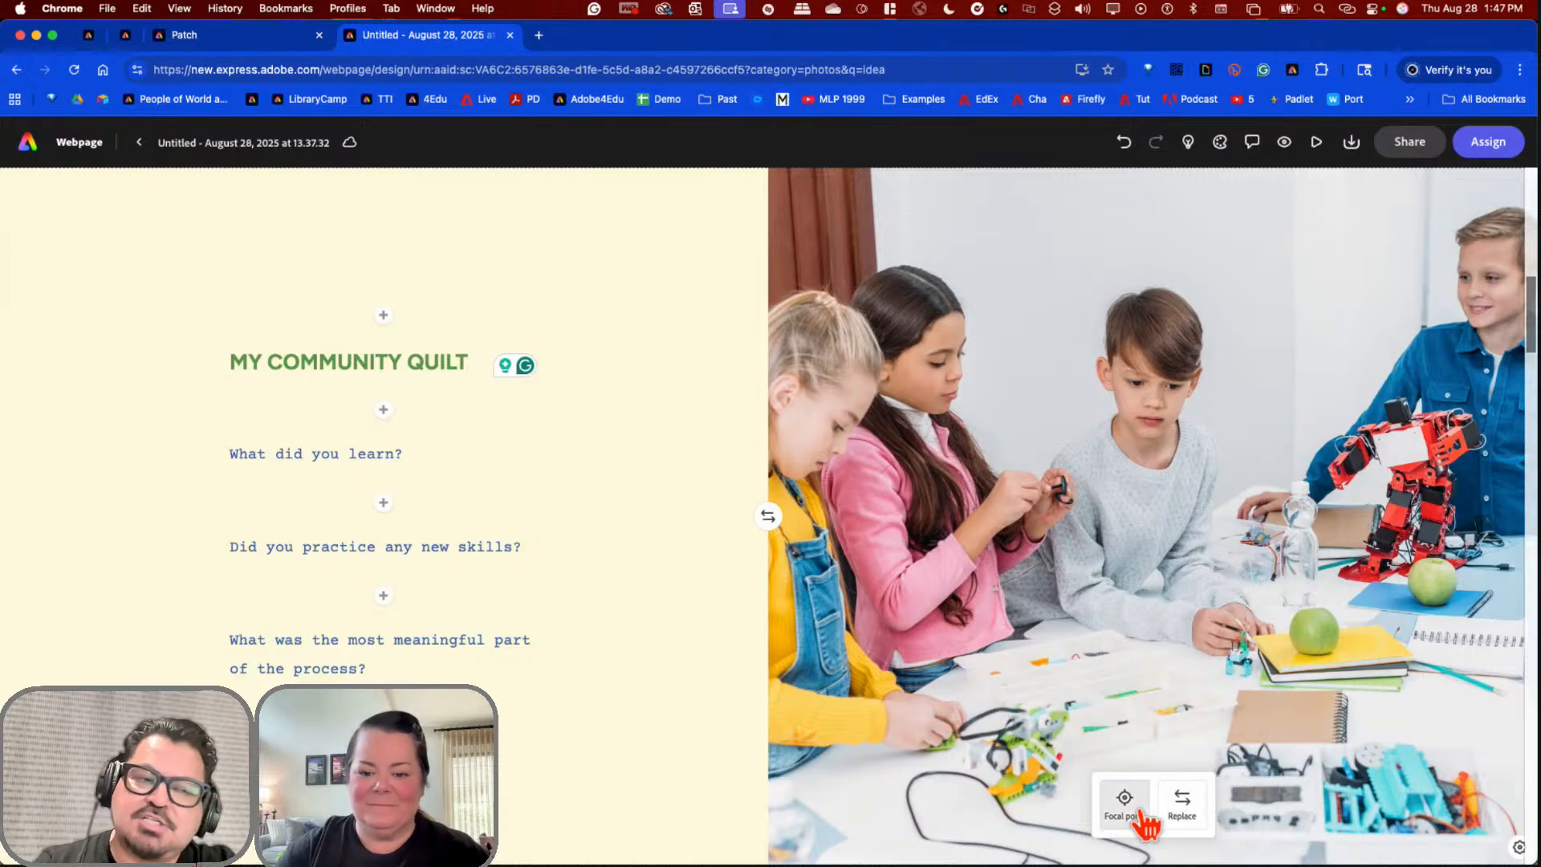
click(1183, 811)
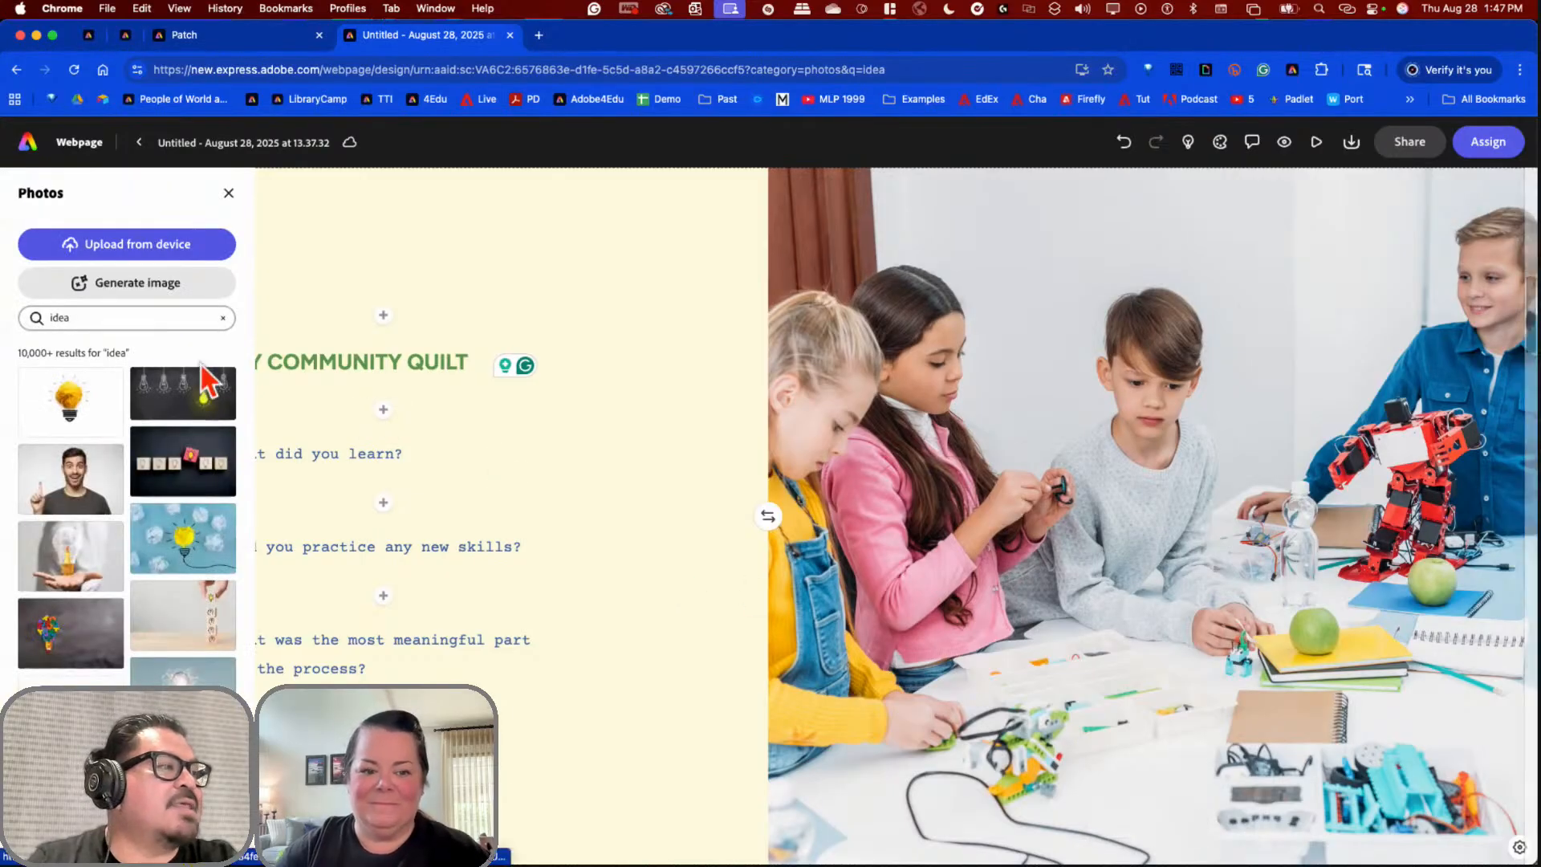
double_click(94, 317)
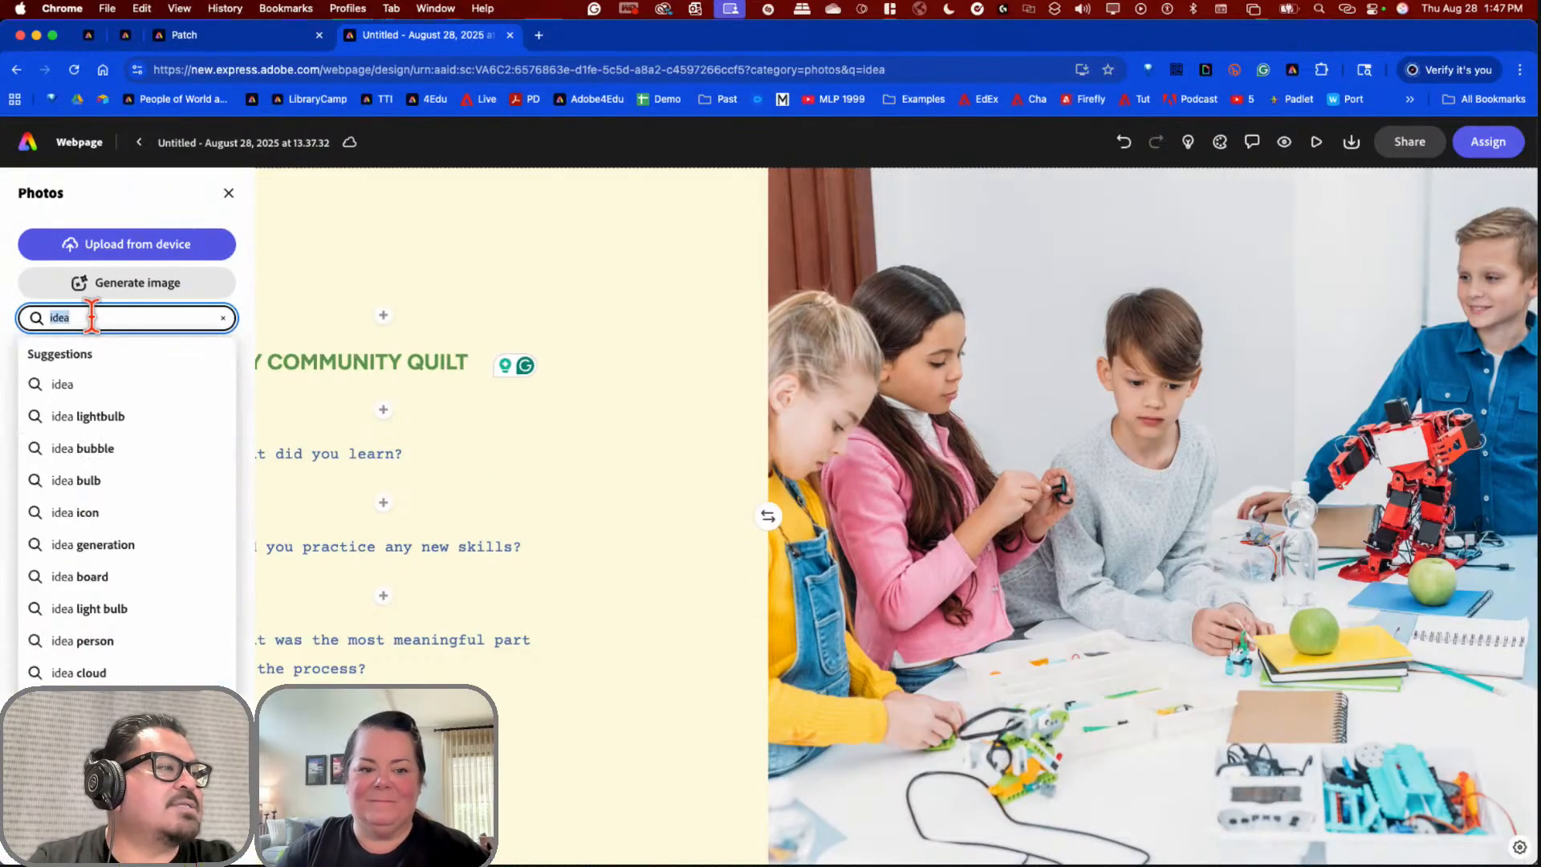
click(222, 318)
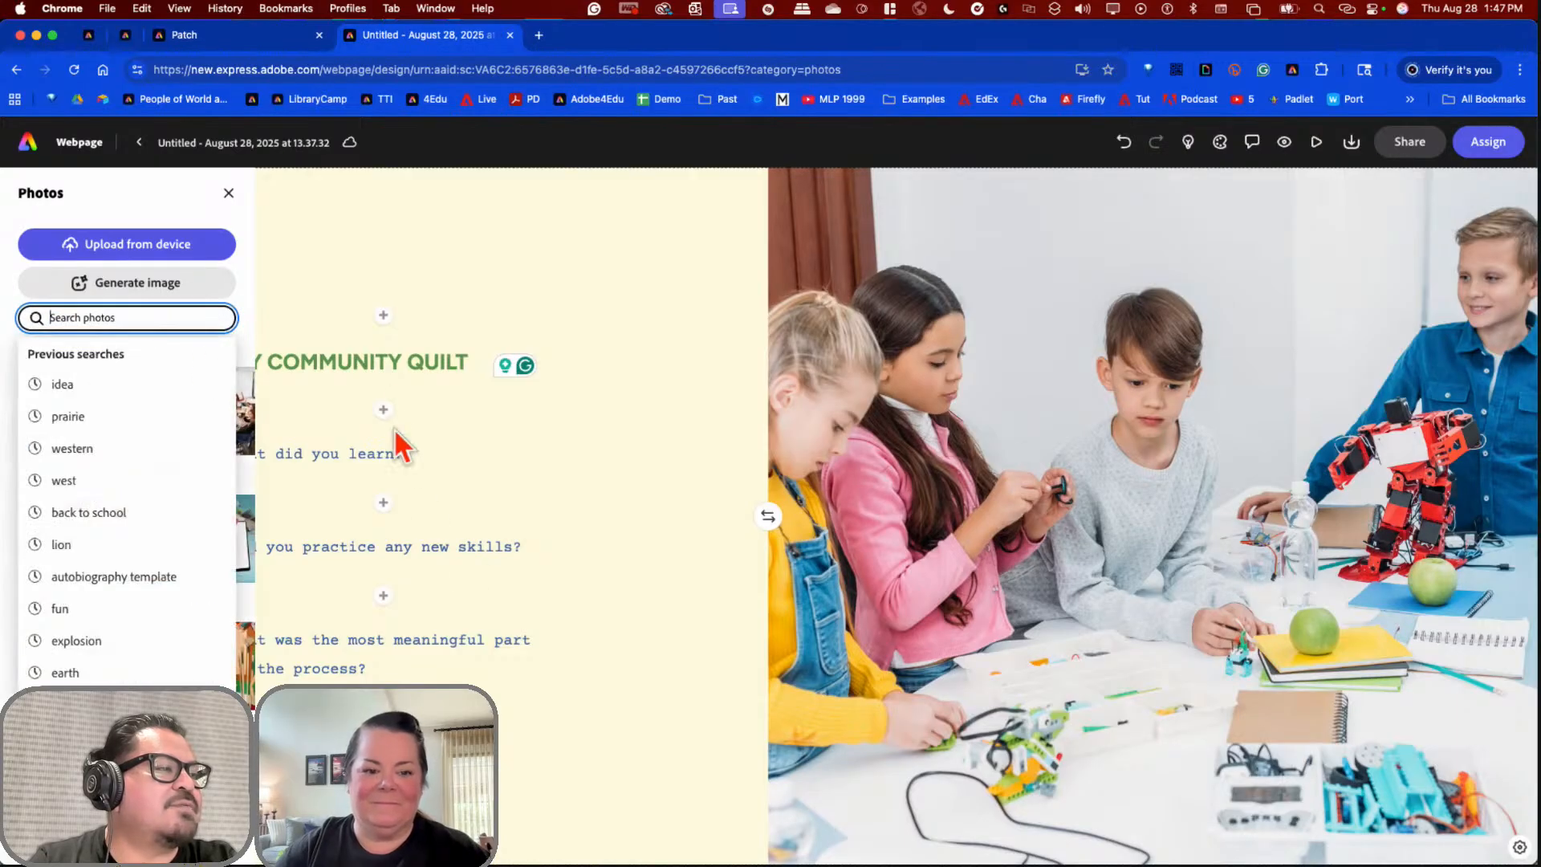
click(417, 310)
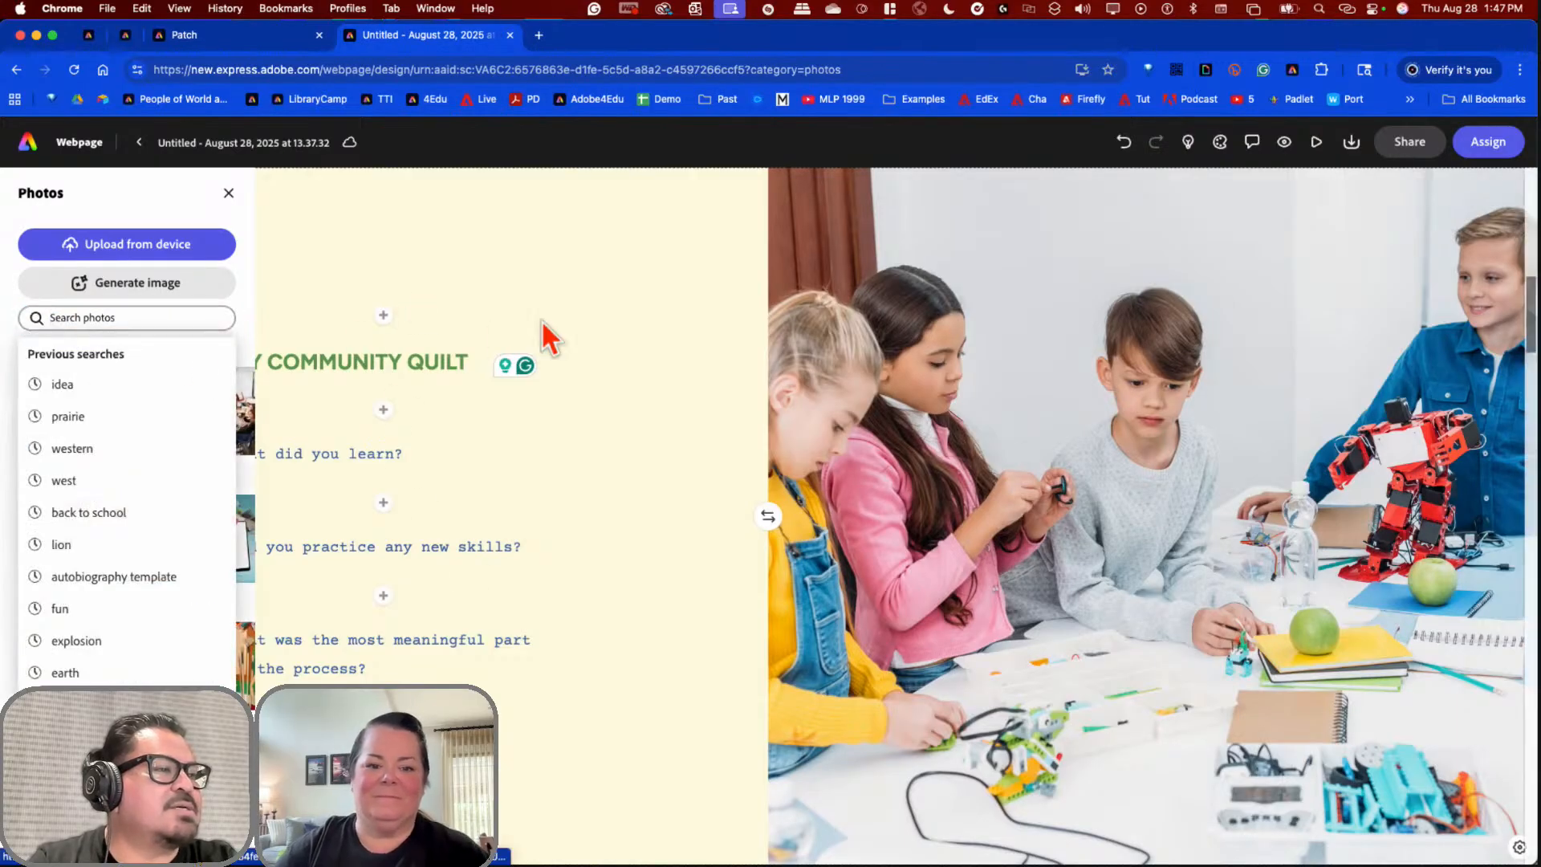
click(732, 696)
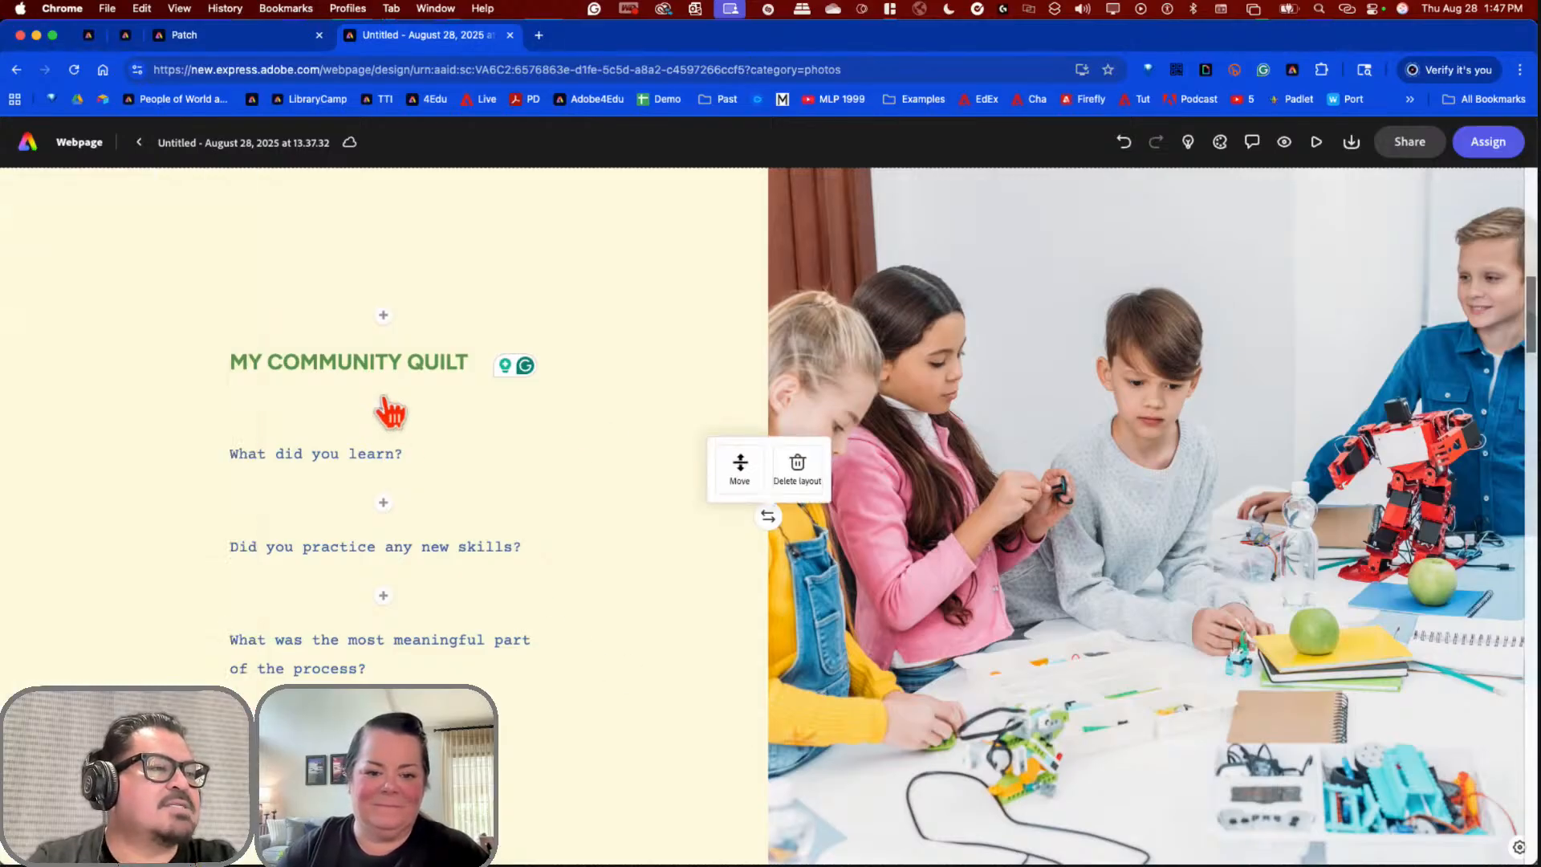
Step: Insert the saved Patch design from Your Stuff as an image above the MY COMMUNITY QUILT heading
click(383, 315)
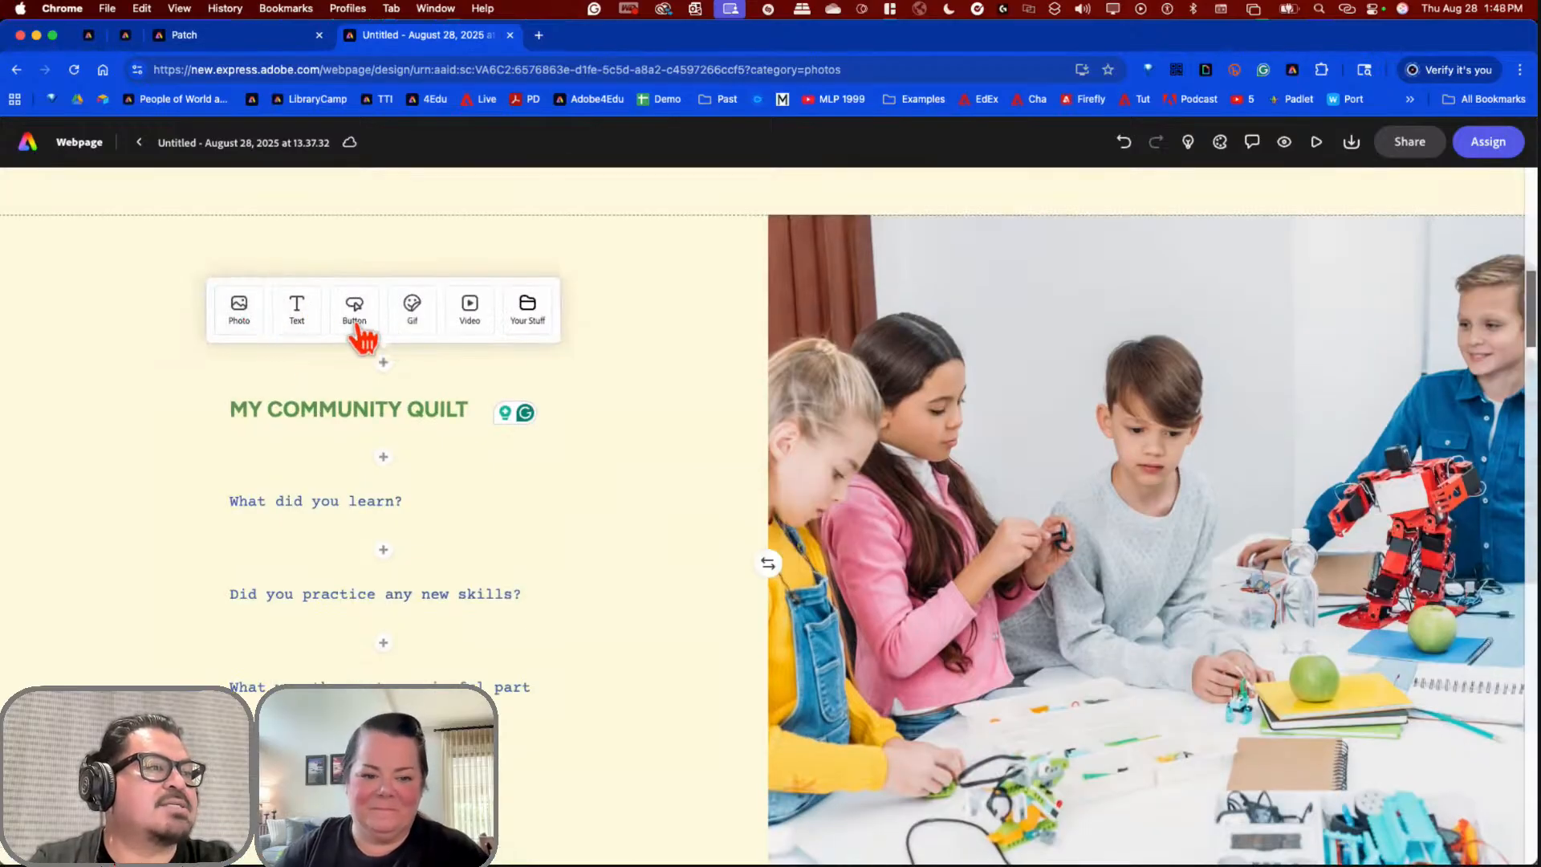
click(531, 320)
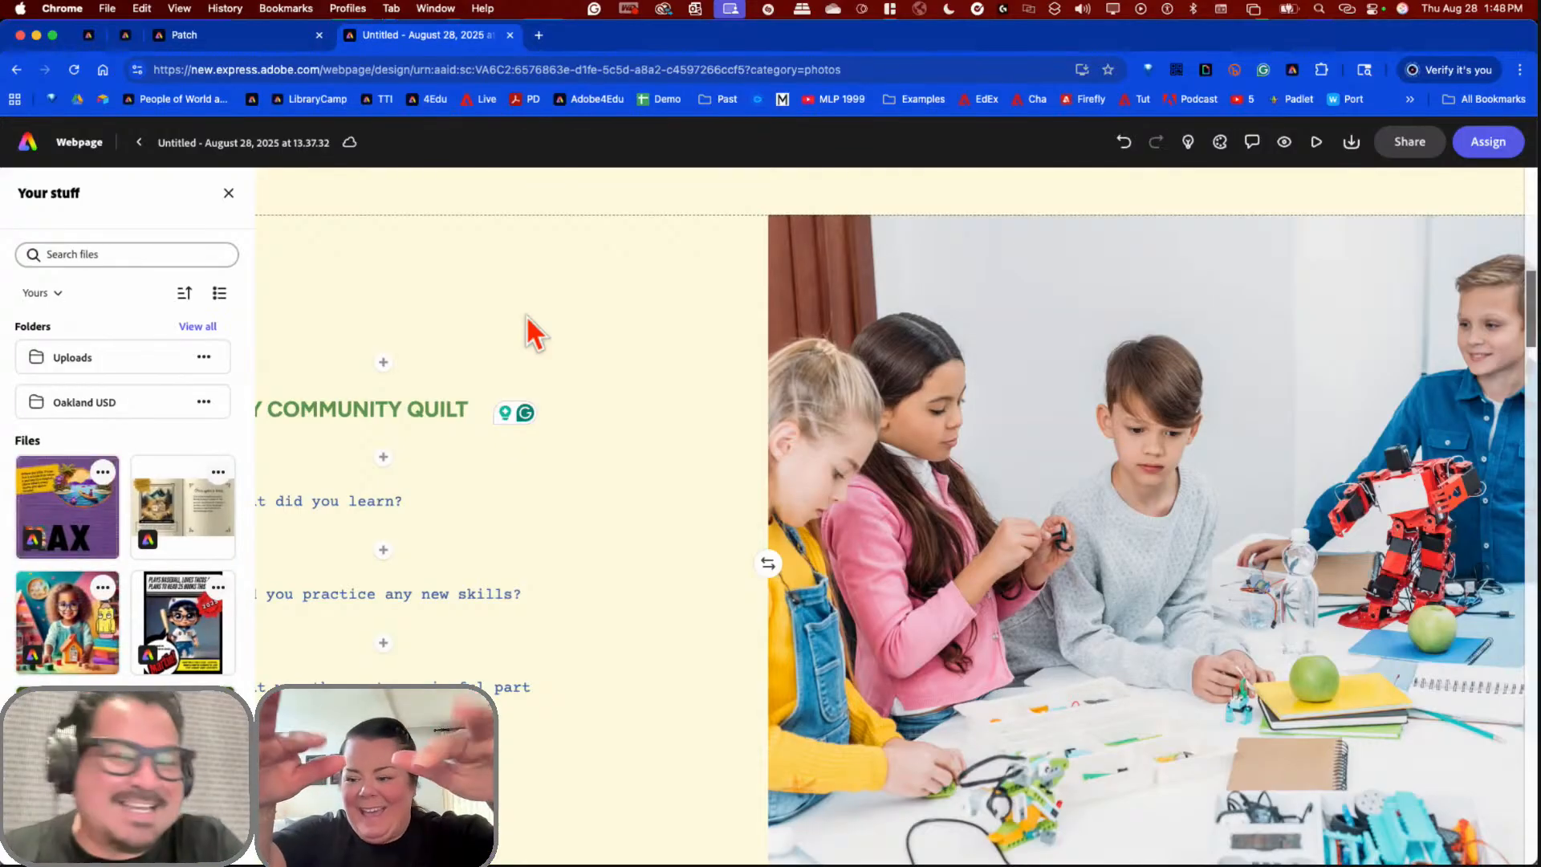
click(71, 536)
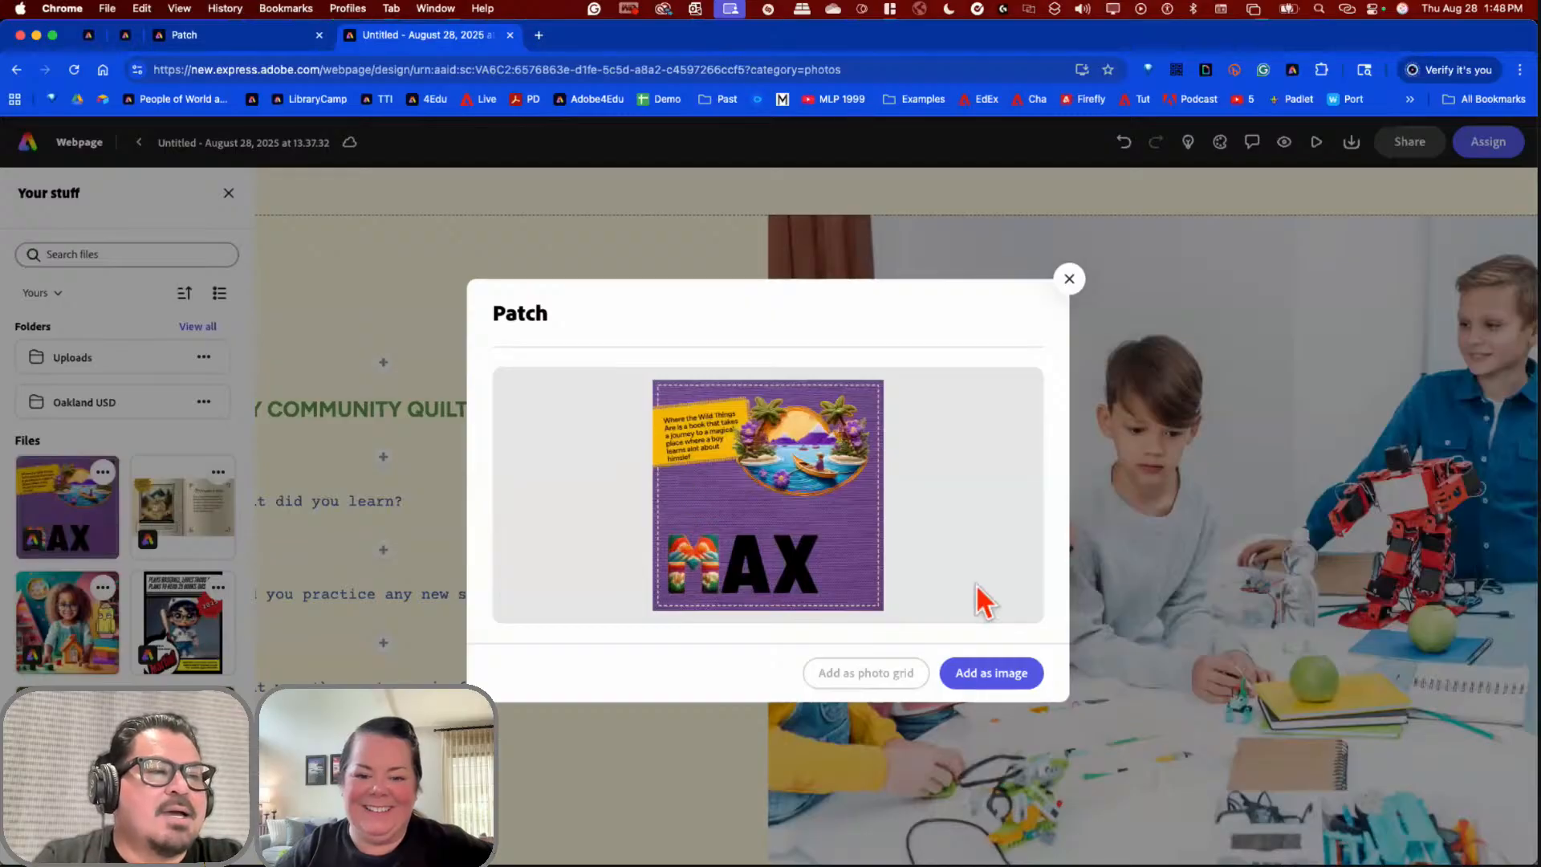
click(996, 675)
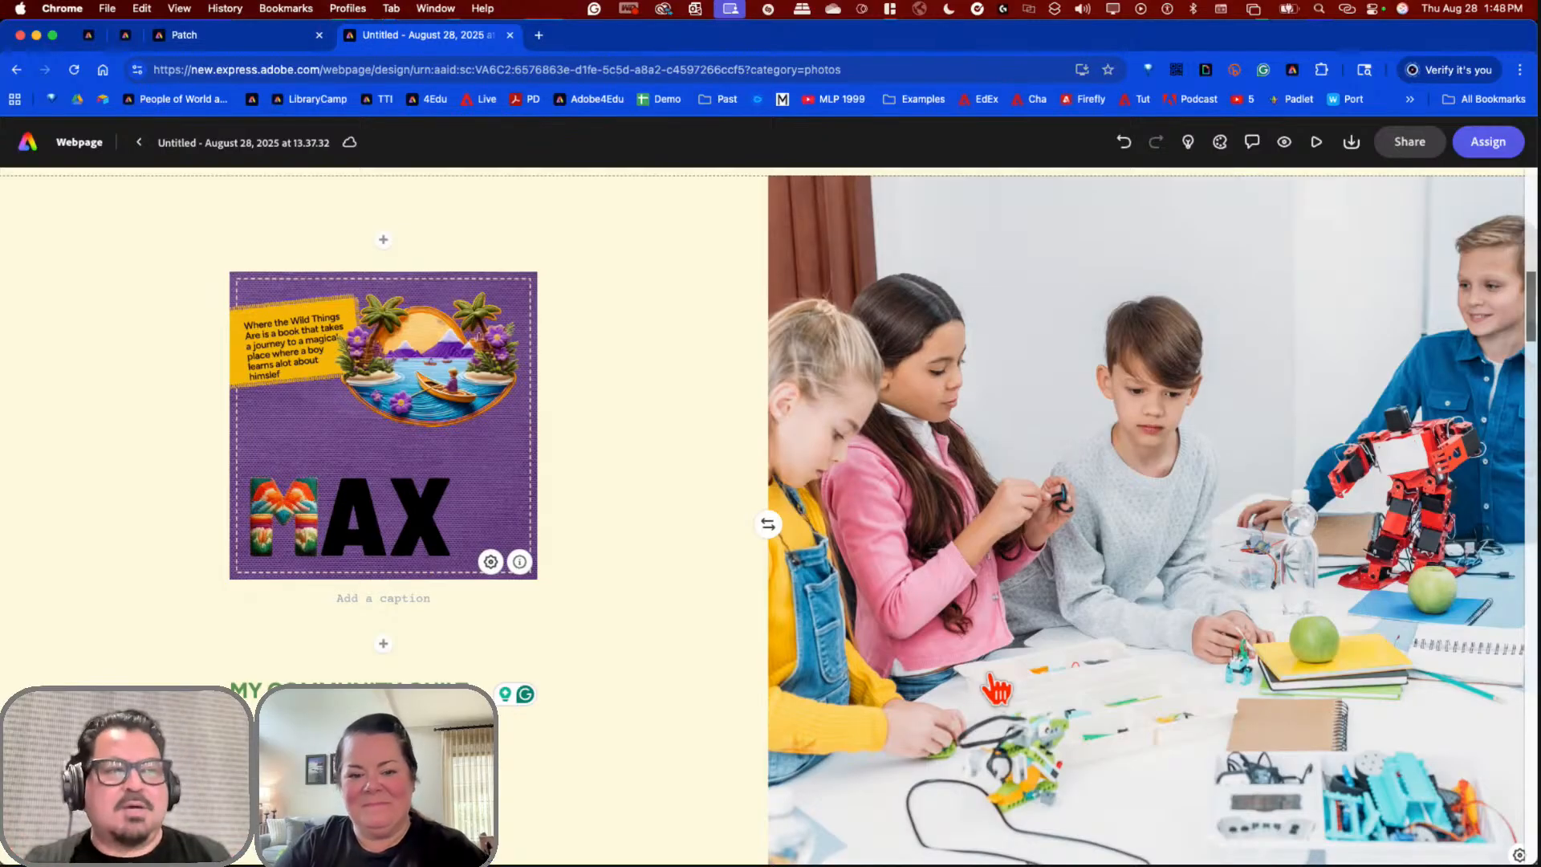
scroll(734, 618, up, 10)
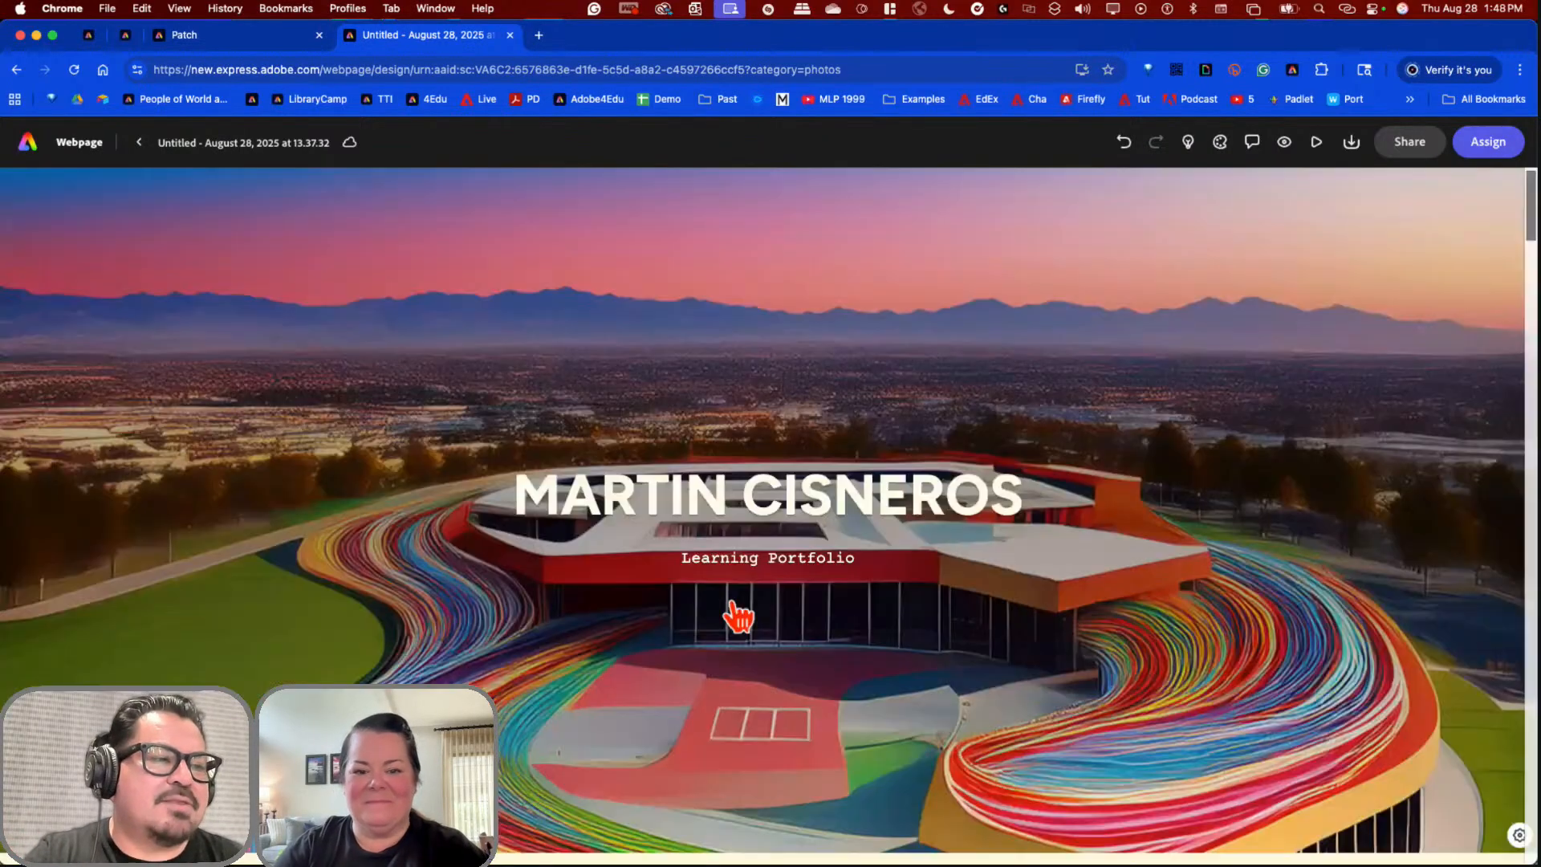
scroll(737, 617, down, 5)
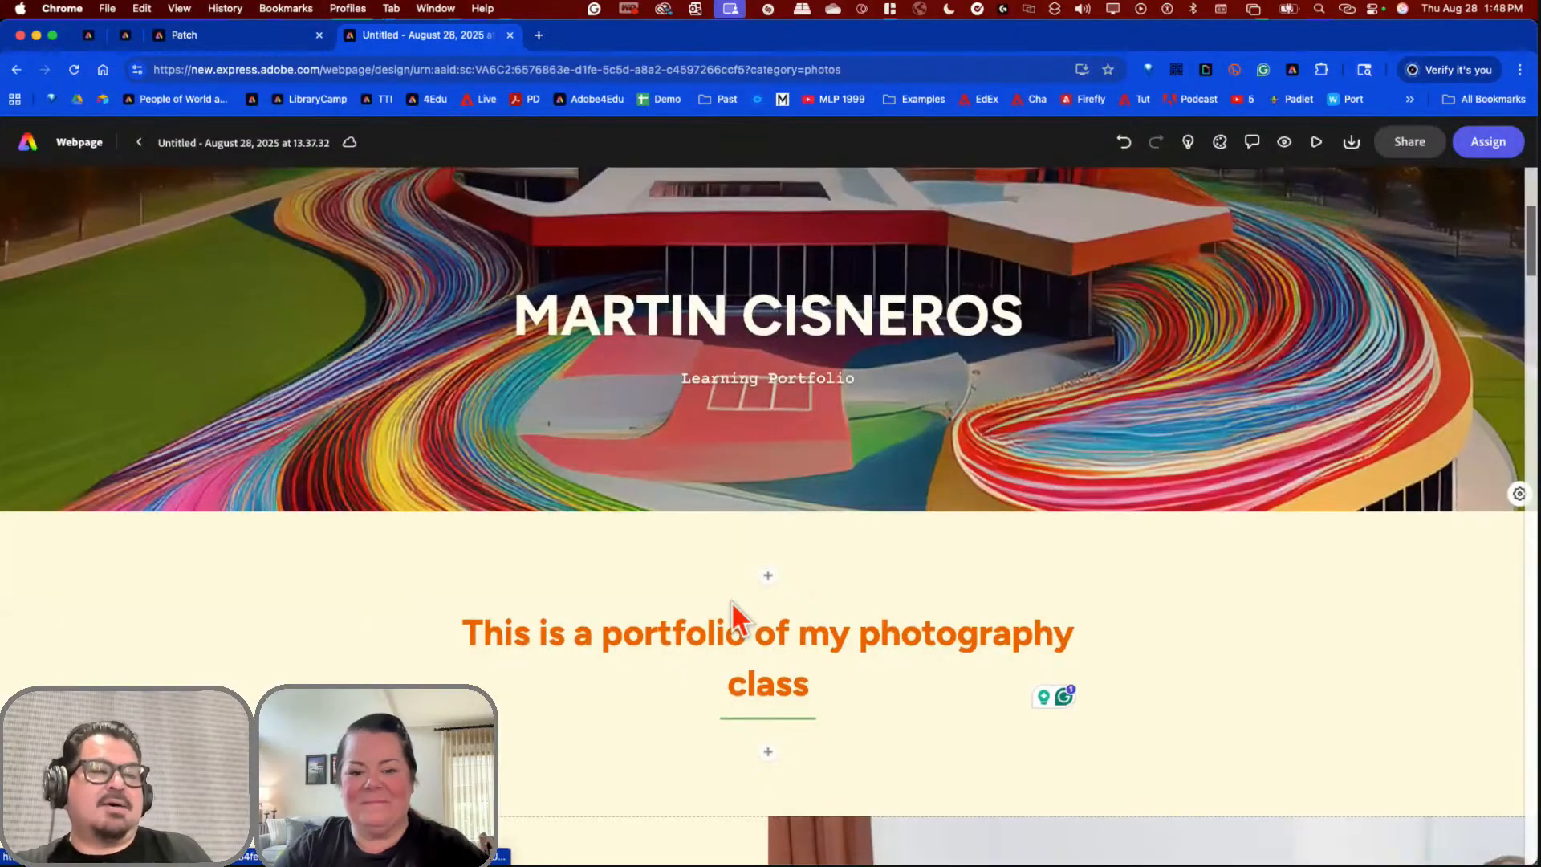
scroll(732, 582, down, 5)
scroll(729, 578, up, 5)
scroll(729, 582, down, 5)
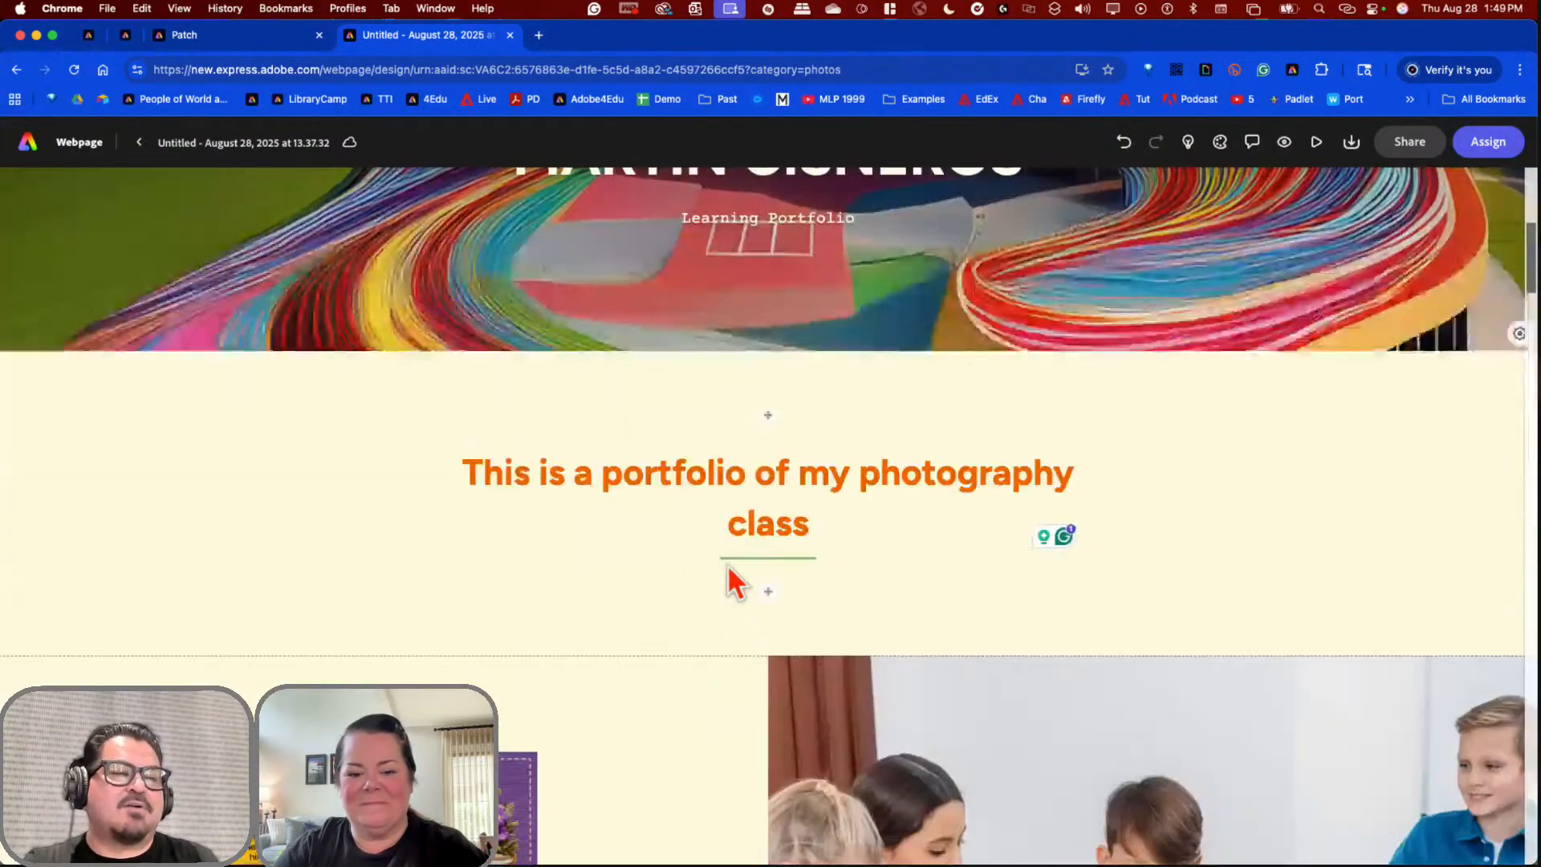
scroll(1174, 635, down, 2)
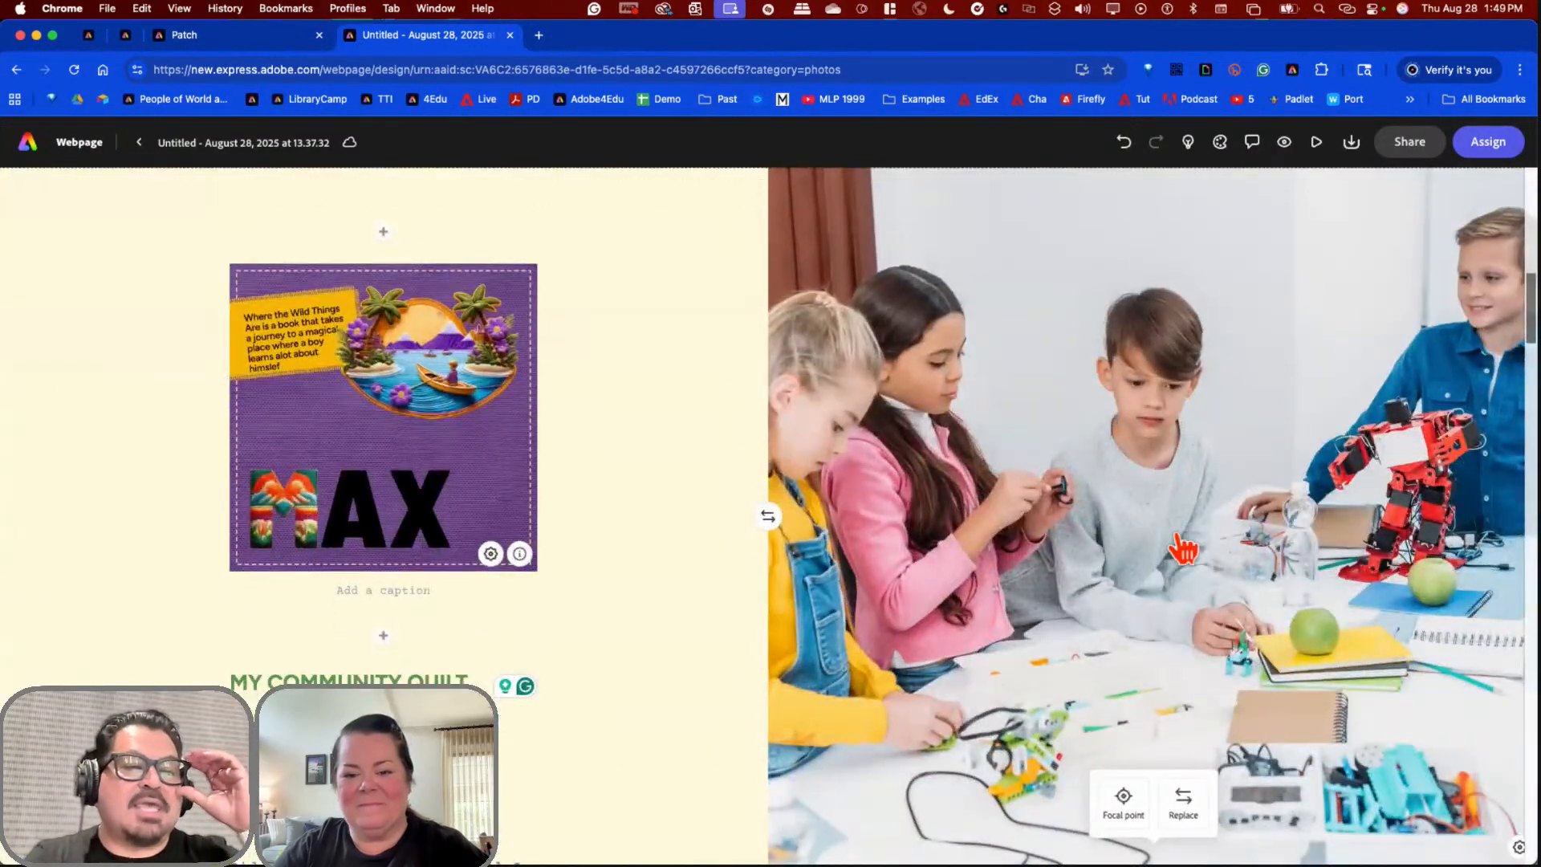
Step: Replace the classroom photo with a camera lens stock photo from a 'camera' search, then close the panel
click(1183, 799)
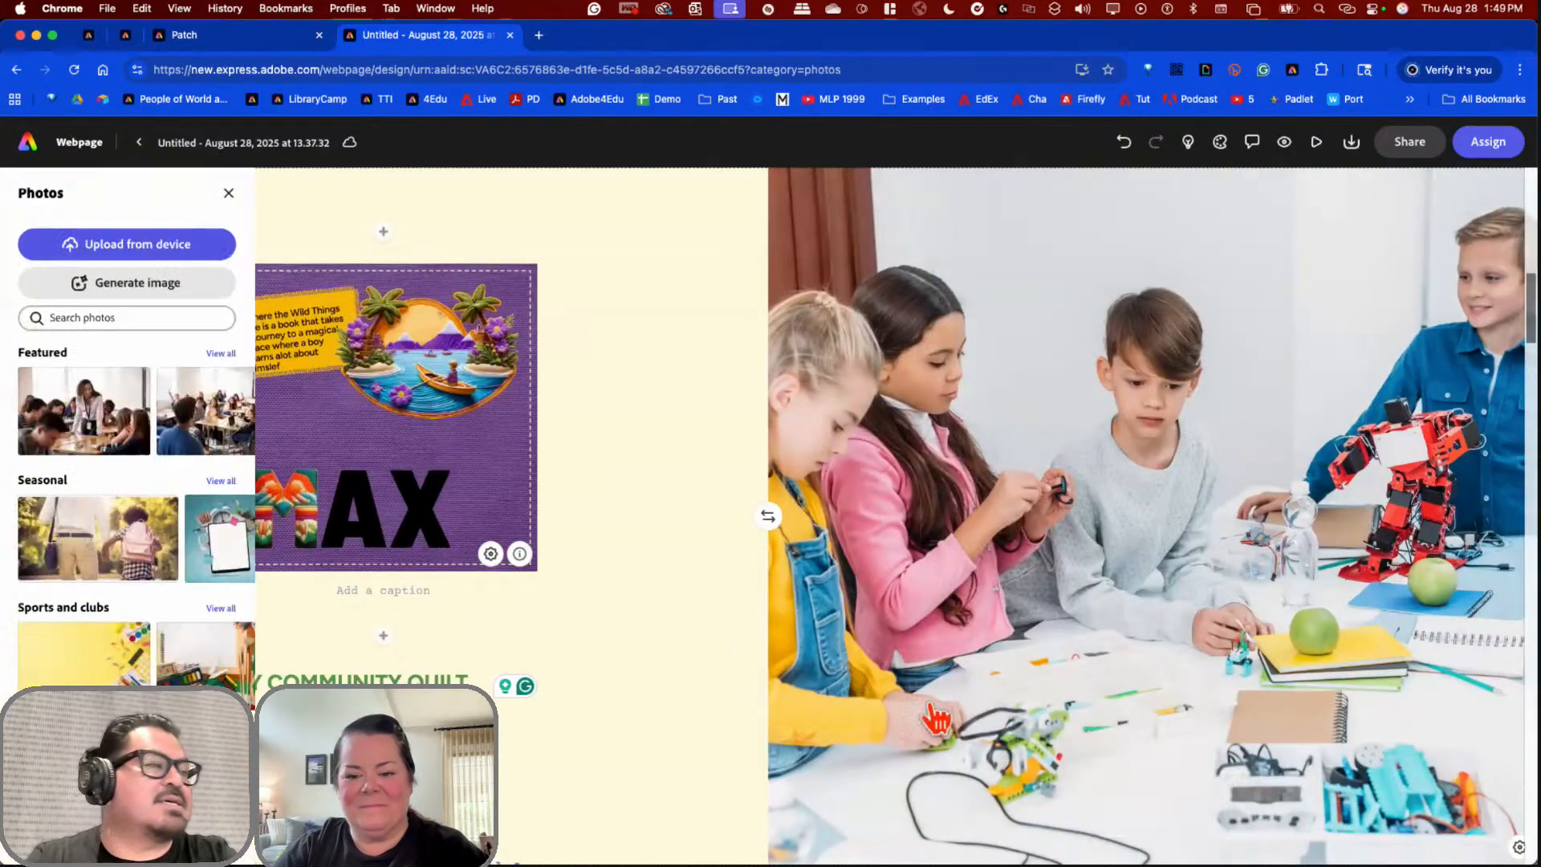
click(144, 317)
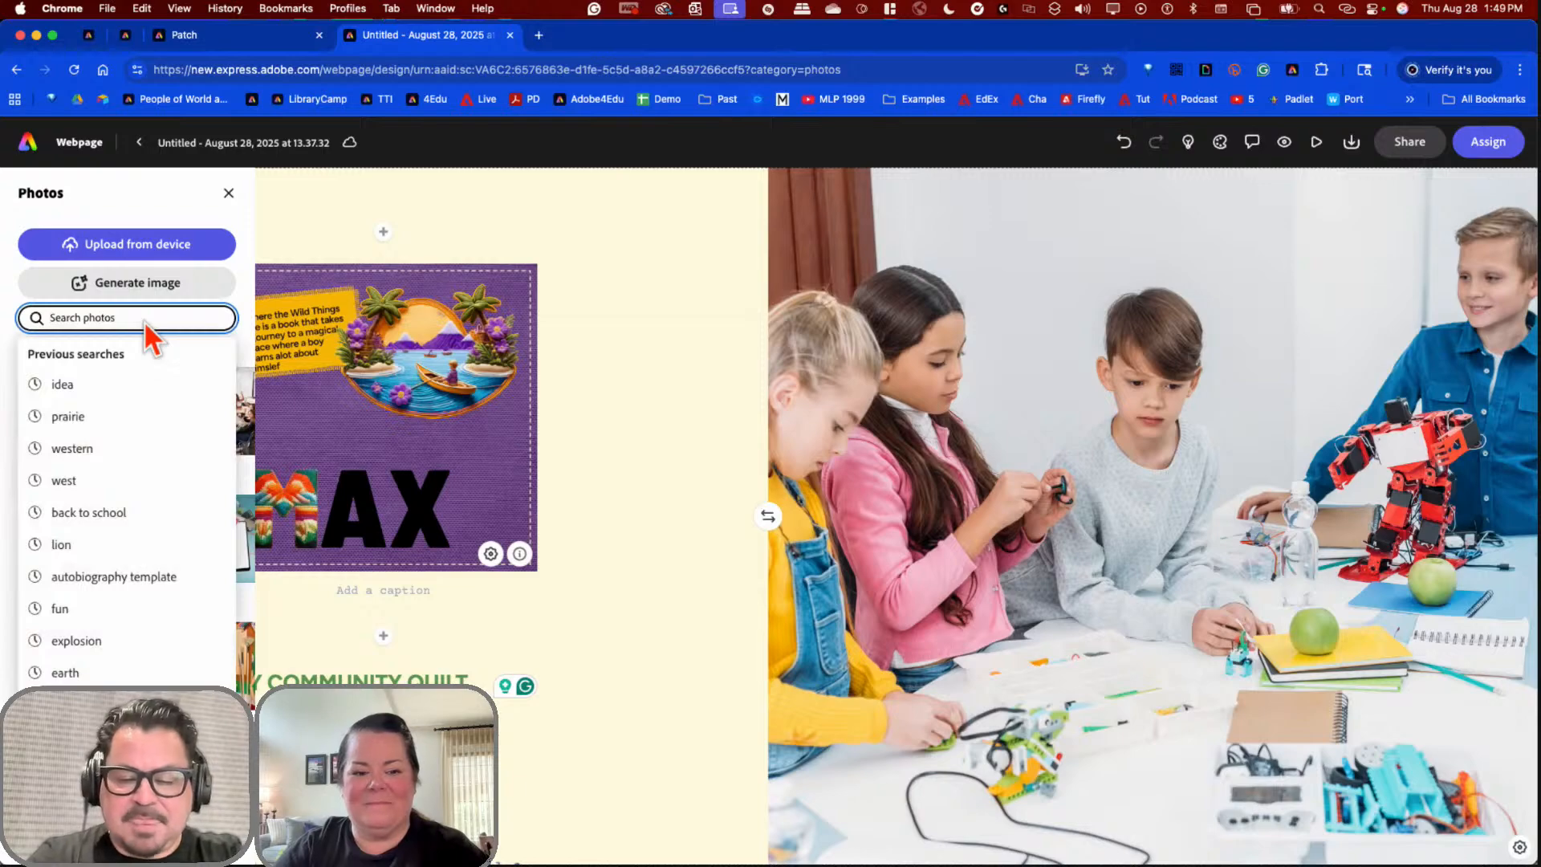
text(camera)
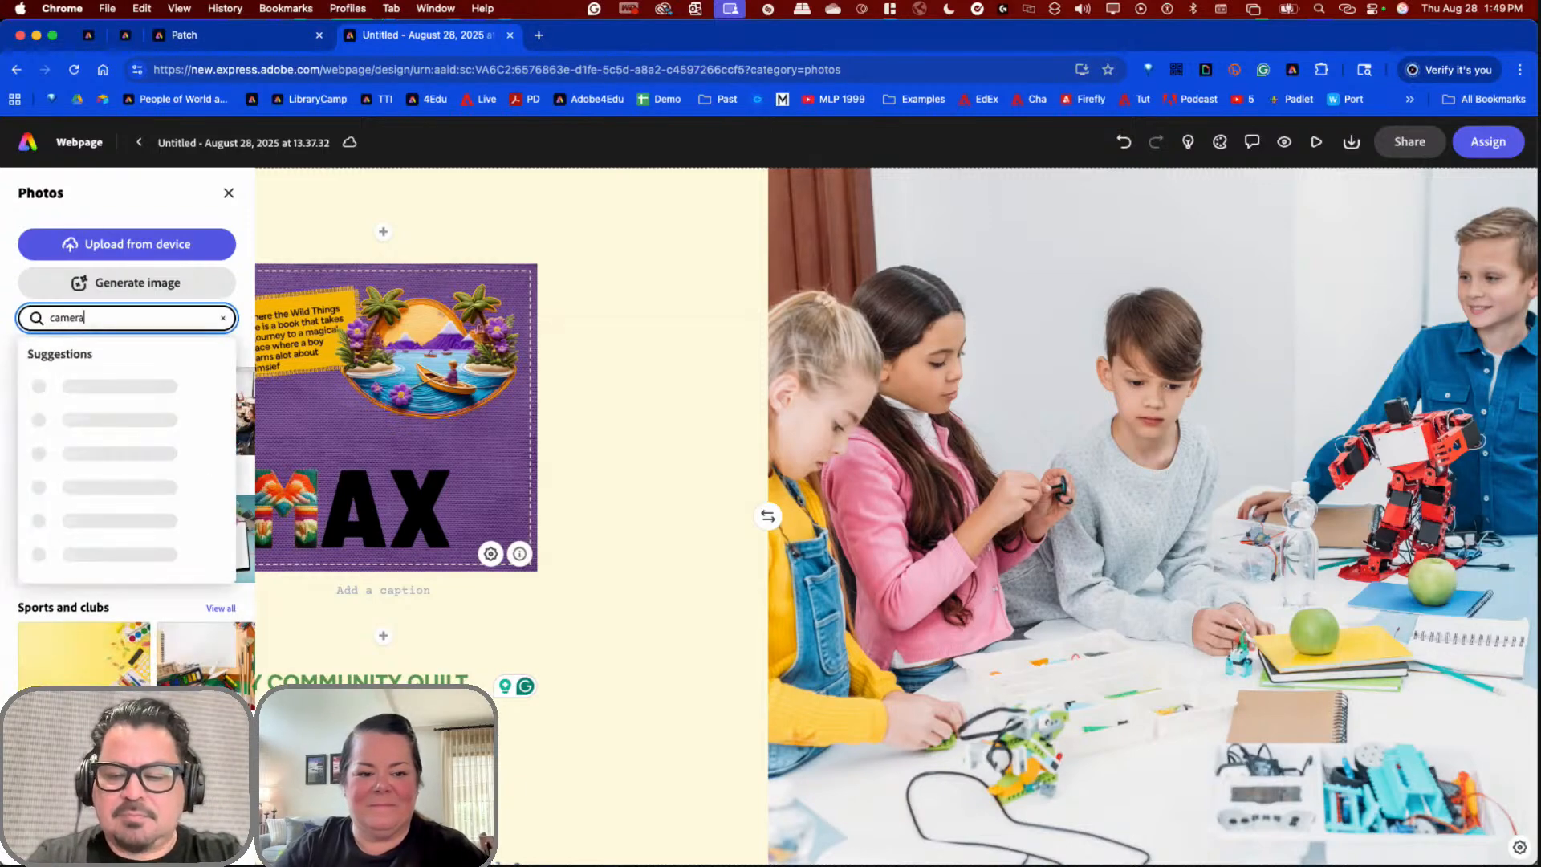
key(Return)
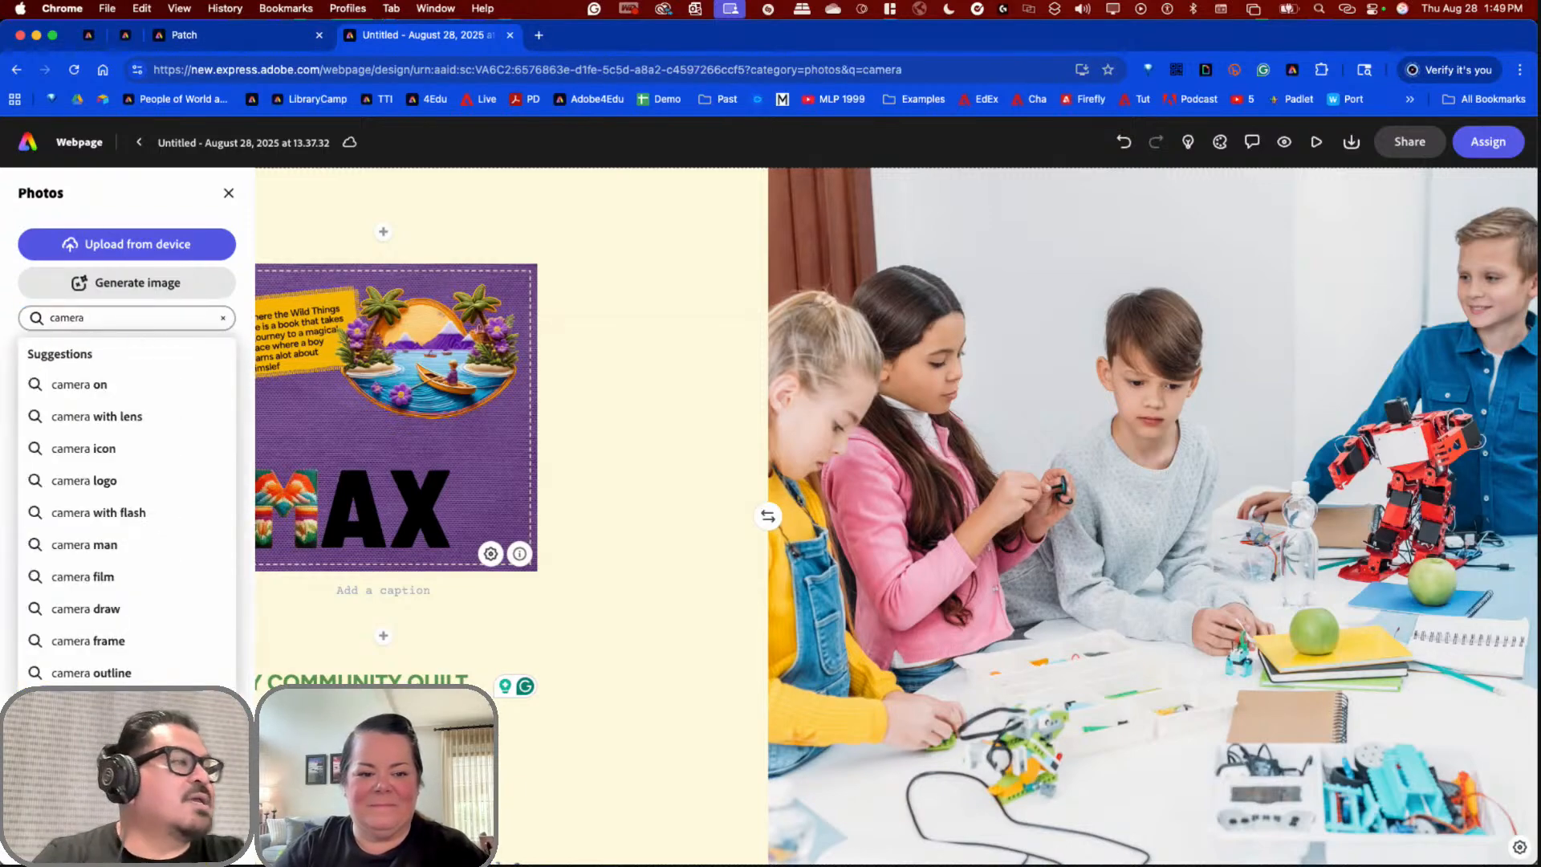
click(153, 386)
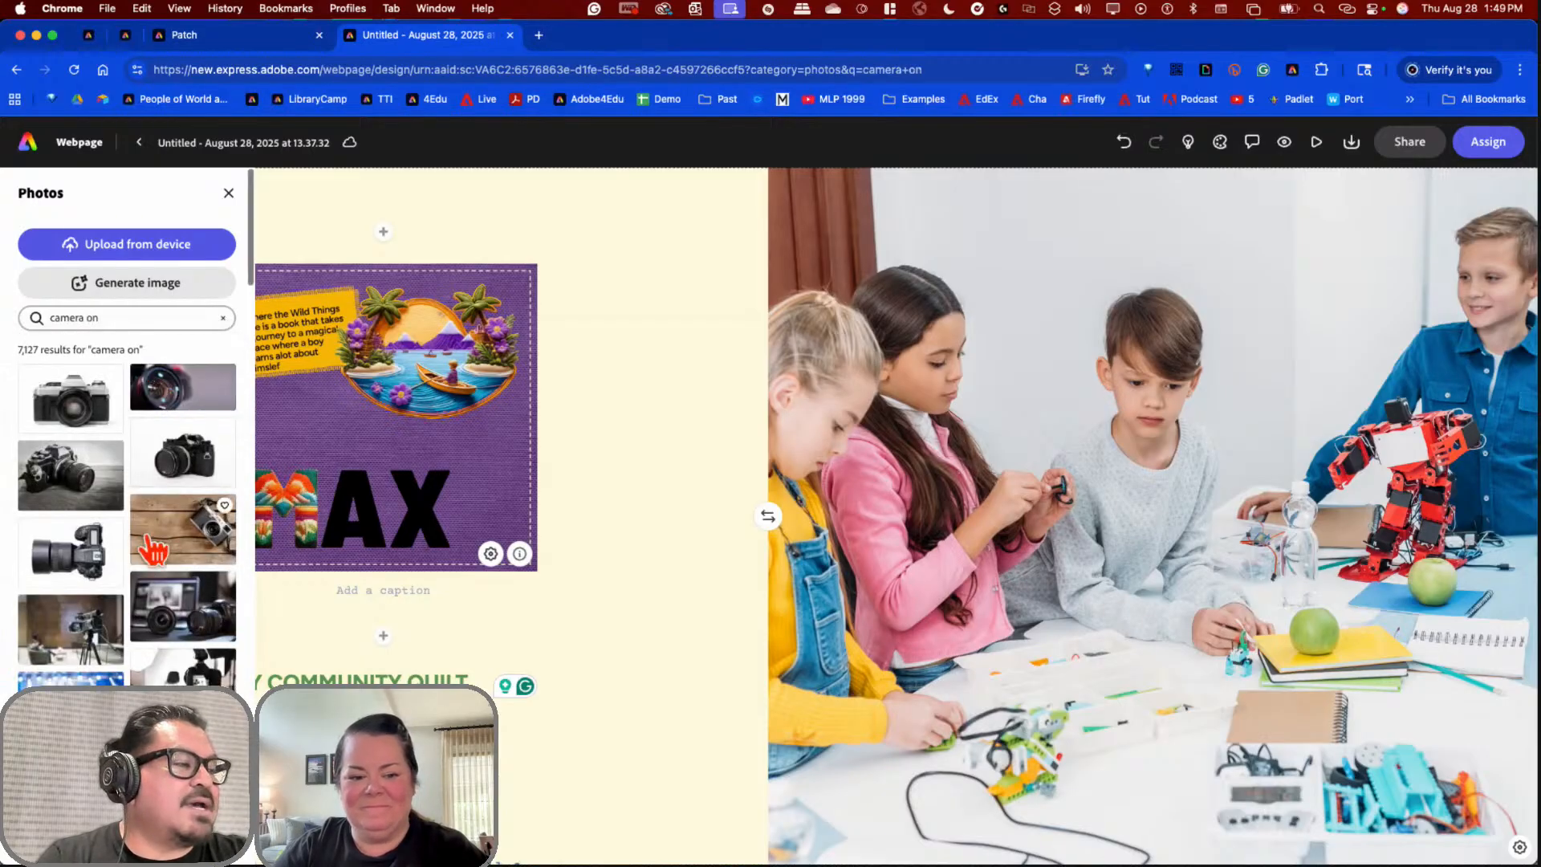
scroll(72, 619, down, 5)
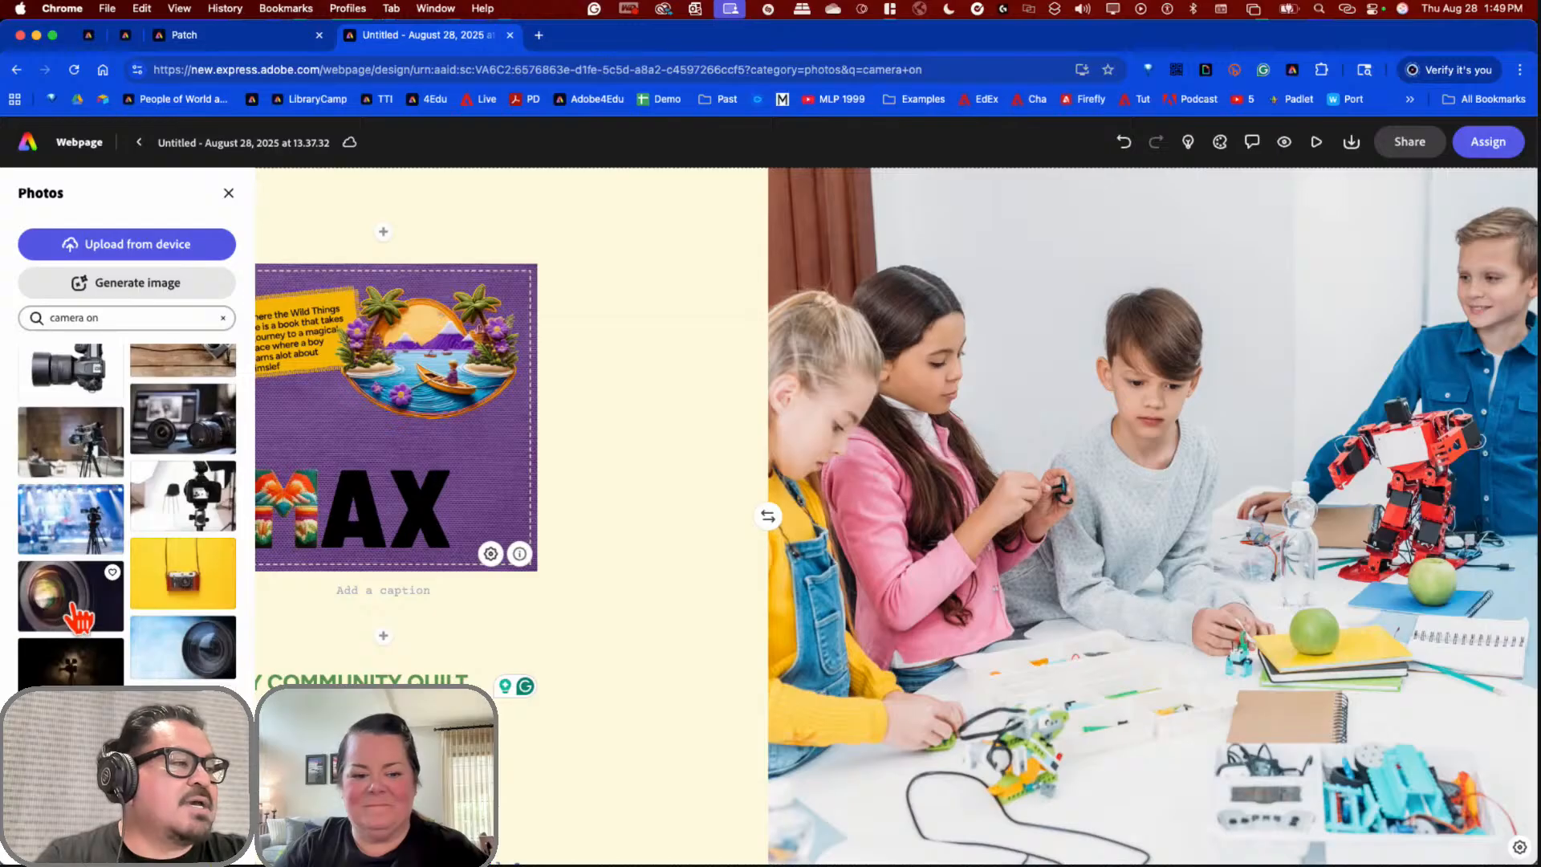
click(77, 617)
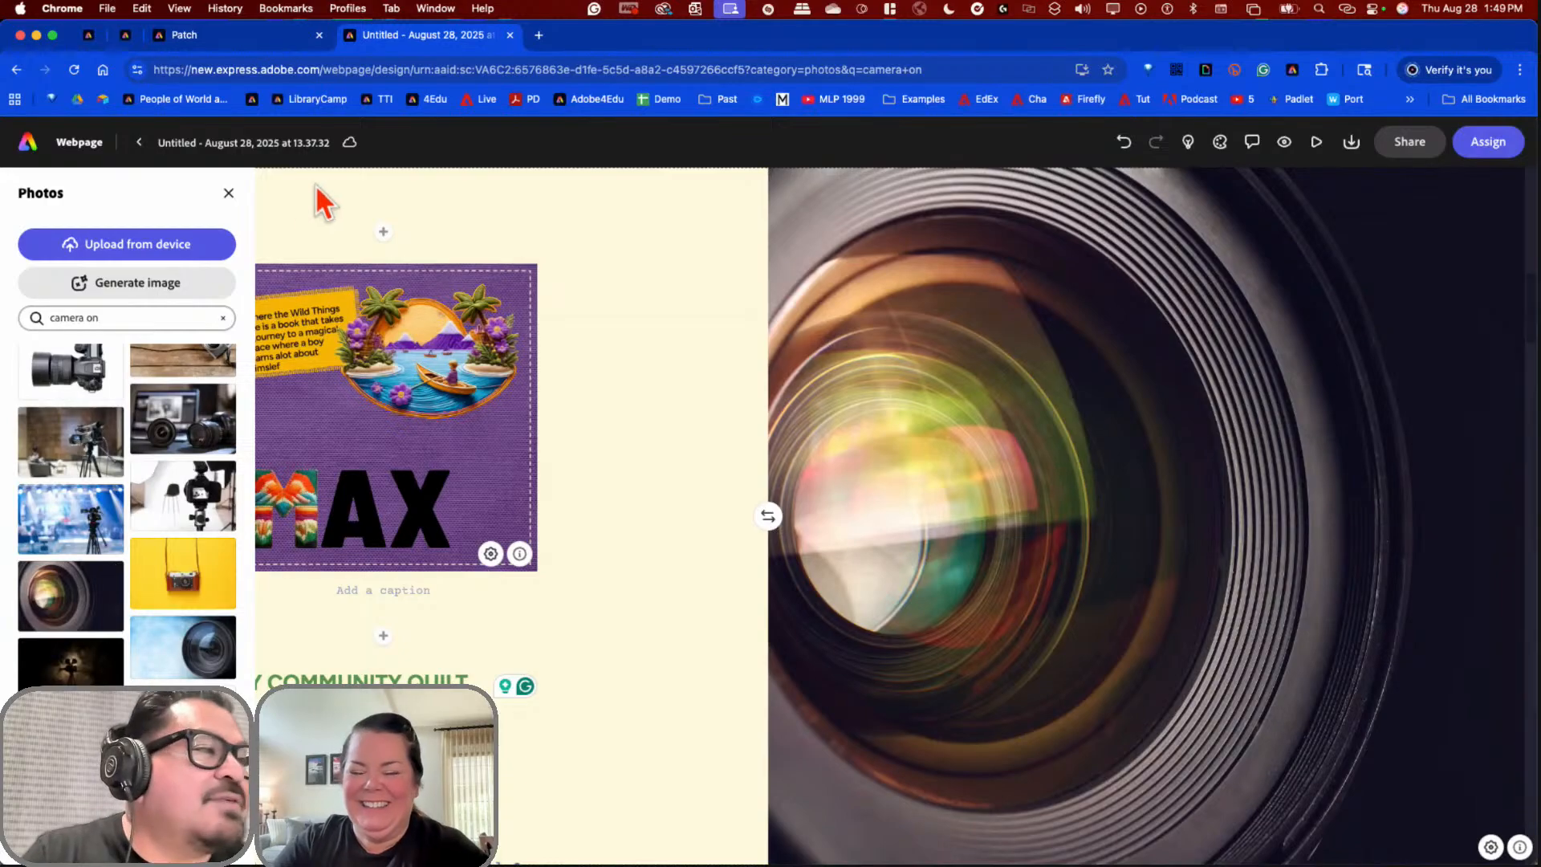
click(229, 193)
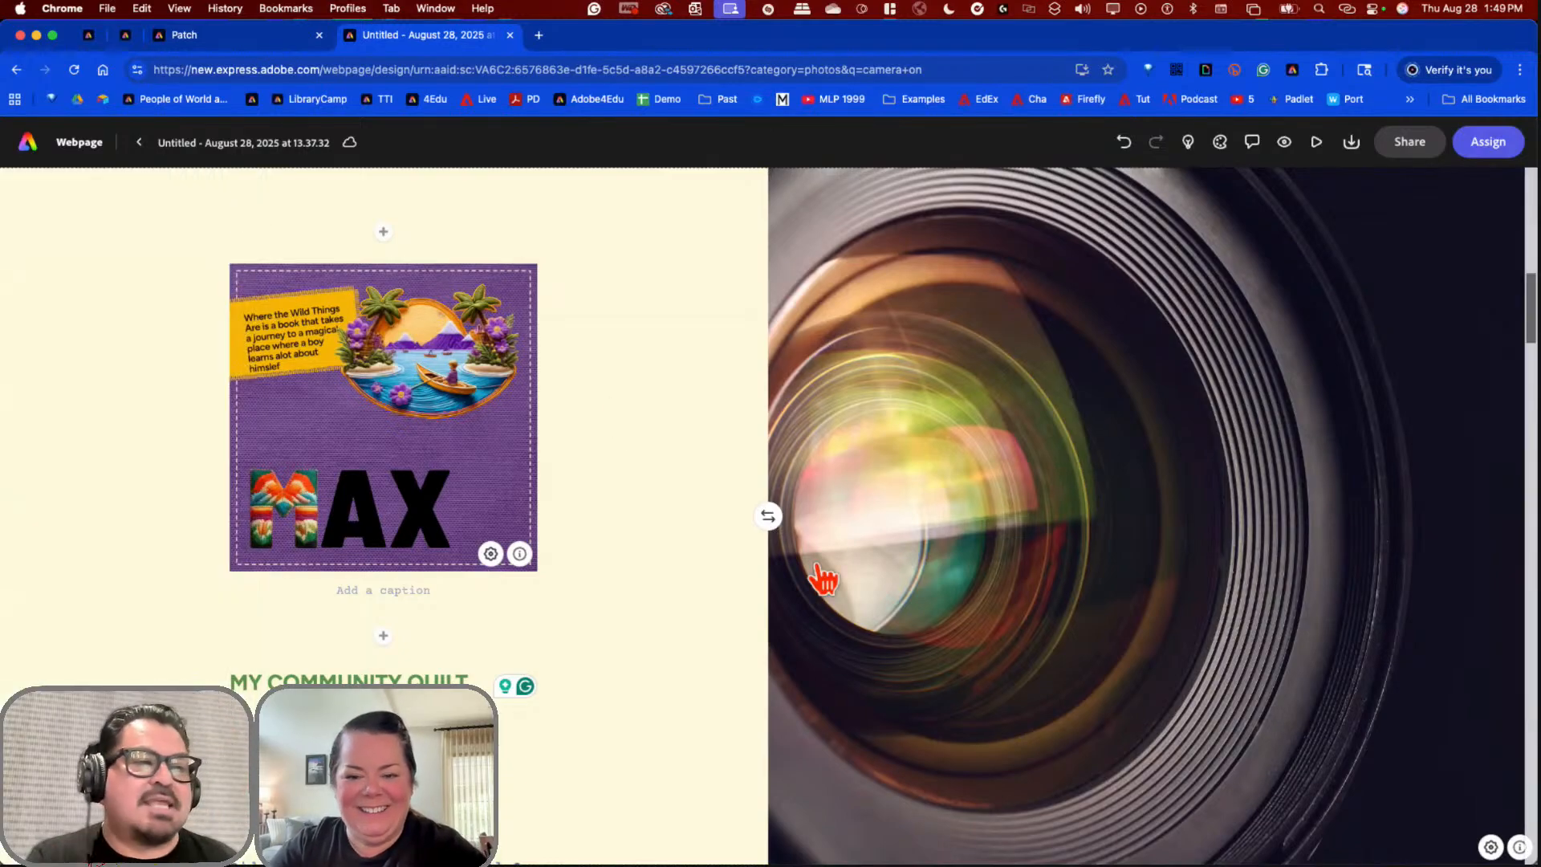
scroll(823, 580, up, 10)
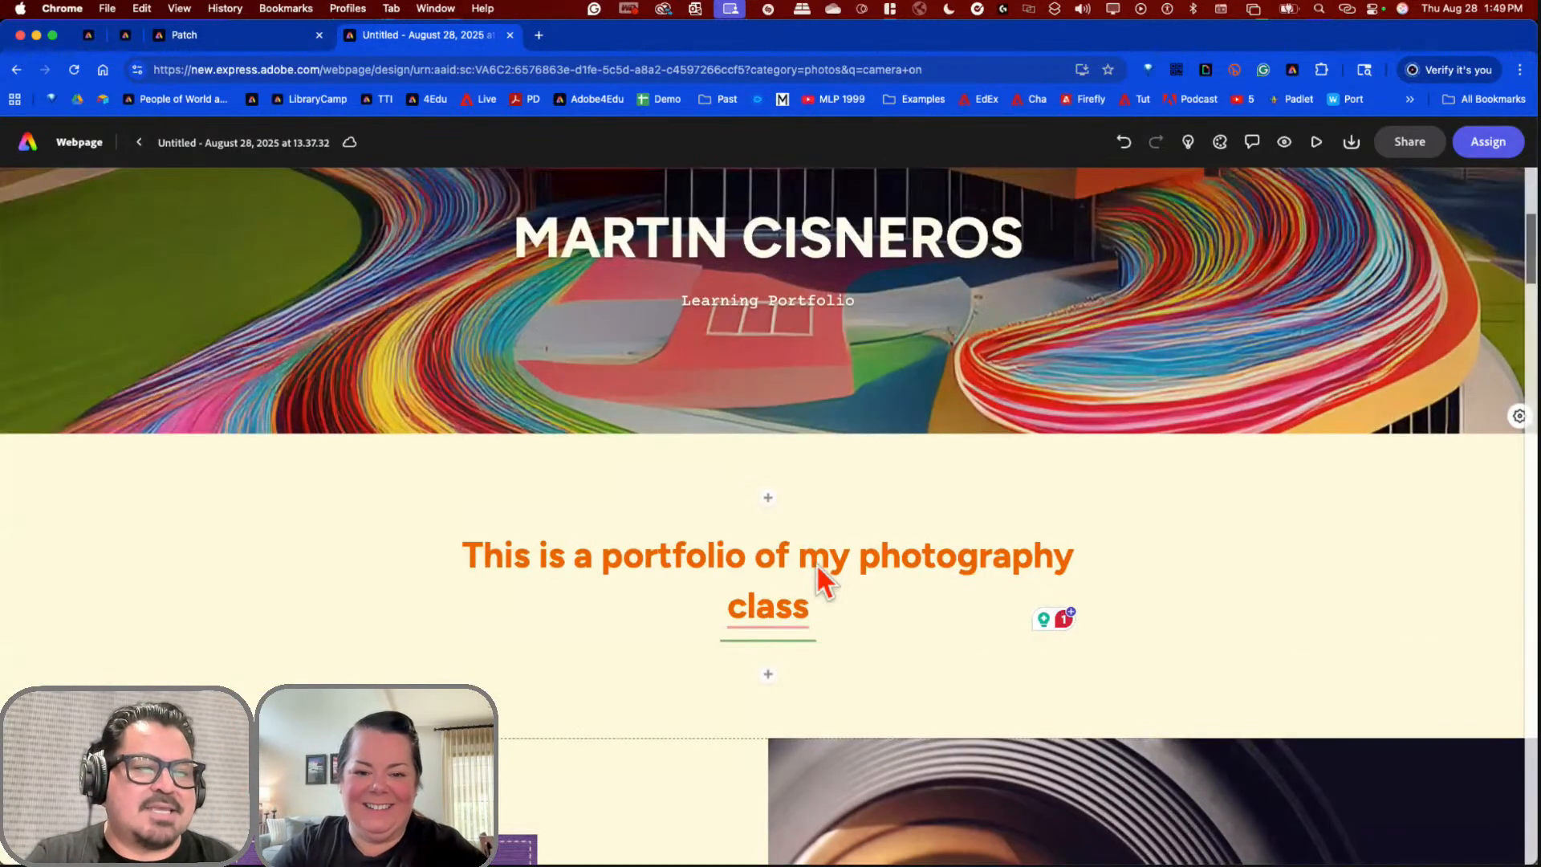
scroll(822, 579, down, 15)
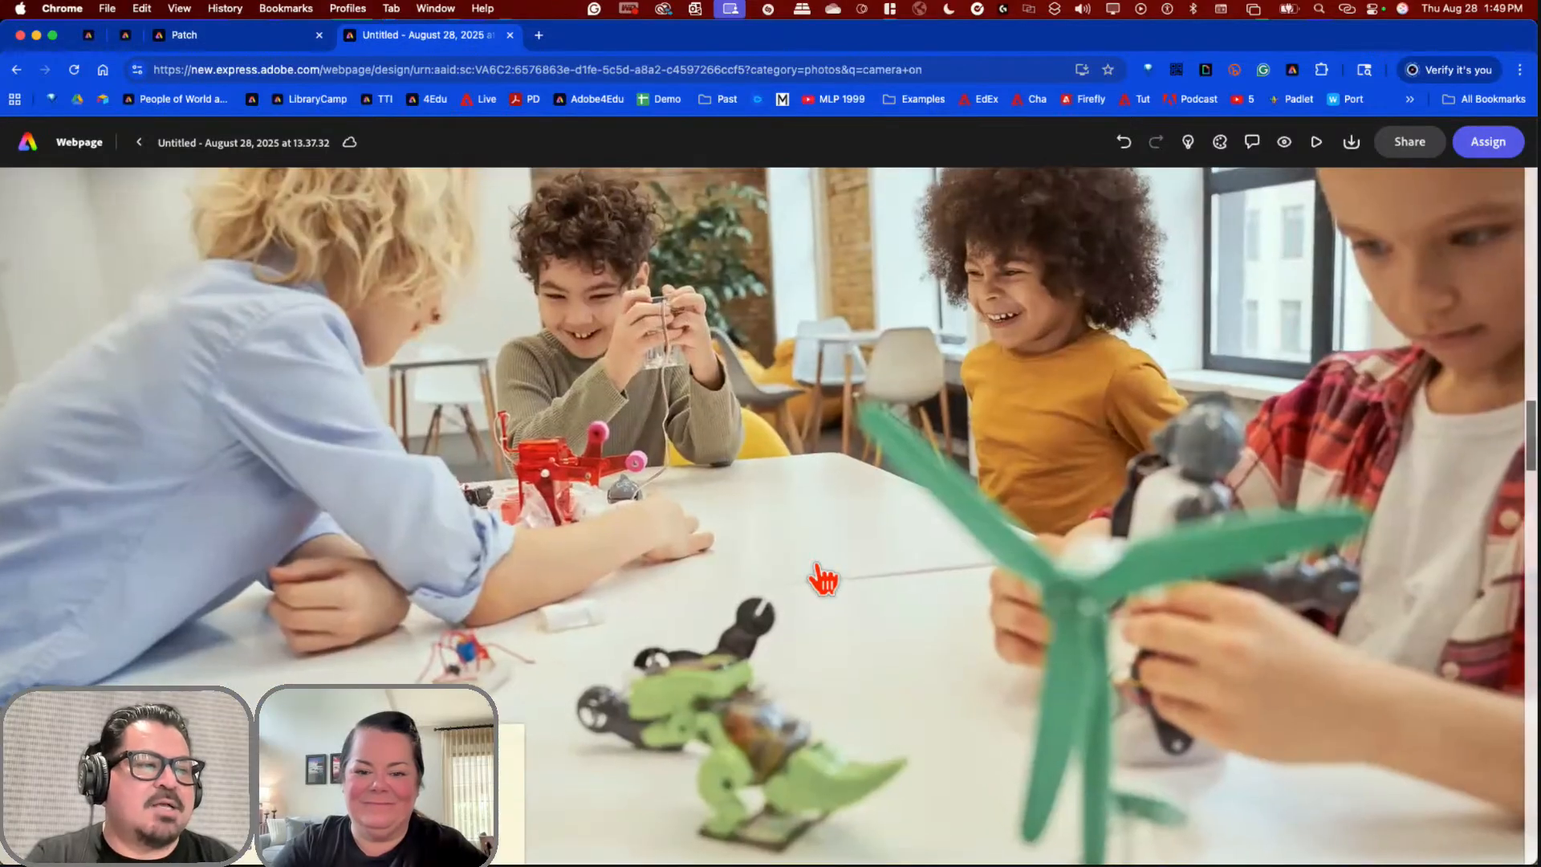
scroll(823, 580, down, 5)
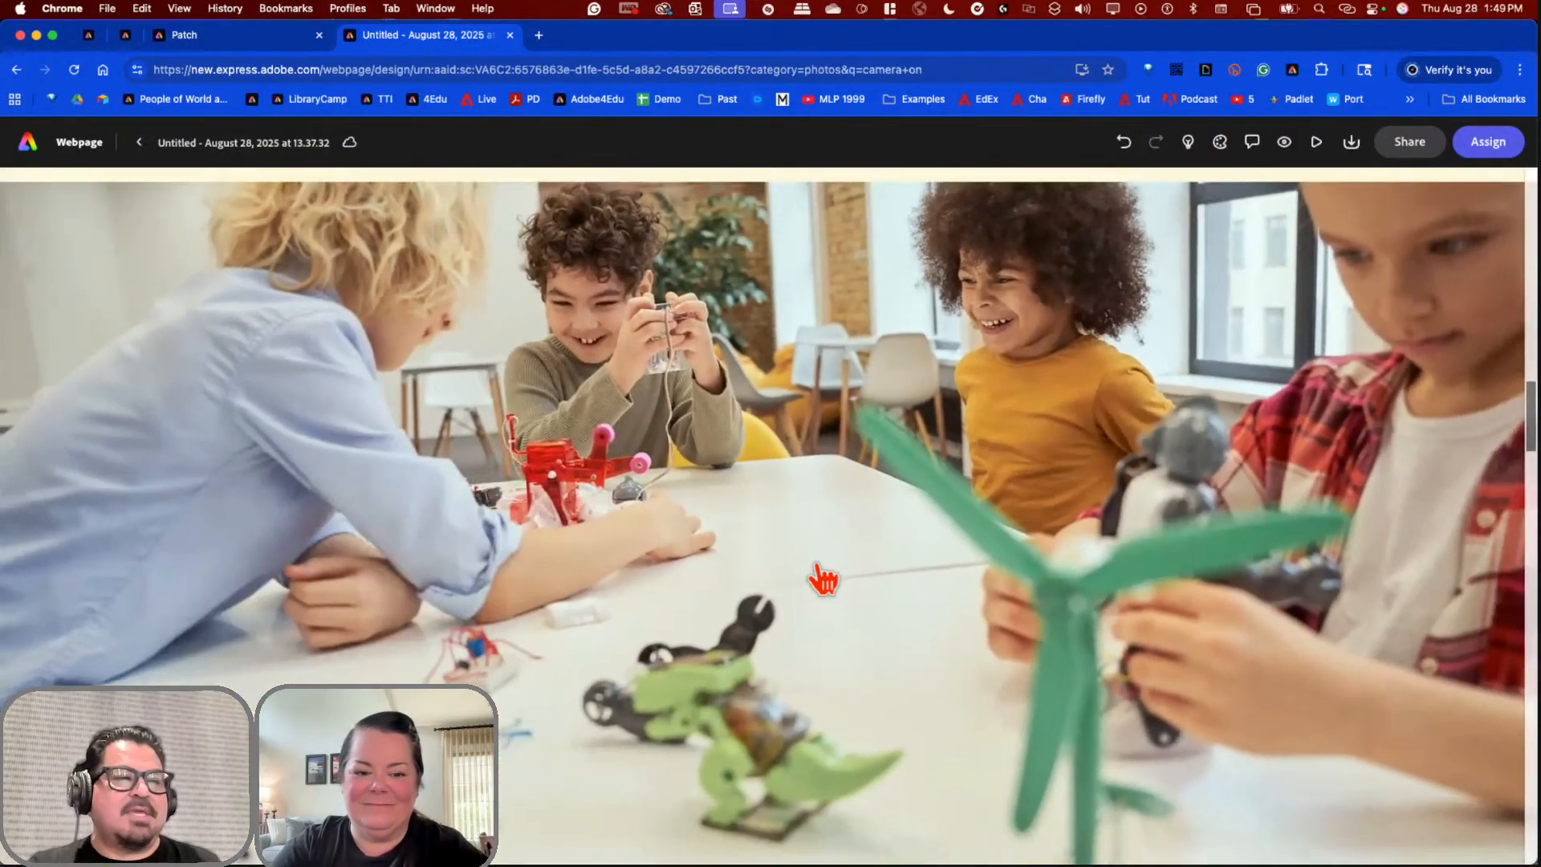
scroll(823, 579, up, 2)
scroll(822, 578, down, 3)
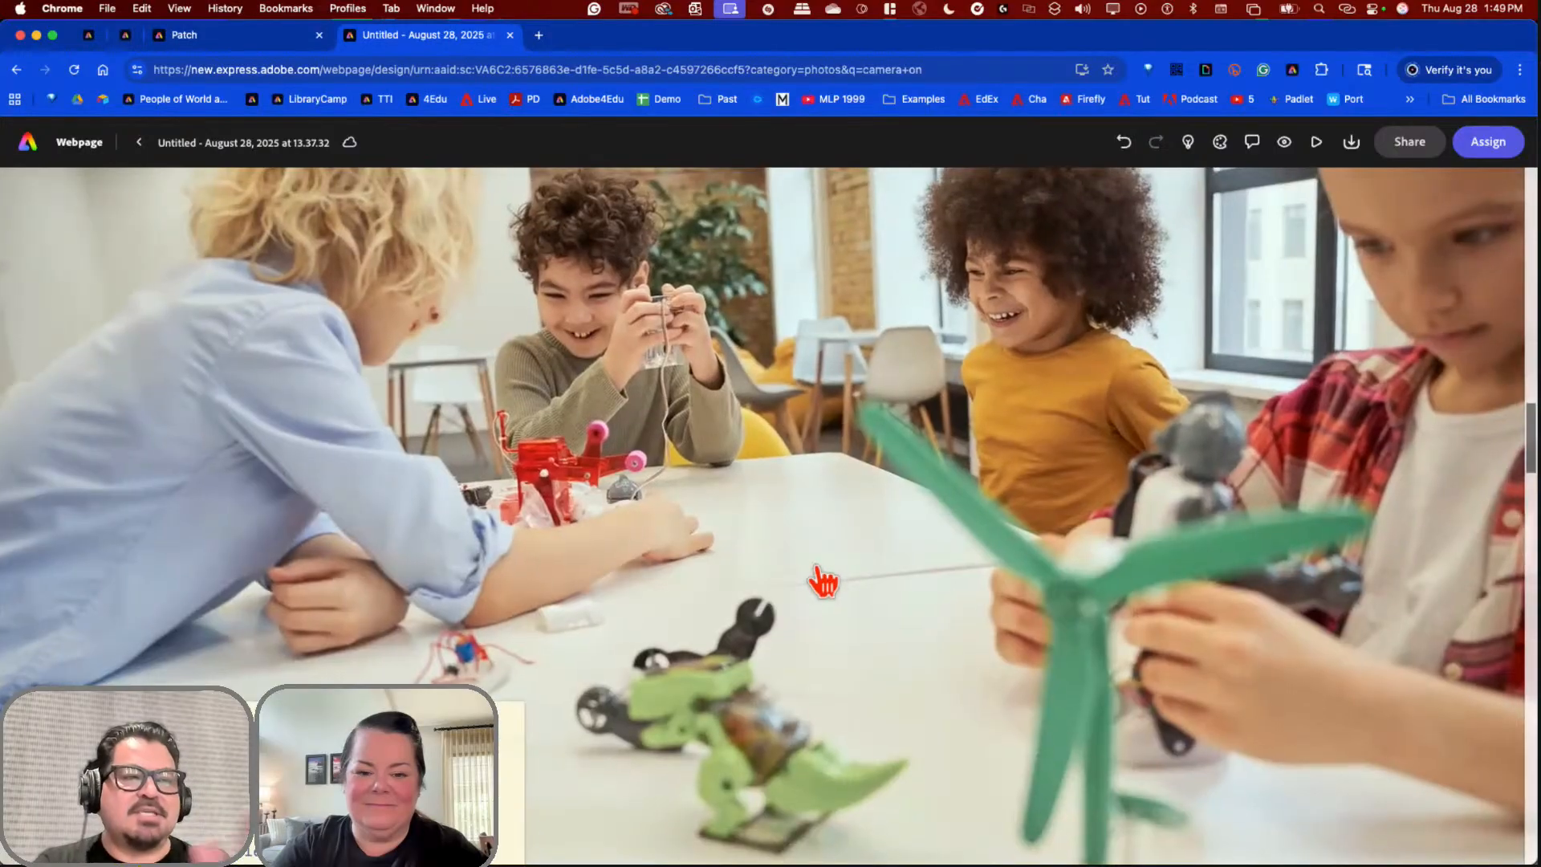
scroll(823, 585, down, 3)
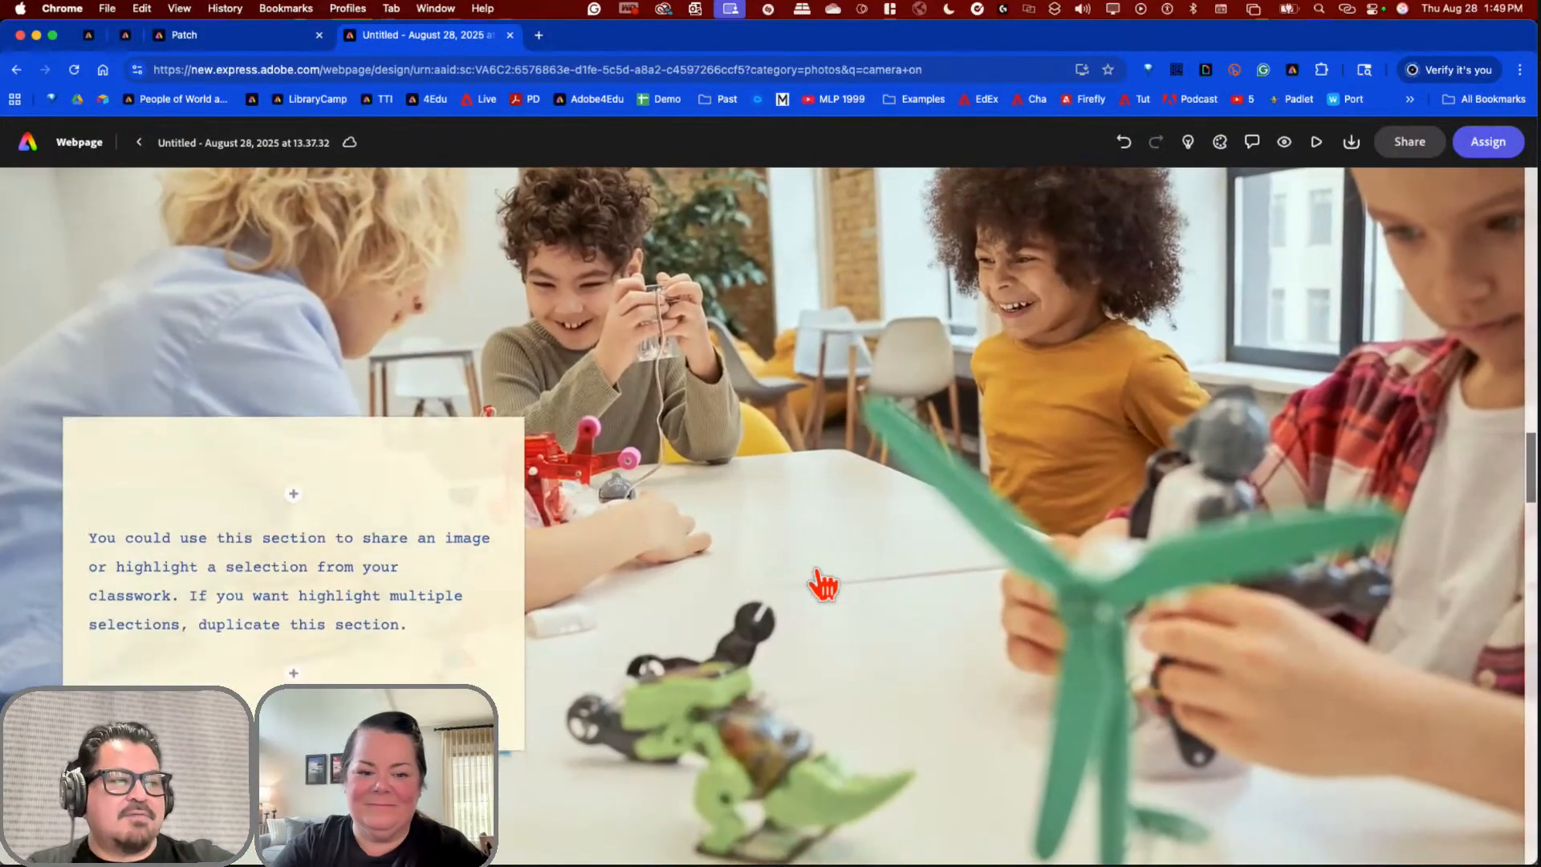
scroll(823, 584, down, 2)
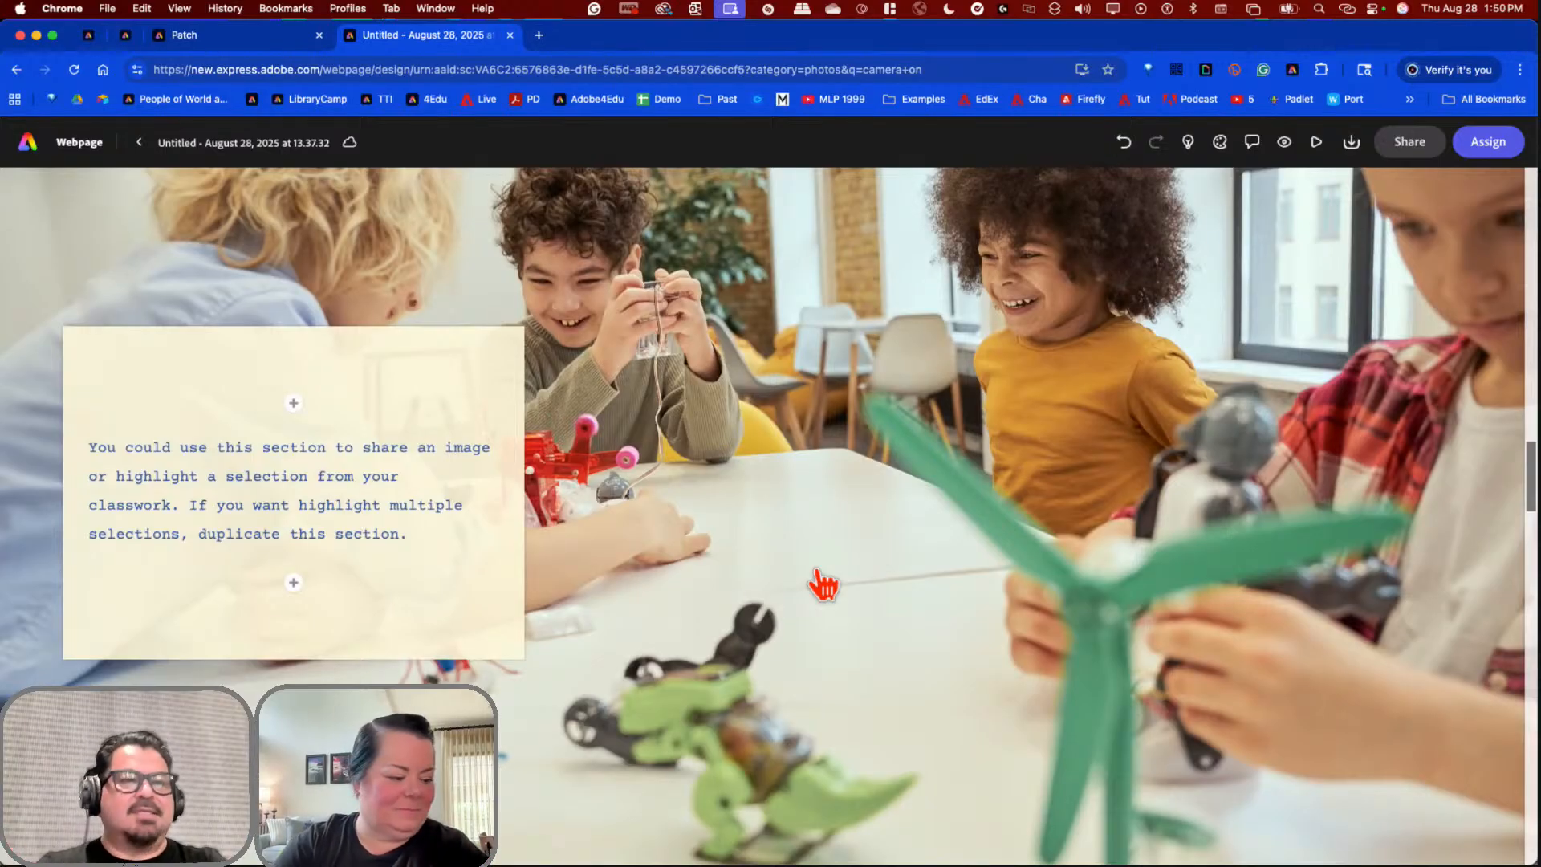
scroll(823, 585, up, 15)
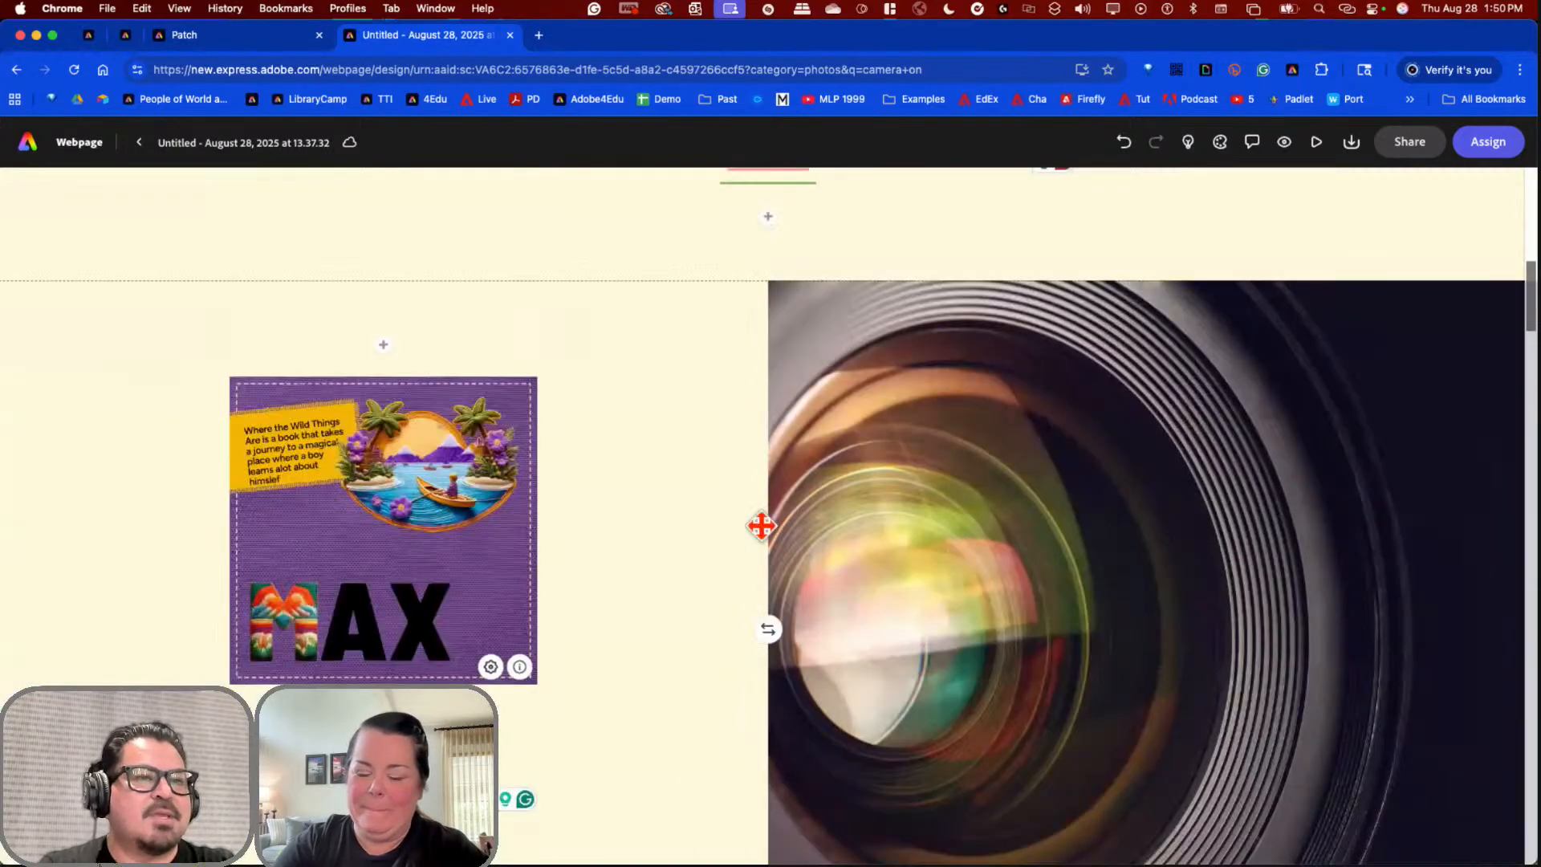
scroll(761, 526, up, 10)
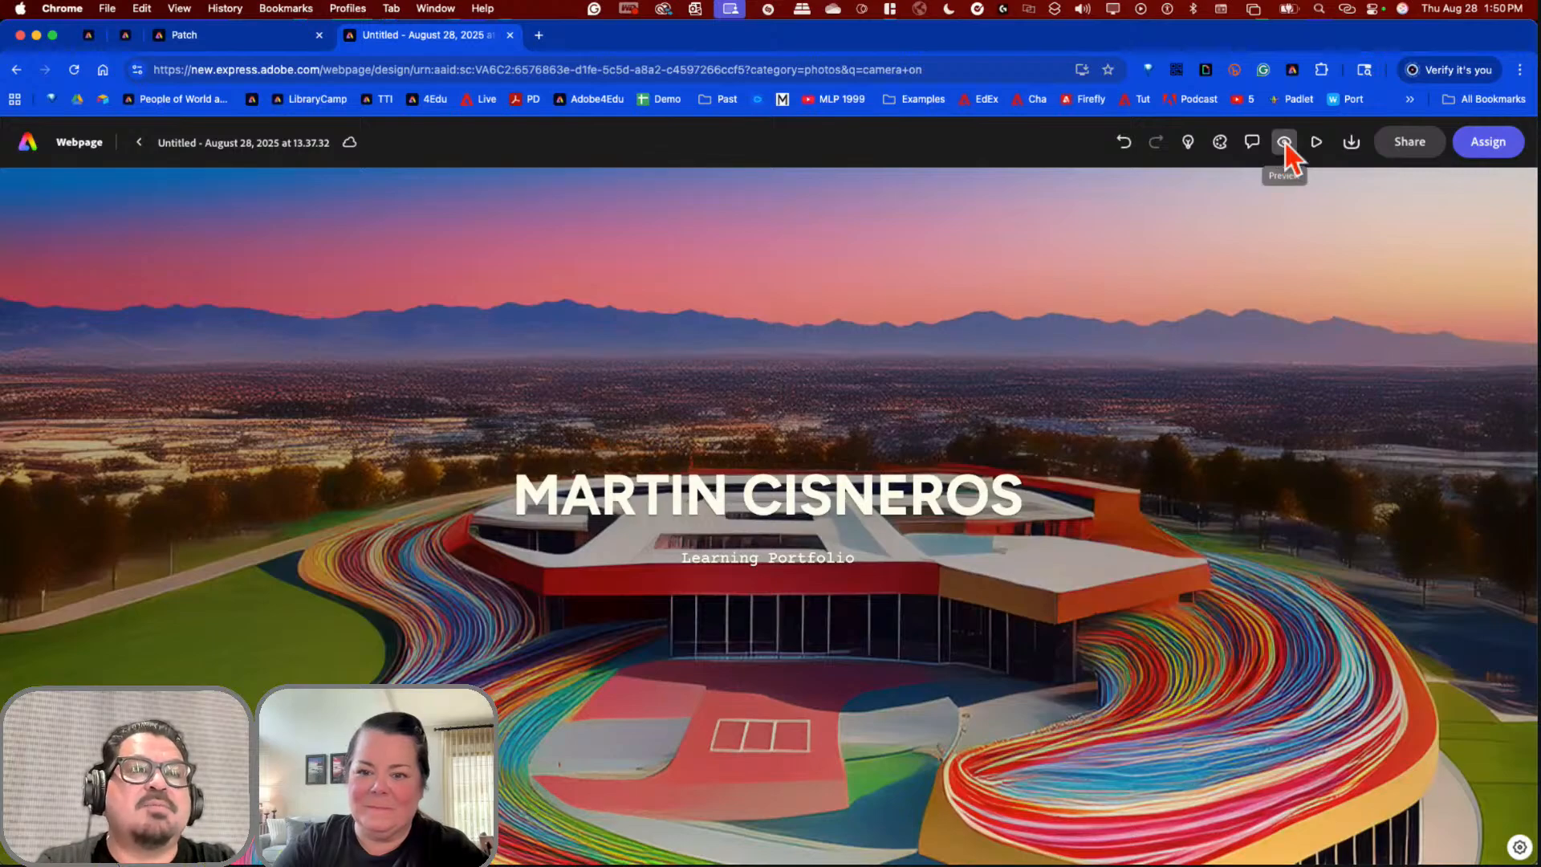
click(1285, 142)
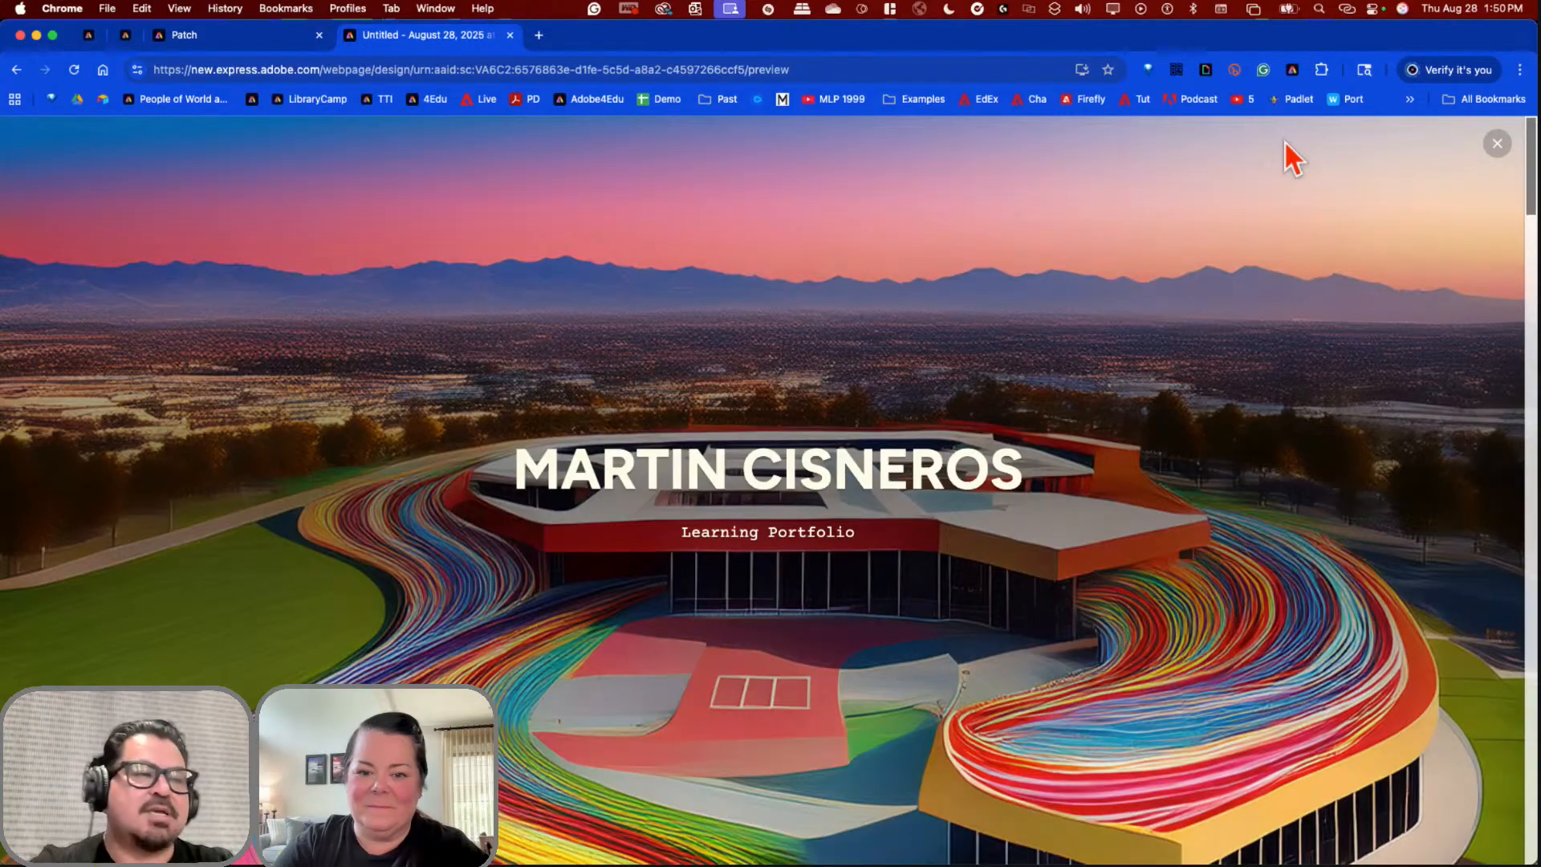
scroll(969, 310, down, 10)
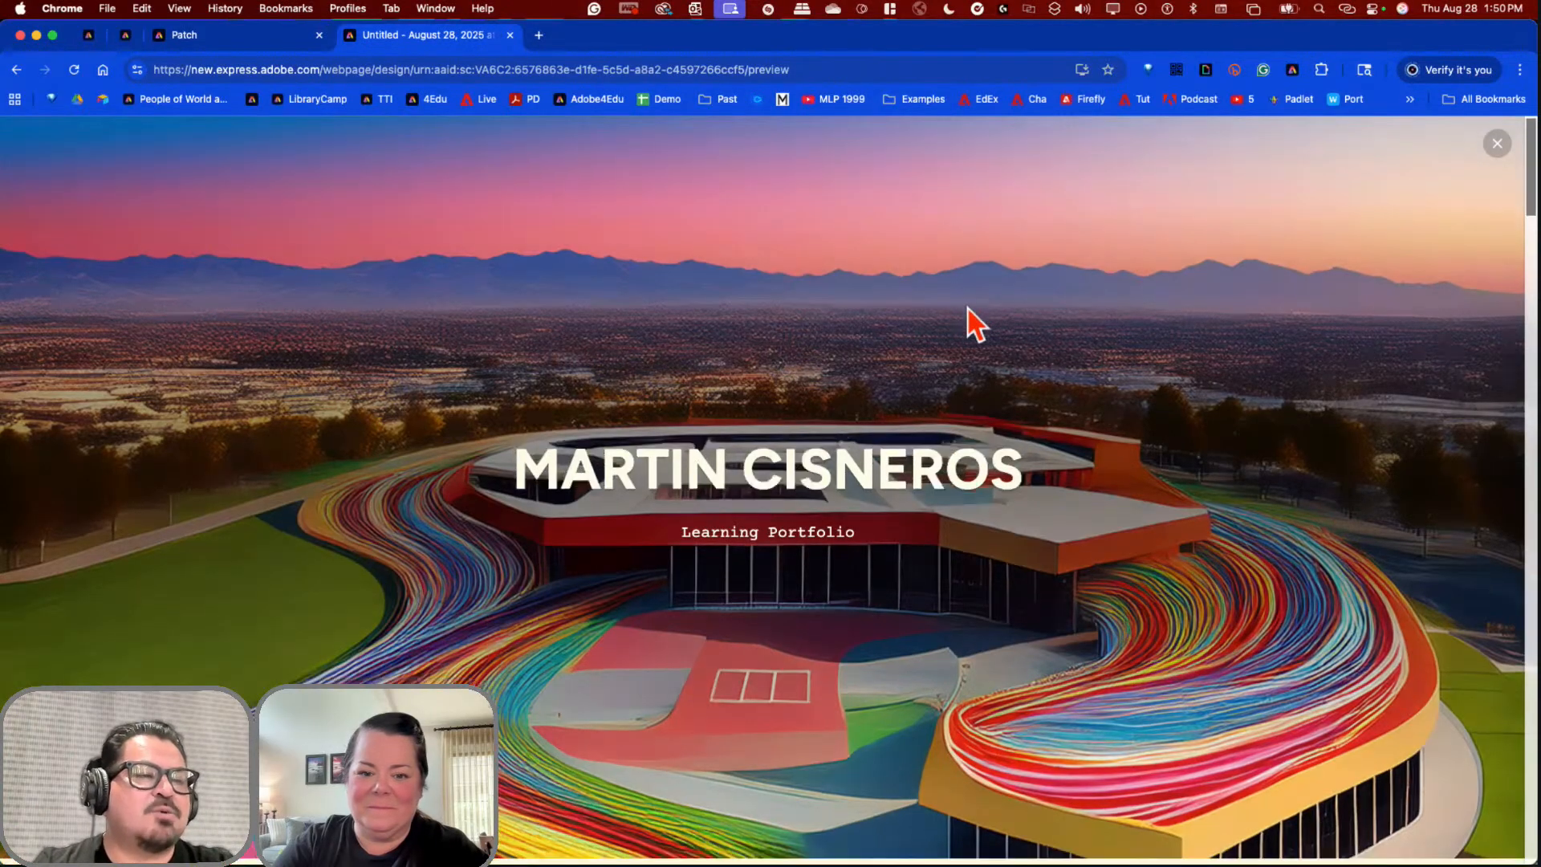
scroll(968, 310, down, 5)
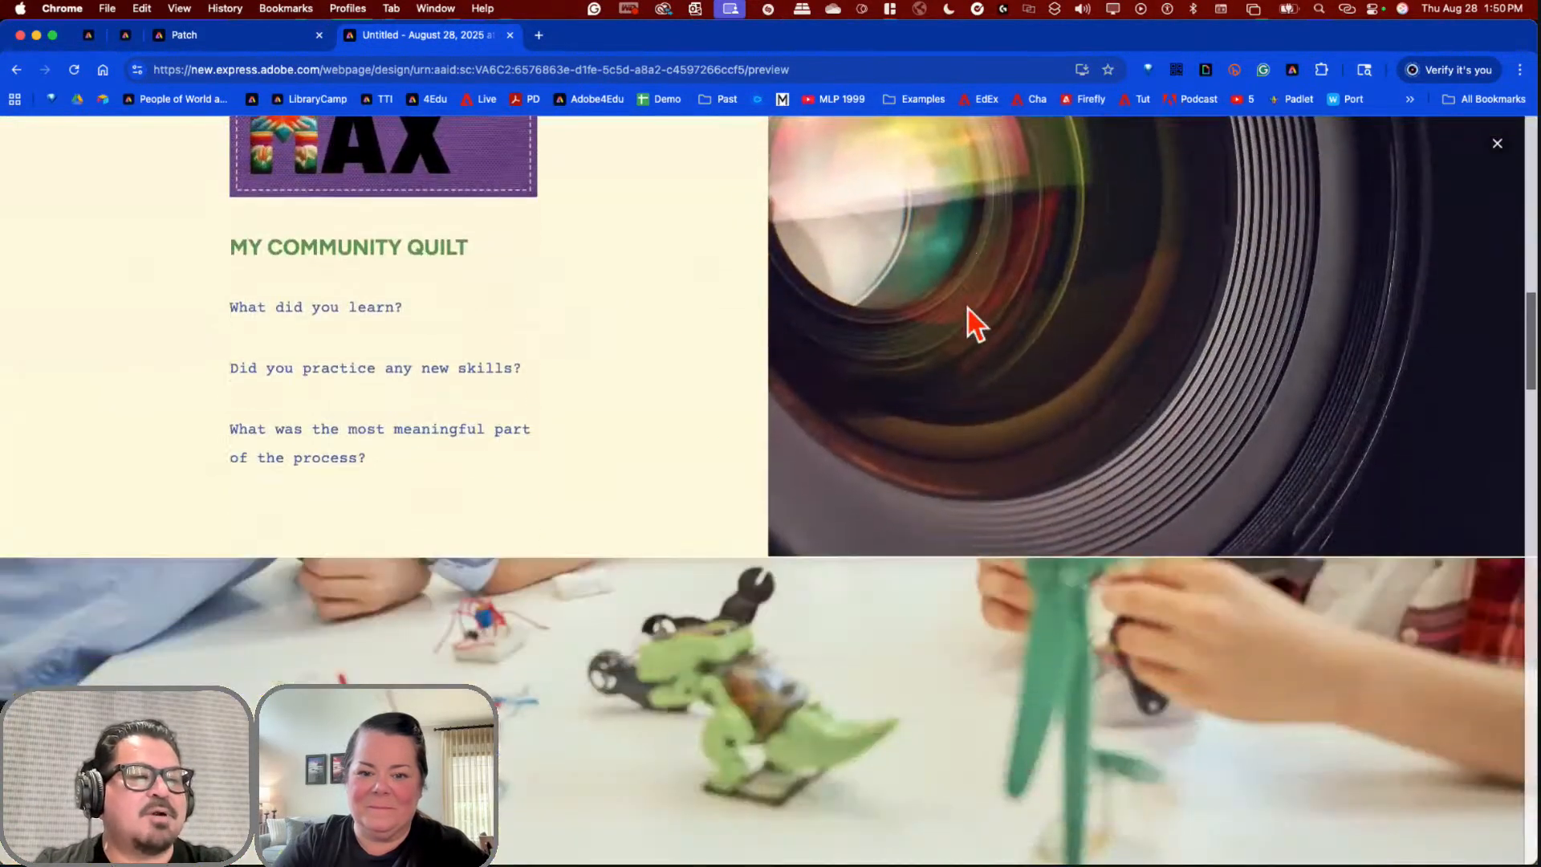
scroll(968, 310, up, 6)
scroll(968, 310, up, 7)
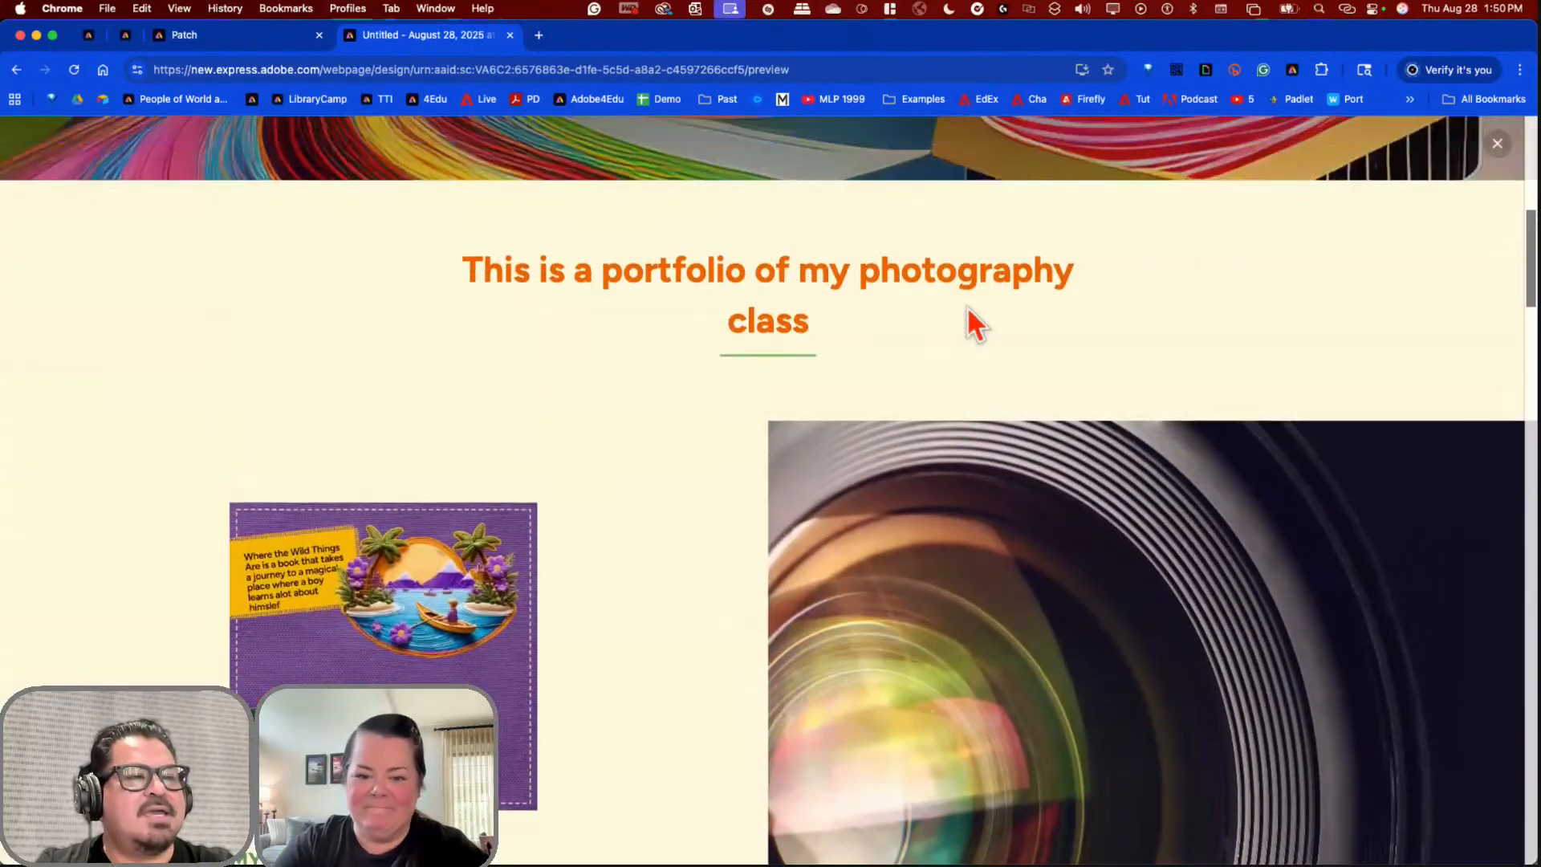
scroll(968, 310, down, 10)
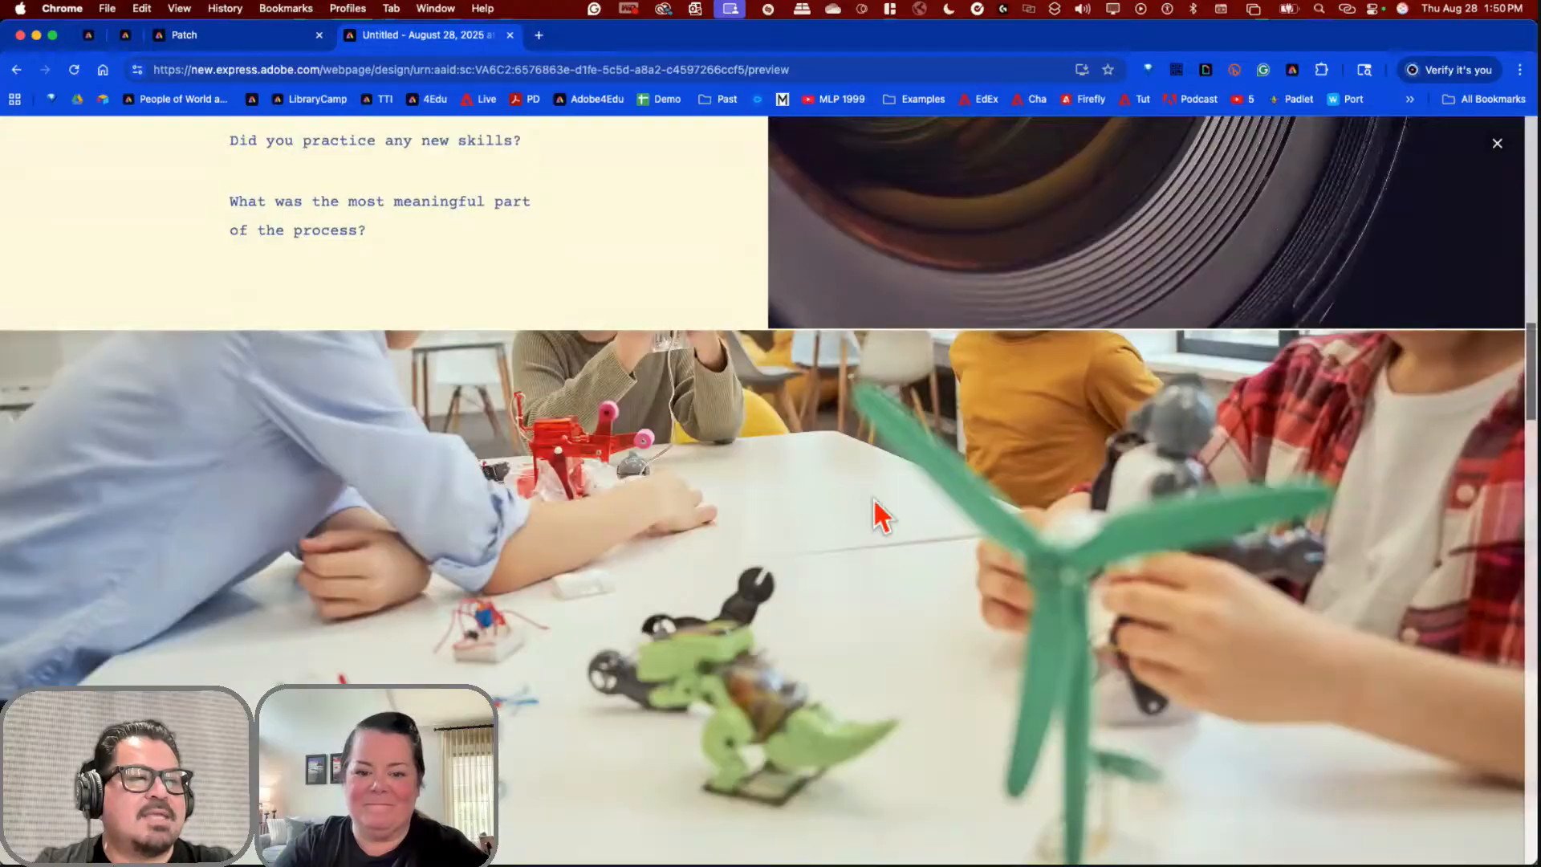
scroll(894, 585, up, 4)
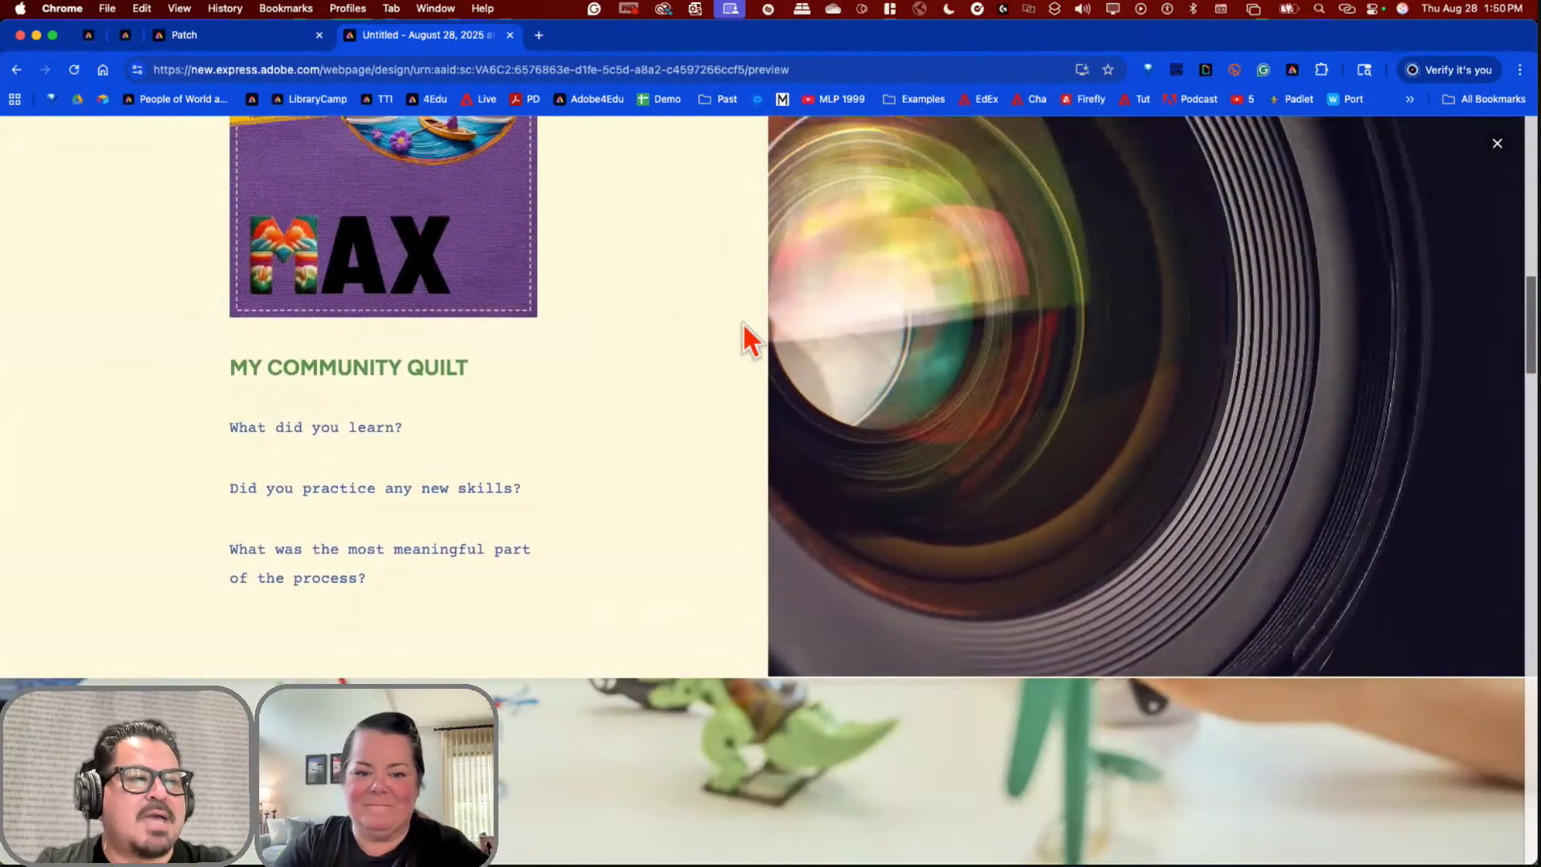
scroll(840, 418, up, 9)
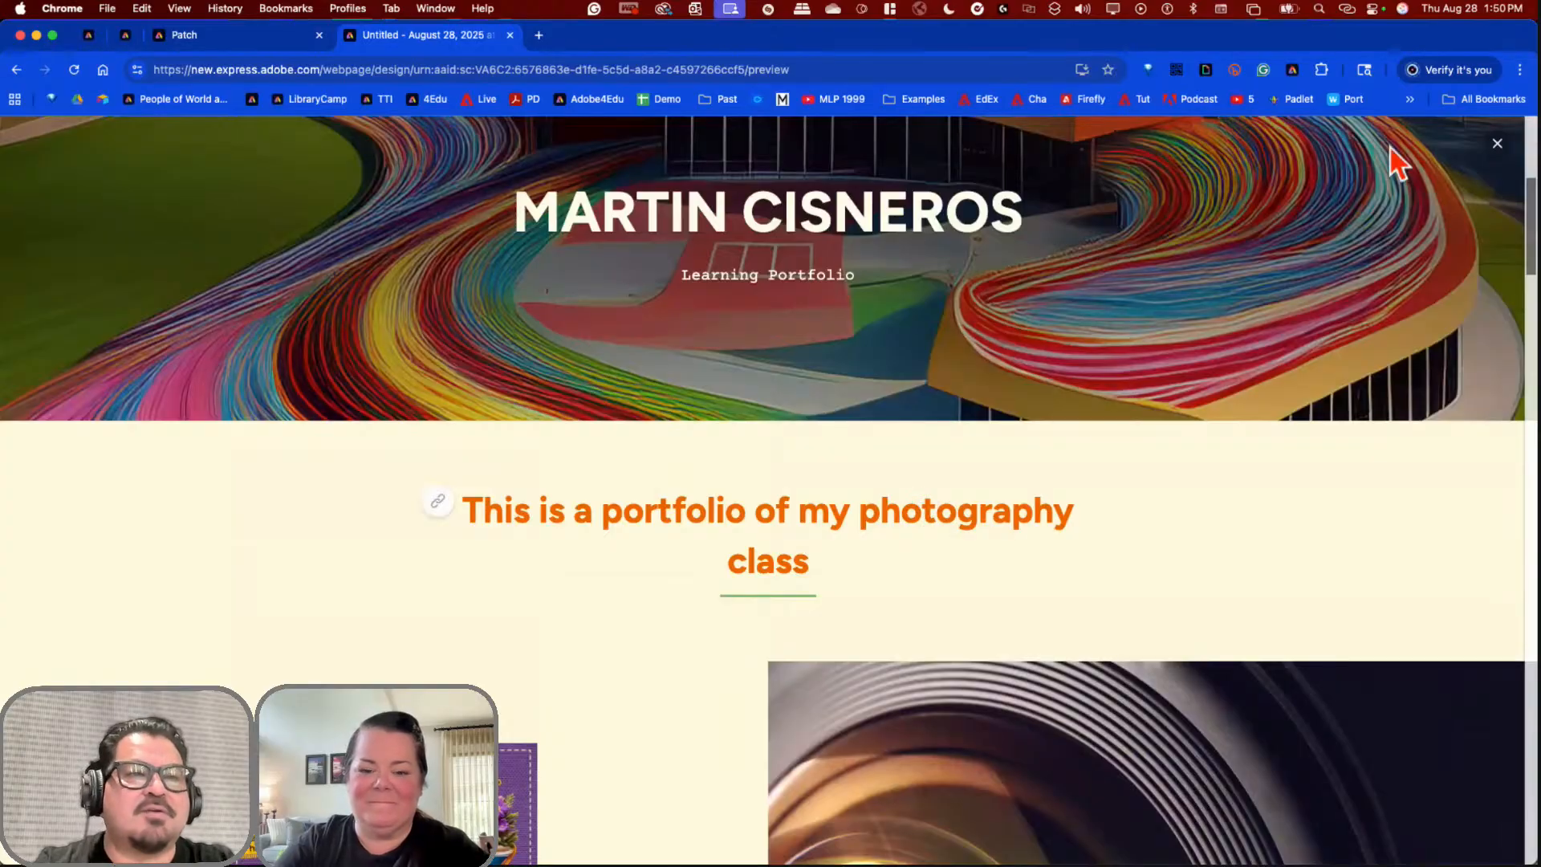
click(1498, 143)
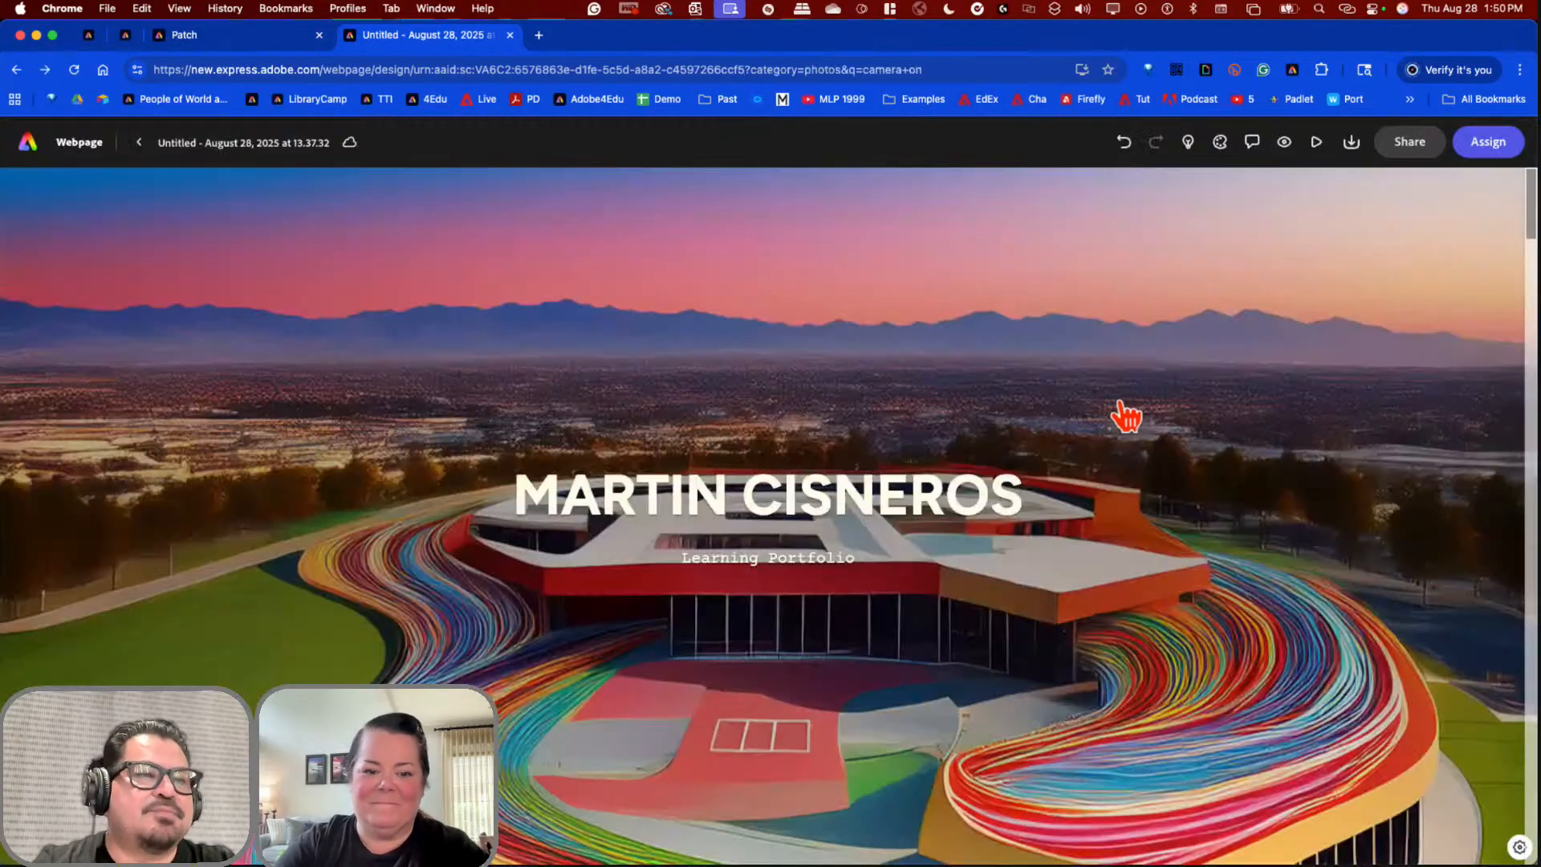
scroll(1123, 425, down, 15)
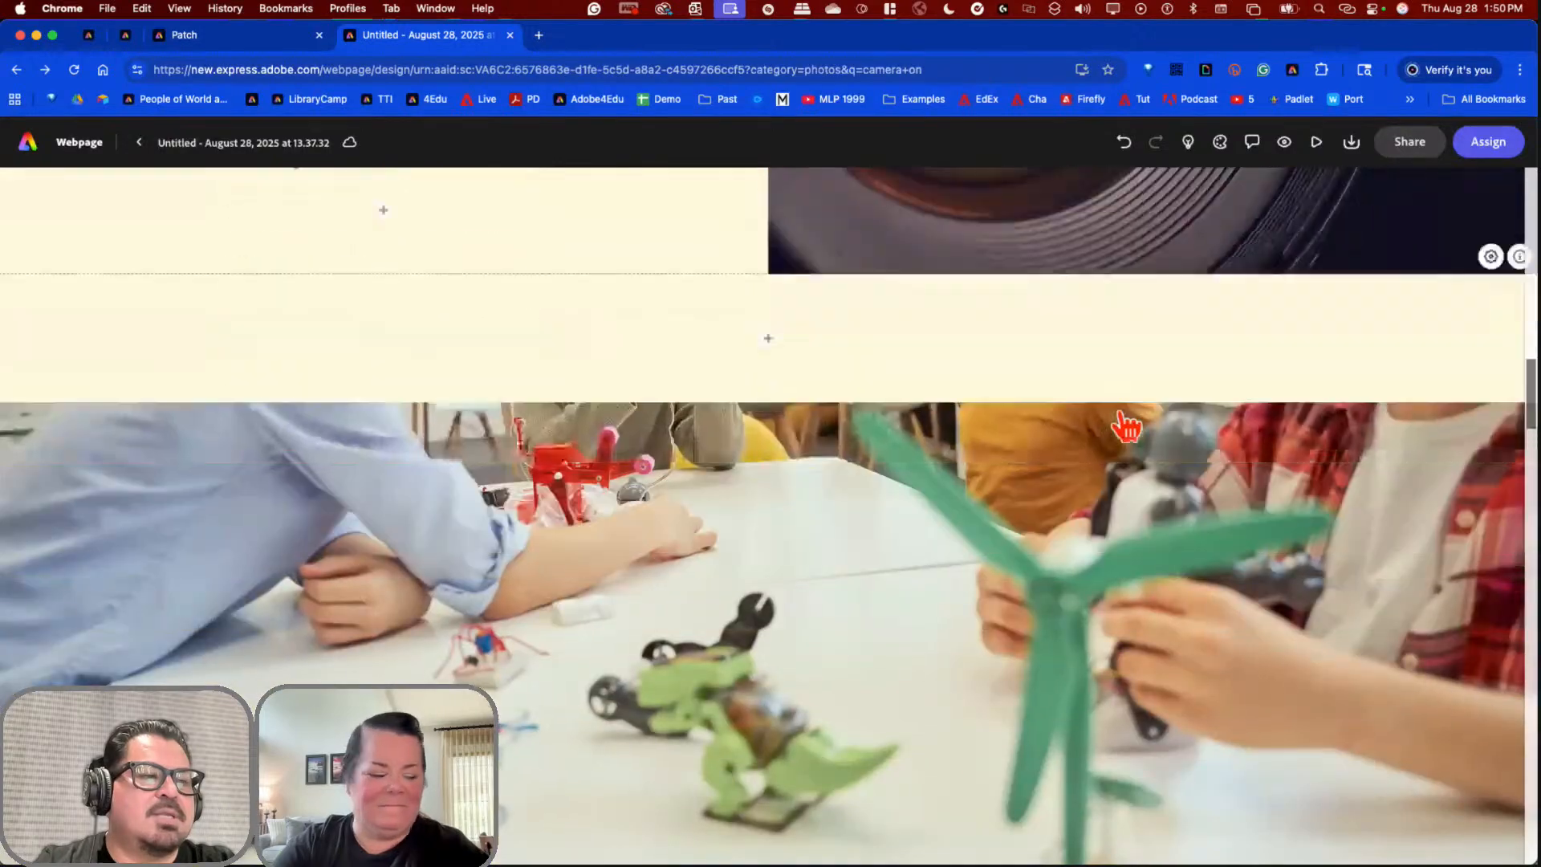
Step: Scroll to the kids-with-robots photo section and choose Edit photos for its slideshow
scroll(995, 379, down, 2)
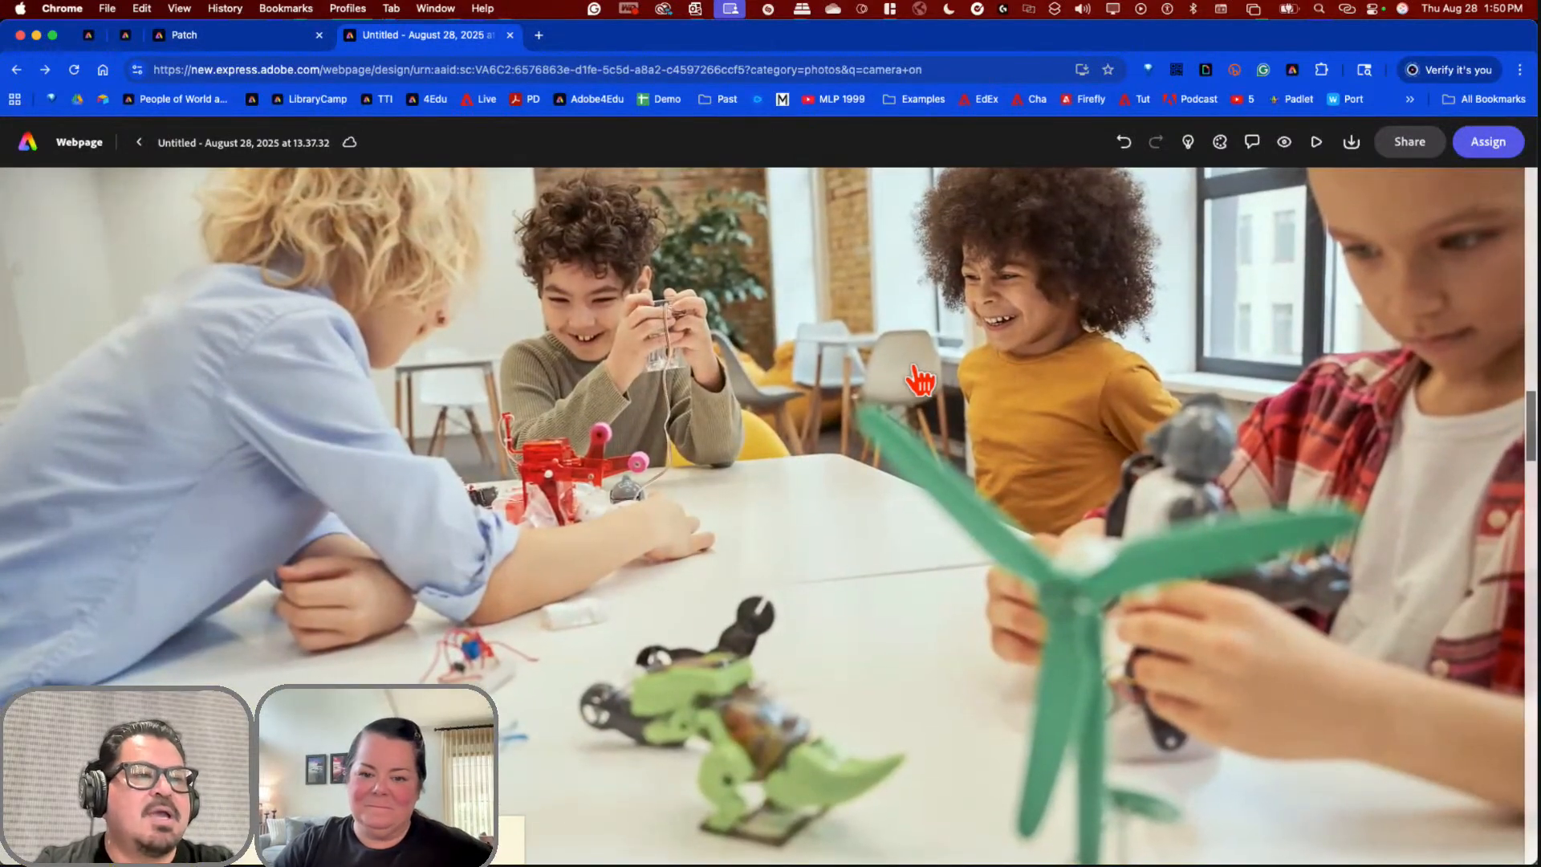
scroll(1125, 434, up, 17)
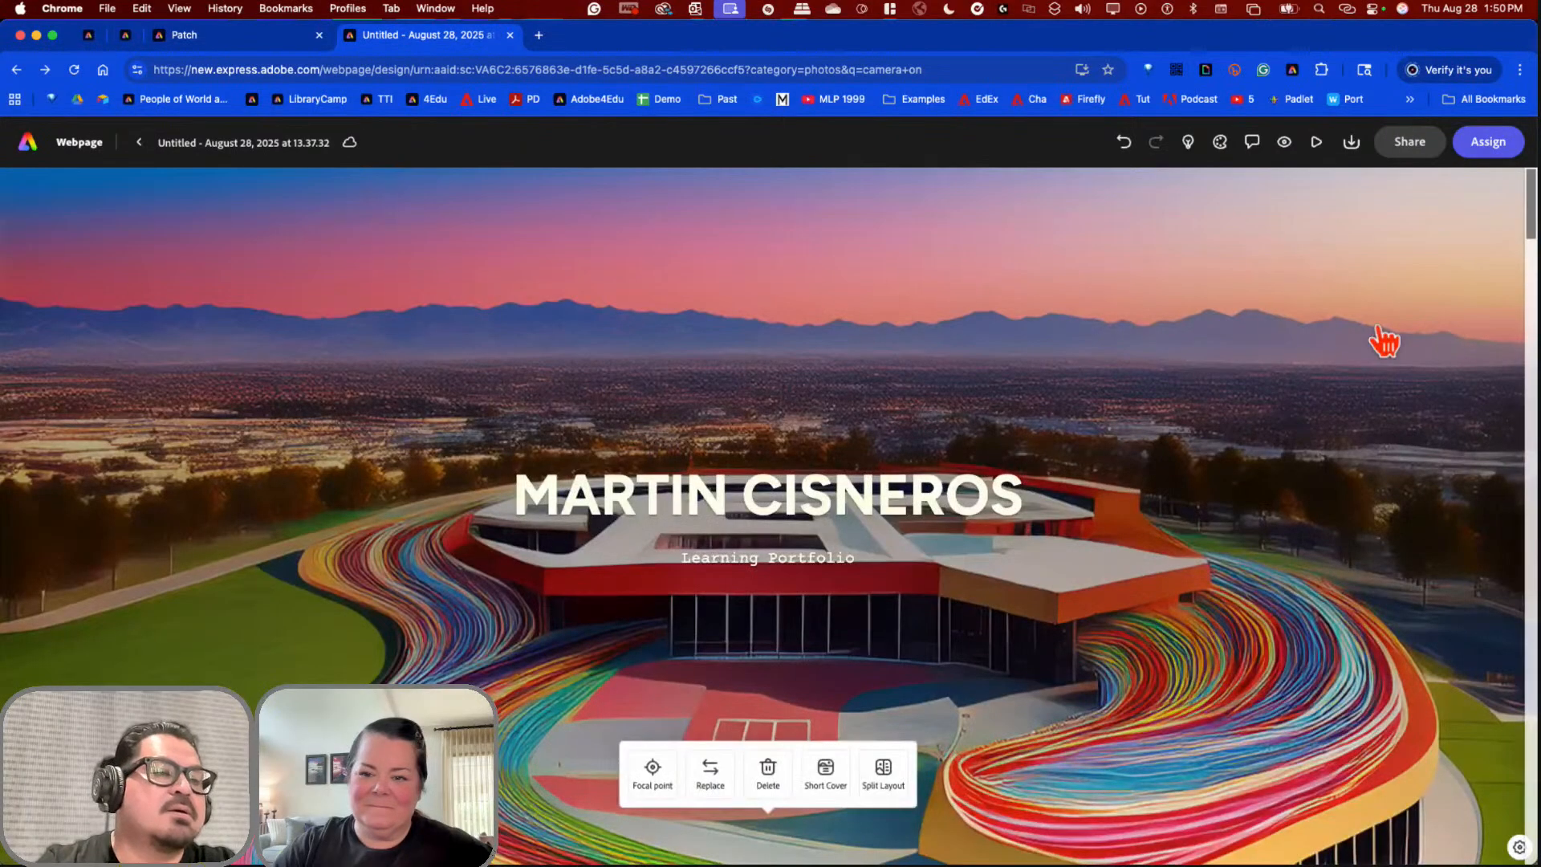
scroll(1225, 430, down, 10)
scroll(1228, 431, down, 5)
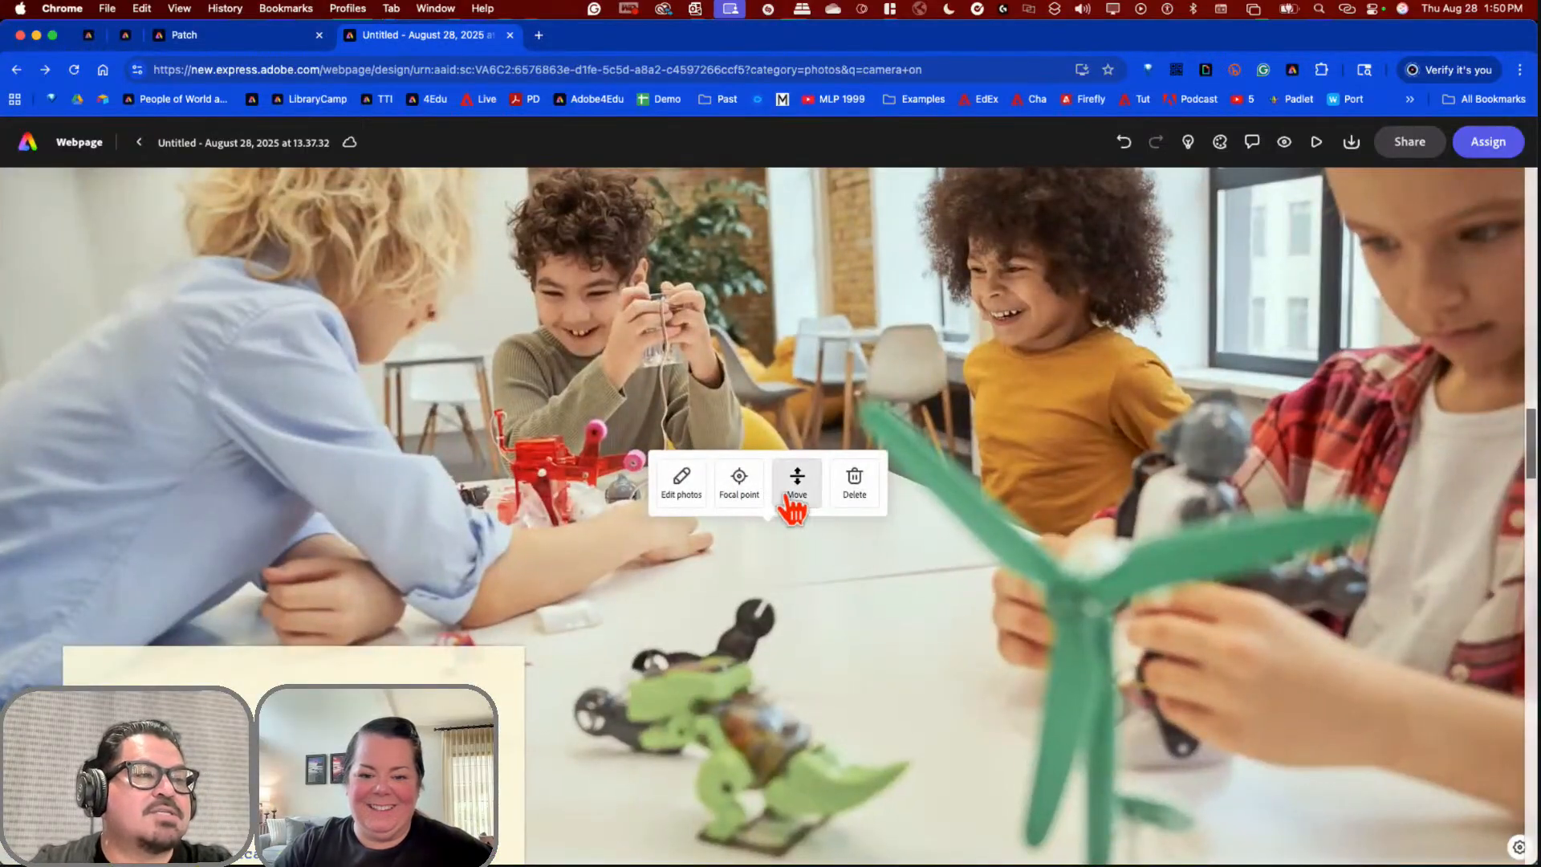
click(679, 491)
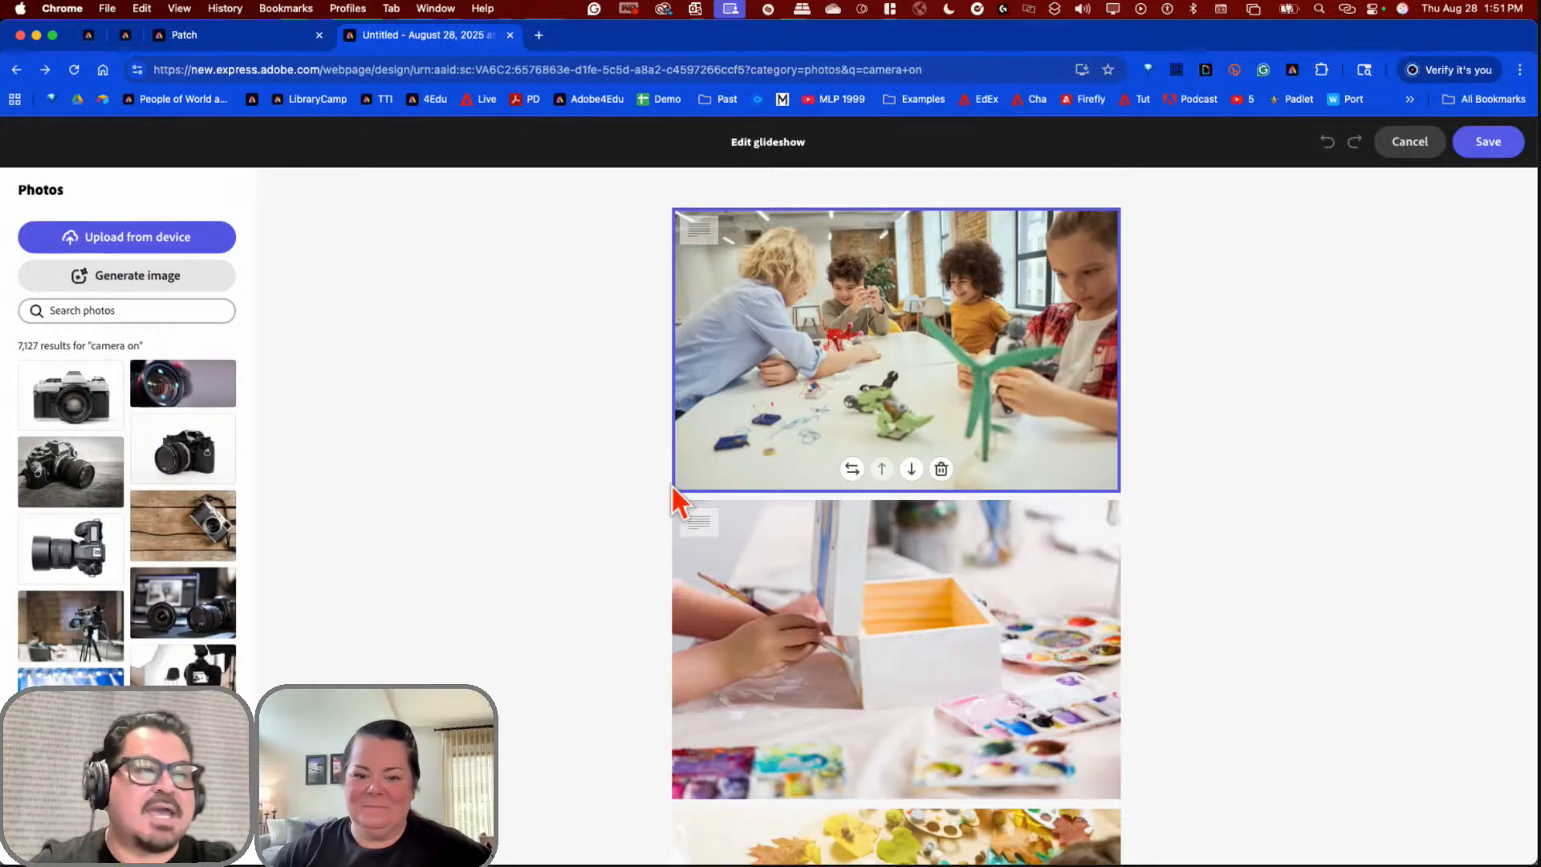
Step: Insert the stock camera photo as the second slide, right after the kids-with-robots slide
scroll(998, 418, down, 4)
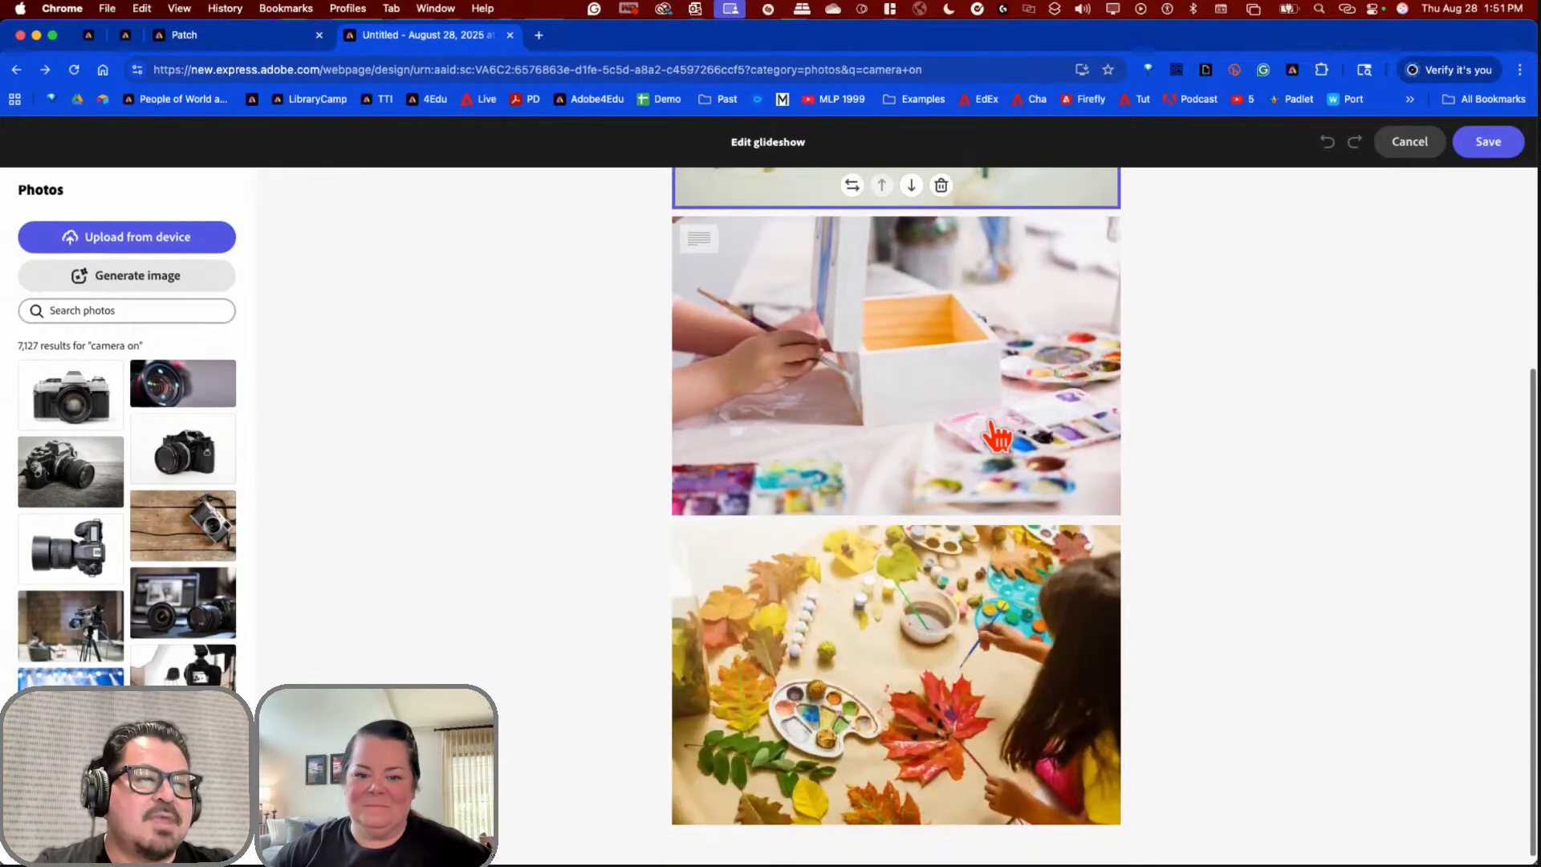
scroll(998, 438, up, 4)
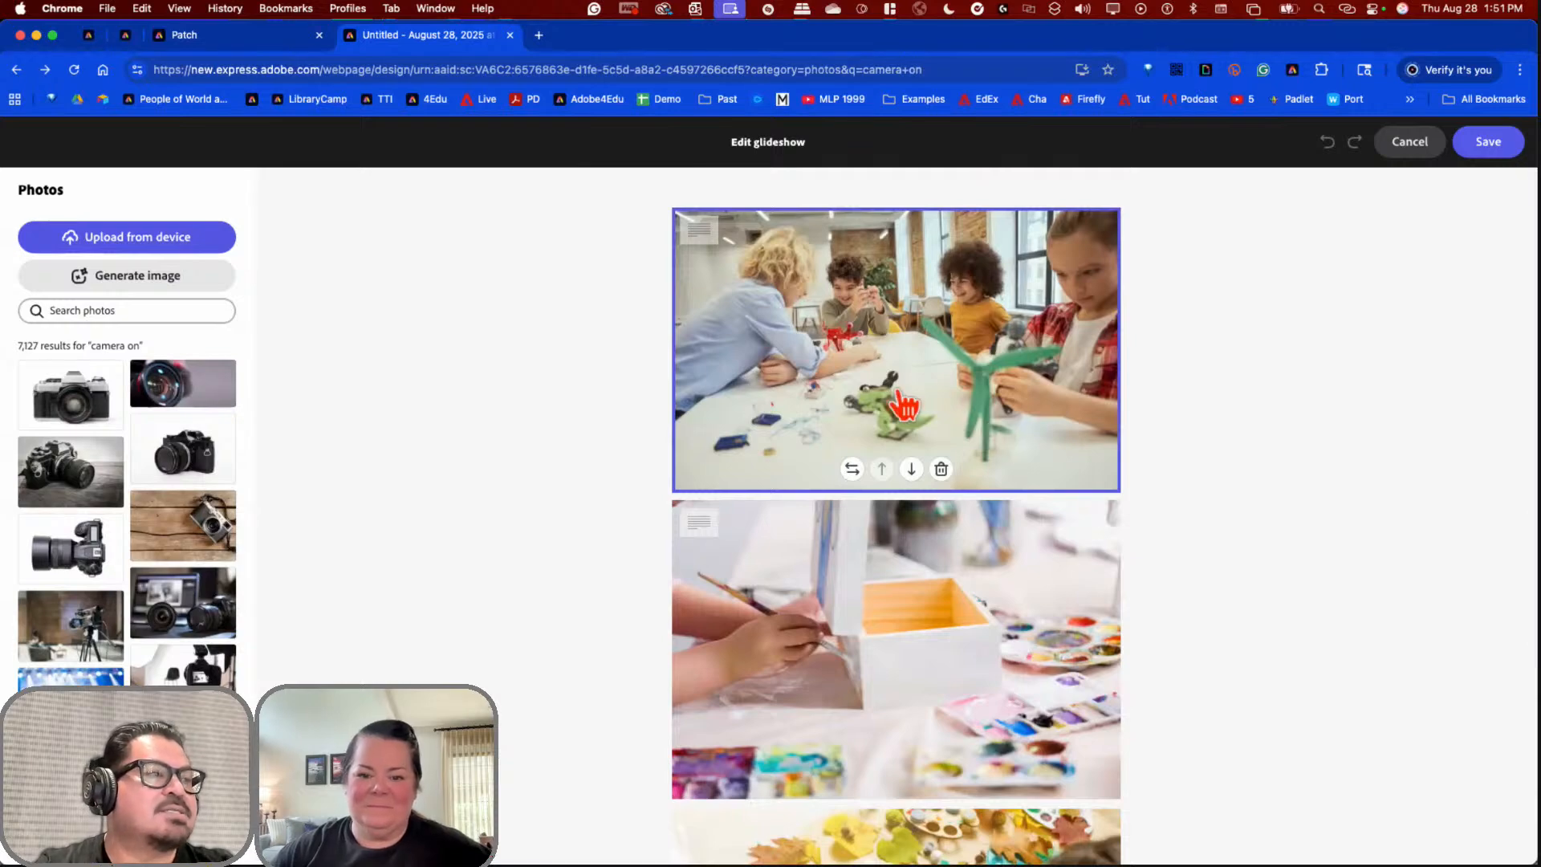
click(879, 321)
click(883, 329)
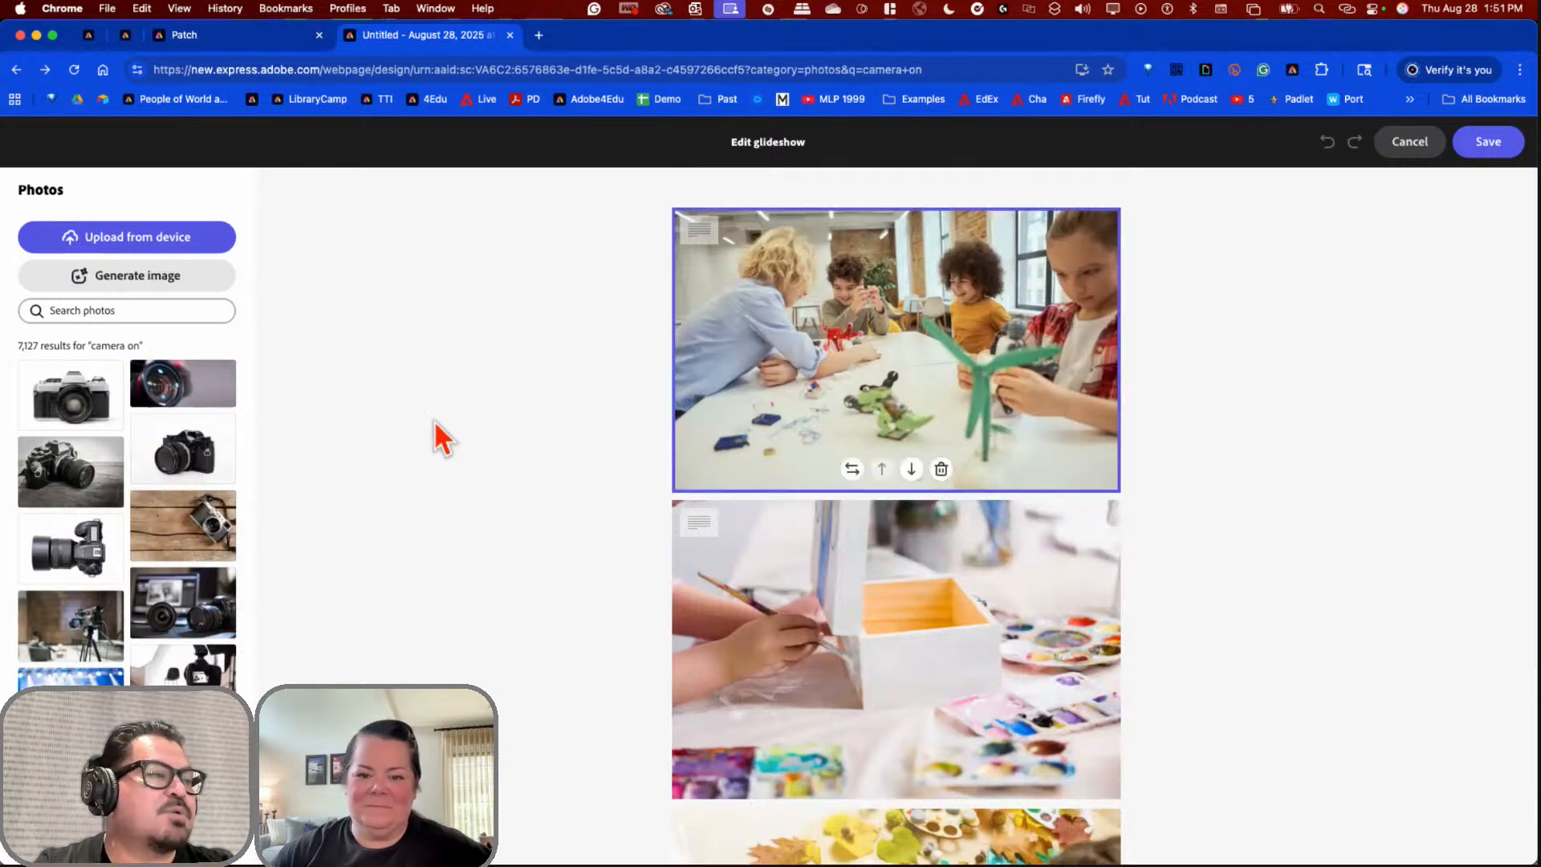
click(98, 554)
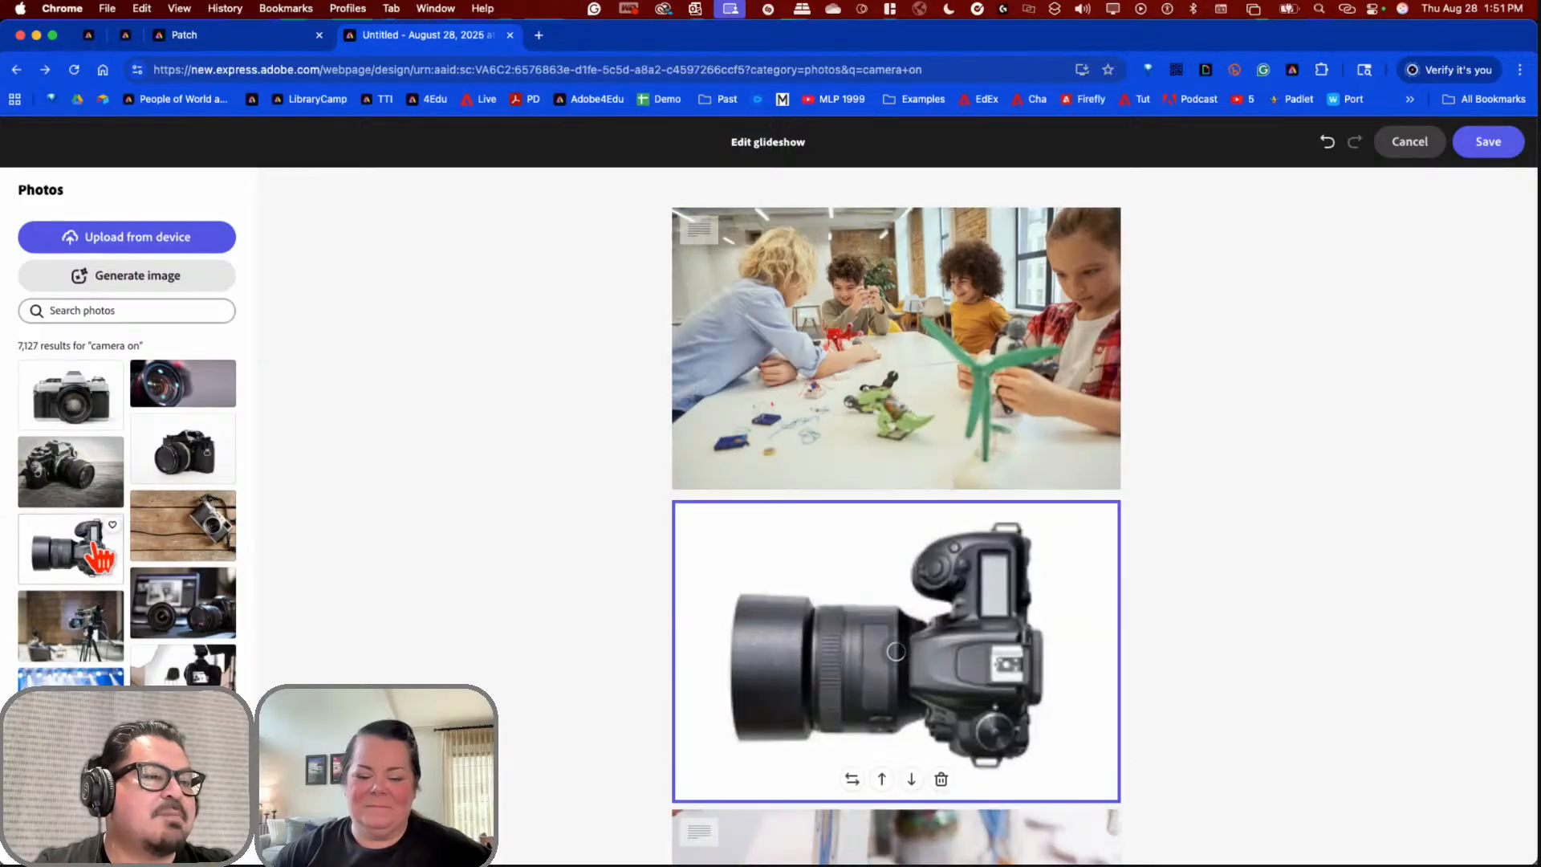
click(802, 275)
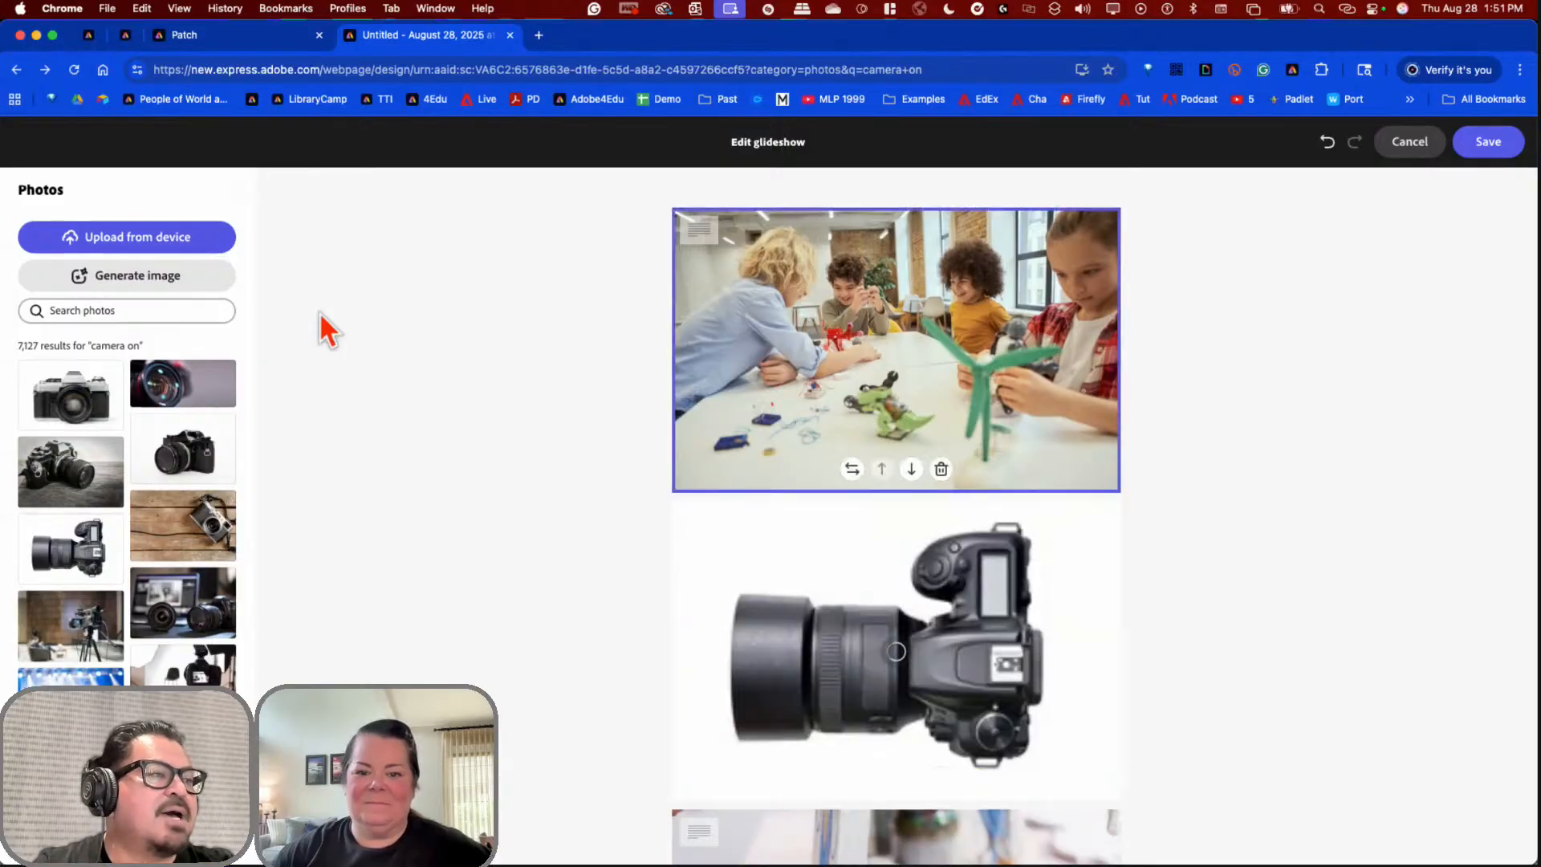
Step: Upload IMG_7365.JPG, the boy-with-backpack photo from the Desktop's Road Trip folder, into the glideshow
click(165, 244)
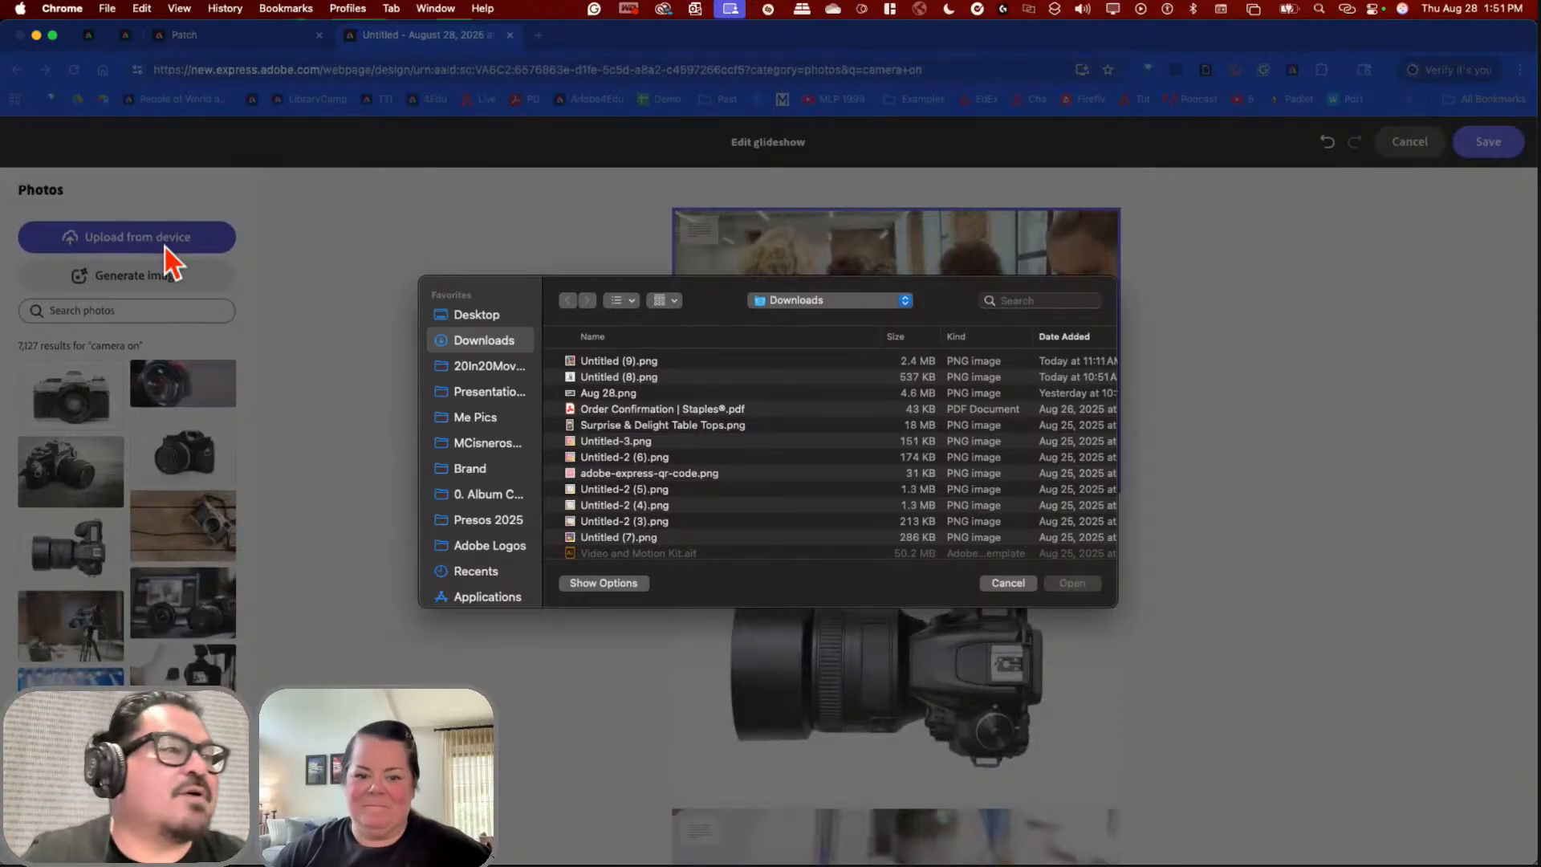
click(483, 316)
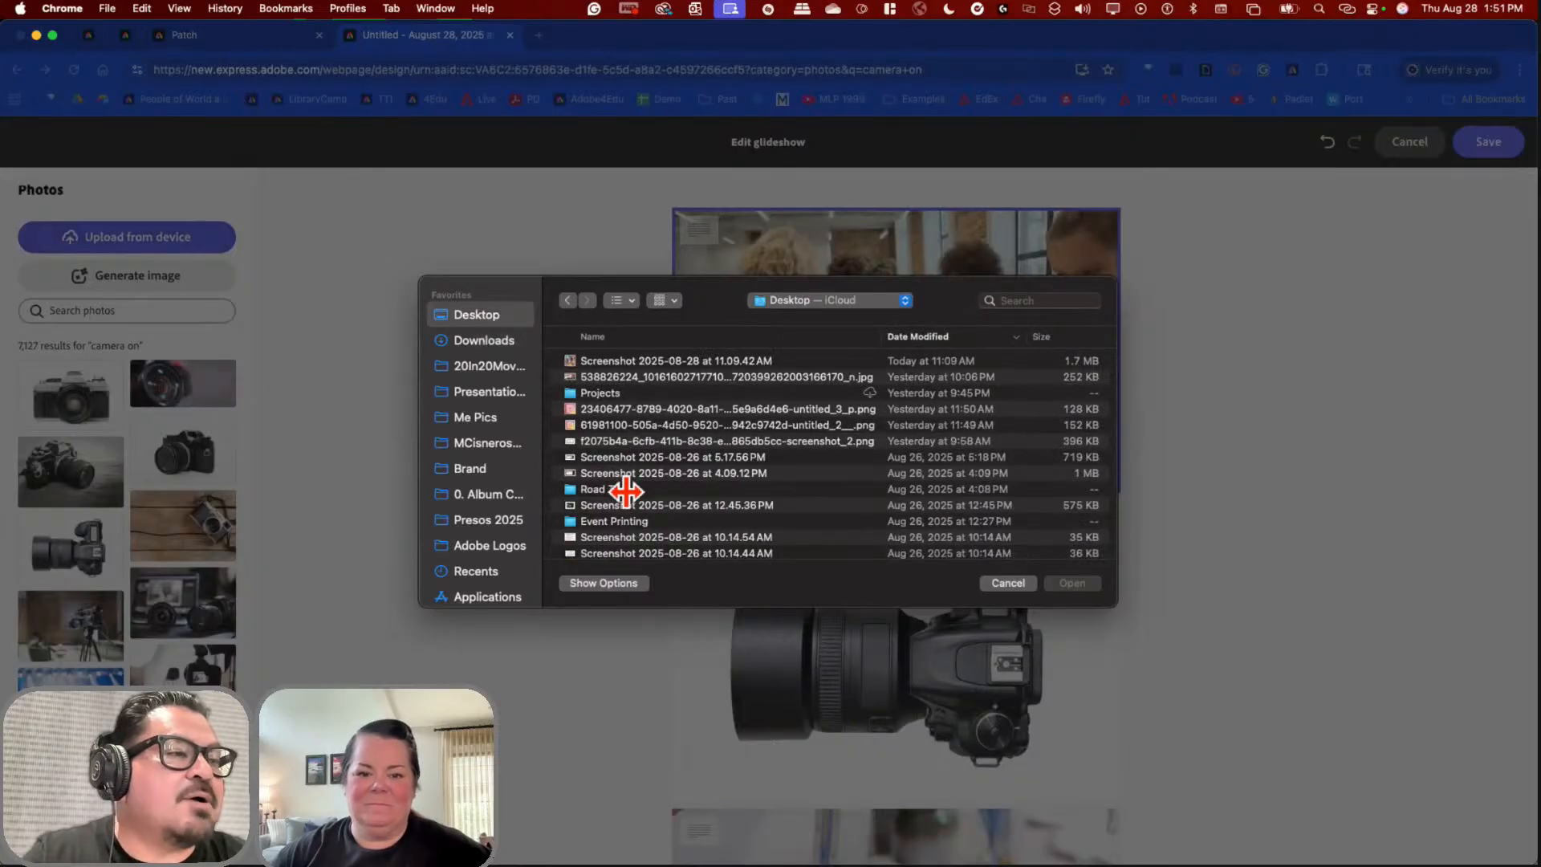
click(626, 490)
double_click(626, 491)
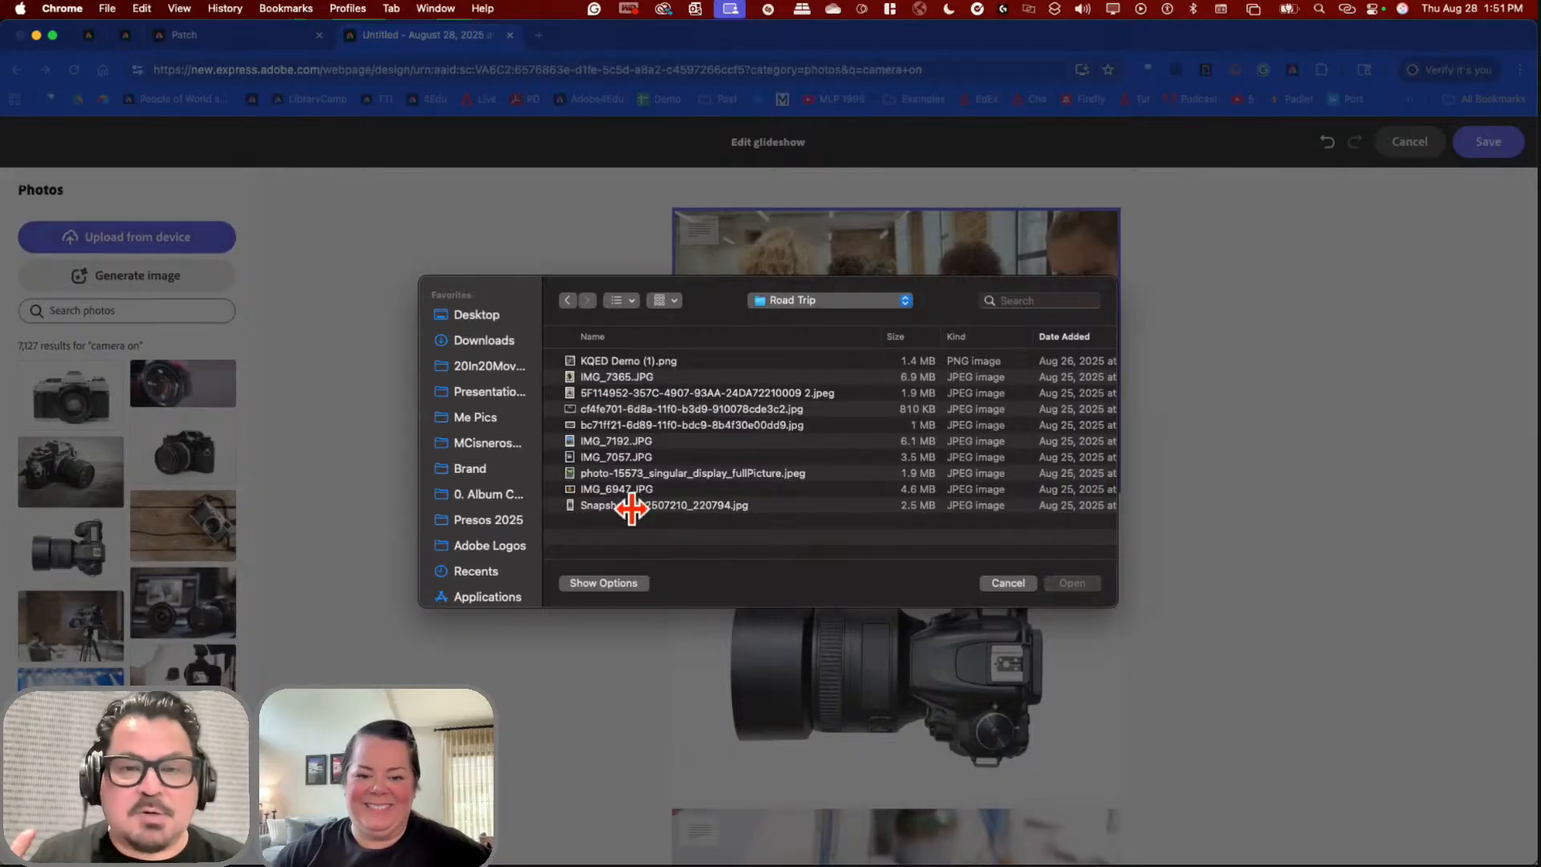
click(620, 388)
key(space)
key(Down)
key(Down)
key(Down)
key(Down)
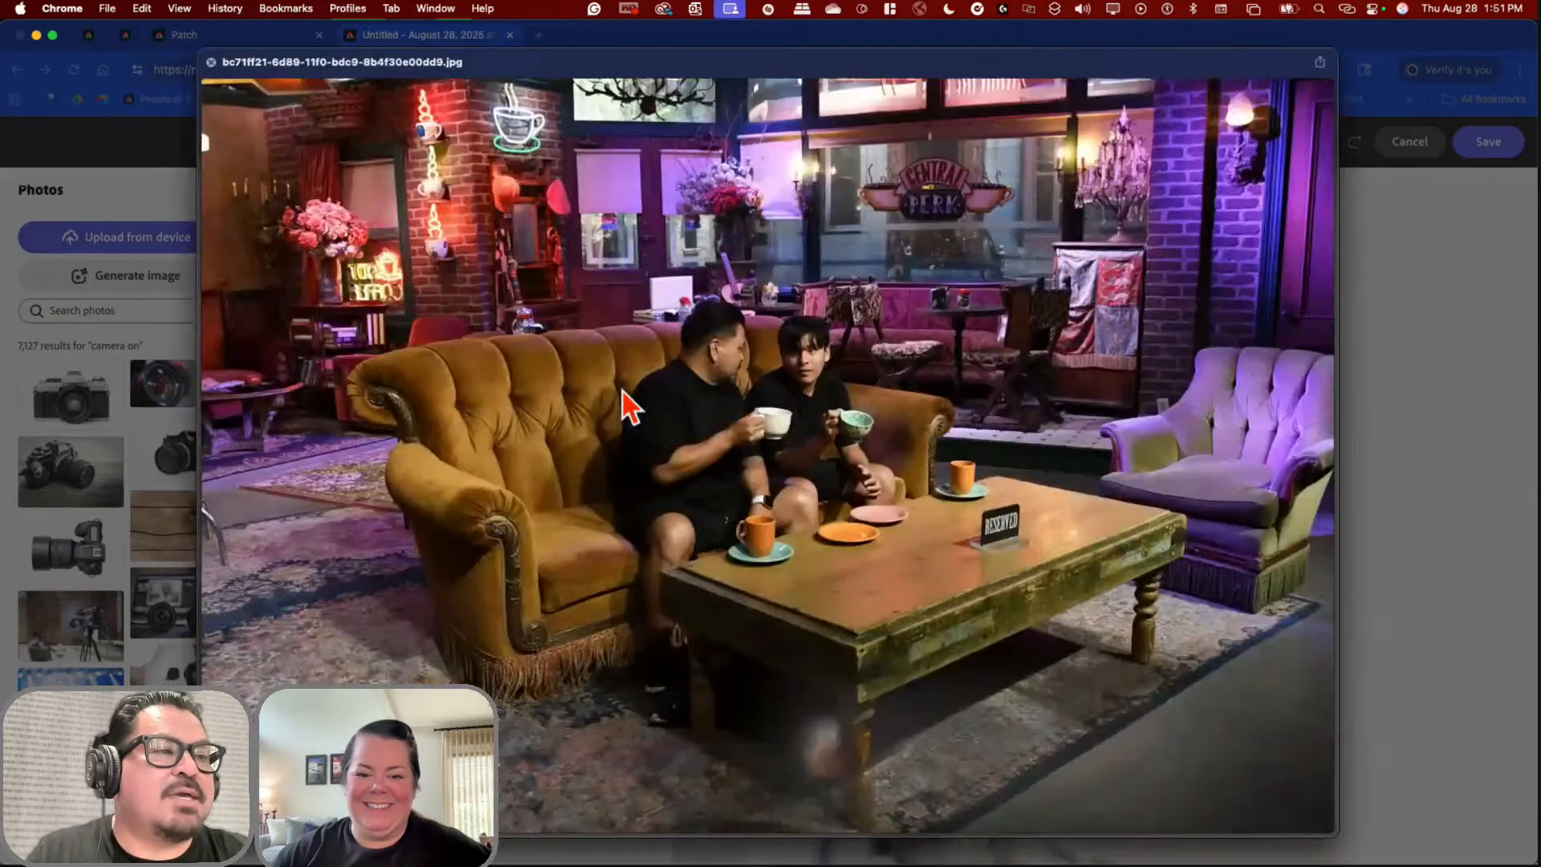
key(Down)
key(Down)
key(Down)
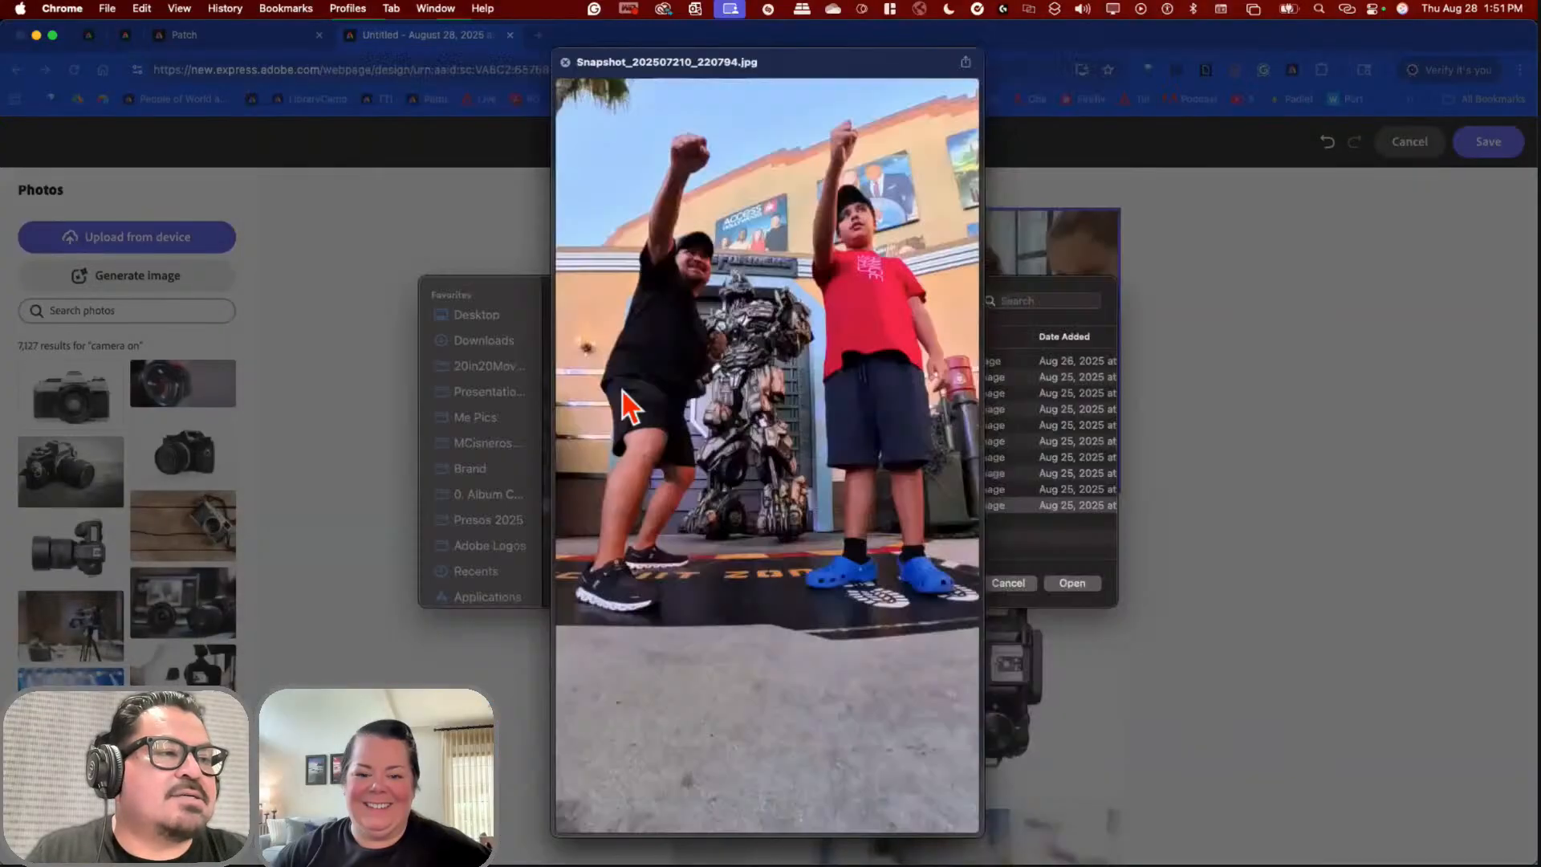
key(Up)
key(Up)
key(Up)
key(Up)
key(Up)
key(Up)
key(Up)
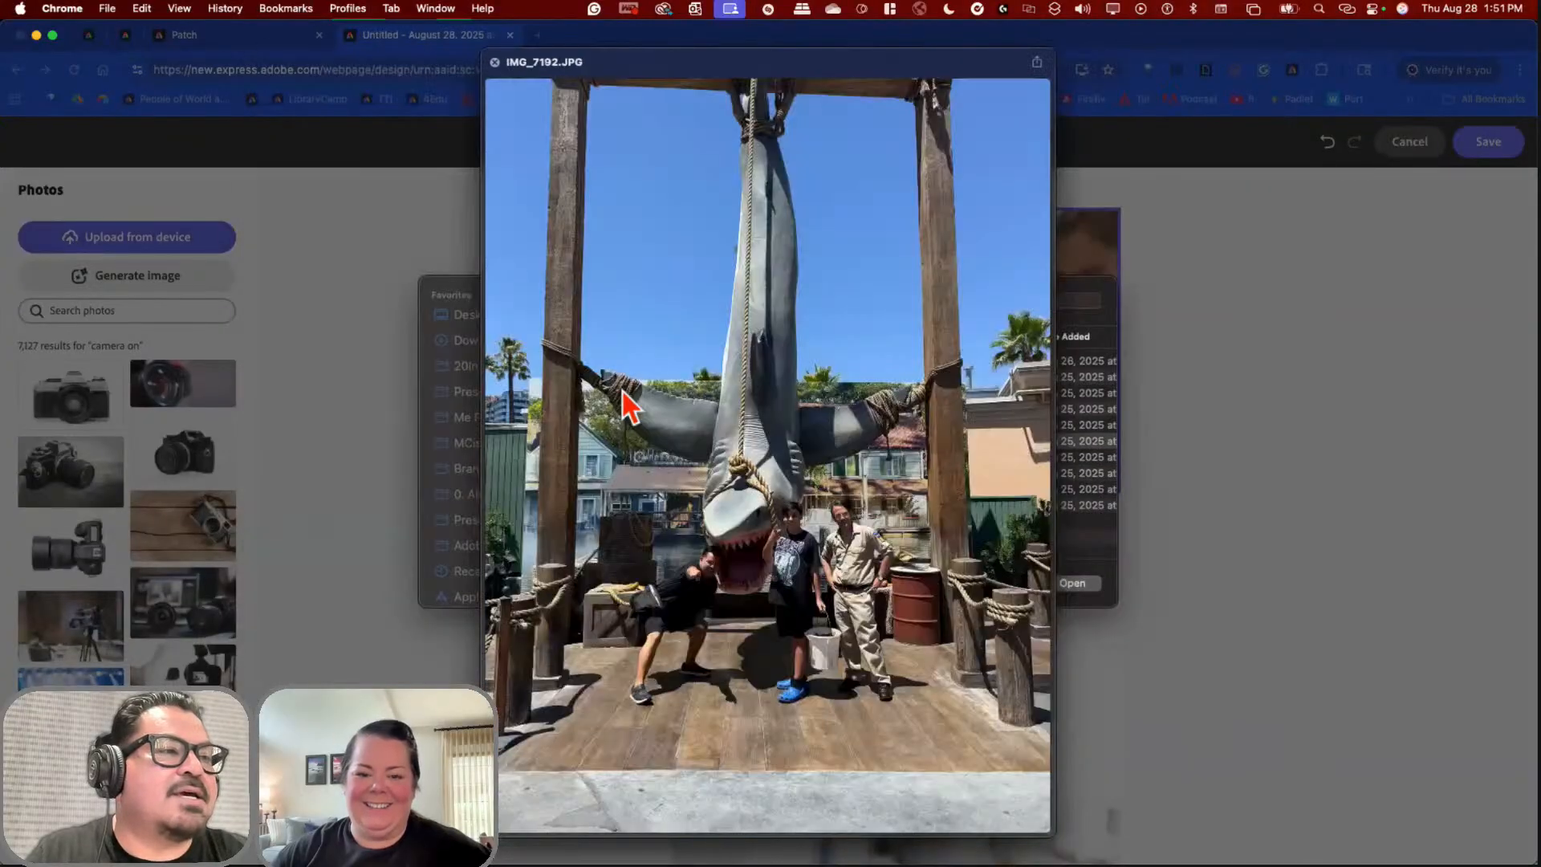
key(Up)
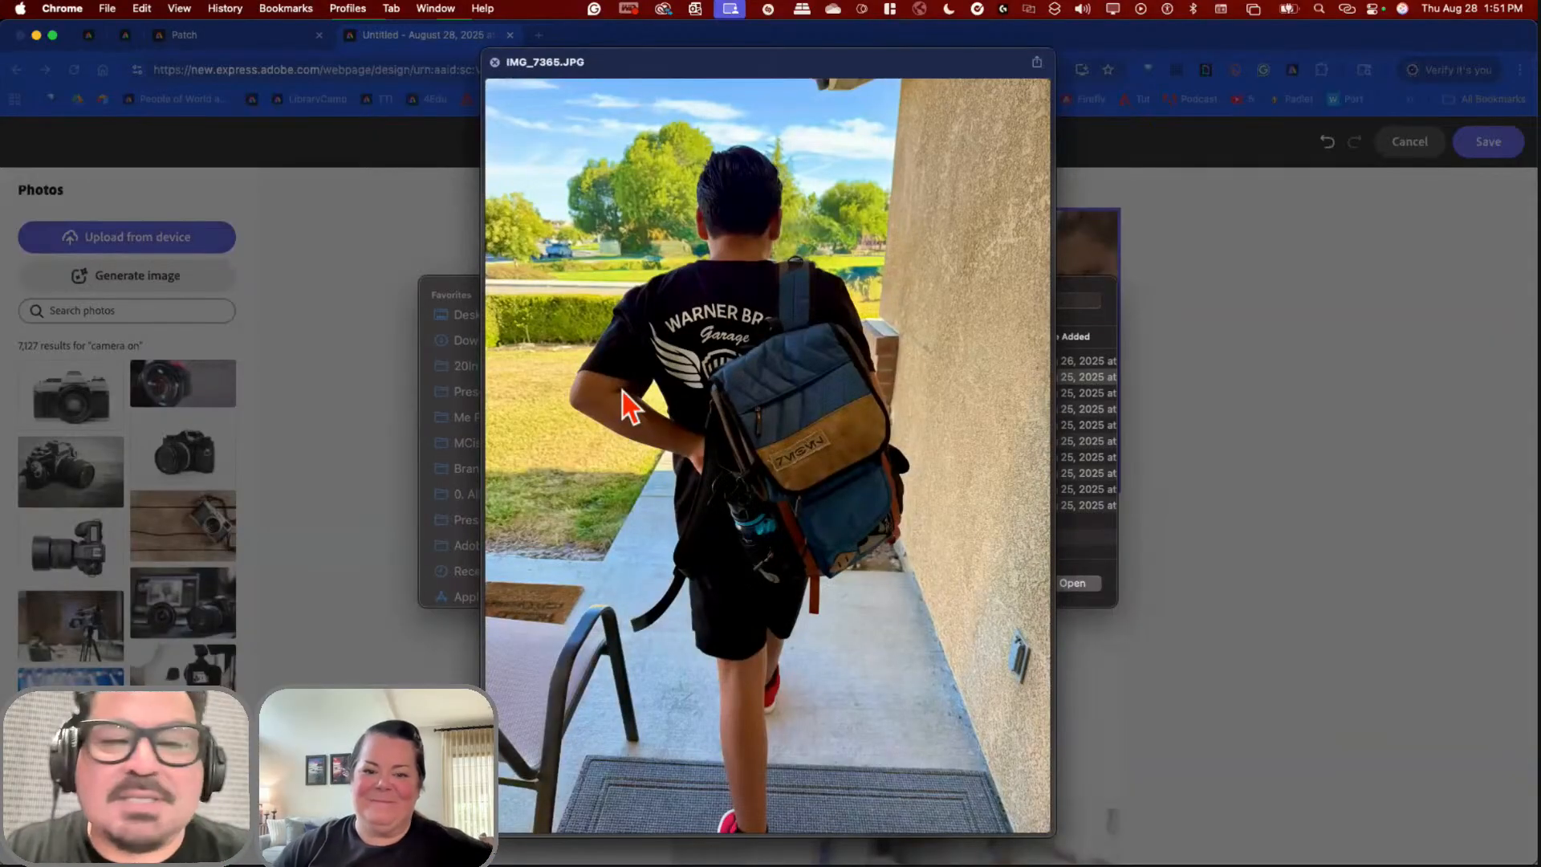
key(space)
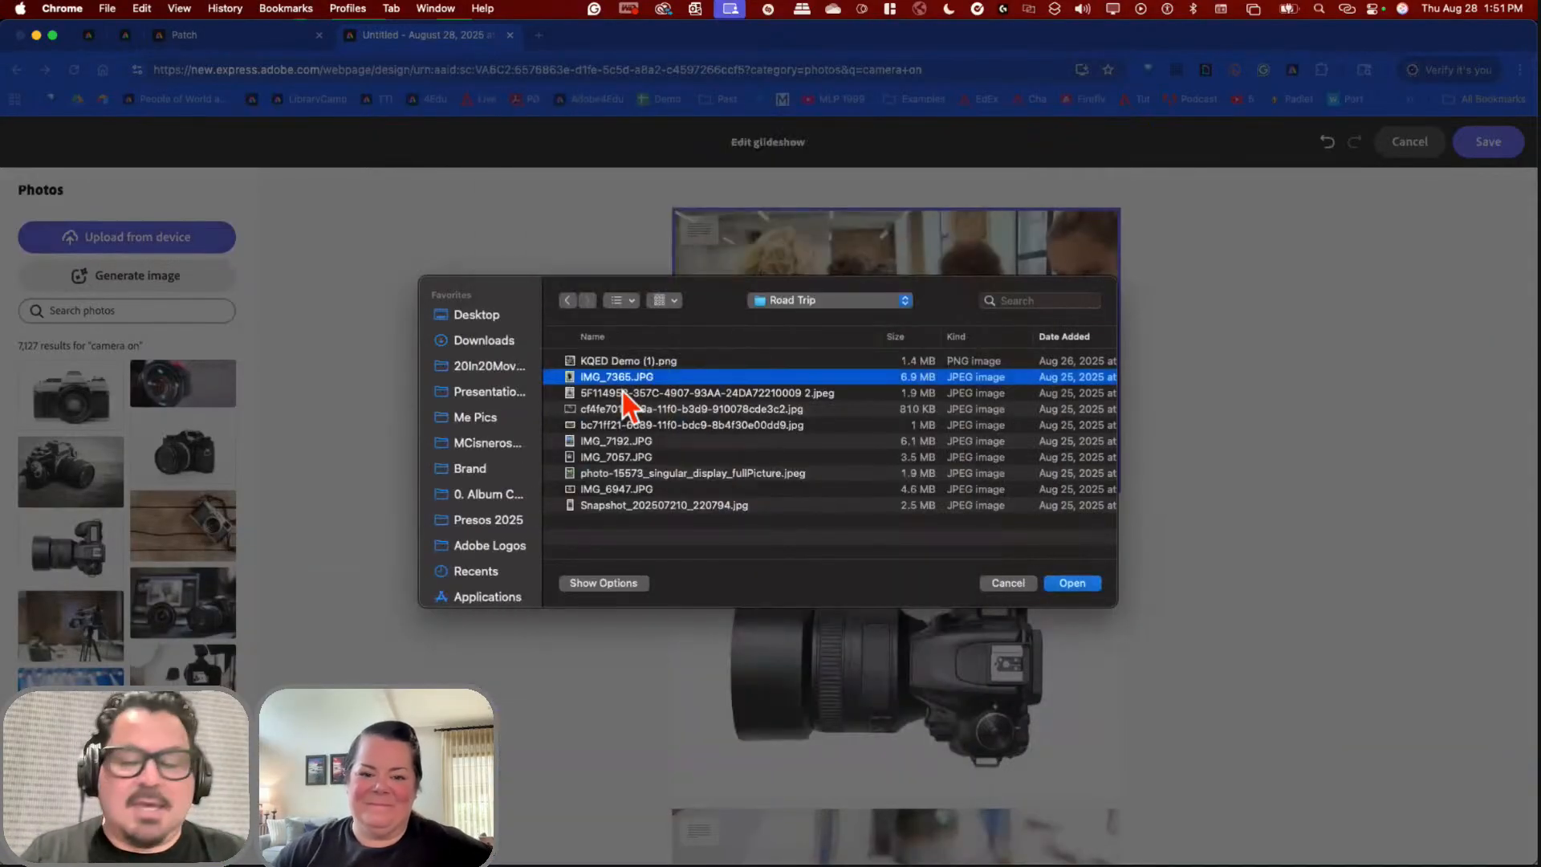
key(Return)
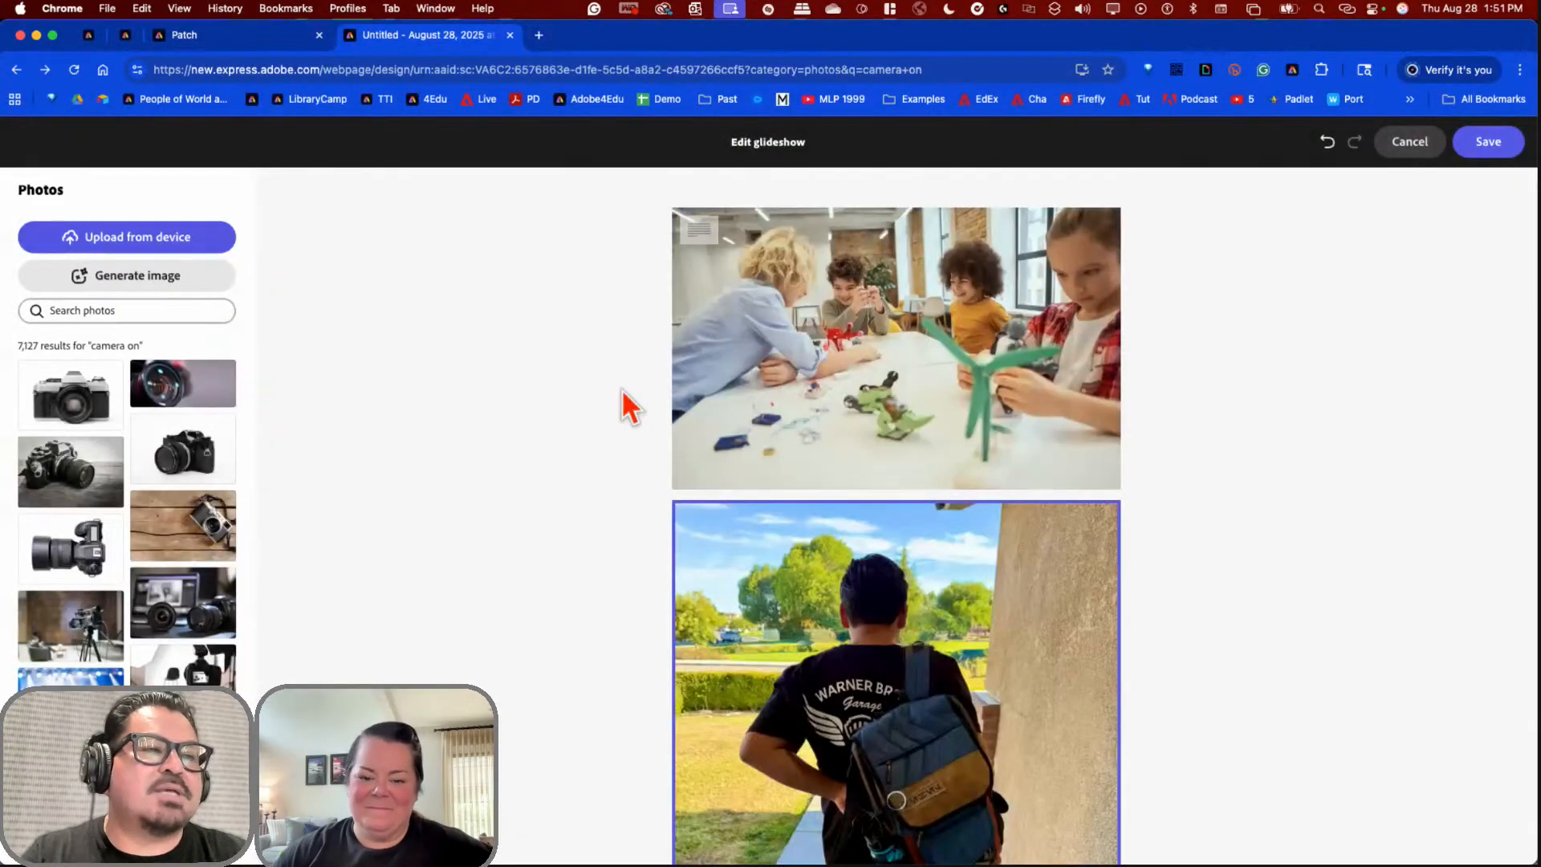
Step: Move the children-at-a-table photo down below the backpack and camera photos
scroll(969, 634, down, 2)
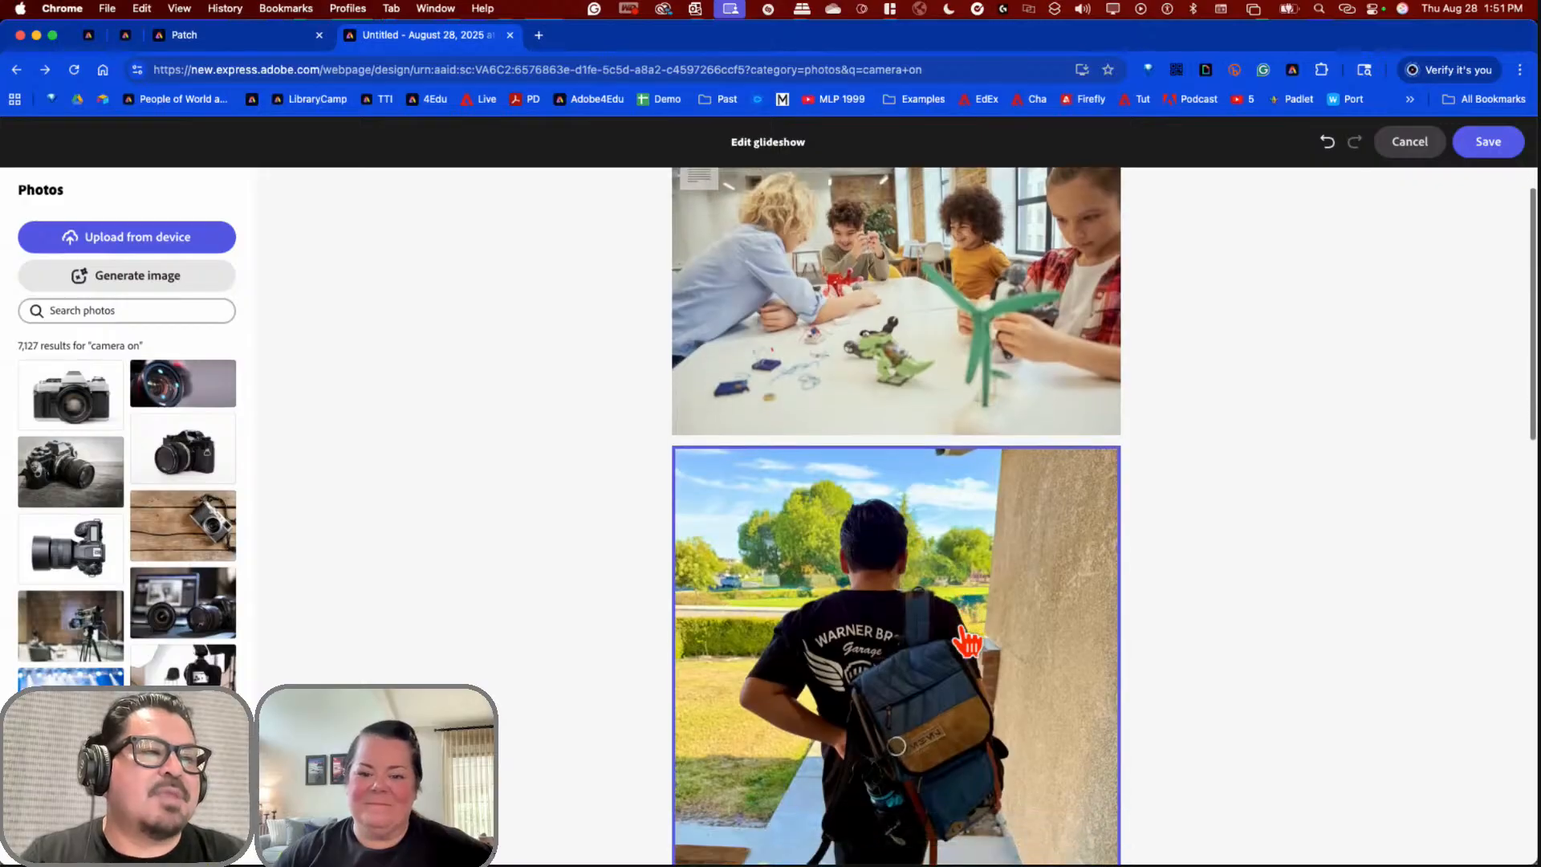
scroll(964, 562, up, 2)
click(951, 409)
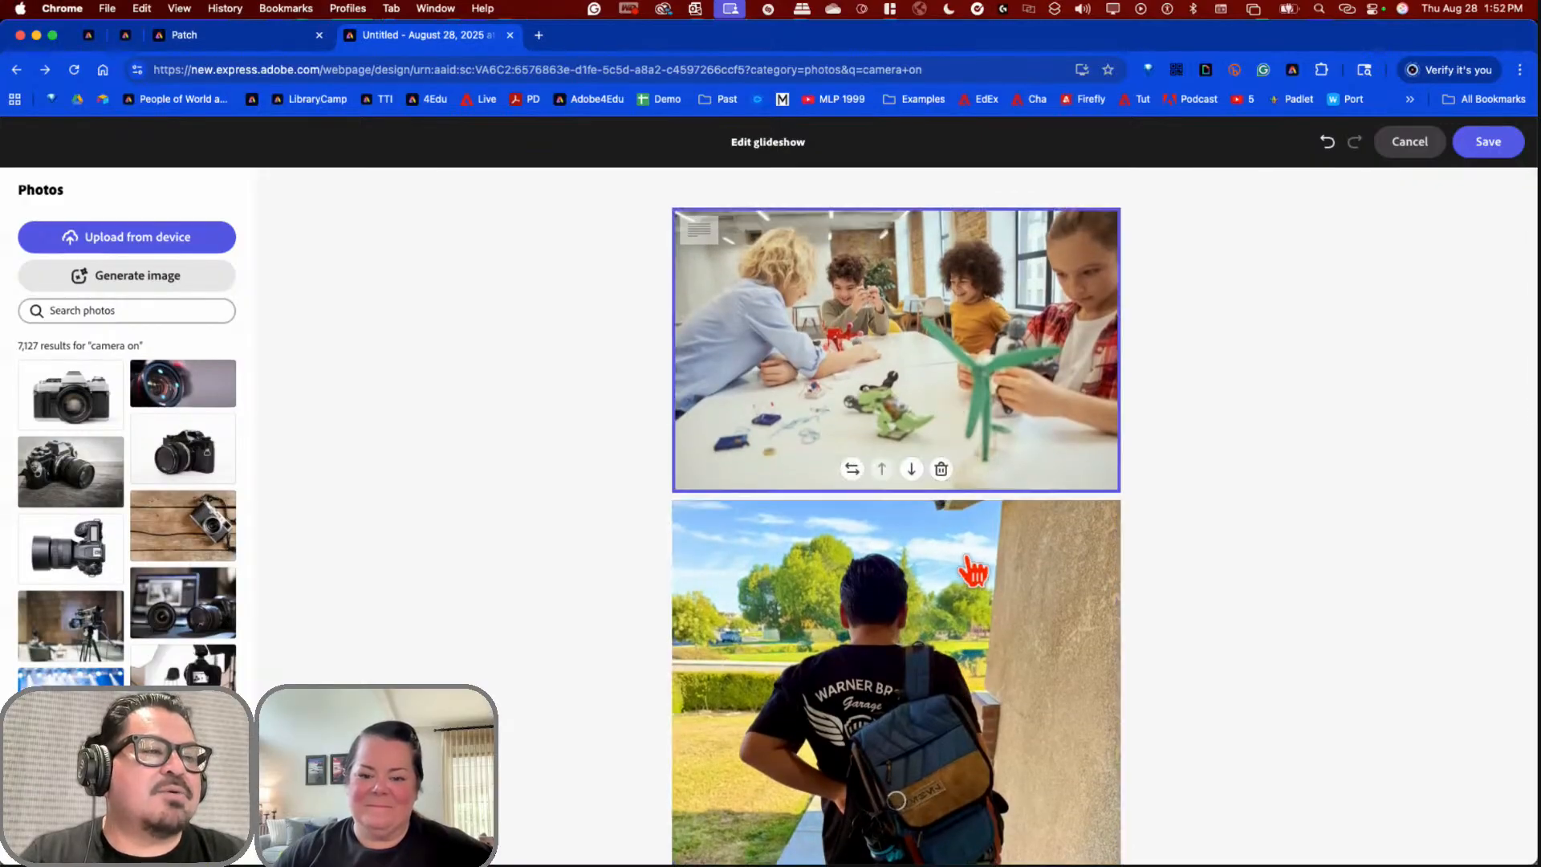
click(912, 472)
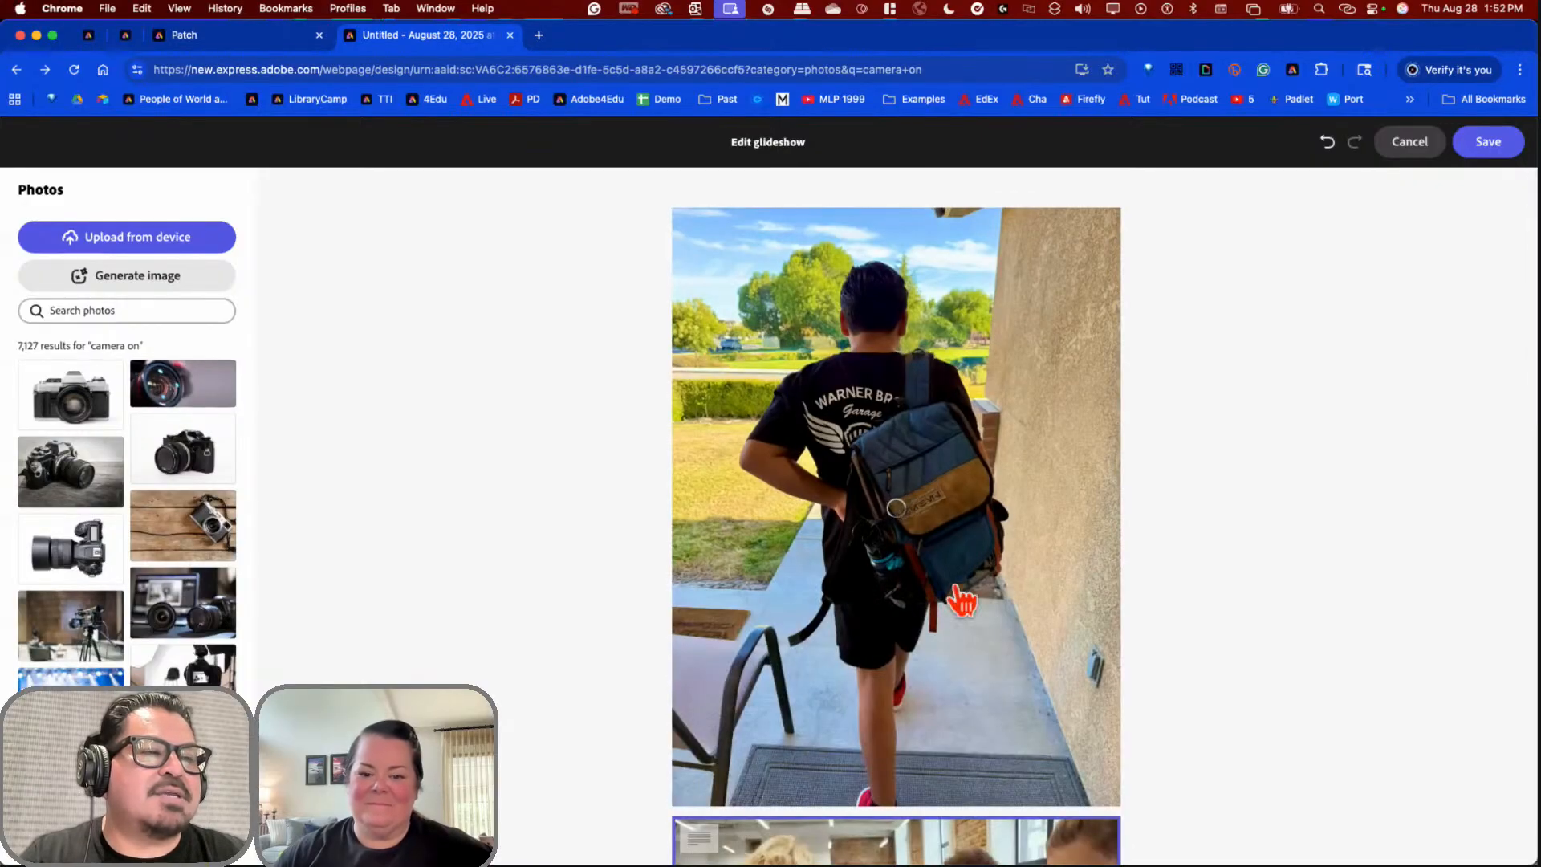
scroll(963, 610, down, 10)
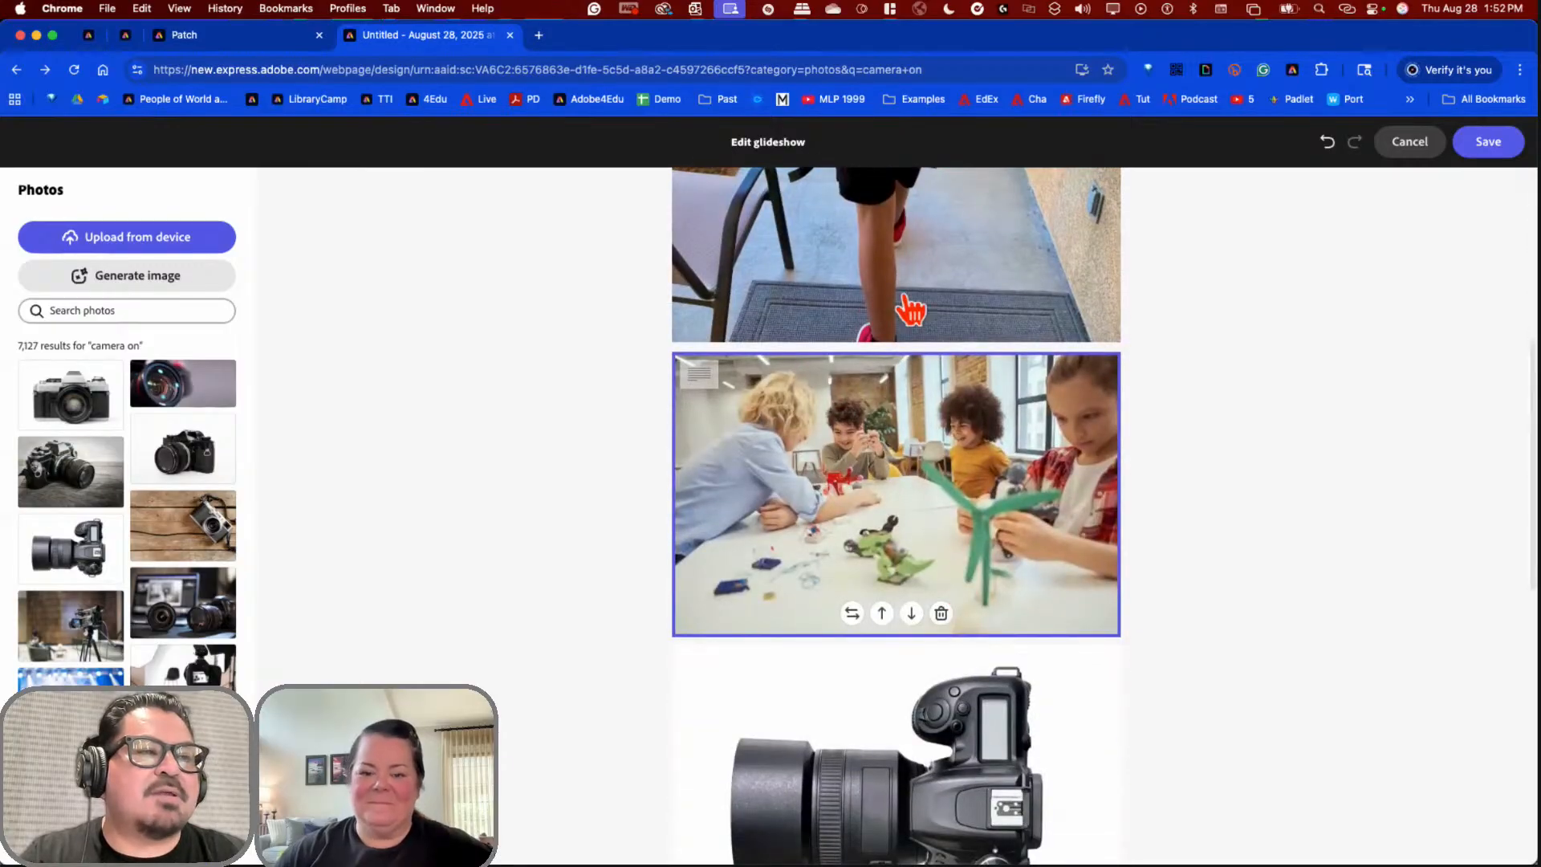
click(965, 479)
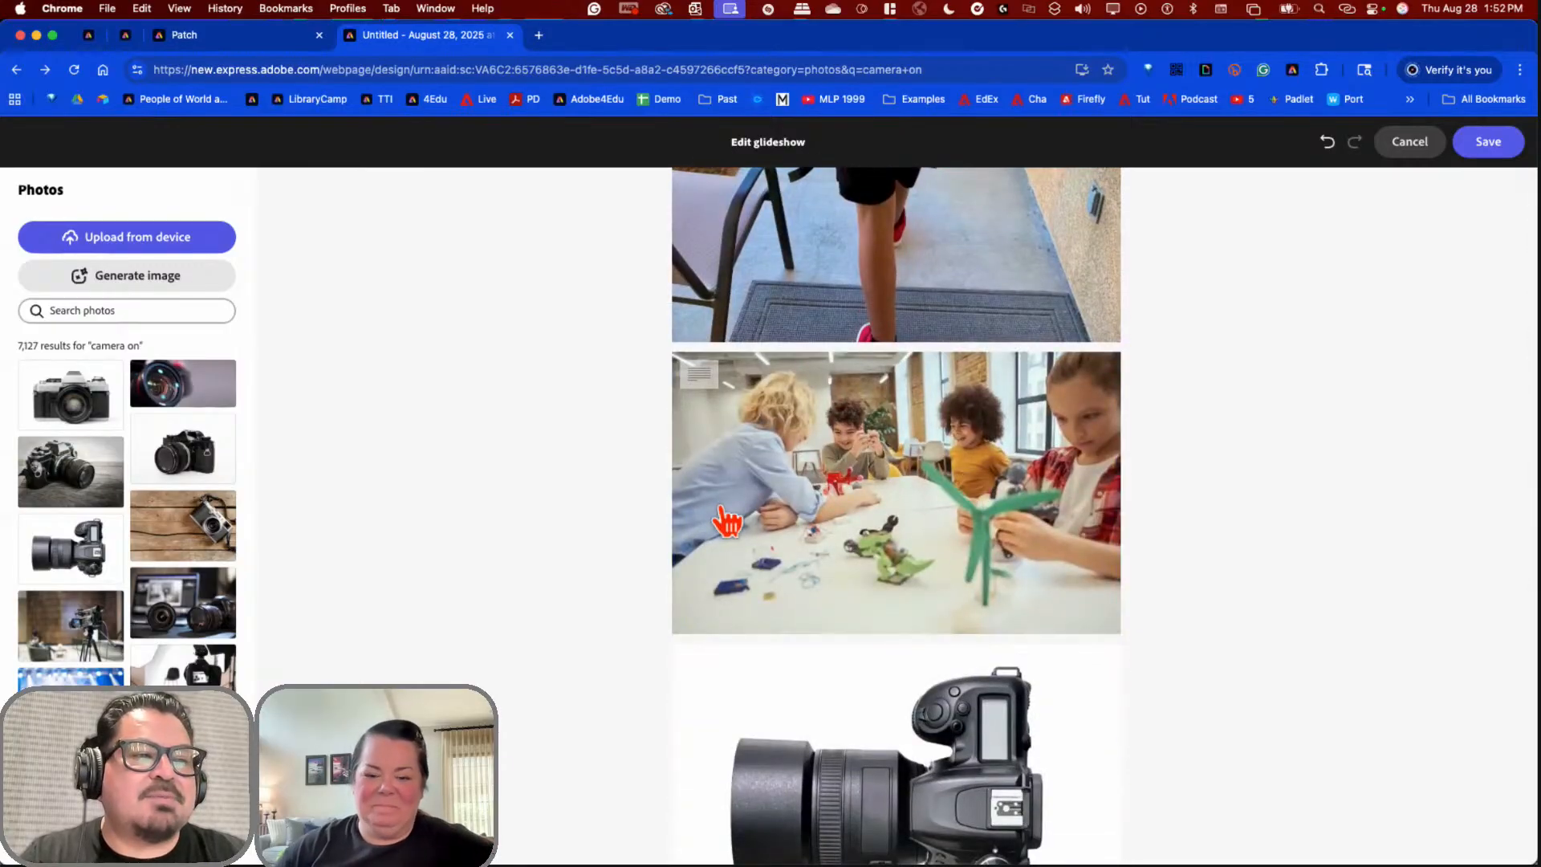
click(911, 594)
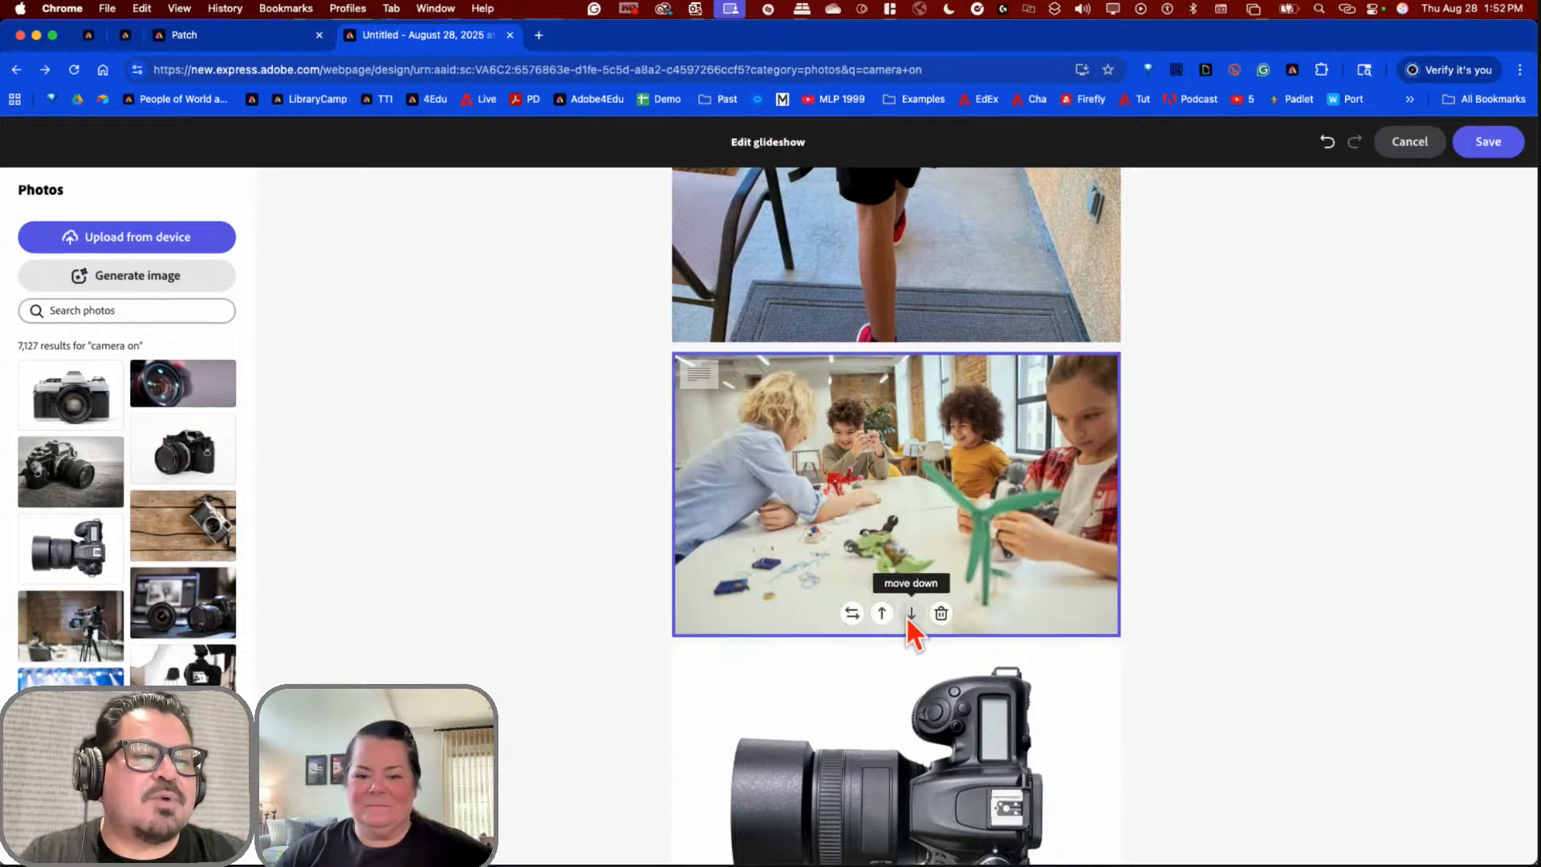
click(910, 614)
Step: Delete the children-at-a-table and box-painting photos from the glideshow
scroll(933, 570, down, 3)
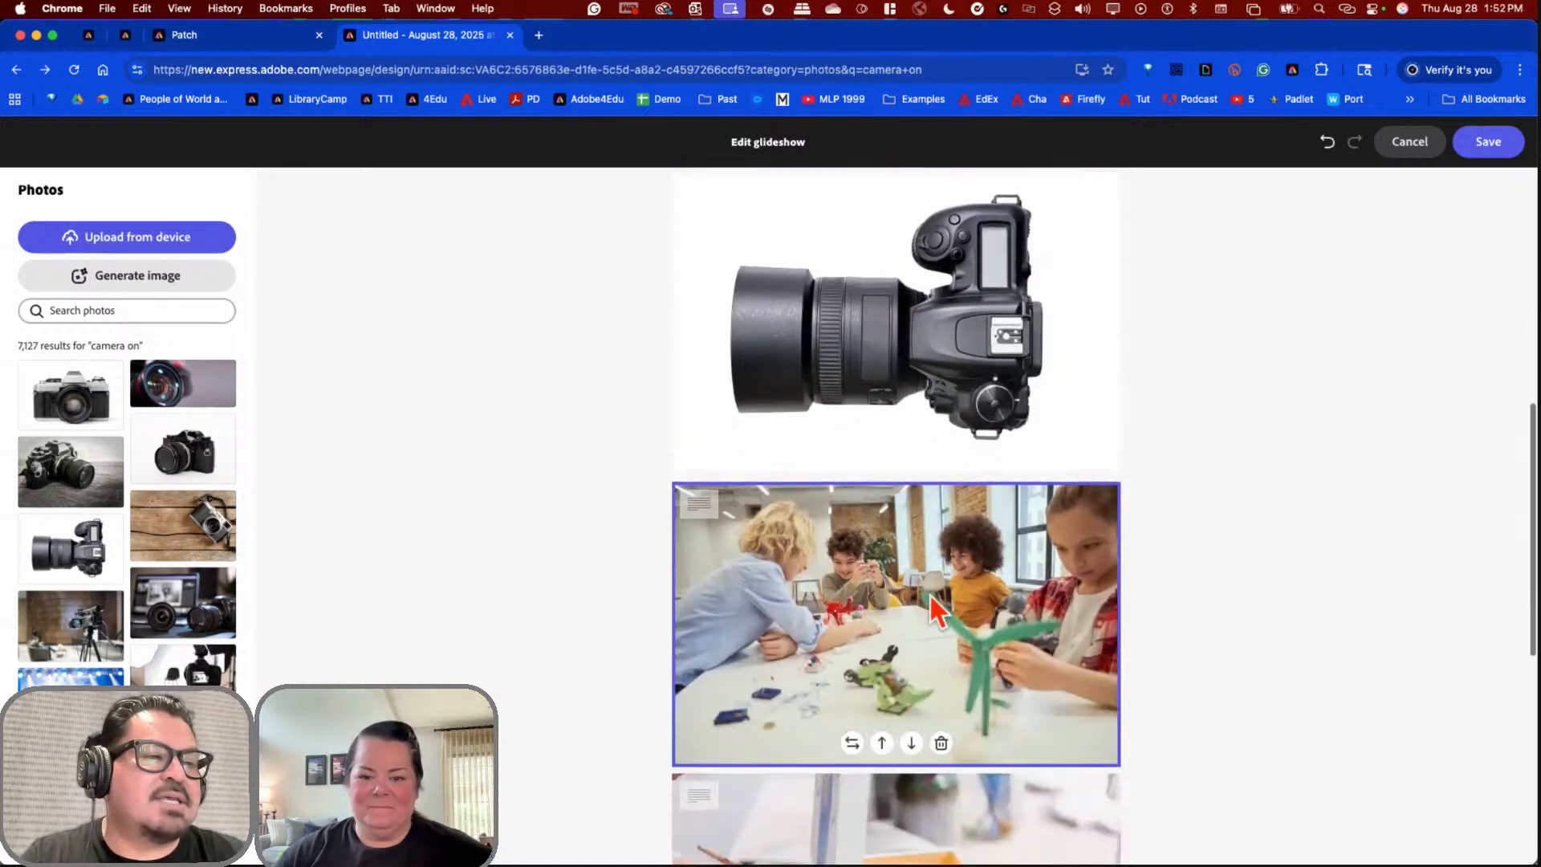
scroll(931, 595, down, 5)
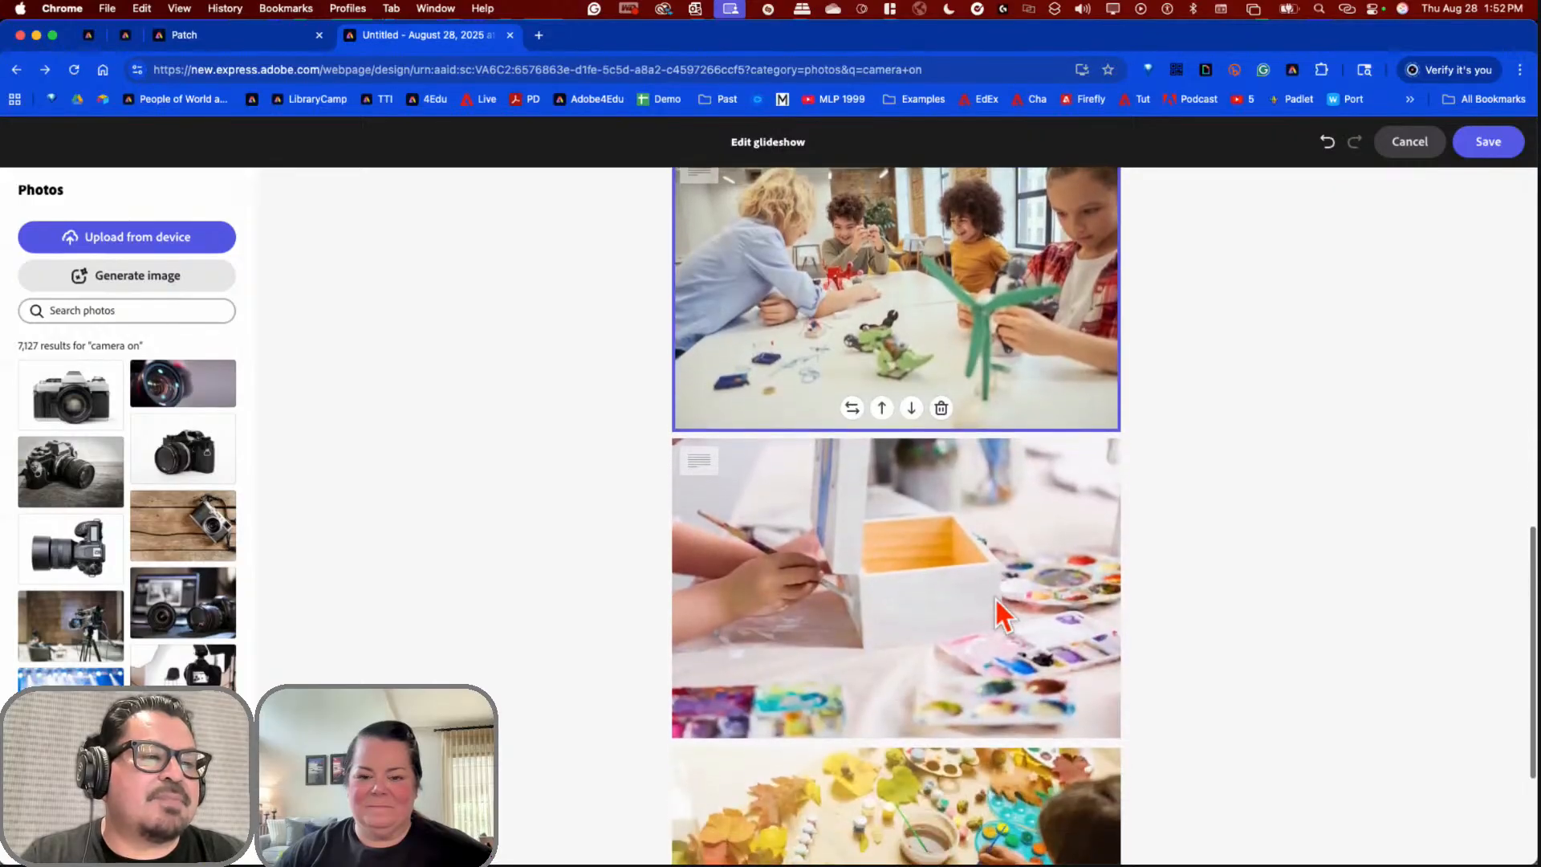
scroll(991, 578, up, 3)
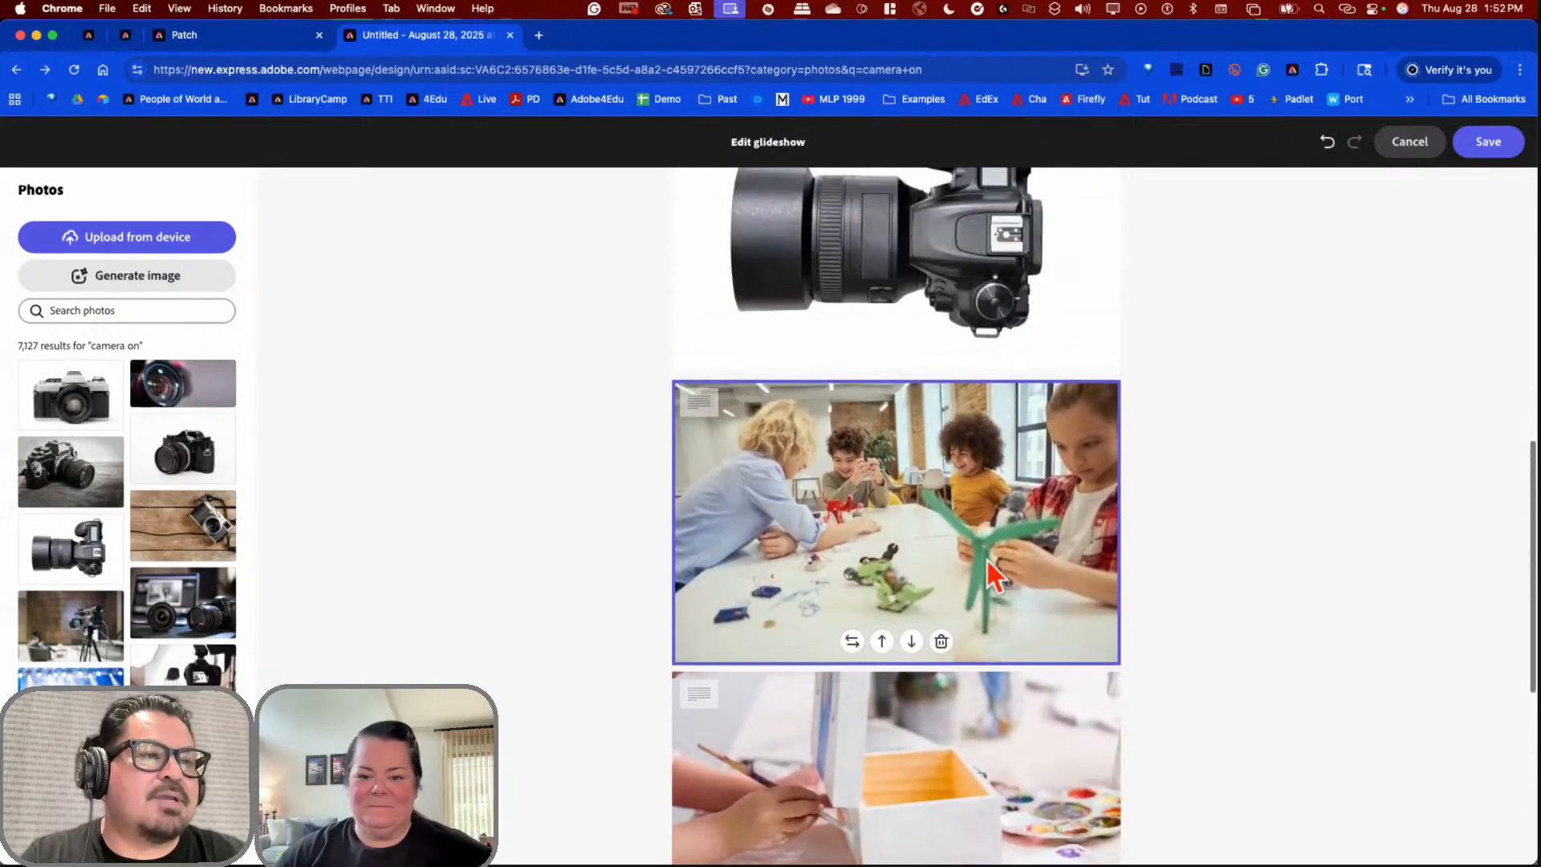
click(945, 644)
click(1029, 534)
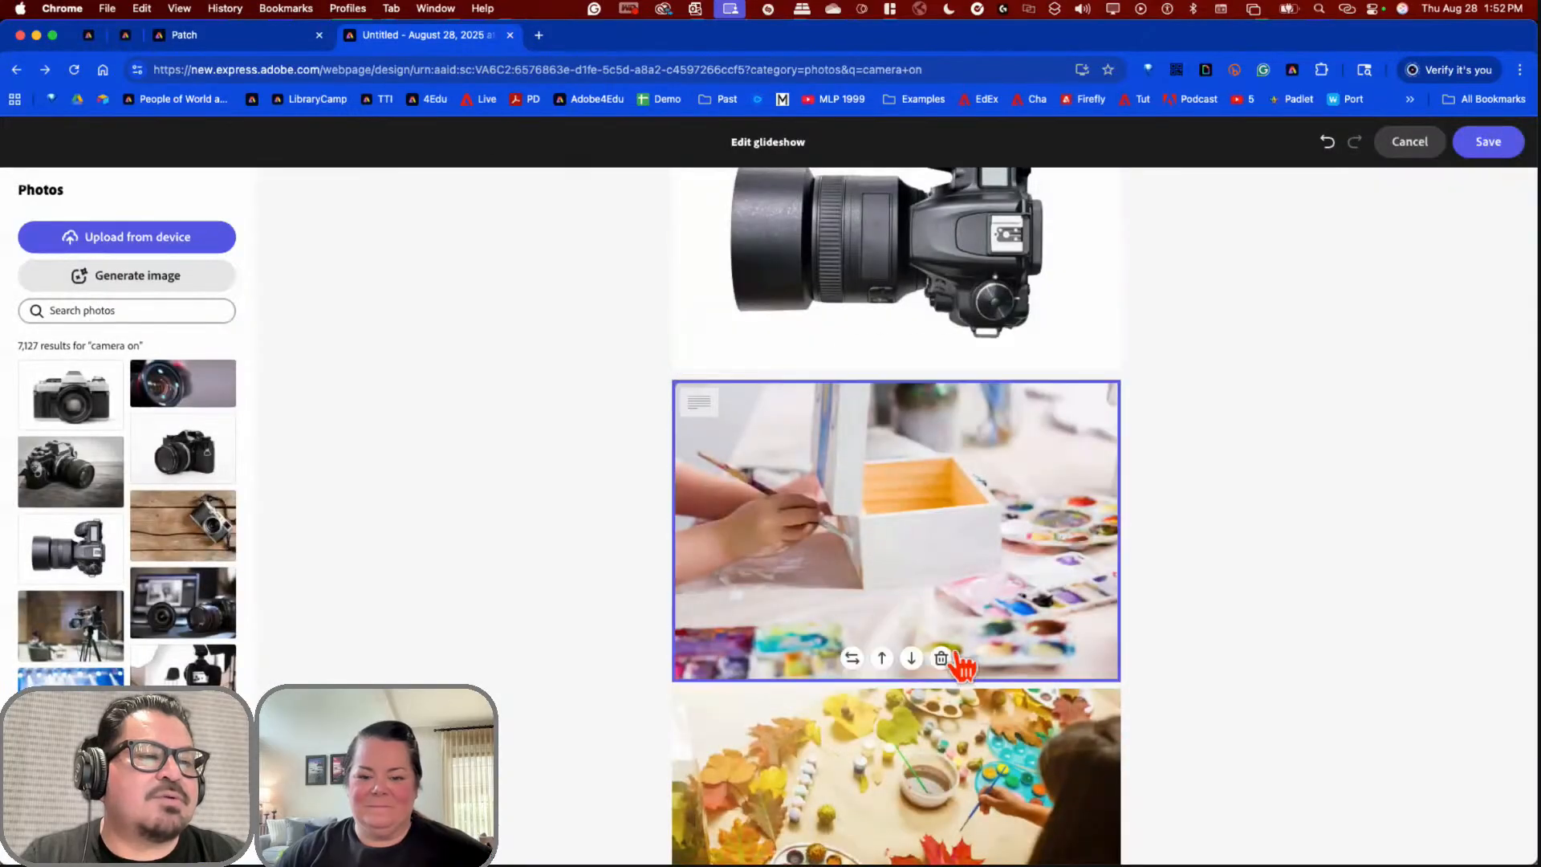
click(942, 658)
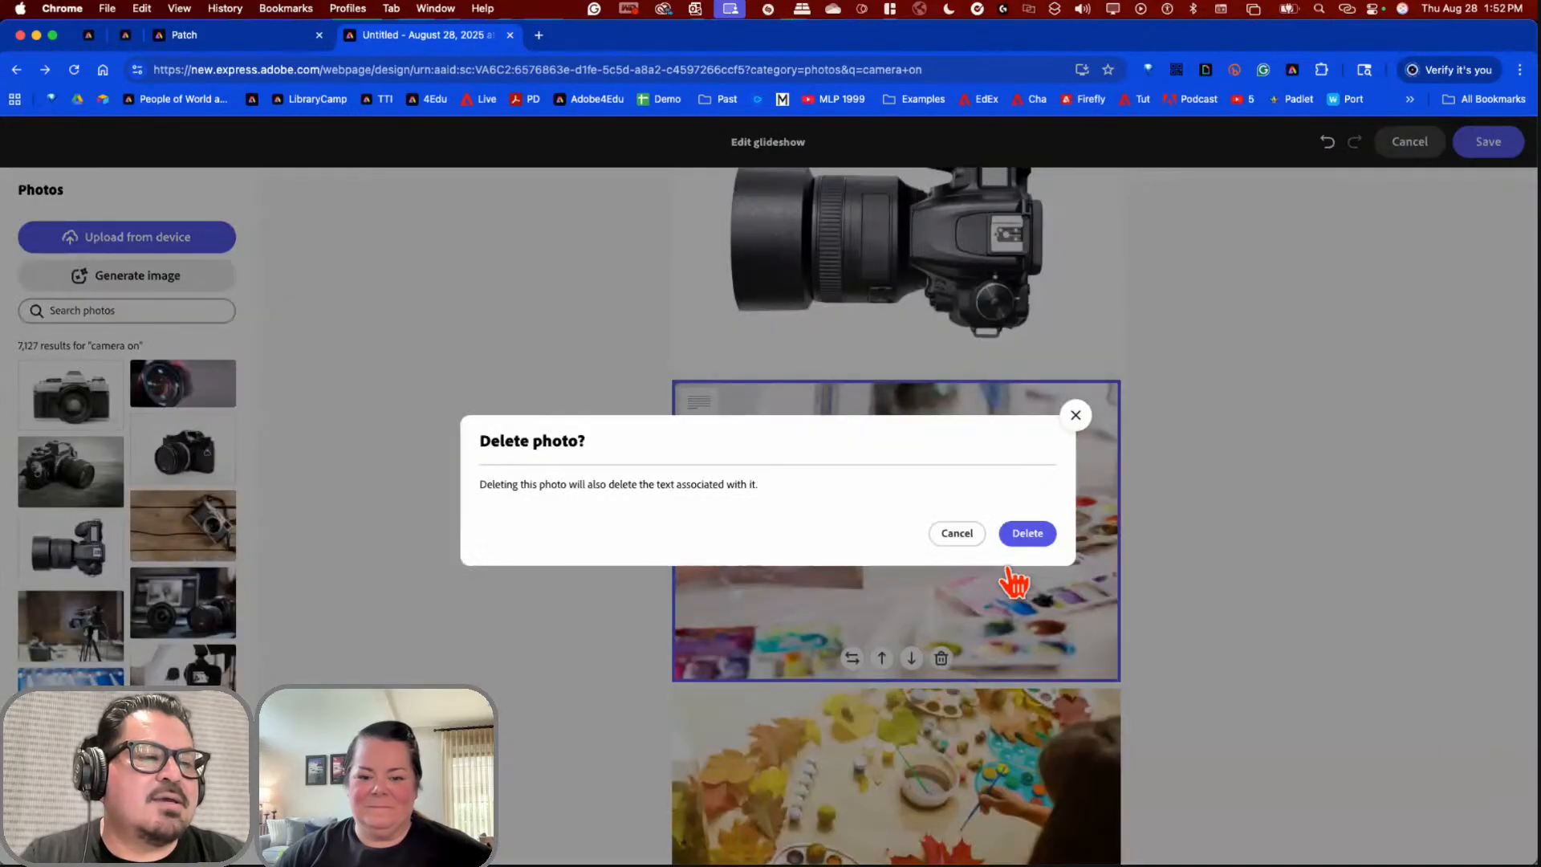
click(1026, 533)
Step: Add the blue stage video-camera photo, delete the leaf-painting photo, and save the glideshow
click(973, 630)
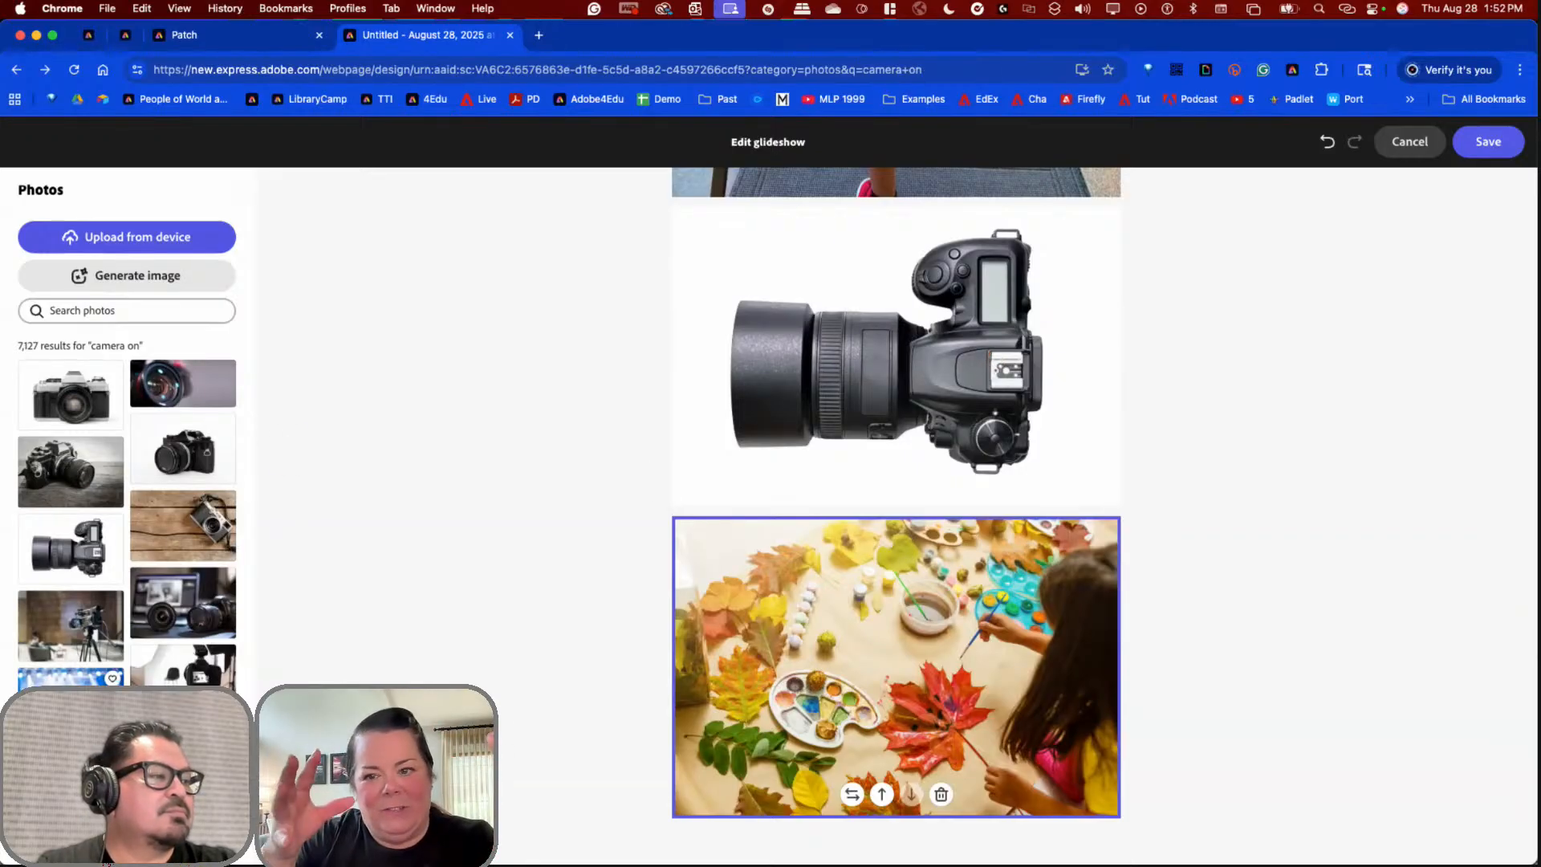
click(71, 697)
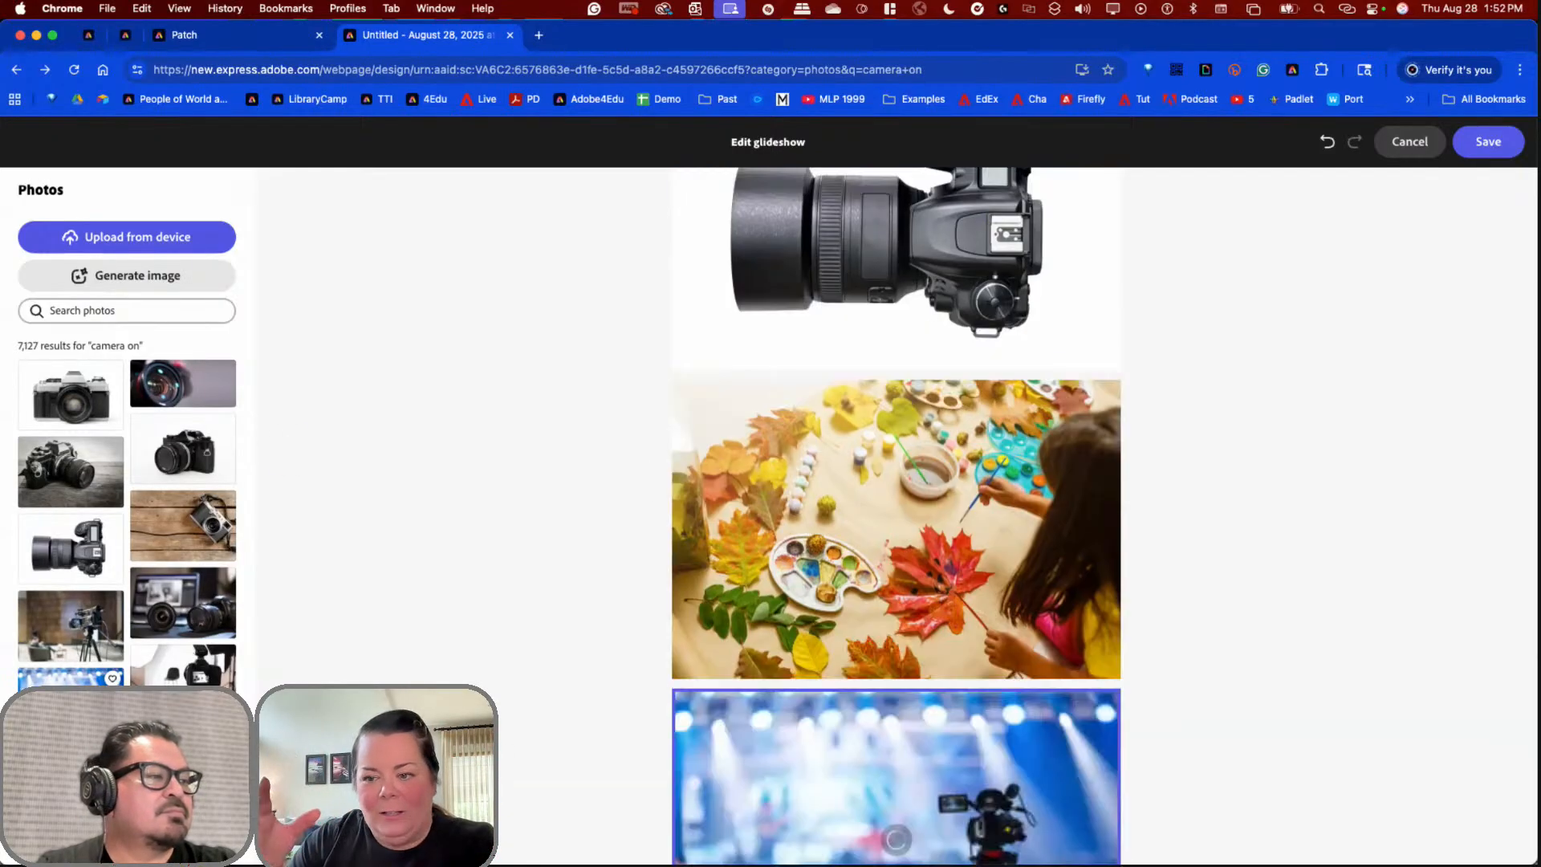
click(848, 542)
click(942, 659)
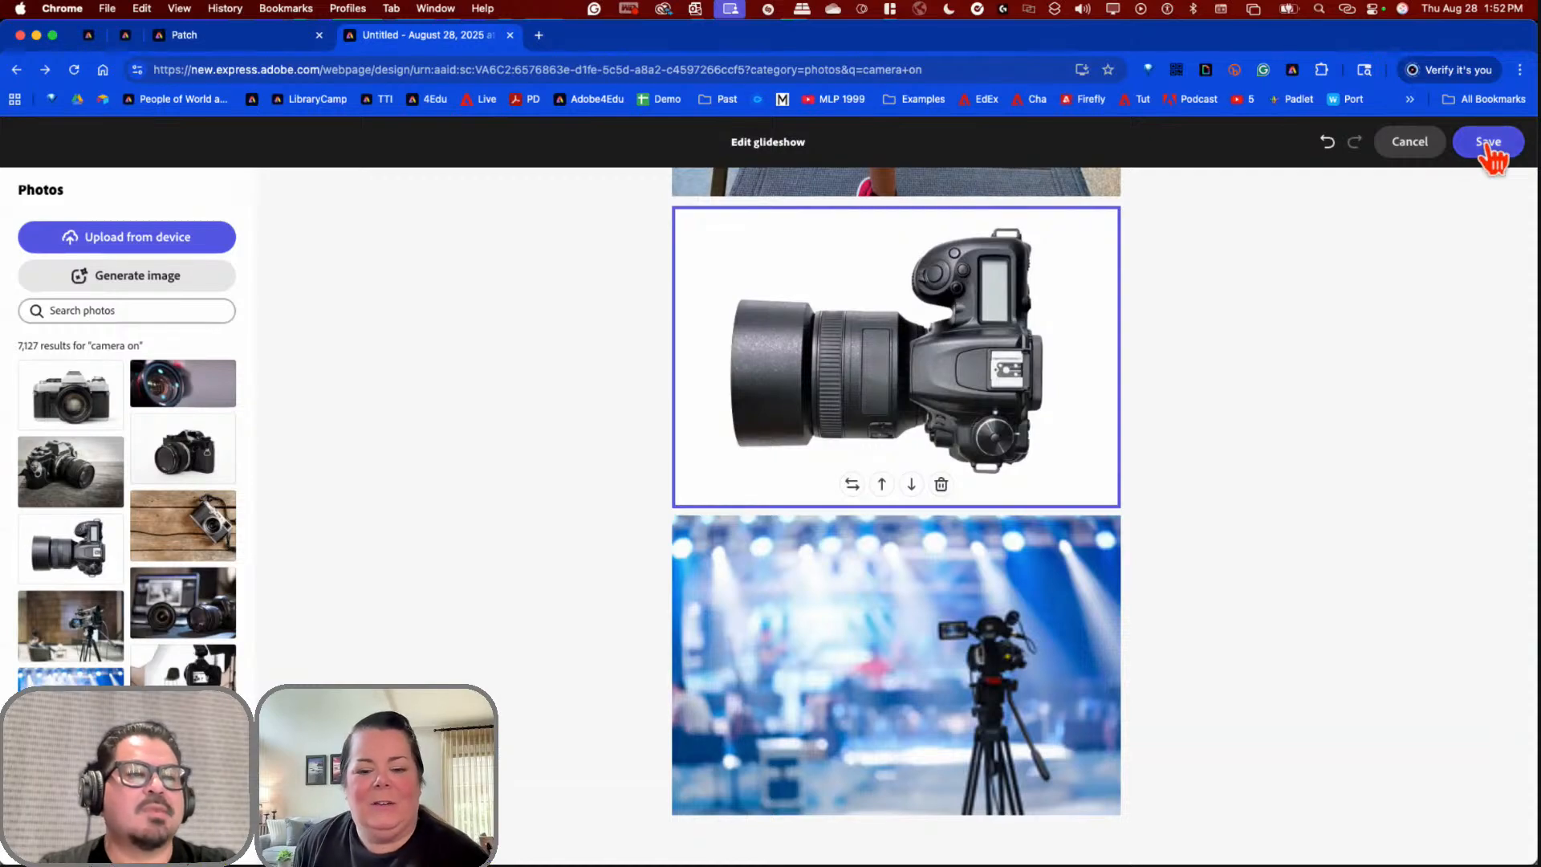
click(1487, 149)
Step: Review the saved portfolio page, then switch to the People of World and U.S. History example
scroll(1321, 415, up, 5)
scroll(1322, 417, up, 3)
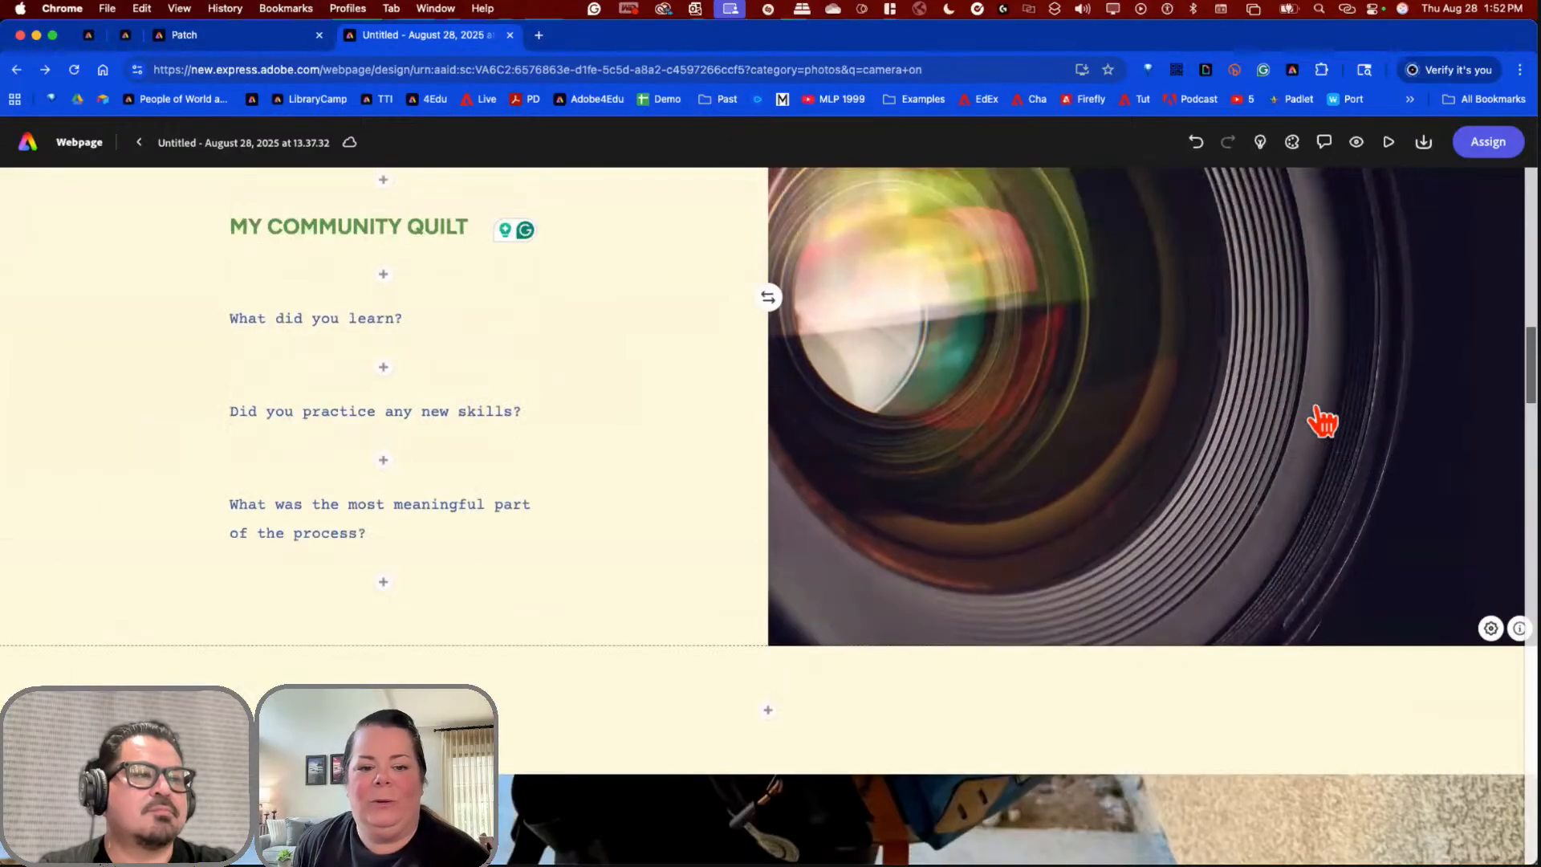
scroll(1321, 417, up, 5)
scroll(1321, 417, down, 4)
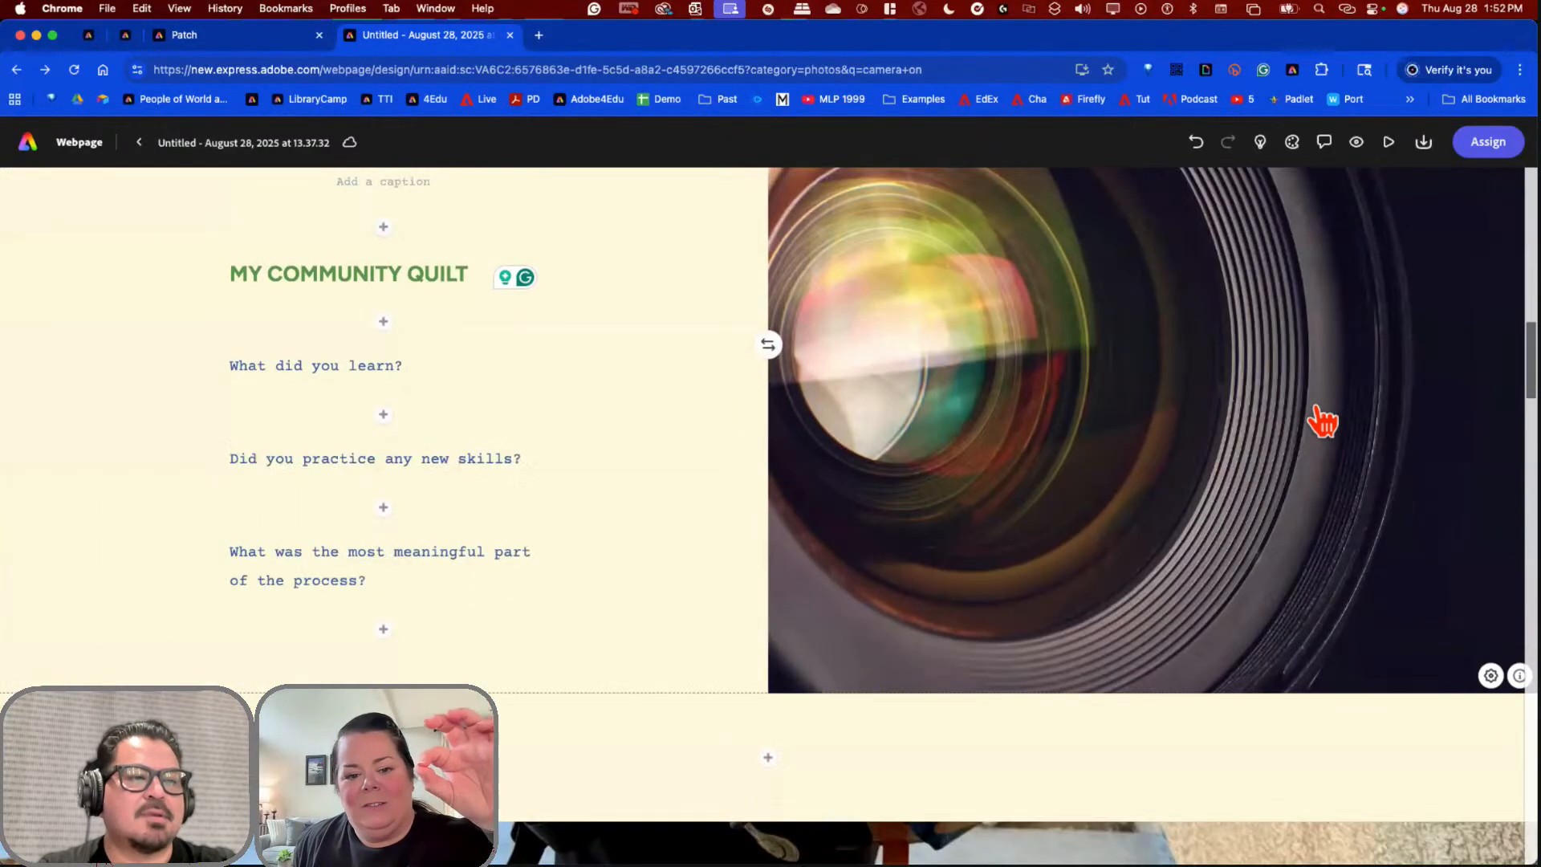
scroll(1322, 421, down, 2)
scroll(1323, 421, down, 10)
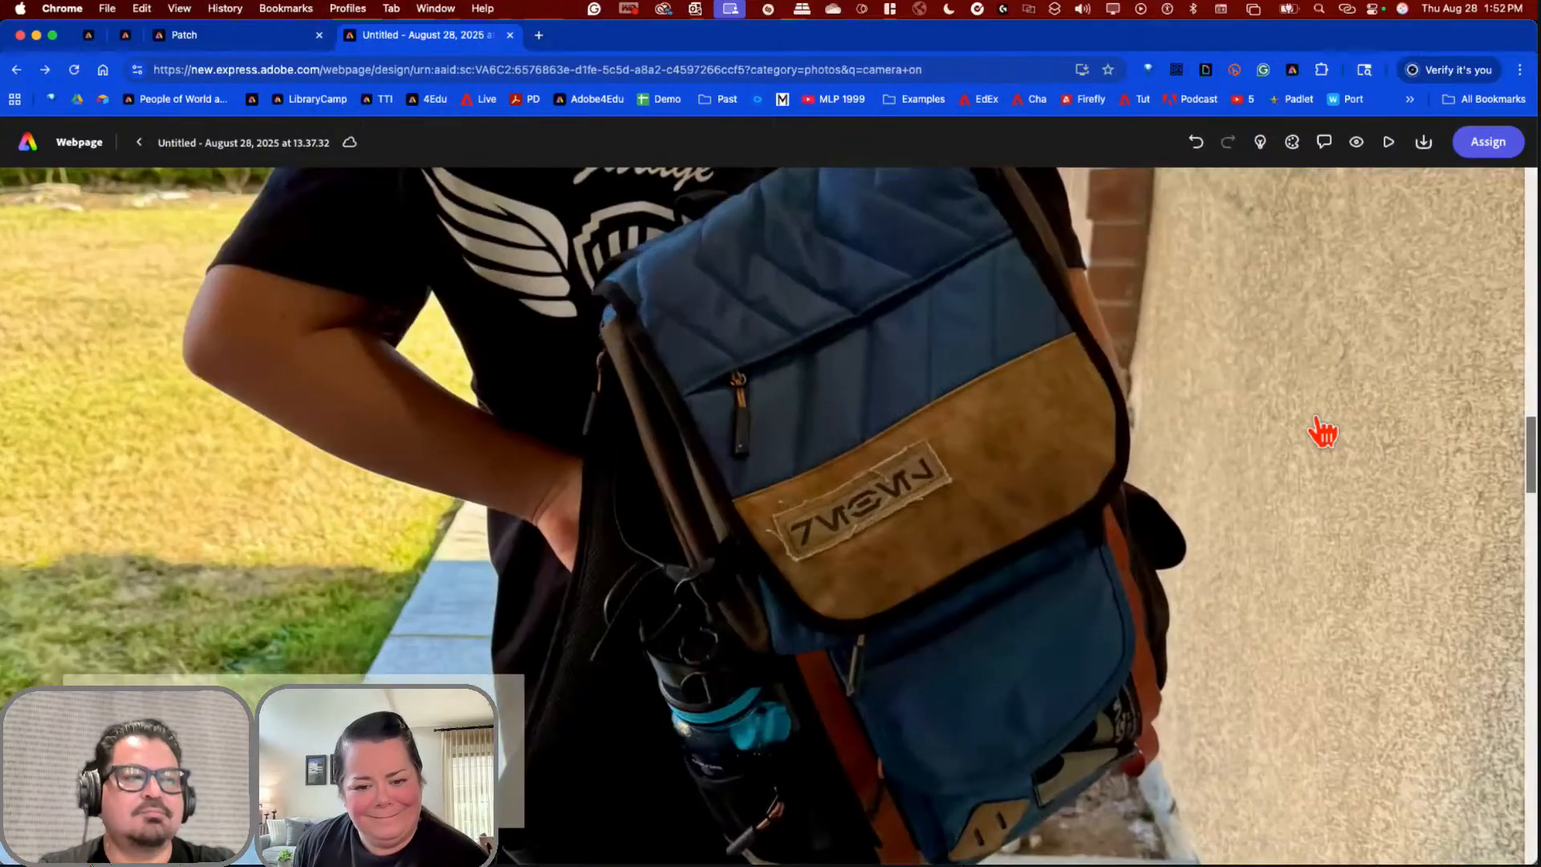
scroll(1204, 361, down, 6)
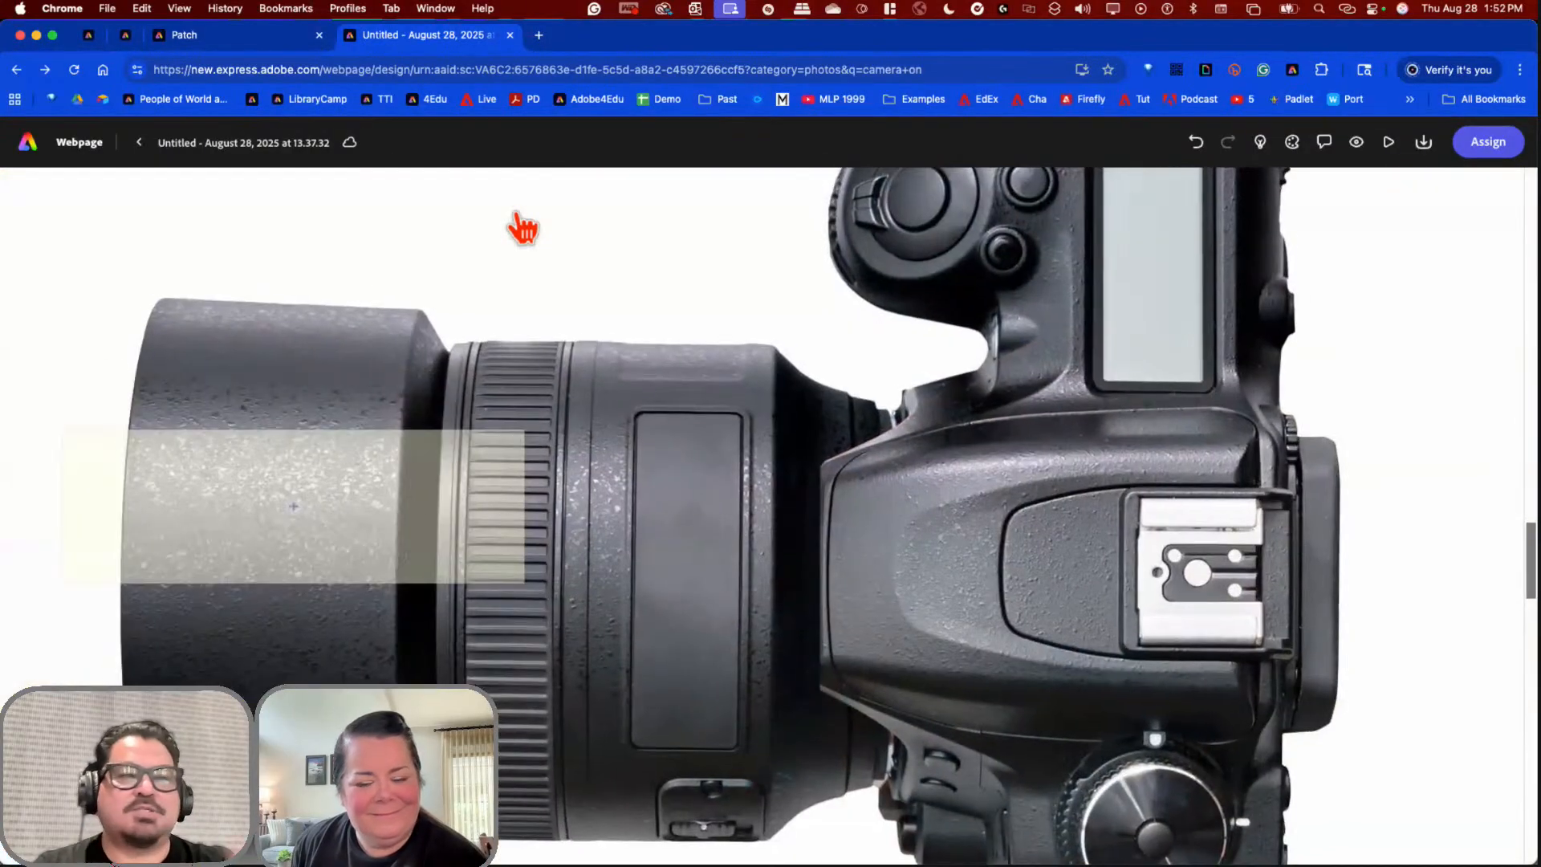
scroll(522, 228, down, 5)
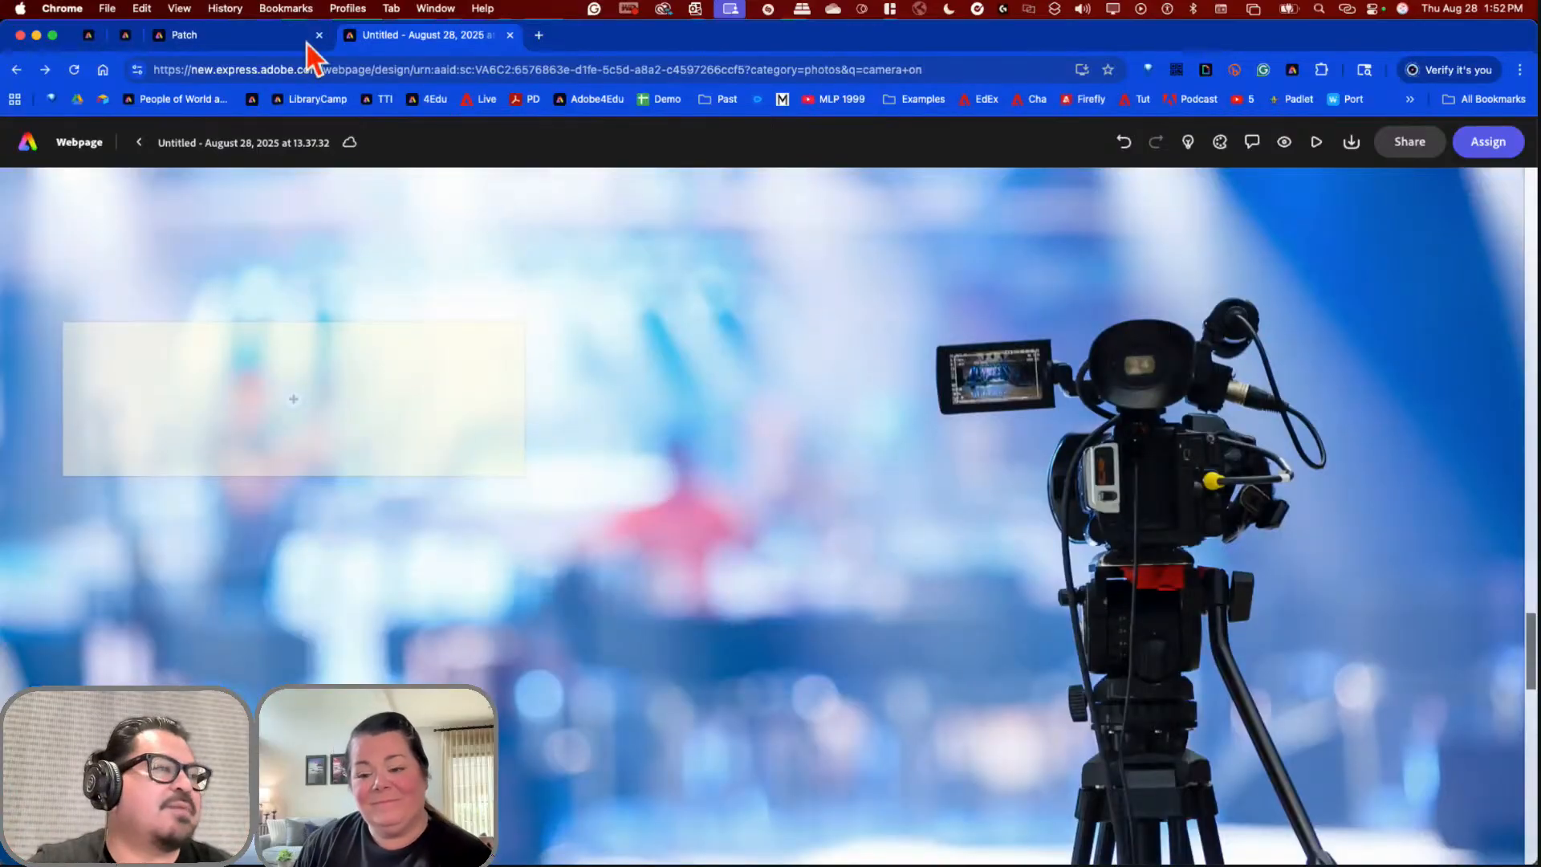
click(94, 41)
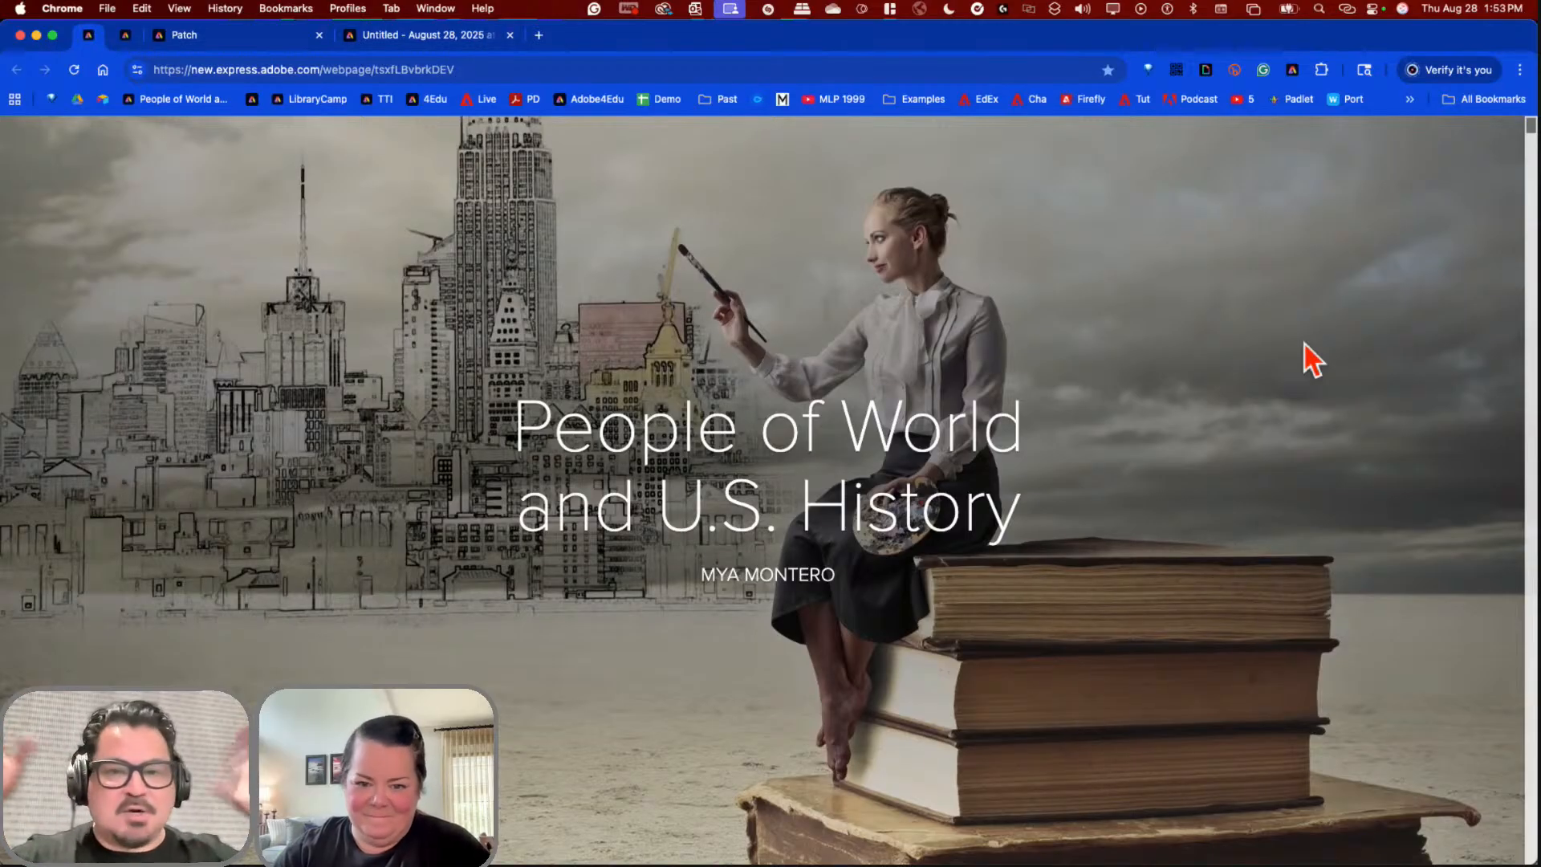
Step: Scroll down to the People of World and U.S. History Project section and its 1:03 video
scroll(1303, 359, down, 5)
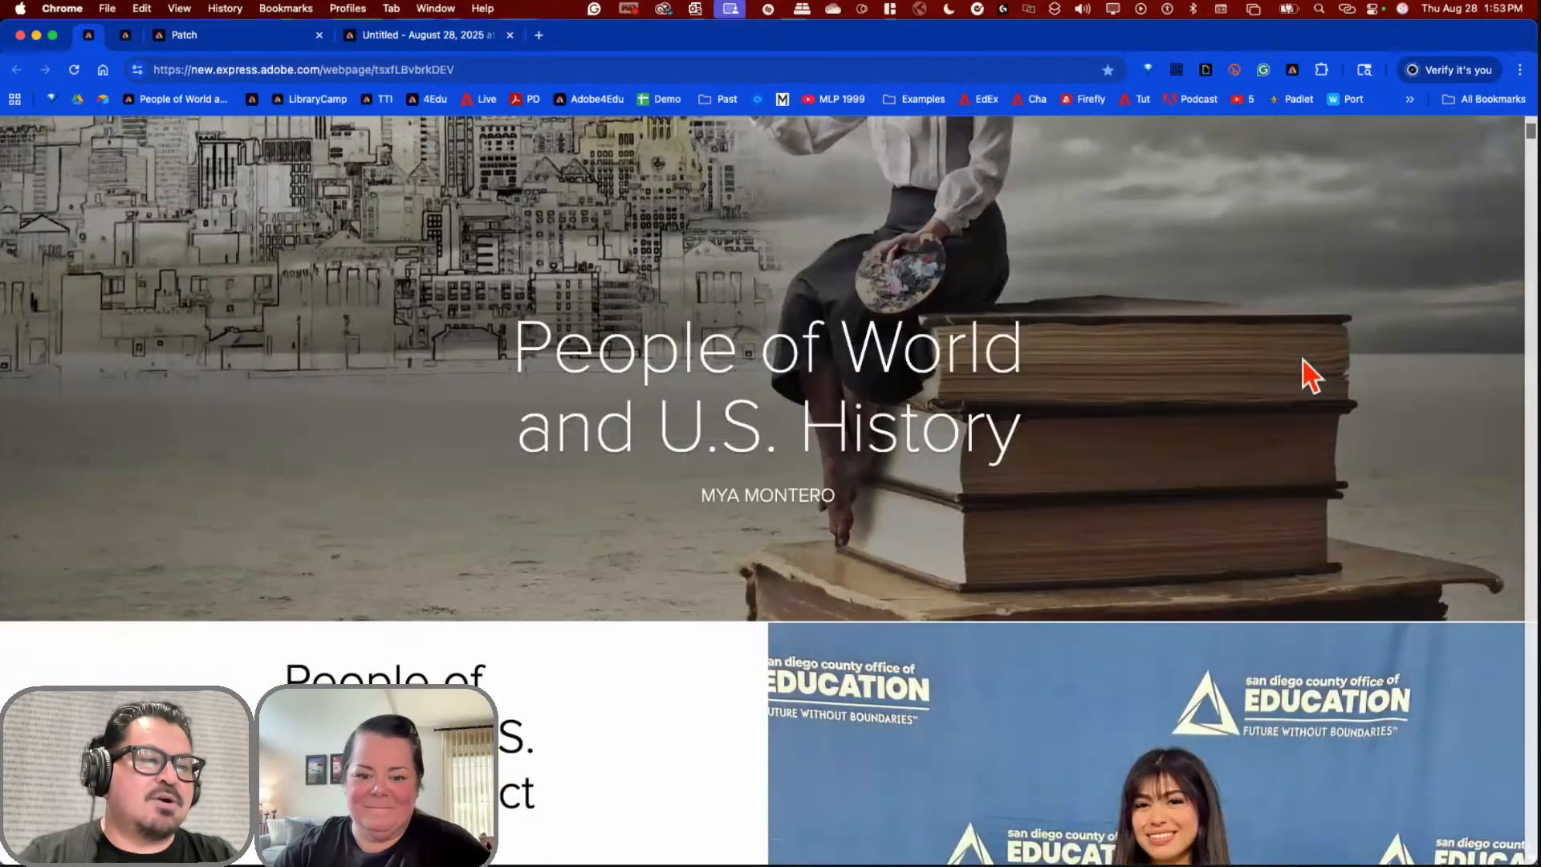
scroll(1303, 359, down, 3)
scroll(1303, 360, down, 1)
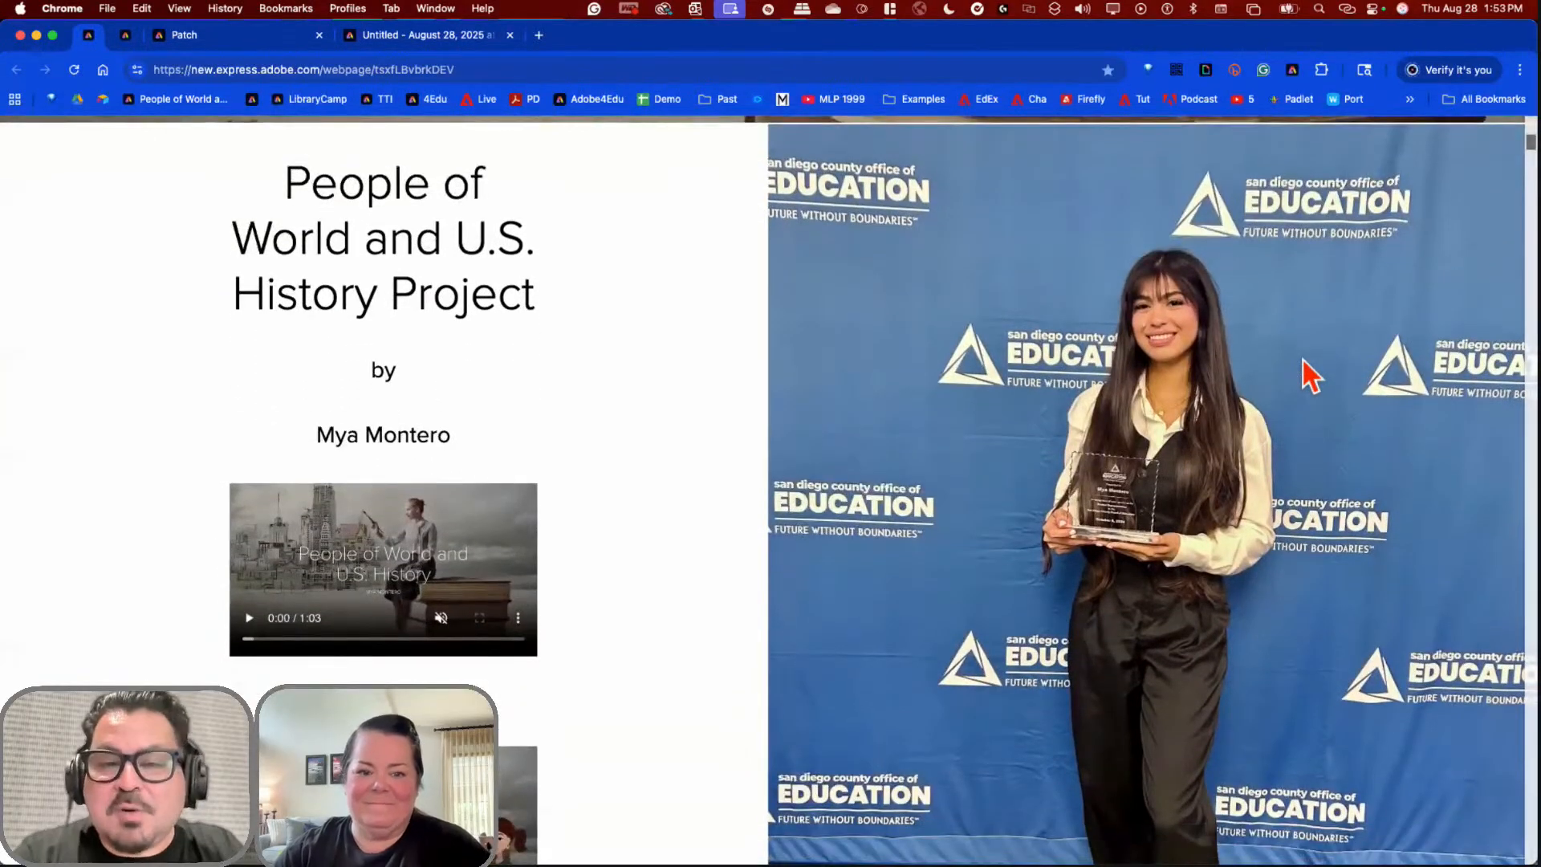
scroll(1305, 361, down, 1)
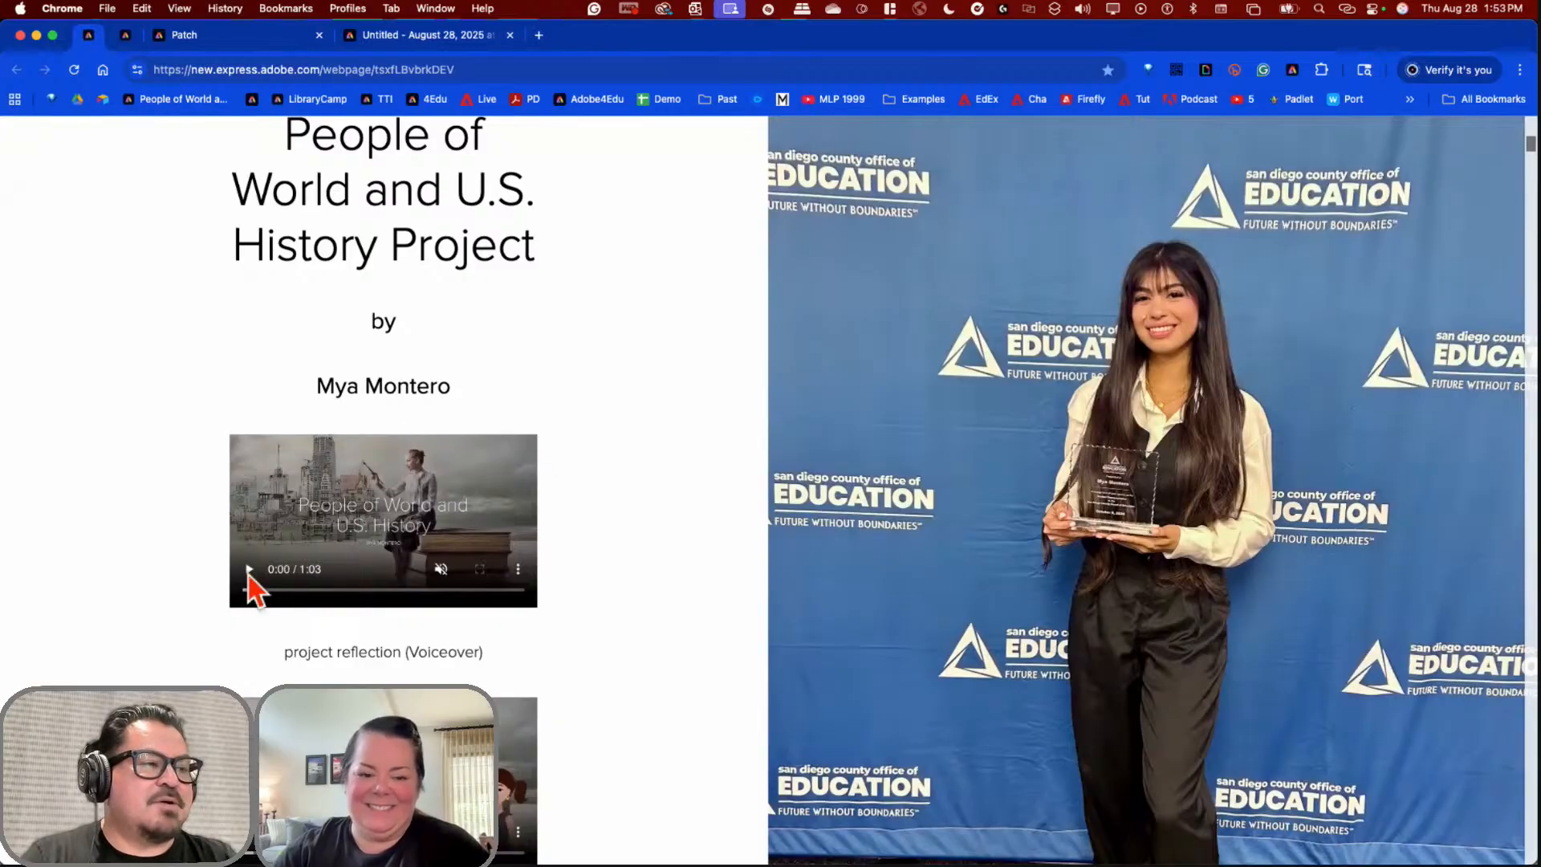
click(249, 570)
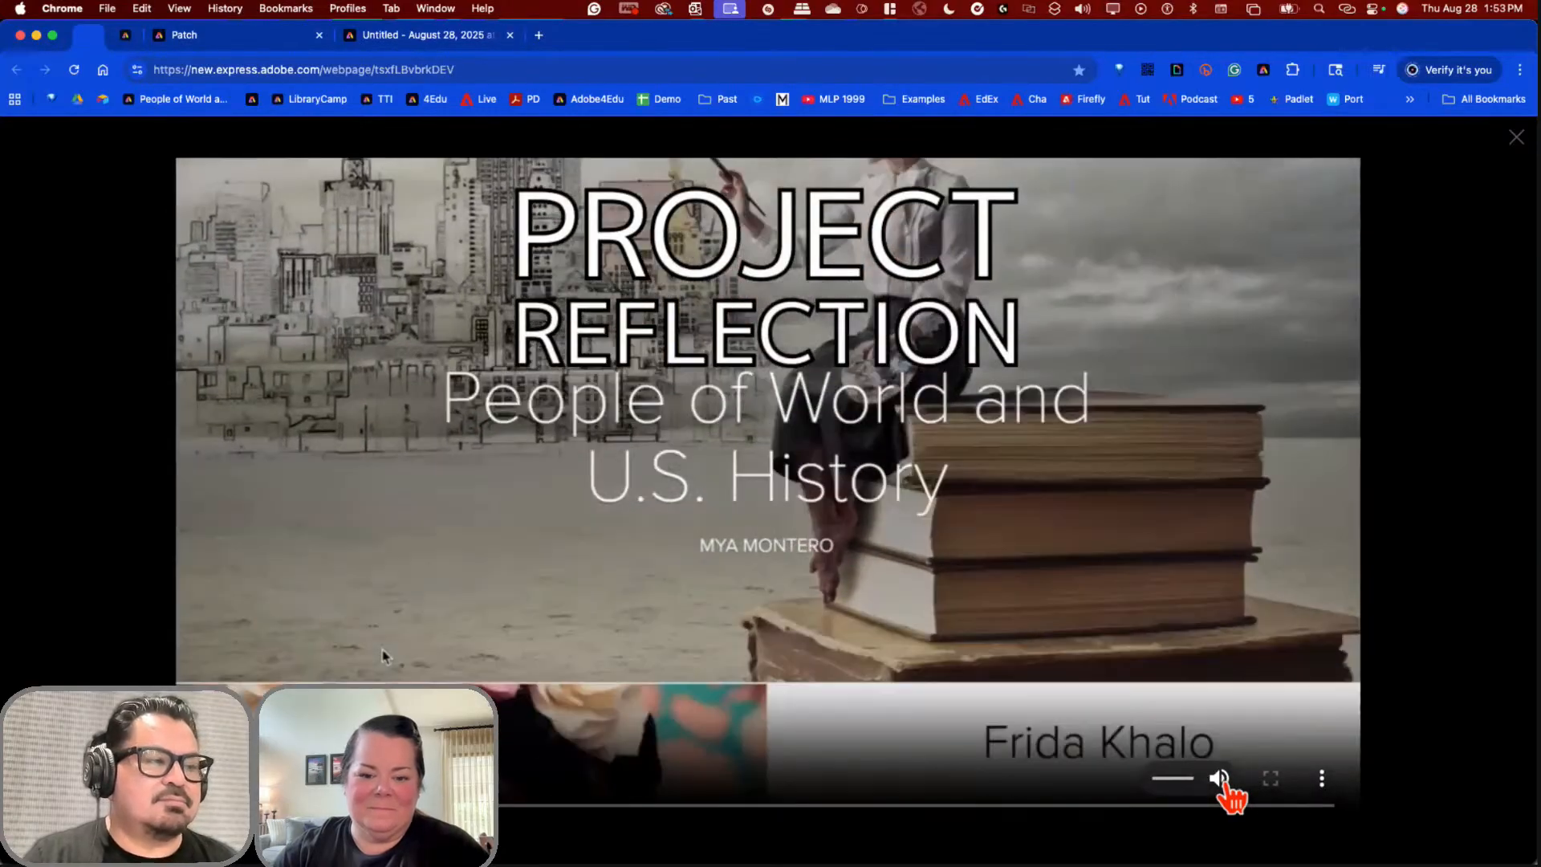
click(1220, 779)
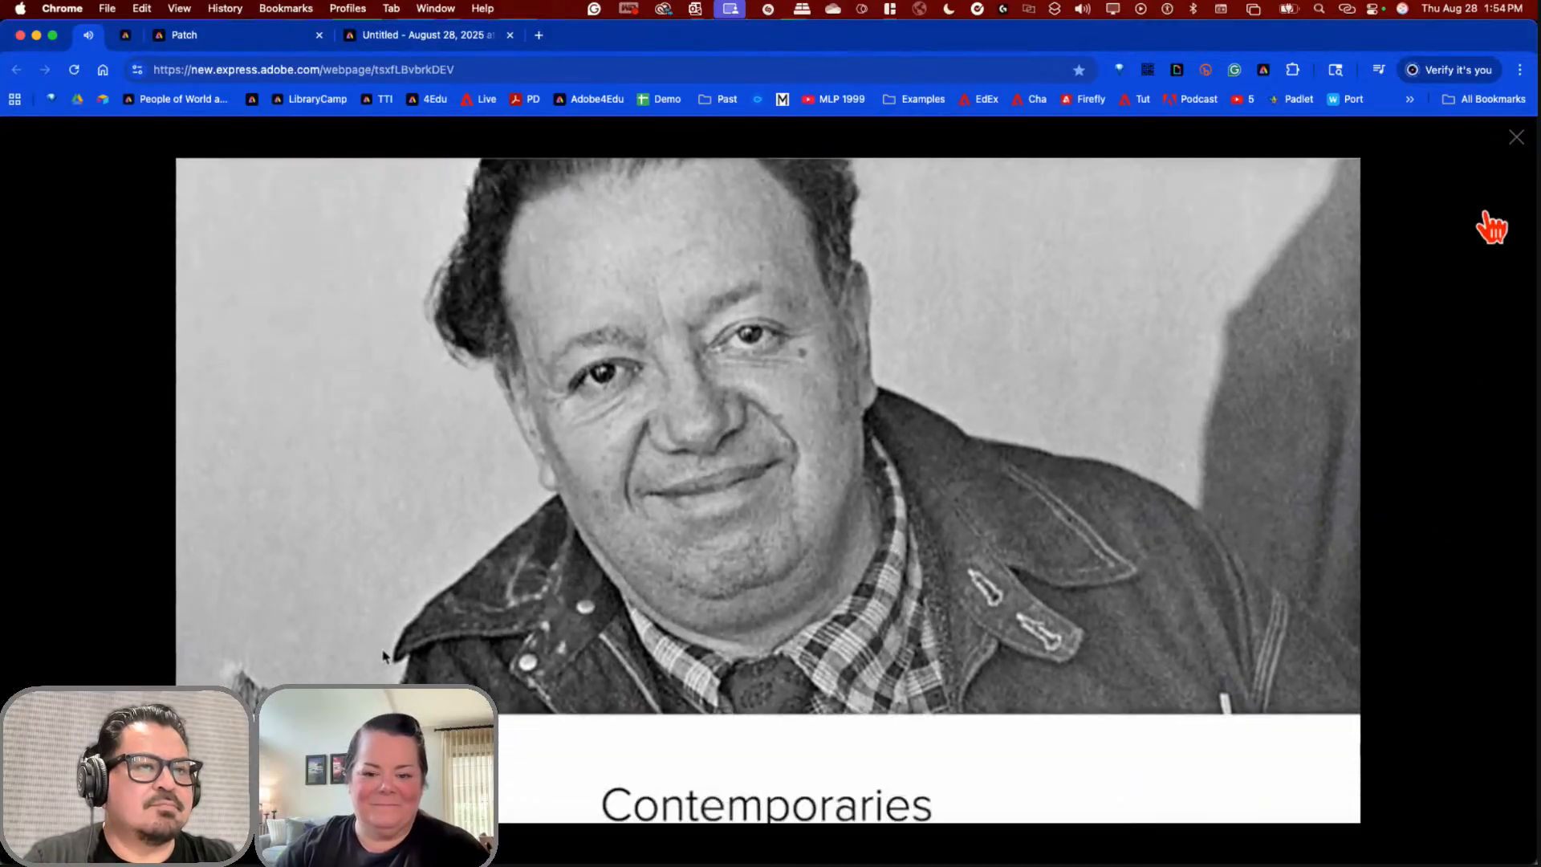
click(1516, 139)
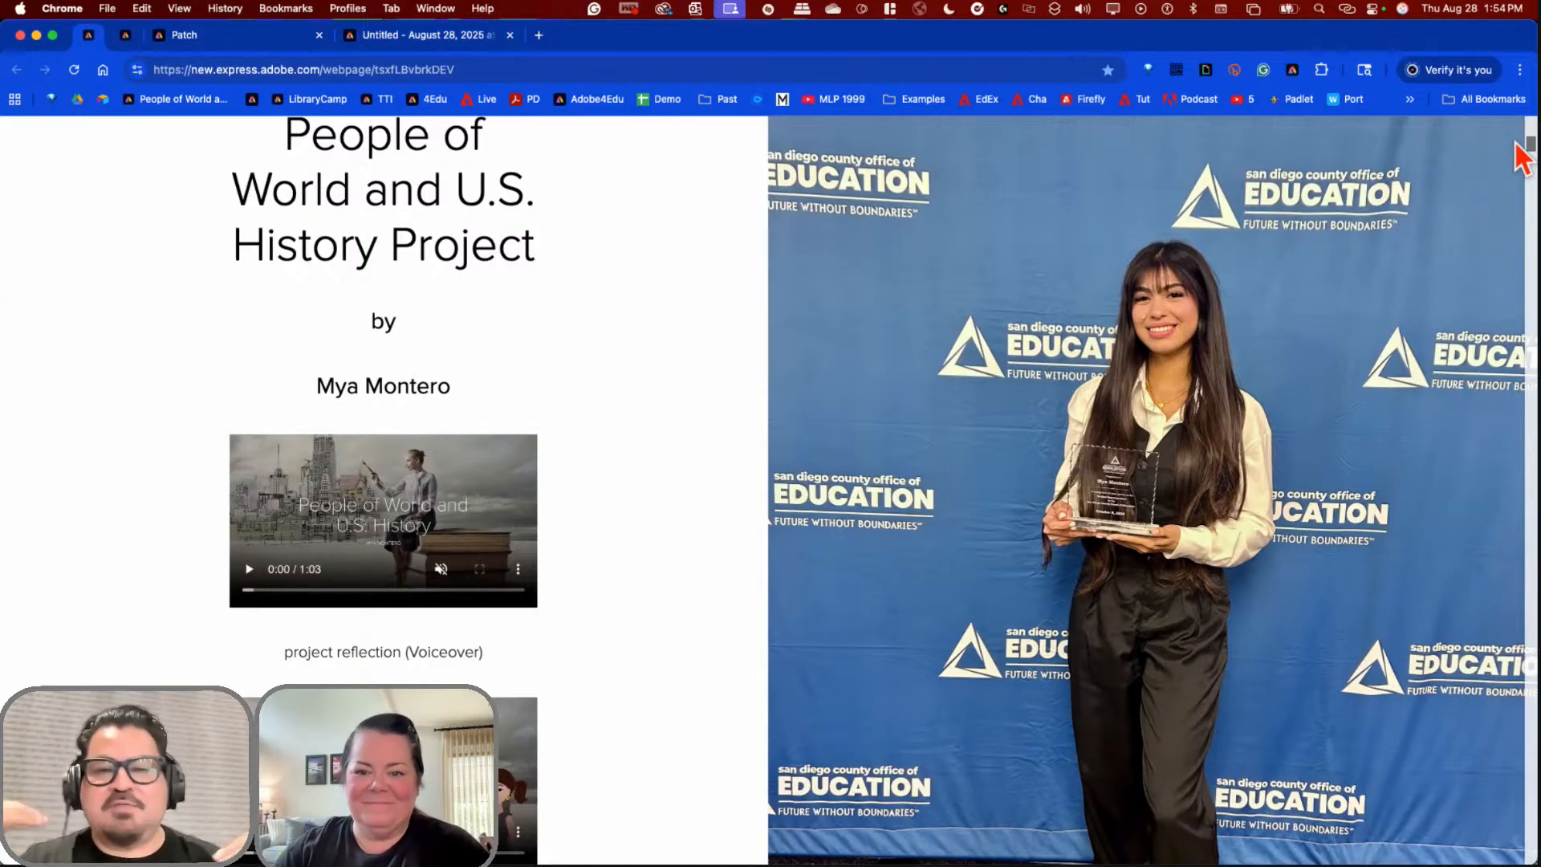
Step: Scroll through the Frida Kahlo example page, then switch to the Water Gods webpage
scroll(939, 516, down, 5)
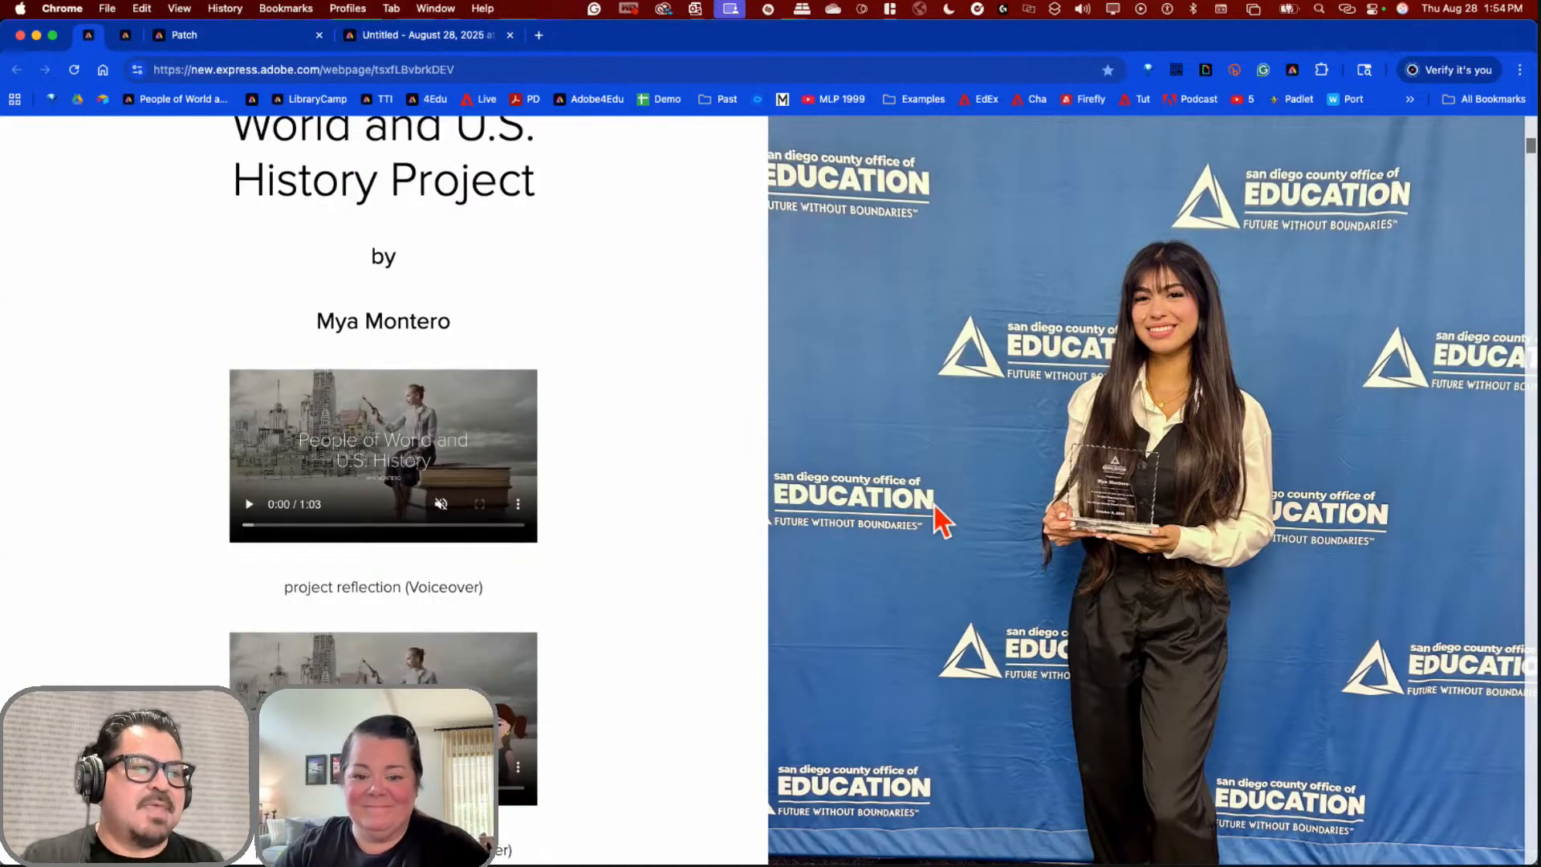
scroll(912, 437, up, 3)
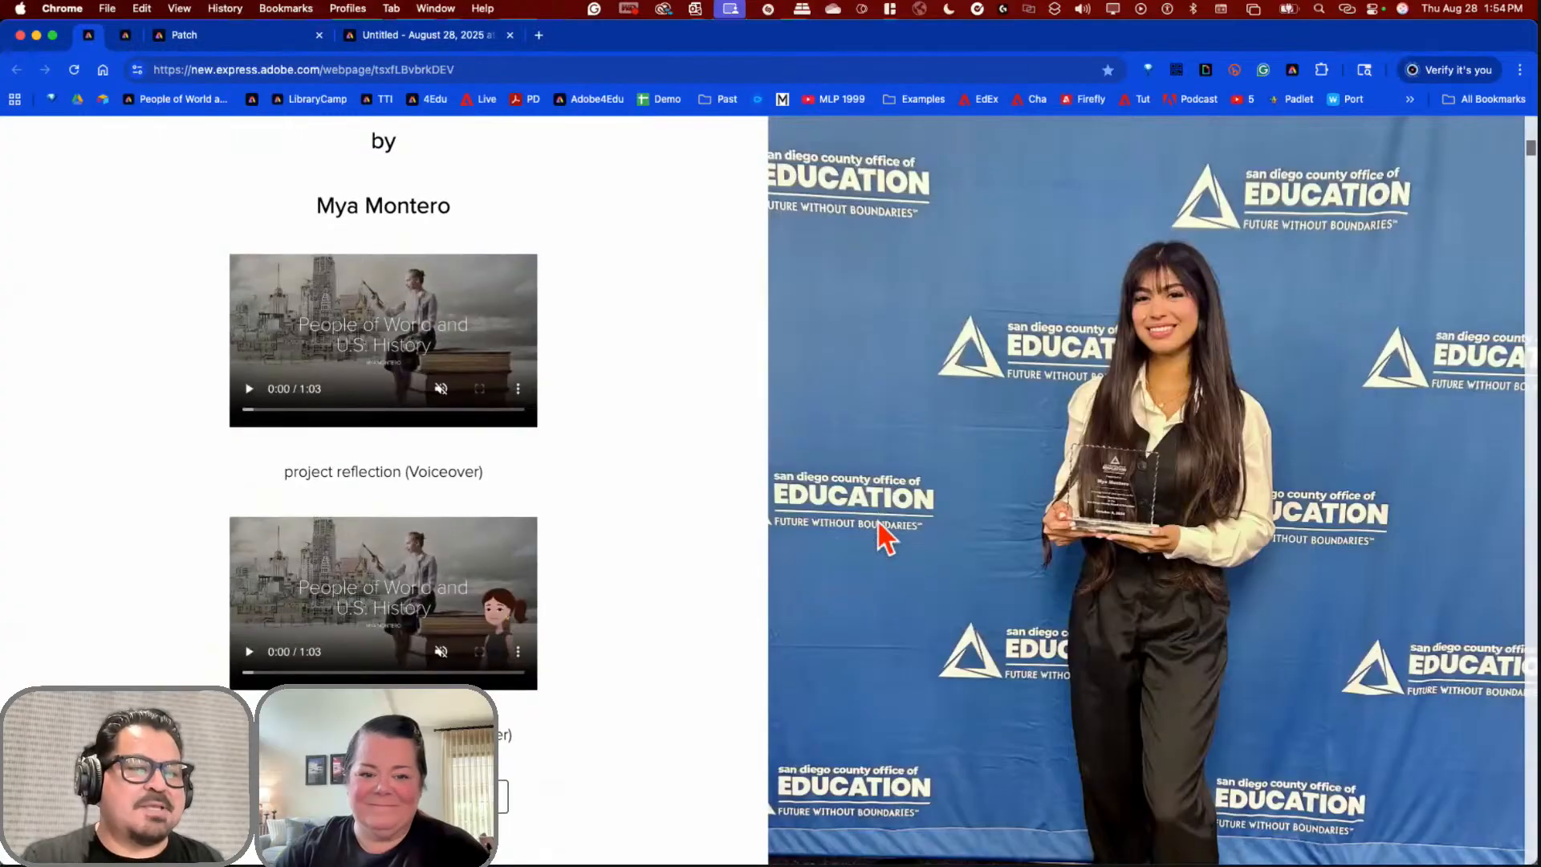
scroll(880, 533, down, 10)
scroll(887, 538, down, 2)
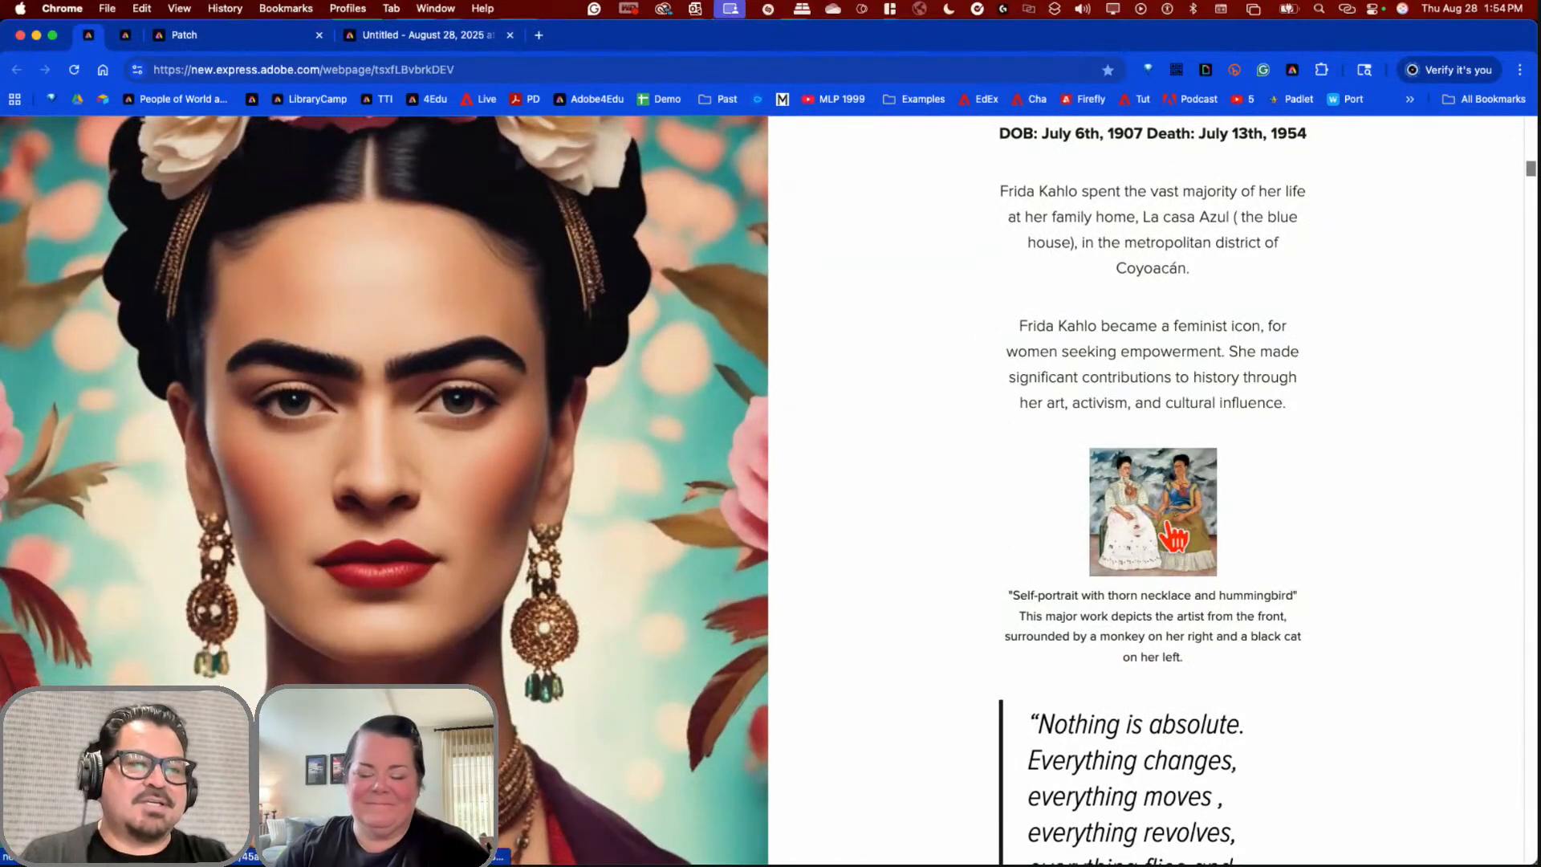
scroll(1176, 554, down, 4)
scroll(1176, 566, down, 8)
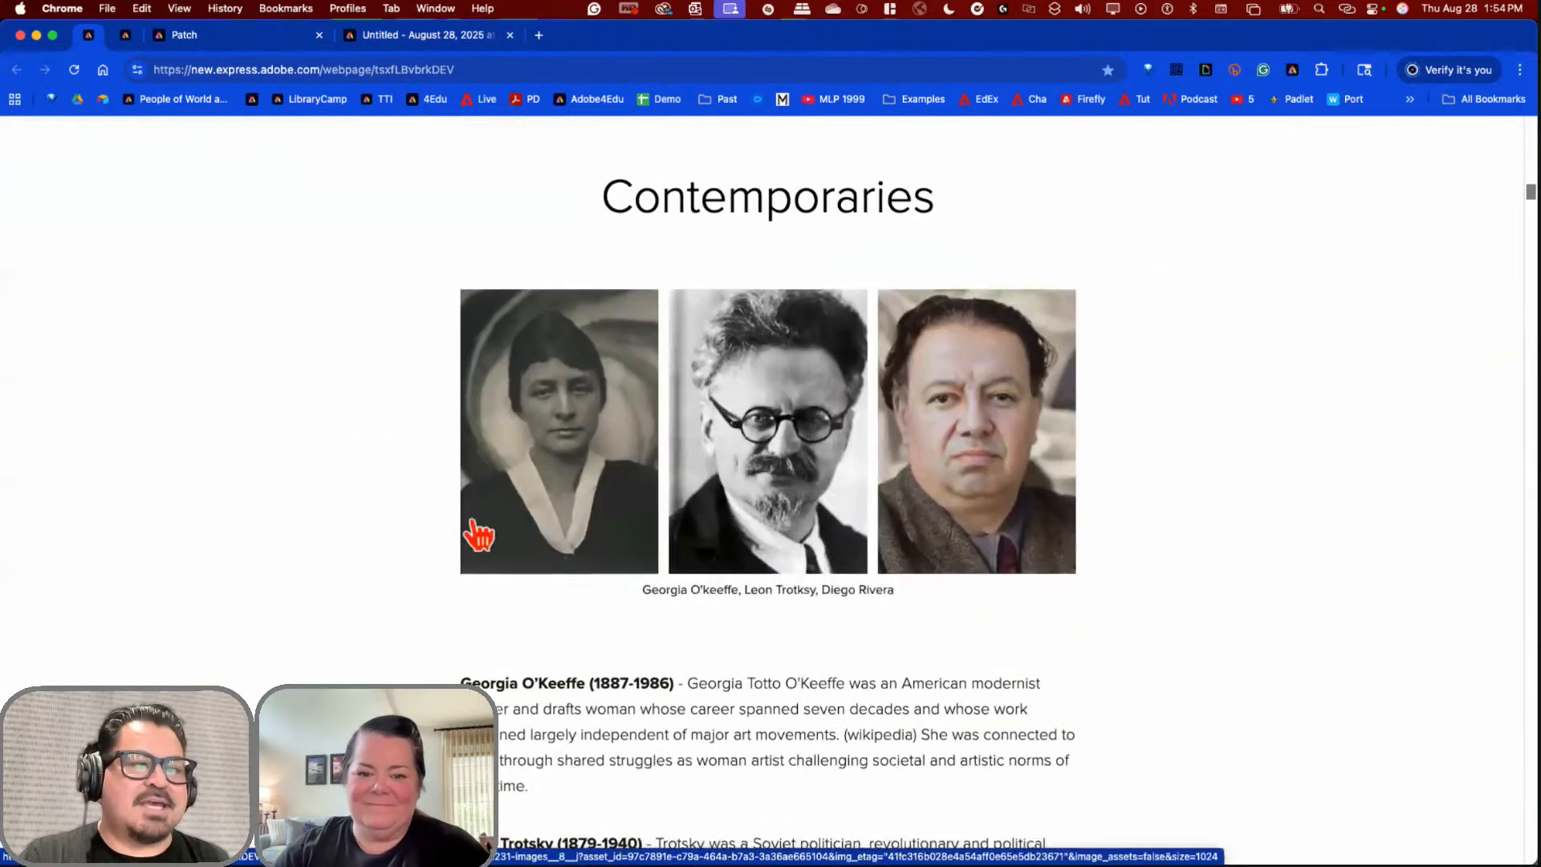
scroll(1156, 578, down, 12)
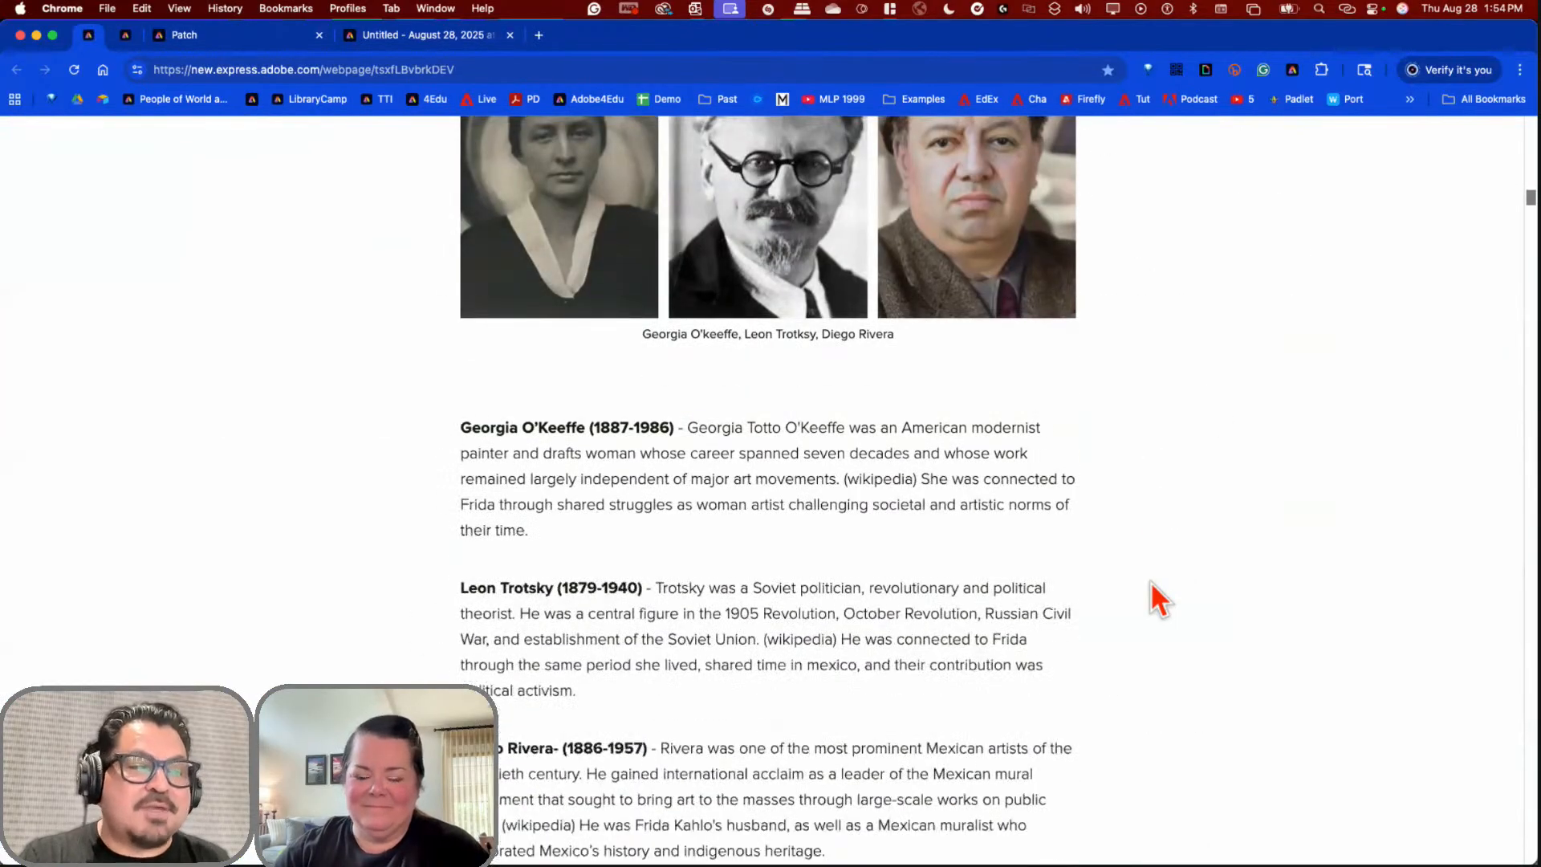
scroll(1152, 590, down, 15)
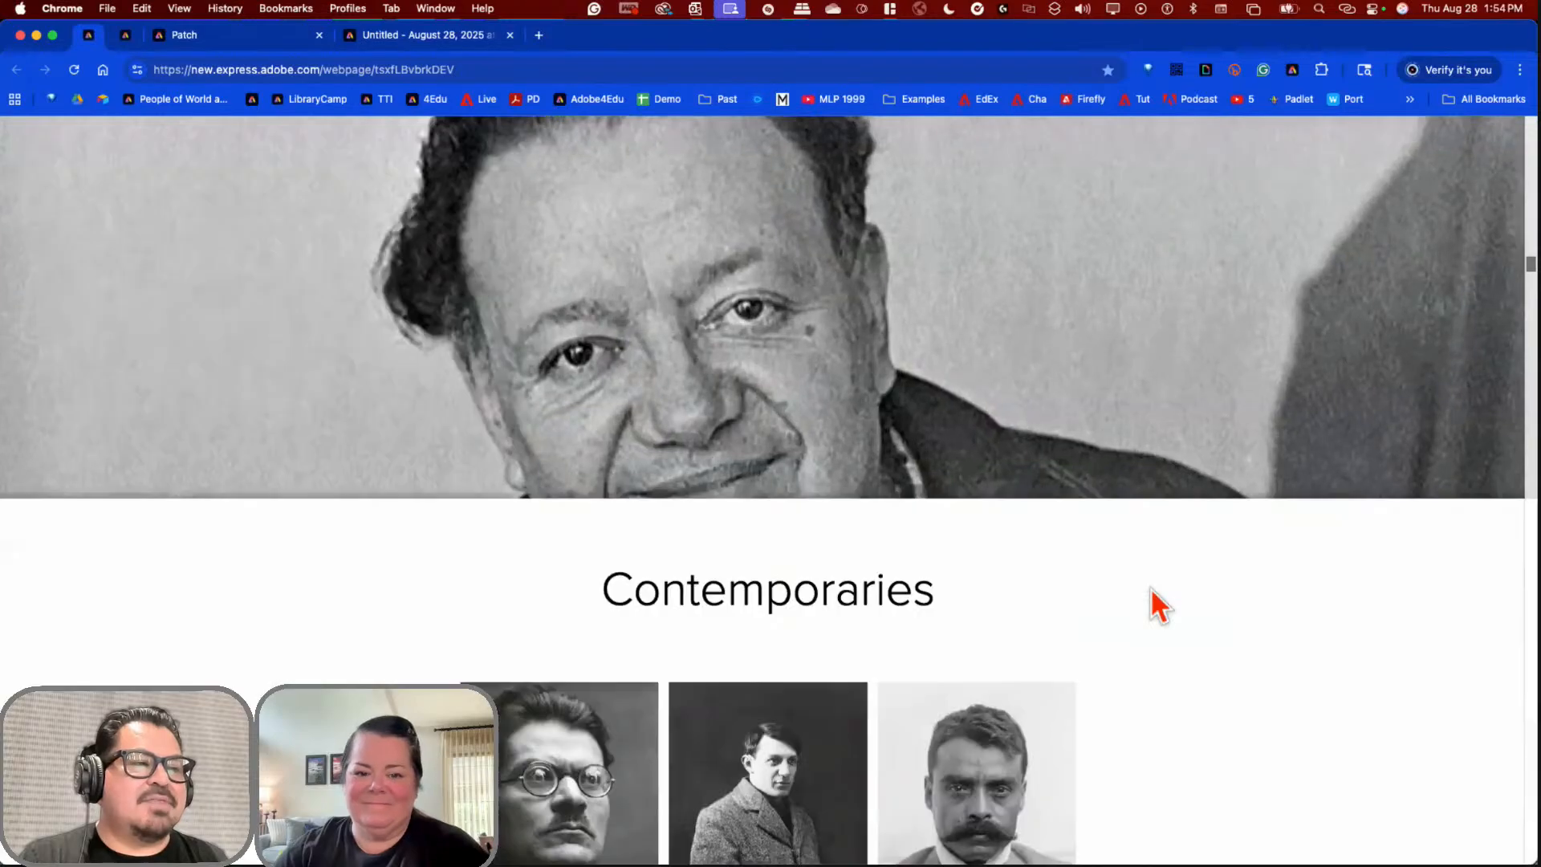
scroll(1152, 590, down, 5)
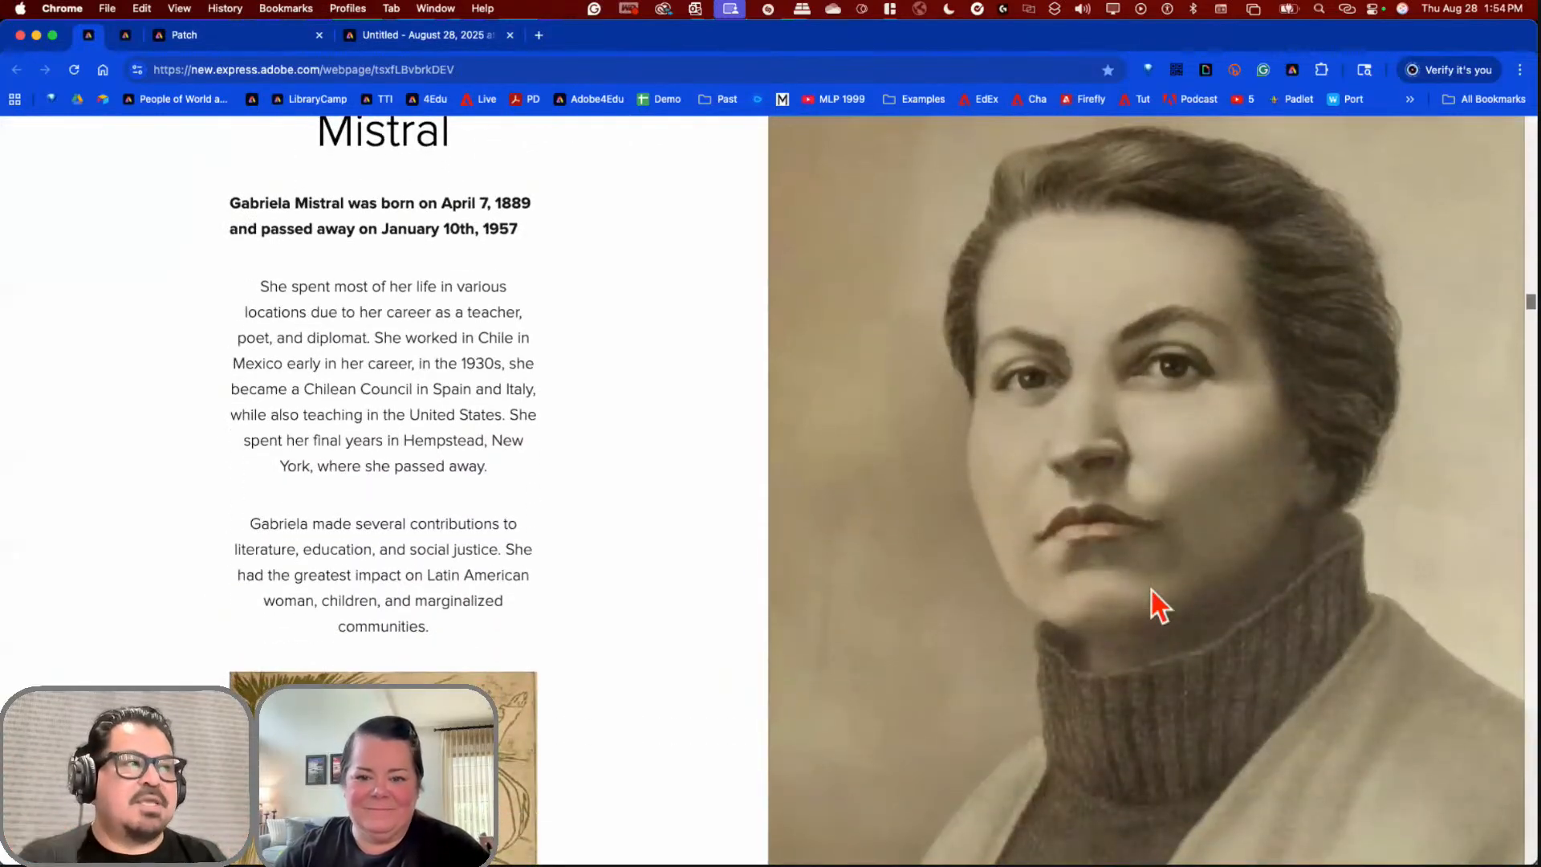
click(126, 38)
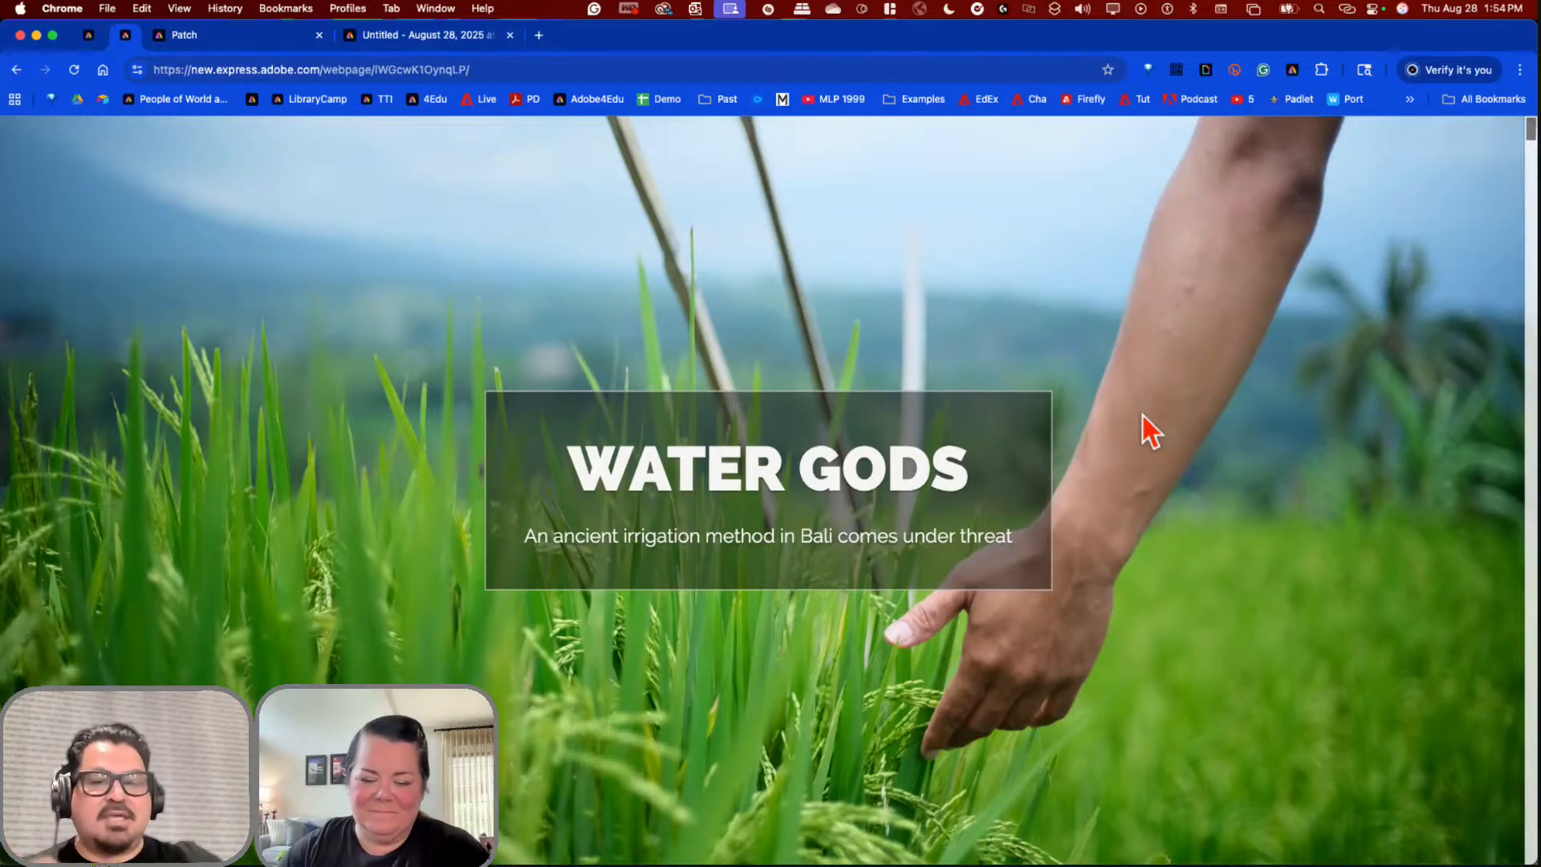
Step: Scroll through the upper sections of the Water Gods example webpage
scroll(1143, 432, down, 10)
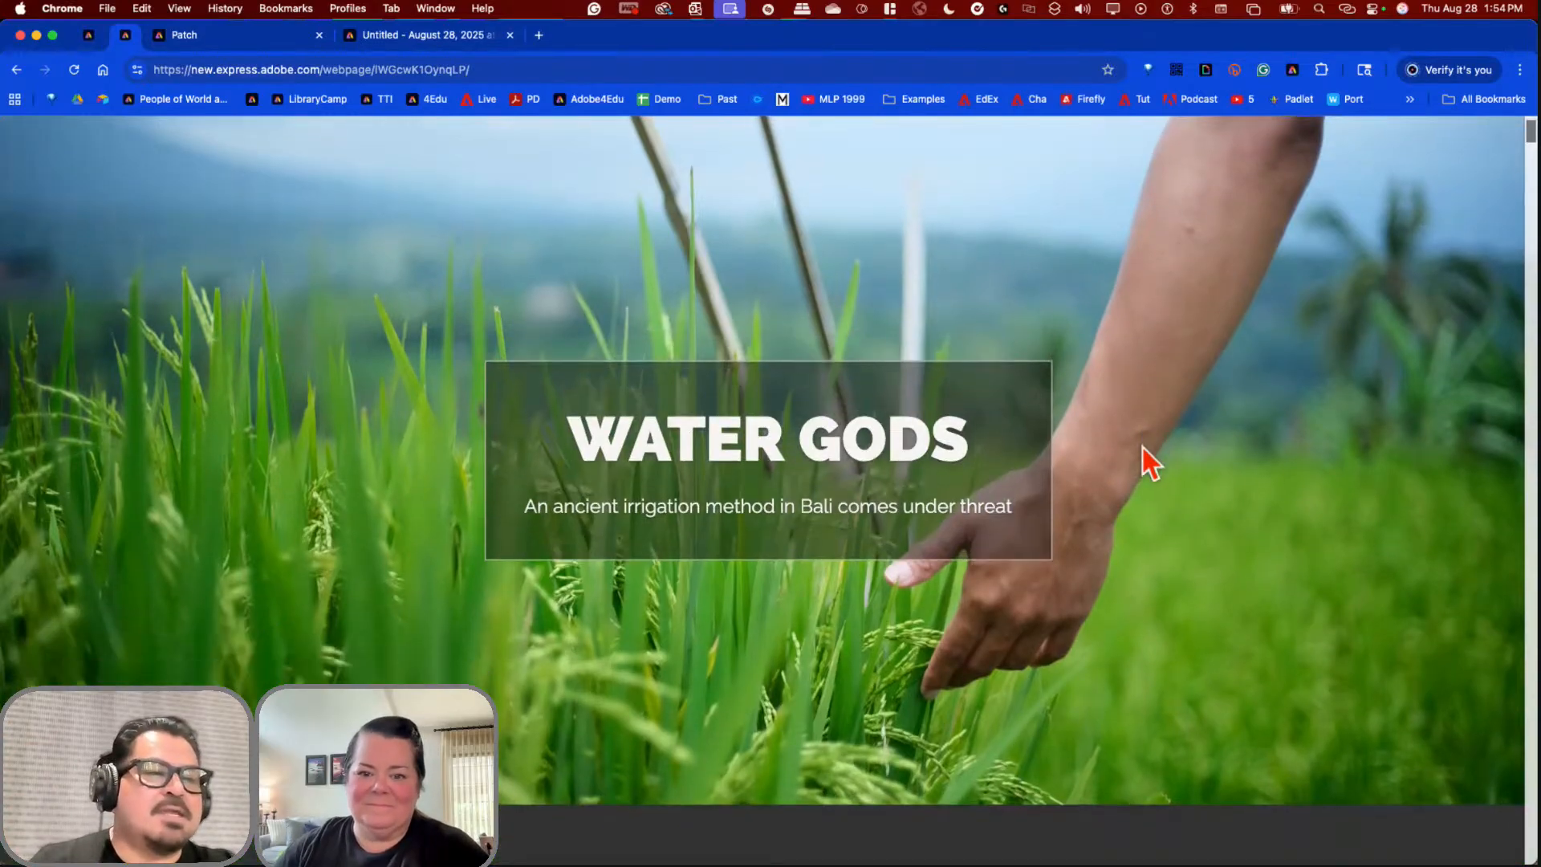
scroll(1143, 469, down, 12)
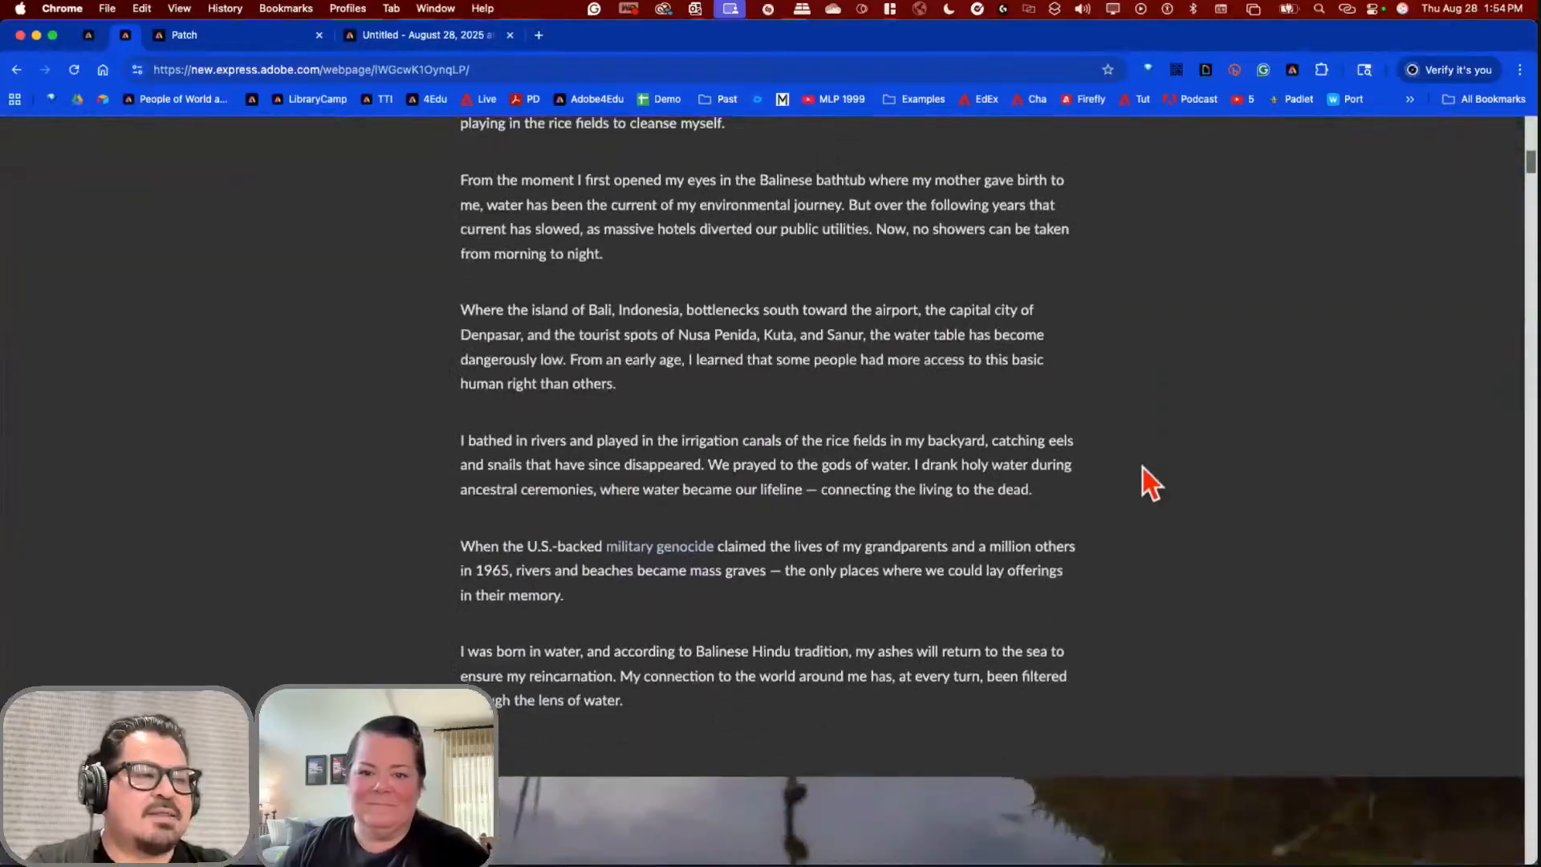
scroll(1143, 471, down, 2)
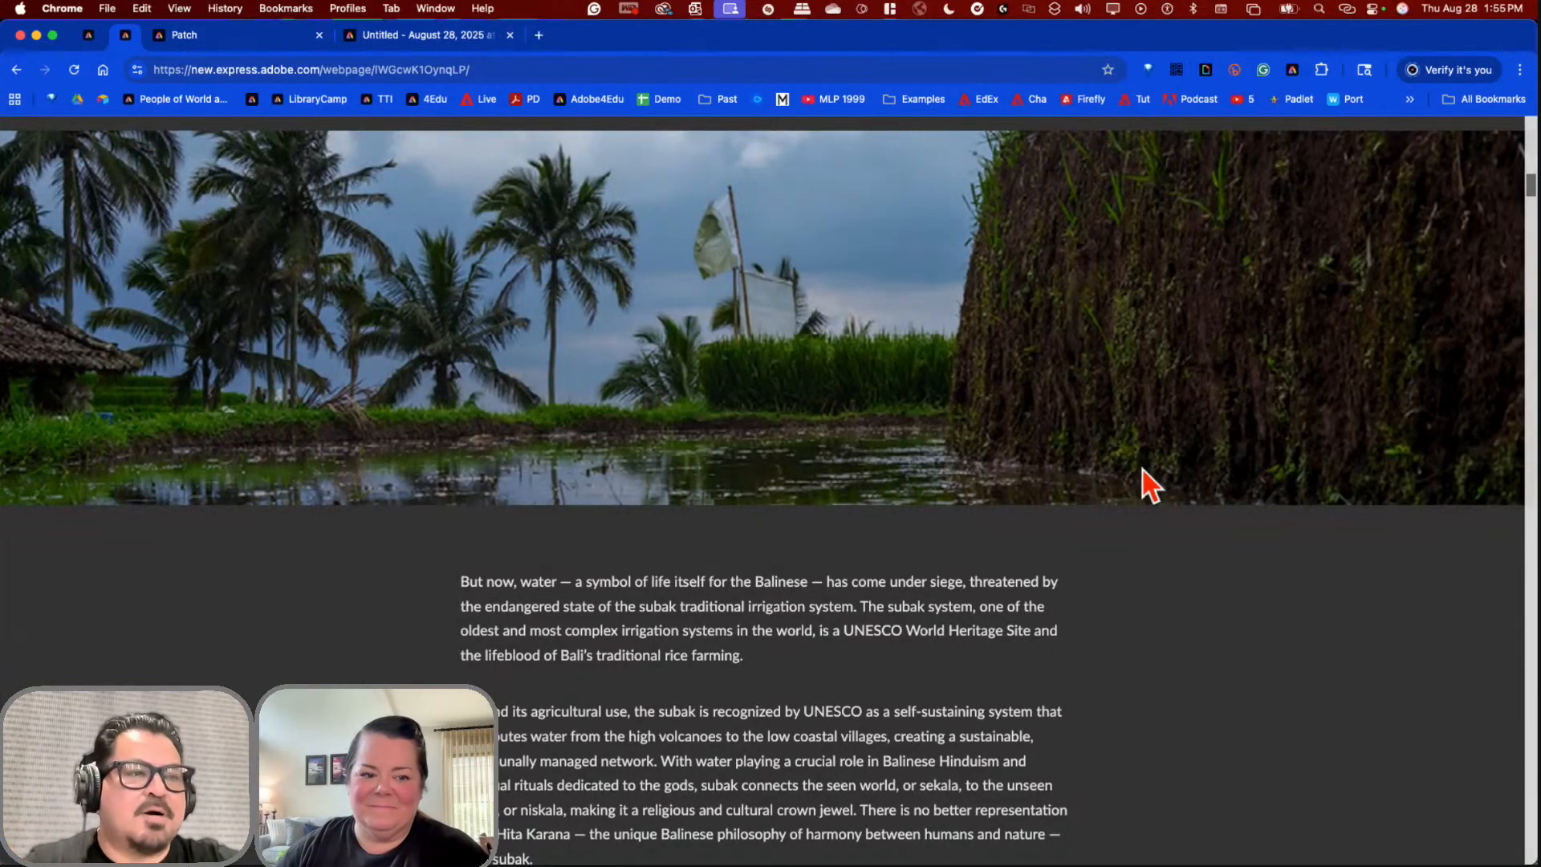
scroll(1143, 470, down, 15)
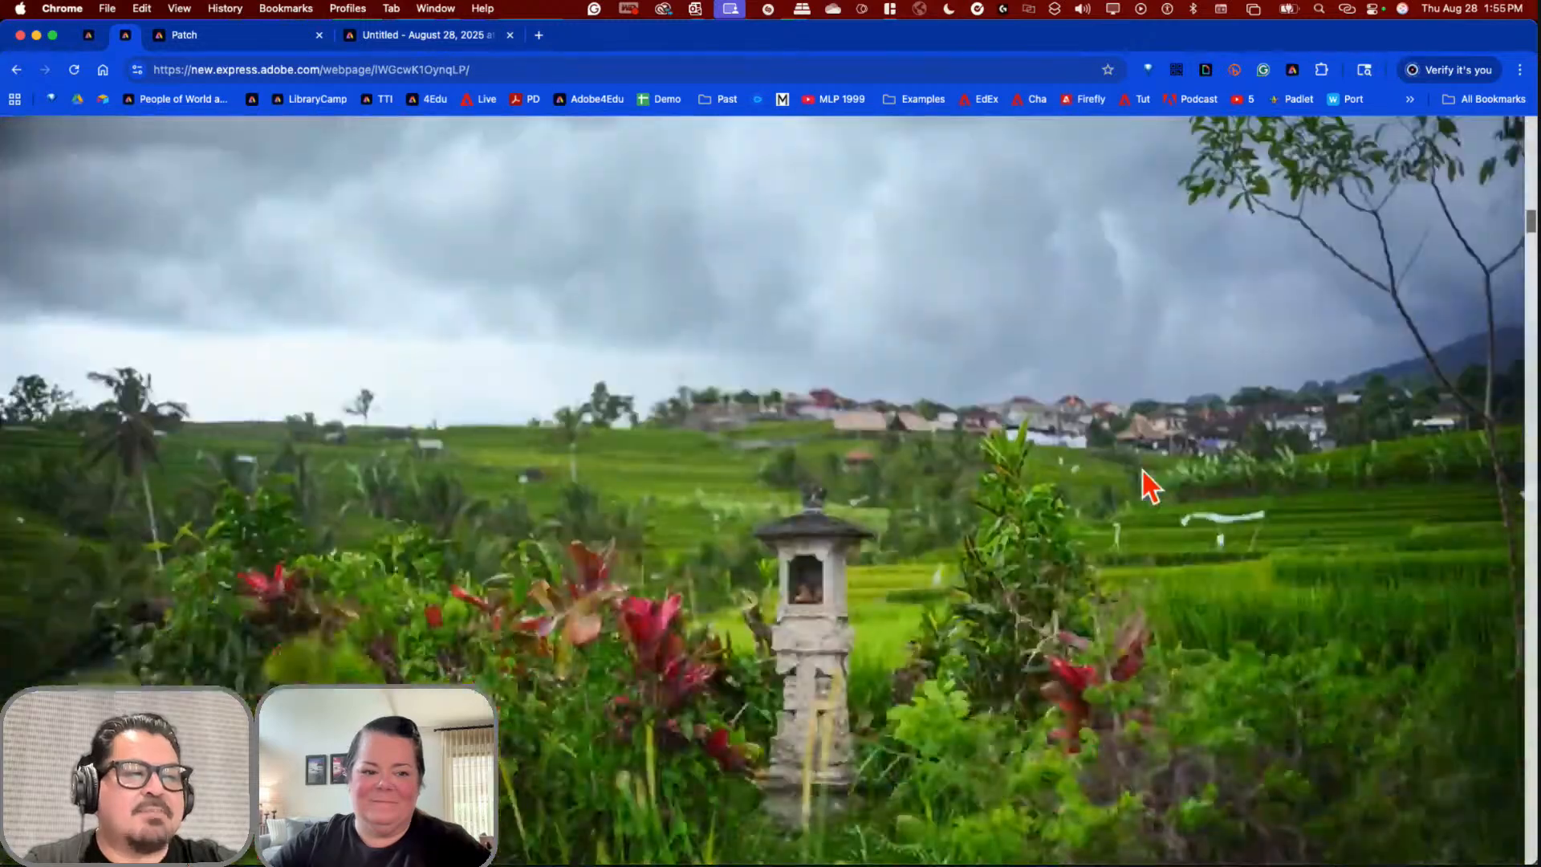
scroll(1143, 471, down, 5)
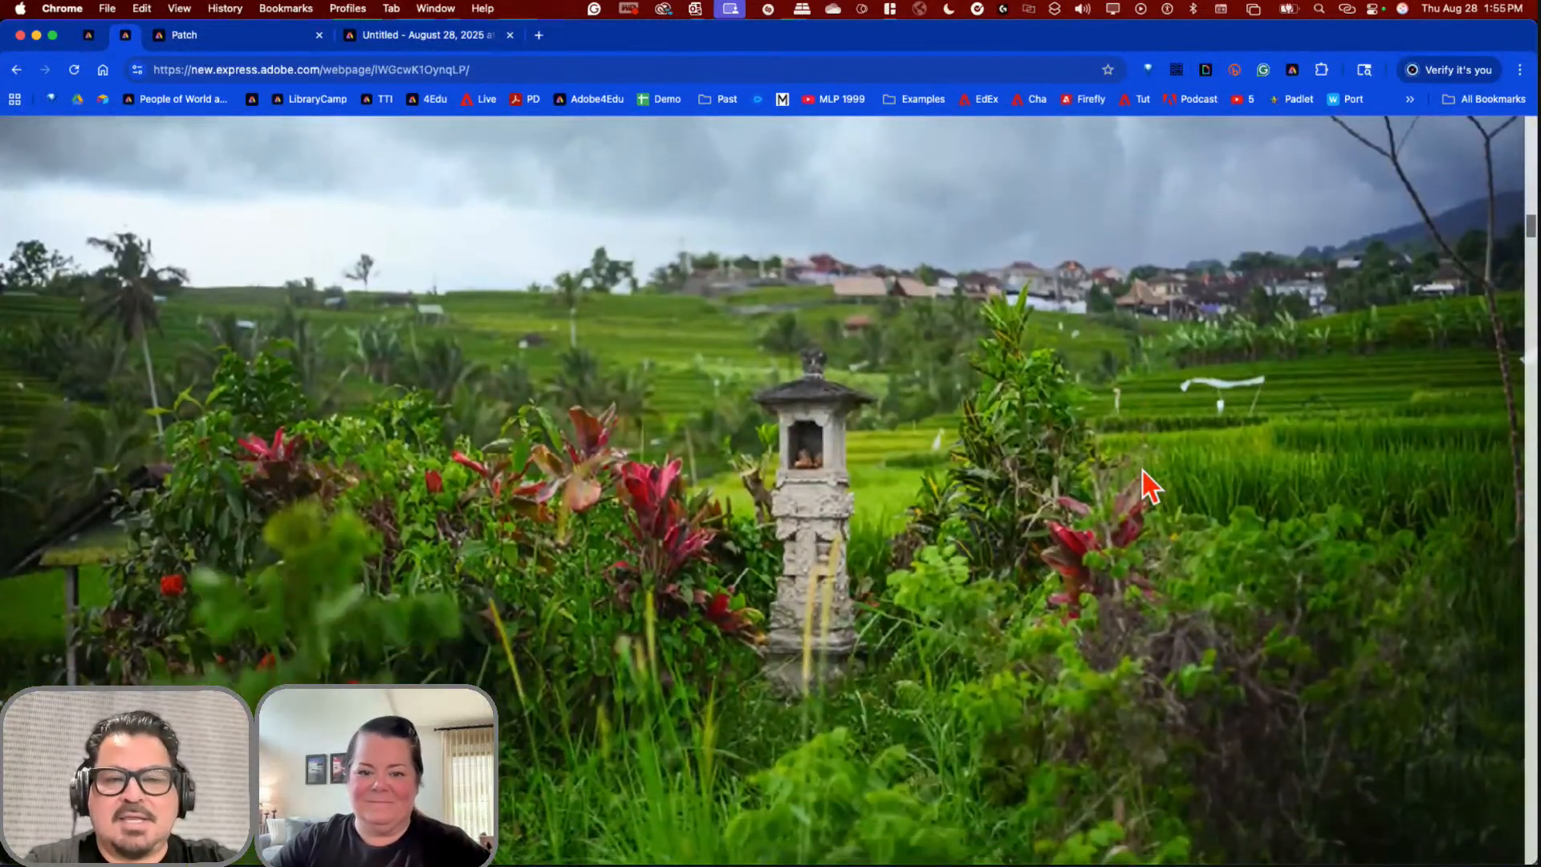
scroll(1143, 470, down, 10)
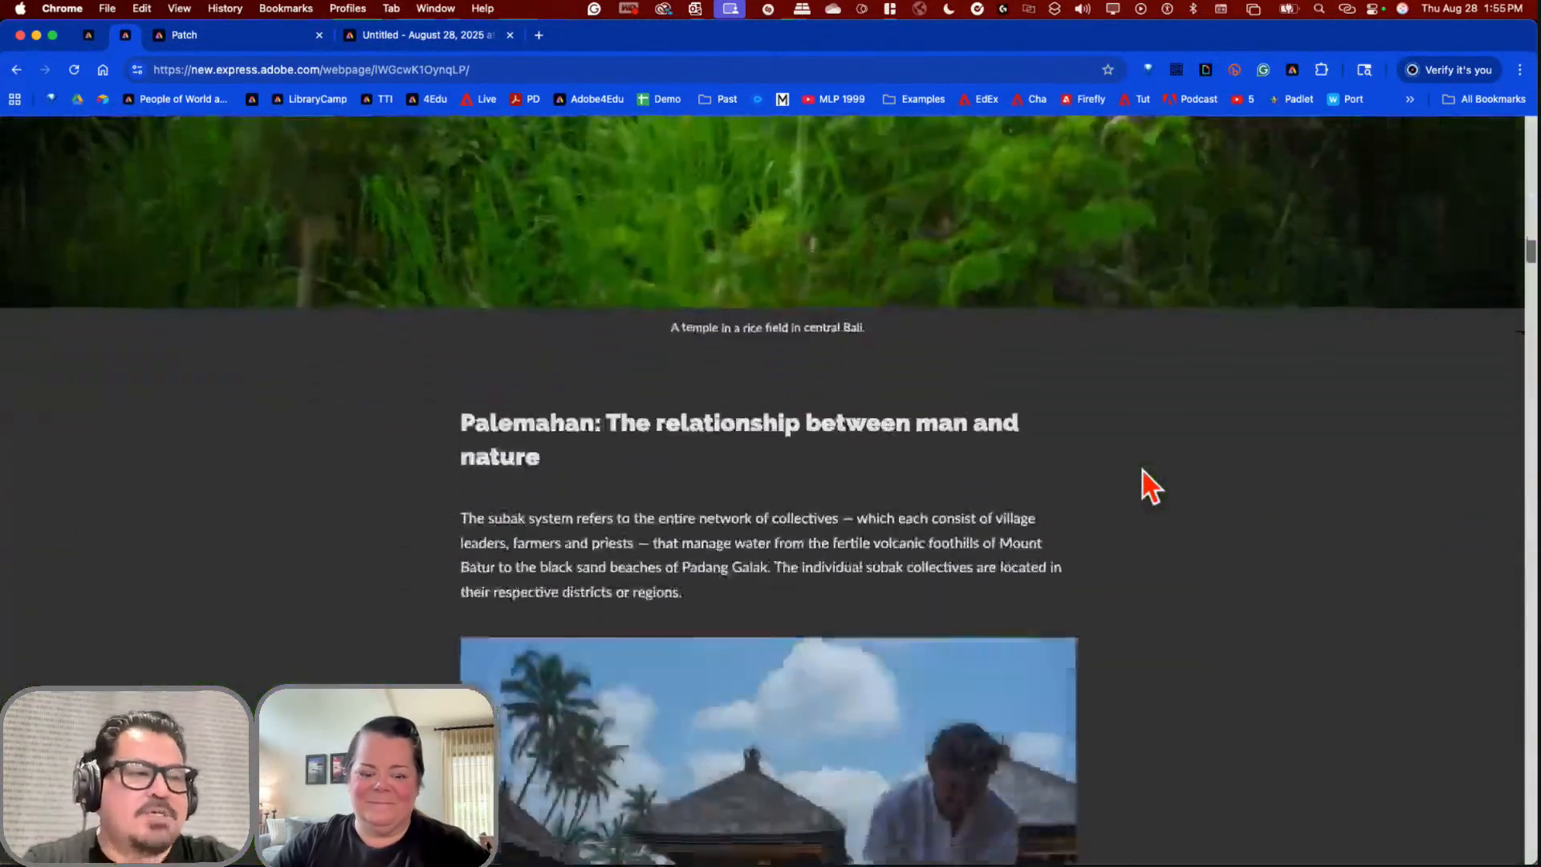
scroll(1143, 470, down, 5)
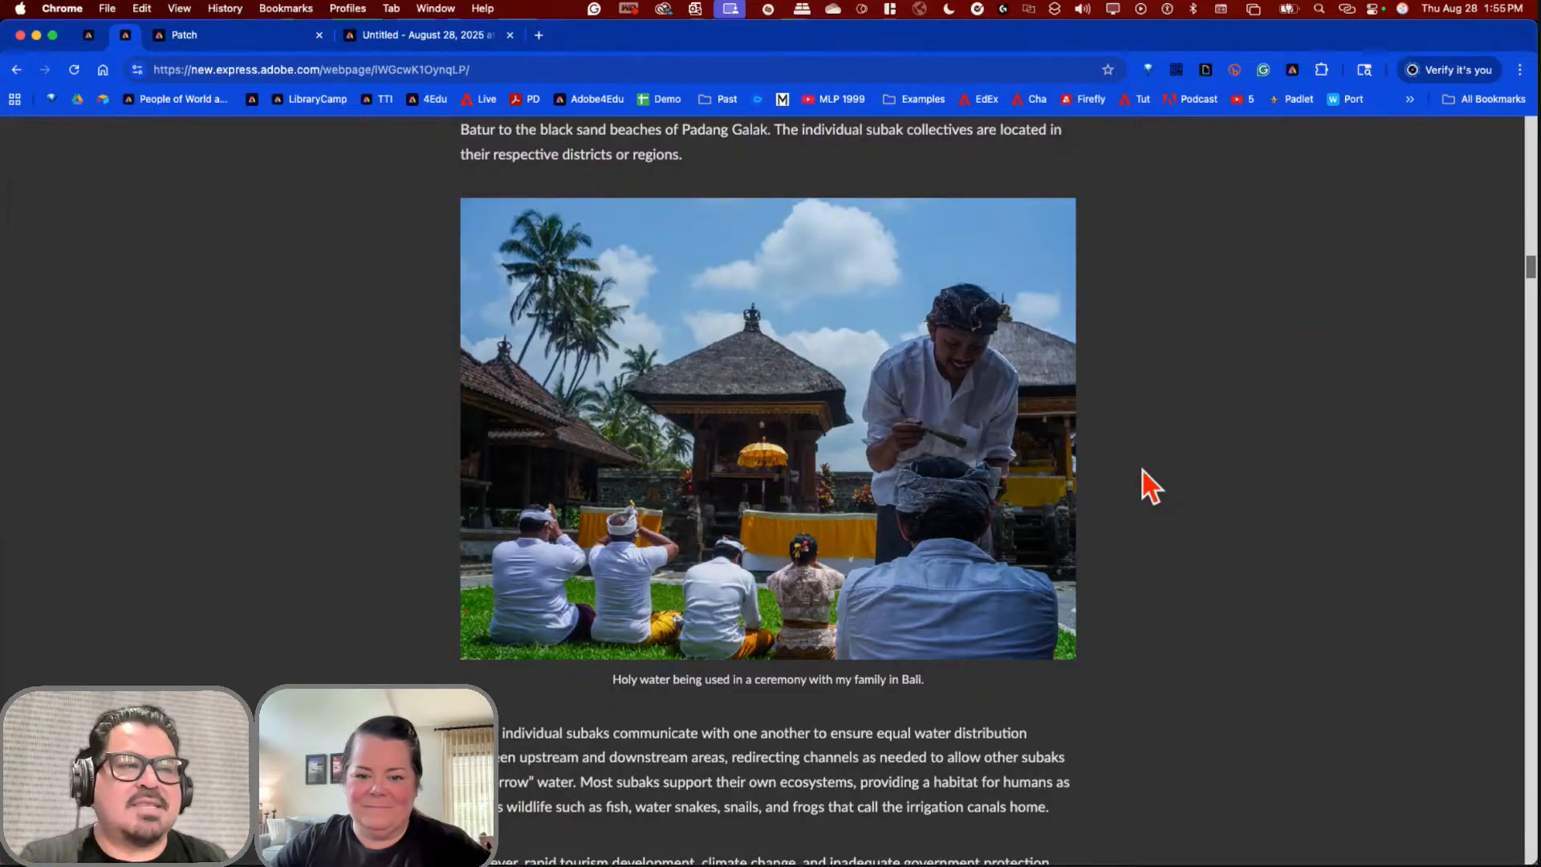
scroll(1143, 470, down, 12)
scroll(1144, 470, down, 6)
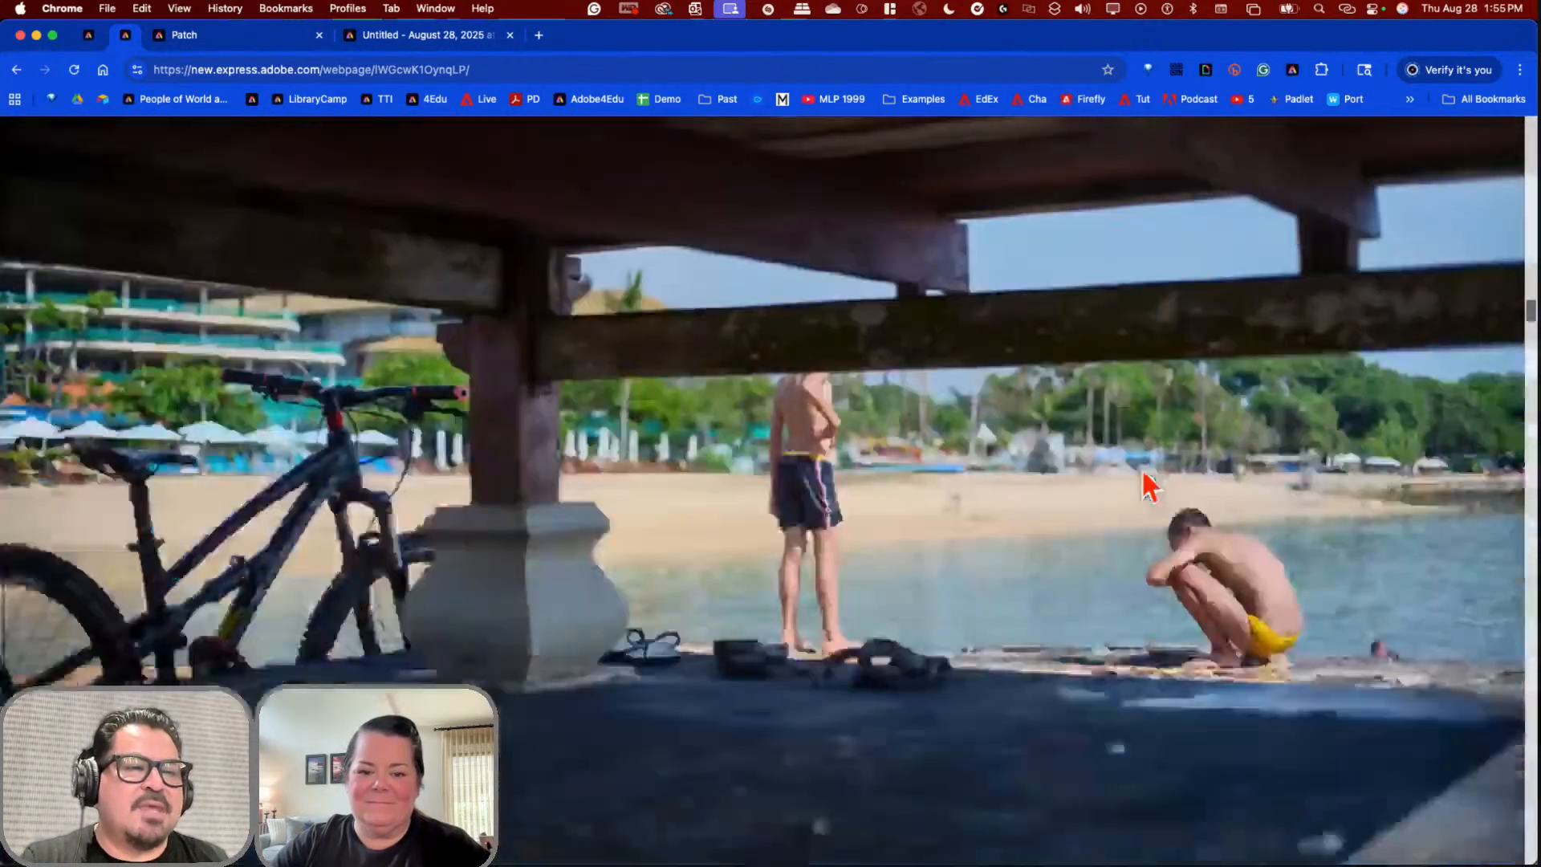
scroll(1143, 470, up, 2)
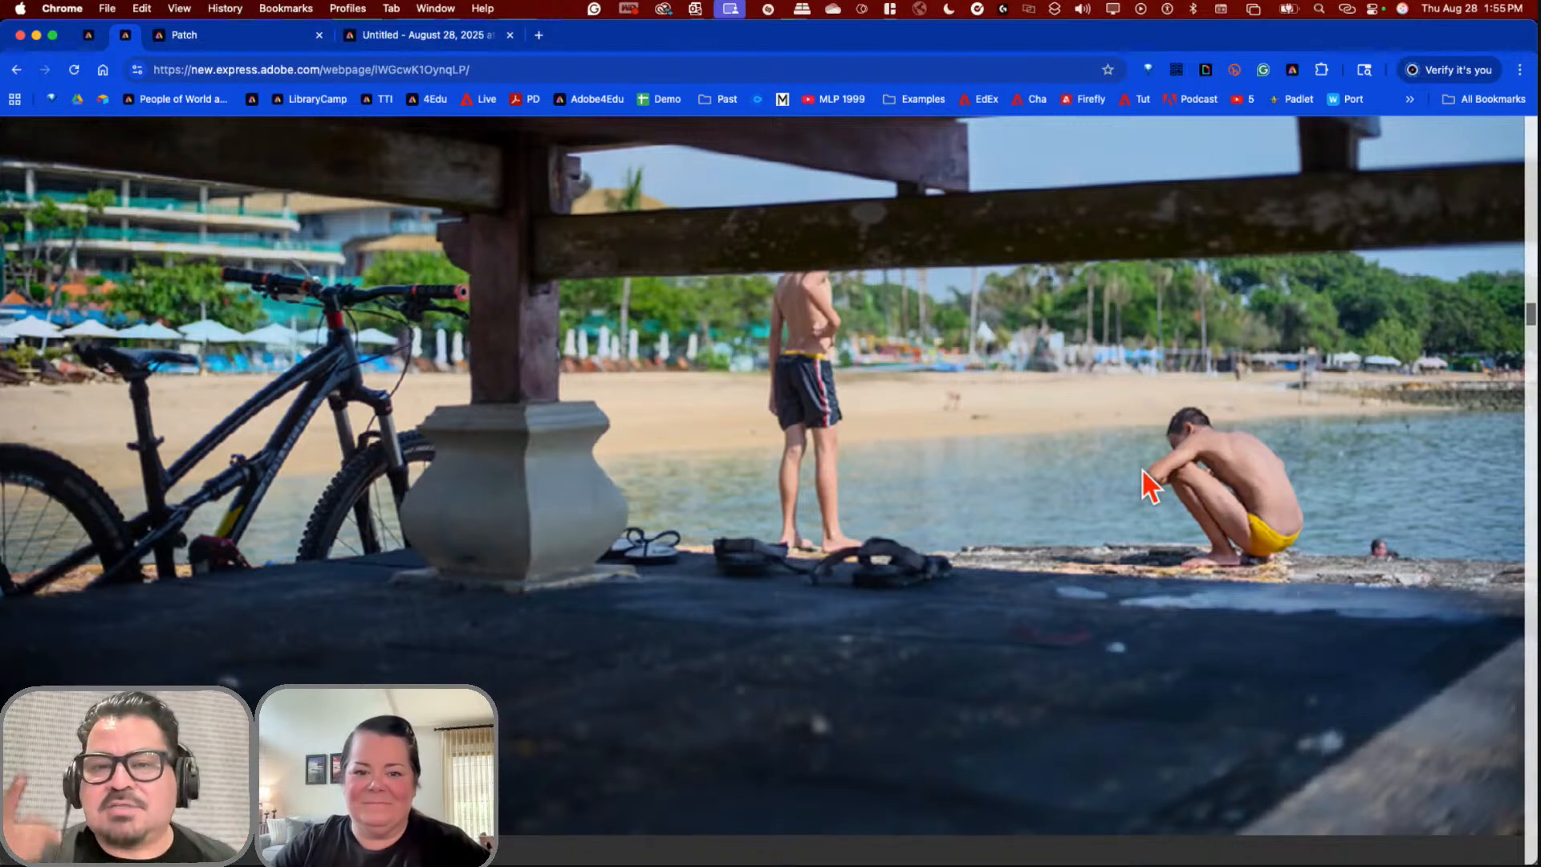
Step: Scroll to the end of the Water Gods page, then open the Adobe Express home page in a new tab
scroll(1143, 470, down, 10)
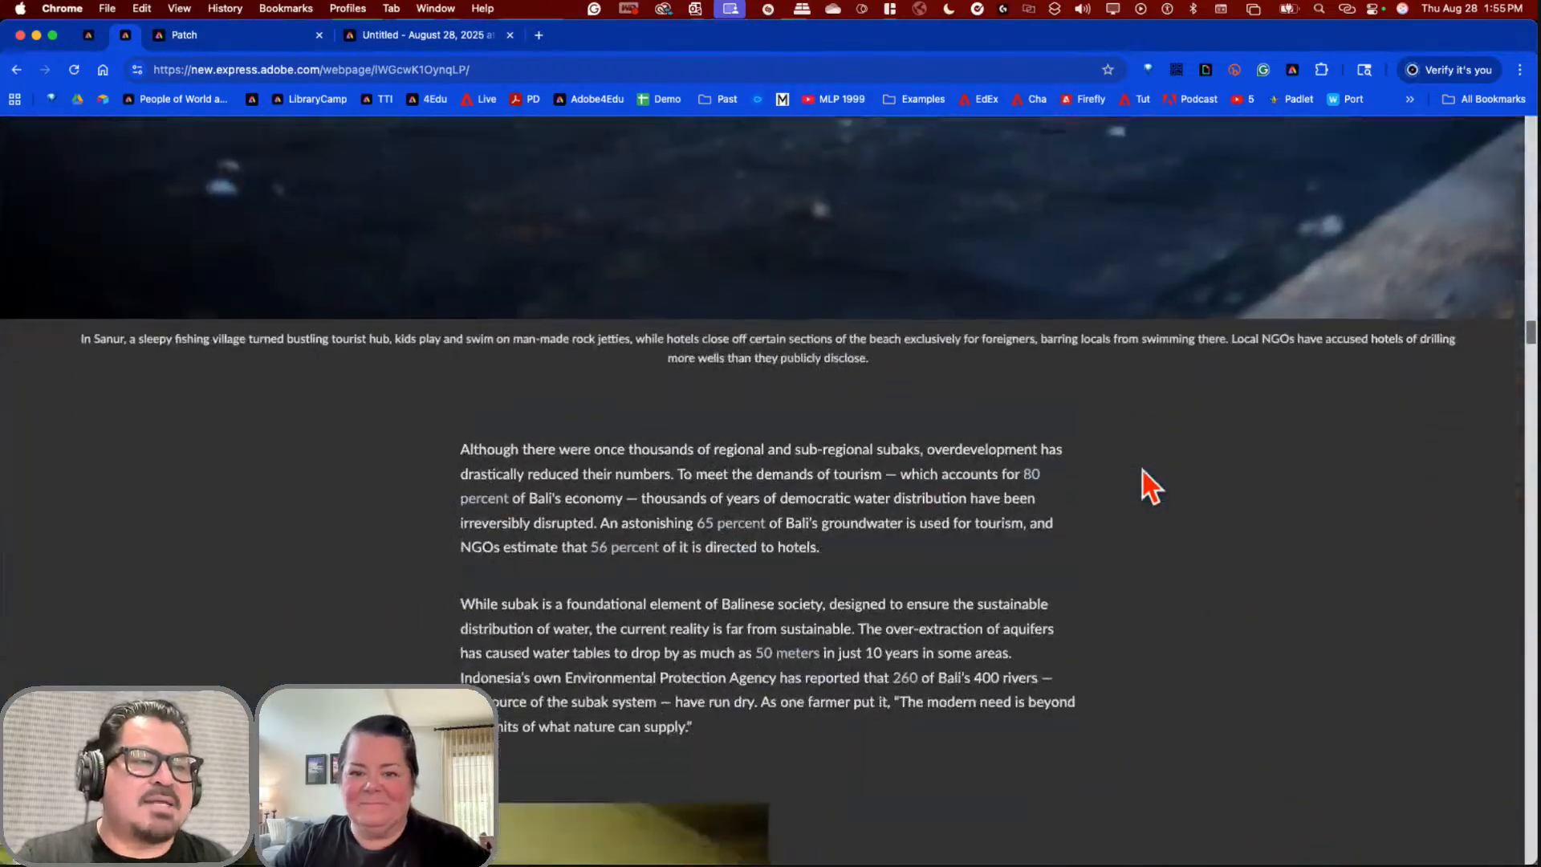
scroll(1143, 470, down, 10)
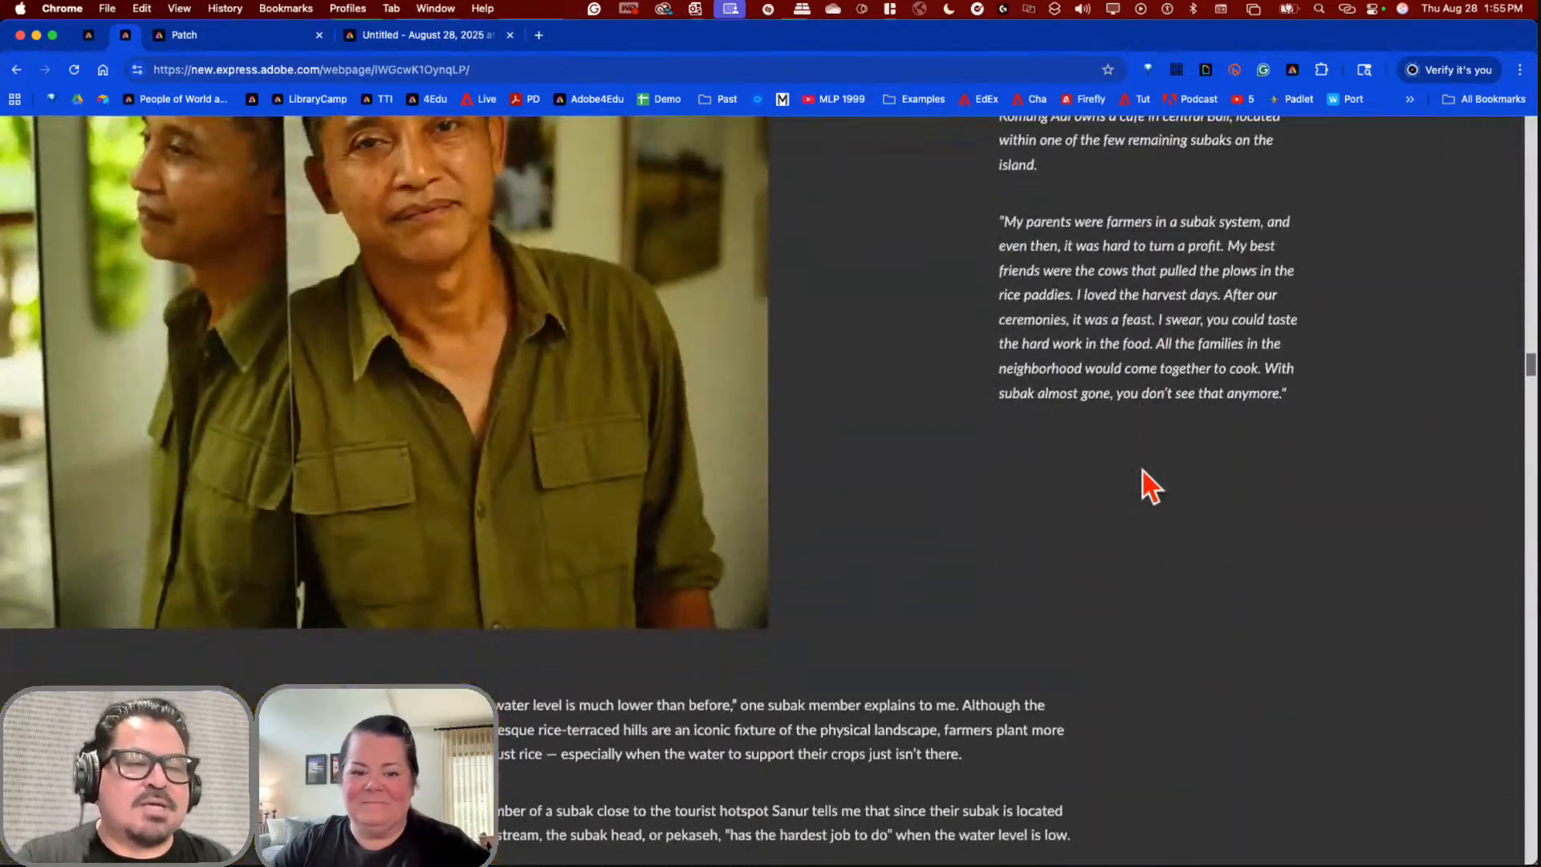
scroll(1143, 470, down, 10)
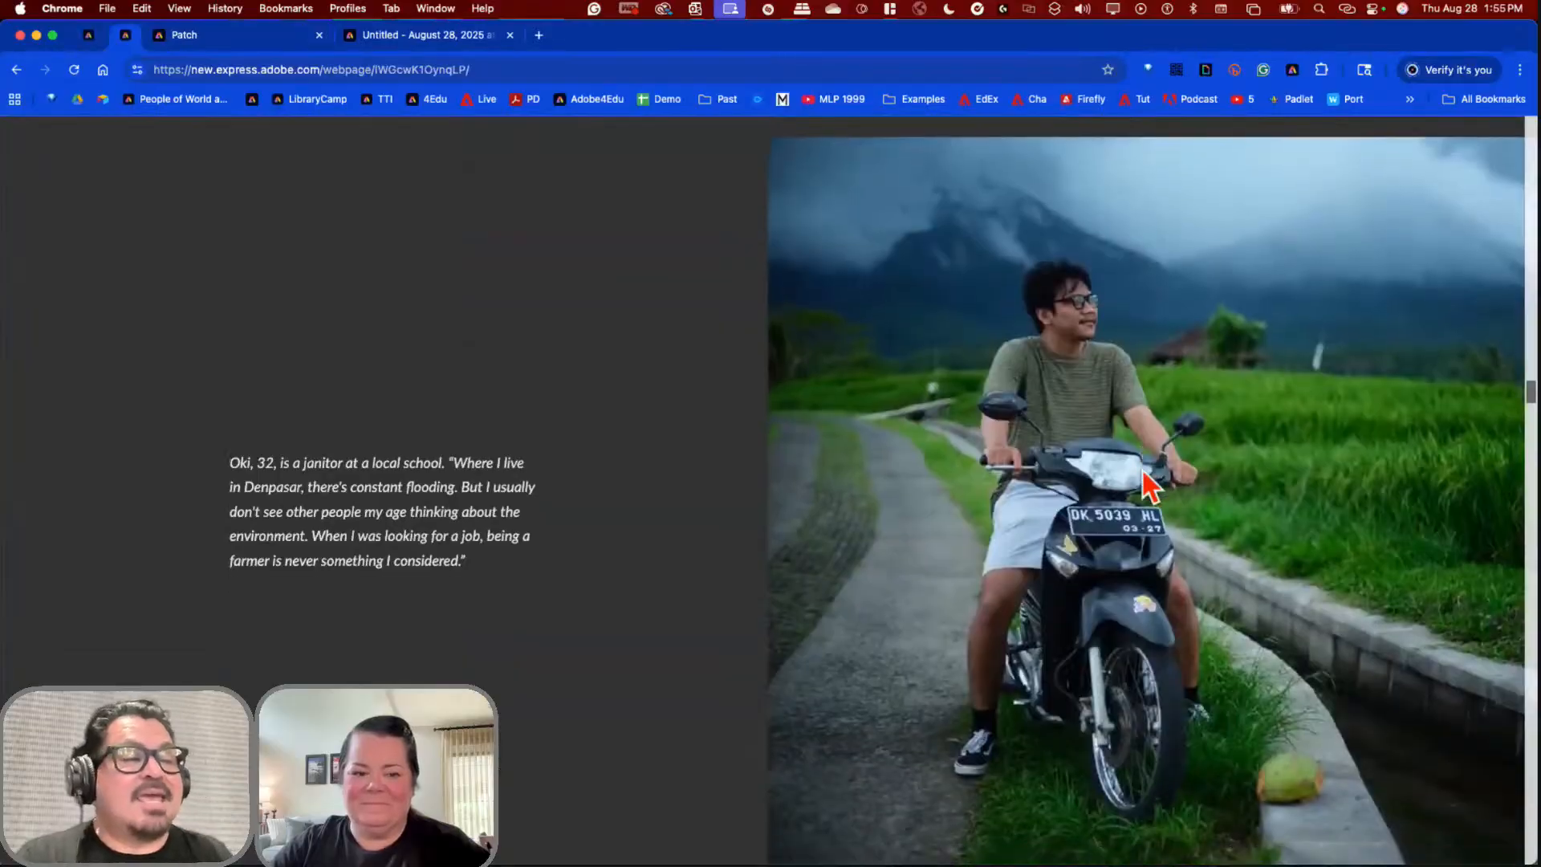
scroll(1143, 470, down, 10)
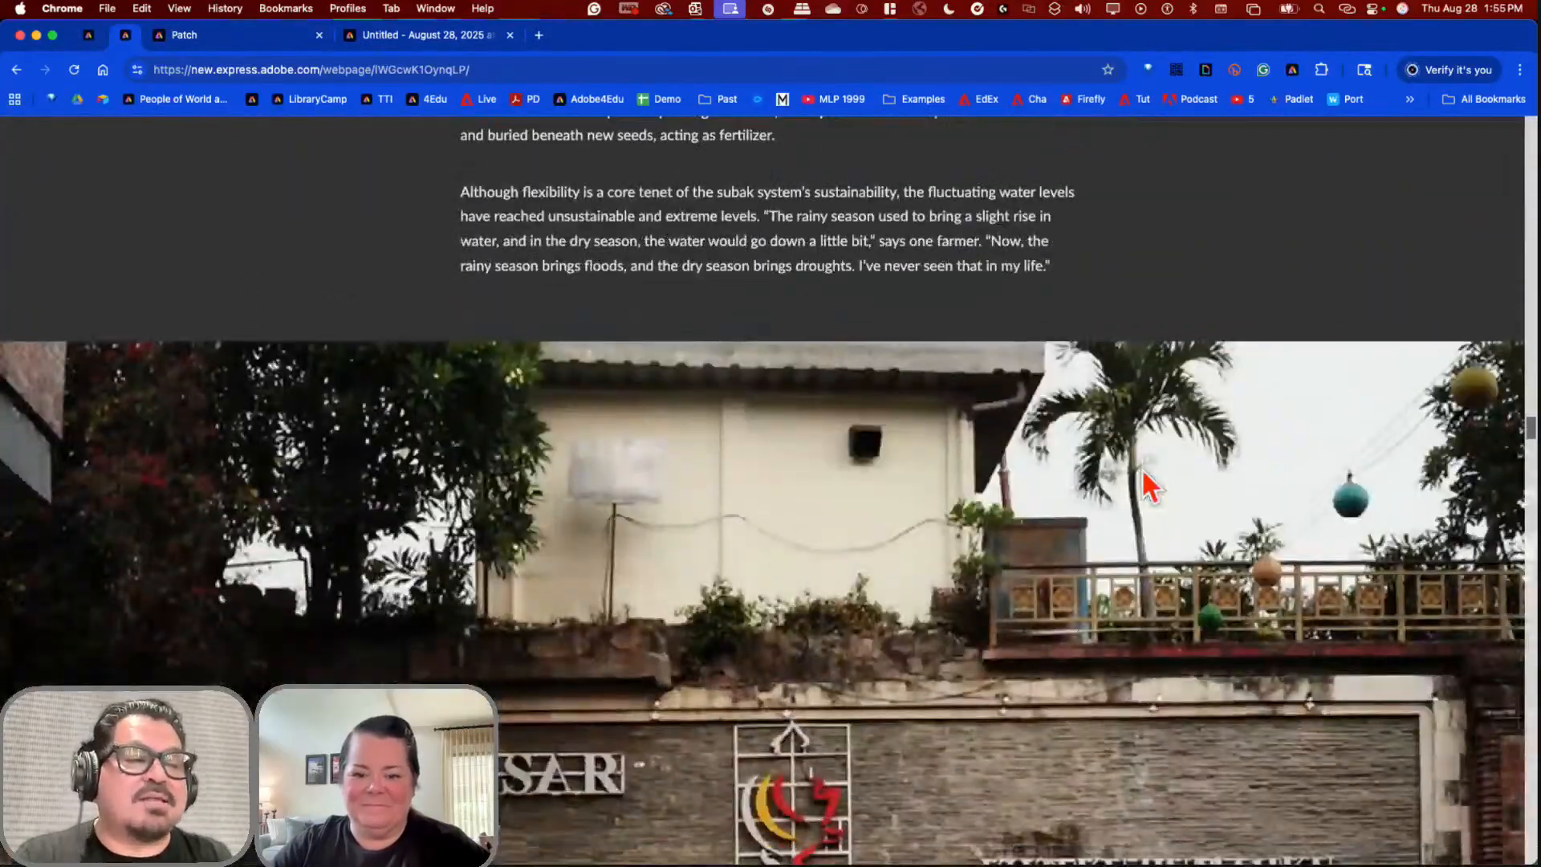
scroll(1143, 471, down, 10)
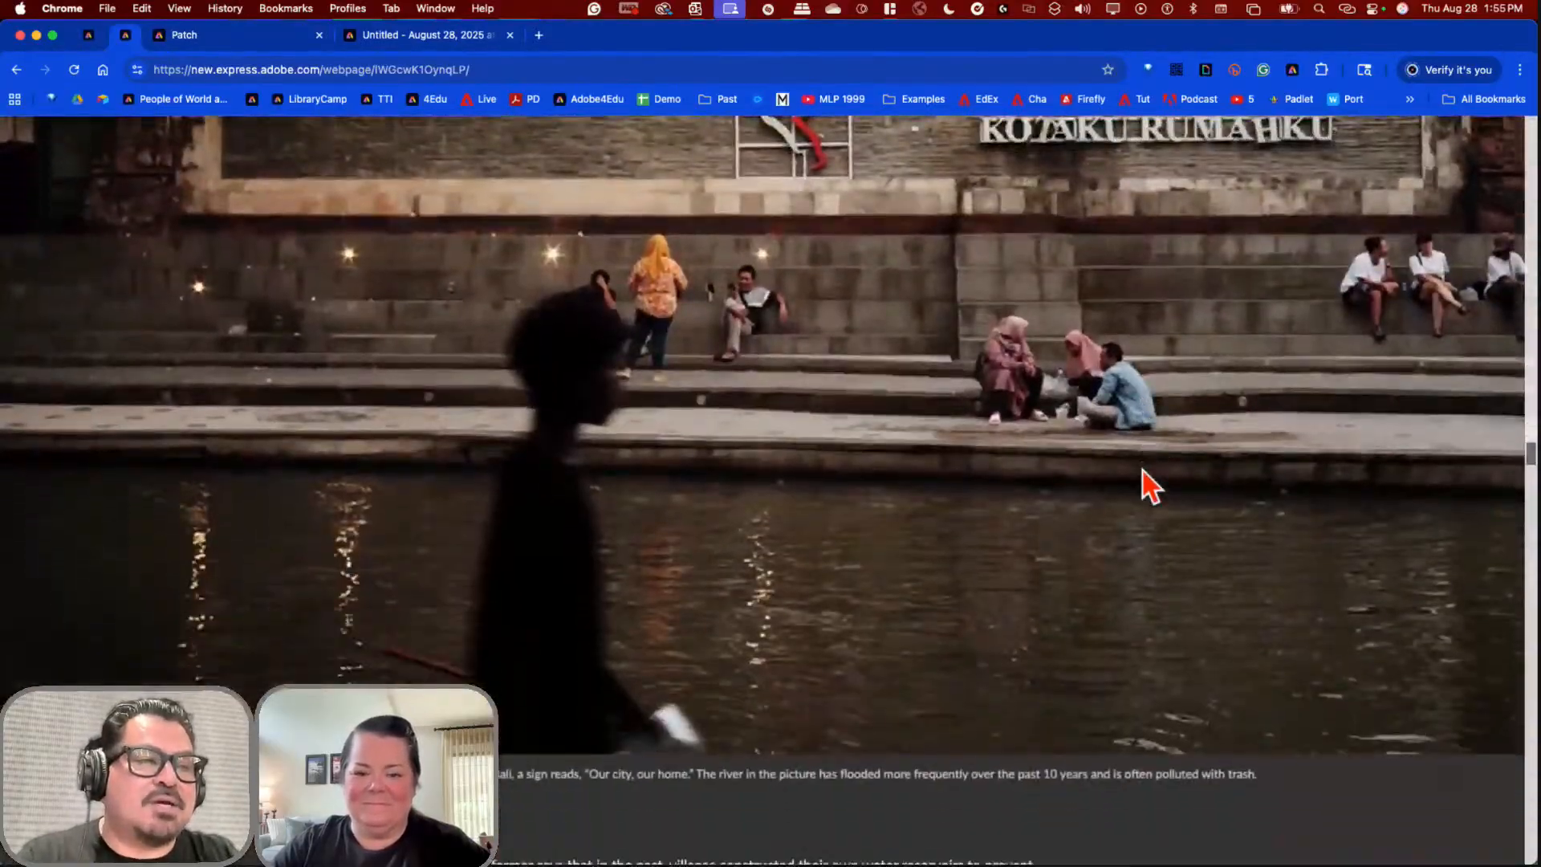
scroll(1144, 471, down, 10)
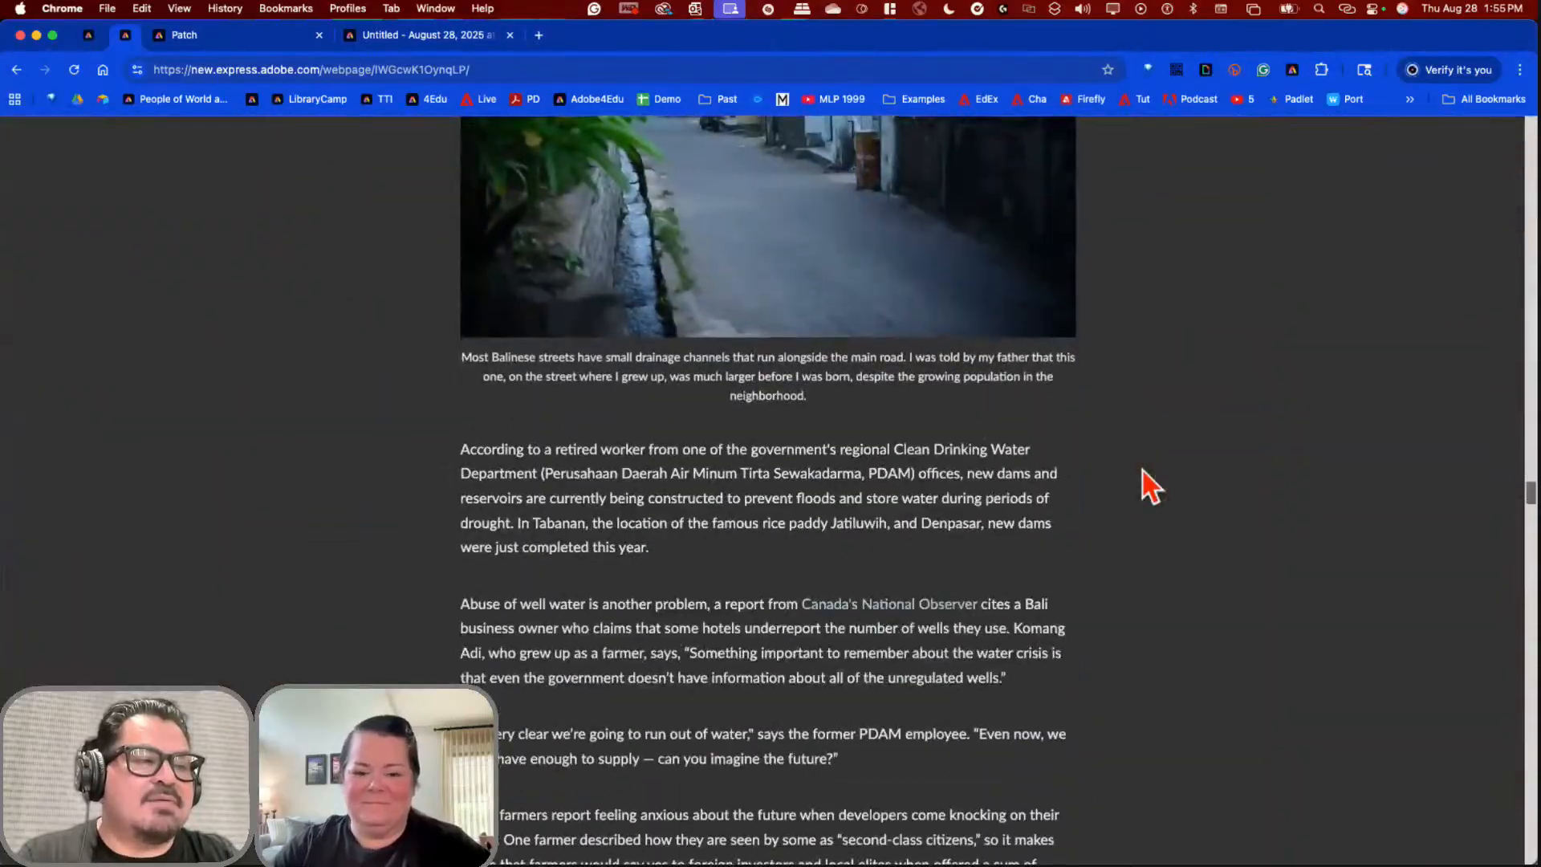
scroll(1143, 471, down, 10)
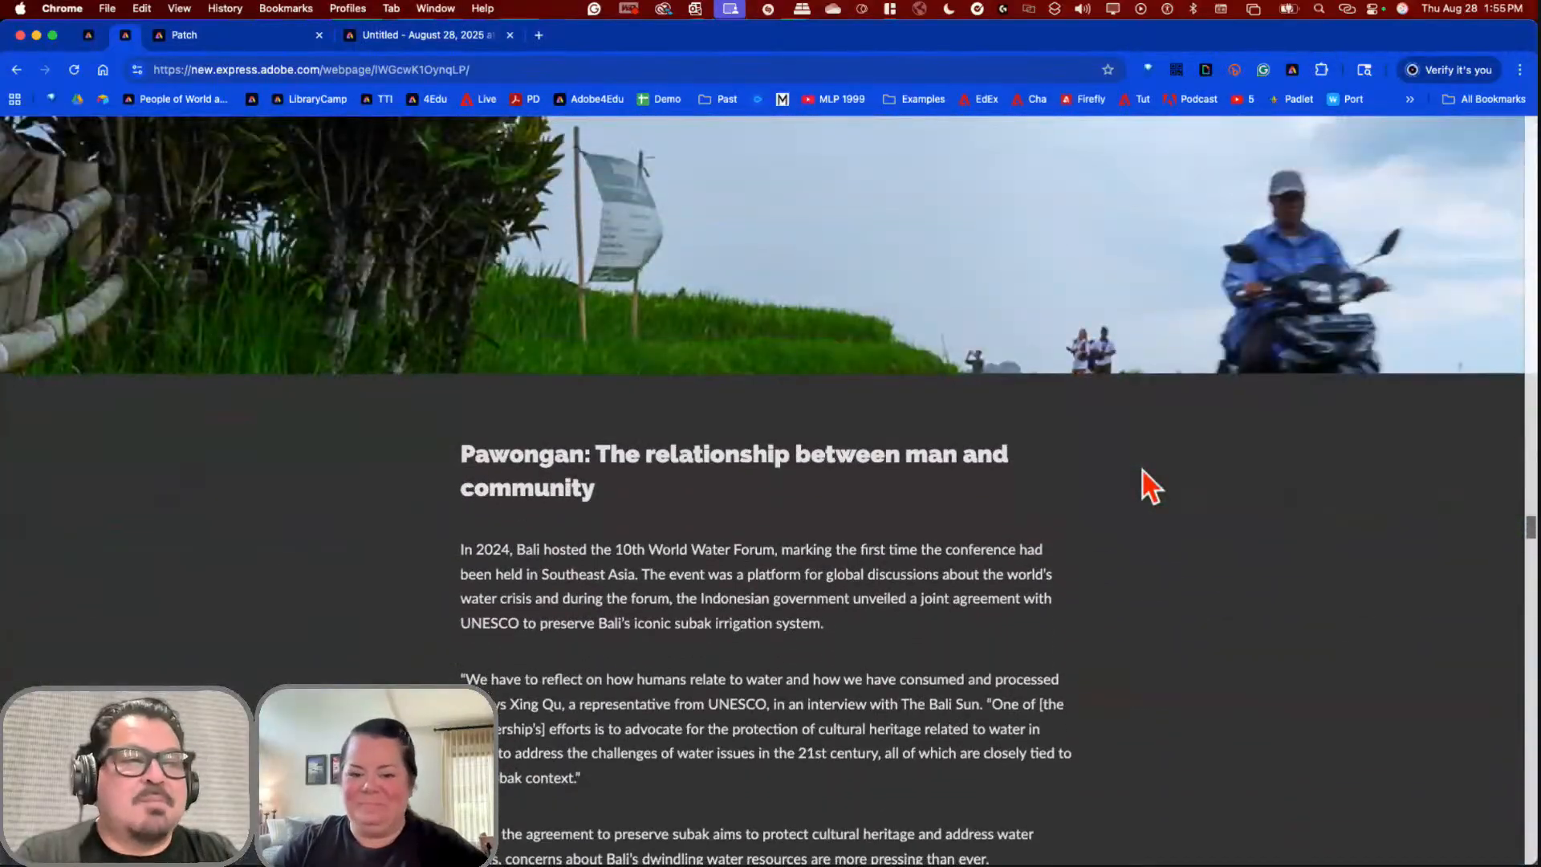
scroll(1143, 470, down, 10)
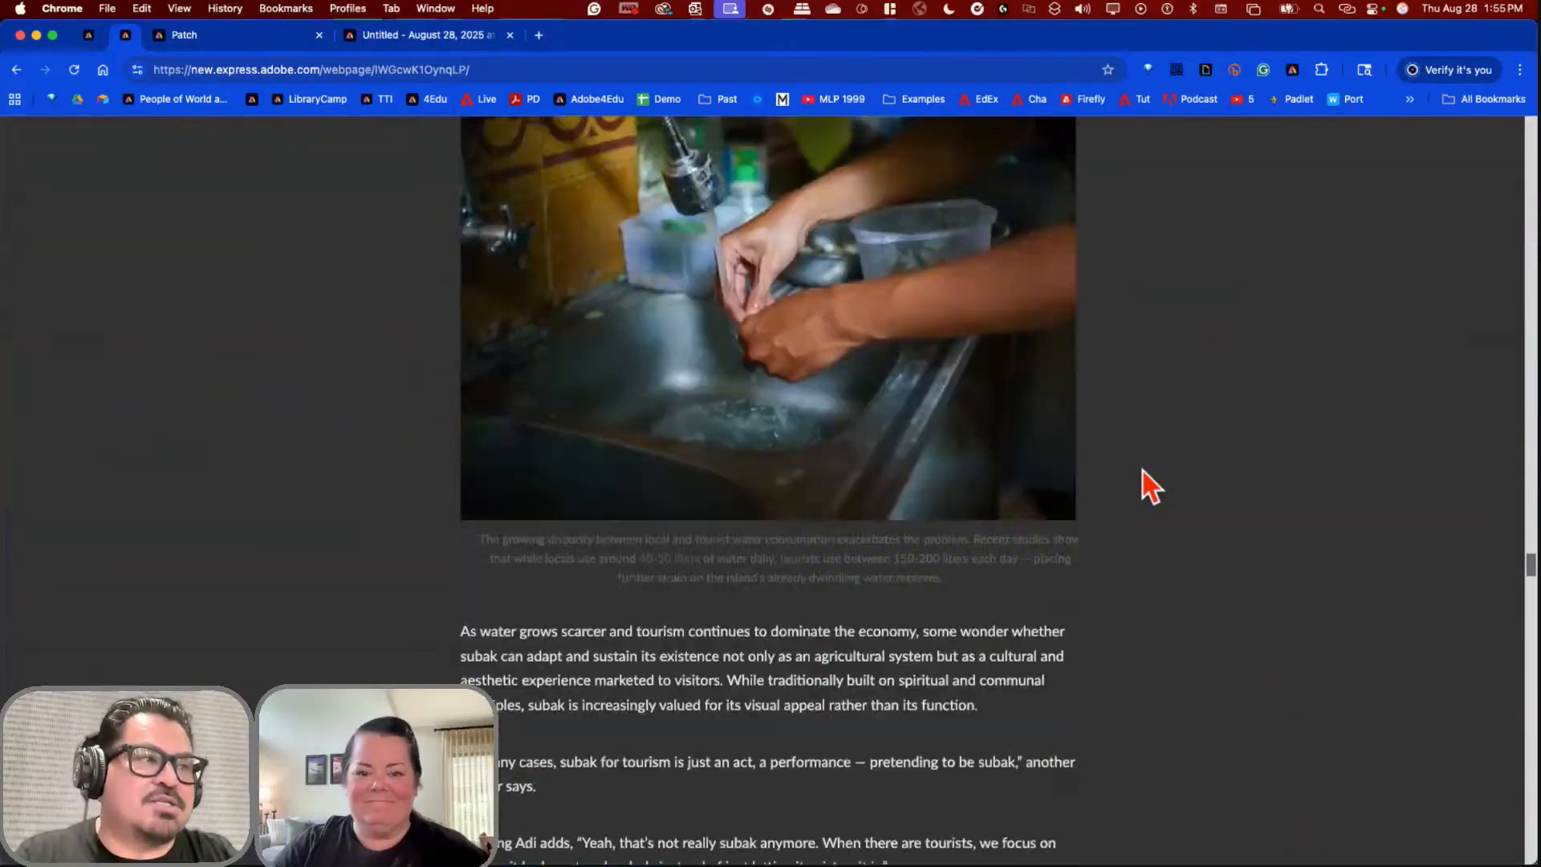
scroll(1143, 471, down, 10)
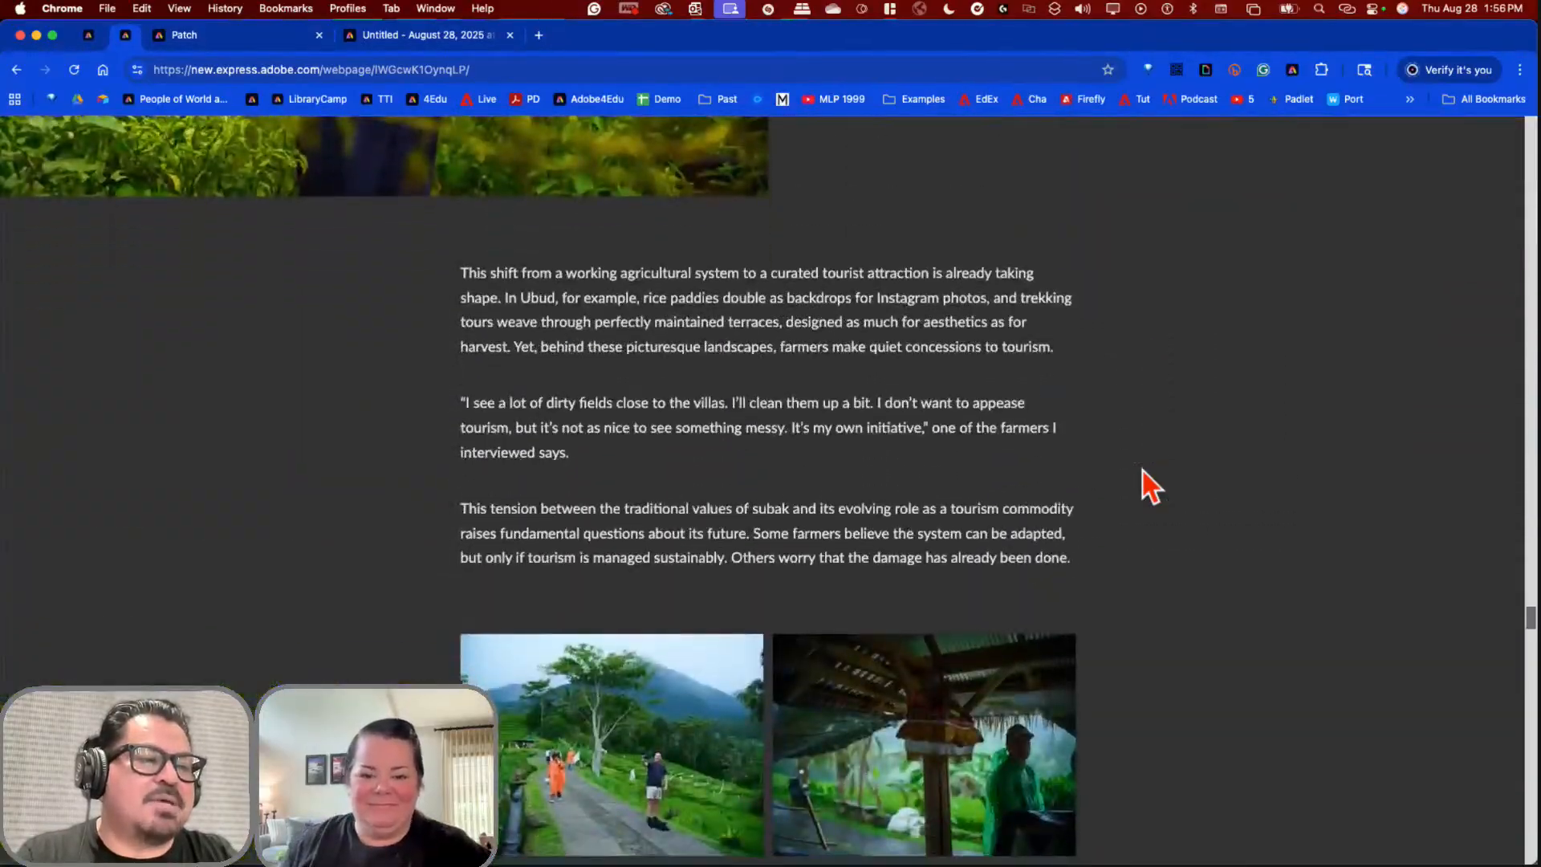
scroll(1143, 471, down, 10)
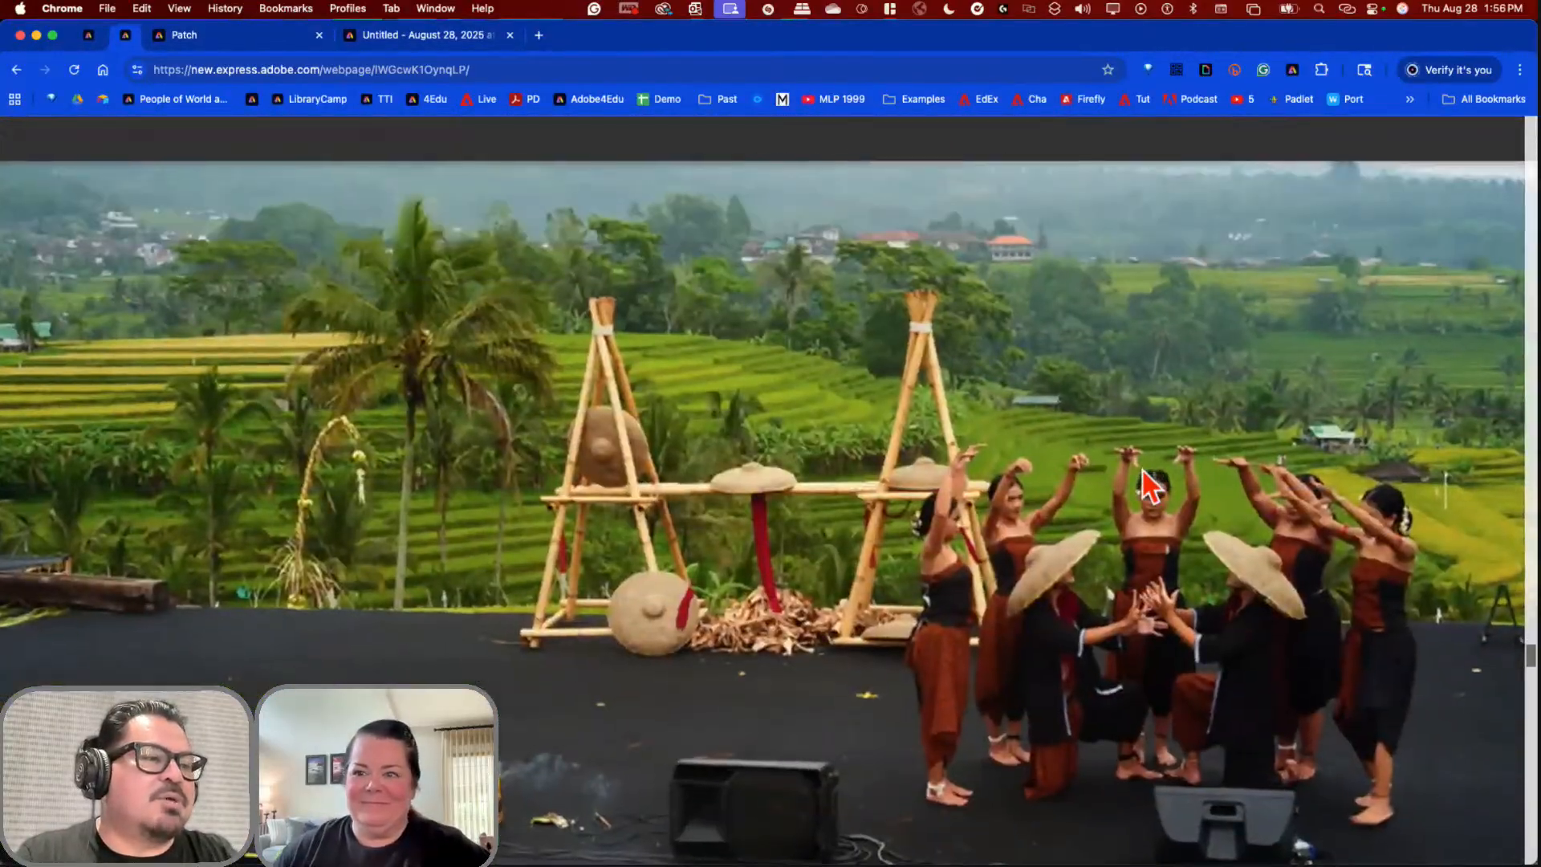
scroll(1143, 471, down, 2)
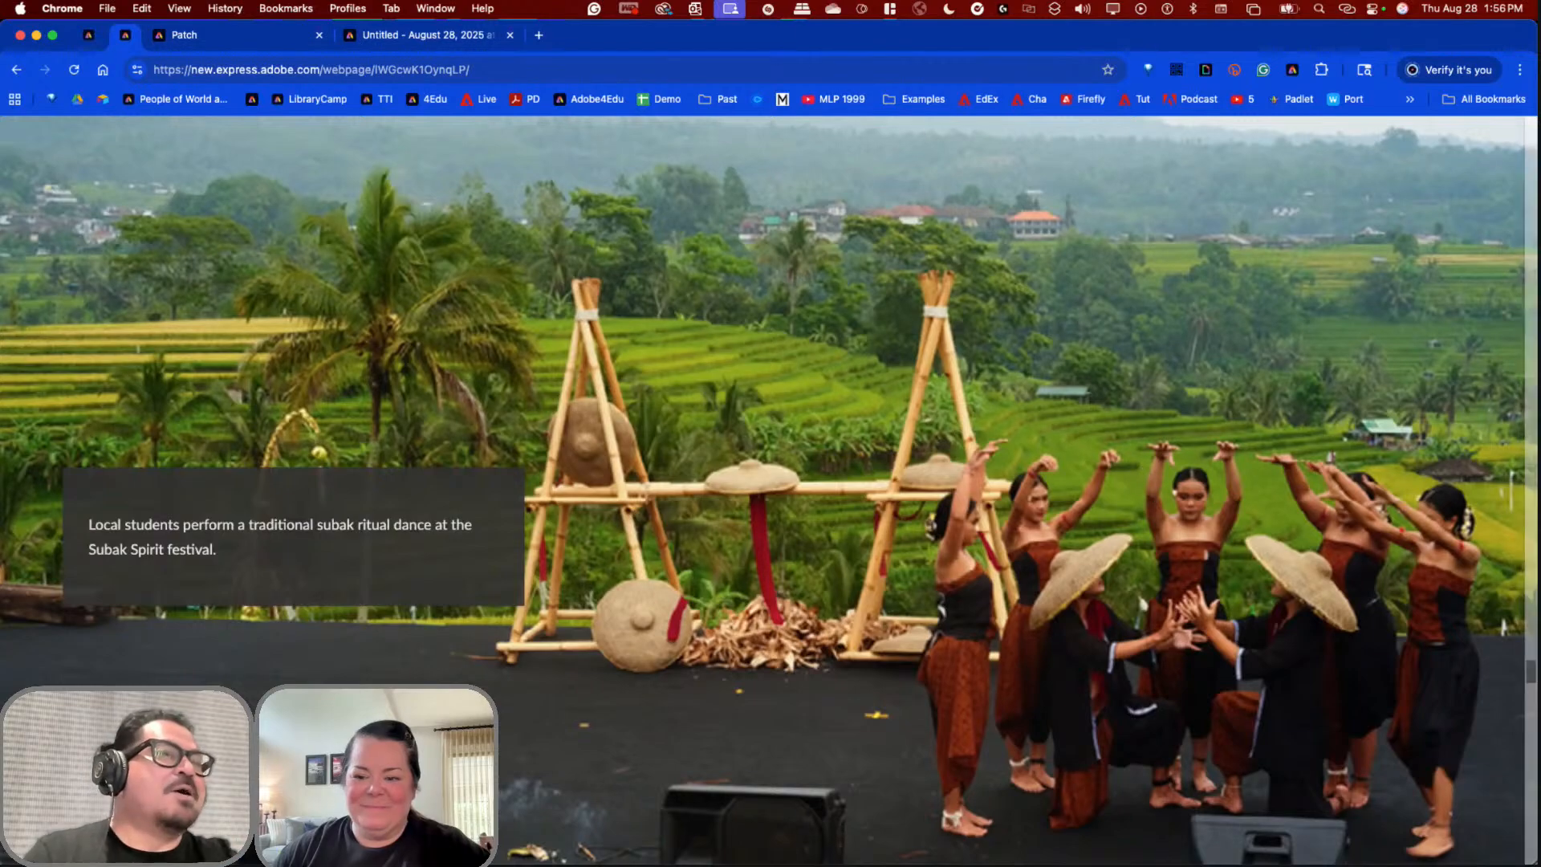
click(538, 36)
click(243, 644)
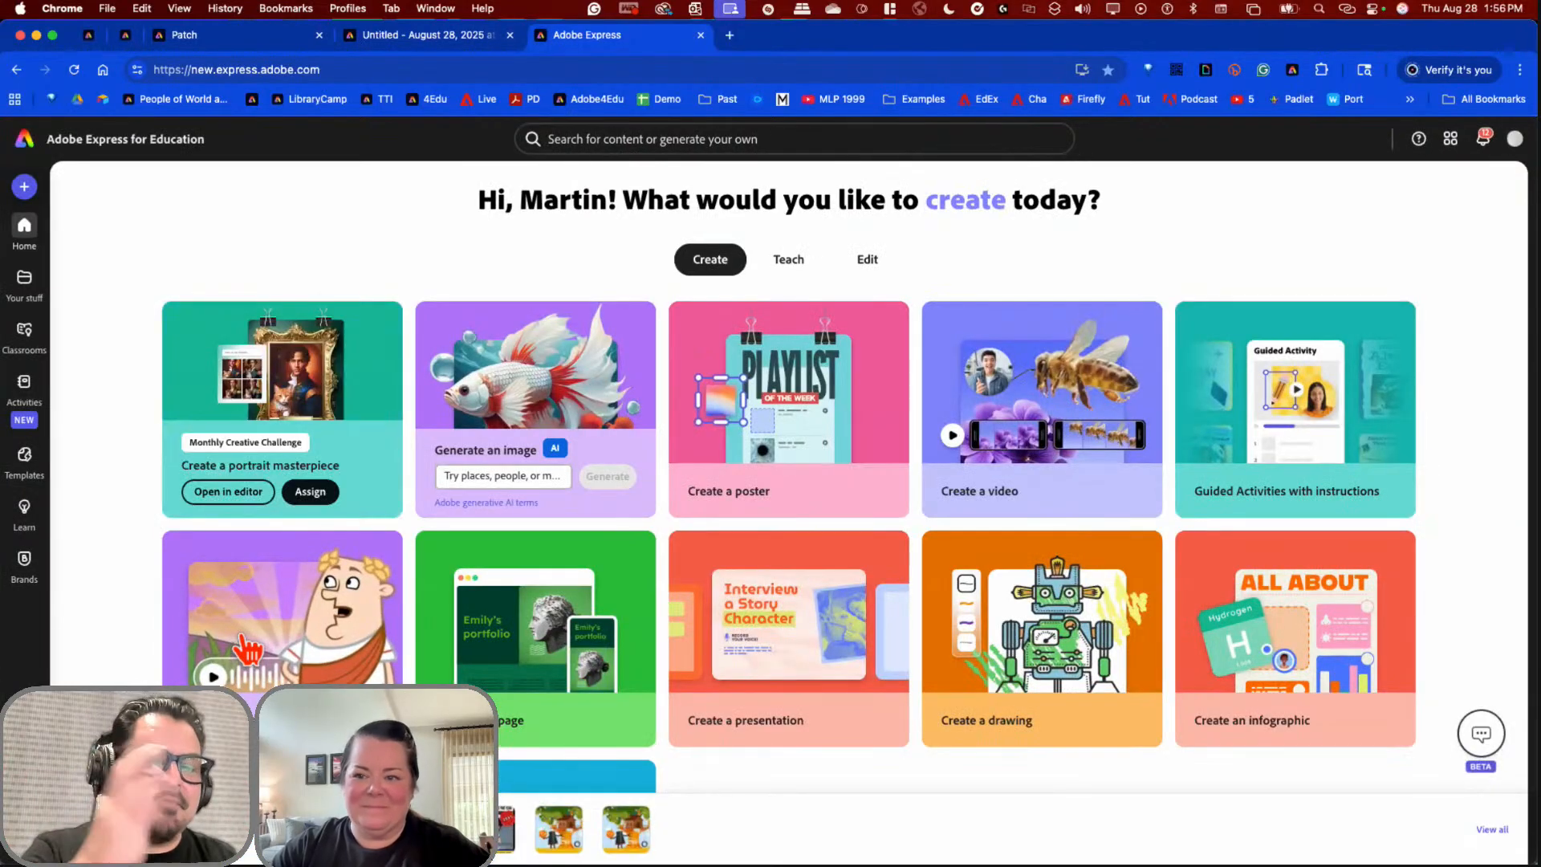
Step: Open the Set up a class portfolio activity from Guided Activities with instructions as a new webpage
click(1210, 489)
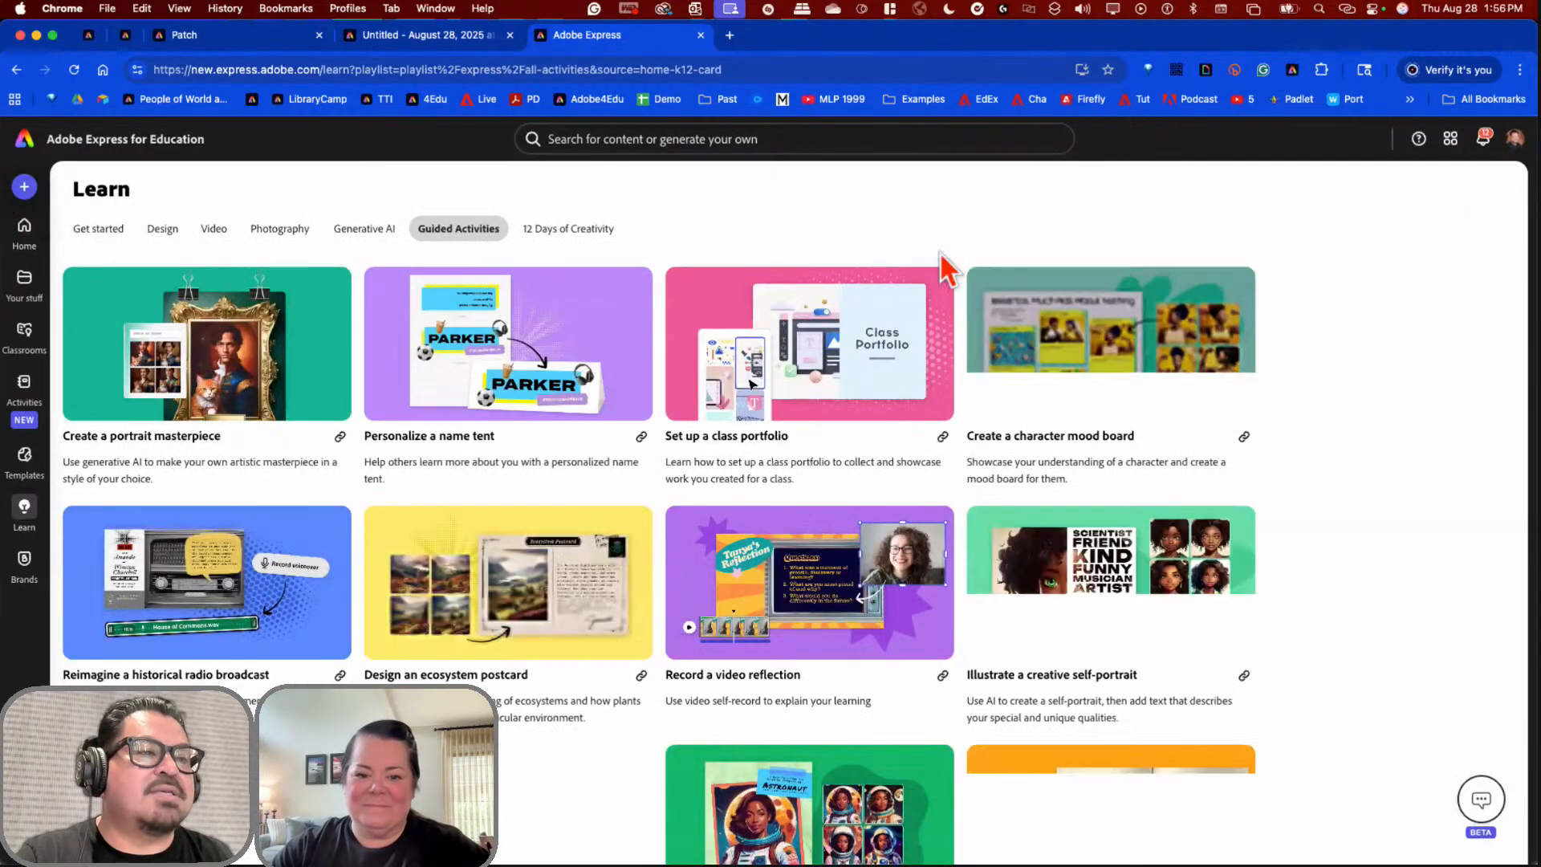
click(787, 402)
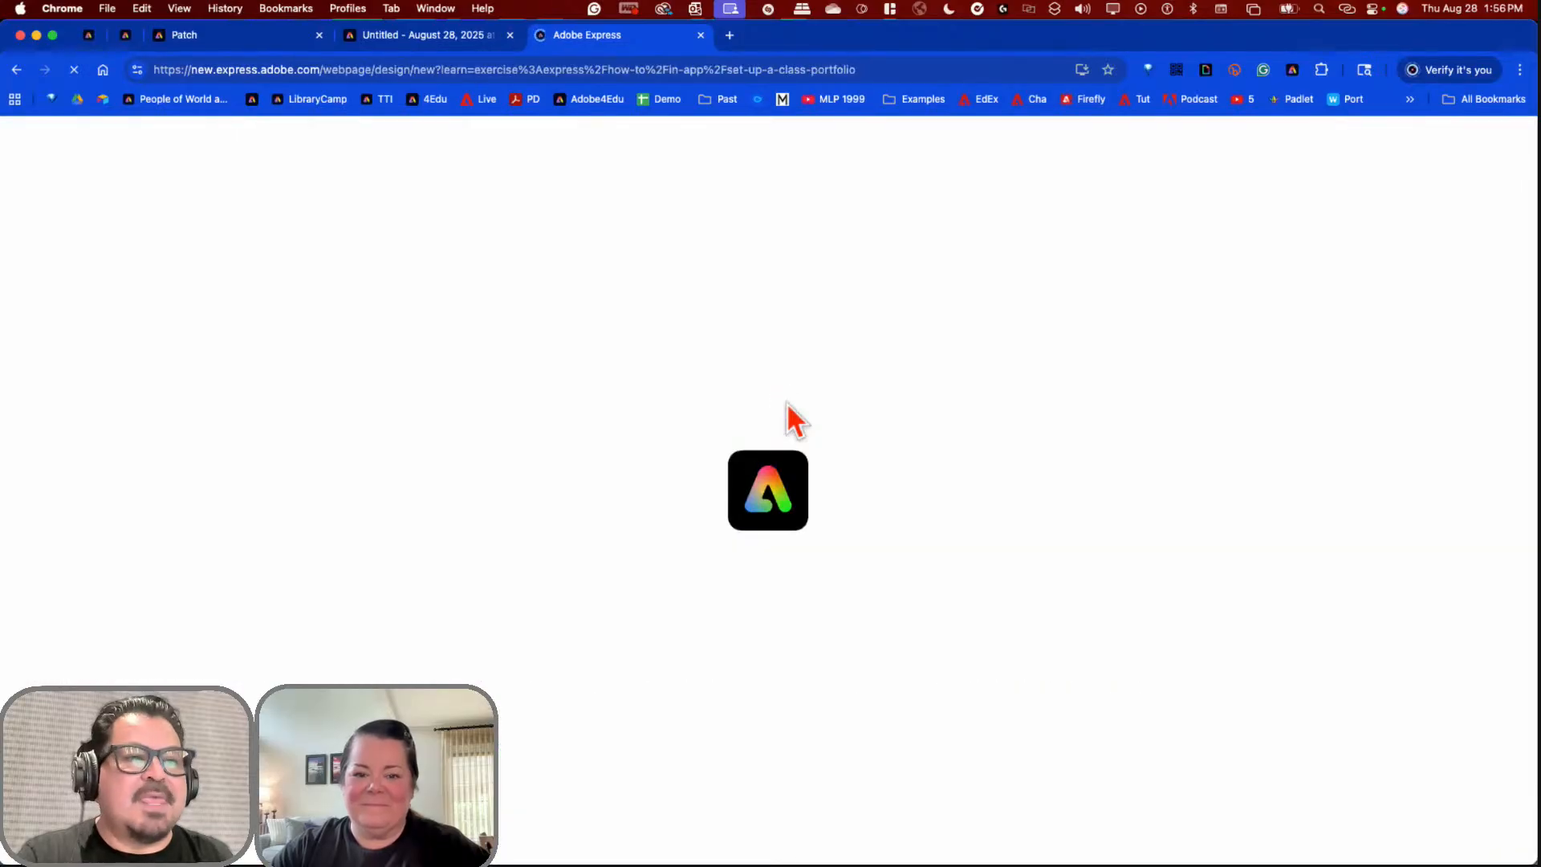